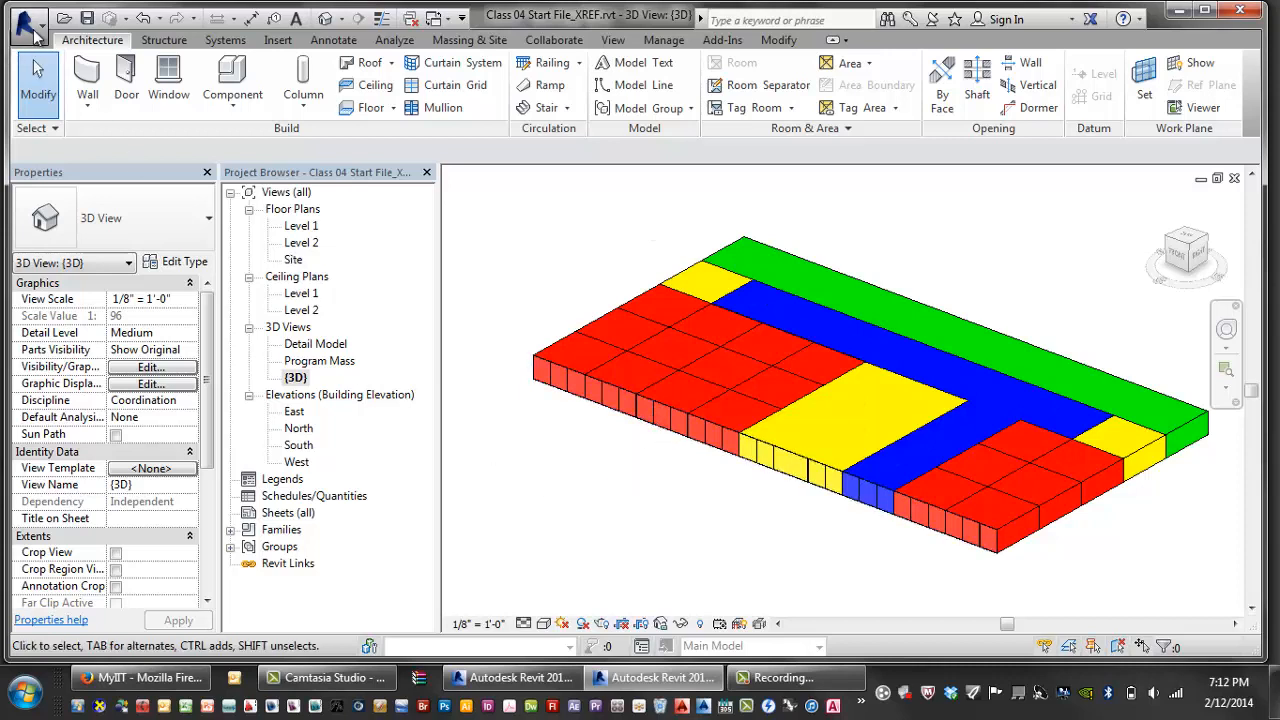
# - Choose New > Family from the Application menu, bringing up the Project Not Saved Recently reminder
pyautogui.click(28, 26)
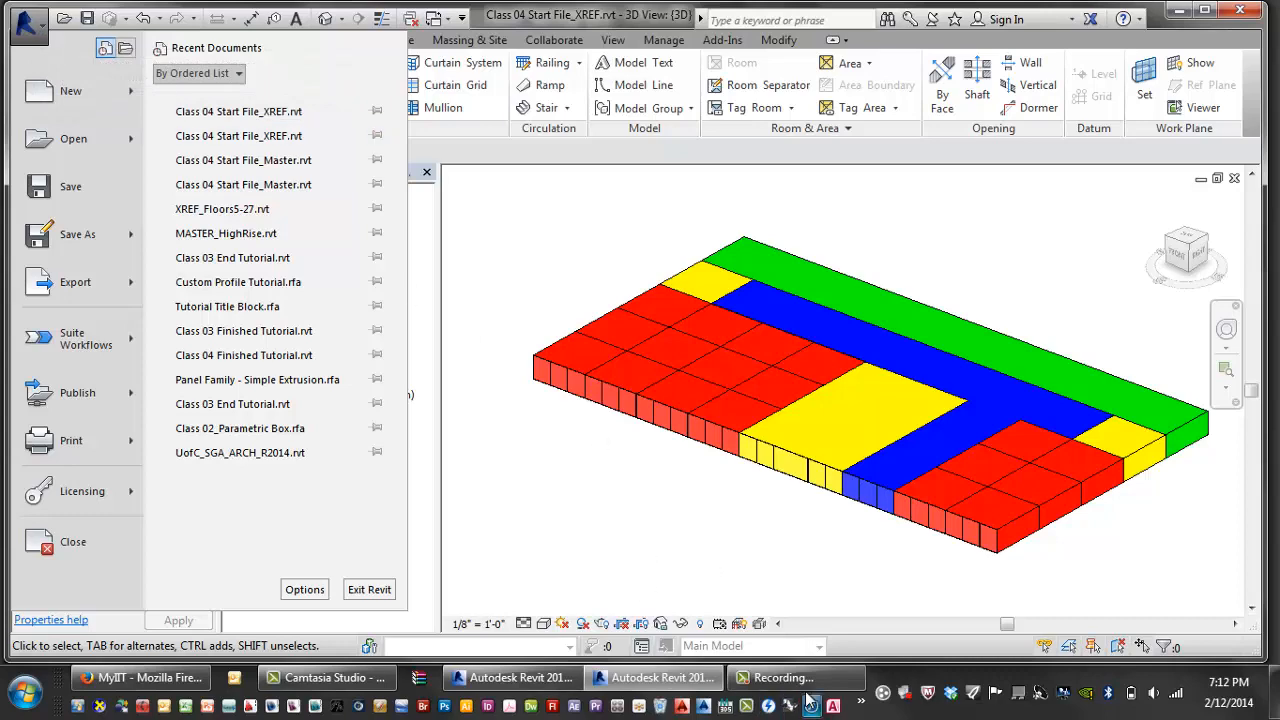
pyautogui.click(835, 677)
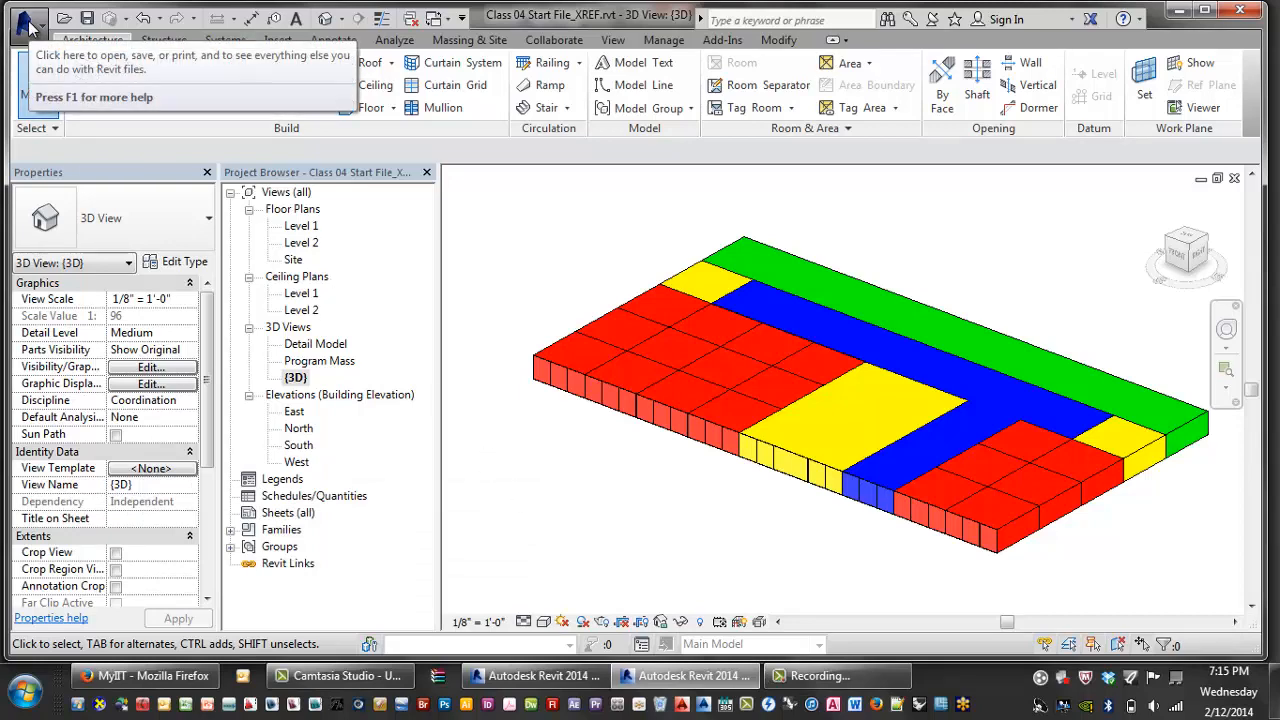
pyautogui.click(28, 24)
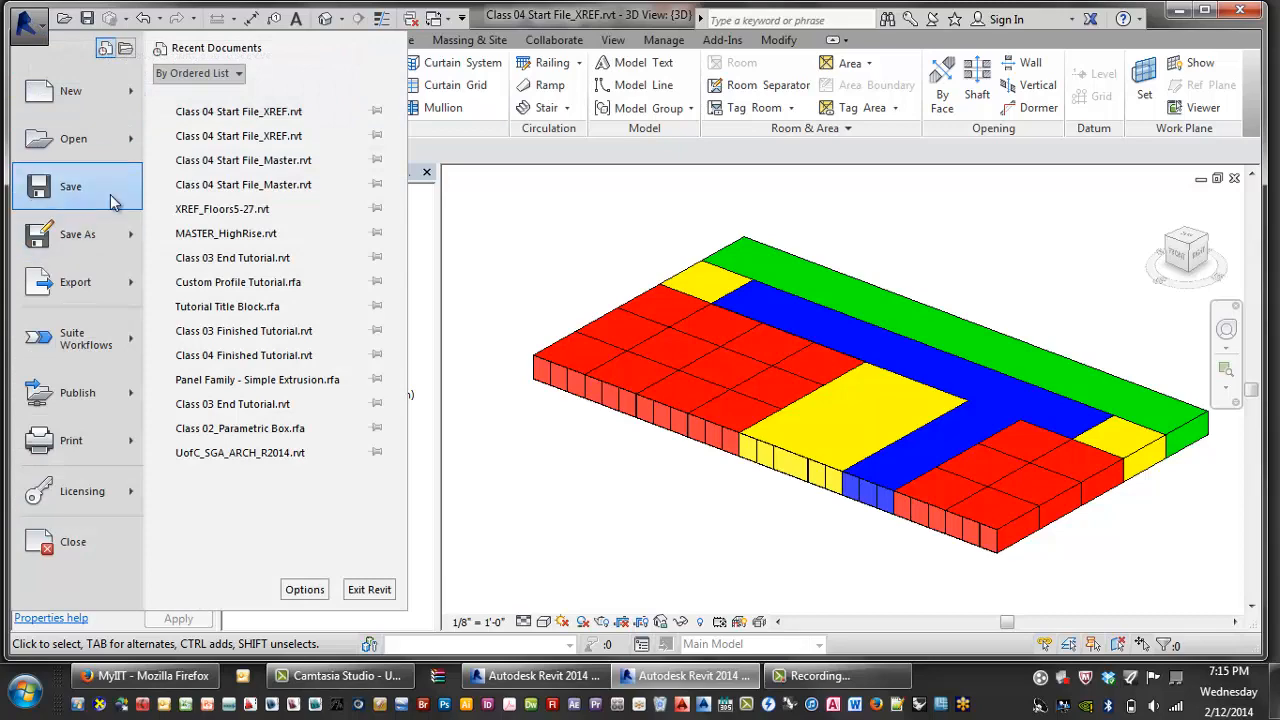
pyautogui.moveTo(112, 90)
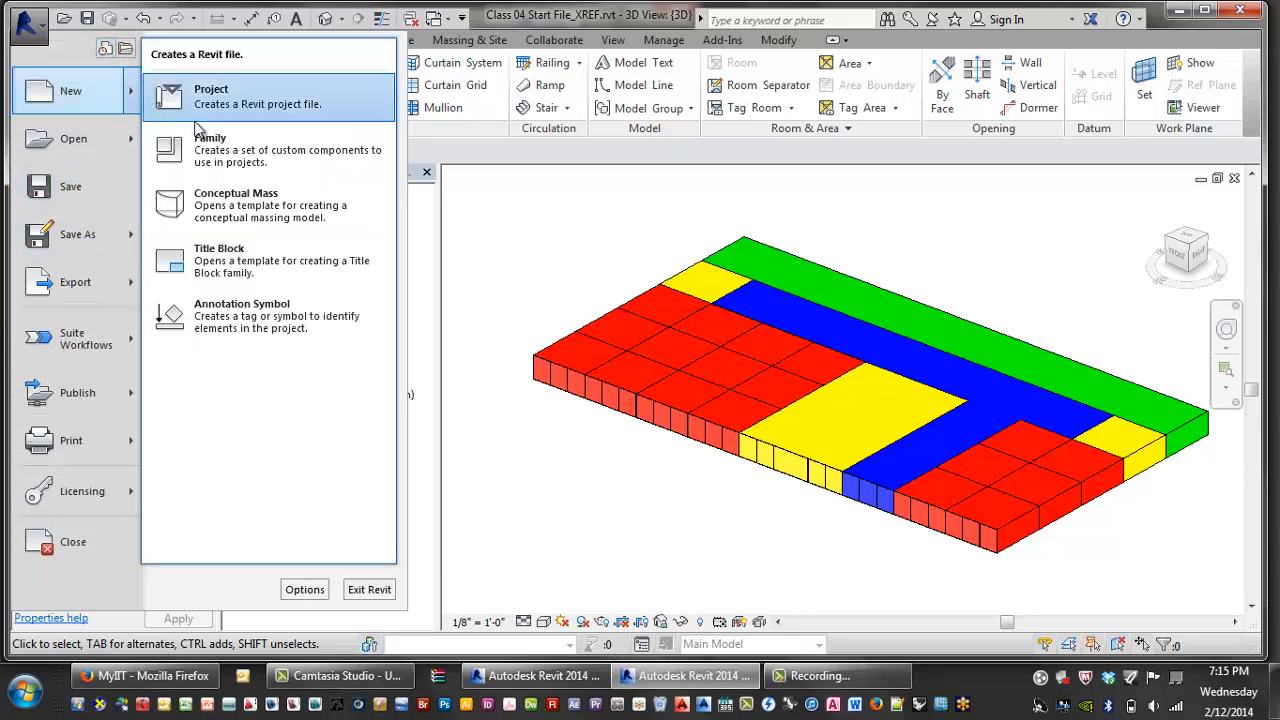
pyautogui.click(241, 154)
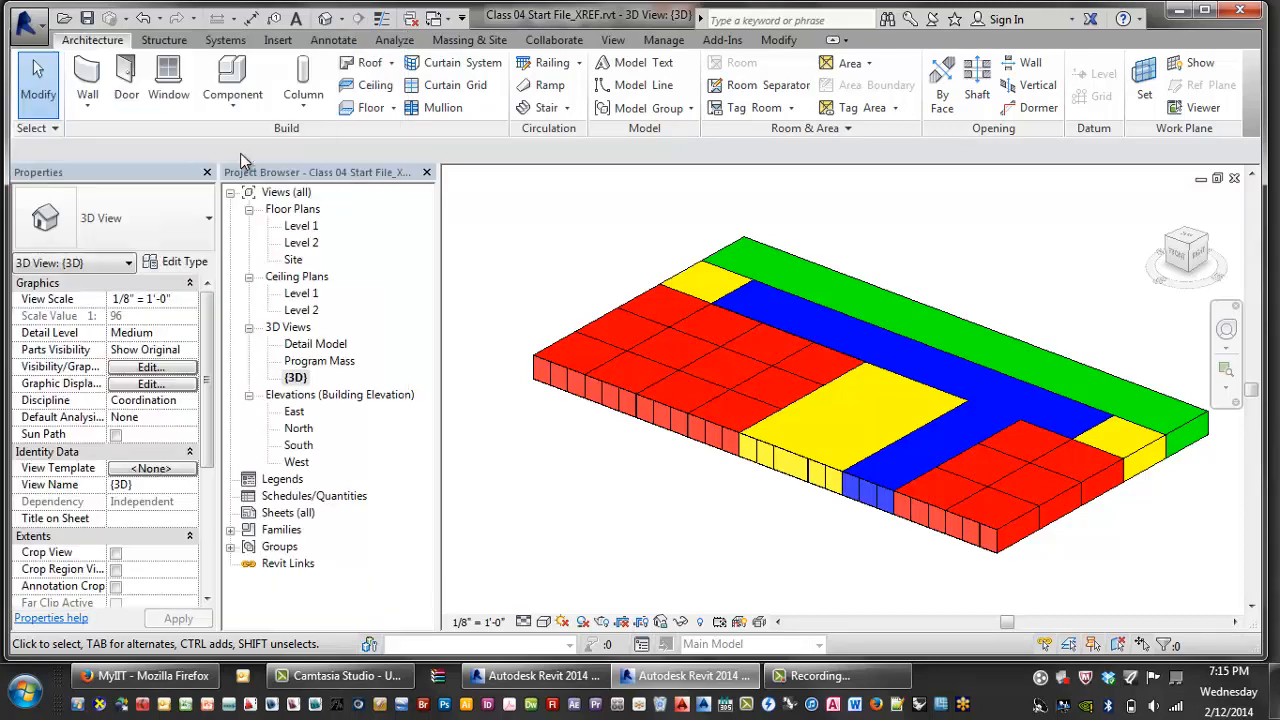
pyautogui.click(771, 419)
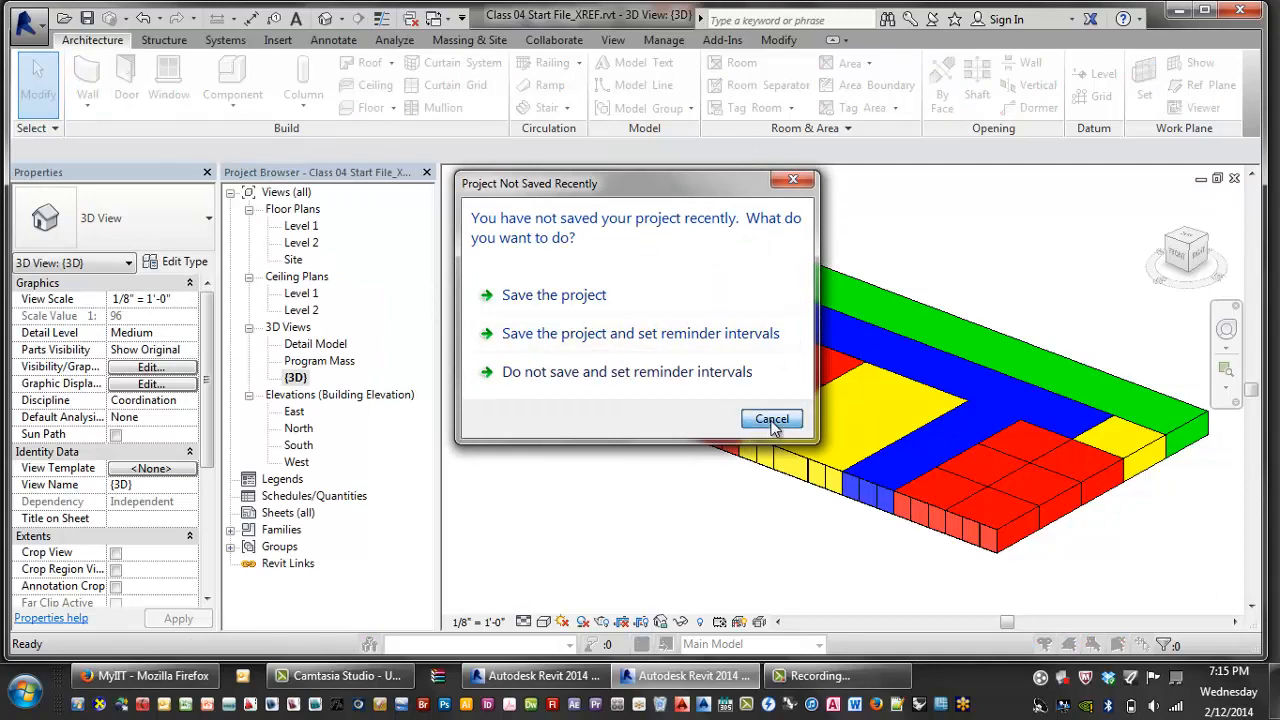
# - Dismiss the save reminder and scroll through the family template list
pyautogui.click(528, 357)
pyautogui.scroll(-8, 530, 350)
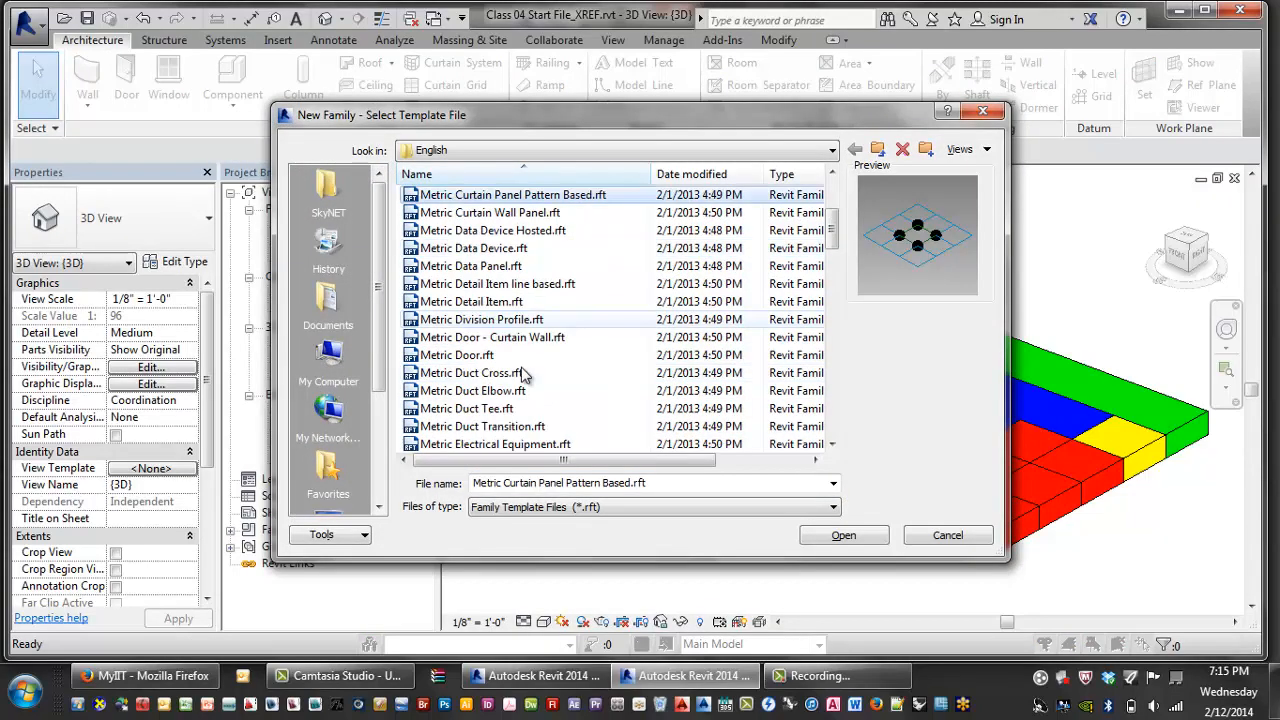
pyautogui.scroll(-2, 537, 300)
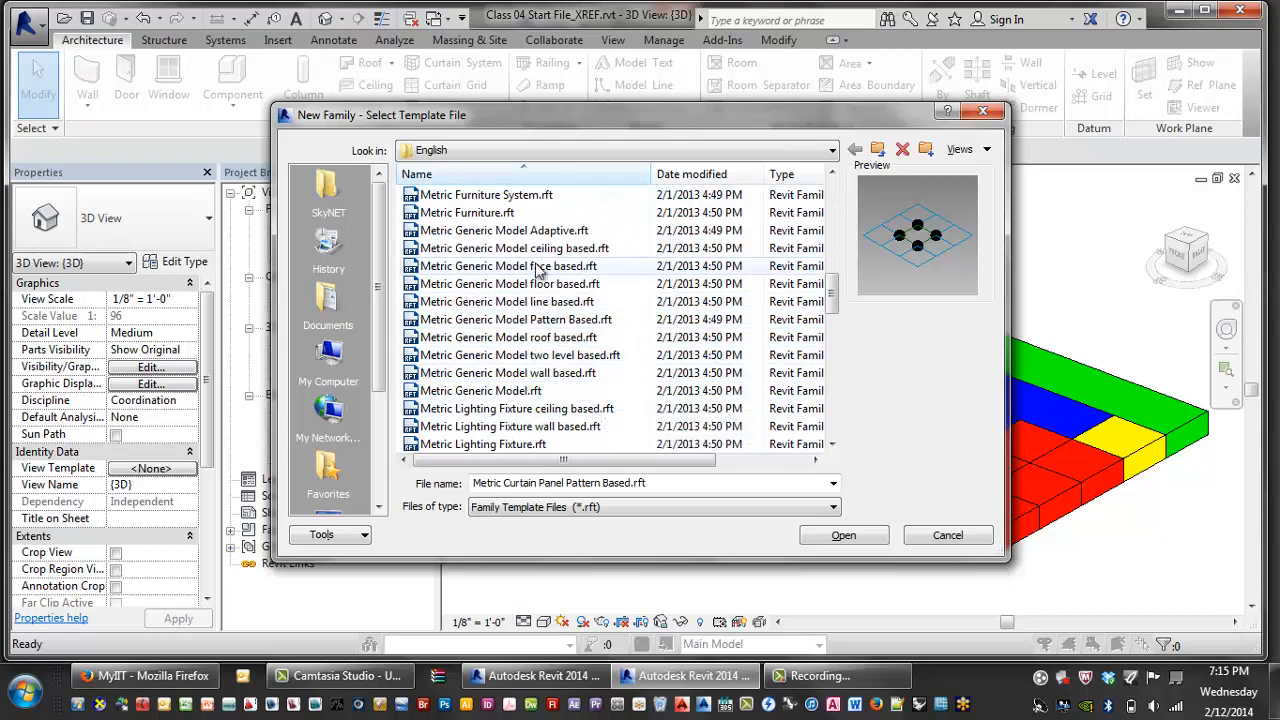
pyautogui.scroll(4, 530, 338)
pyautogui.scroll(6, 530, 338)
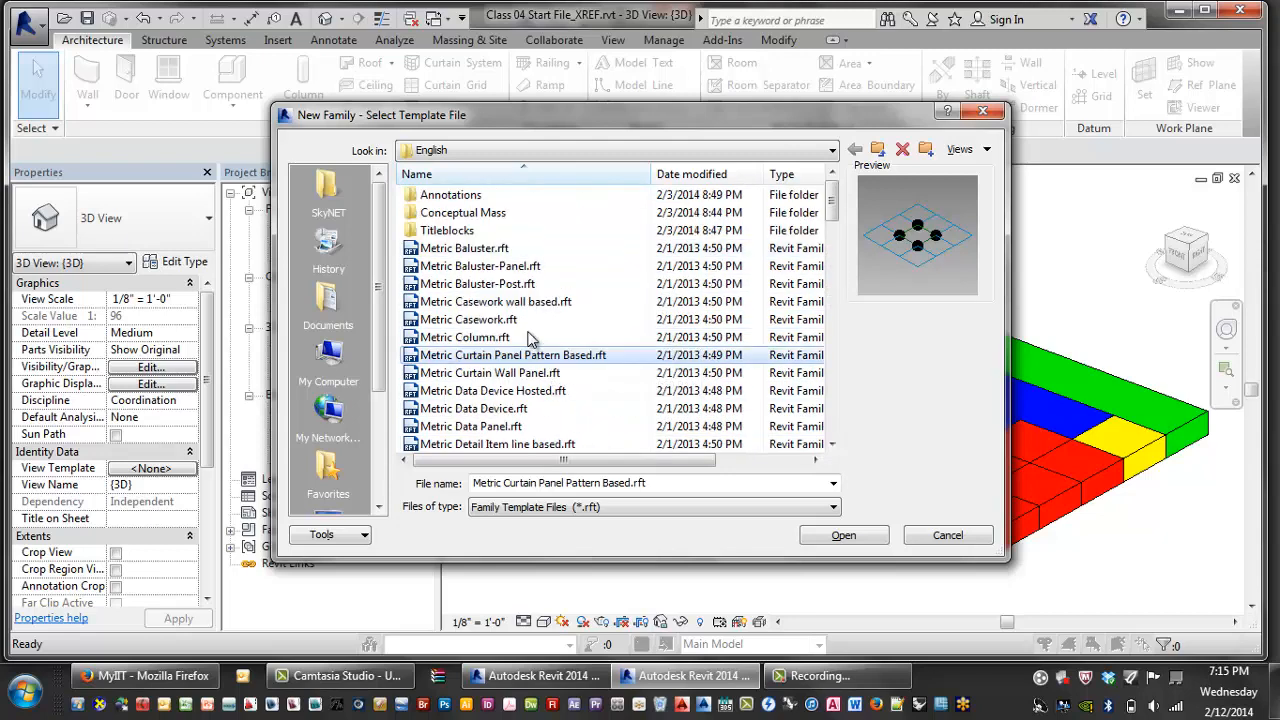
pyautogui.scroll(-1, 485, 318)
pyautogui.scroll(1, 483, 316)
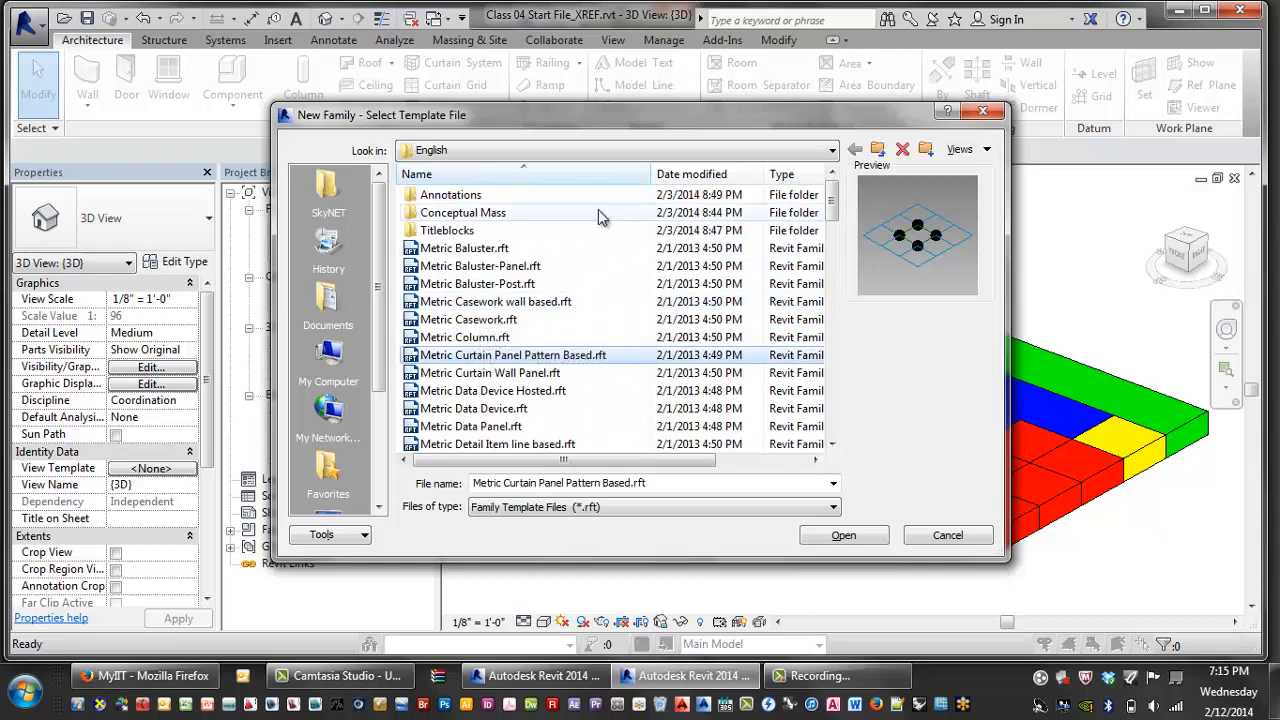
# - Browse to Family Templates > English_I and open the Curtain Wall Panel.rft template
pyautogui.click(560, 151)
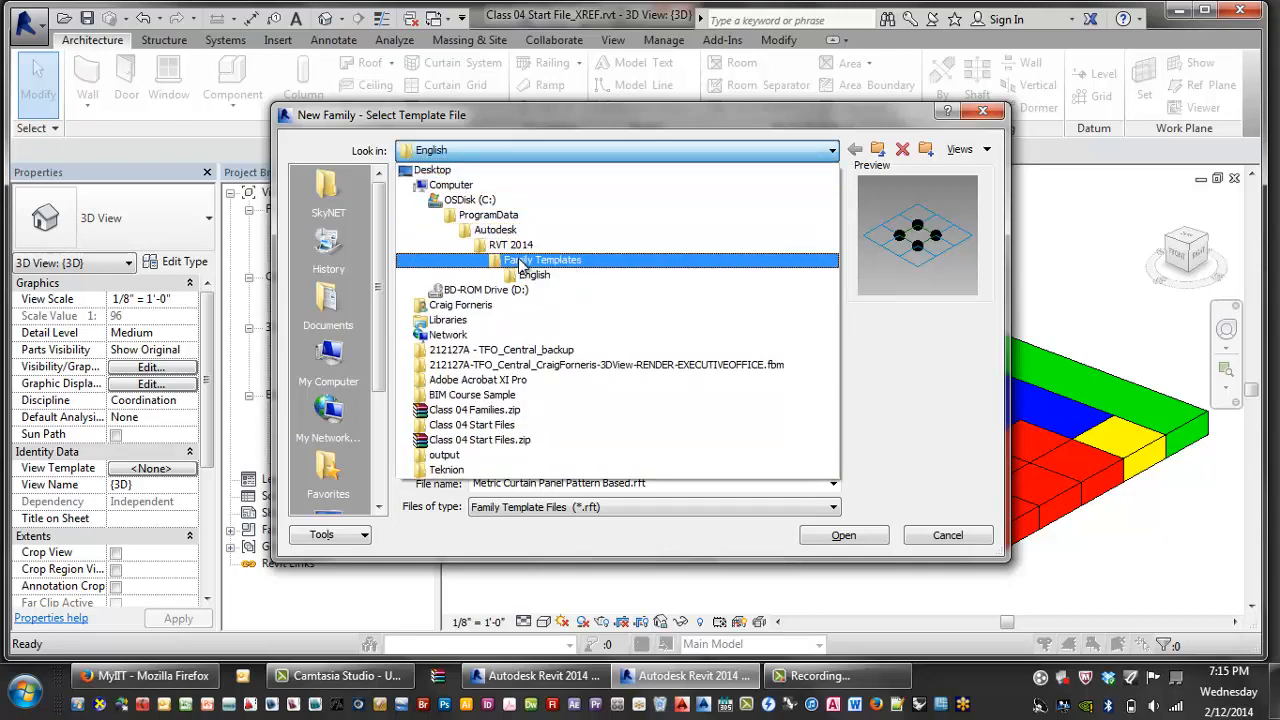
pyautogui.click(520, 260)
pyautogui.doubleClick(455, 212)
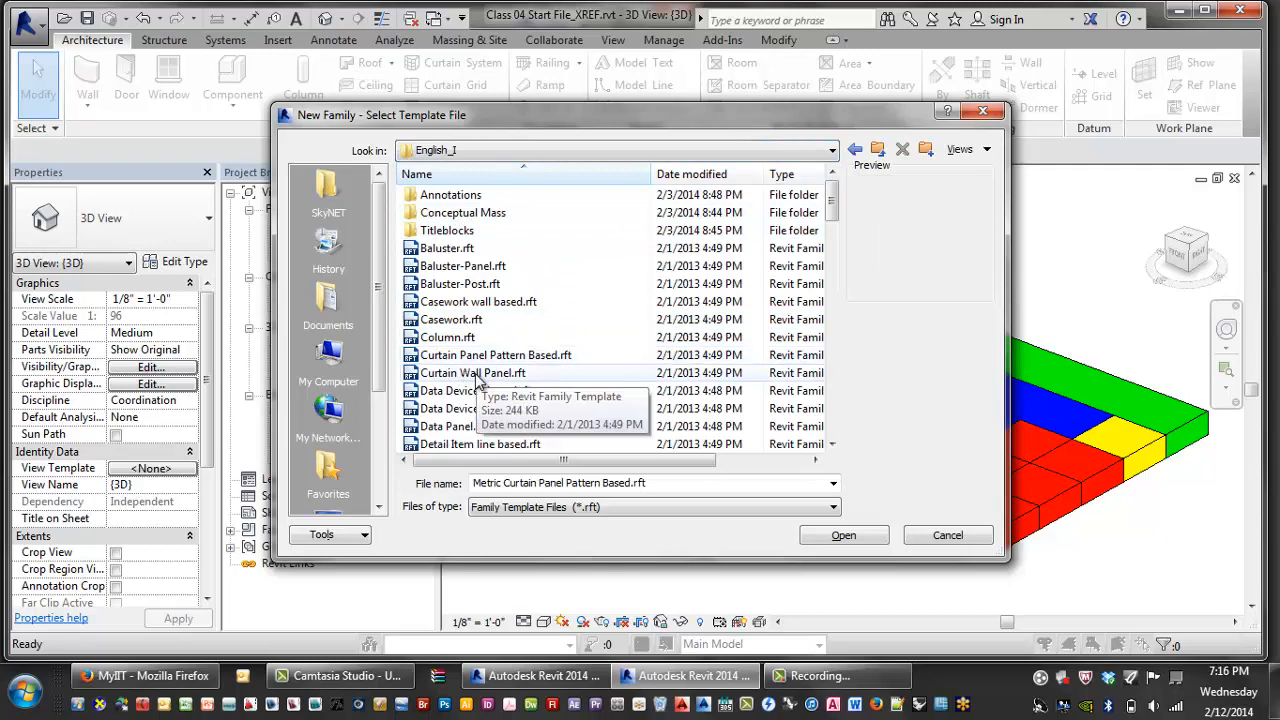
pyautogui.click(478, 378)
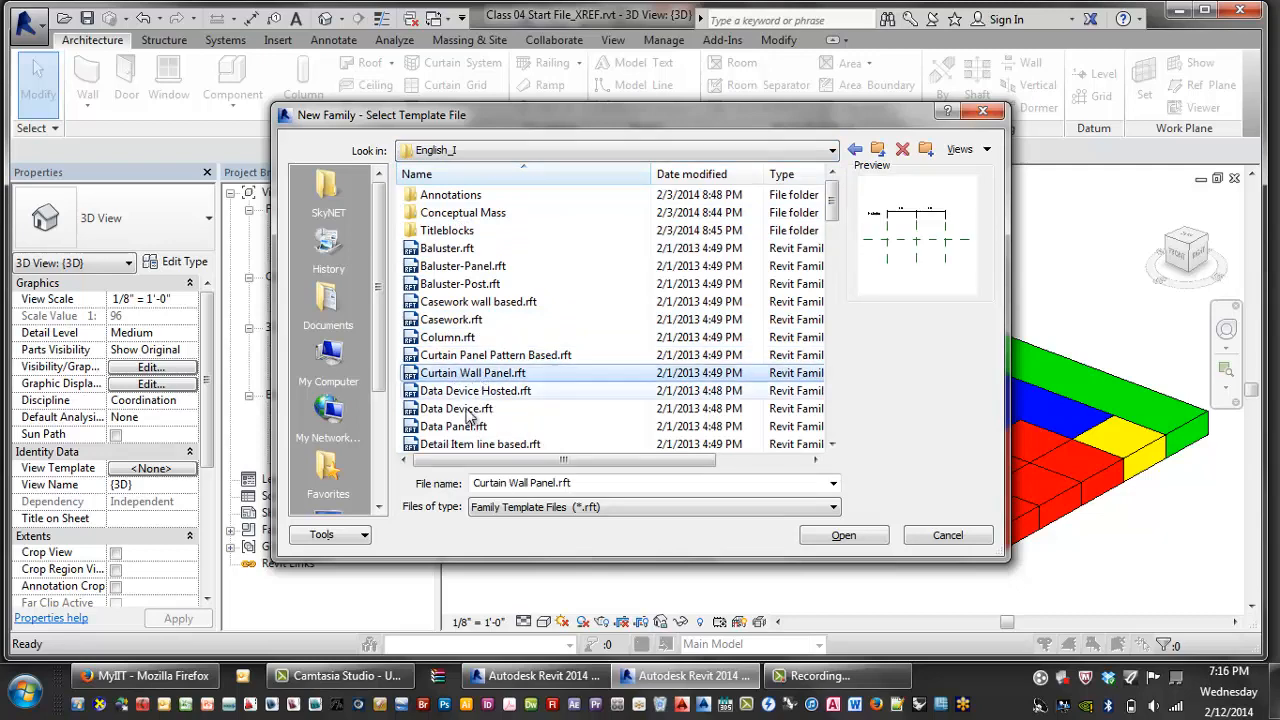
pyautogui.click(831, 537)
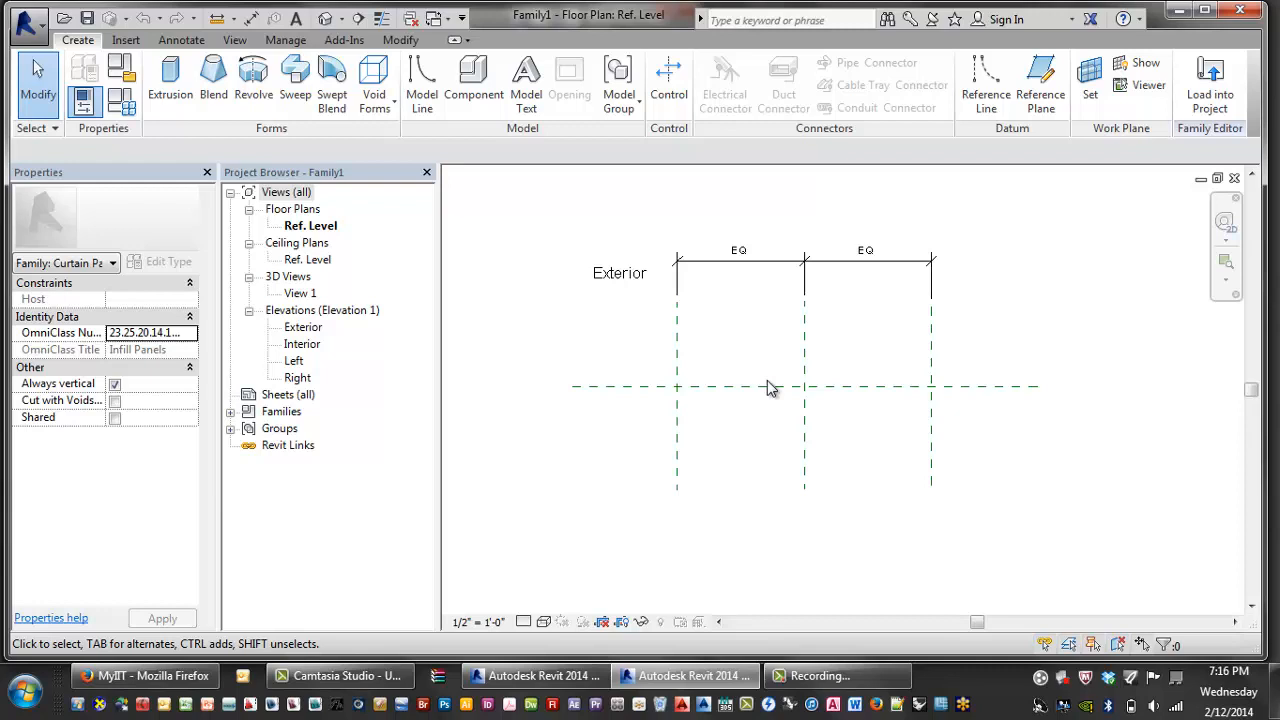
# - View the family's Exterior elevation, then cycle open views back to the project's {3D} view
pyautogui.doubleClick(300, 328)
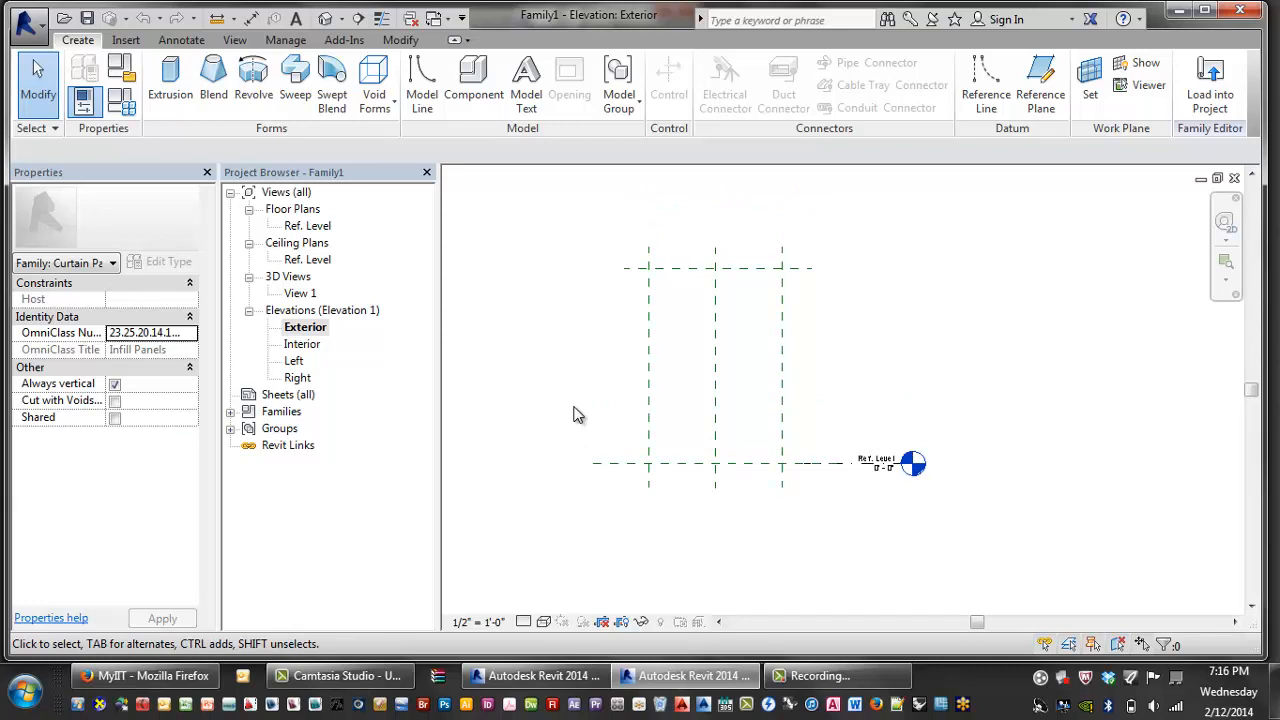
pyautogui.hotkey('ctrl', 'Tab')
pyautogui.hotkey('ctrl', 'Tab')
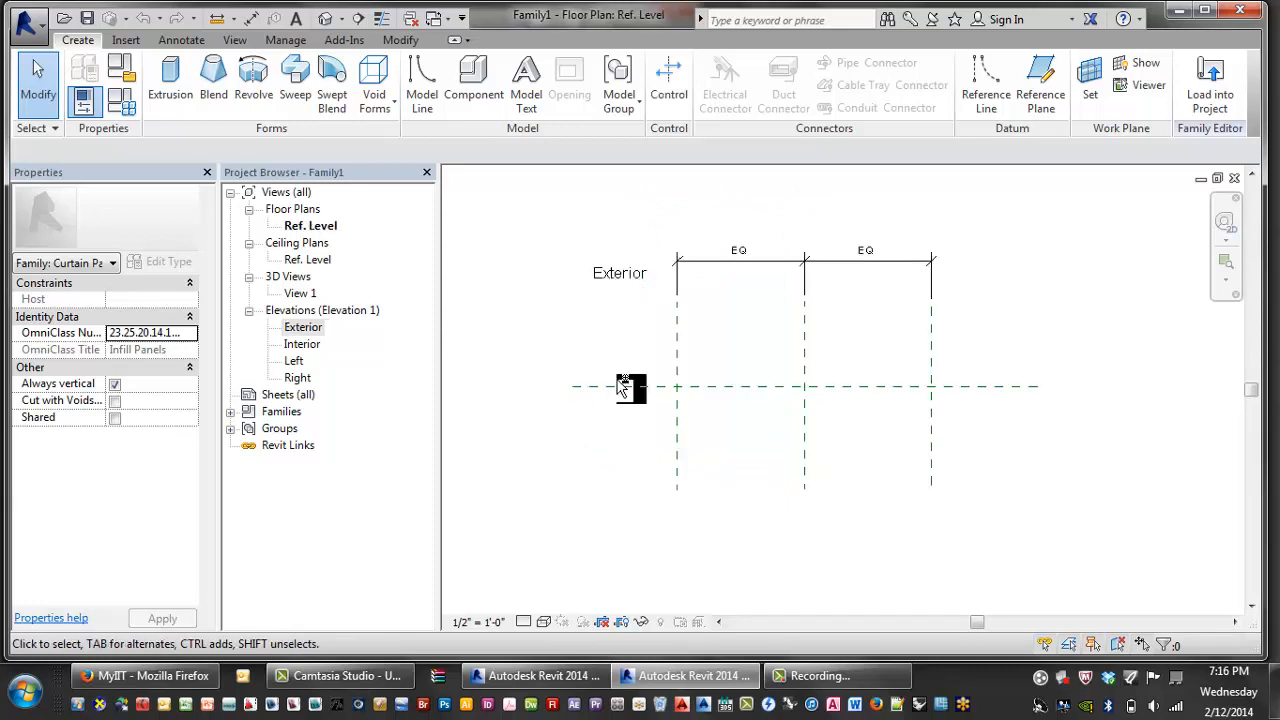
pyautogui.hotkey('ctrl', 'Tab')
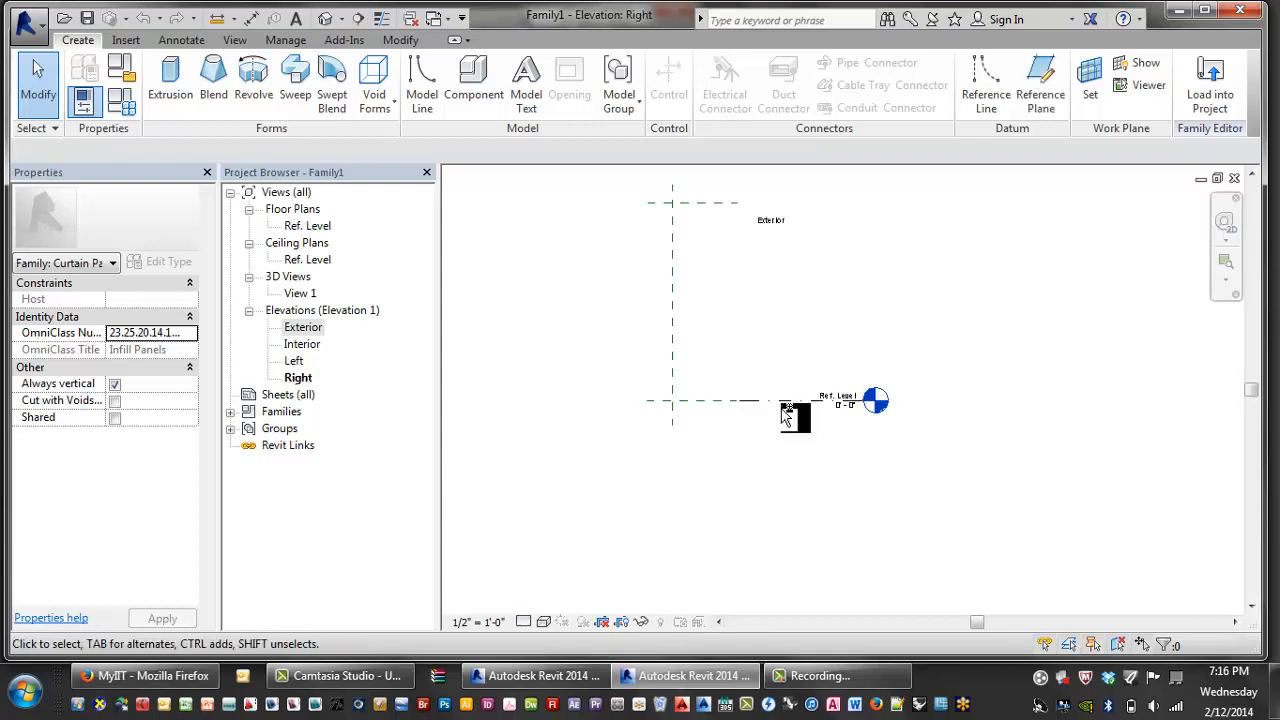
pyautogui.hotkey('ctrl', 'Tab')
pyautogui.scroll(5, 733, 445)
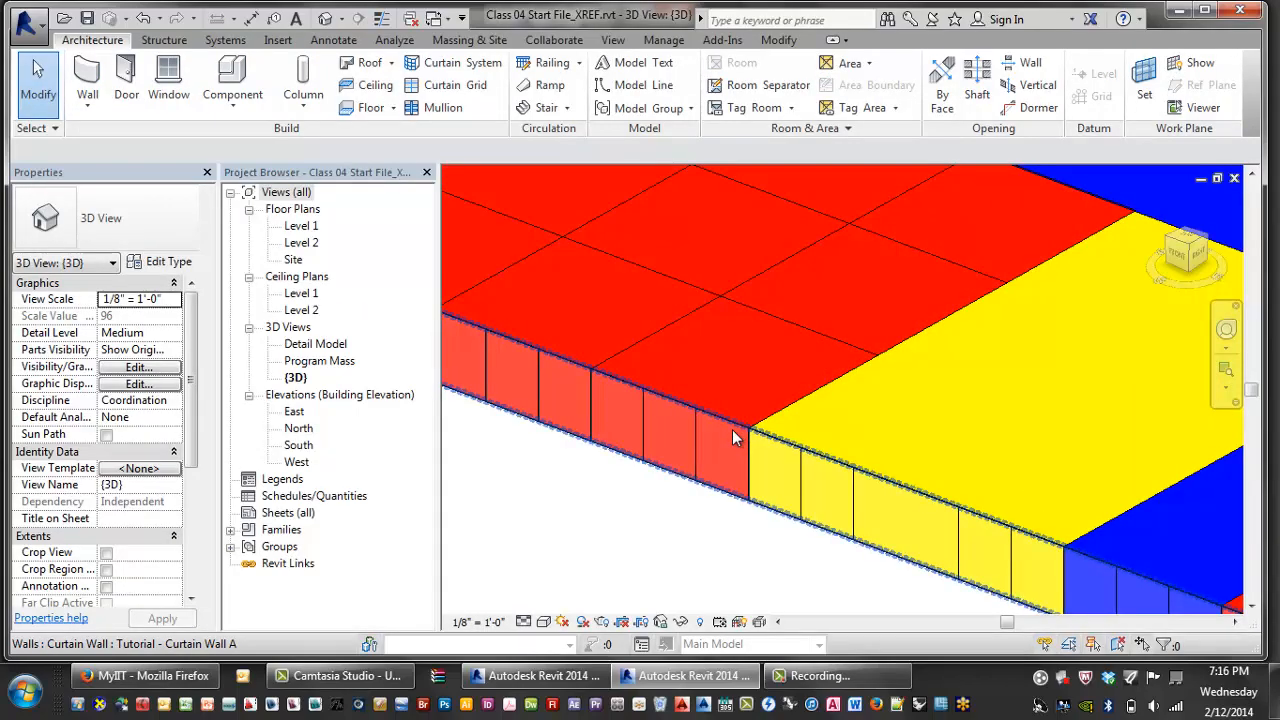
# - Select a glazed curtain panel in the project's 3D view, then switch to the family's Exterior elevation
pyautogui.click(745, 445)
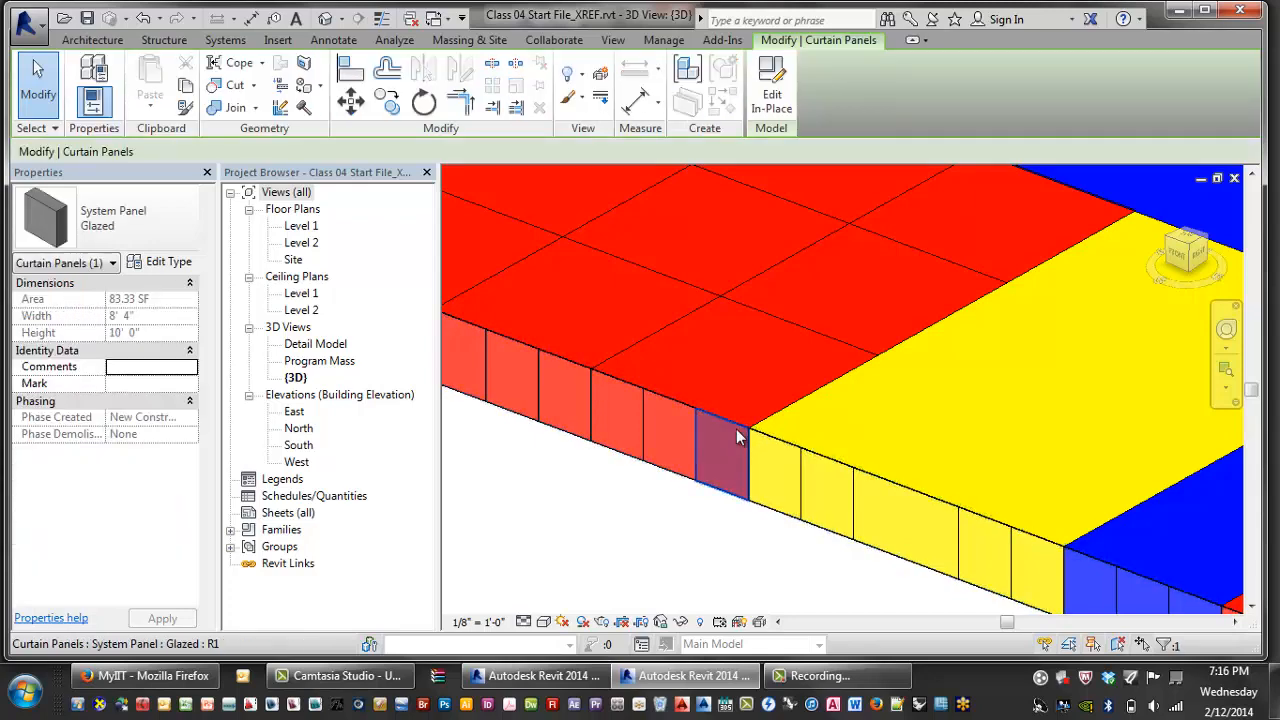
pyautogui.scroll(2, 737, 440)
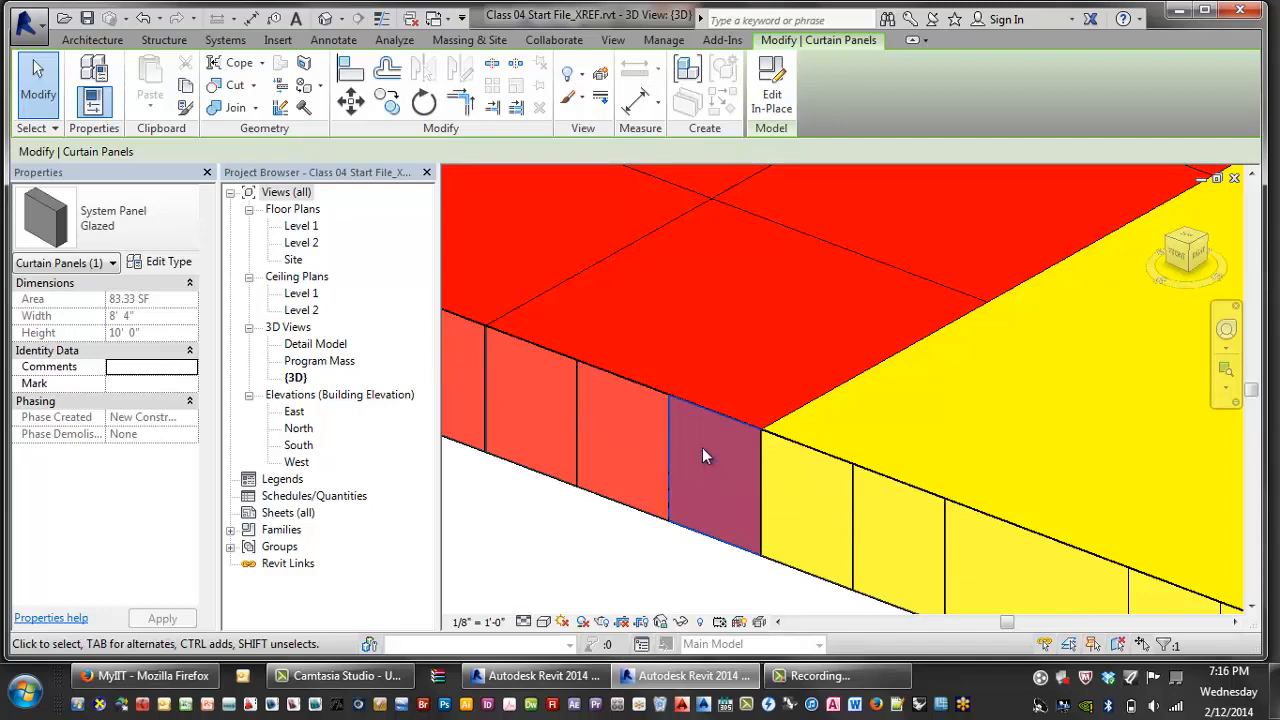
pyautogui.hotkey('ctrl', 'Tab')
pyautogui.hotkey('ctrl', 'Tab')
pyautogui.hotkey('ctrl', 'Tab')
pyautogui.hotkey('ctrl', 'Tab')
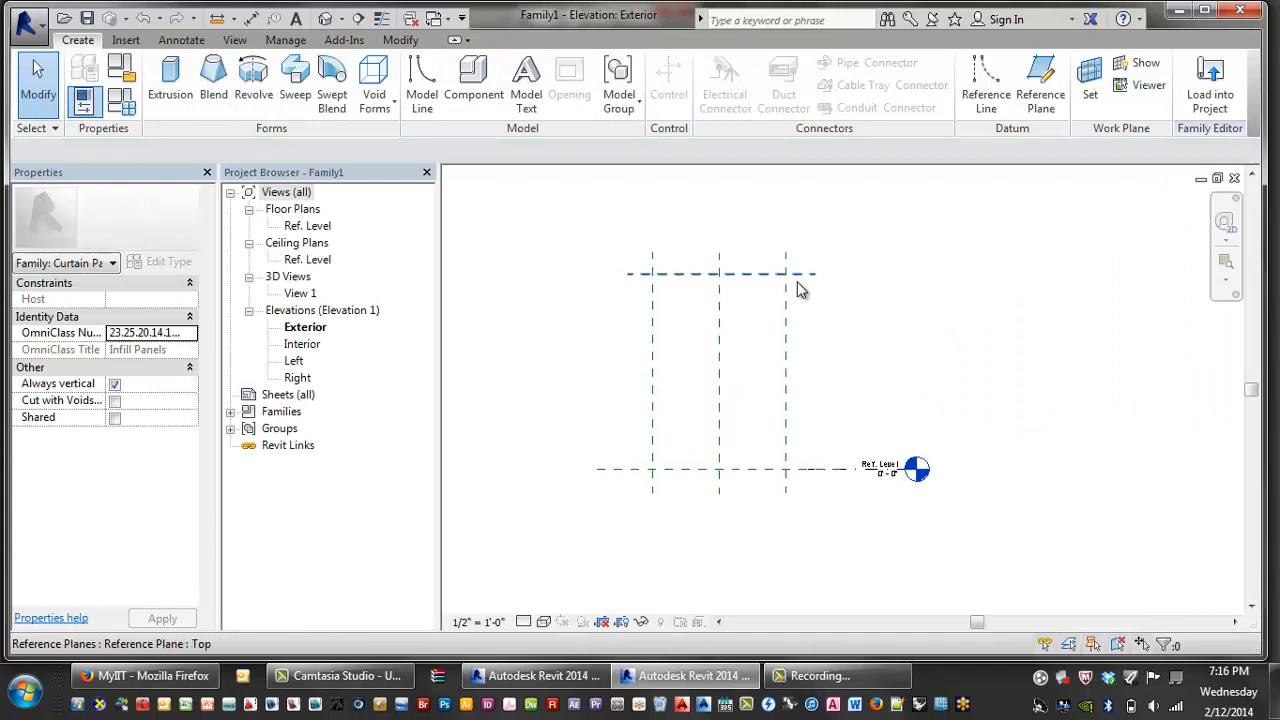
# - Select the Left reference plane, nudge it slightly right, then deselect it
pyautogui.click(787, 364)
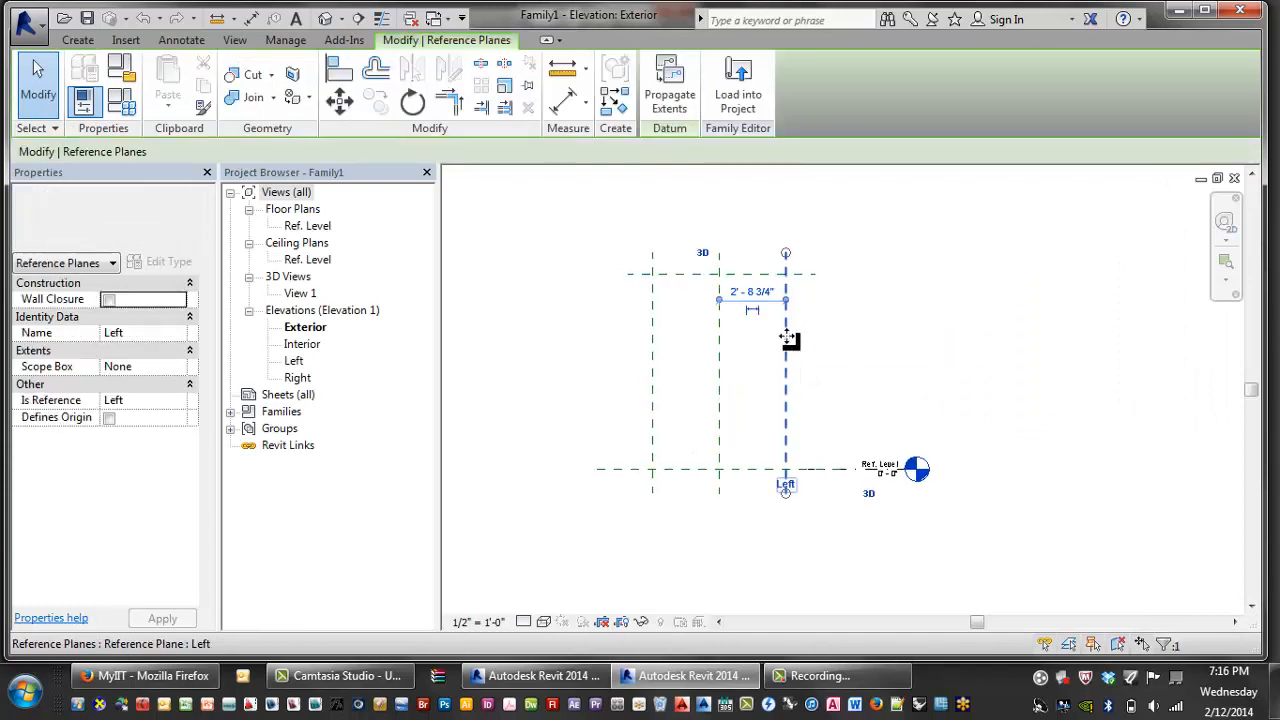
pyautogui.moveTo(811, 338)
pyautogui.mouseDown()
pyautogui.moveTo(831, 340)
pyautogui.moveTo(805, 338)
pyautogui.mouseUp()
pyautogui.click(930, 346)
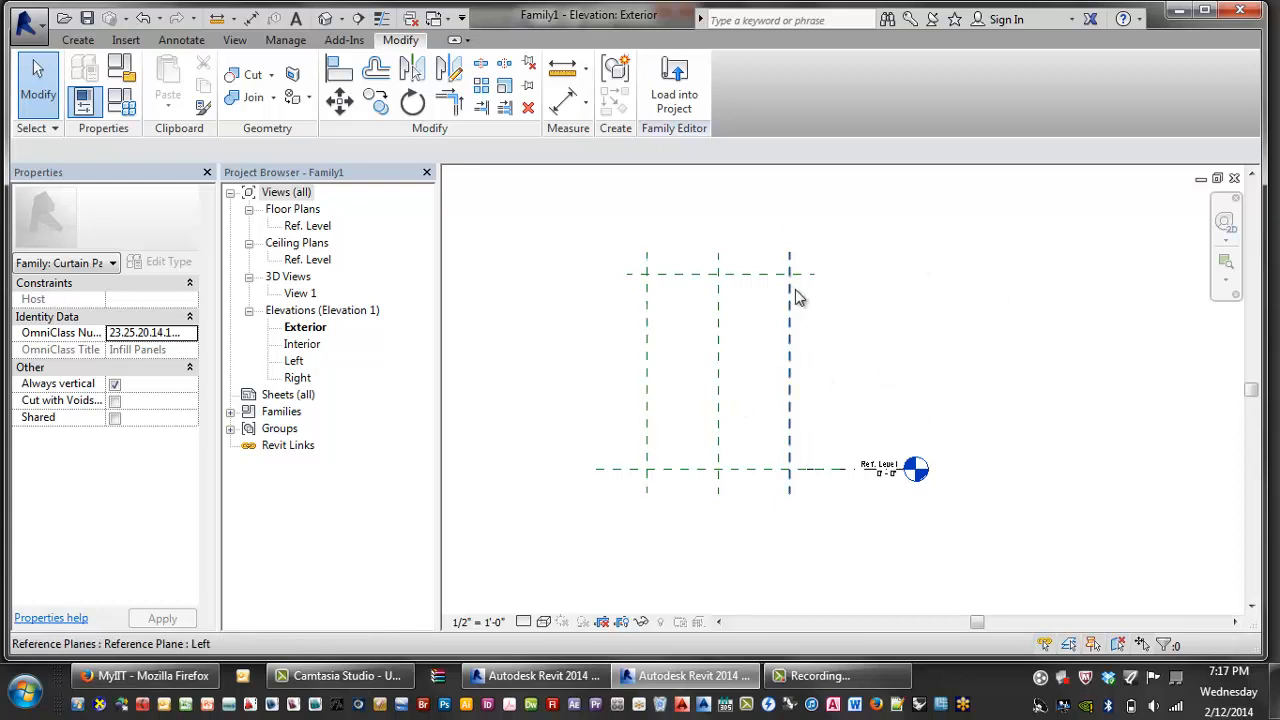
# - Pan the elevation and start the Reference Plane tool with RP
pyautogui.moveTo(797, 289); pyautogui.dragTo(775, 336, button='middle')
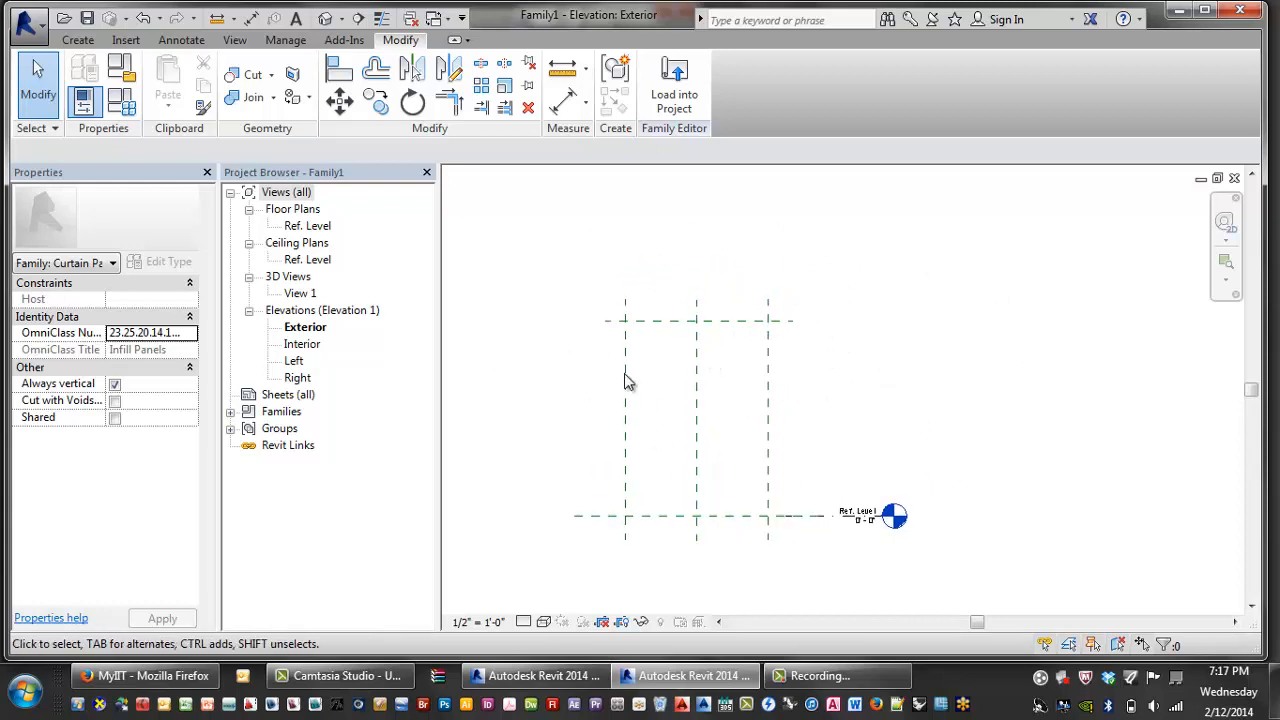
pyautogui.moveTo(876, 434); pyautogui.dragTo(908, 432, button='middle')
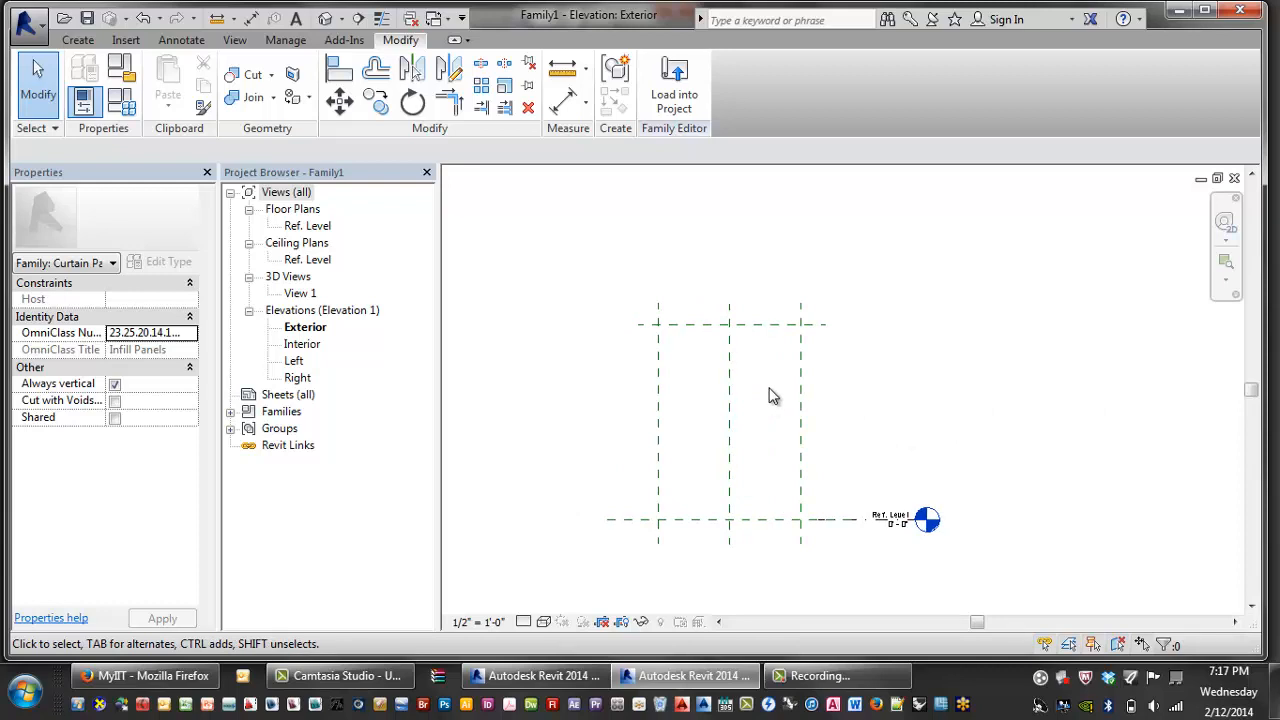
pyautogui.press('r')
pyautogui.press('p')
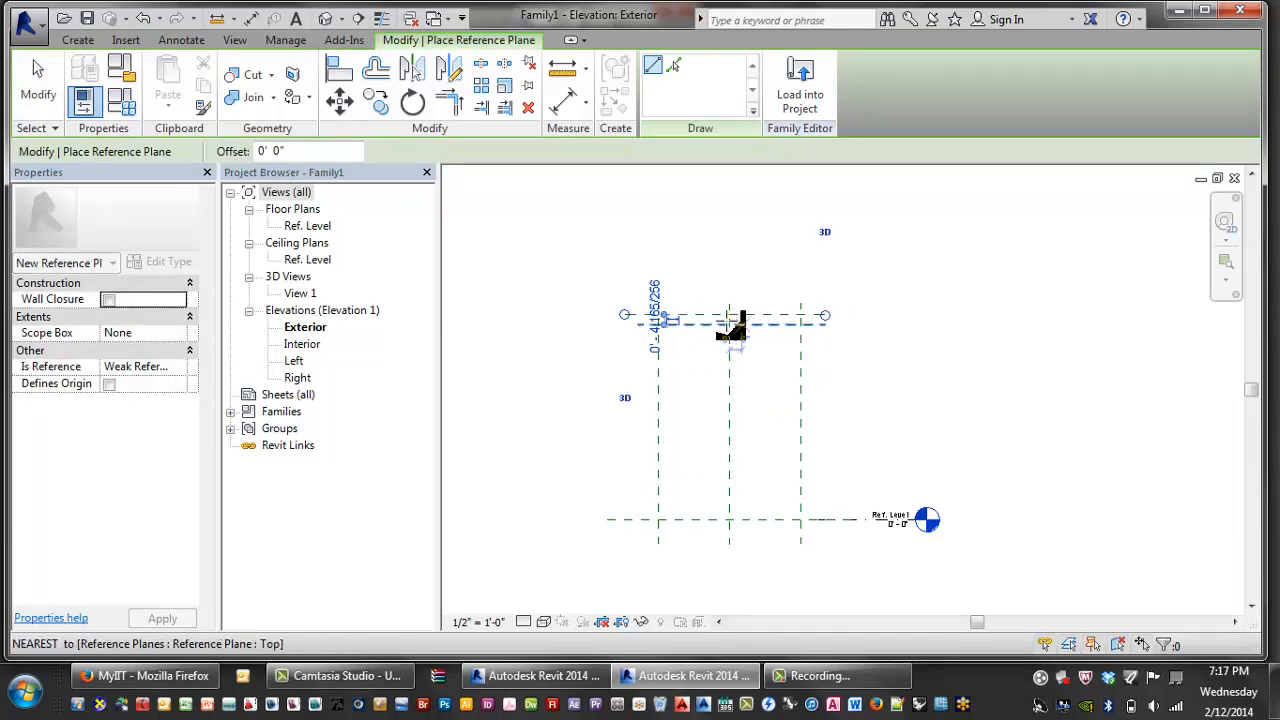
# - Draw offset reference planes to the left, right and below the panel
pyautogui.click(643, 303)
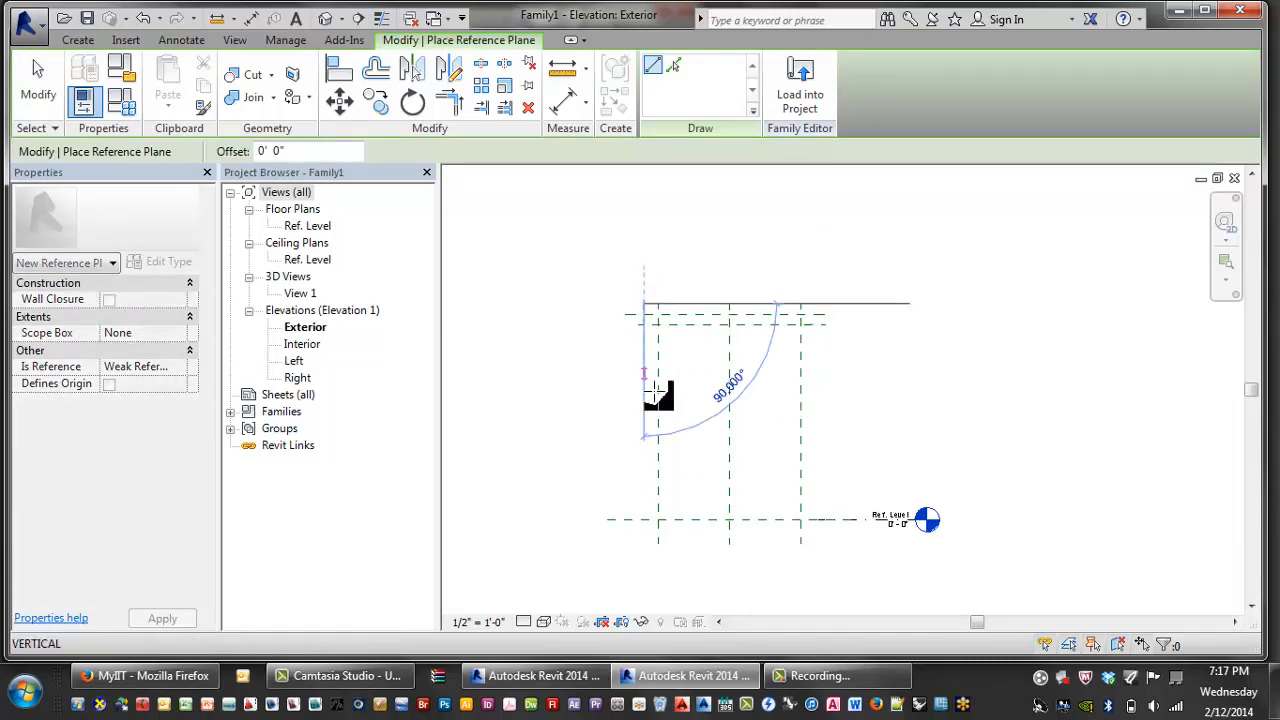
pyautogui.click(648, 545)
pyautogui.click(672, 544)
pyautogui.press('Escape')
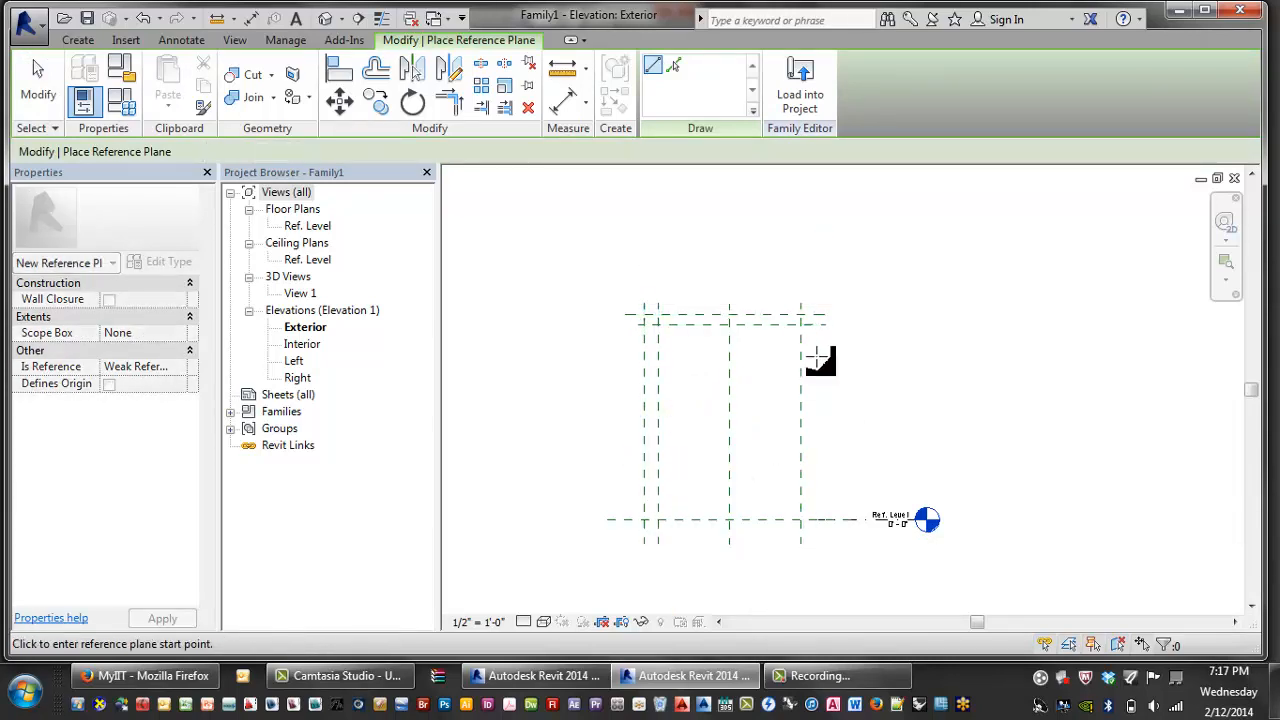
pyautogui.click(818, 318)
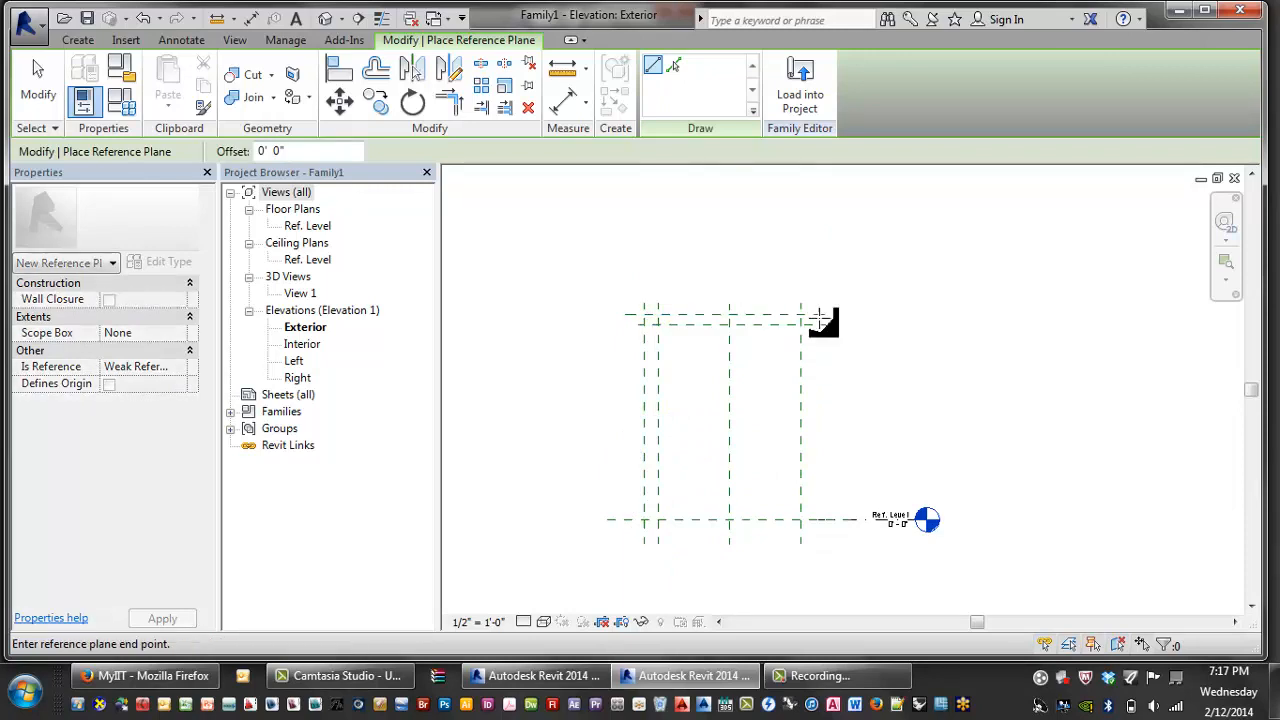
pyautogui.click(814, 543)
pyautogui.click(619, 537)
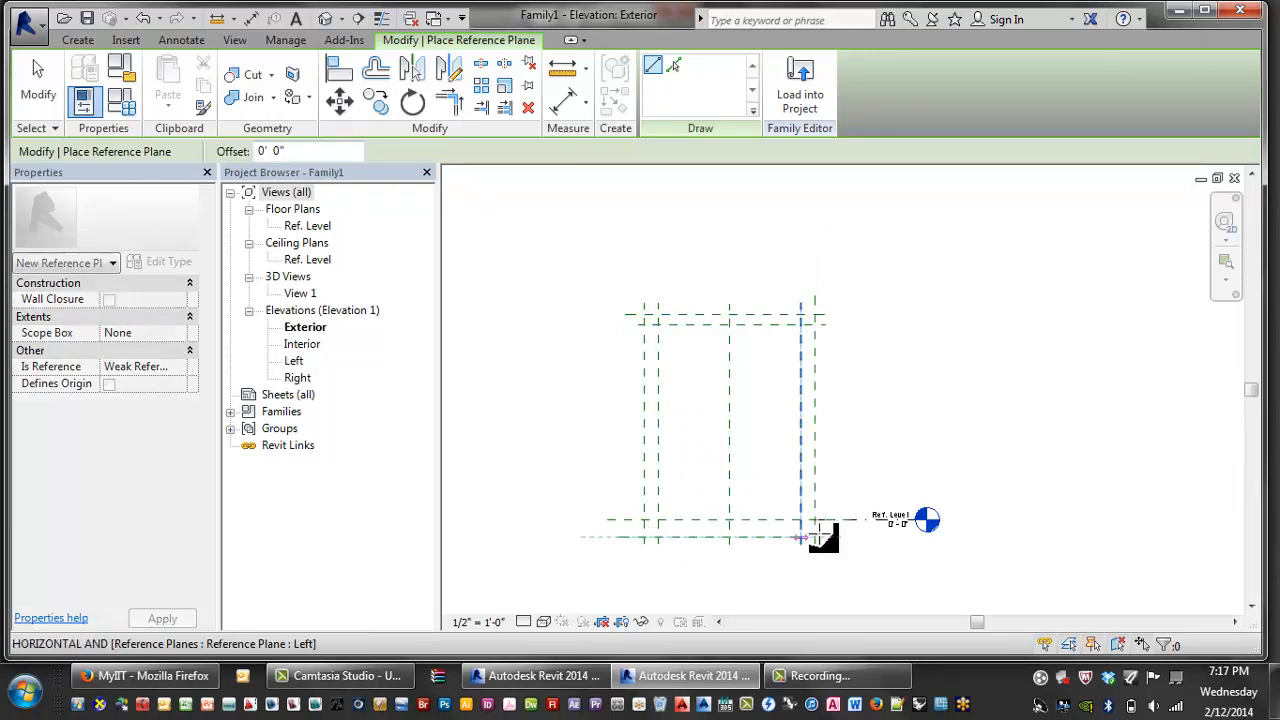
pyautogui.click(790, 537)
pyautogui.press('Escape')
pyautogui.press('Escape')
pyautogui.scroll(2, 840, 440)
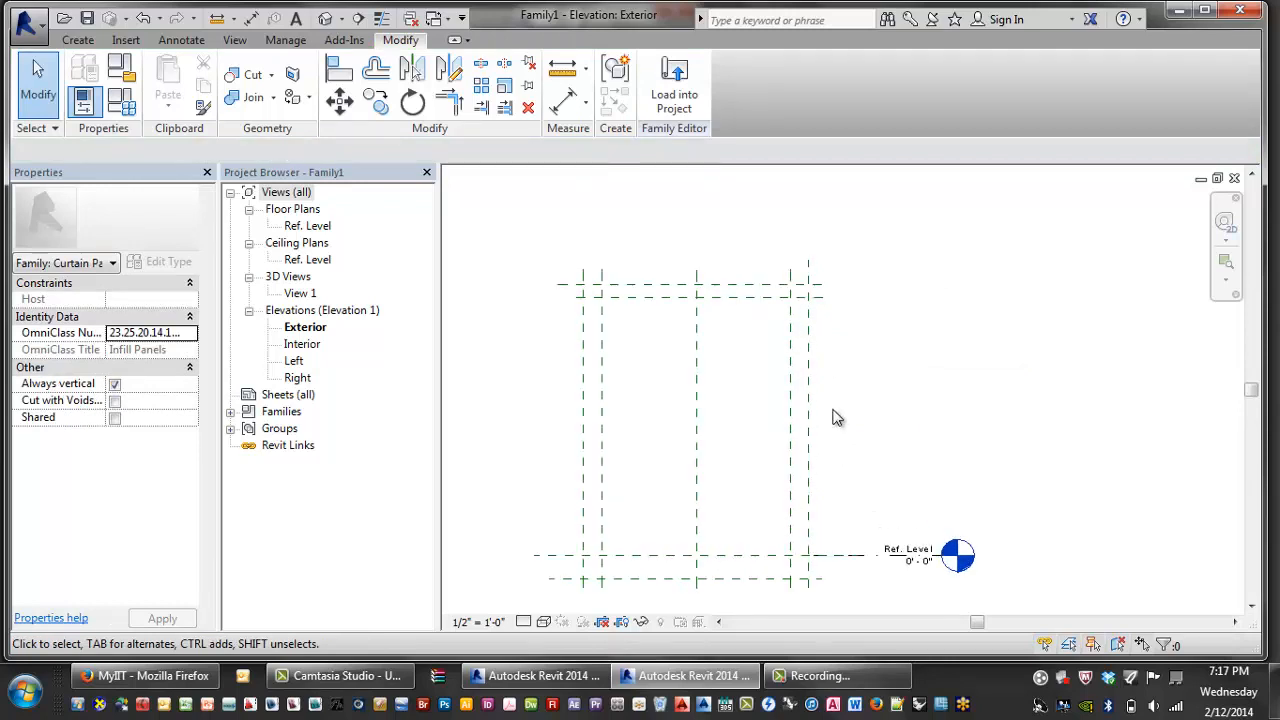
pyautogui.moveTo(730, 385); pyautogui.dragTo(709, 440, button='middle')
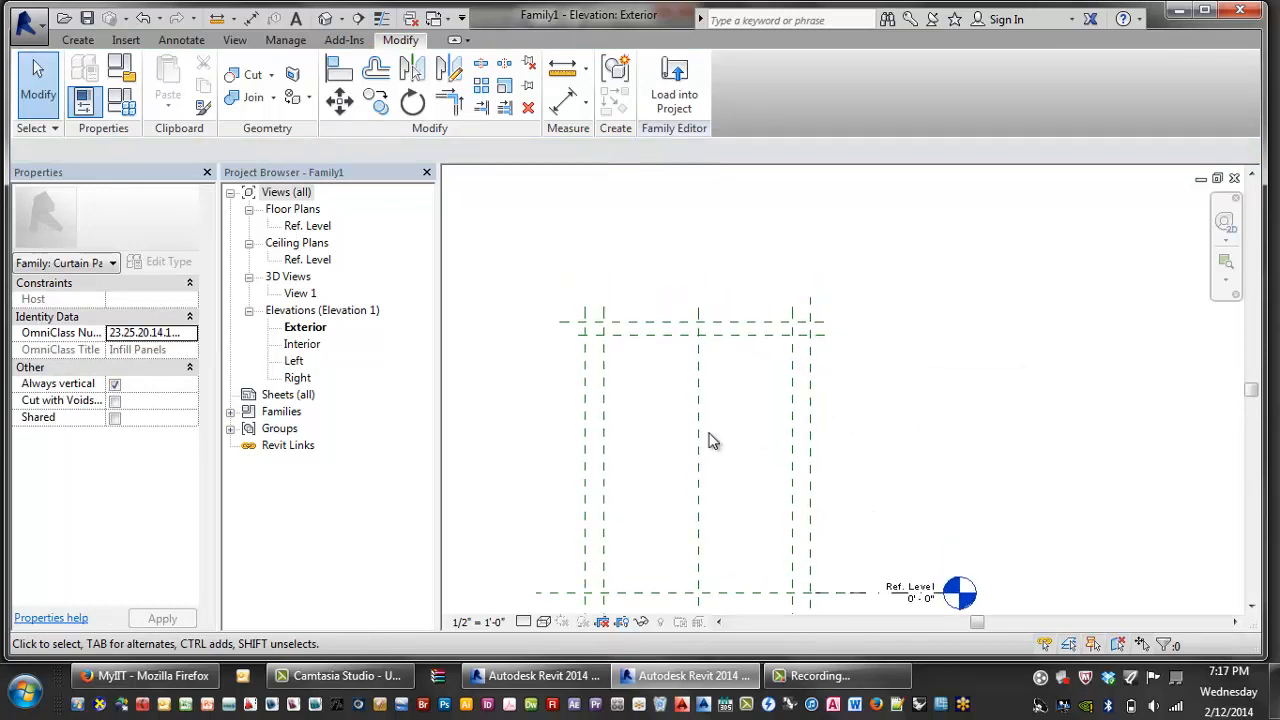
# - Add aligned dimensions between the top, left and right reference plane pairs
pyautogui.press('i')
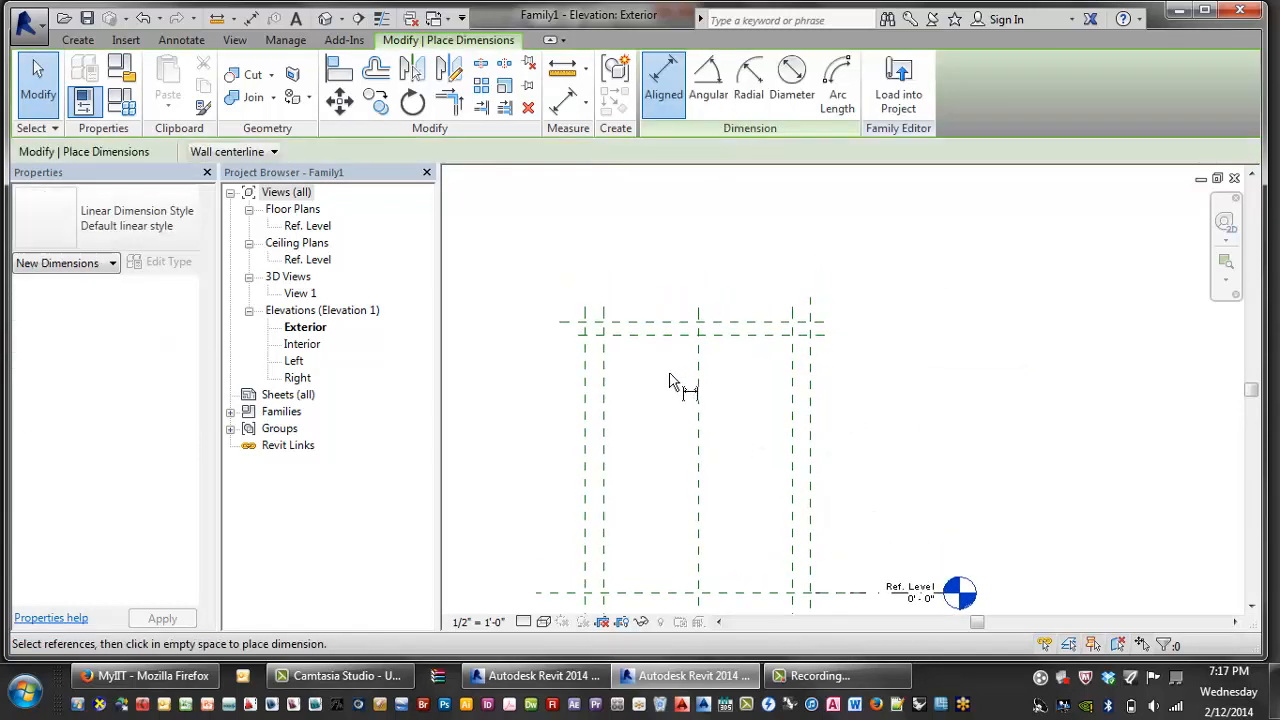
pyautogui.click(650, 335)
pyautogui.click(647, 321)
pyautogui.click(648, 322)
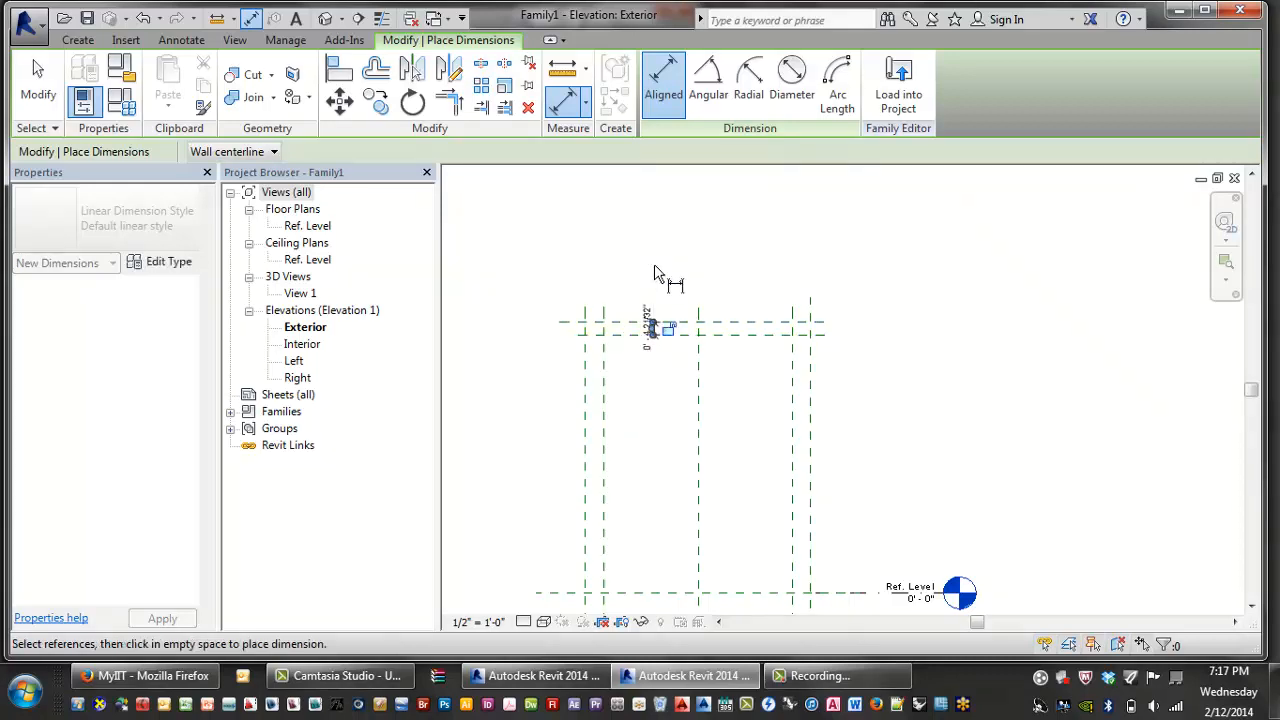
pyautogui.click(586, 376)
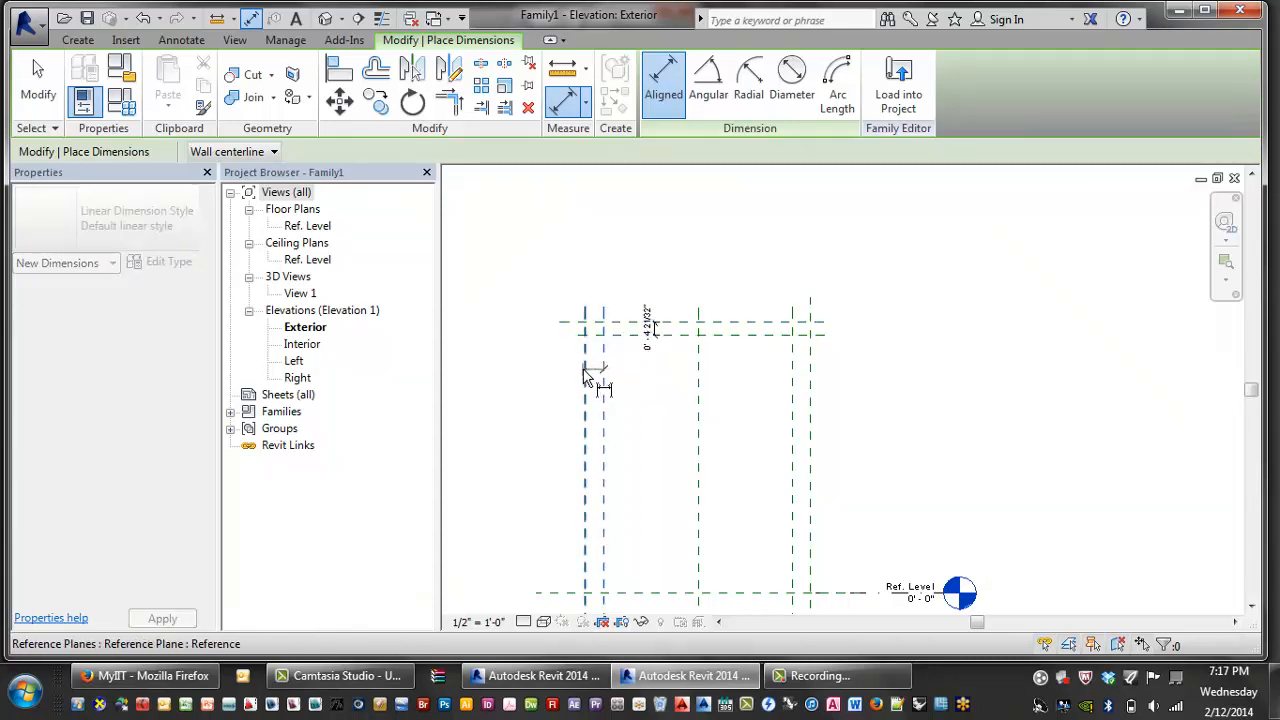
pyautogui.click(603, 372)
pyautogui.click(594, 280)
pyautogui.click(810, 378)
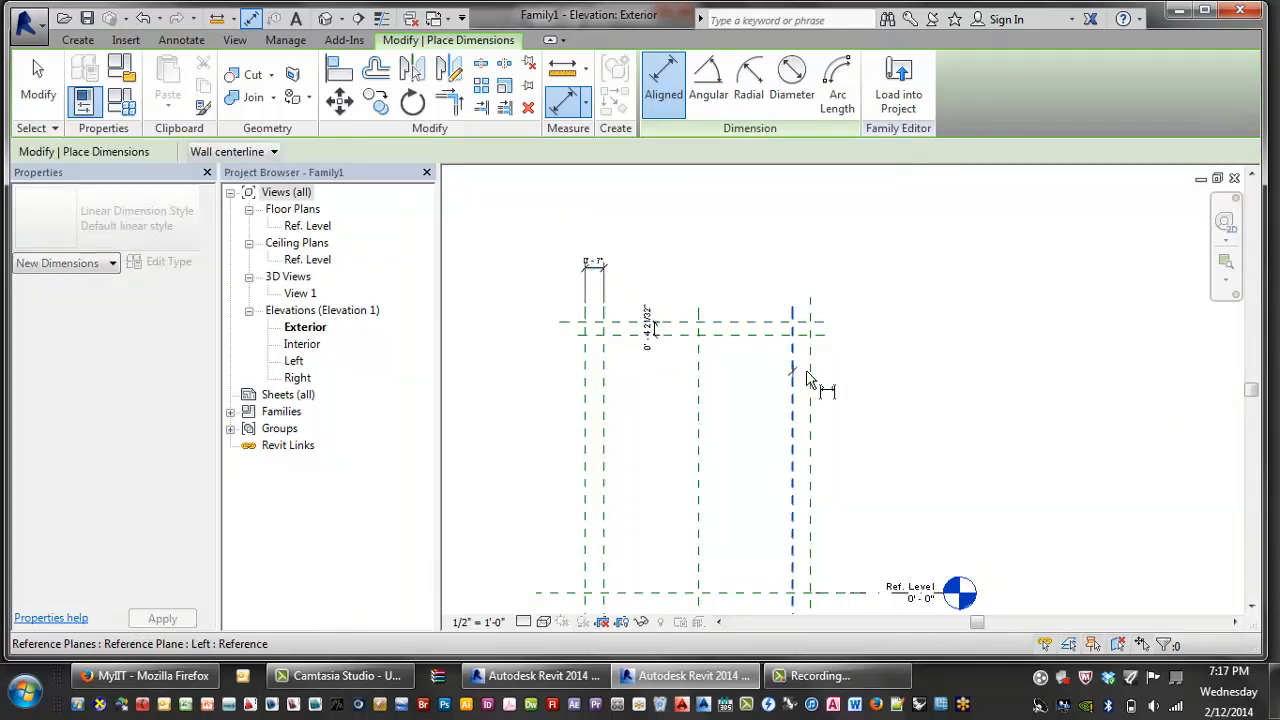
pyautogui.click(812, 374)
pyautogui.click(826, 262)
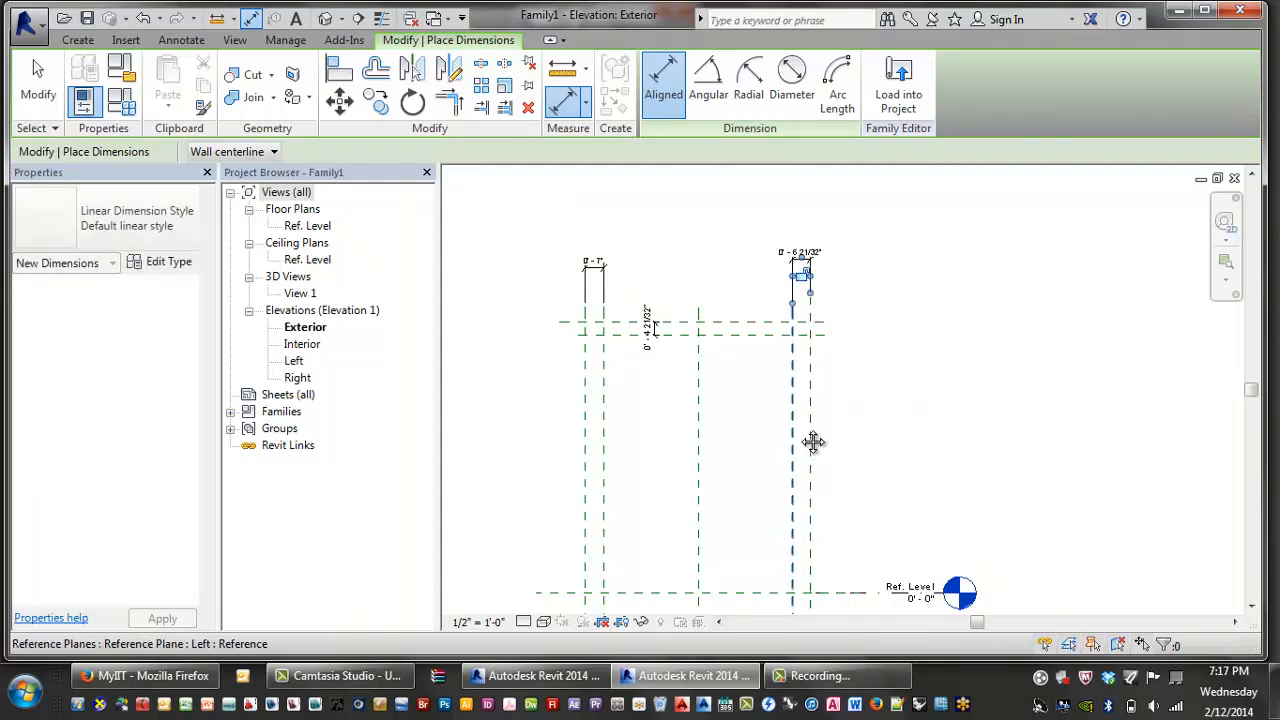
# - Dimension the Ref. Level plane to the plane below it, then select the bottom dimension's label list
pyautogui.moveTo(812, 443); pyautogui.dragTo(829, 376, button='middle')
pyautogui.click(757, 527)
pyautogui.click(766, 549)
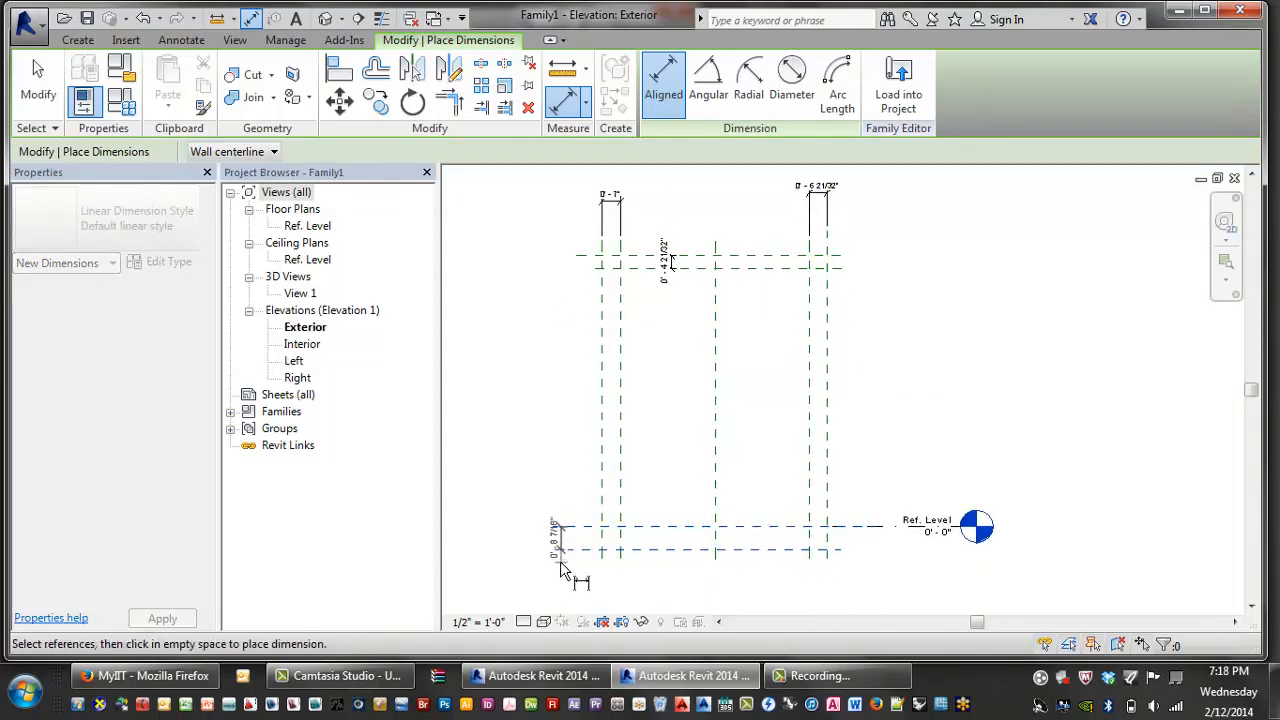
pyautogui.click(560, 558)
pyautogui.press('Escape')
pyautogui.press('Escape')
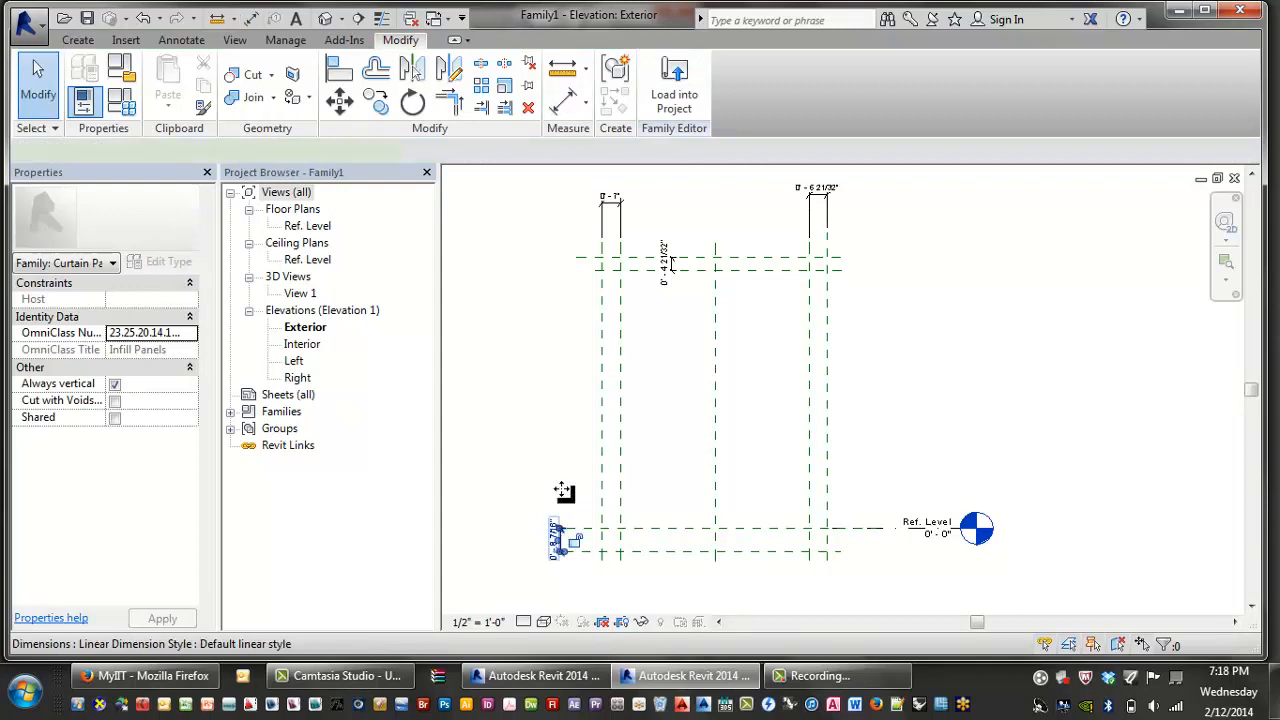
pyautogui.click(609, 200)
pyautogui.click(505, 152)
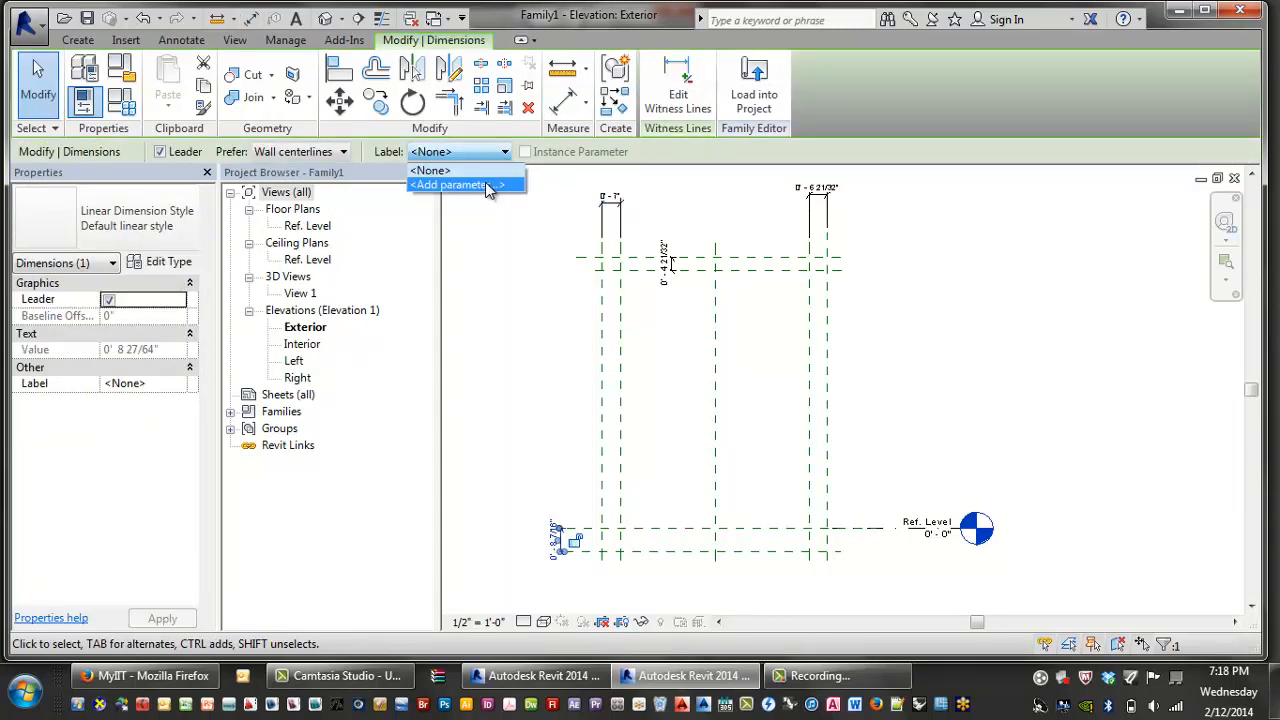
# - Start a new label parameter named 'Off' from the dimension, then abandon it
pyautogui.click(489, 188)
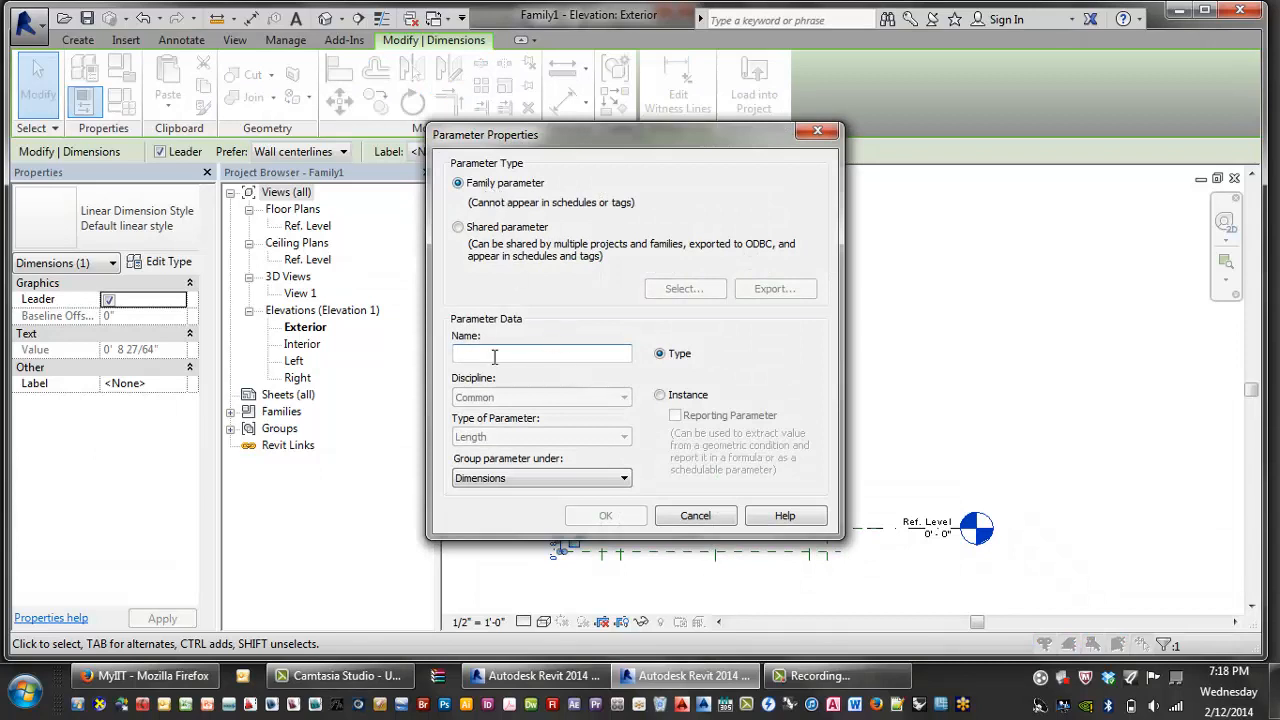
pyautogui.write('Offset')
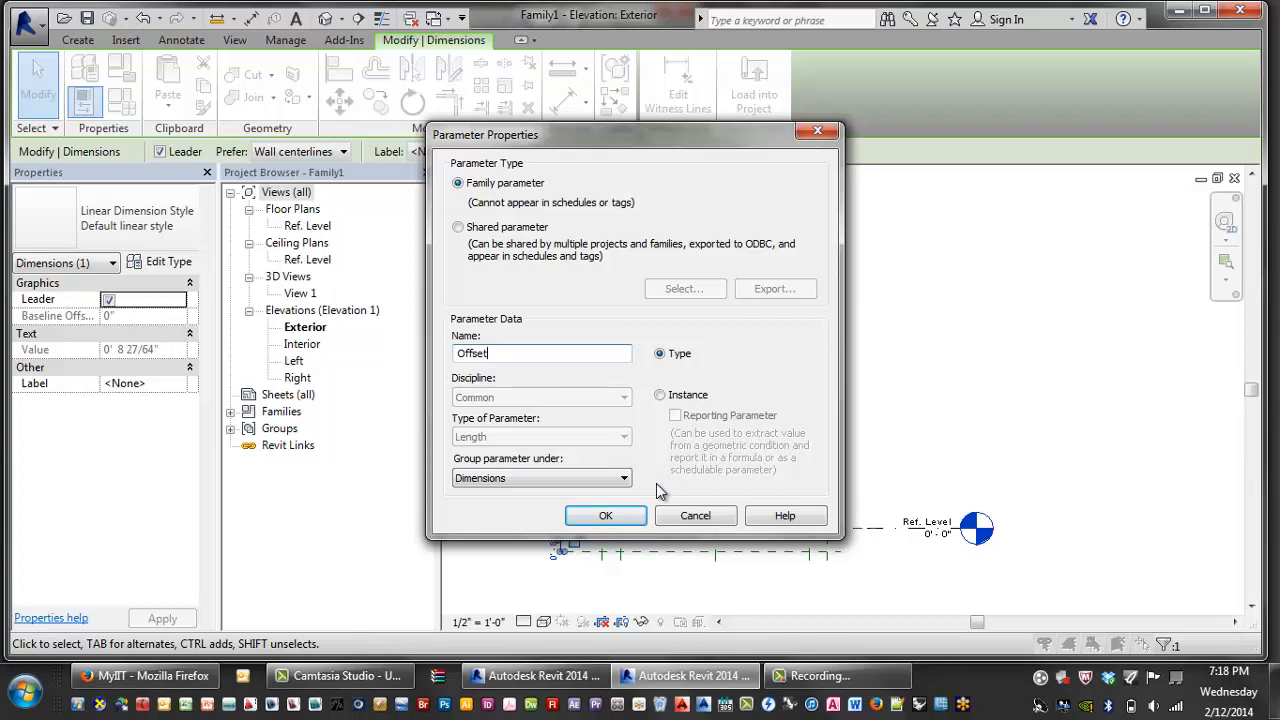
pyautogui.click(695, 515)
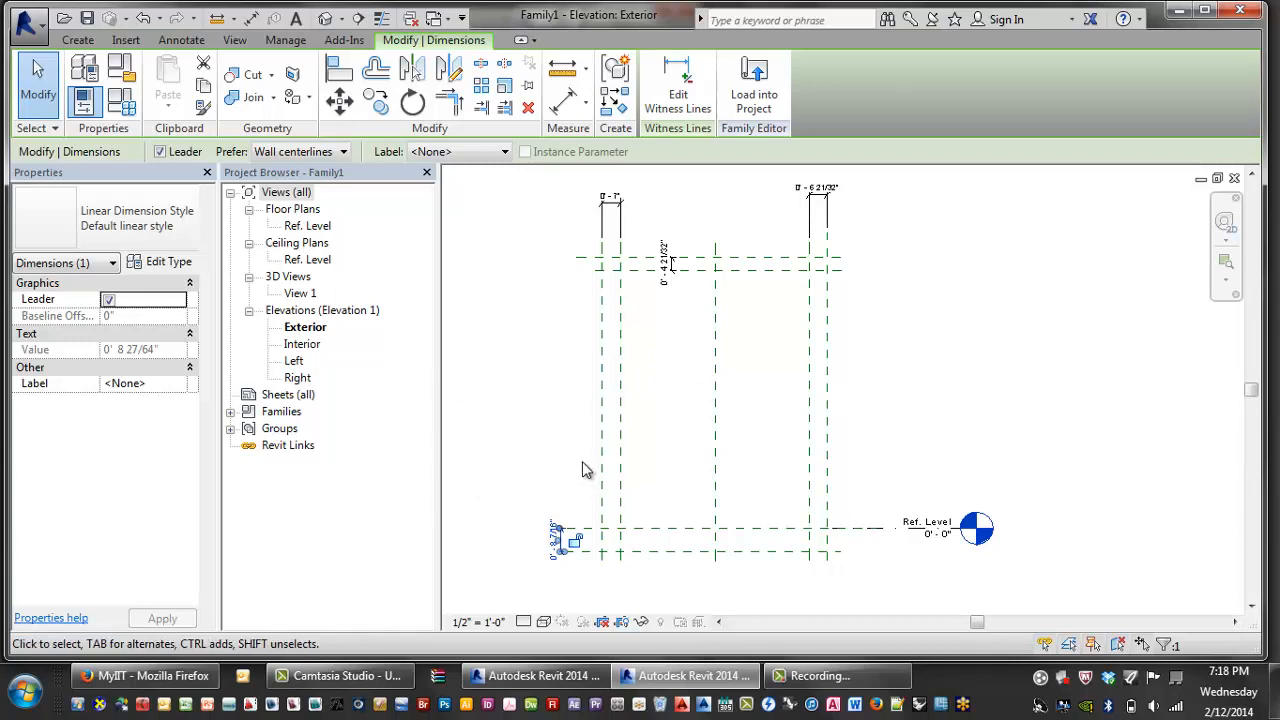
# - In Family Types, add length type parameters Offset Right and Offset Left
pyautogui.click(119, 106)
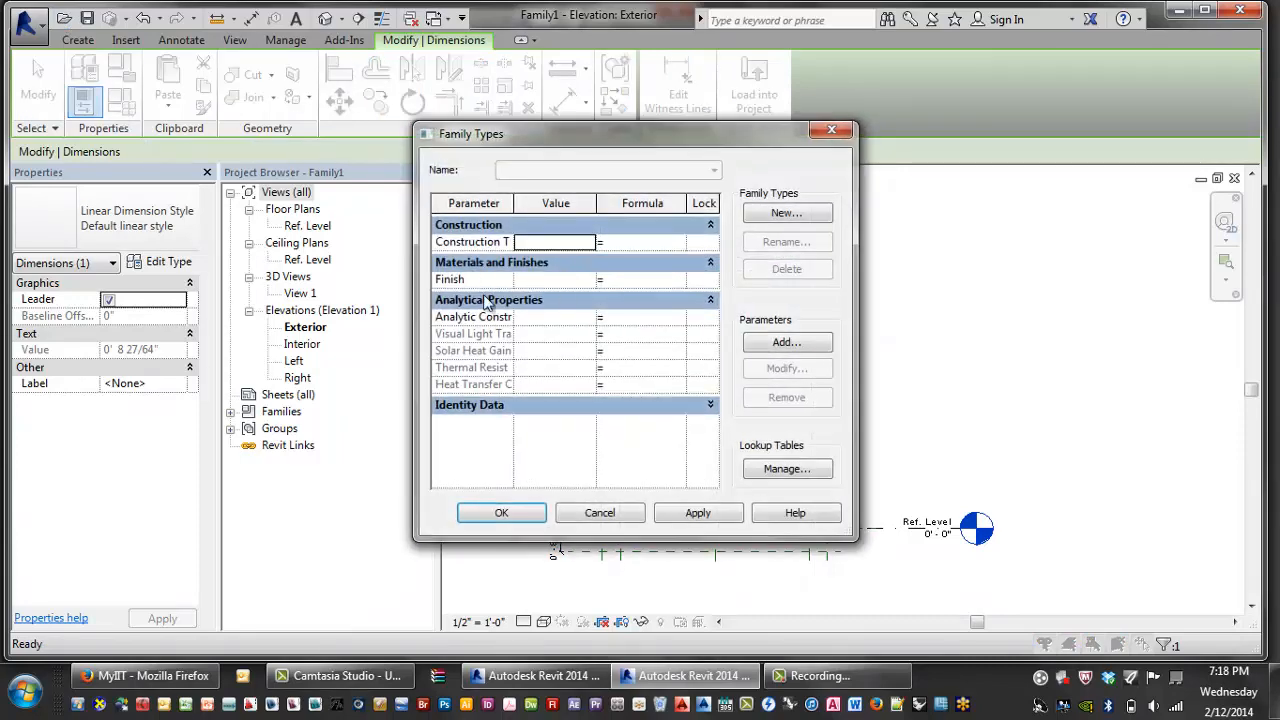
pyautogui.click(797, 345)
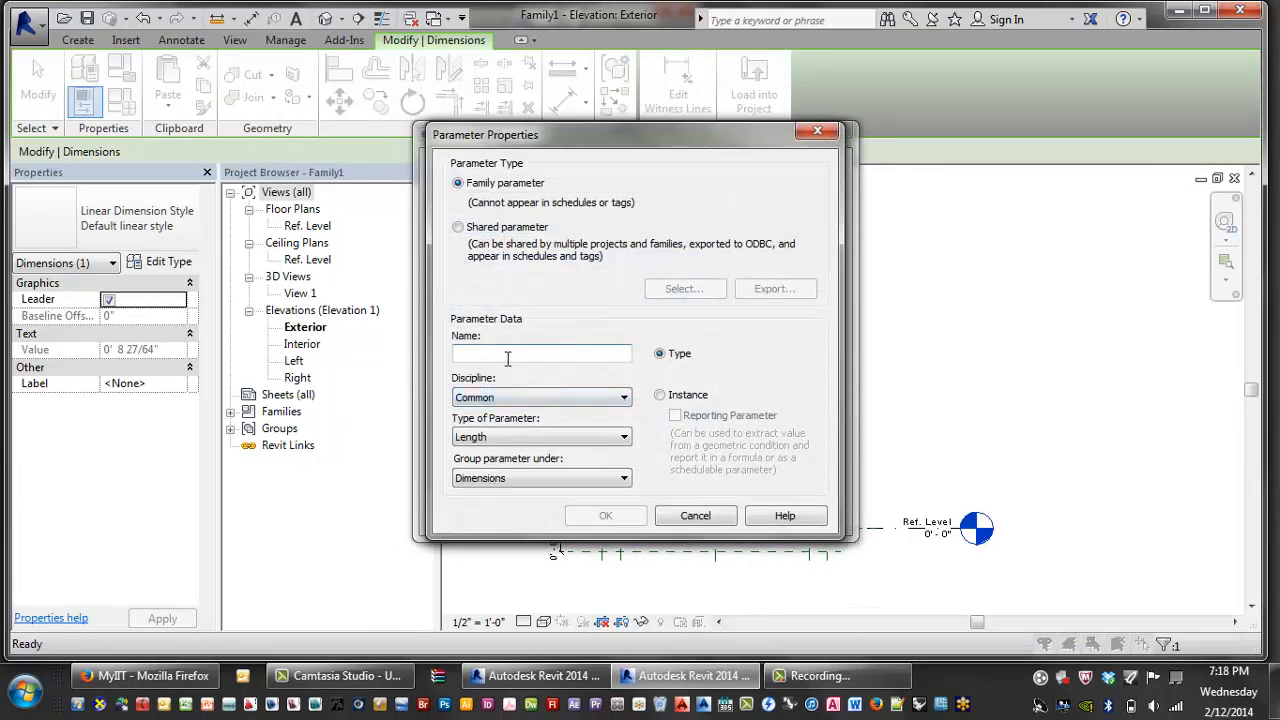
pyautogui.write('Offset Right')
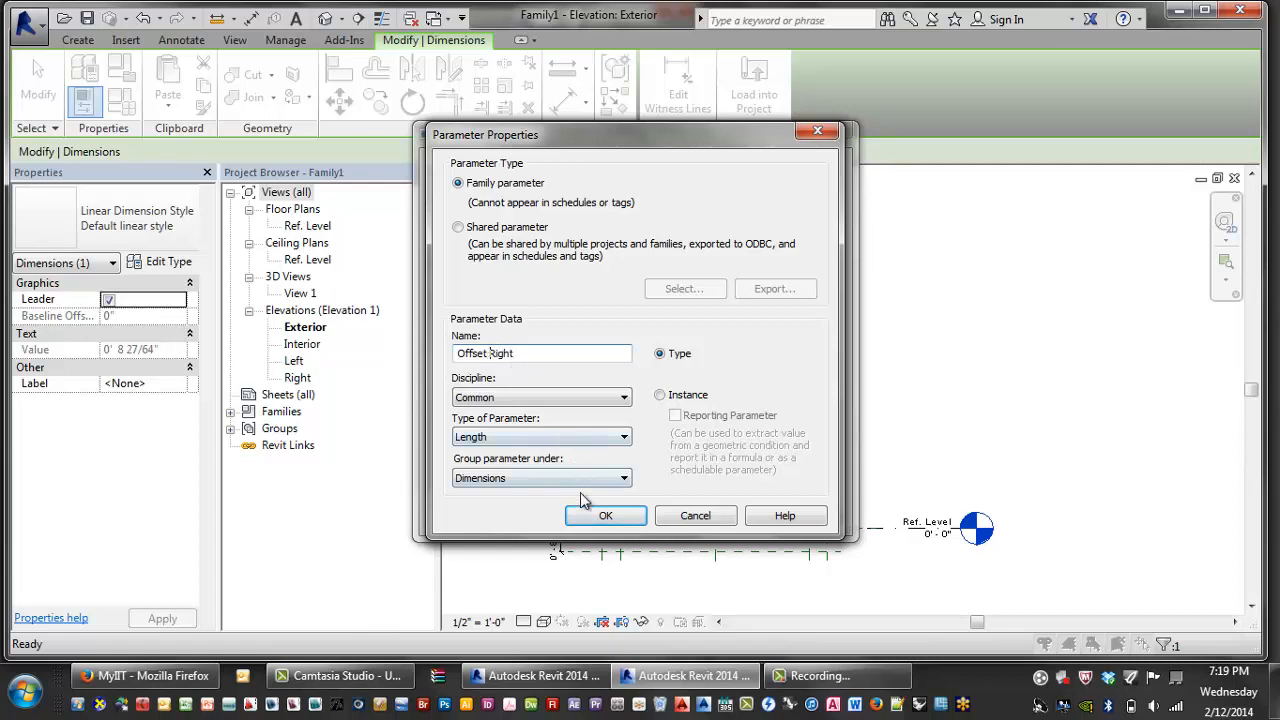
pyautogui.click(605, 515)
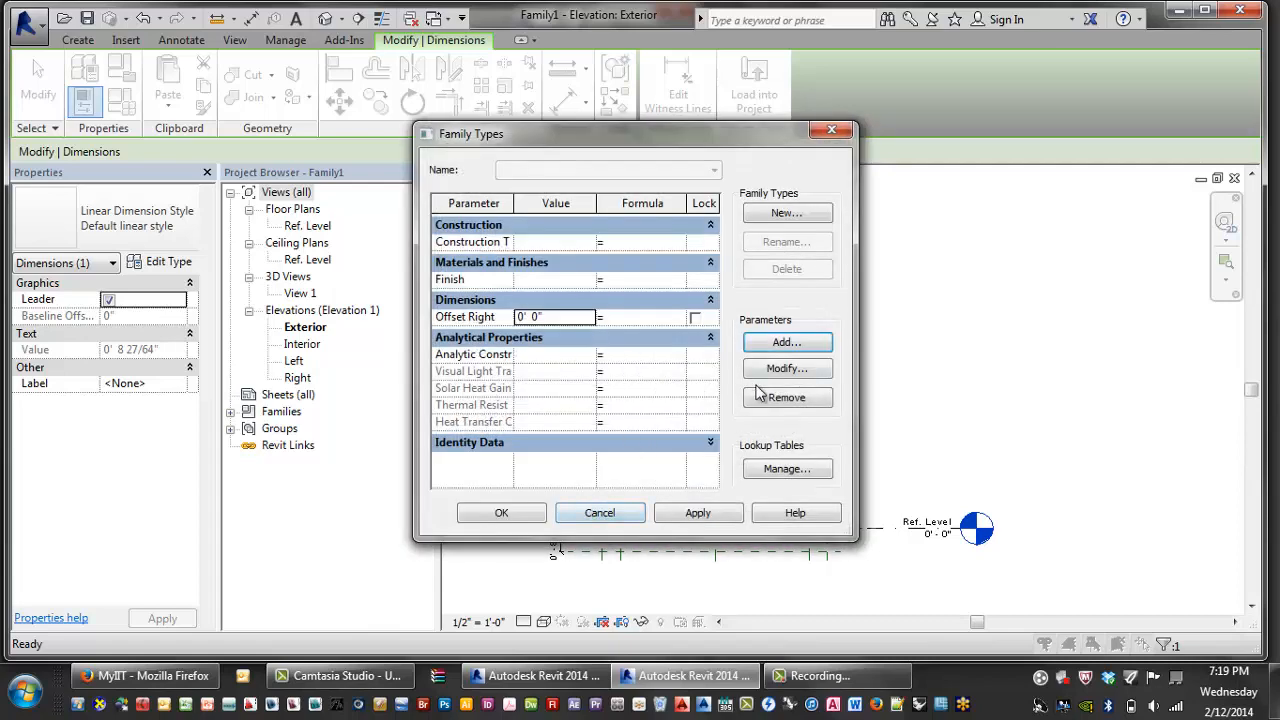
pyautogui.click(786, 342)
pyautogui.write('Off')
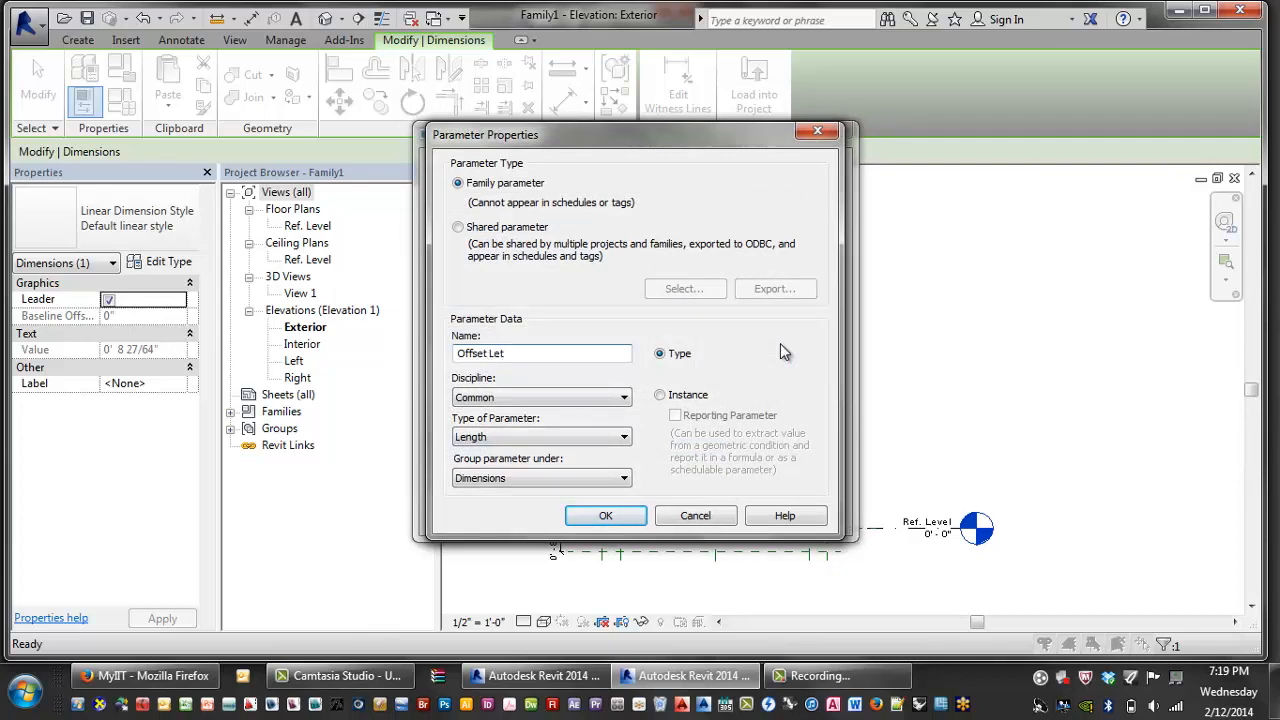
pyautogui.write('set Left')
pyautogui.click(605, 515)
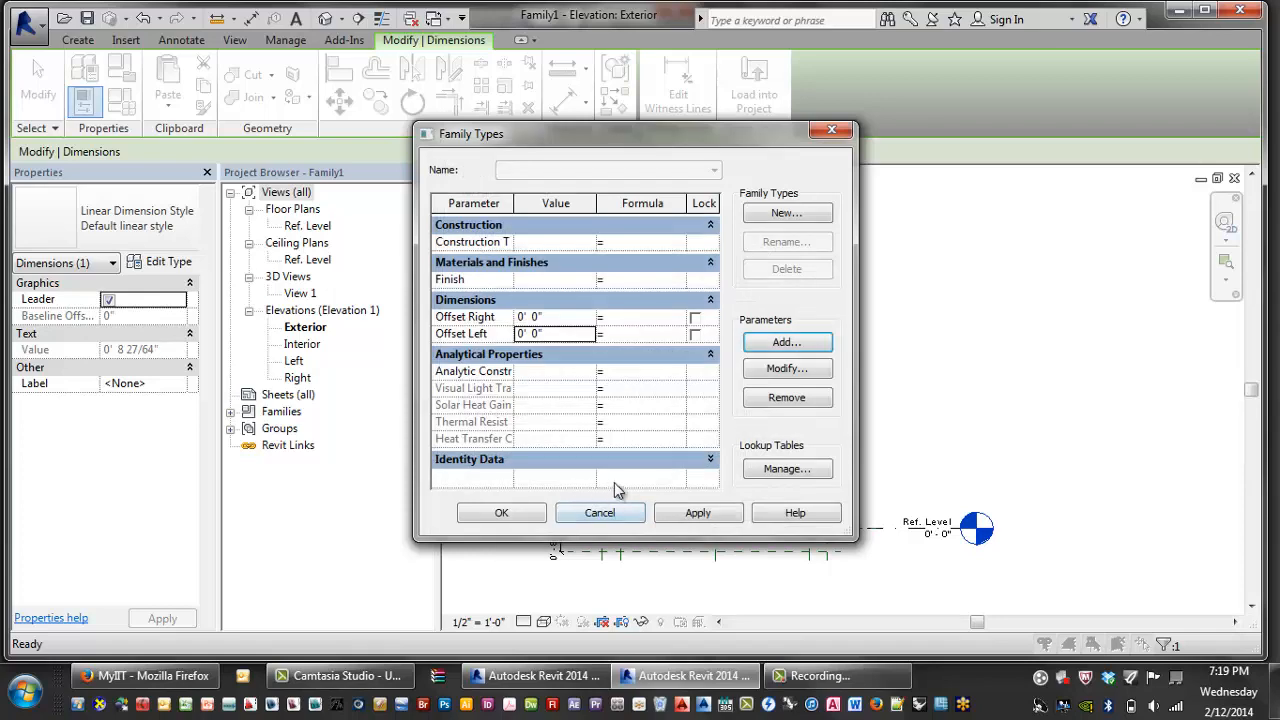
# - Add Offset Top and Offset Bottom parameters, then apply and accept Family Types
pyautogui.click(779, 346)
pyautogui.write('Offset')
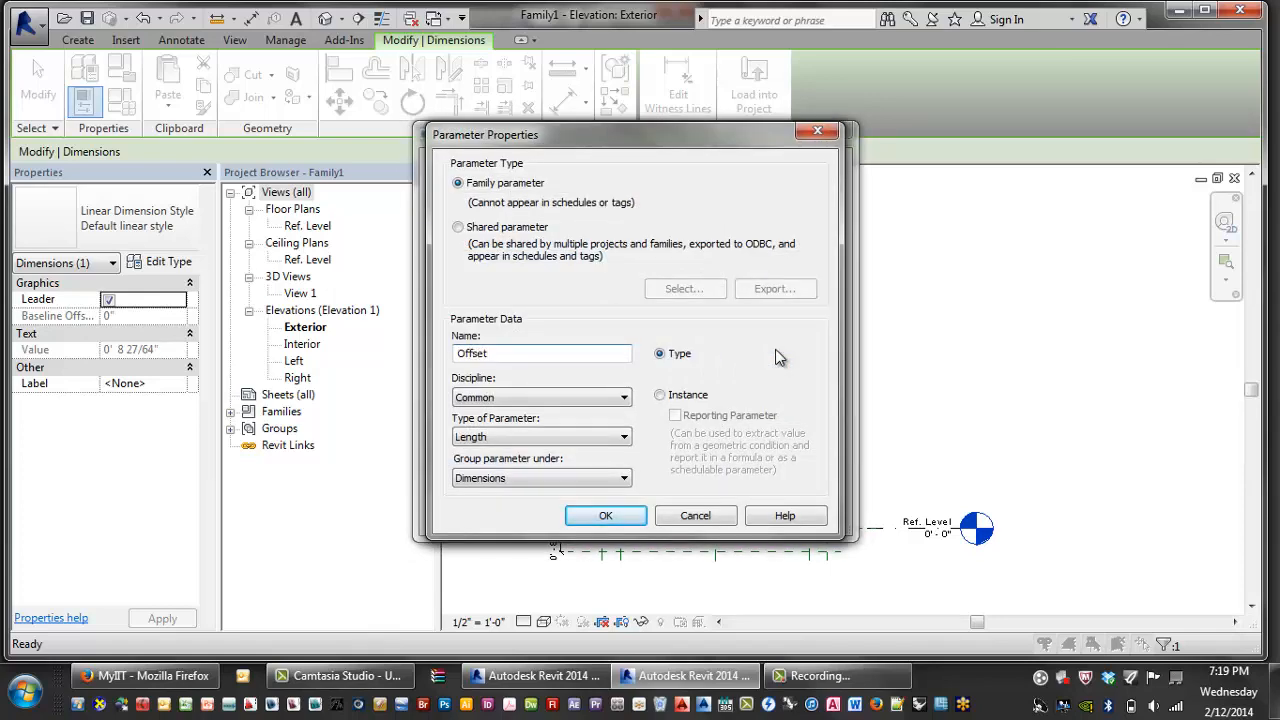
pyautogui.write(' Top')
pyautogui.press('Return')
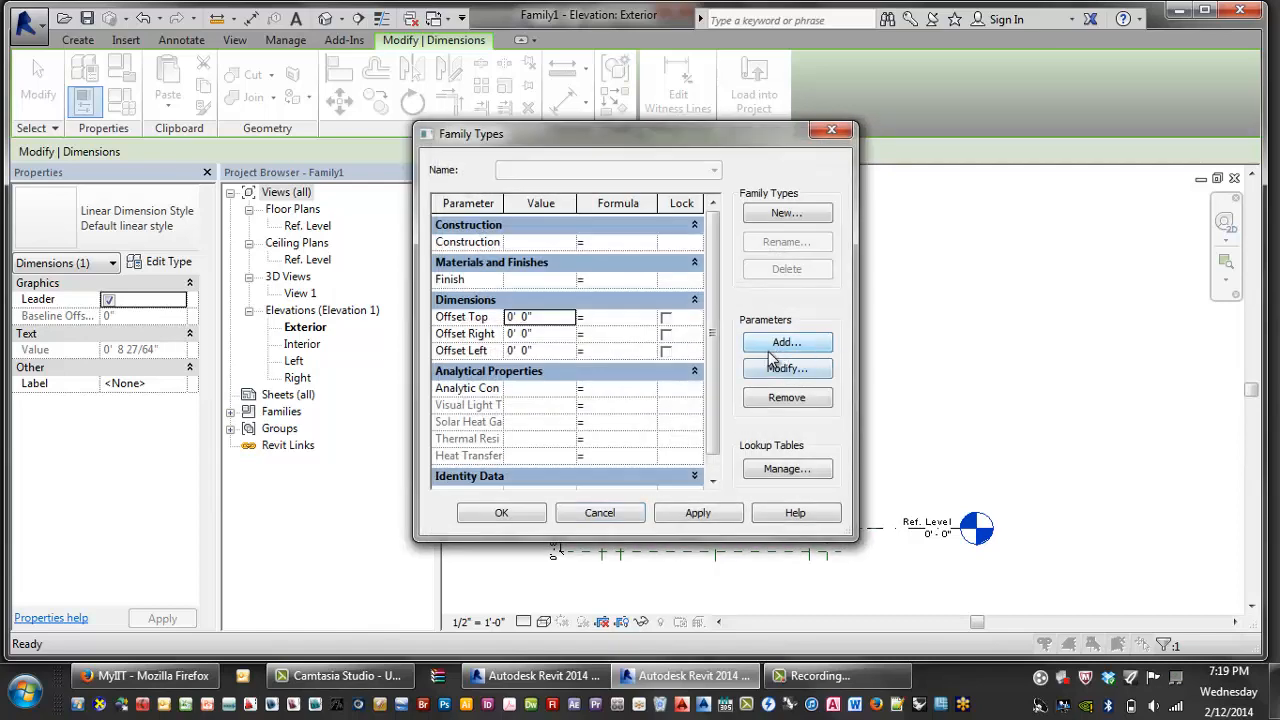
pyautogui.click(777, 350)
pyautogui.write('Offs')
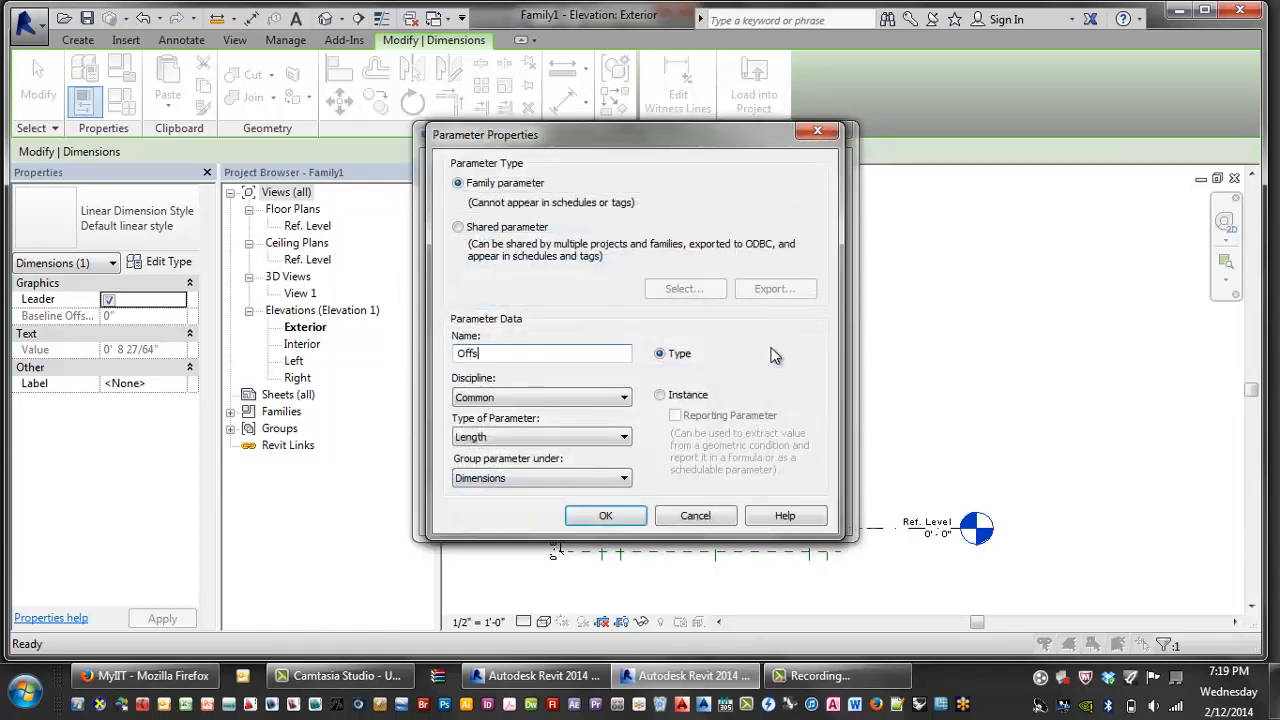
pyautogui.write('et Bottom')
pyautogui.click(608, 516)
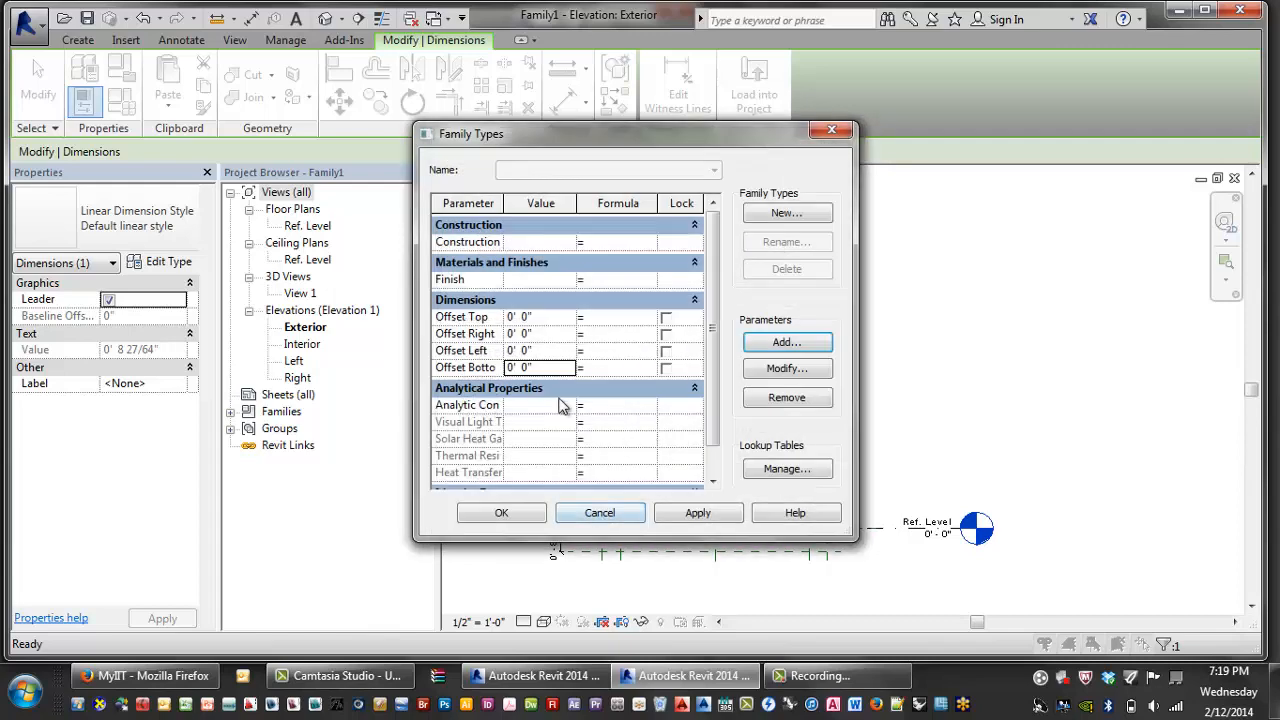
pyautogui.moveTo(684, 130); pyautogui.dragTo(406, 154)
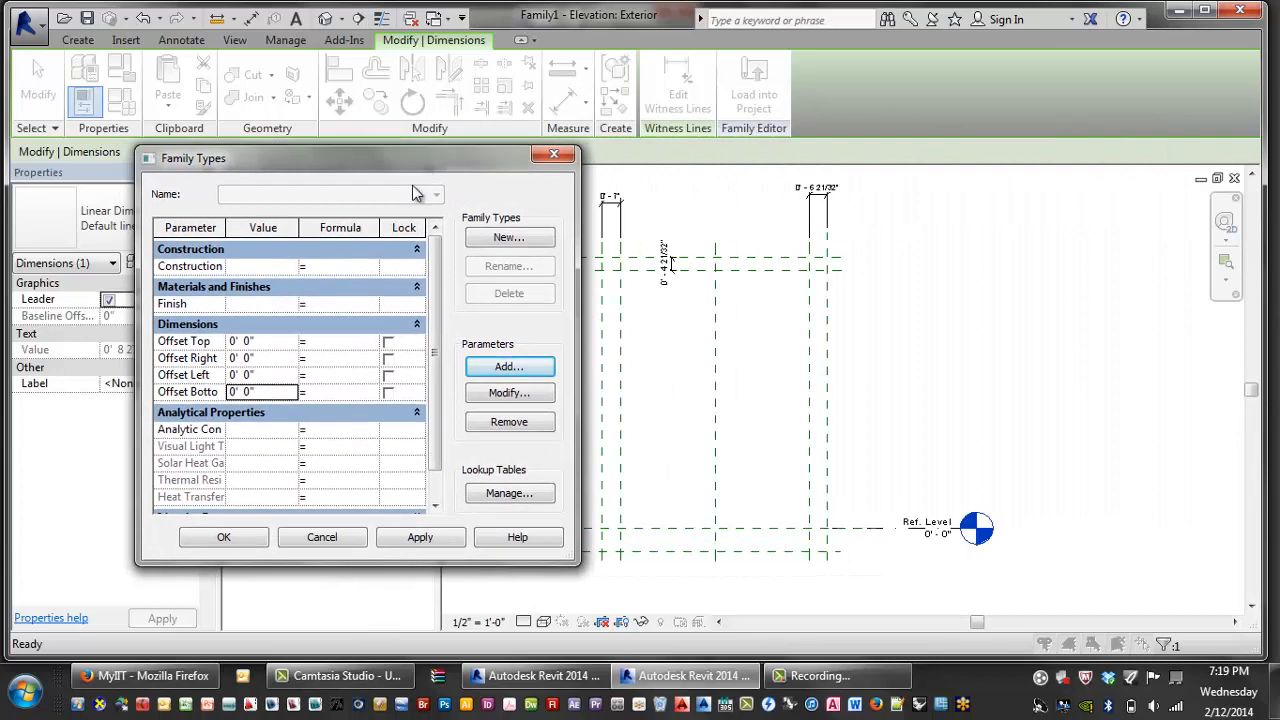
pyautogui.click(420, 537)
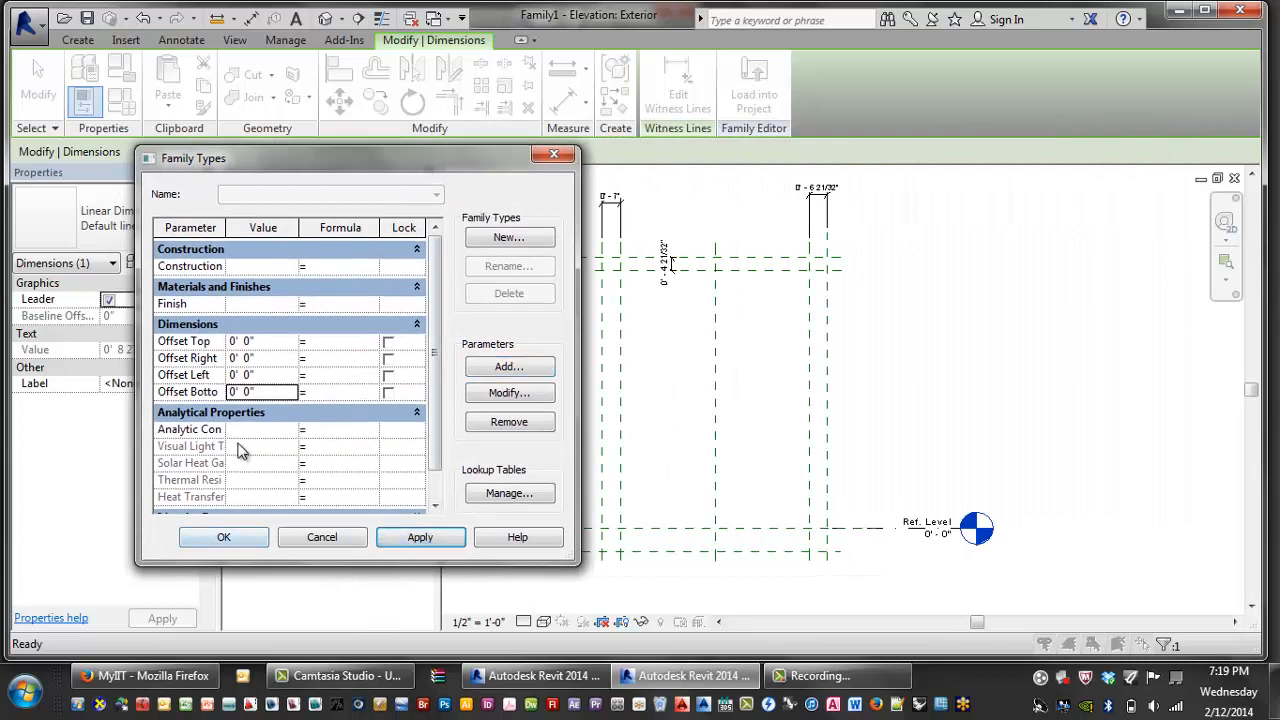
pyautogui.click(229, 536)
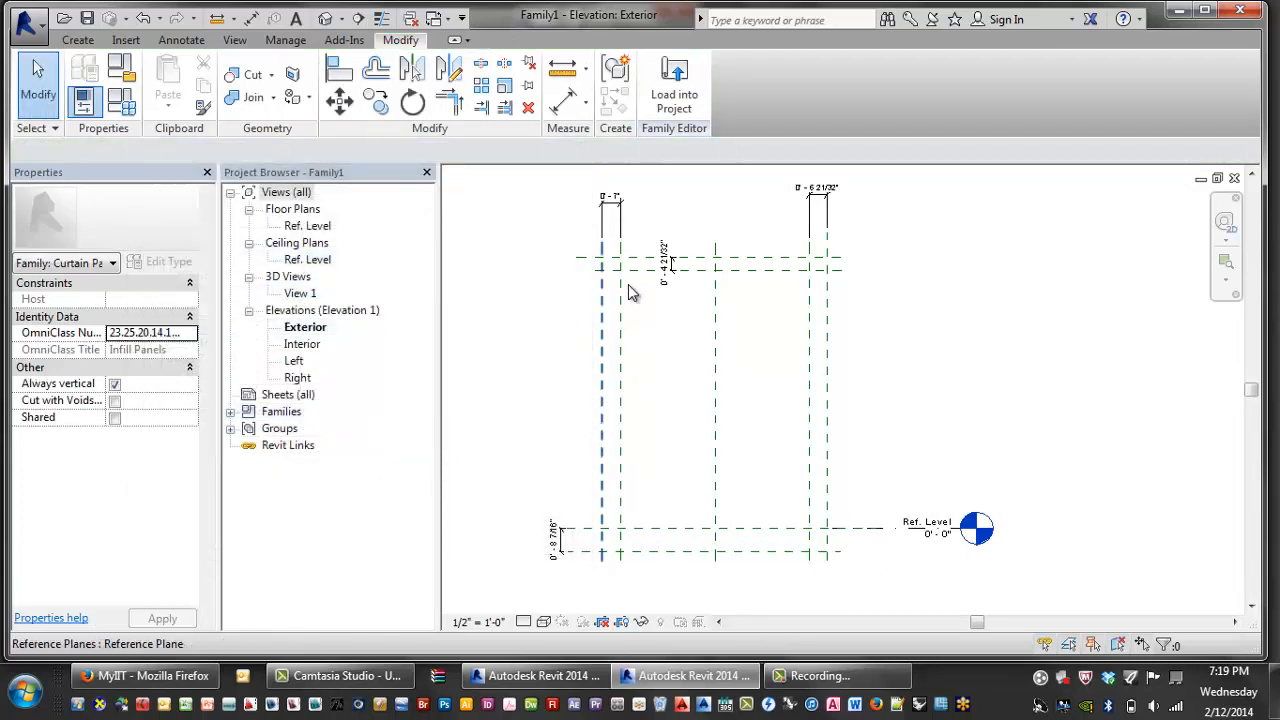
# - Label the left-hand dimension Offset Right and the right-hand dimension Offset Left
pyautogui.click(610, 214)
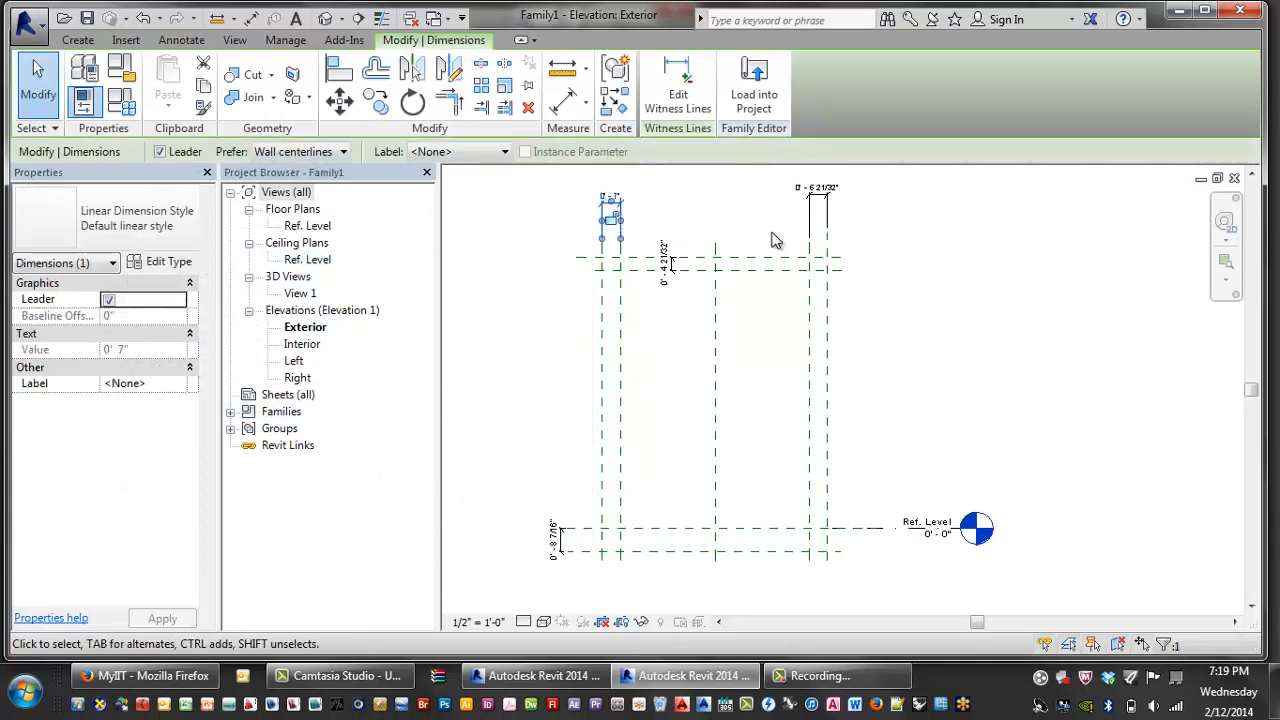
pyautogui.click(553, 292)
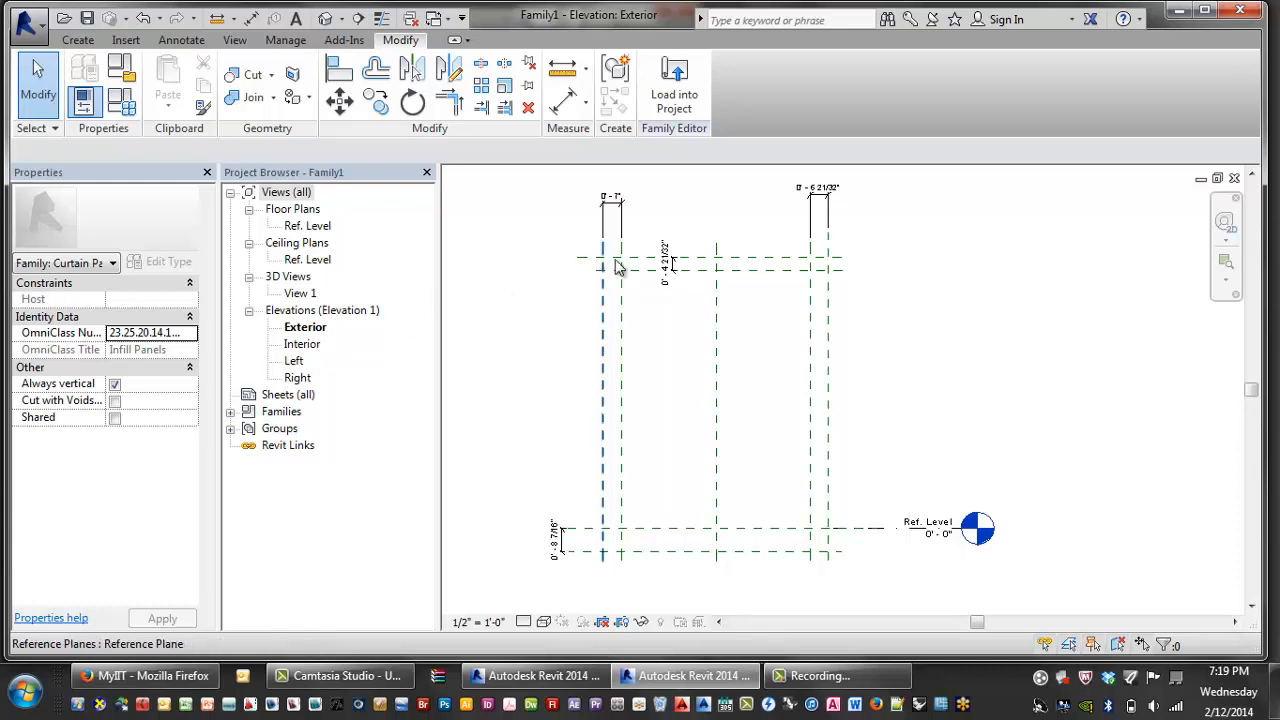
pyautogui.click(624, 212)
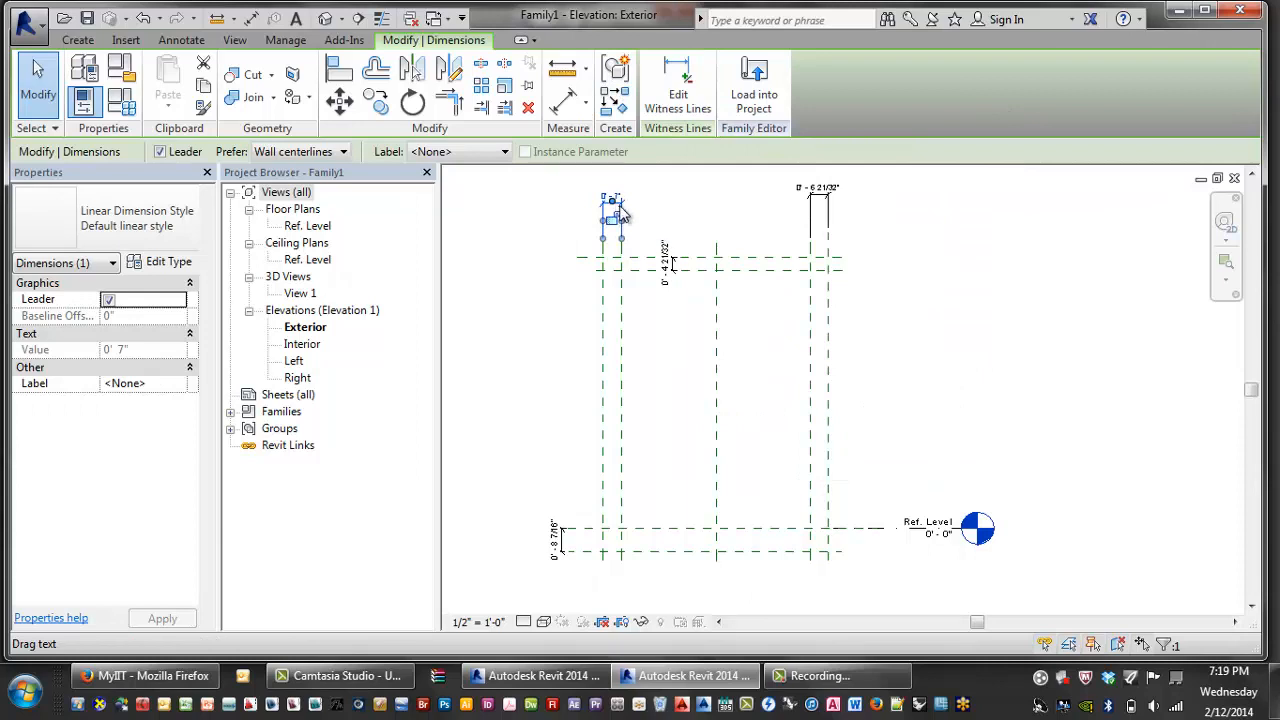
pyautogui.click(466, 152)
pyautogui.click(462, 222)
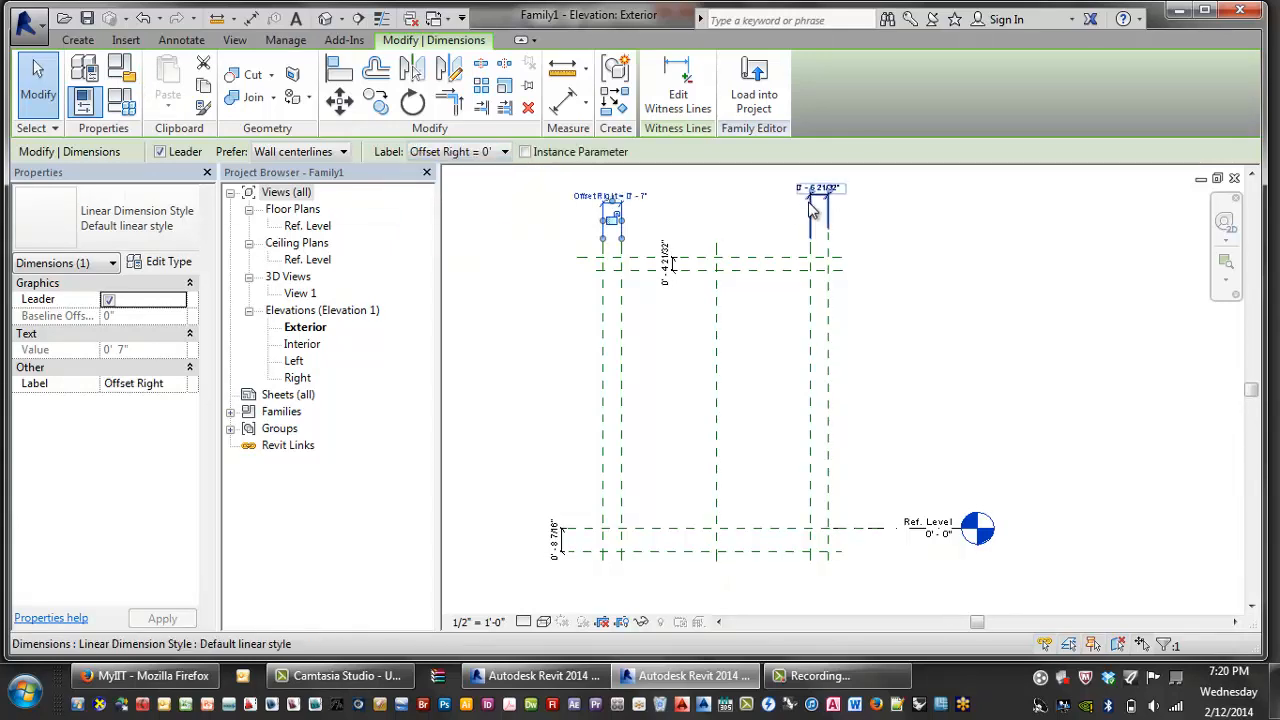
pyautogui.click(813, 208)
pyautogui.click(482, 154)
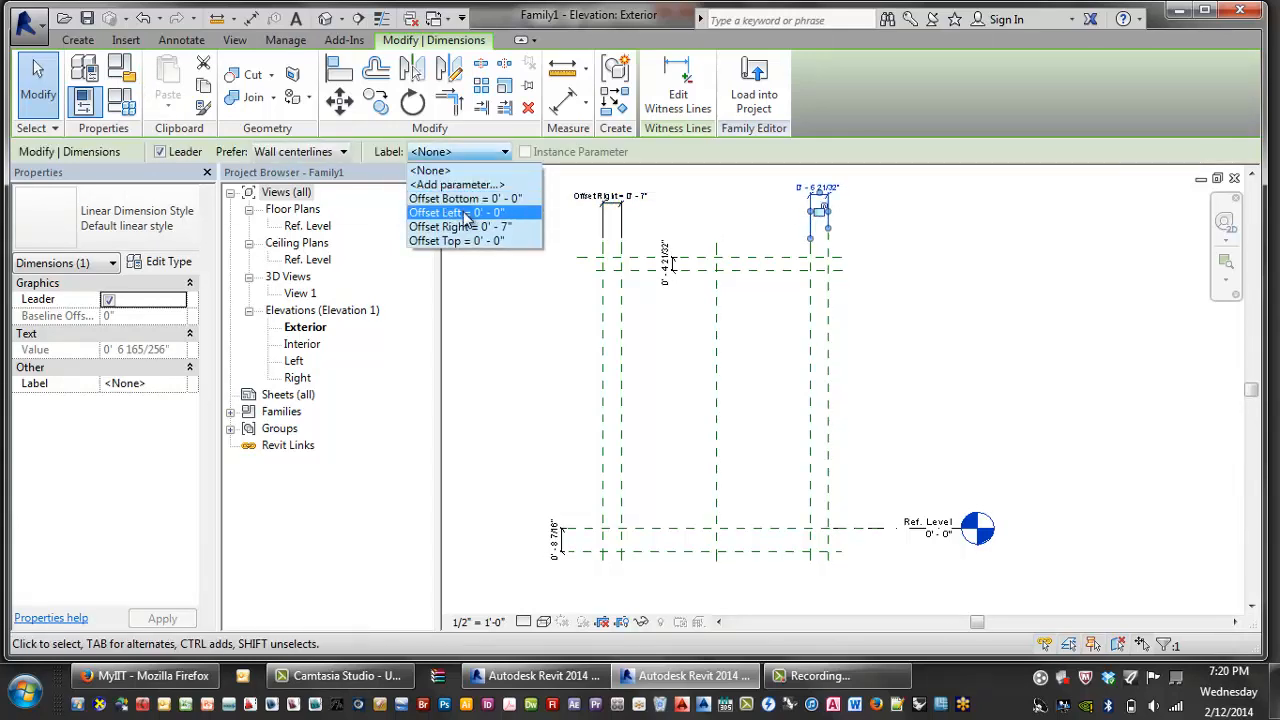
pyautogui.click(466, 213)
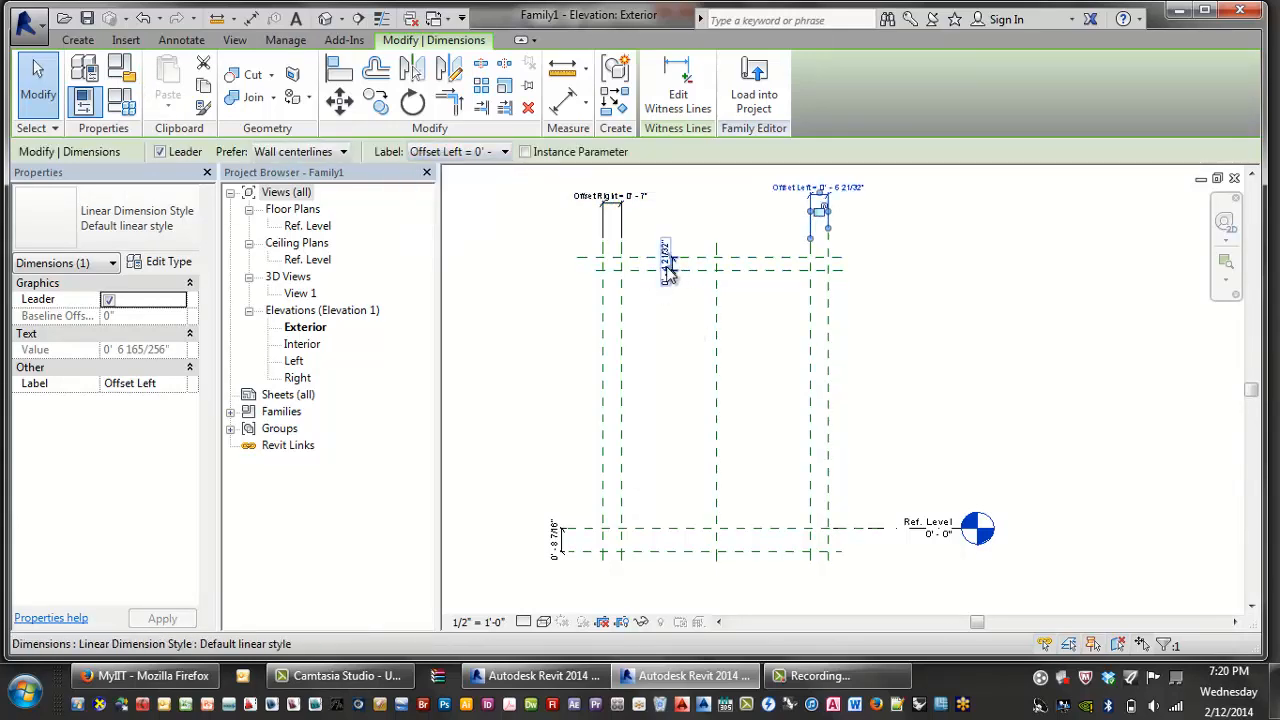
# - Label the top dimension Offset Top and the bottom dimension Offset Bottom, then reopen Family Types
pyautogui.click(668, 272)
pyautogui.click(491, 153)
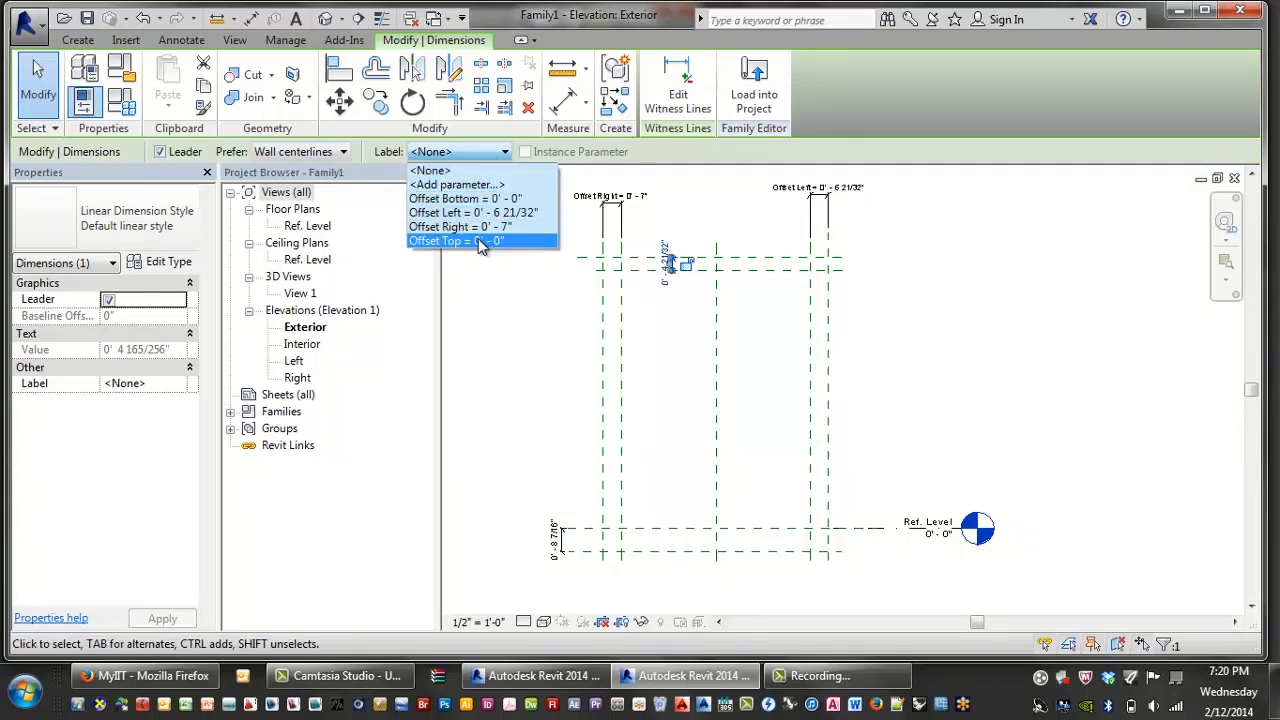
pyautogui.click(479, 241)
pyautogui.click(558, 530)
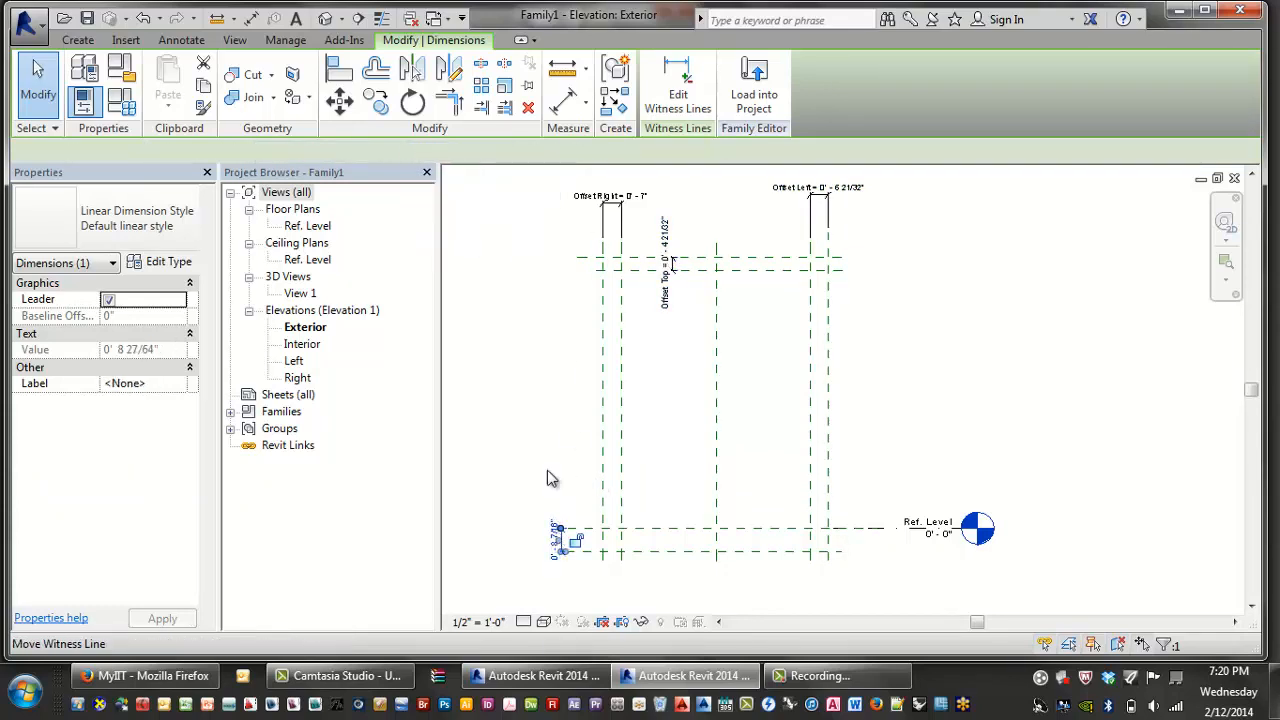
pyautogui.click(480, 152)
pyautogui.click(470, 201)
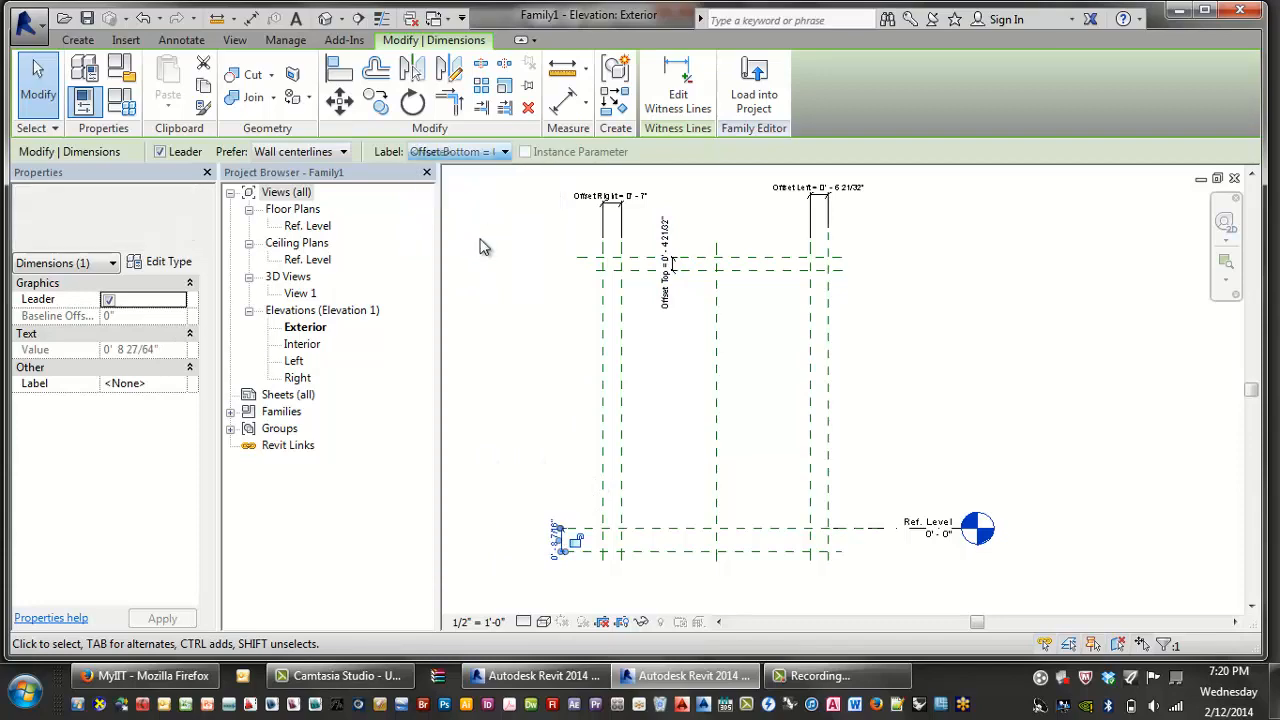
pyautogui.click(480, 247)
pyautogui.click(121, 101)
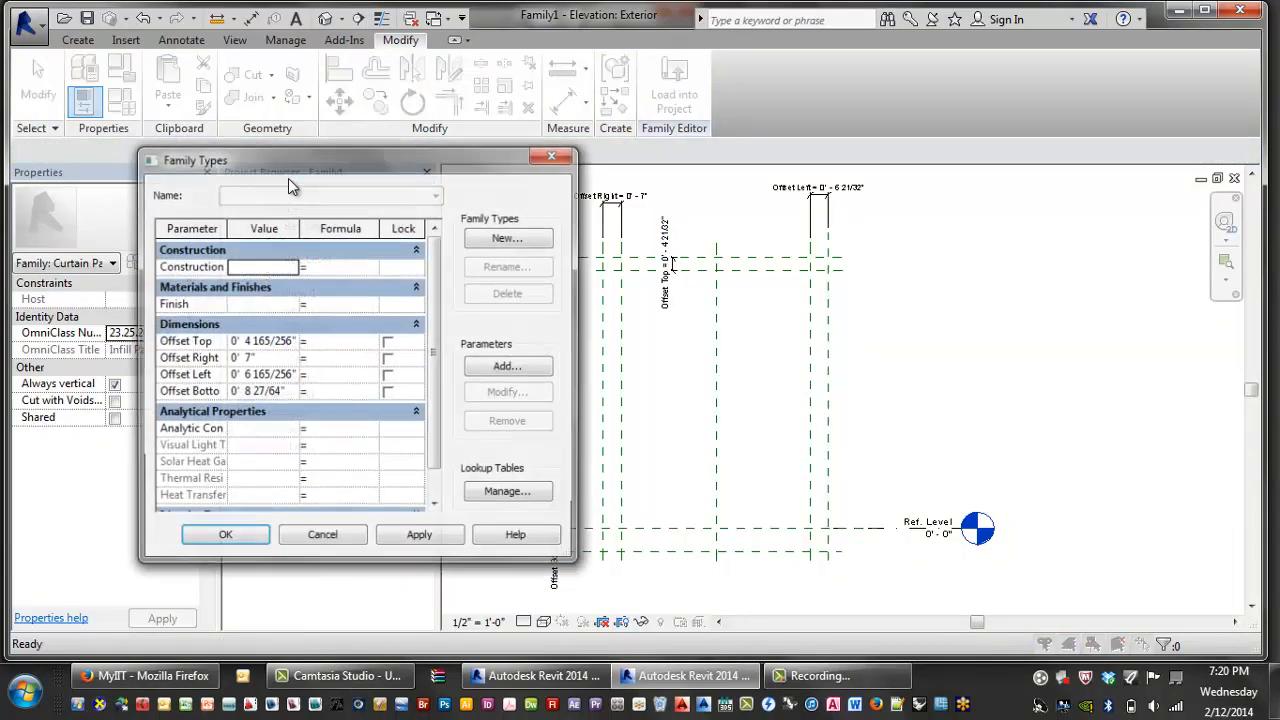
# - Try an Offset Top value of 0 in Family Types, then cancel to discard it
pyautogui.click(256, 341)
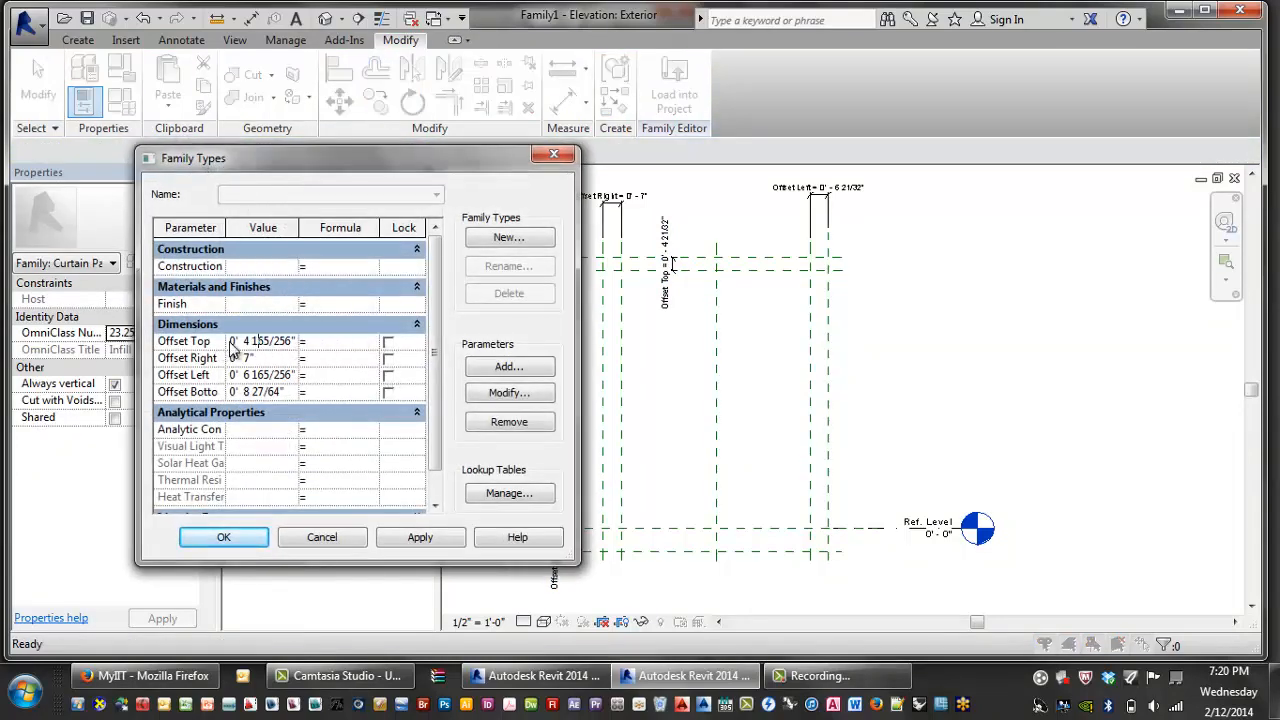
pyautogui.moveTo(232, 341); pyautogui.dragTo(313, 355)
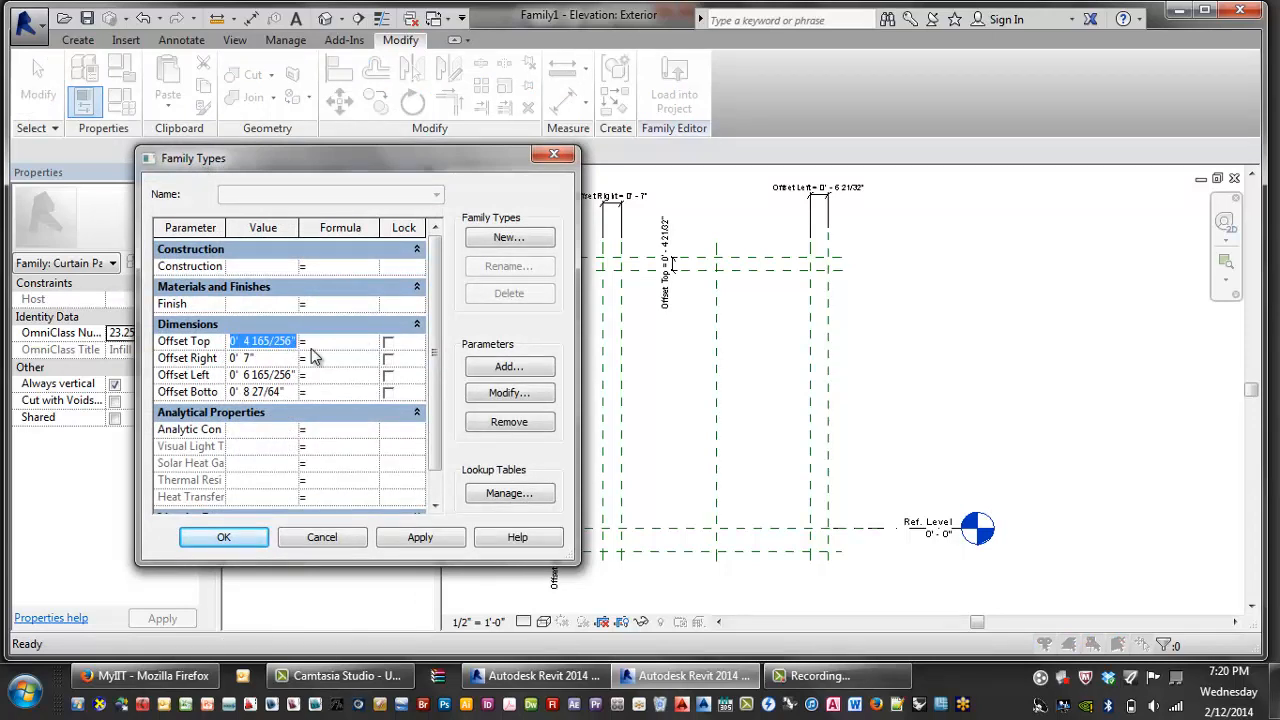
pyautogui.write('0')
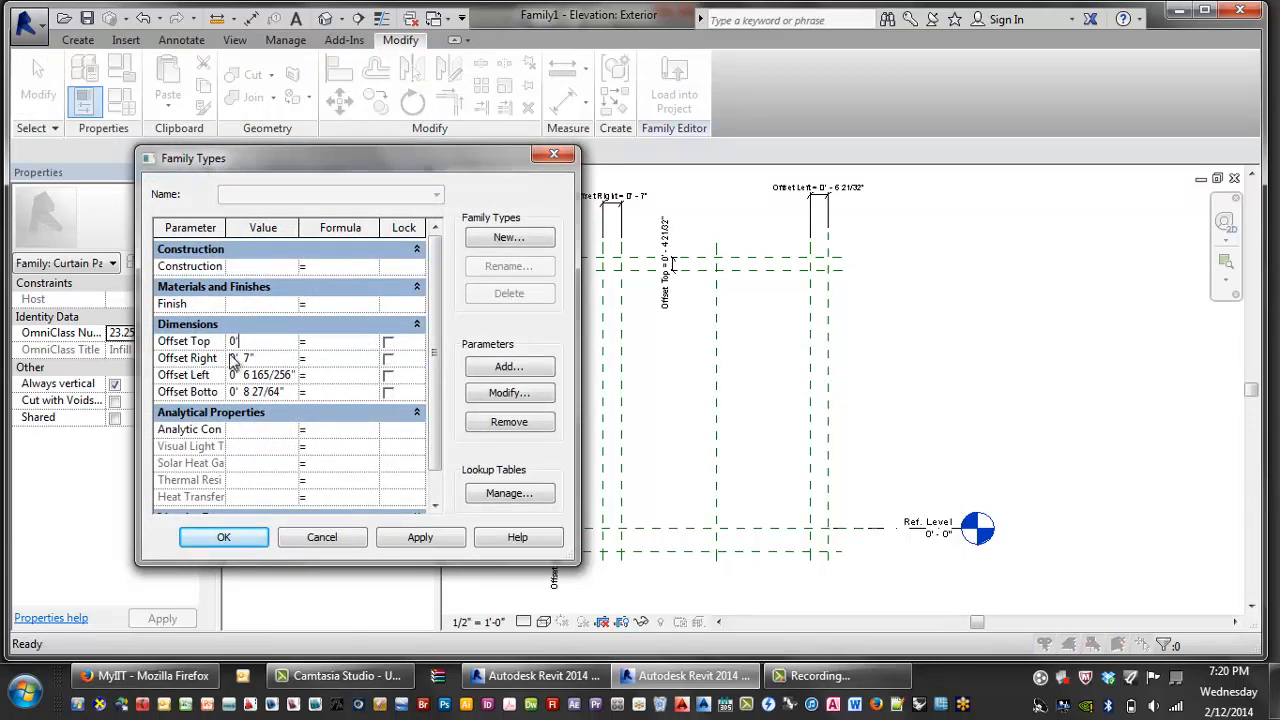
pyautogui.moveTo(232, 358); pyautogui.dragTo(262, 357)
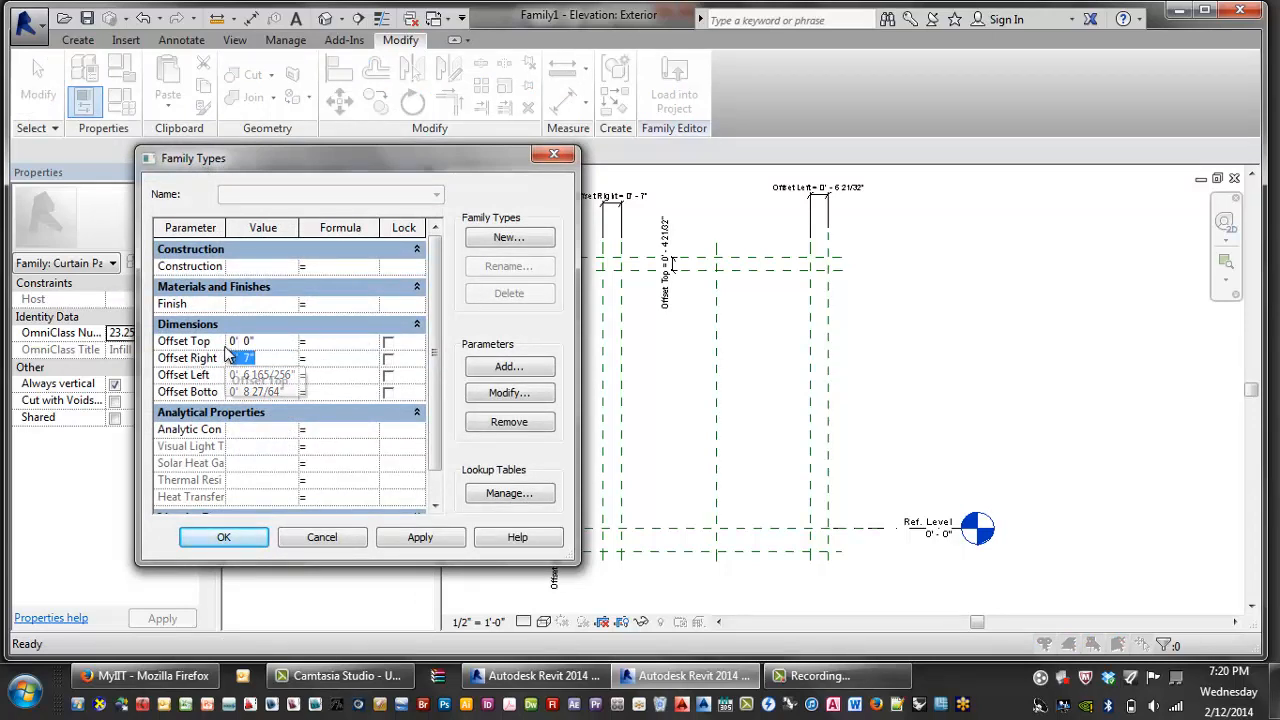
pyautogui.click(283, 340)
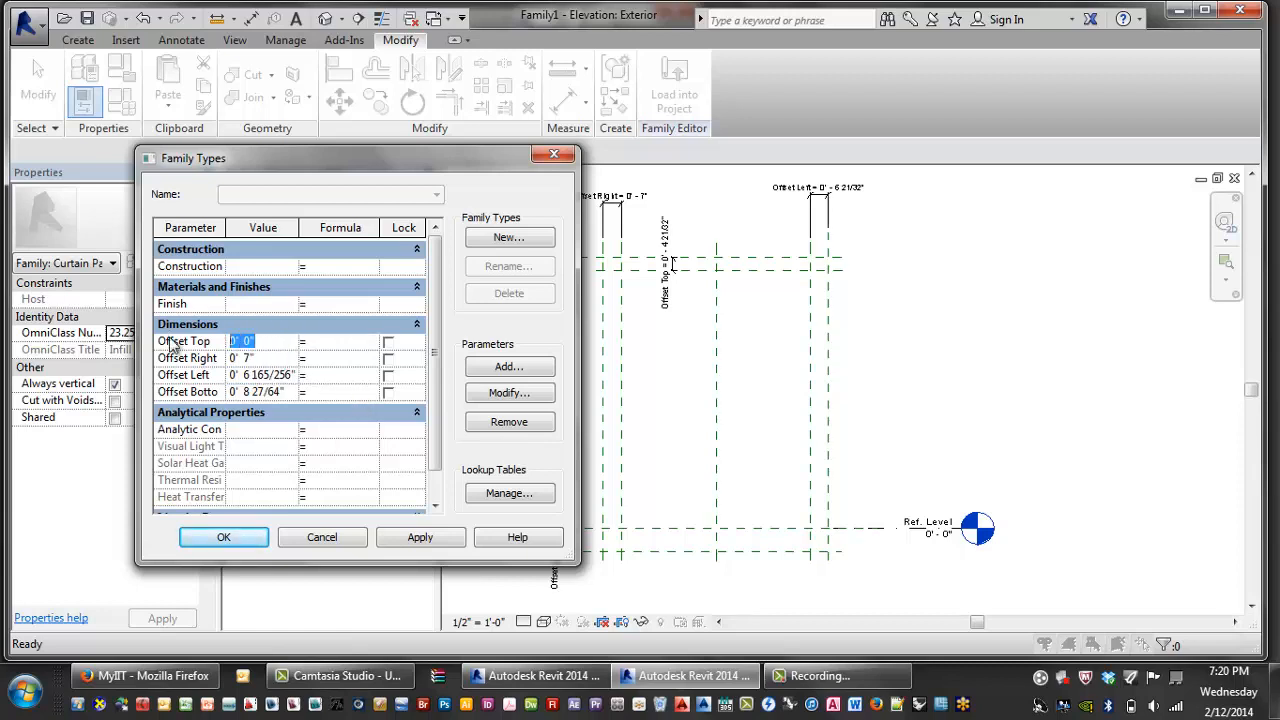
pyautogui.press('BackSpace')
pyautogui.moveTo(254, 344); pyautogui.dragTo(182, 324)
pyautogui.click(343, 531)
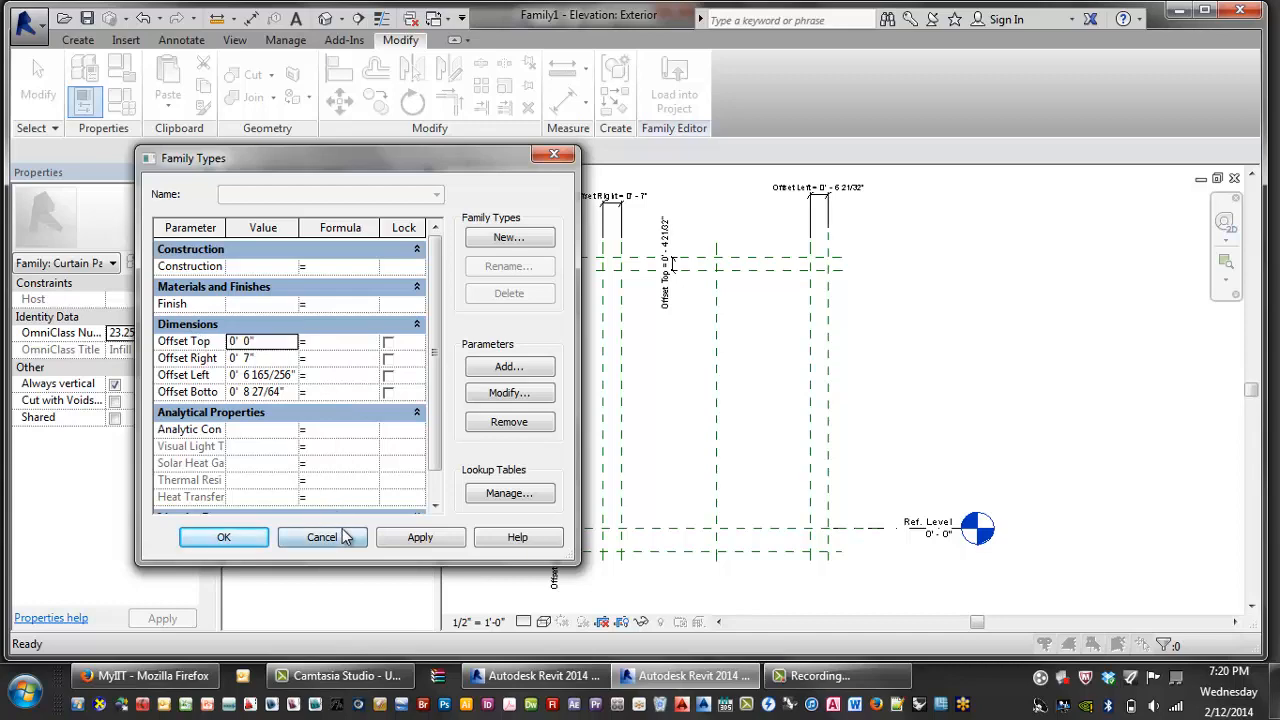
pyautogui.moveTo(711, 472); pyautogui.dragTo(691, 478, button='middle')
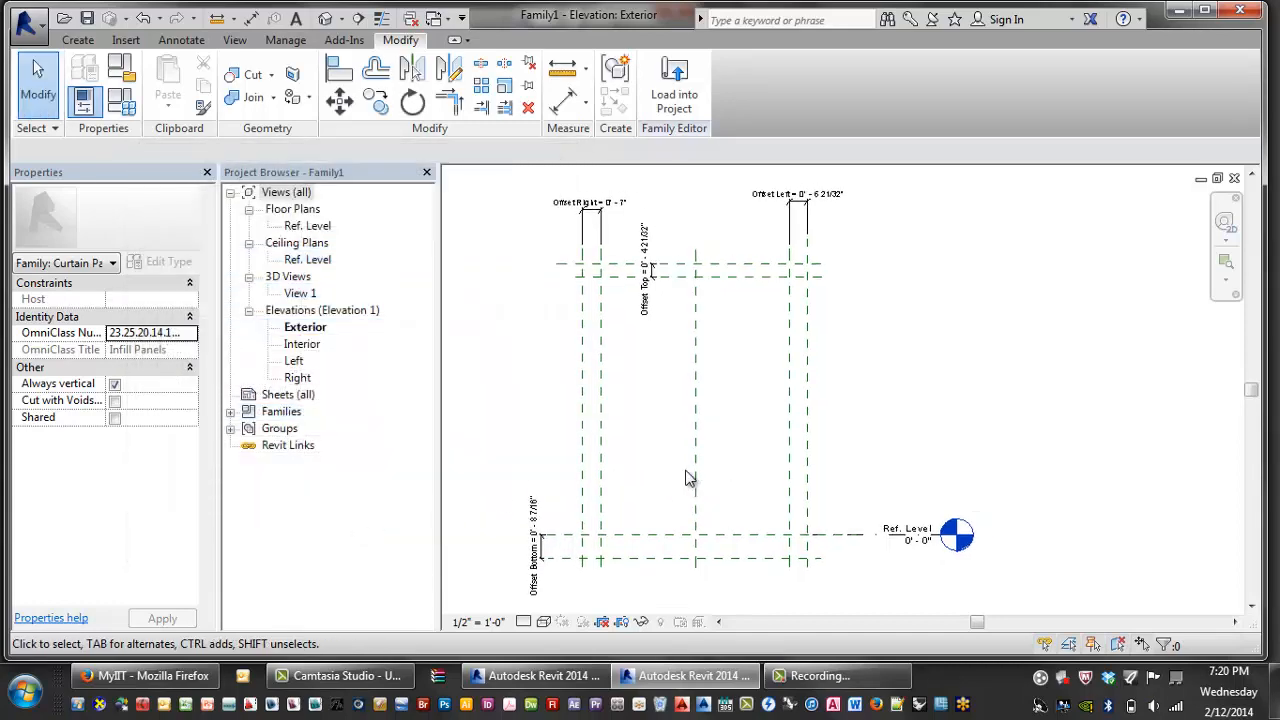
# - Select four reference planes, temporarily hide them, then restore the view with HR
pyautogui.click(599, 388)
pyautogui.keyDown('ctrl'); pyautogui.click(730, 276); pyautogui.keyUp('ctrl')
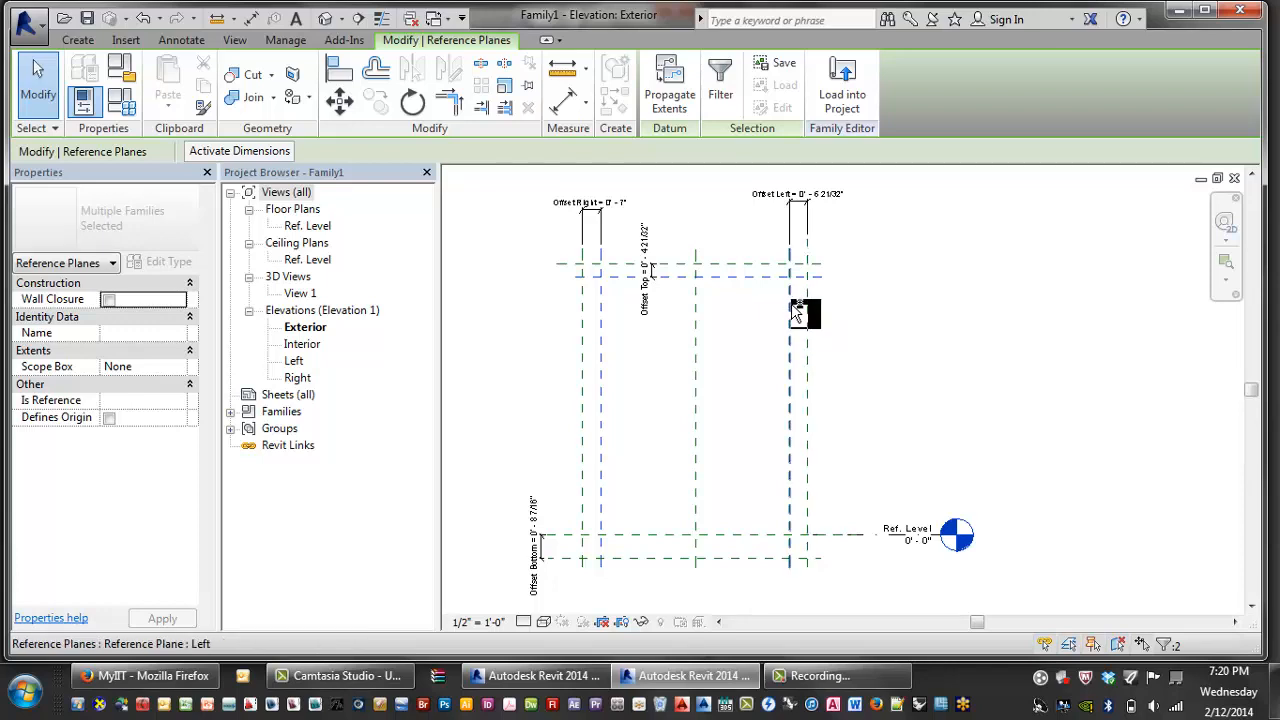
pyautogui.keyDown('ctrl'); pyautogui.click(797, 313); pyautogui.keyUp('ctrl')
pyautogui.keyDown('ctrl'); pyautogui.click(737, 534); pyautogui.keyUp('ctrl')
pyautogui.rightClick(742, 530)
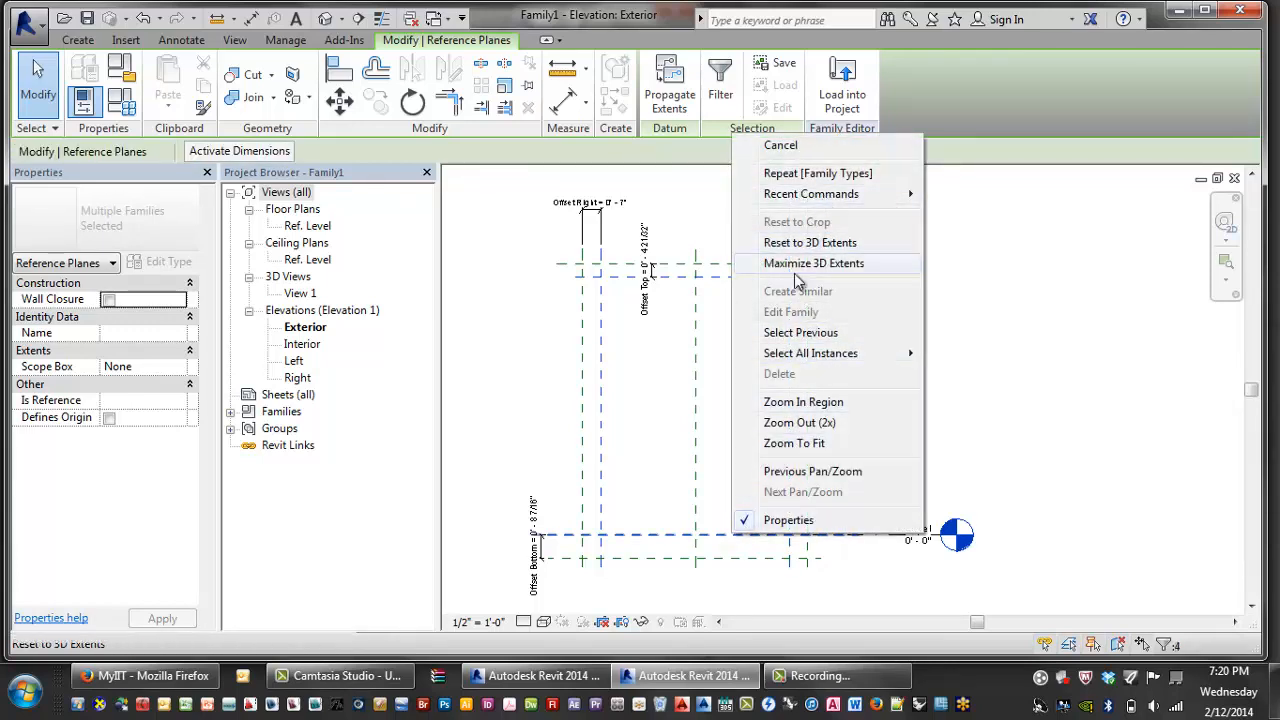
pyautogui.click(641, 468)
pyautogui.rightClick(610, 384)
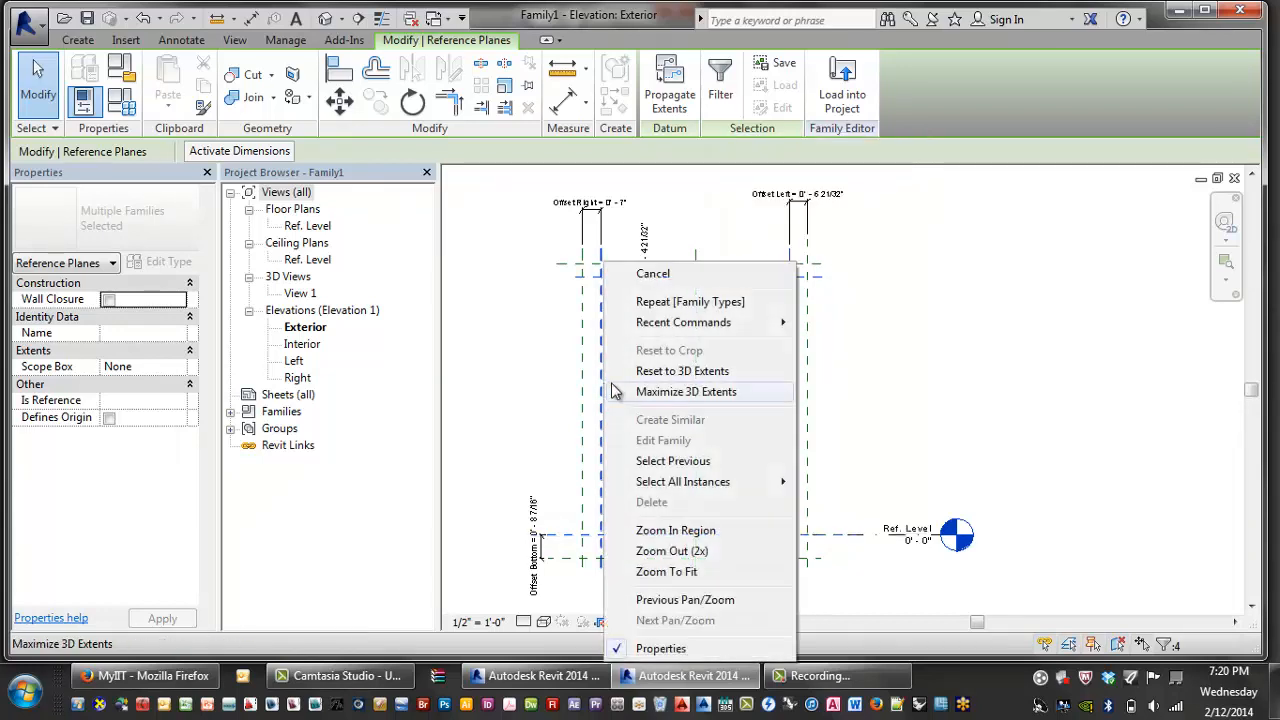
pyautogui.click(582, 597)
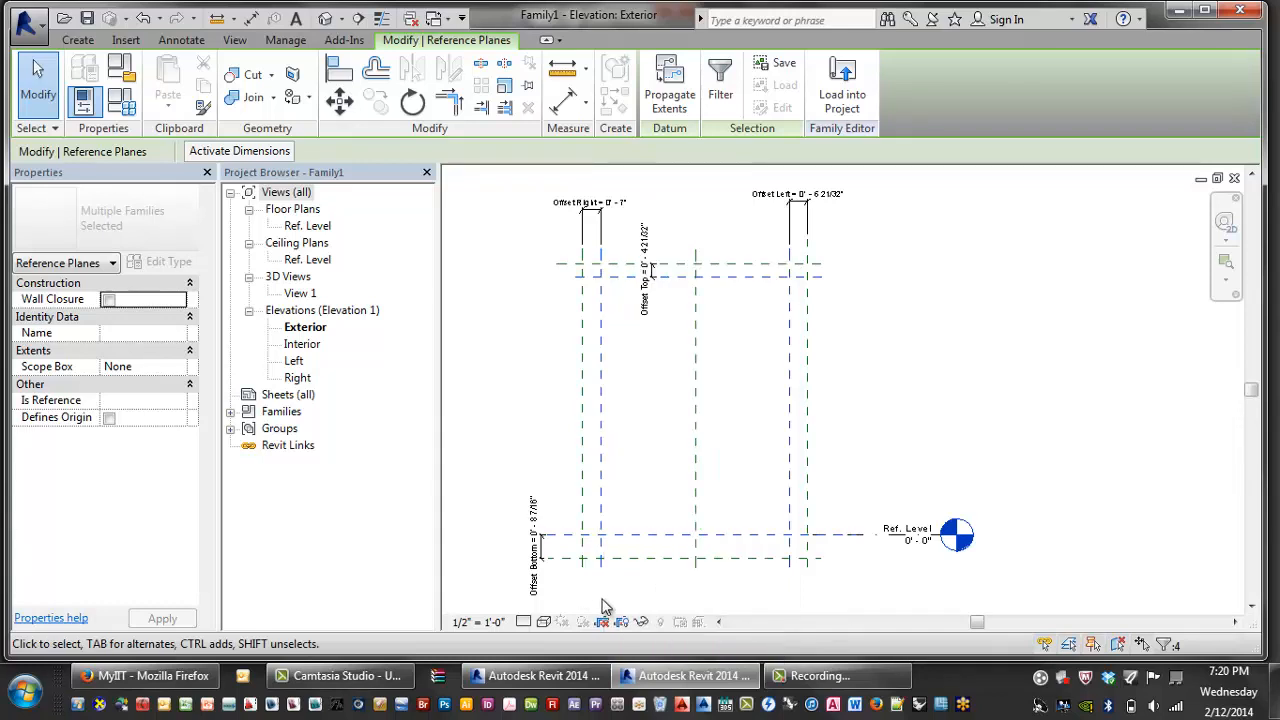
pyautogui.click(641, 622)
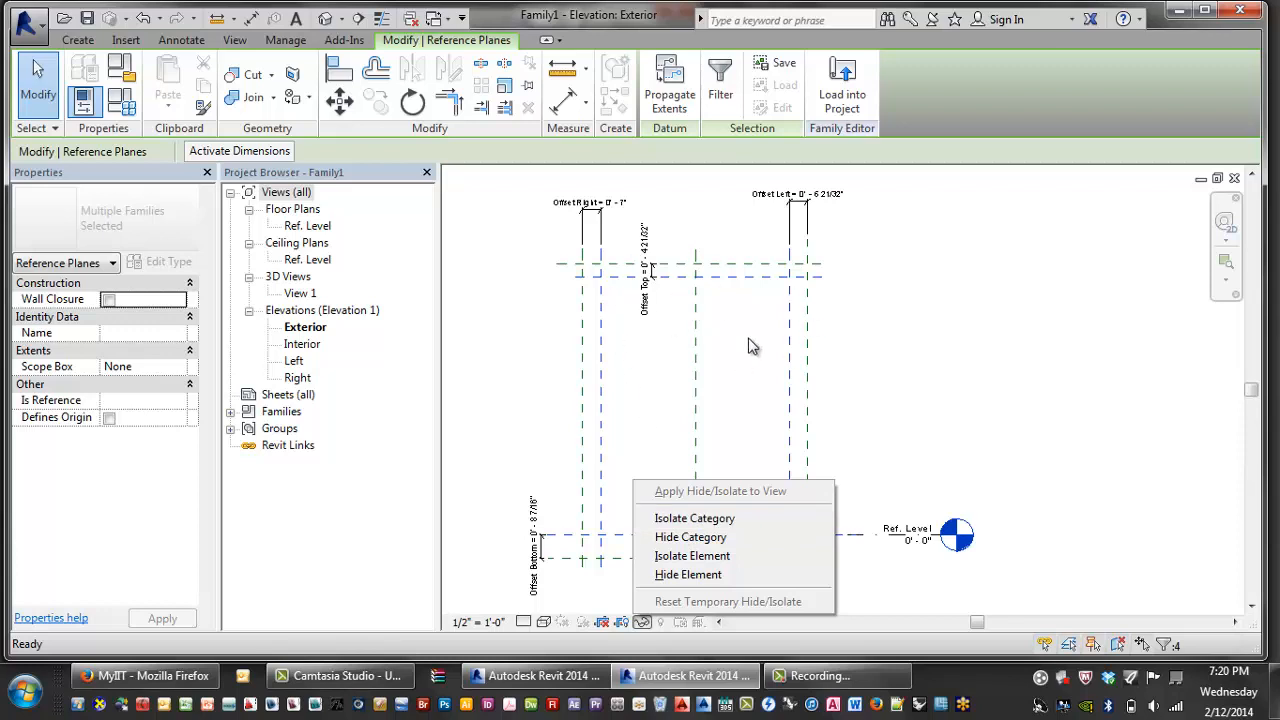
pyautogui.click(685, 539)
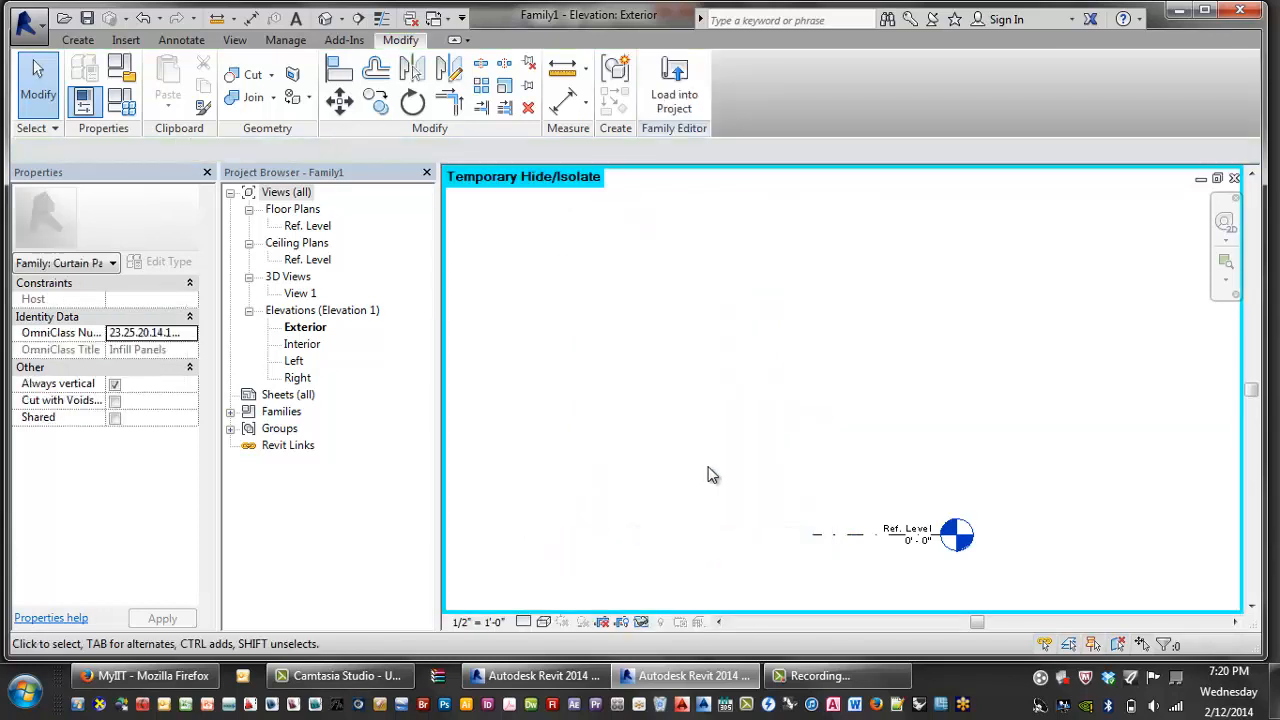
pyautogui.press('h')
pyautogui.press('r')
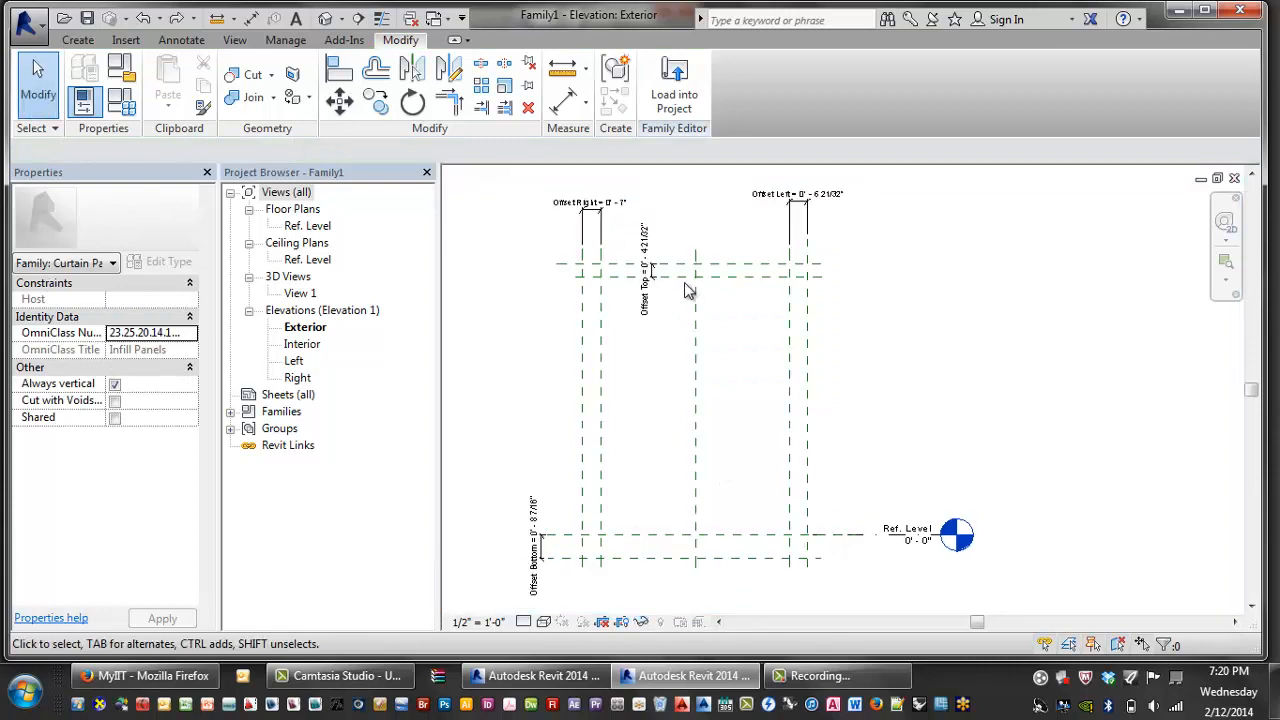
# - Temporarily hide only the selected Top, Left and bottom offset planes with Hide Element
pyautogui.click(710, 287)
pyautogui.keyDown('ctrl'); pyautogui.click(792, 320); pyautogui.keyUp('ctrl')
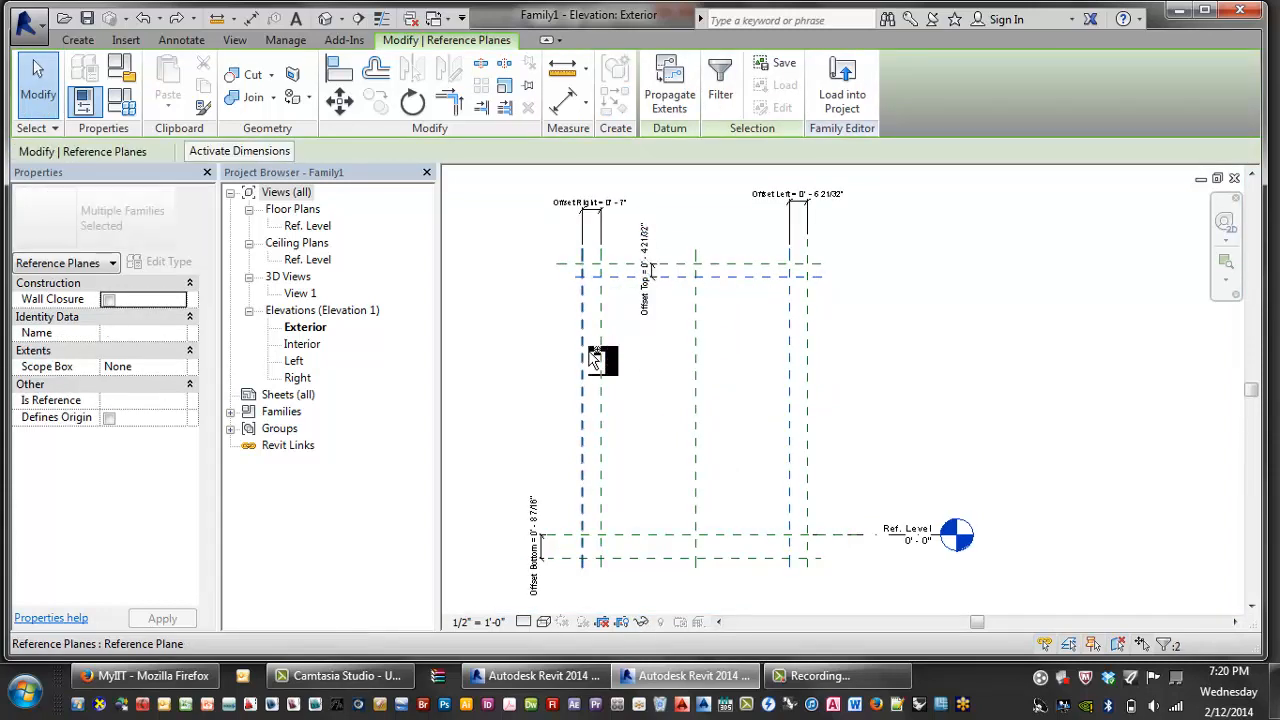
pyautogui.keyDown('ctrl'); pyautogui.click(645, 535); pyautogui.keyUp('ctrl')
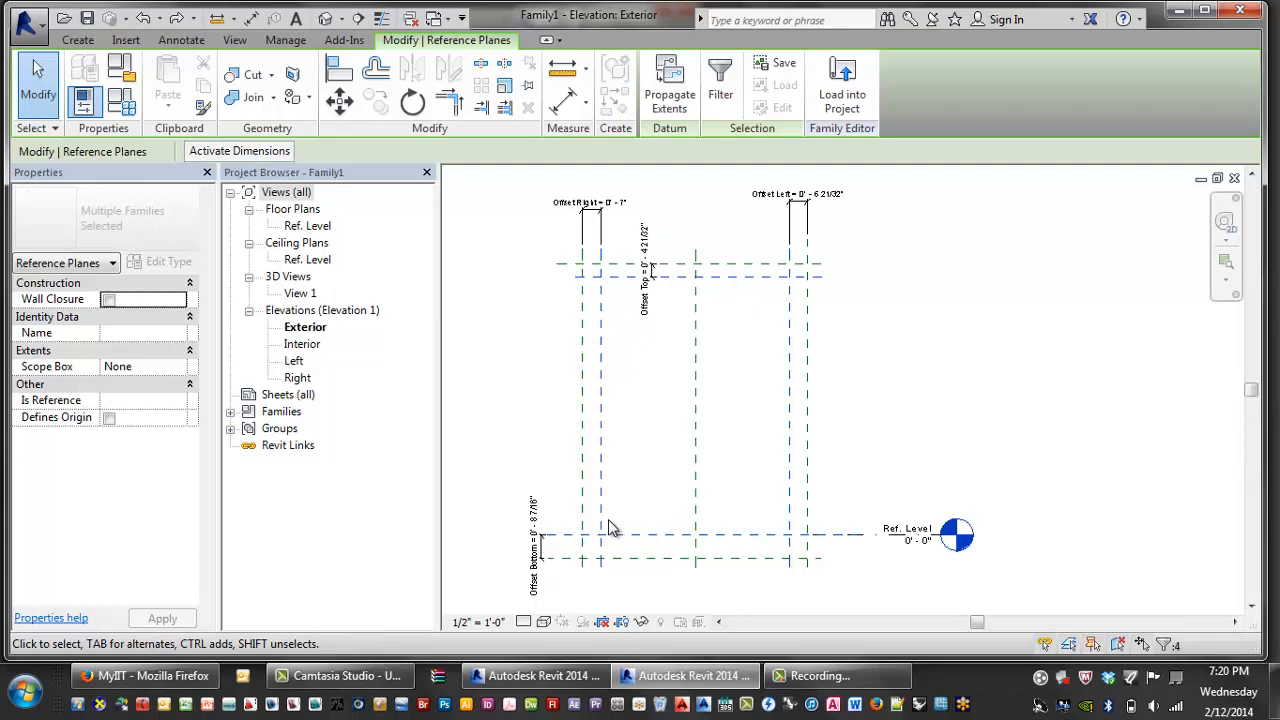
pyautogui.click(641, 622)
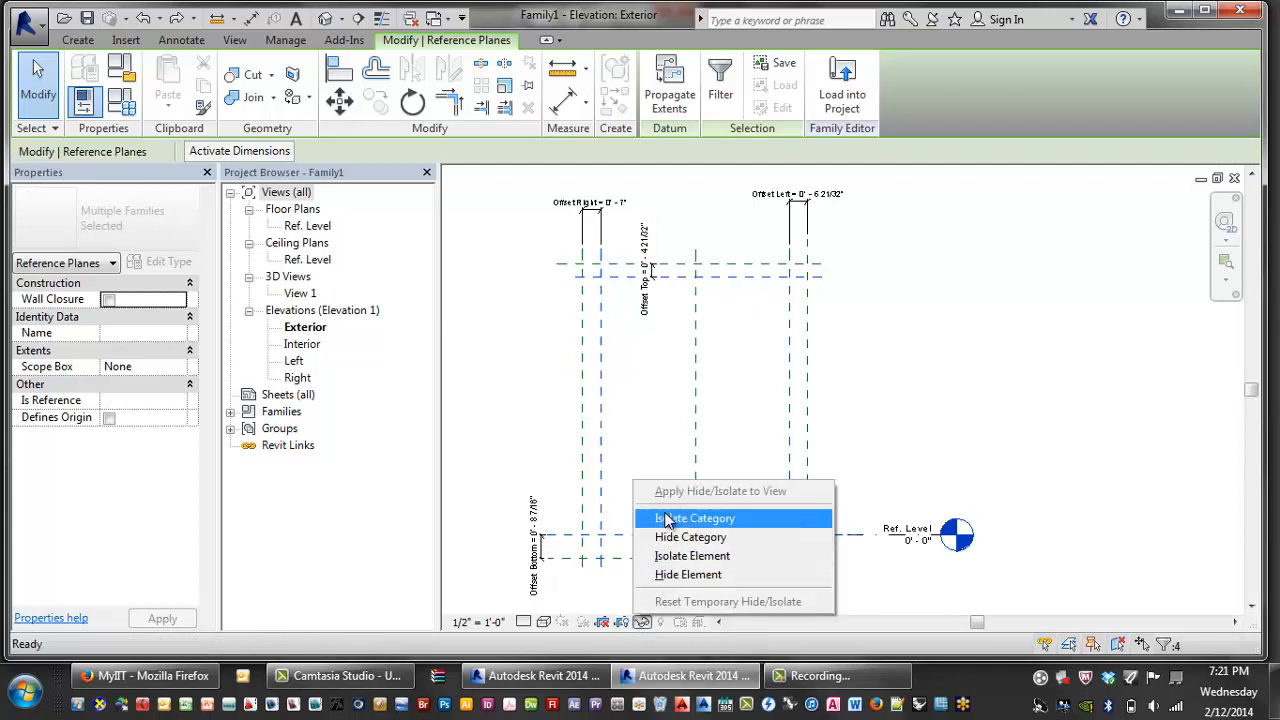
pyautogui.click(687, 575)
pyautogui.moveTo(762, 432); pyautogui.dragTo(800, 420, button='middle')
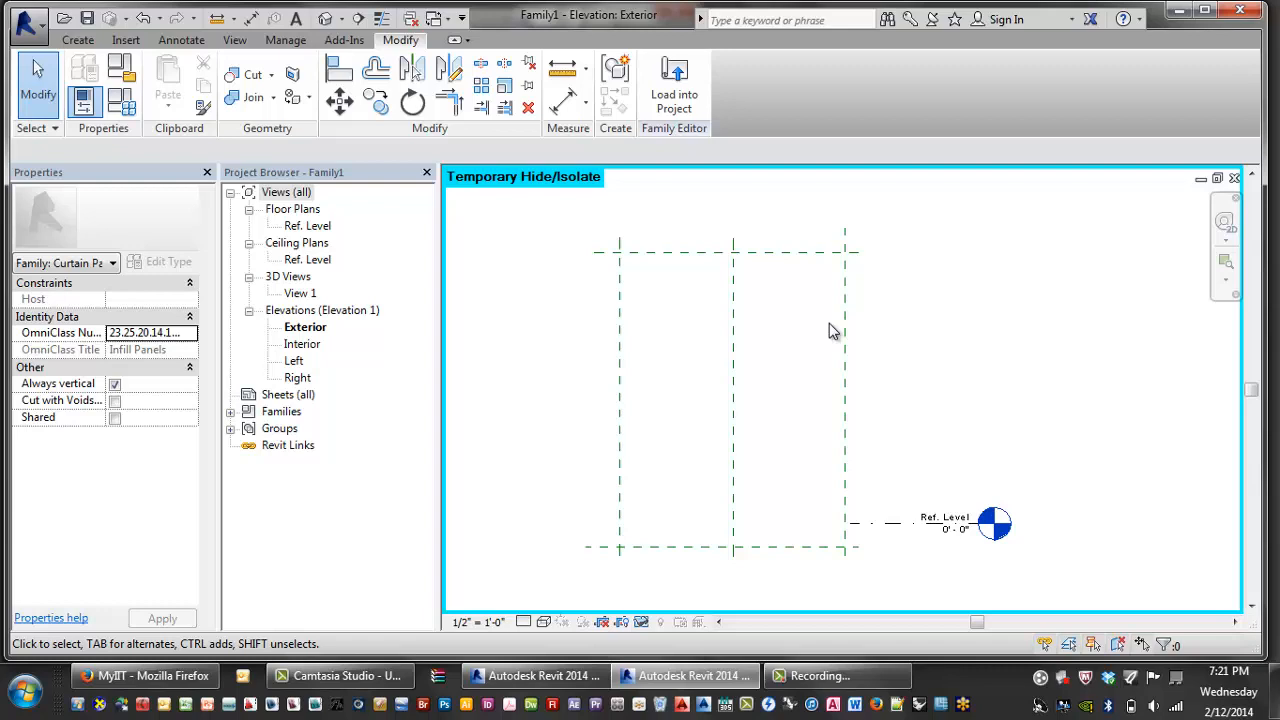
# - In Family Types, zero Offset Top, Right, Left and Bottom, then apply and close
pyautogui.click(121, 100)
pyautogui.click(293, 342)
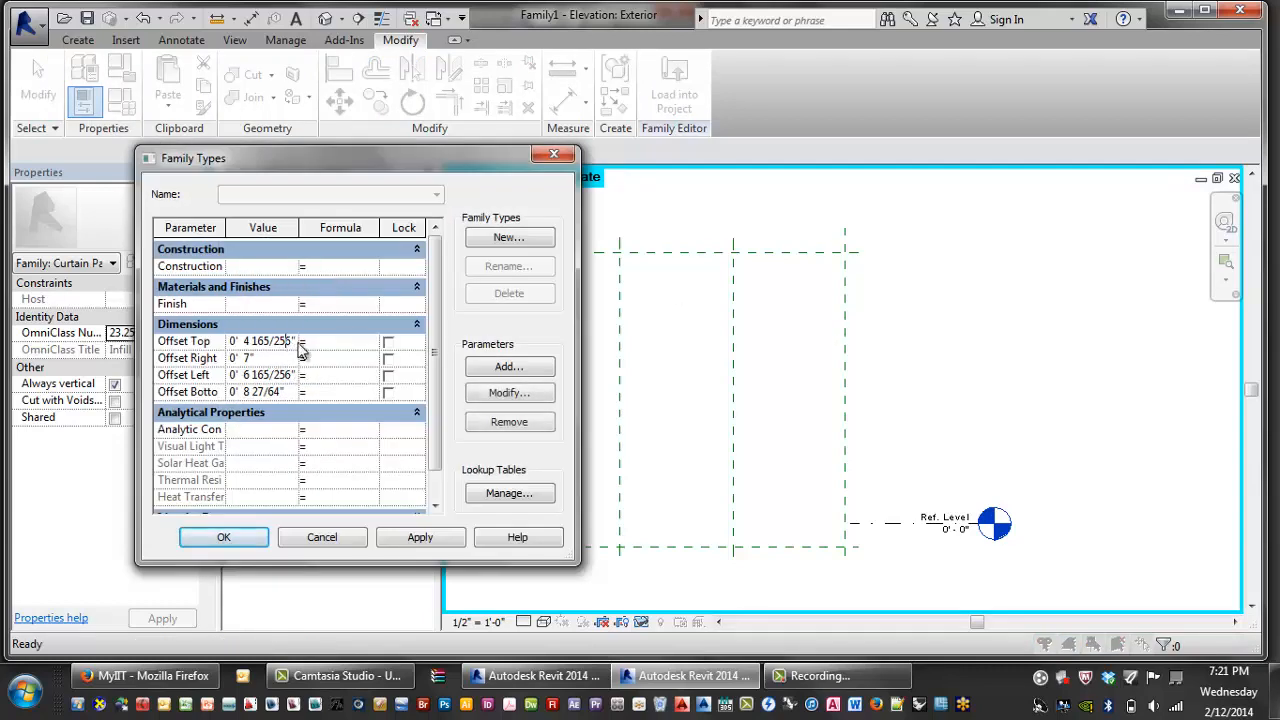
pyautogui.moveTo(296, 341); pyautogui.dragTo(132, 338)
pyautogui.write('0')
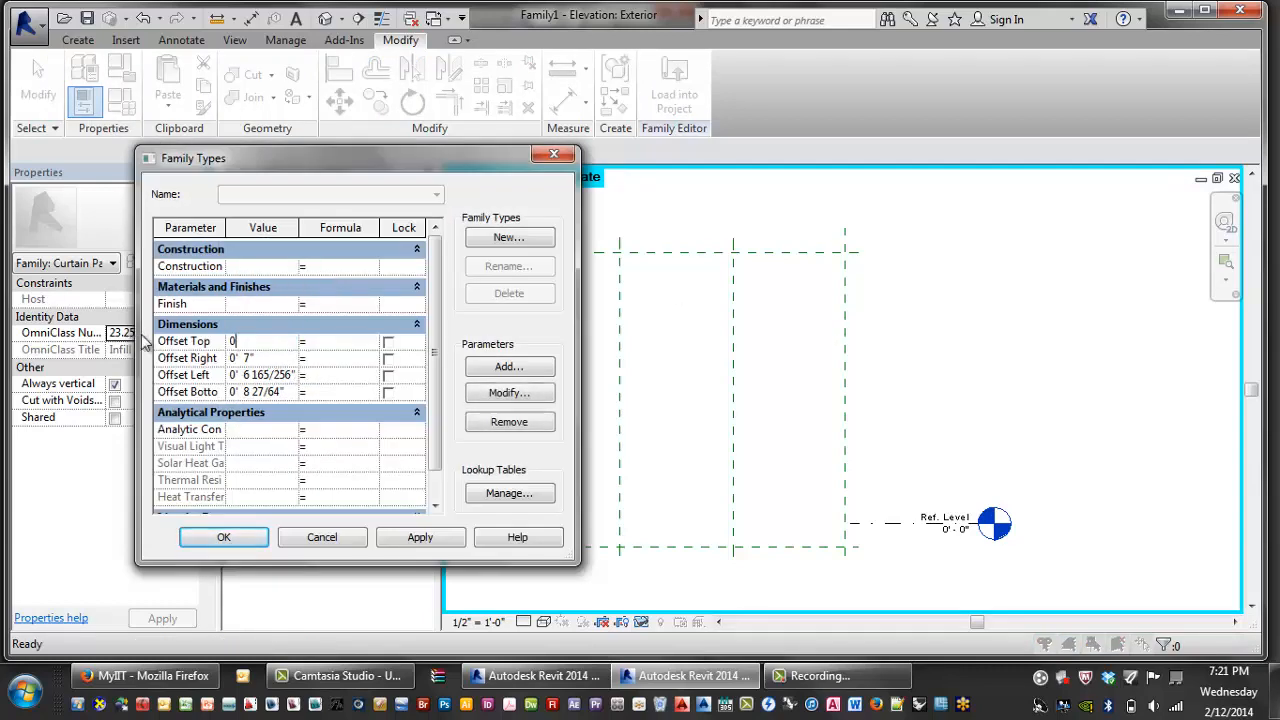
pyautogui.click(268, 358)
pyautogui.moveTo(275, 358); pyautogui.dragTo(207, 364)
pyautogui.write('0')
pyautogui.click(268, 375)
pyautogui.moveTo(292, 375); pyautogui.dragTo(203, 378)
pyautogui.write('0')
pyautogui.click(279, 392)
pyautogui.moveTo(288, 391); pyautogui.dragTo(212, 393)
pyautogui.write('0')
pyautogui.click(273, 376)
pyautogui.click(420, 537)
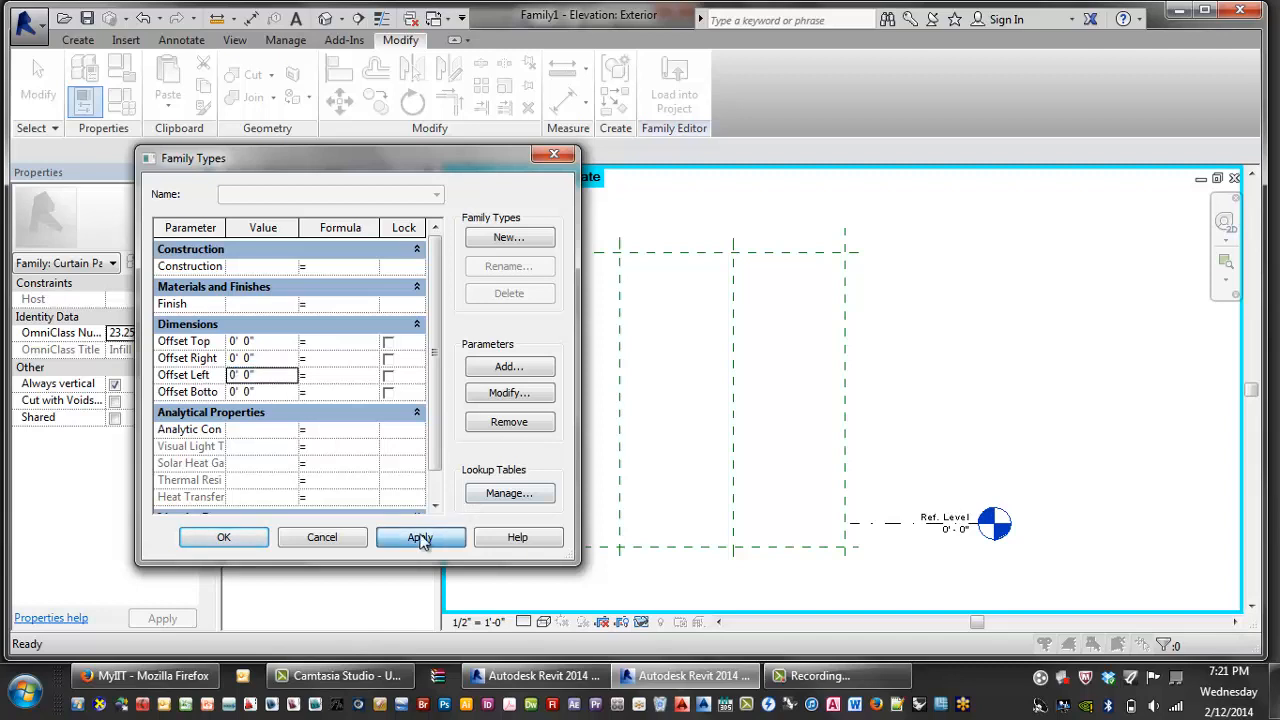
pyautogui.click(225, 537)
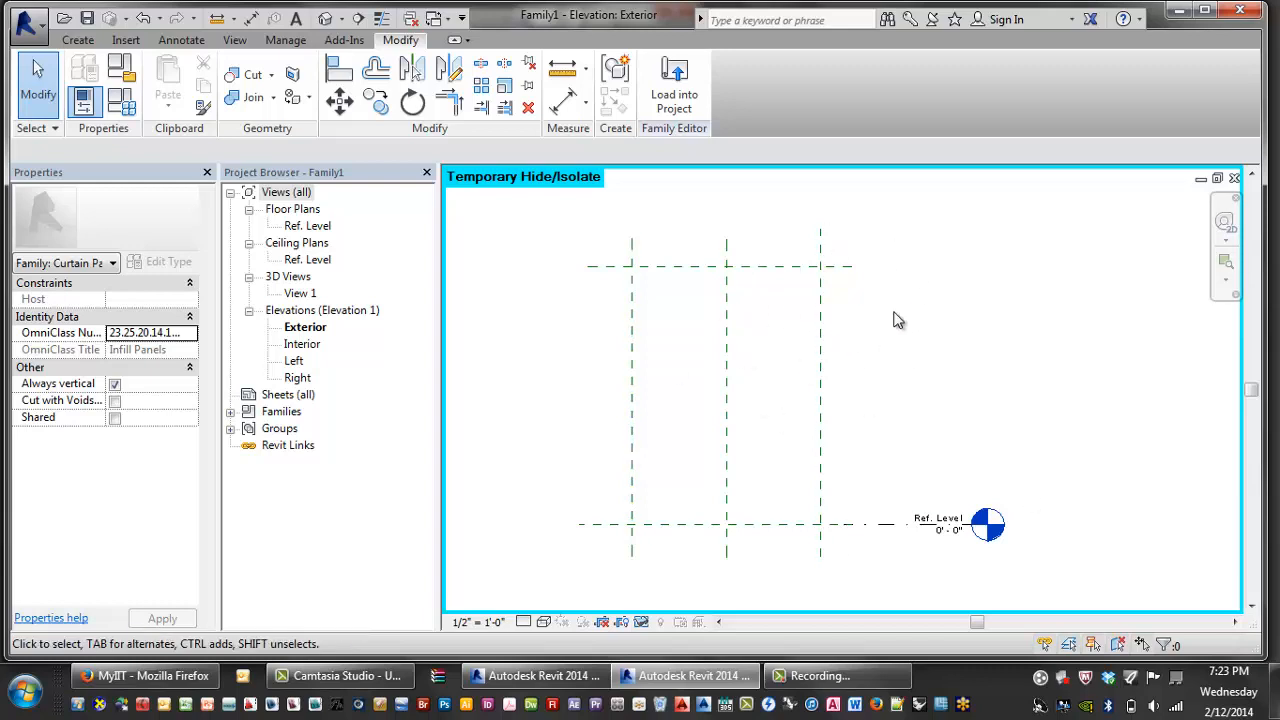
pyautogui.press('r')
# - Draw reference planes inside the left, right and top edges and just above the base level
pyautogui.press('p')
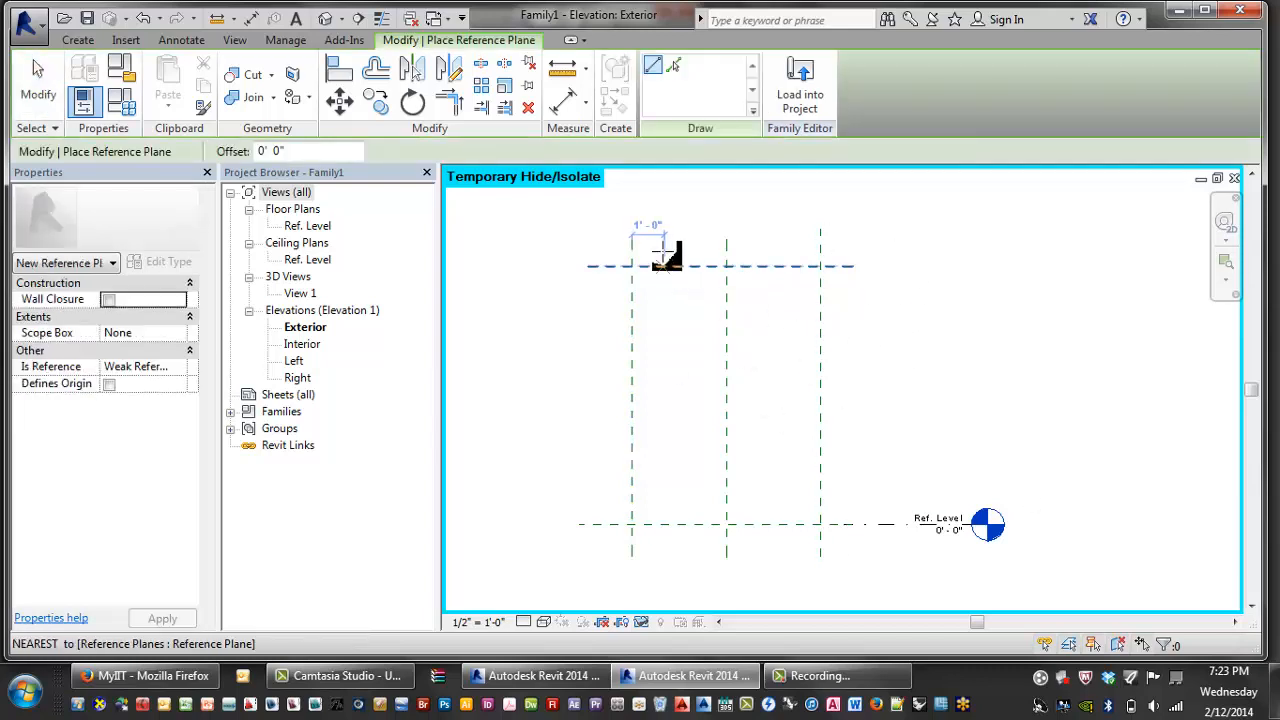
pyautogui.click(646, 239)
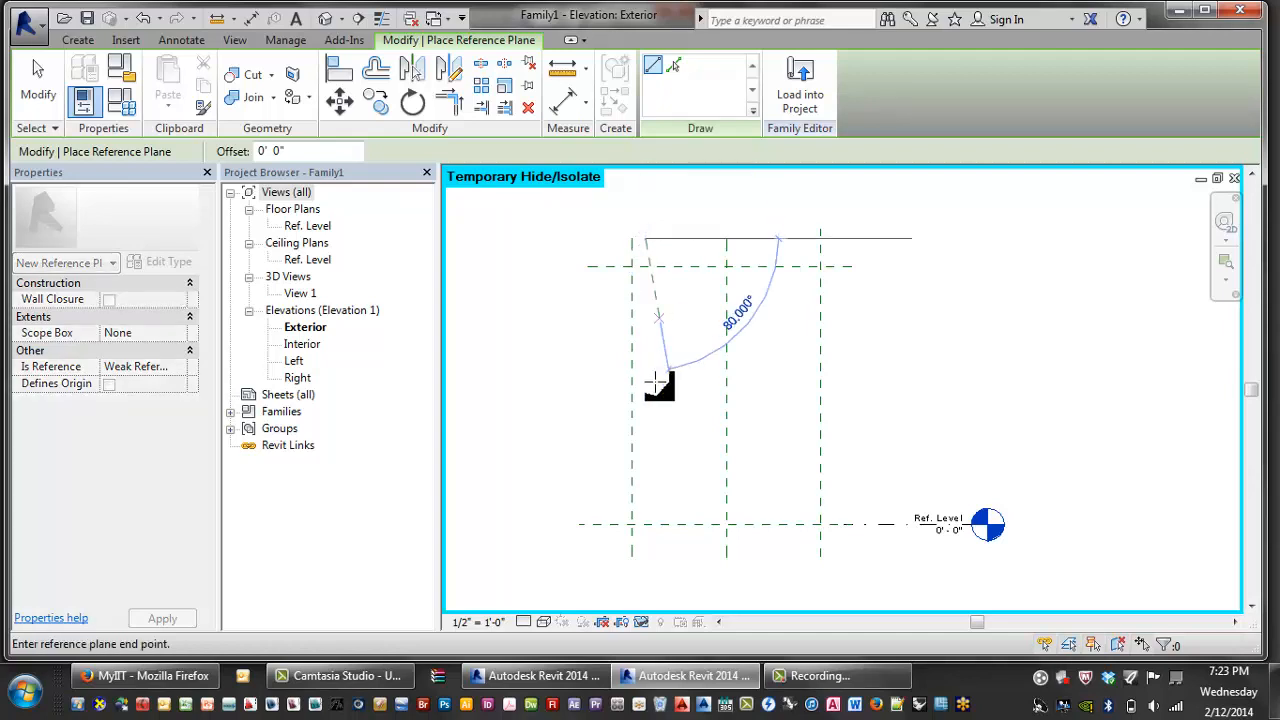
pyautogui.click(645, 570)
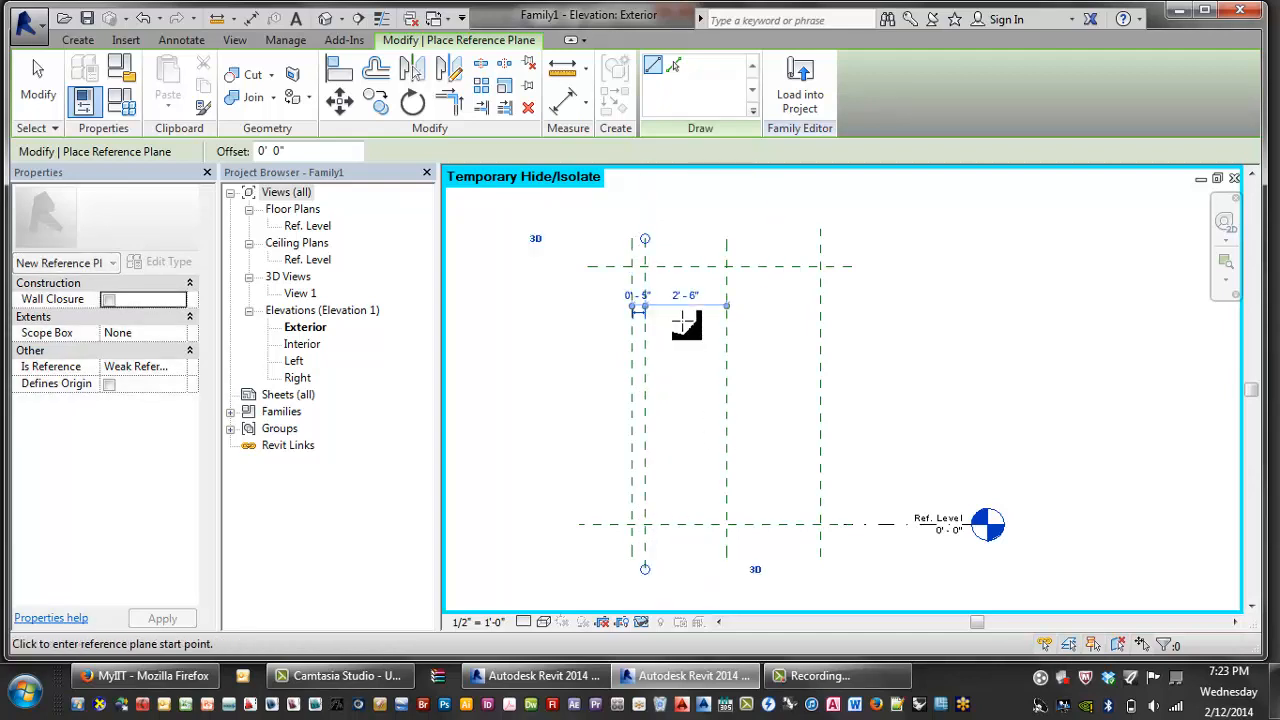
pyautogui.click(597, 275)
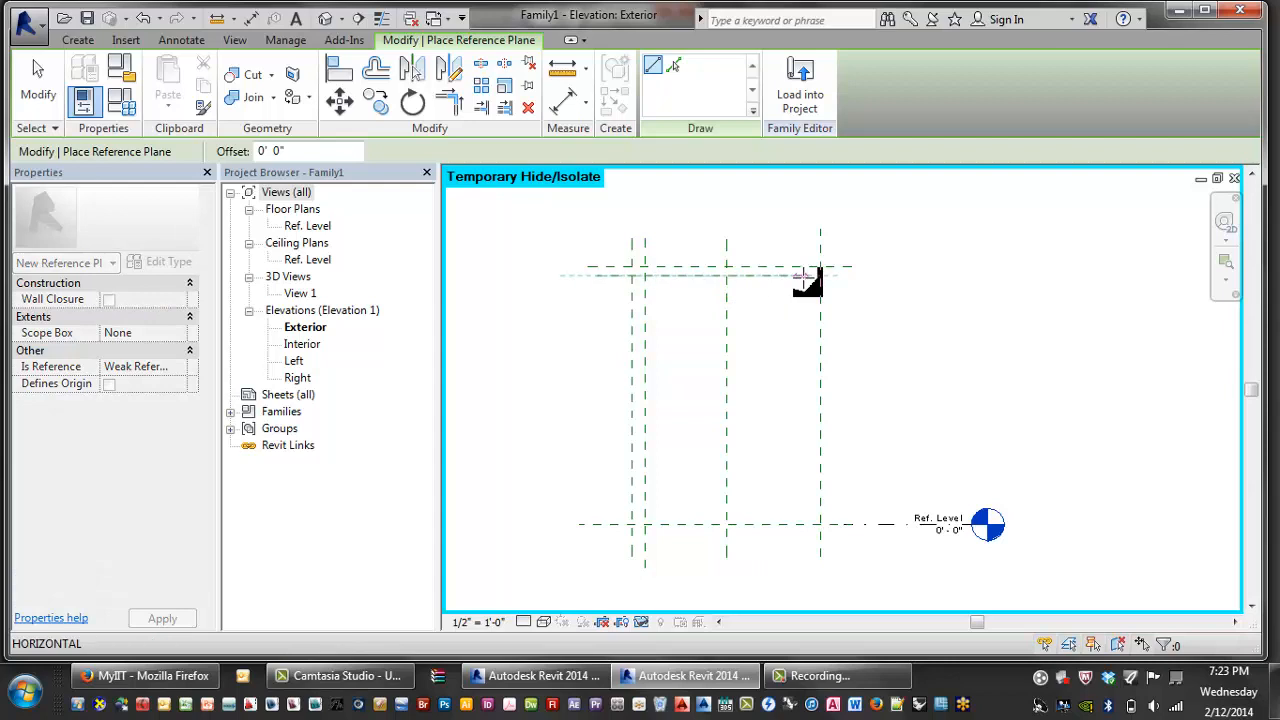
pyautogui.click(878, 275)
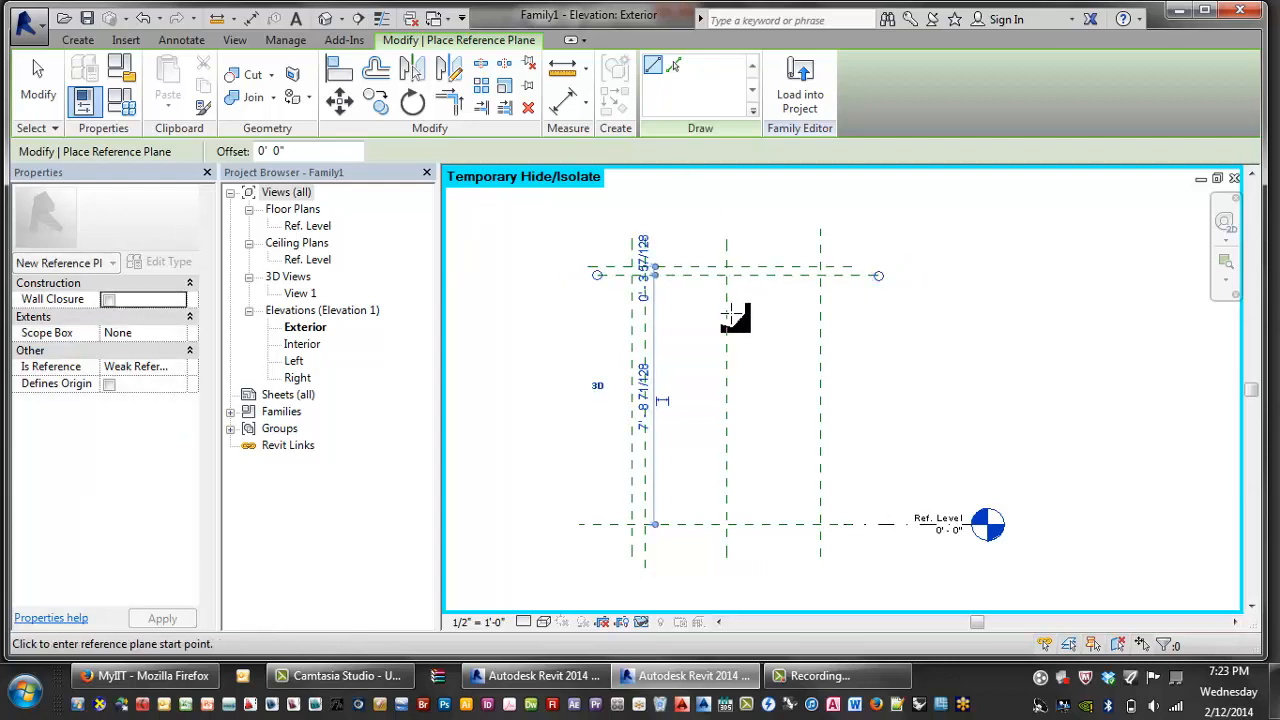
pyautogui.click(818, 230)
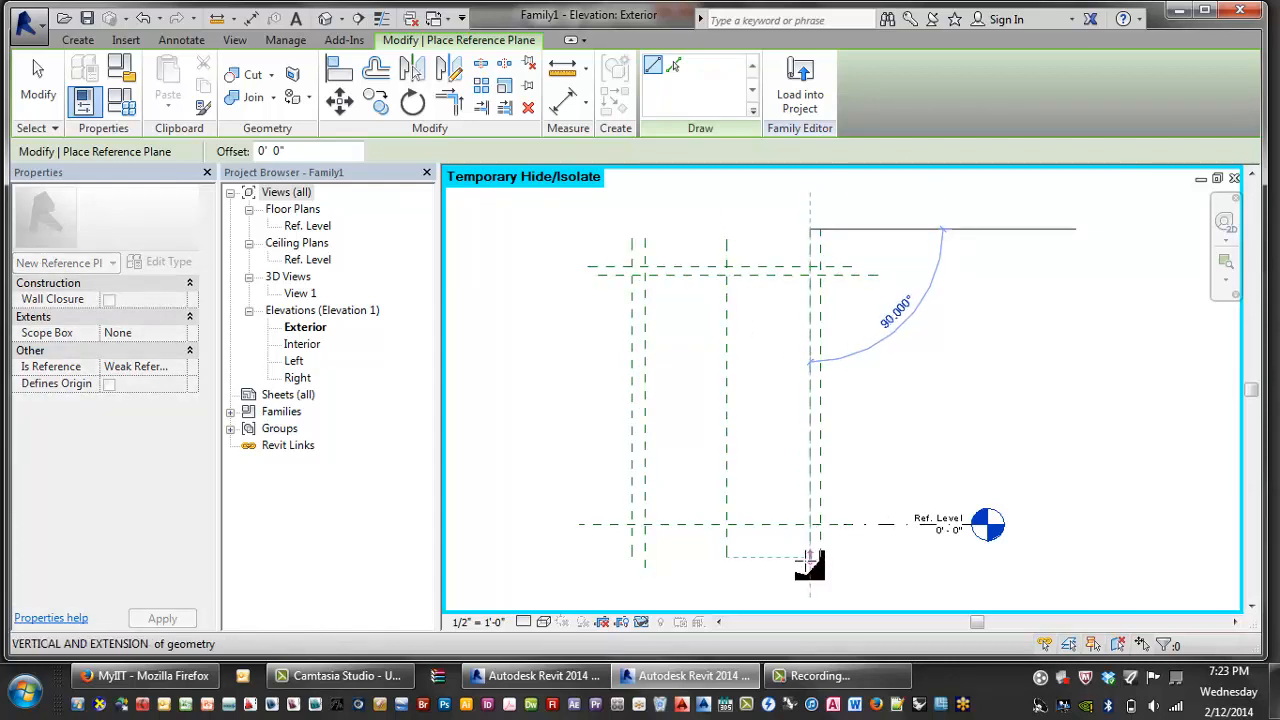
pyautogui.click(810, 560)
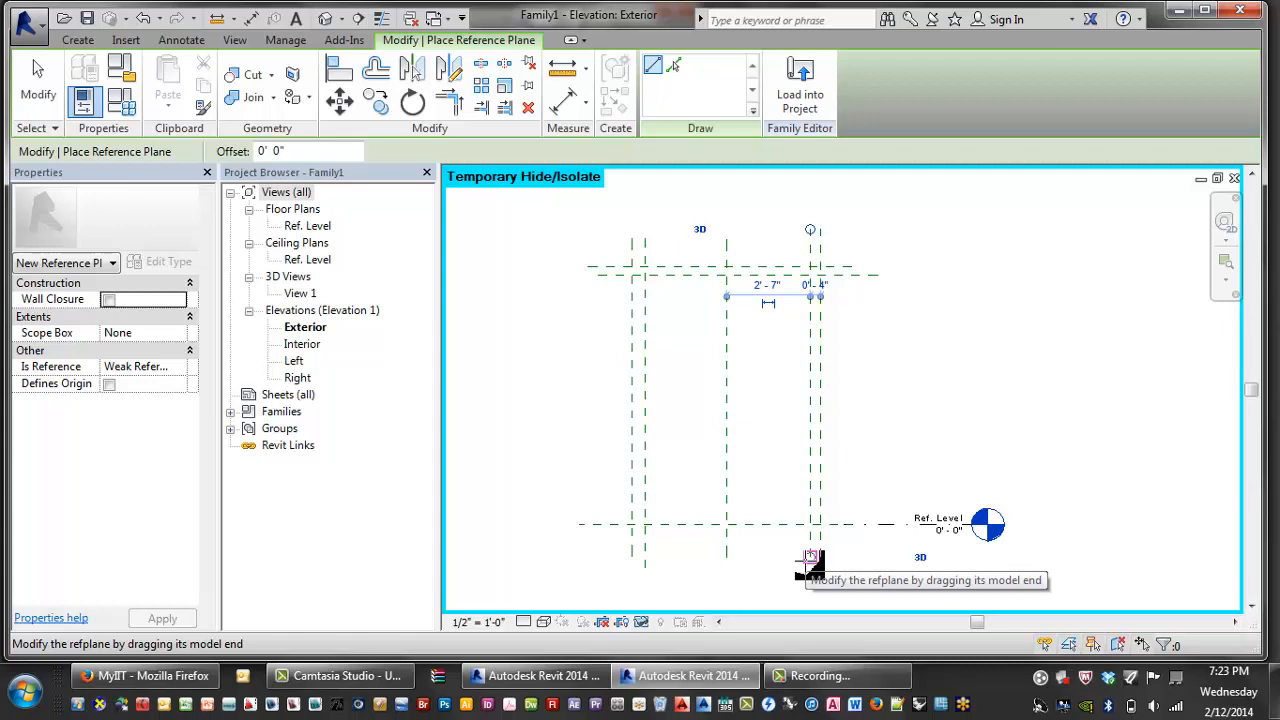
pyautogui.click(615, 515)
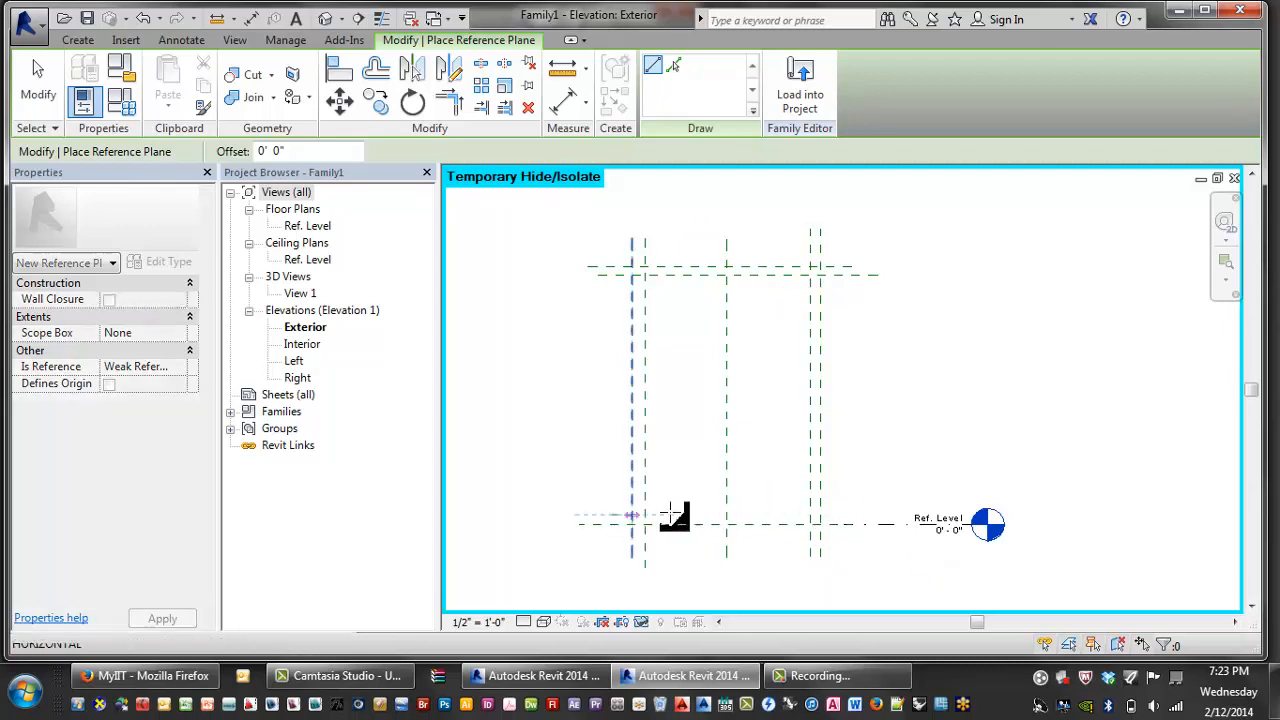
pyautogui.click(851, 517)
pyautogui.press('Escape')
pyautogui.press('Escape')
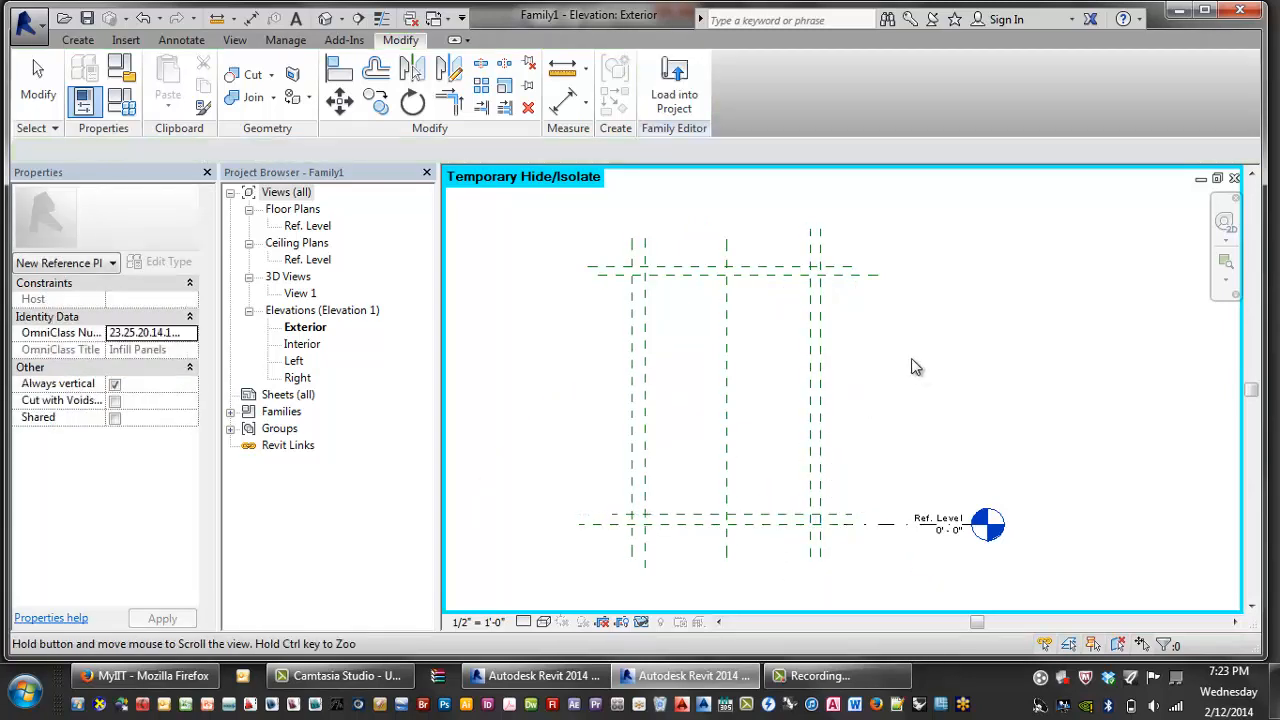
# - Add horizontal reference planes above the top edge and below the base level
pyautogui.press('r')
pyautogui.press('p')
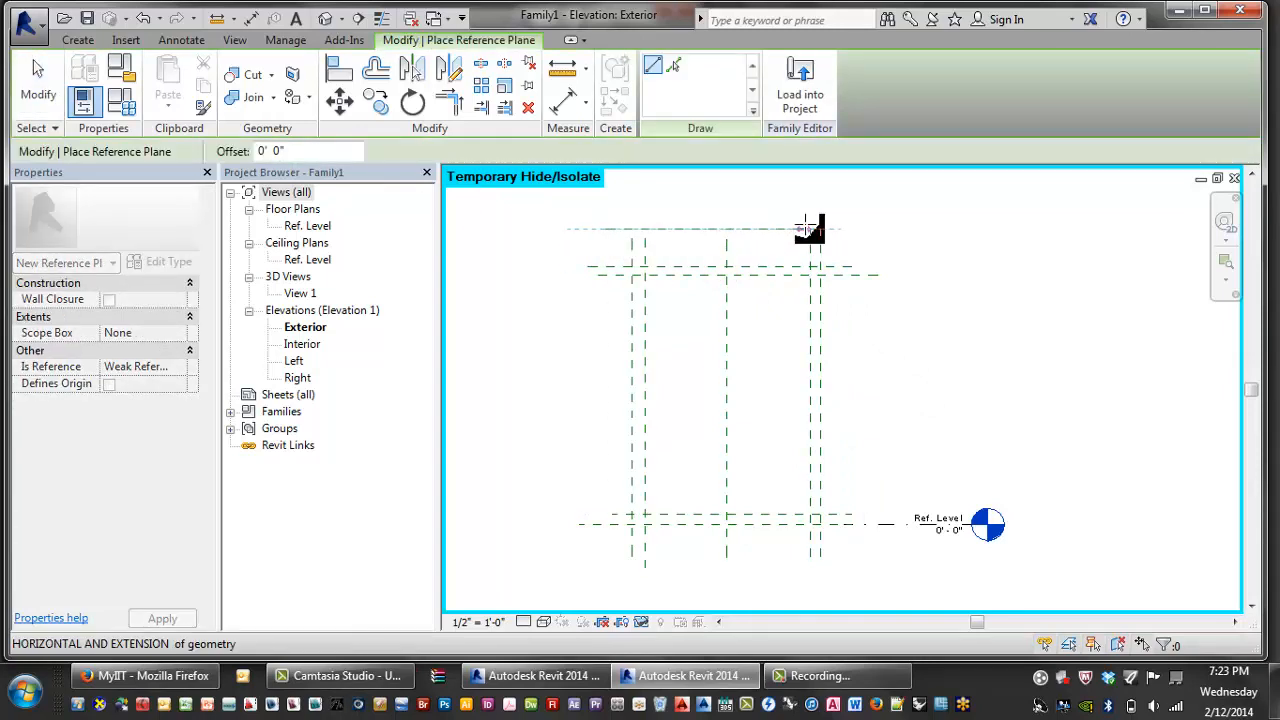
pyautogui.click(878, 230)
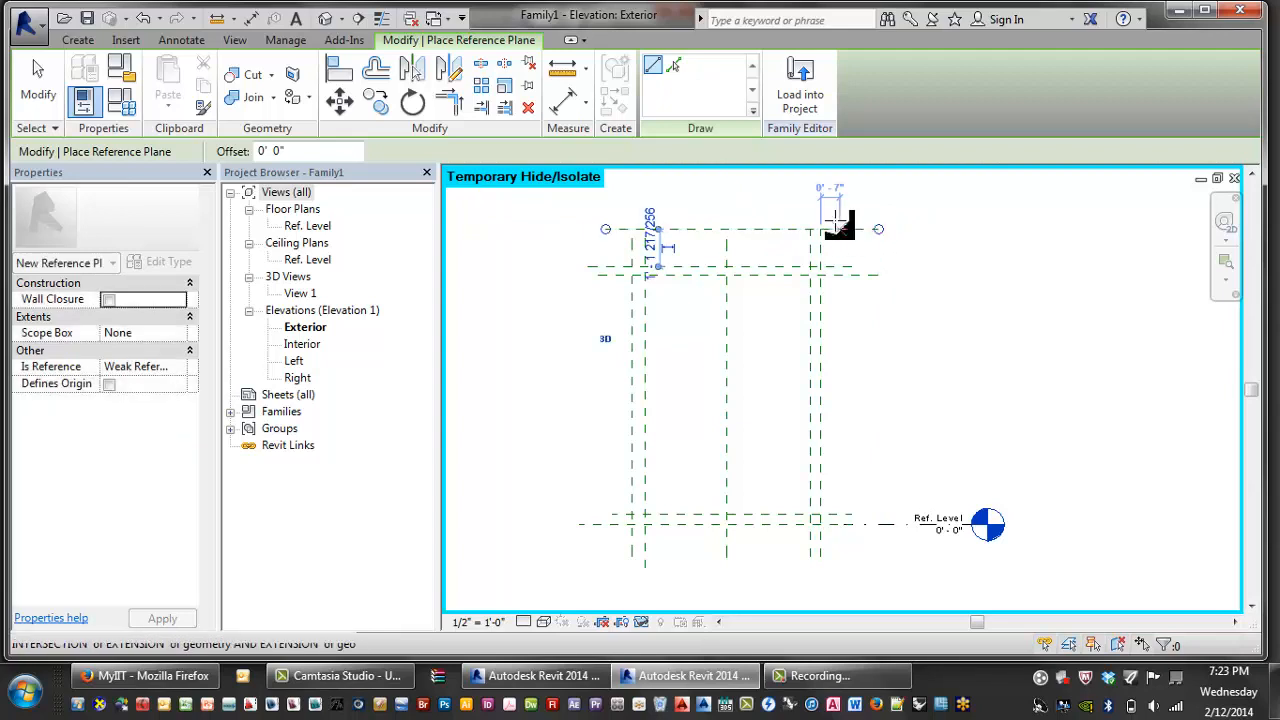
pyautogui.click(589, 557)
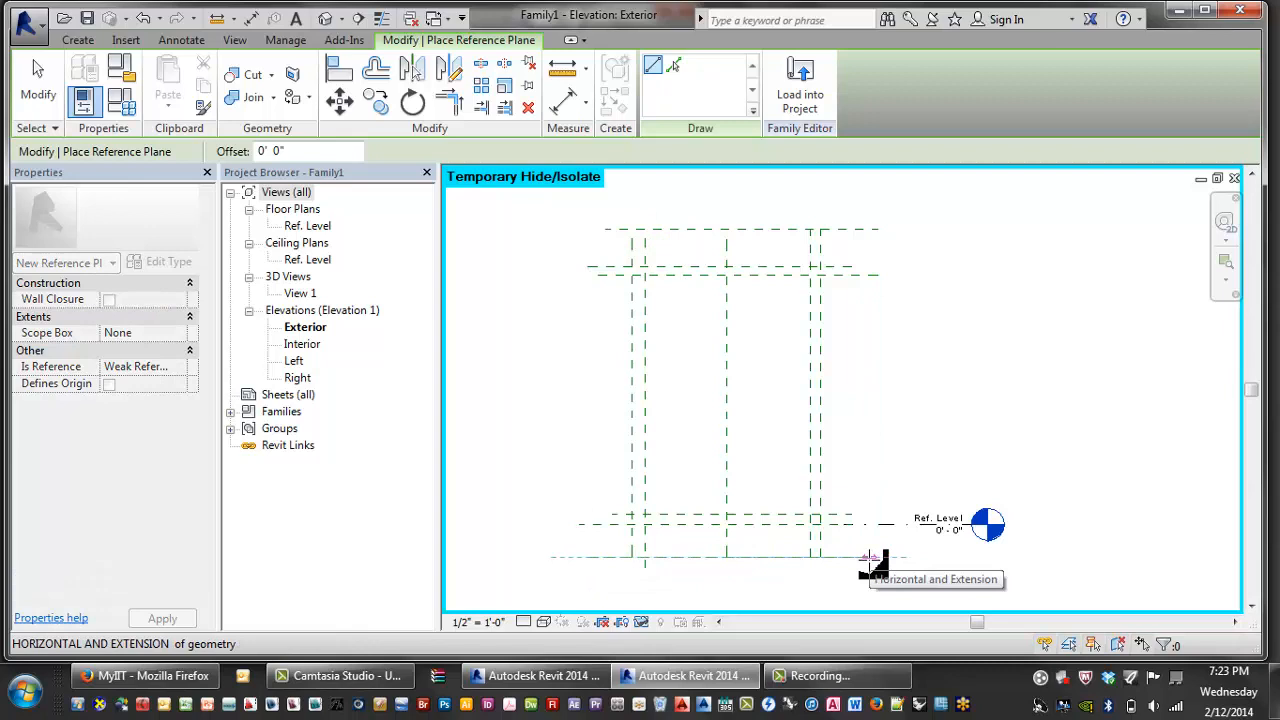
pyautogui.click(870, 557)
pyautogui.press('Escape')
pyautogui.press('Escape')
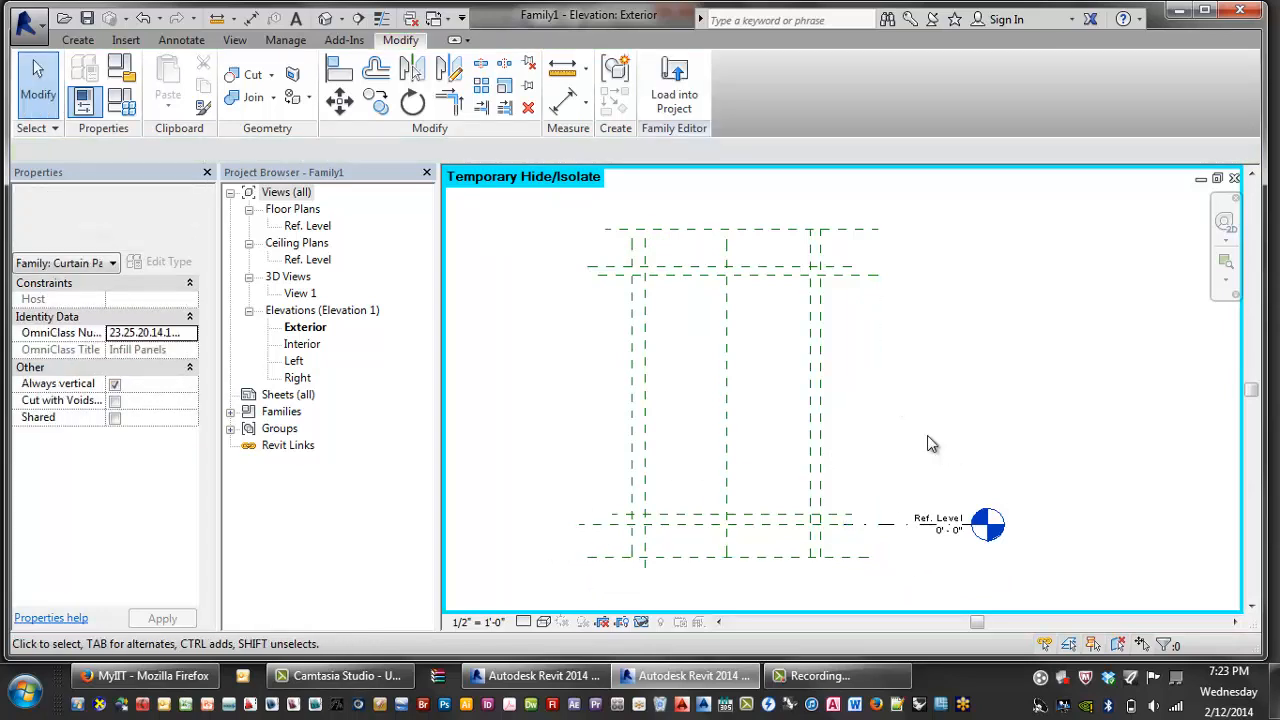
pyautogui.press('r')
pyautogui.press('p')
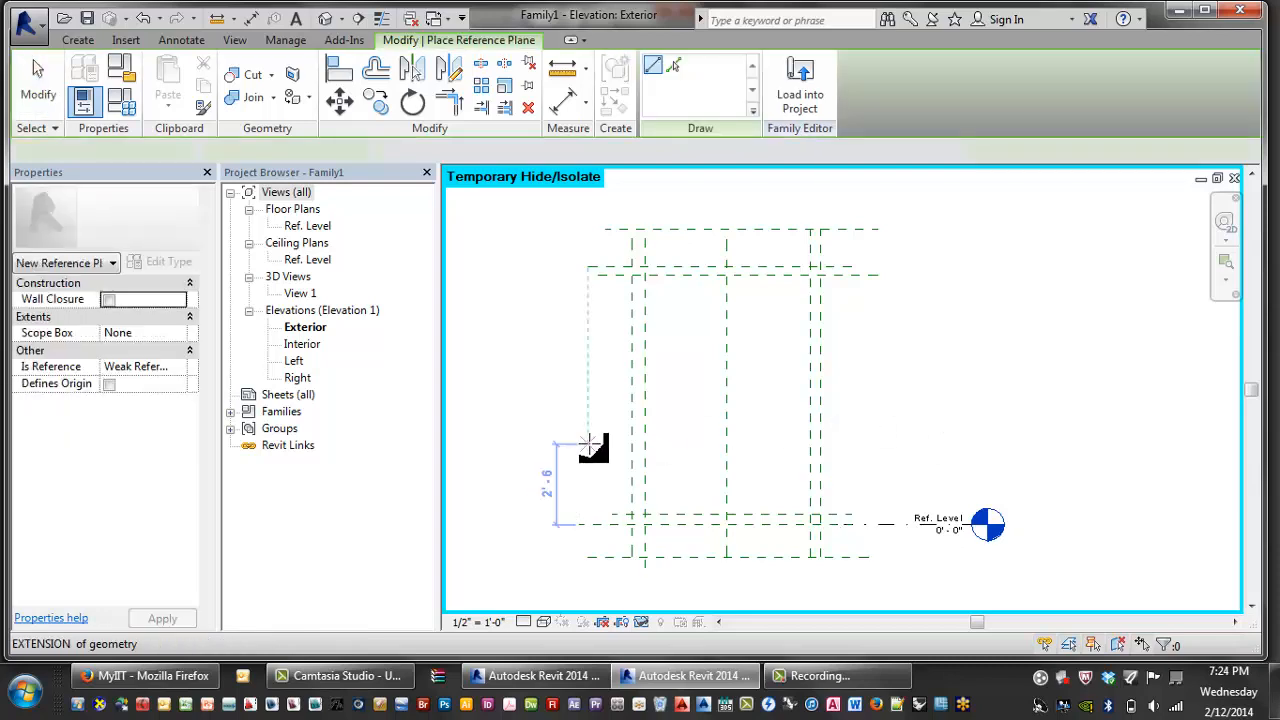
# - Draw a horizontal reference plane at mid height of the panel
pyautogui.click(542, 448)
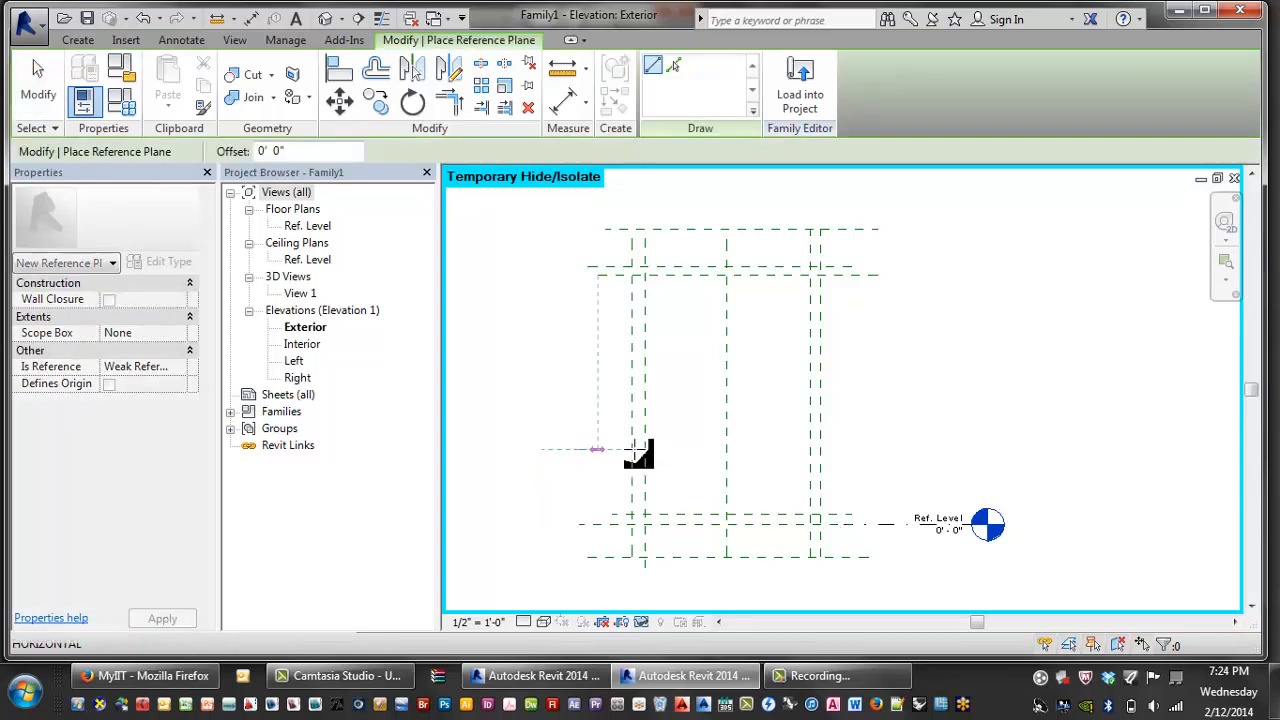
pyautogui.click(887, 449)
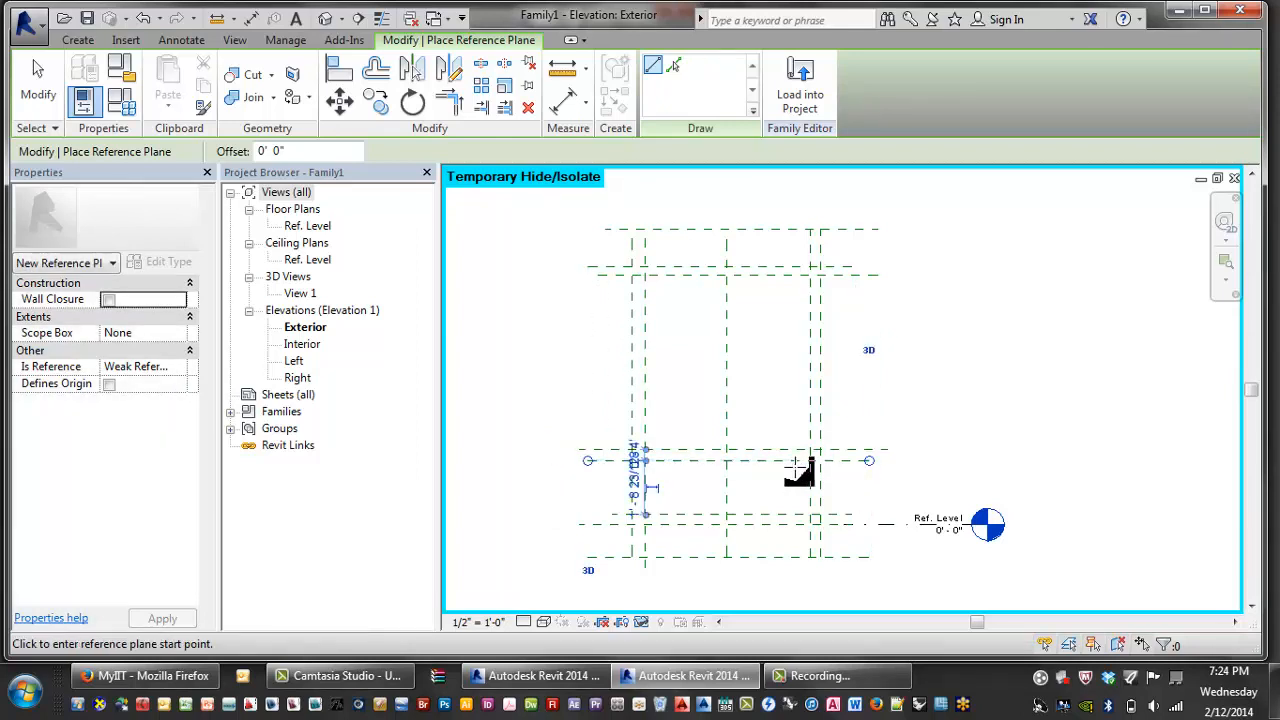
pyautogui.scroll(1, 790, 468)
pyautogui.scroll(2, 765, 478)
# - Draw two vertical reference planes on either side of the central plane
pyautogui.click(665, 399)
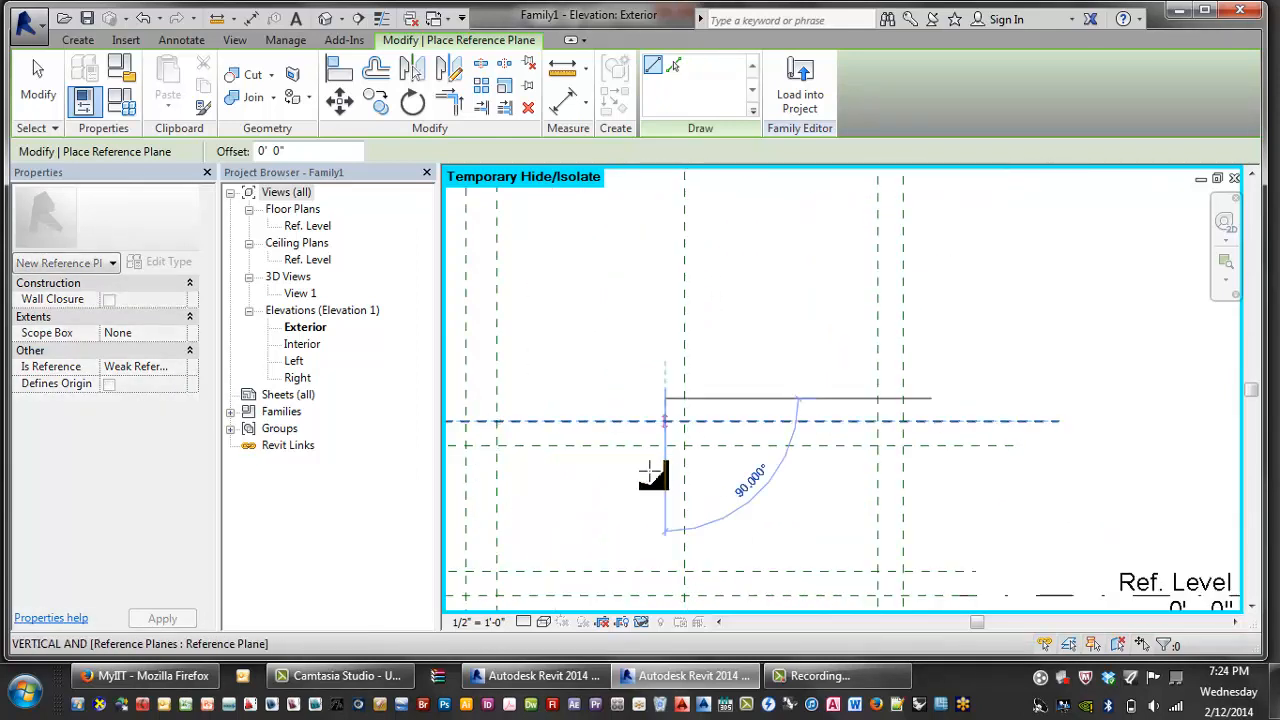
pyautogui.click(665, 603)
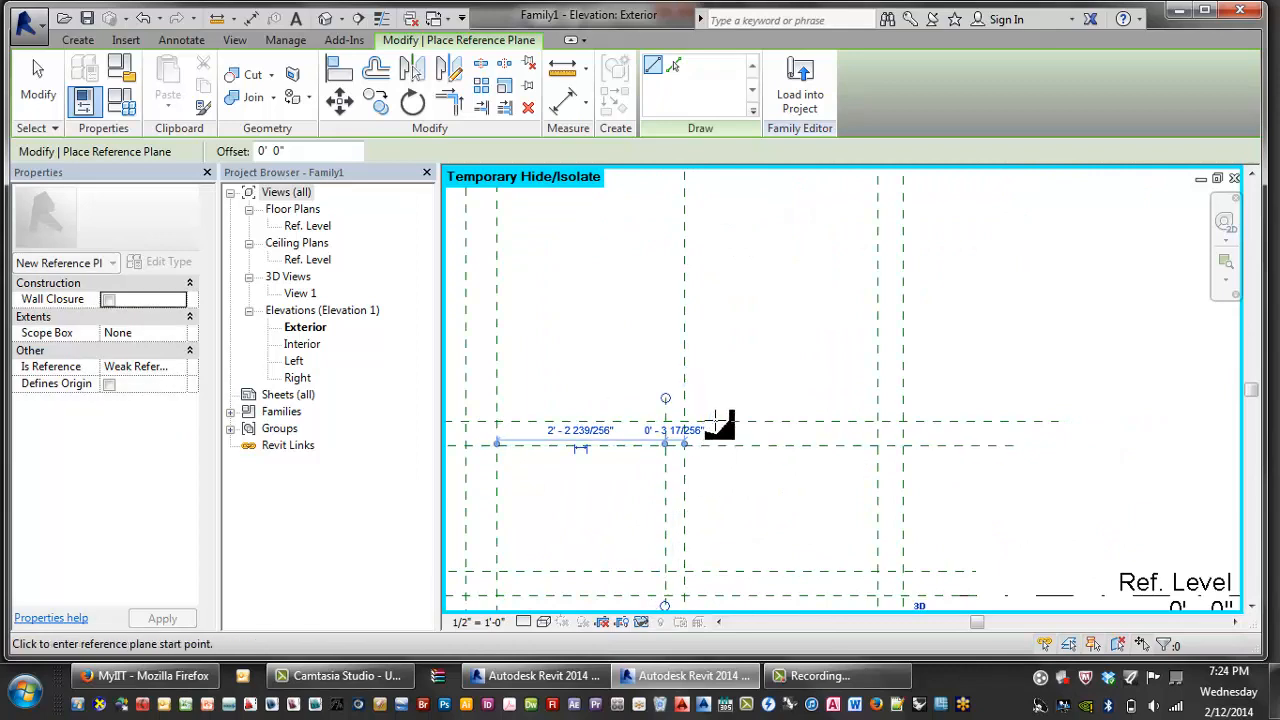
pyautogui.click(713, 397)
pyautogui.scroll(-1, 700, 555)
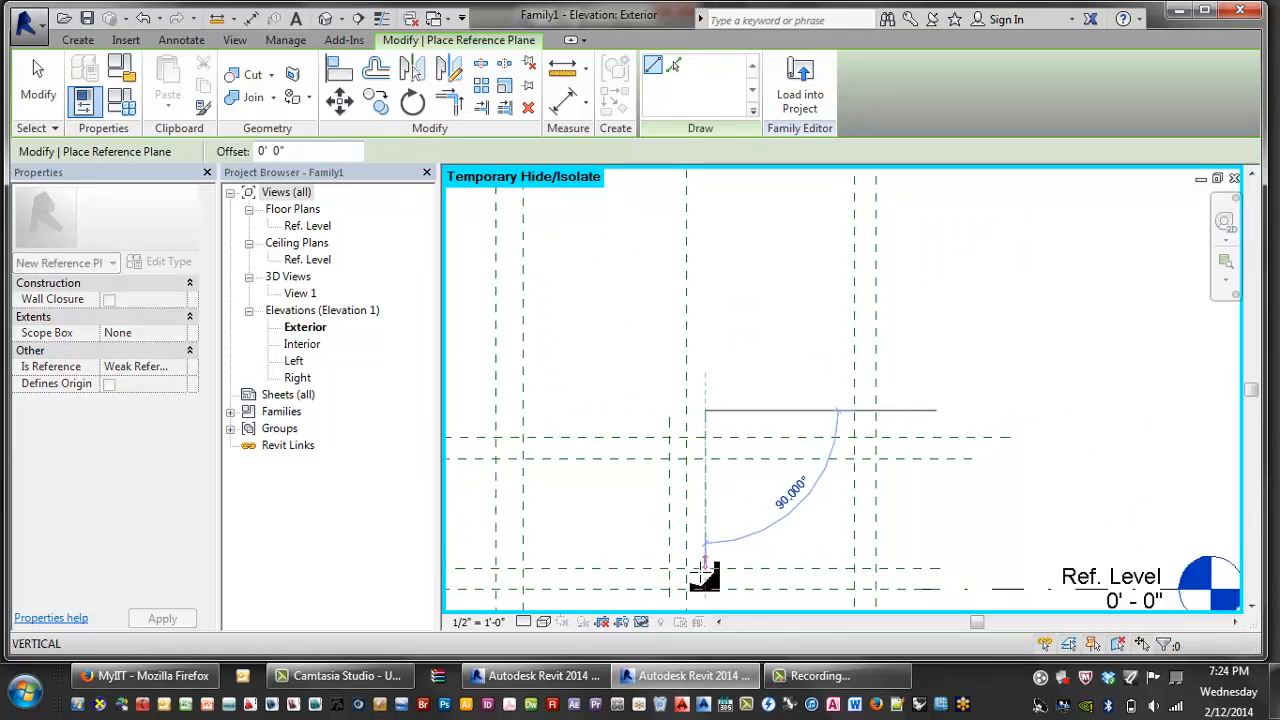
pyautogui.click(700, 603)
pyautogui.scroll(-1, 780, 514)
pyautogui.press('Escape')
pyautogui.press('Escape')
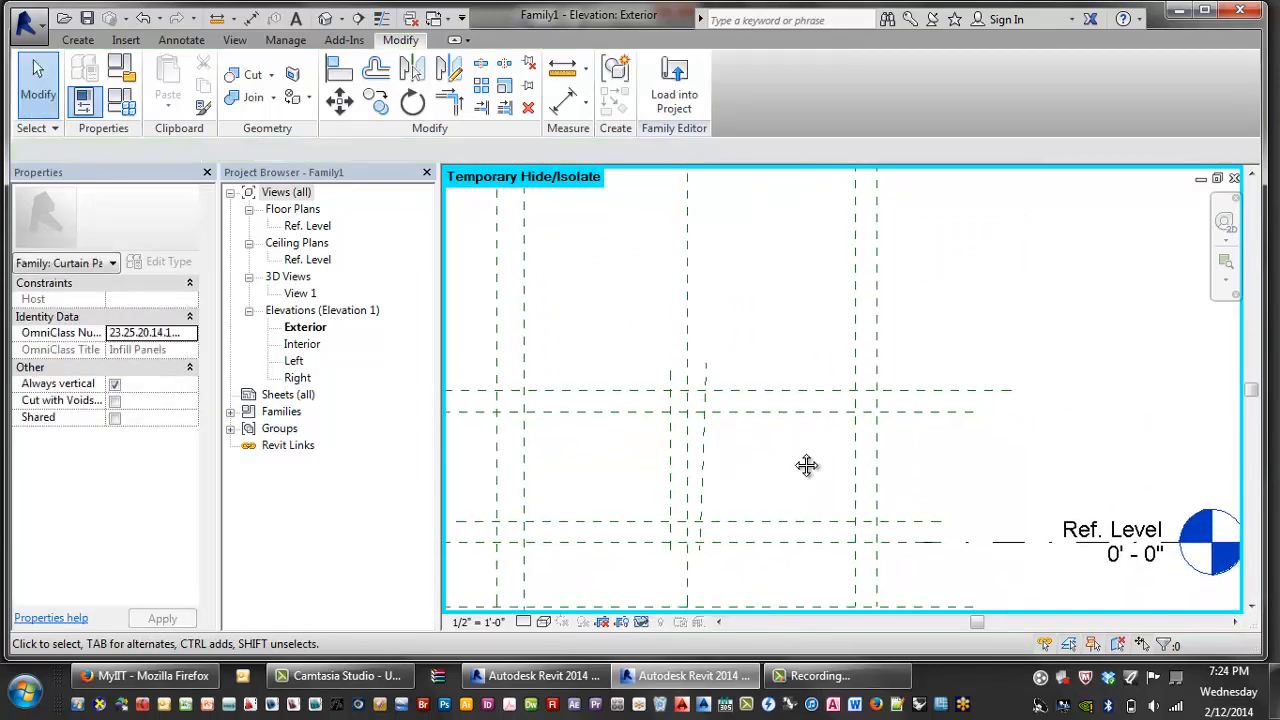
pyautogui.scroll(-1, 793, 459)
pyautogui.scroll(-2, 793, 459)
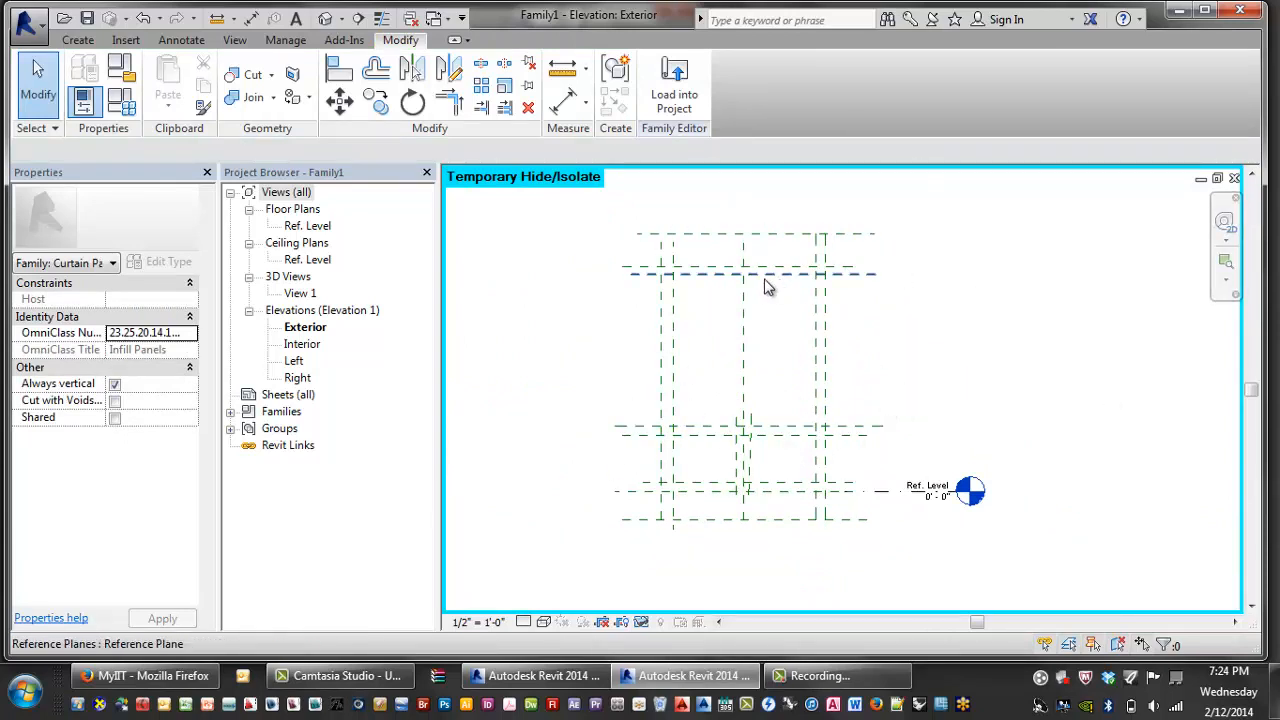
pyautogui.moveTo(794, 370); pyautogui.dragTo(777, 374, button='middle')
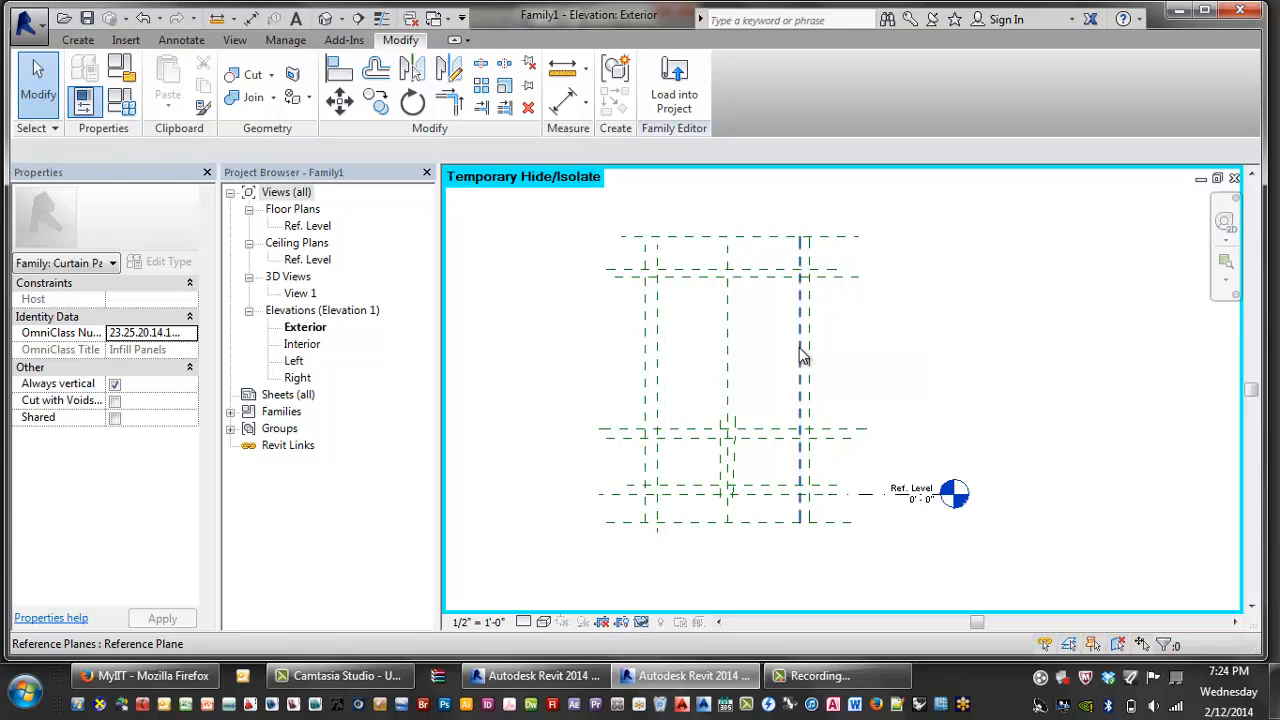
# - Dimension the right vertical plane pair and the mid-height horizontal plane pair
pyautogui.press('d')
pyautogui.press('i')
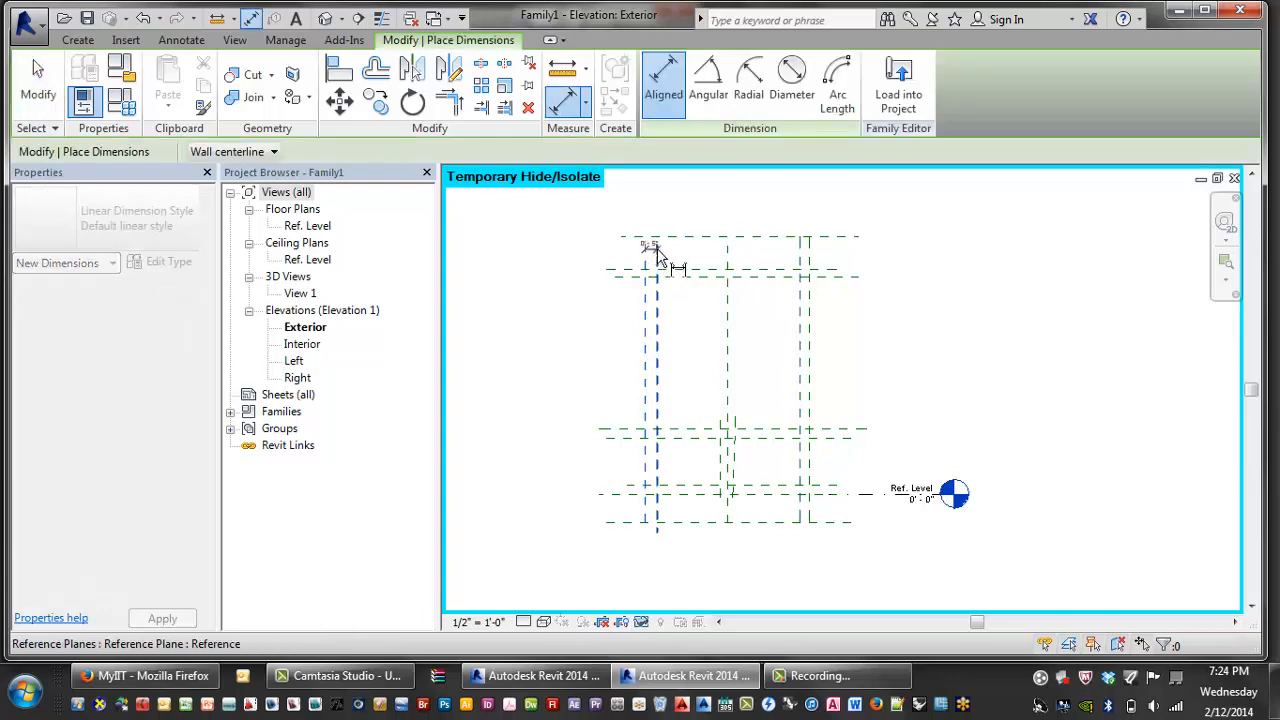
pyautogui.click(656, 249)
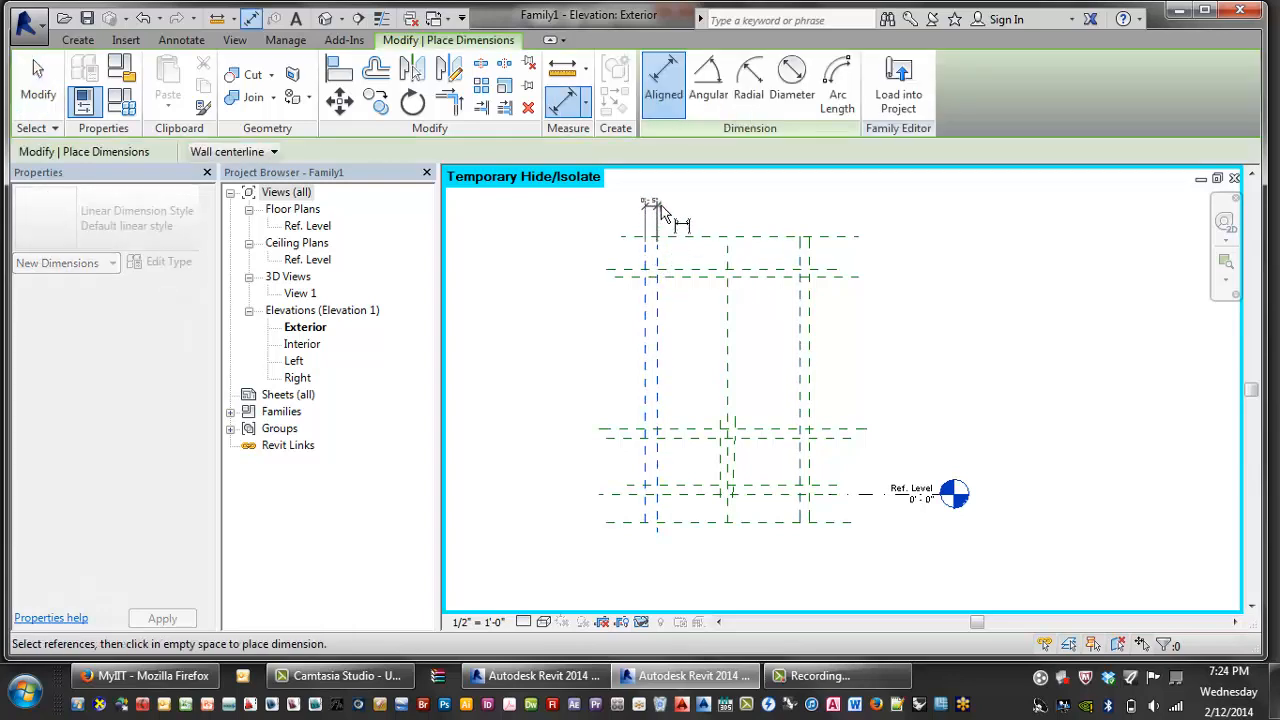
pyautogui.click(818, 240)
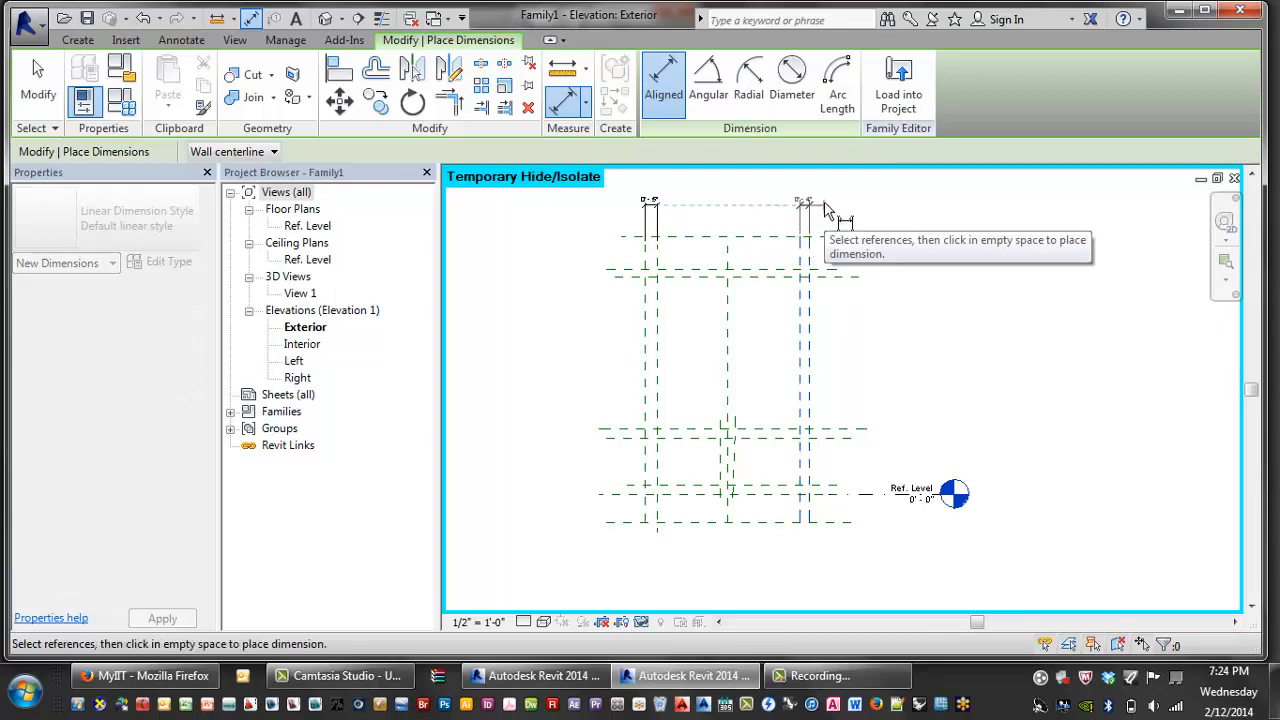
pyautogui.click(822, 210)
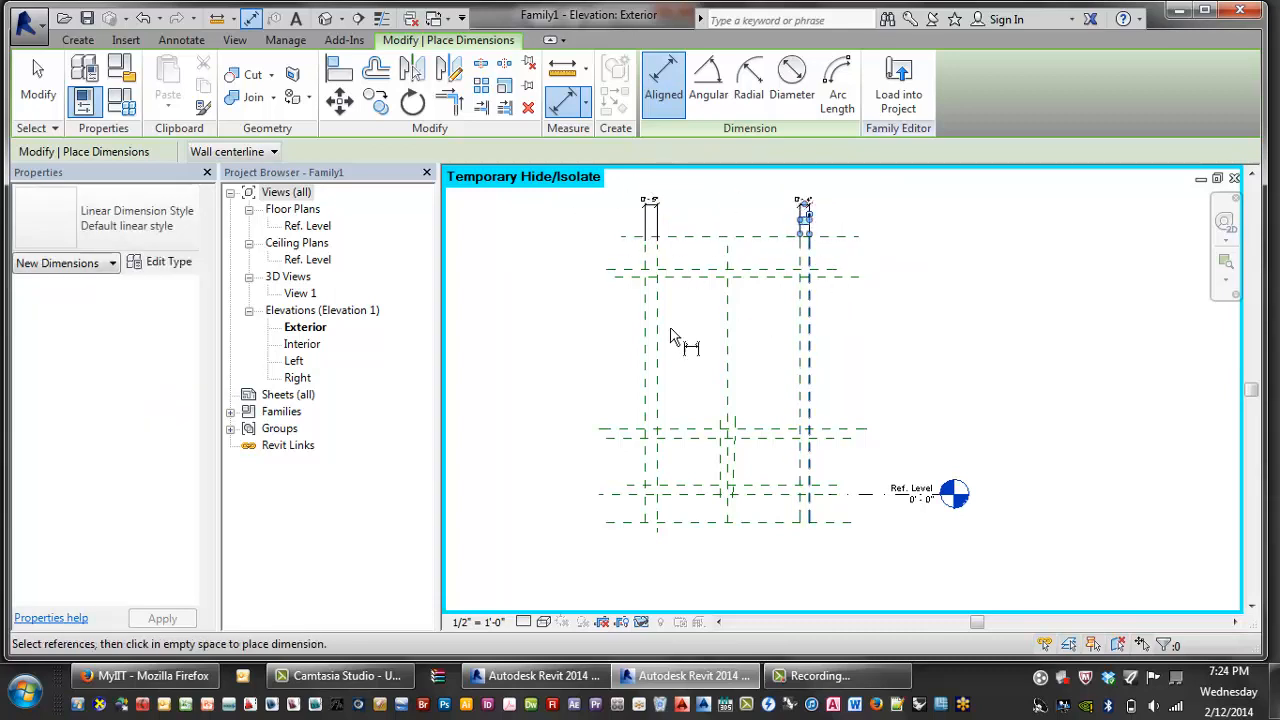
pyautogui.click(638, 432)
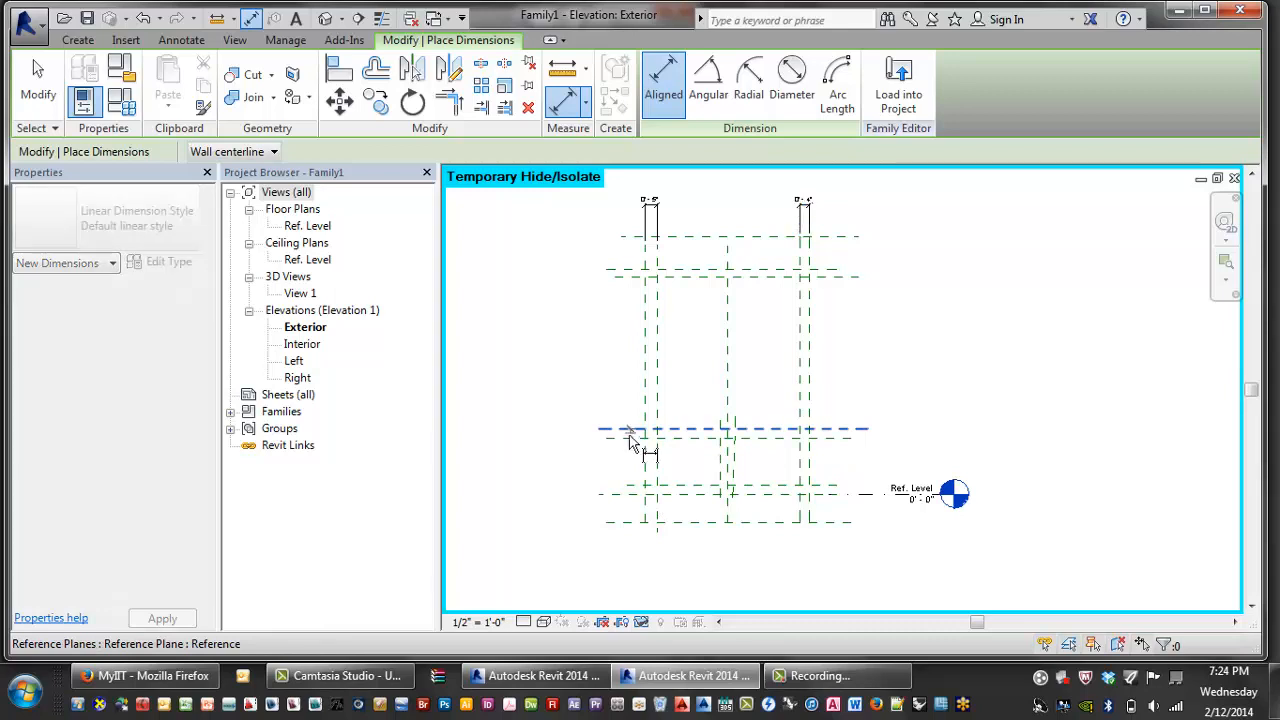
pyautogui.click(628, 489)
pyautogui.click(547, 515)
# - Dimension the central vertical pair, then undo the misplaced 0'-3 1/16" dimension
pyautogui.scroll(5, 740, 470)
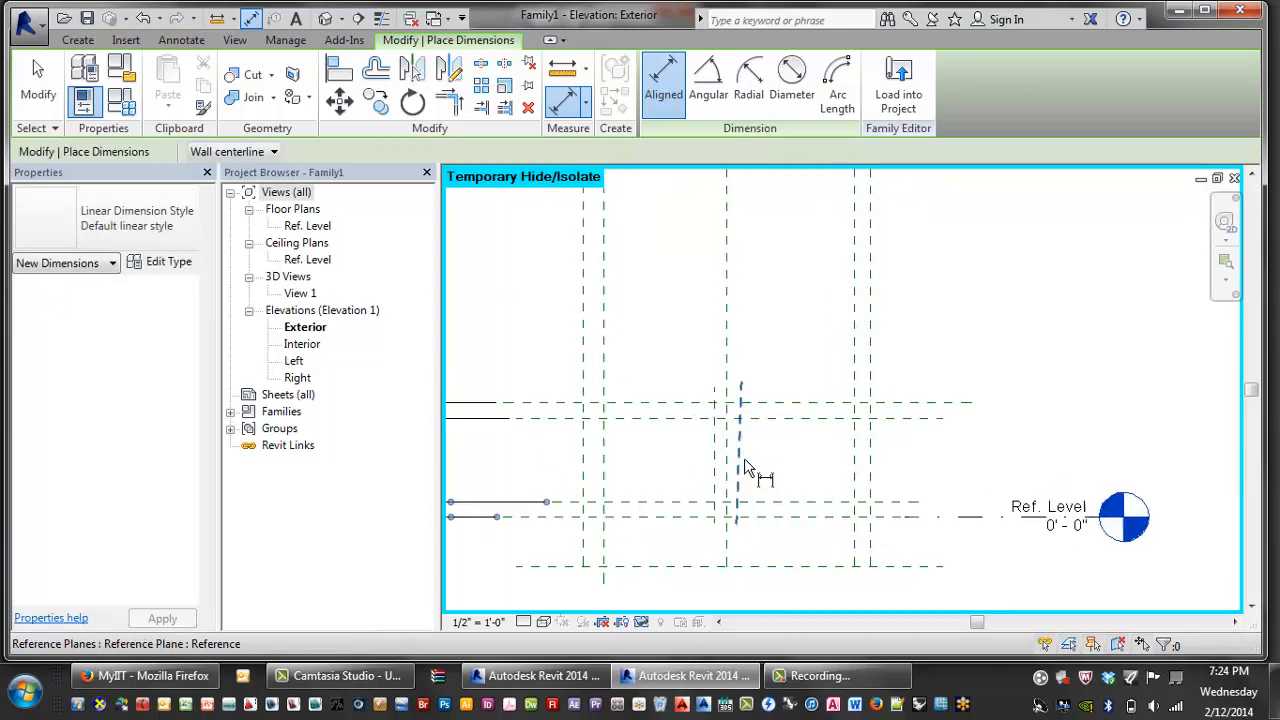
pyautogui.scroll(2, 710, 430)
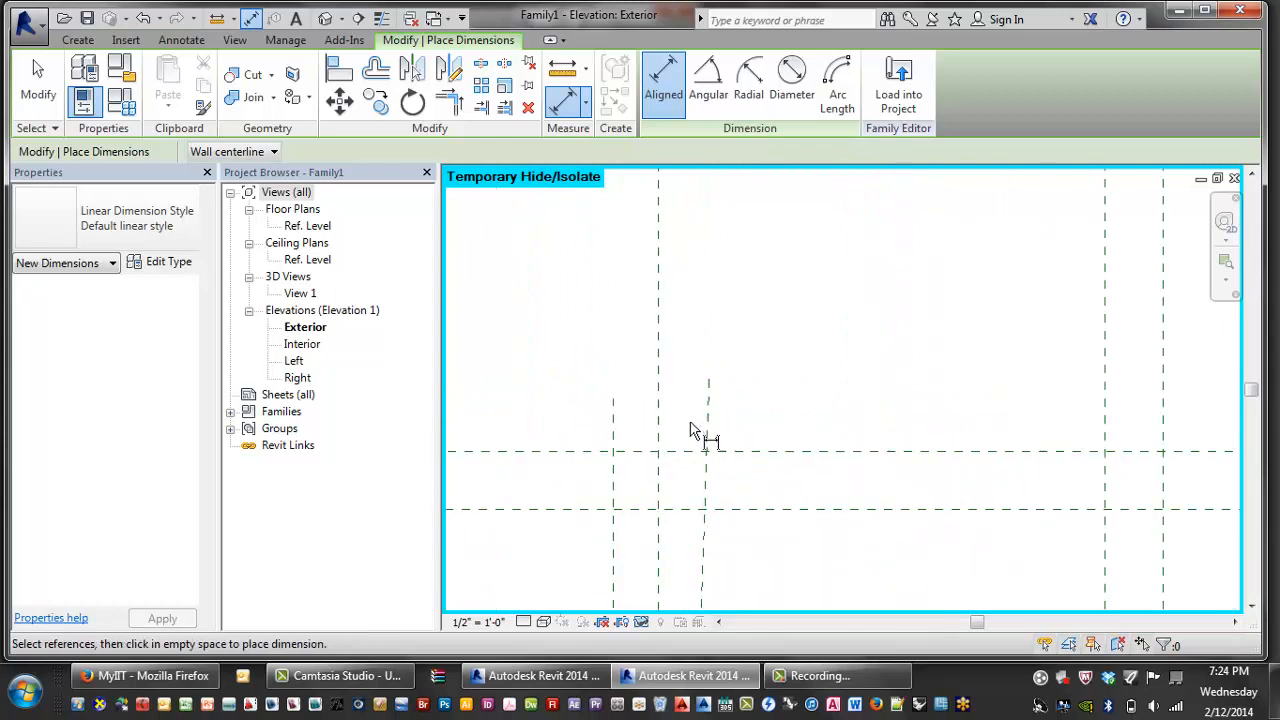
pyautogui.click(614, 432)
pyautogui.click(659, 420)
pyautogui.click(686, 412)
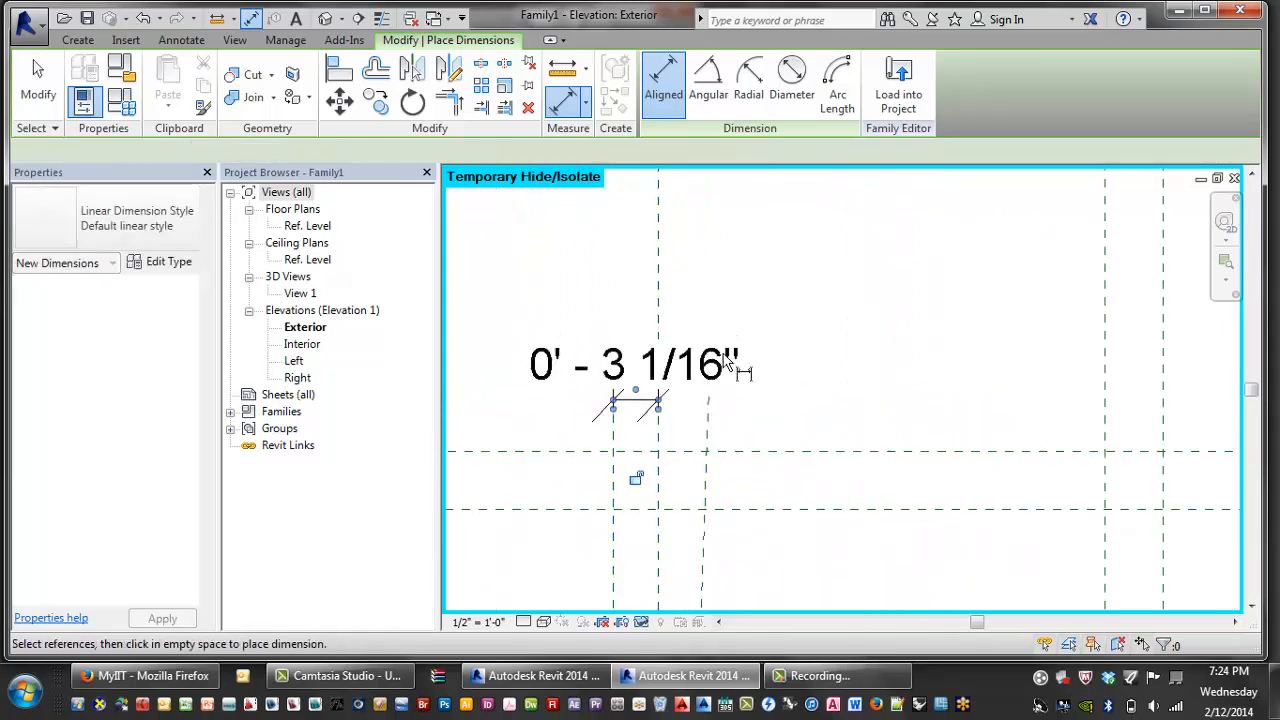
pyautogui.hotkey('ctrl', 'z')
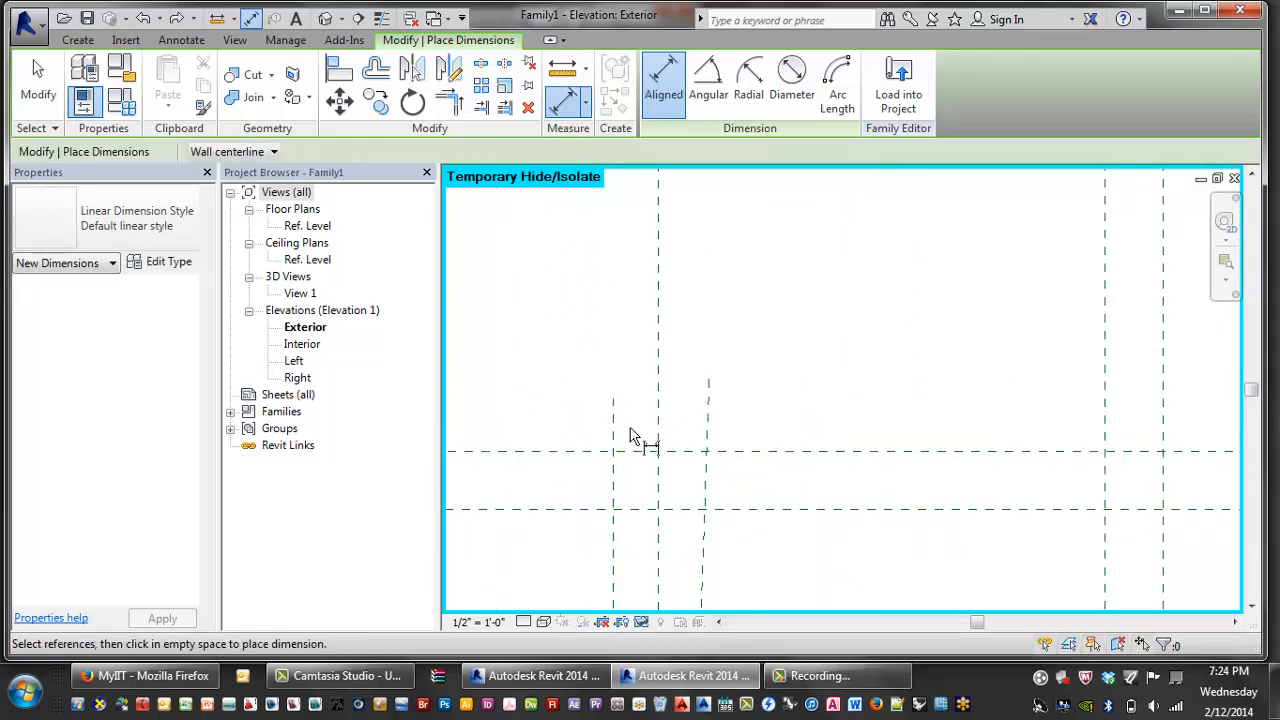
pyautogui.click(614, 430)
pyautogui.press('Escape')
pyautogui.press('Escape')
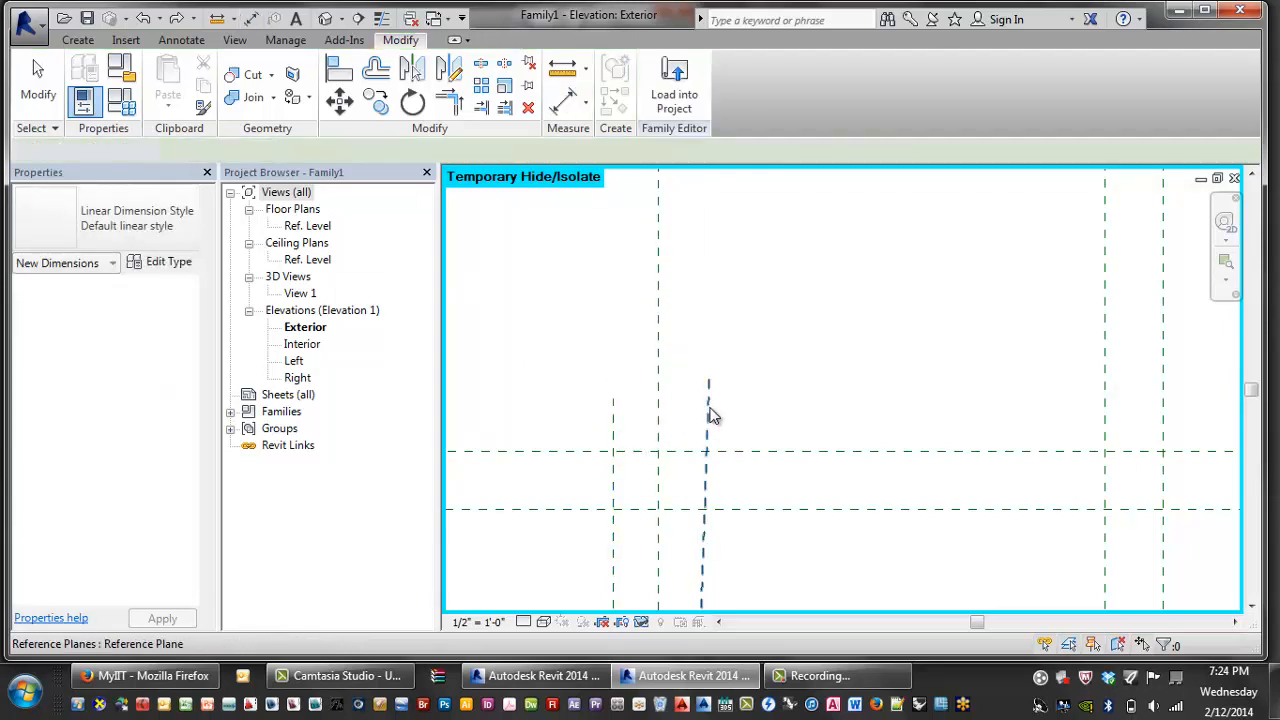
# - Delete the stray vertical reference plane and restart the Reference Plane tool
pyautogui.click(707, 414)
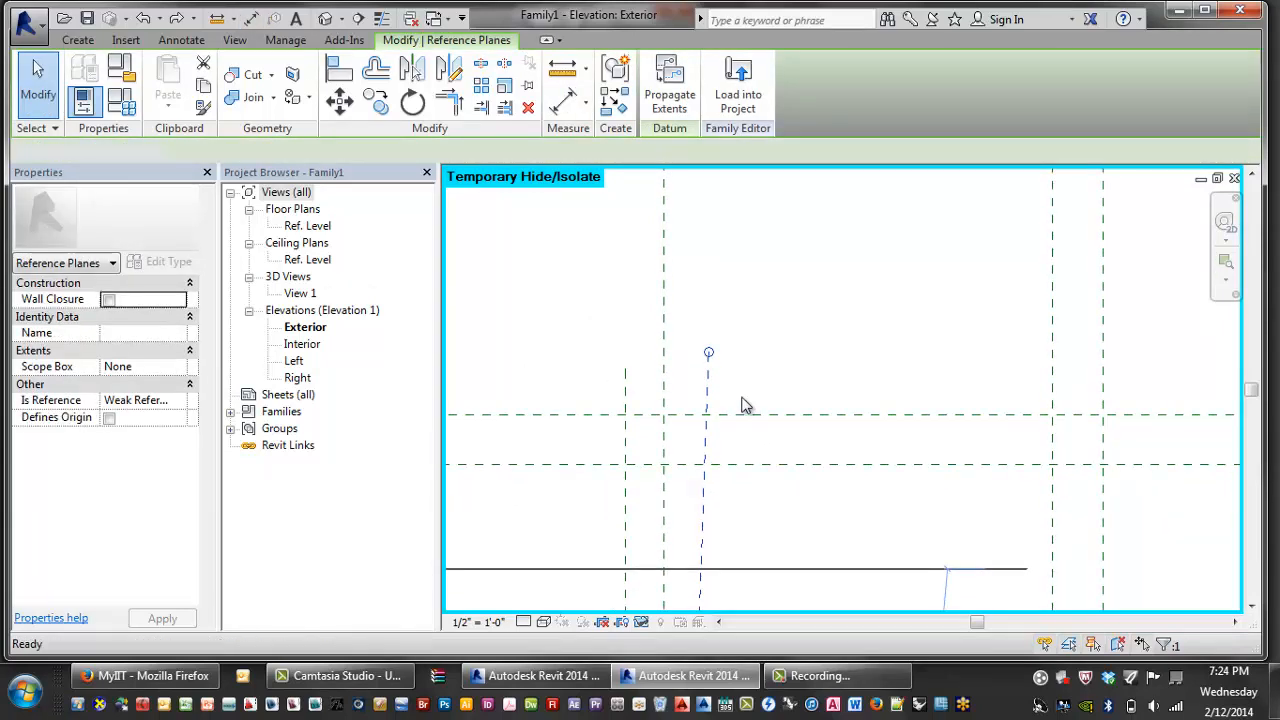
pyautogui.press('Delete')
pyautogui.scroll(-2, 741, 319)
pyautogui.press('r')
pyautogui.press('p')
pyautogui.scroll(-1, 687, 394)
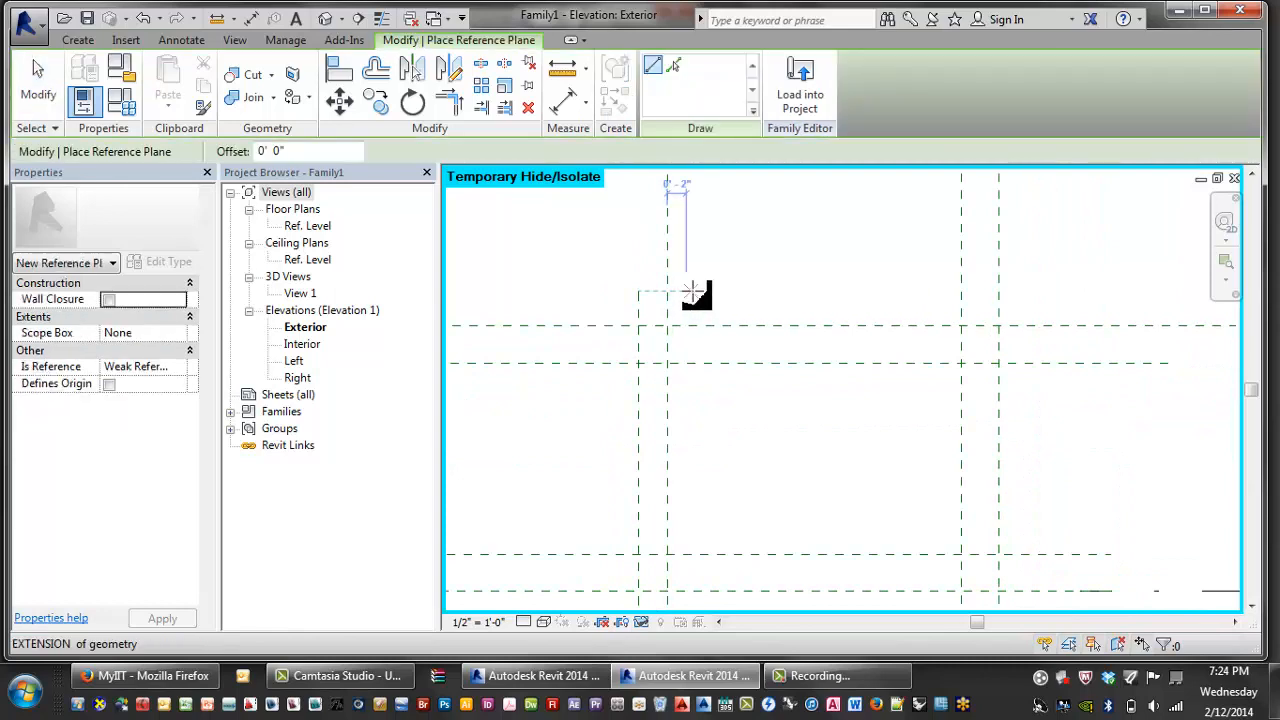
# - Draw a vertical reference plane between the two central planes
pyautogui.click(694, 317)
pyautogui.click(694, 555)
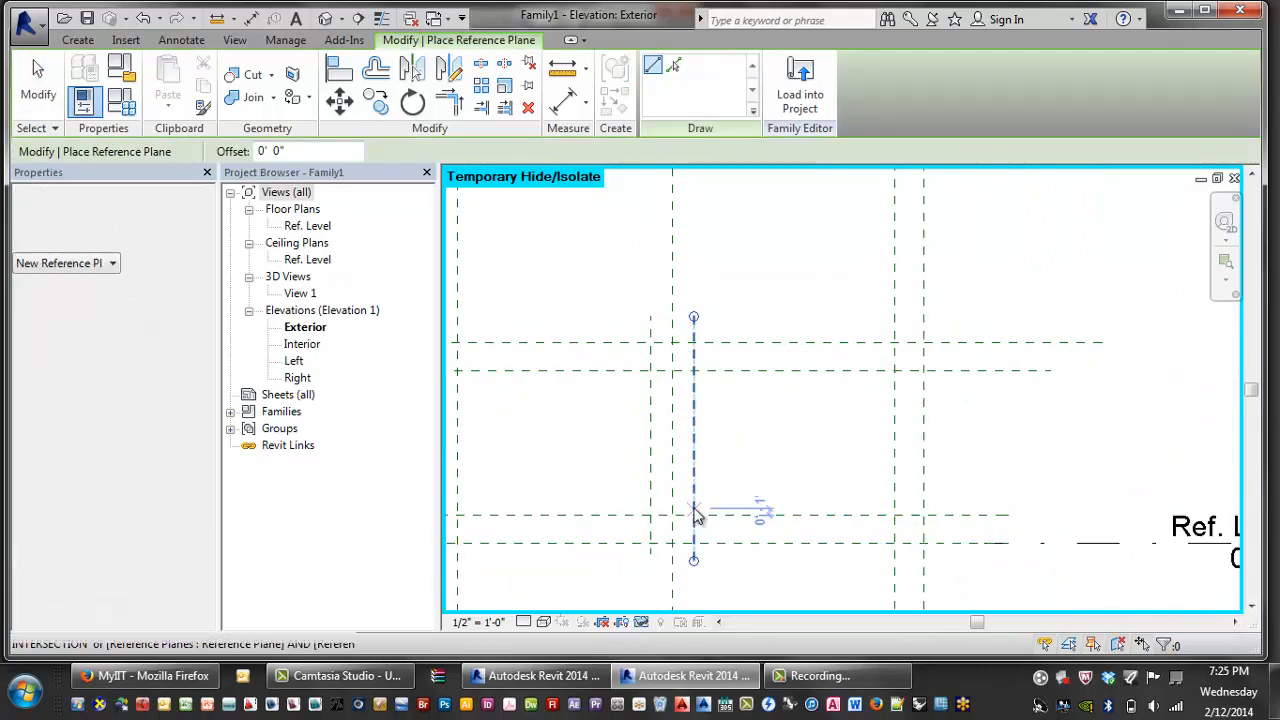
pyautogui.press('Escape')
pyautogui.press('Escape')
# - Dimension the three central planes and make them equally spaced with EQ
pyautogui.press('d')
pyautogui.press('i')
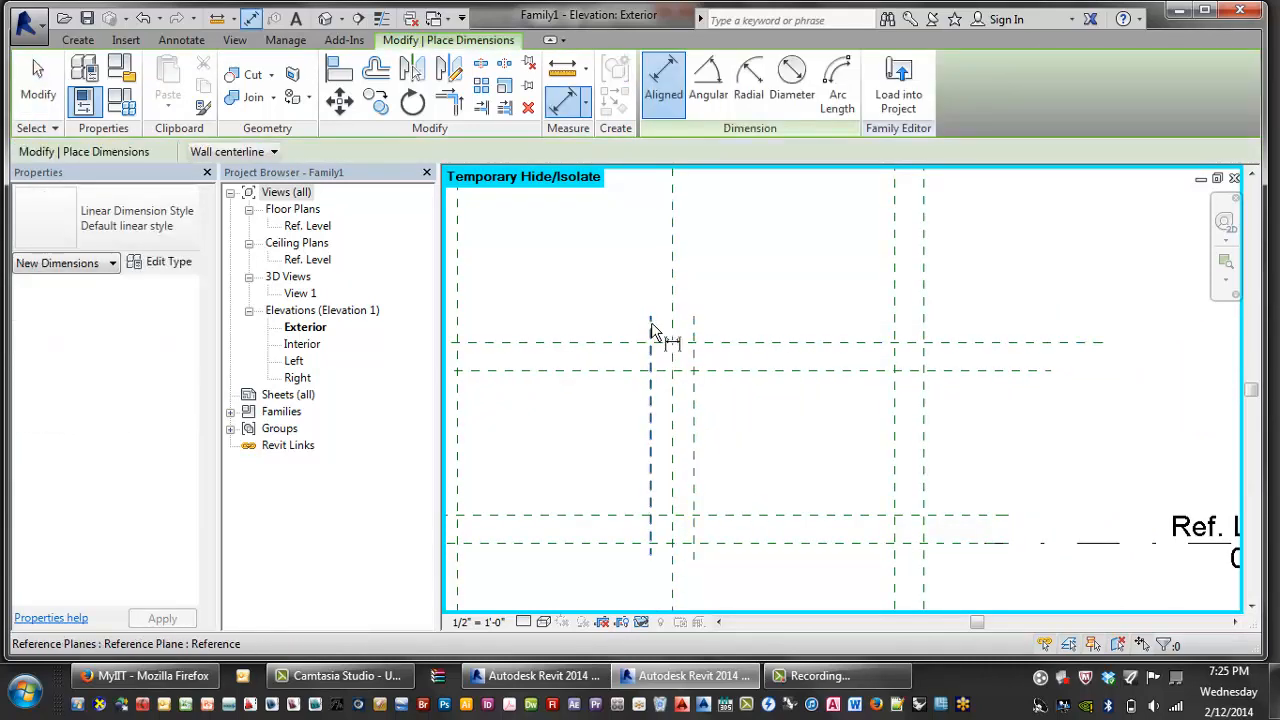
pyautogui.click(651, 336)
pyautogui.click(695, 336)
pyautogui.click(712, 288)
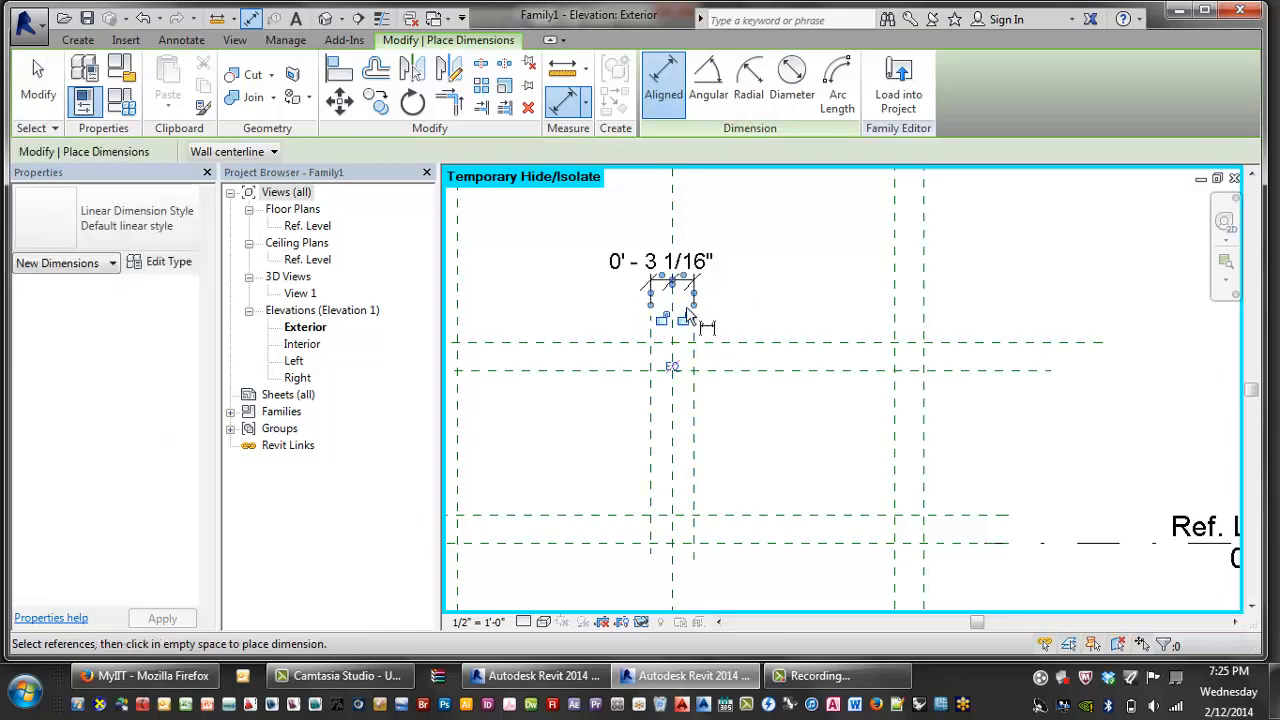
pyautogui.click(672, 366)
# - Add a 0'-6 1/8" dimension across the two outer central planes
pyautogui.moveTo(662, 519); pyautogui.dragTo(672, 443, button='middle')
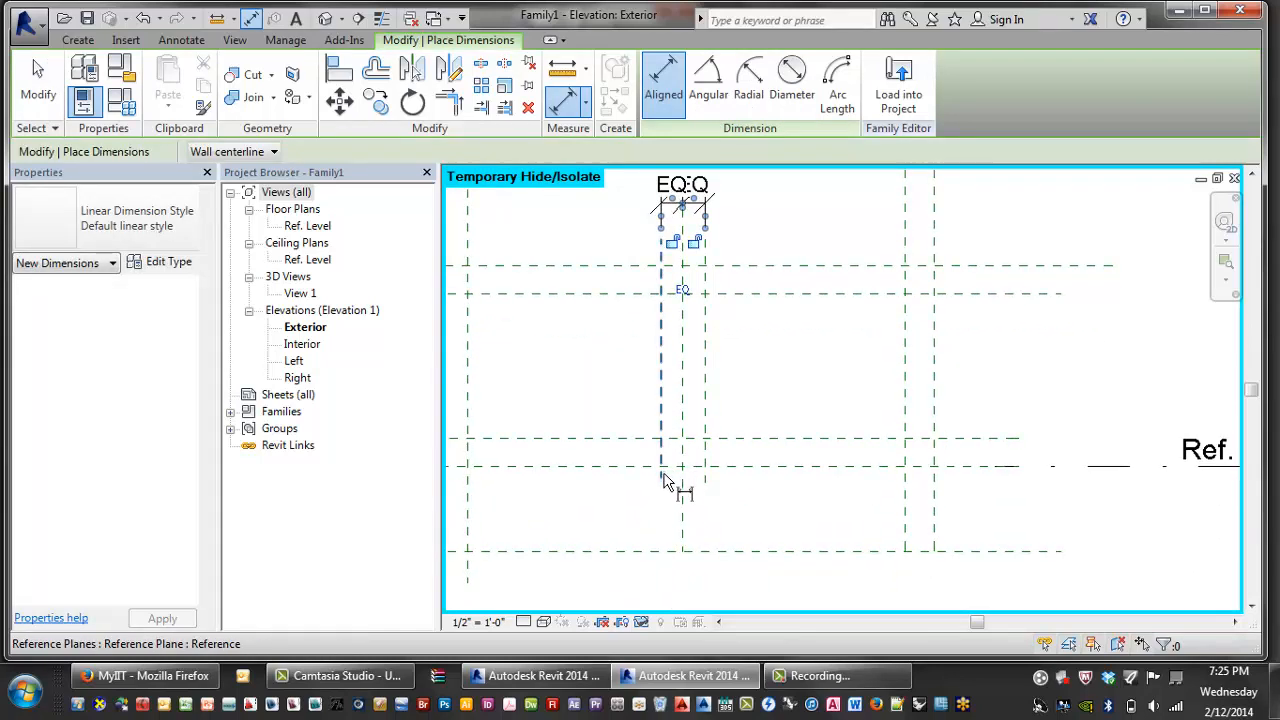
pyautogui.click(662, 474)
pyautogui.click(705, 478)
pyautogui.click(716, 526)
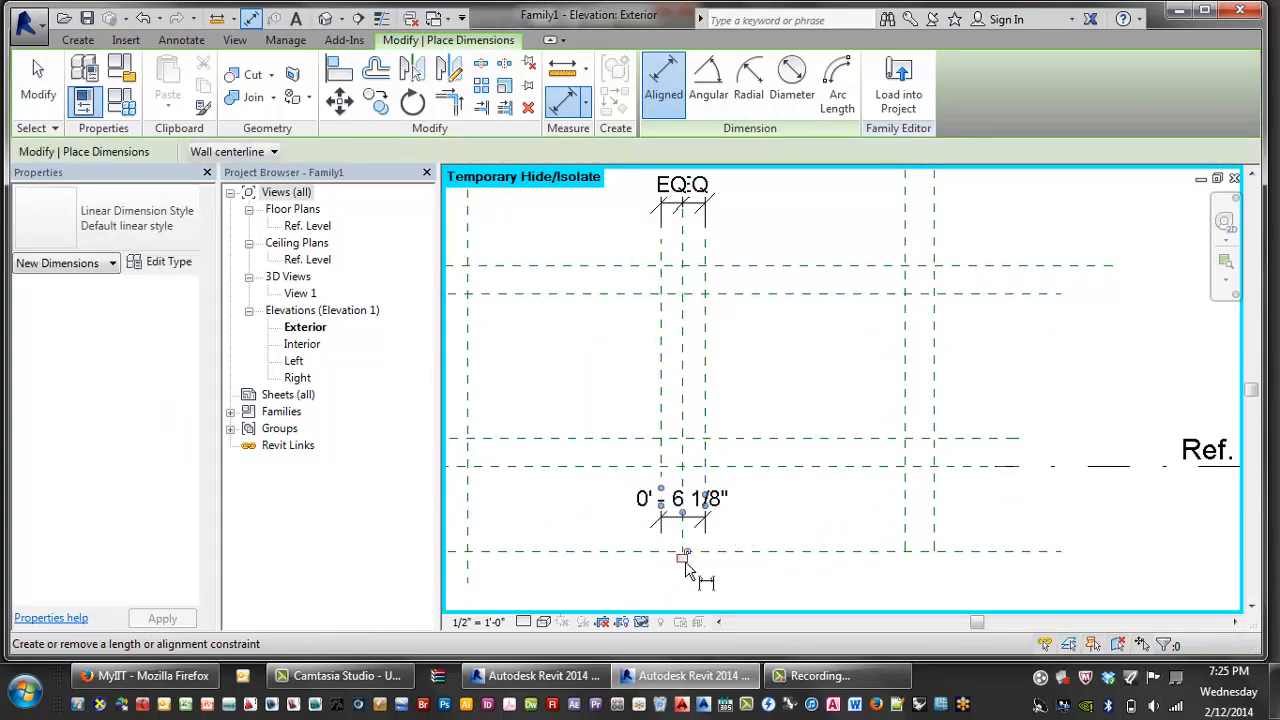
pyautogui.moveTo(778, 470); pyautogui.dragTo(857, 487, button='middle')
pyautogui.press('Escape')
pyautogui.press('Escape')
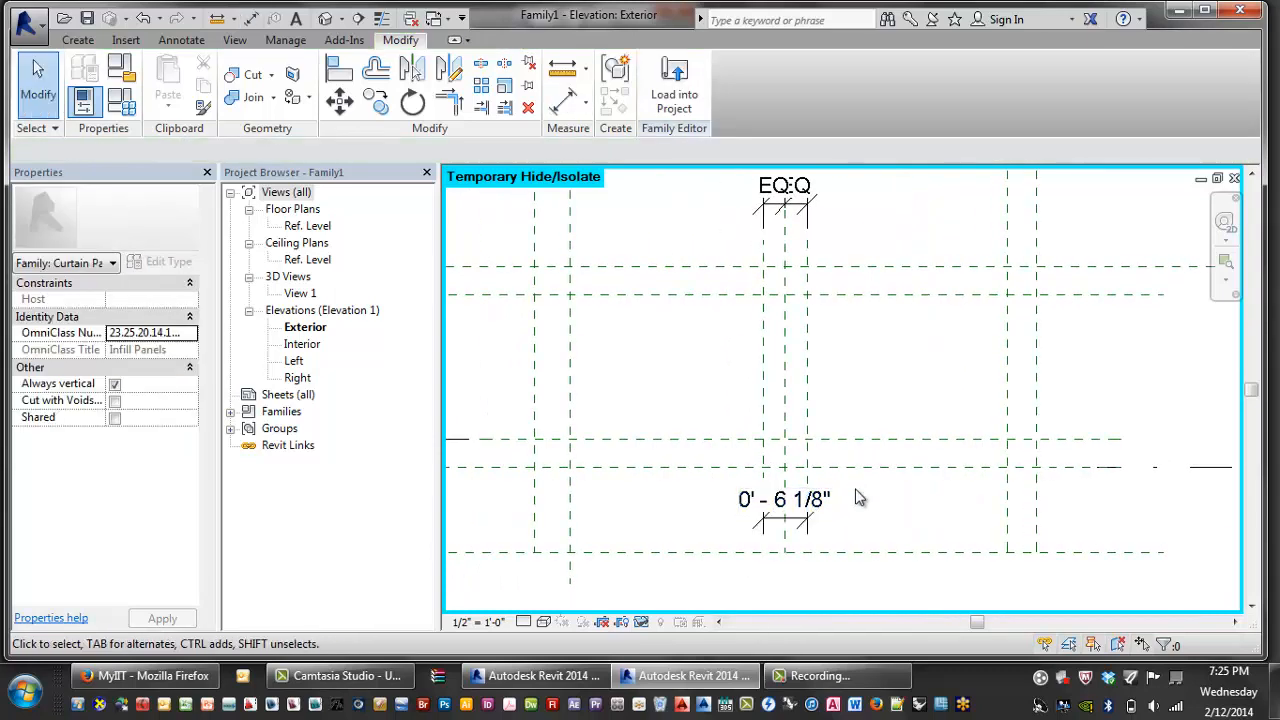
pyautogui.scroll(-3, 830, 480)
# - Dimension the horizontal plane spacings: 1'-0" at the bottom and 1'-1 27/32" at the top
pyautogui.press('d')
pyautogui.press('i')
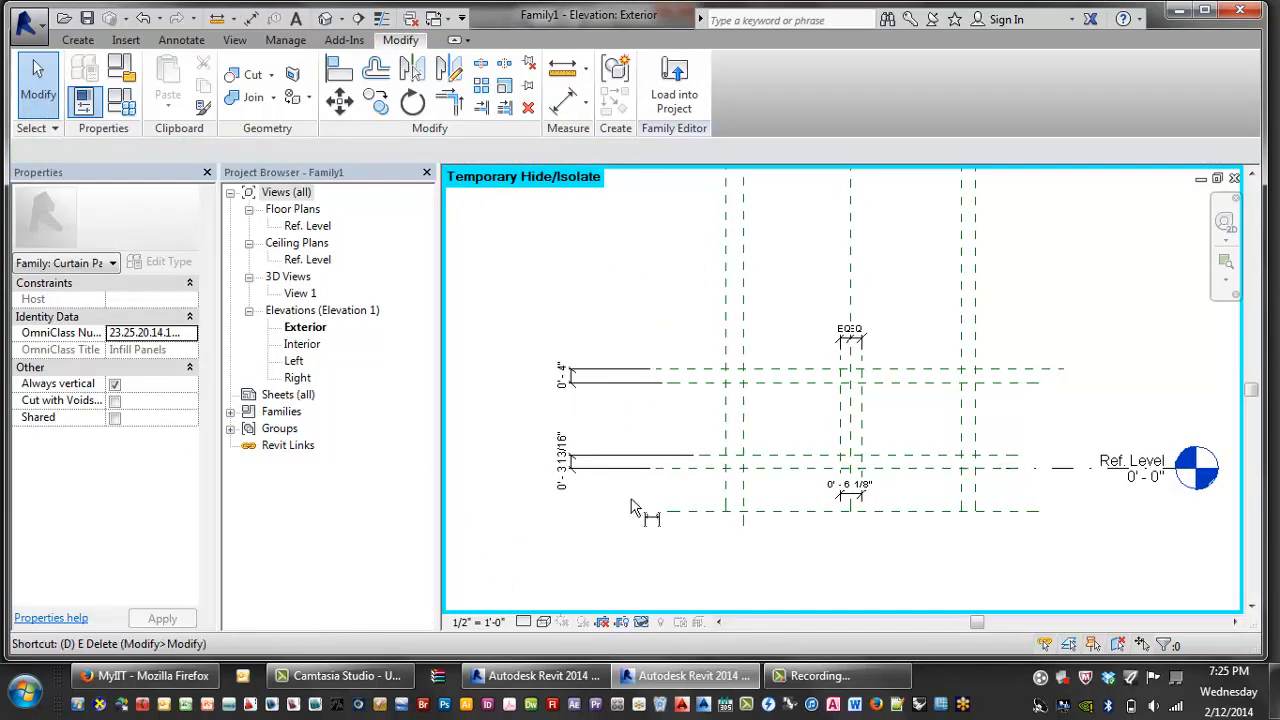
pyautogui.click(702, 512)
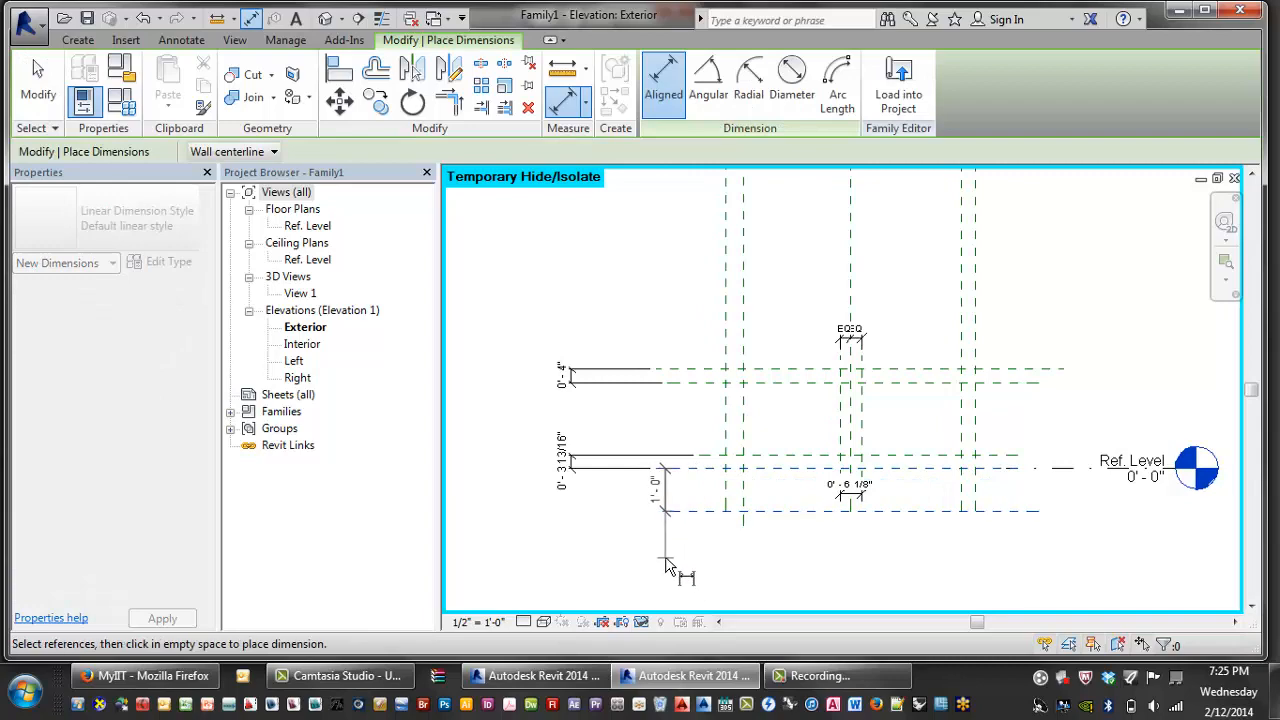
pyautogui.click(666, 561)
pyautogui.moveTo(705, 515); pyautogui.dragTo(677, 581, button='middle')
pyautogui.scroll(-2, 677, 581)
pyautogui.scroll(2, 687, 341)
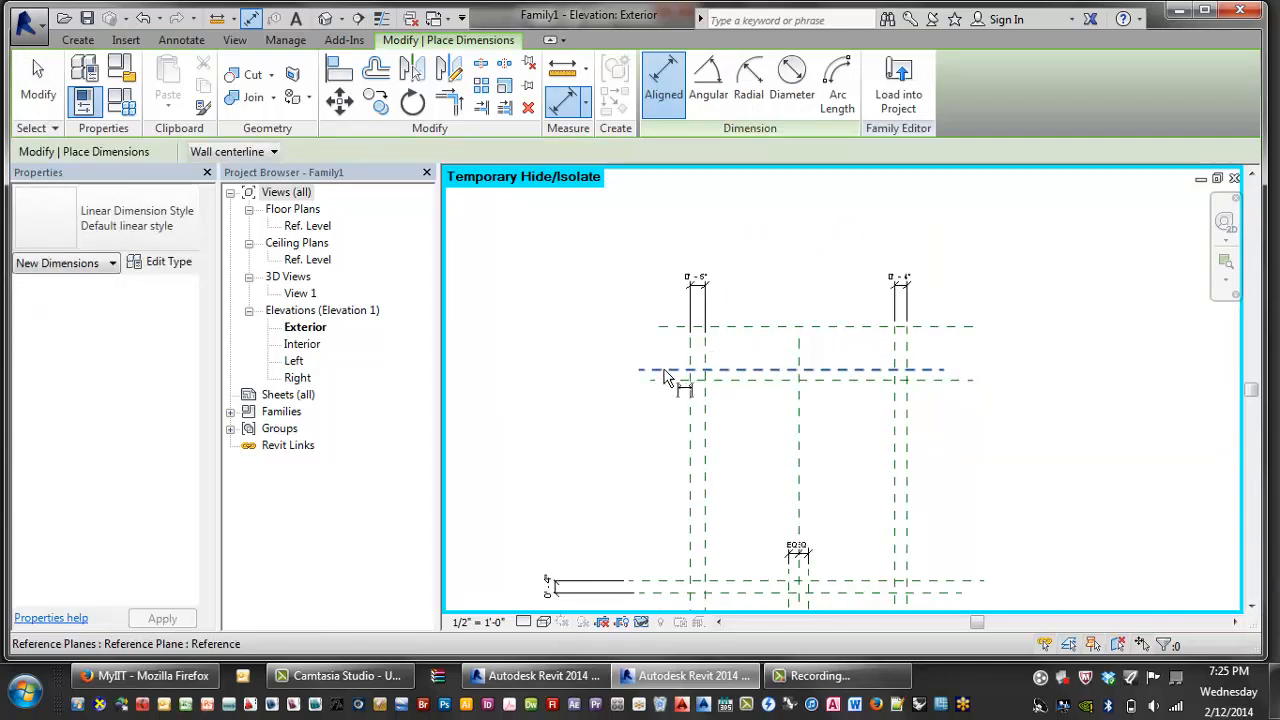
pyautogui.click(663, 370)
pyautogui.click(668, 328)
pyautogui.click(620, 331)
pyautogui.moveTo(694, 334); pyautogui.dragTo(657, 302, button='middle')
pyautogui.scroll(-2, 720, 320)
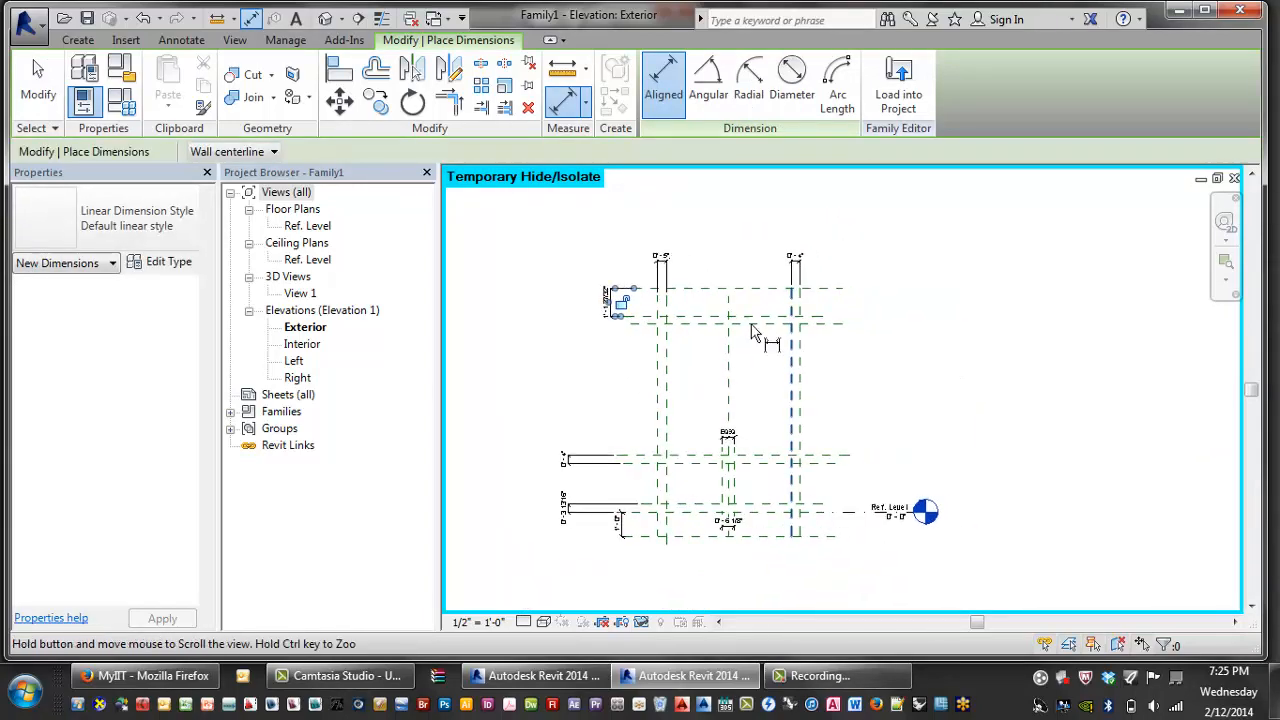
pyautogui.moveTo(754, 333); pyautogui.dragTo(712, 318, button='middle')
pyautogui.press('Escape')
pyautogui.moveTo(868, 383); pyautogui.dragTo(869, 383, button='middle')
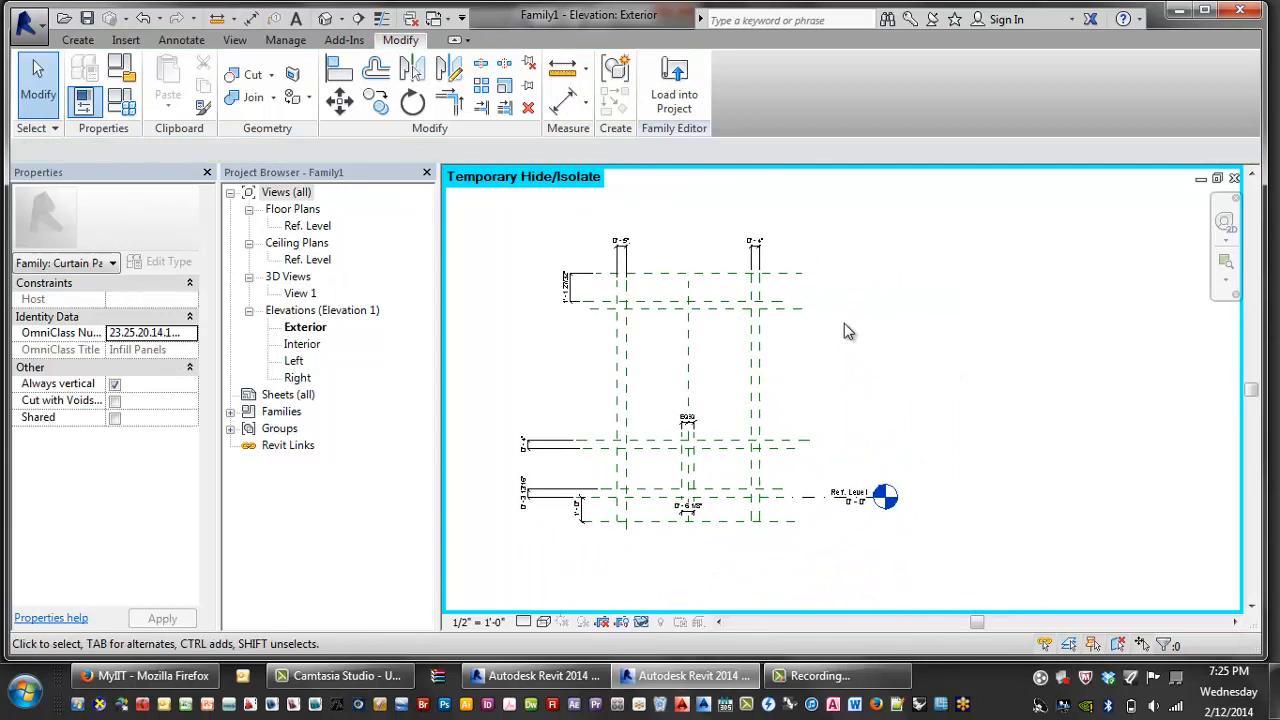
# - Move the 0'-6 1/8" dimension label up beside the EQ dimension
pyautogui.press('d')
pyautogui.press('i')
pyautogui.scroll(1, 790, 300)
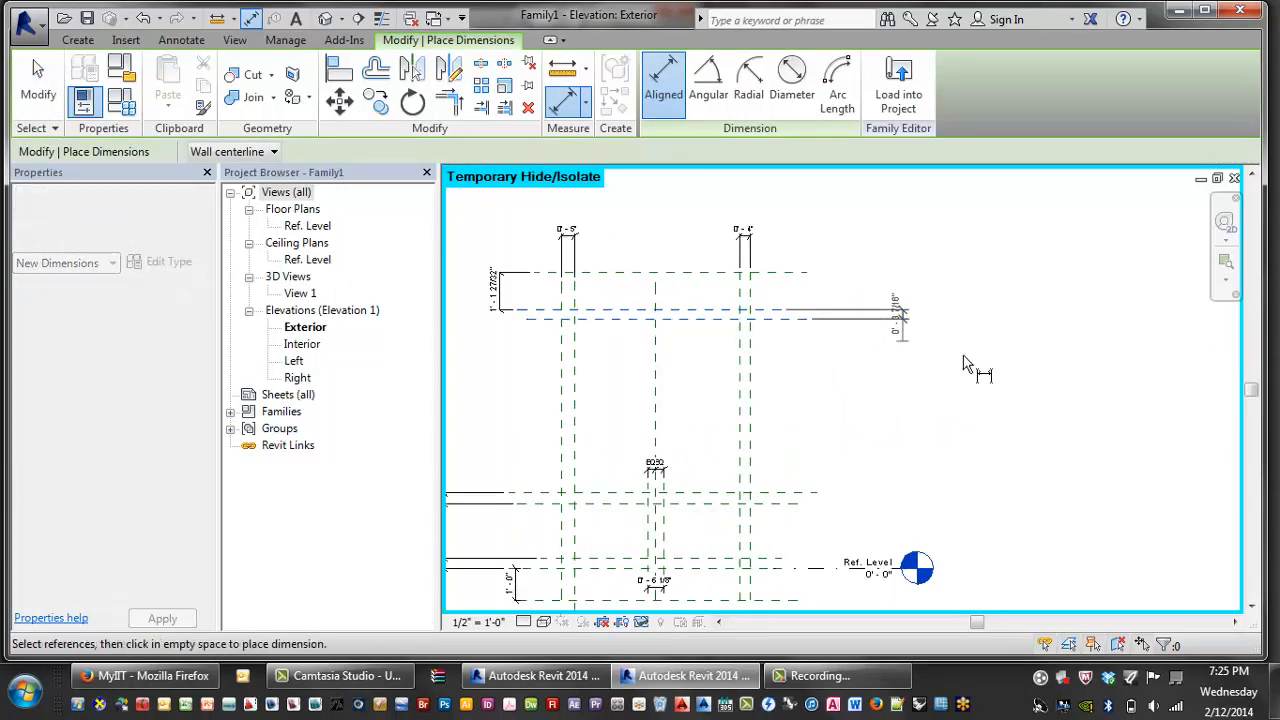
pyautogui.scroll(-2, 945, 372)
pyautogui.press('Escape')
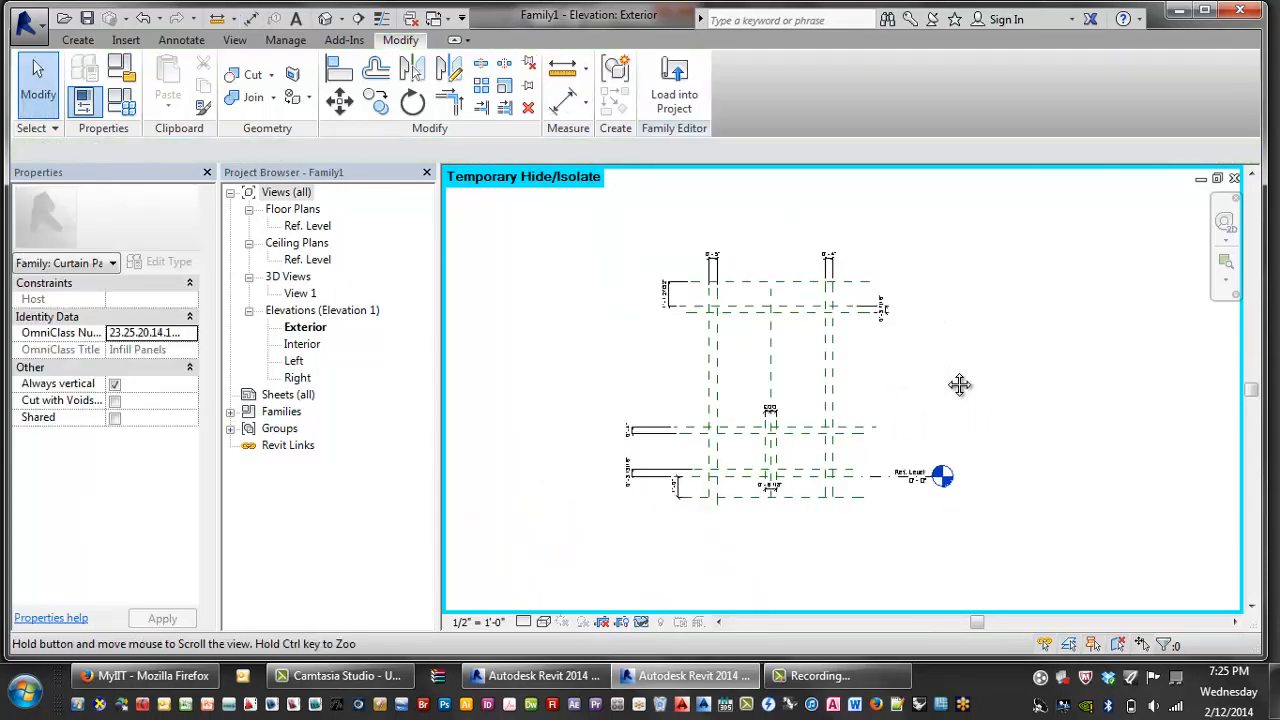
pyautogui.scroll(5, 930, 385)
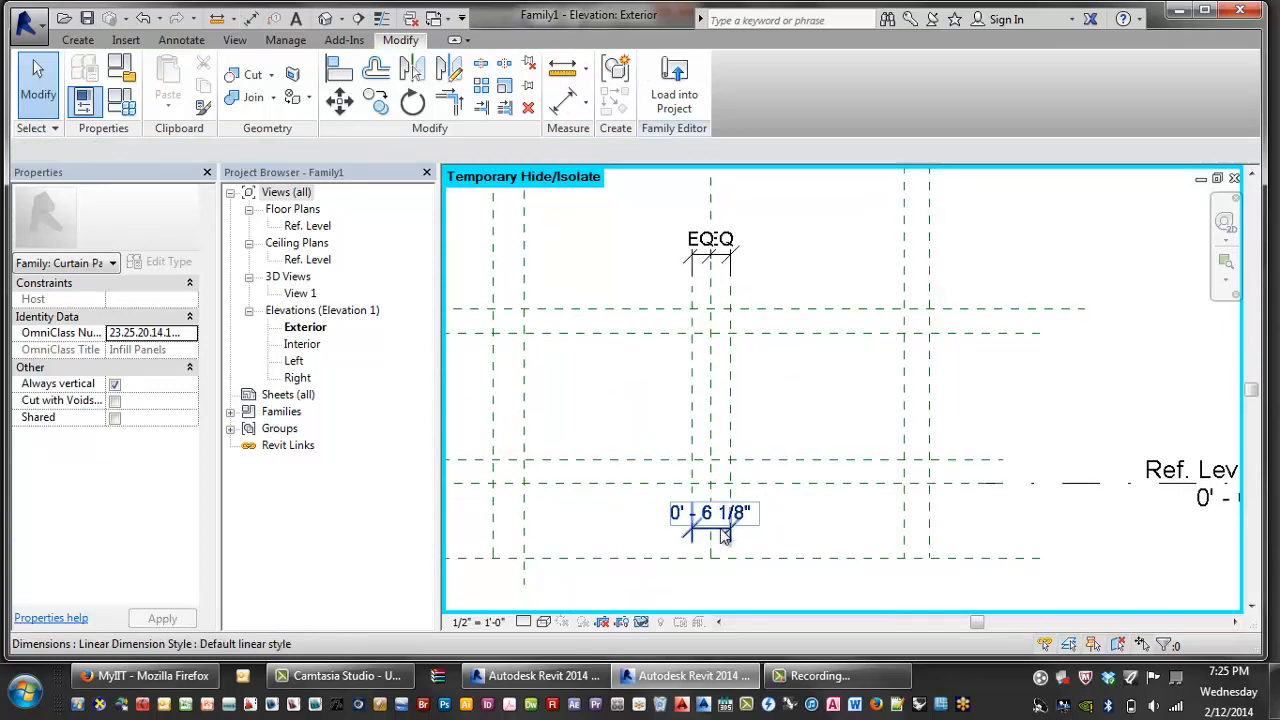
pyautogui.click(720, 524)
pyautogui.moveTo(724, 528); pyautogui.dragTo(766, 205)
pyautogui.press('Escape')
pyautogui.scroll(-2, 785, 383)
pyautogui.scroll(-2, 785, 383)
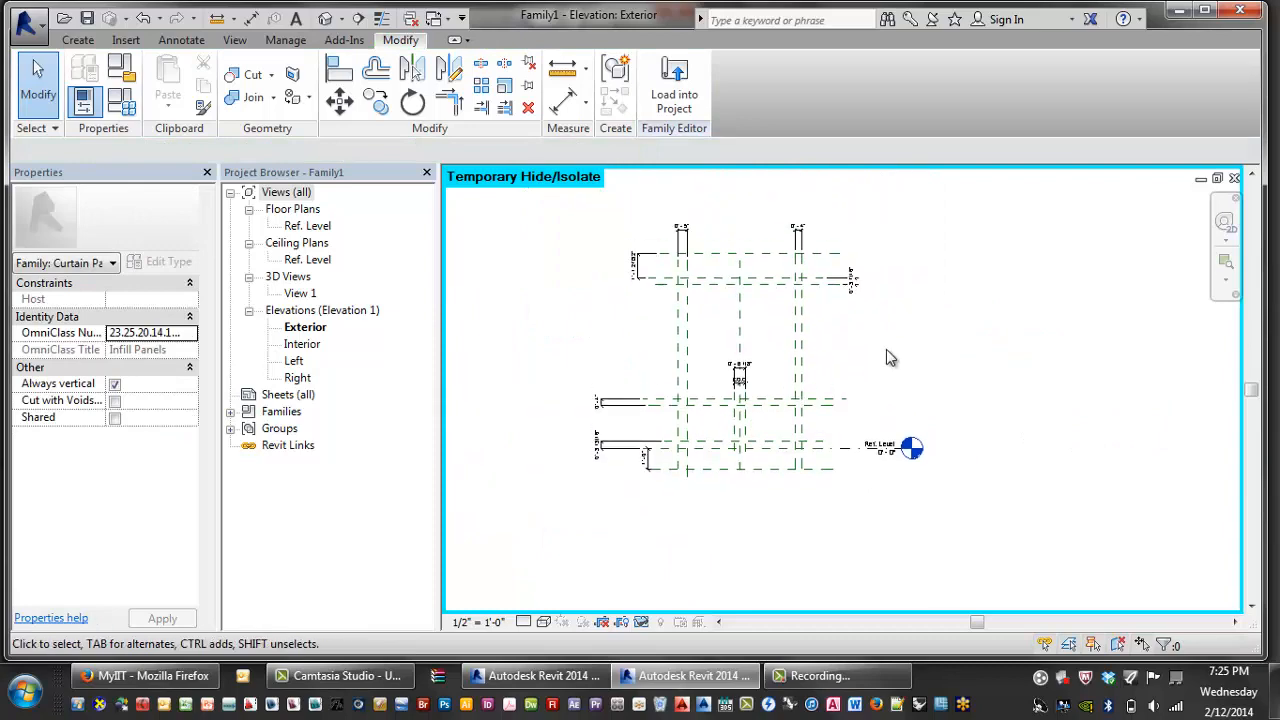
pyautogui.click(122, 104)
# - Add Mullion Thickness and Slab Edge Bottom Width length parameters in Family Types
pyautogui.moveTo(350, 153); pyautogui.dragTo(358, 50)
pyautogui.click(515, 273)
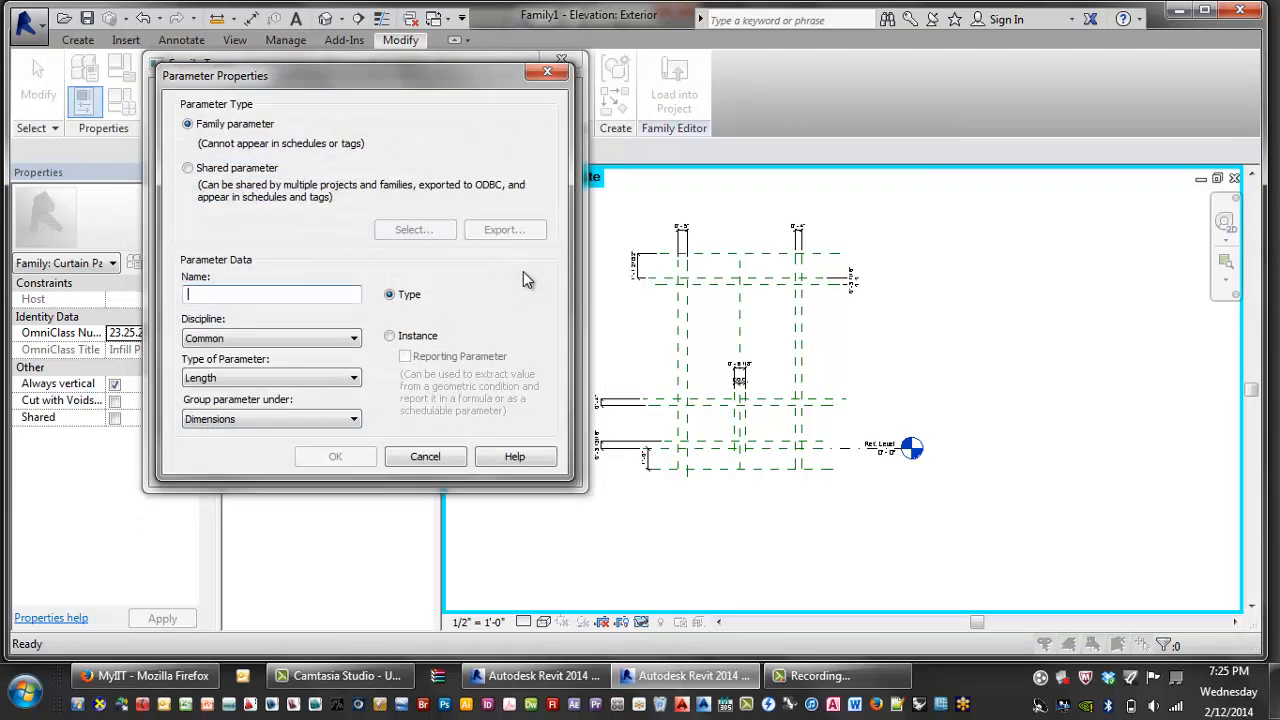
pyautogui.write('Mullion Thickness')
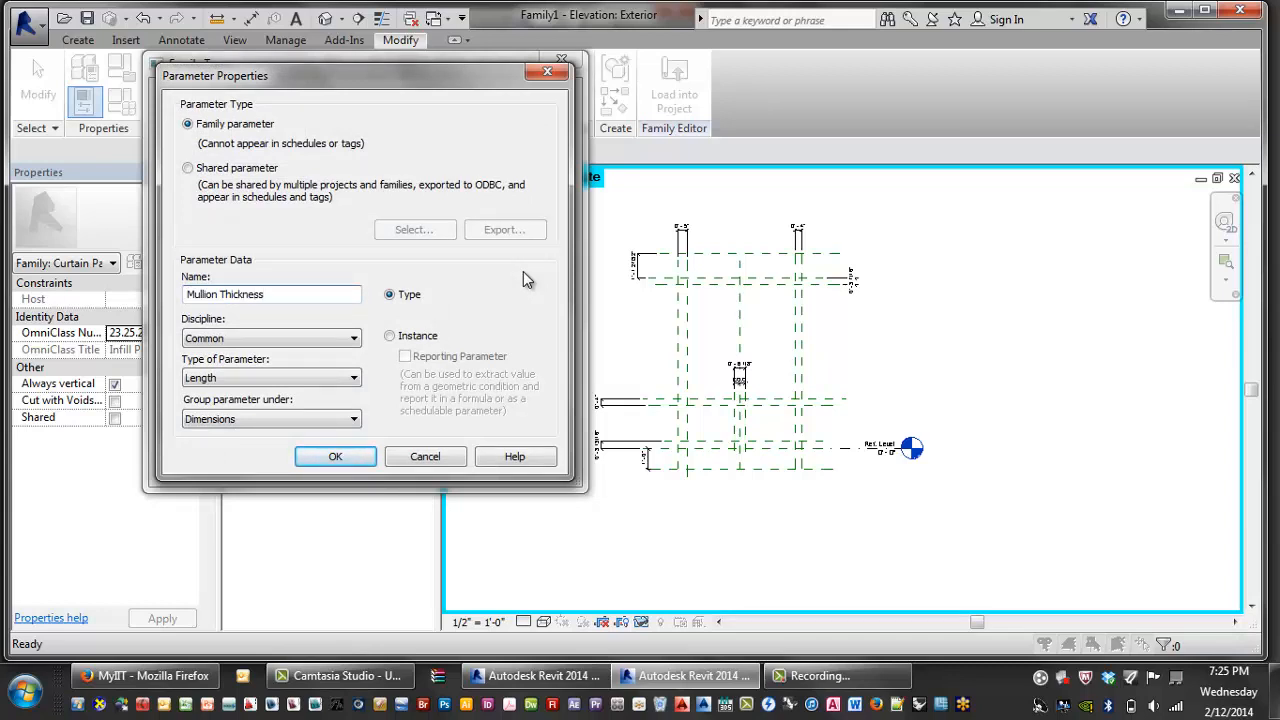
pyautogui.press('Return')
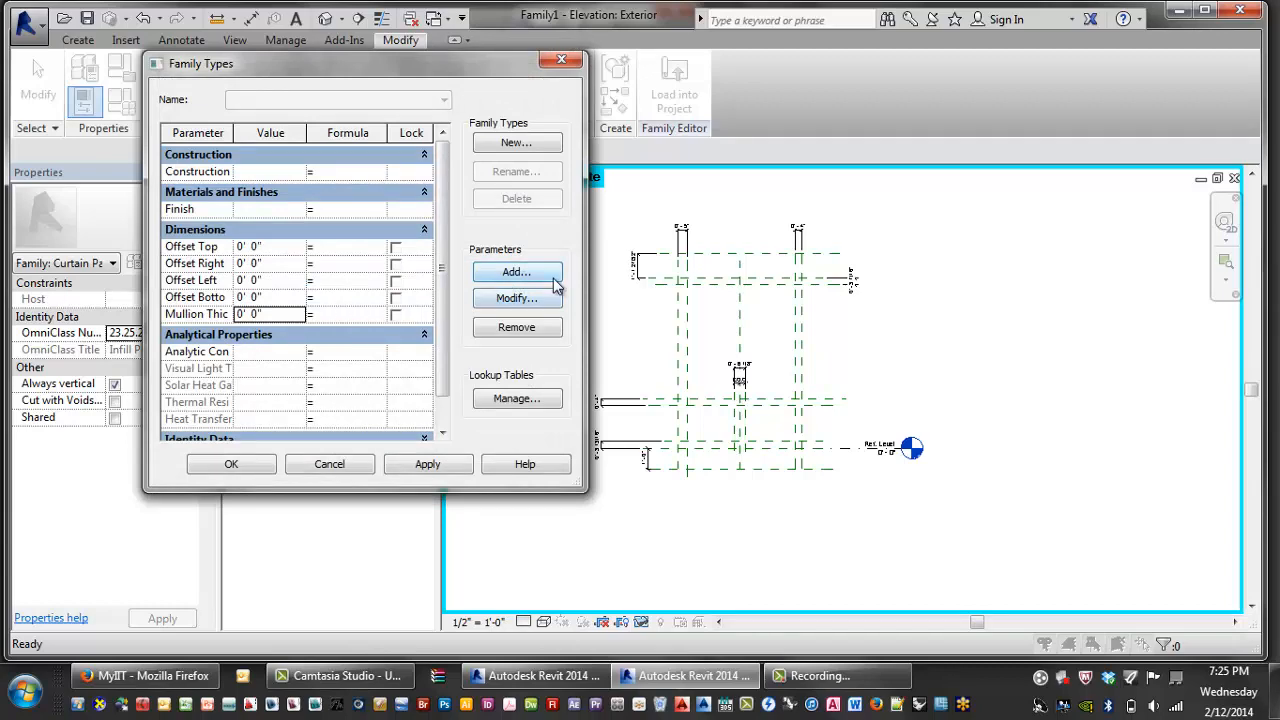
pyautogui.click(530, 275)
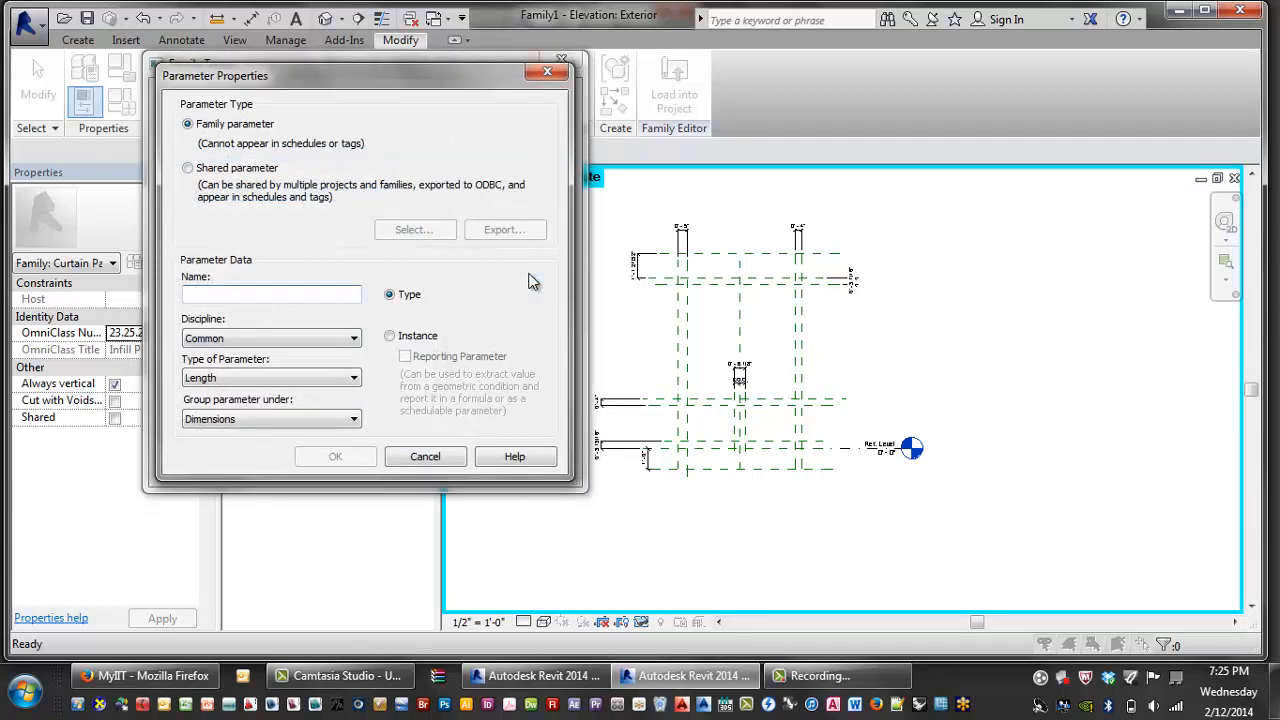
pyautogui.write('Slab Edge Bottom Width')
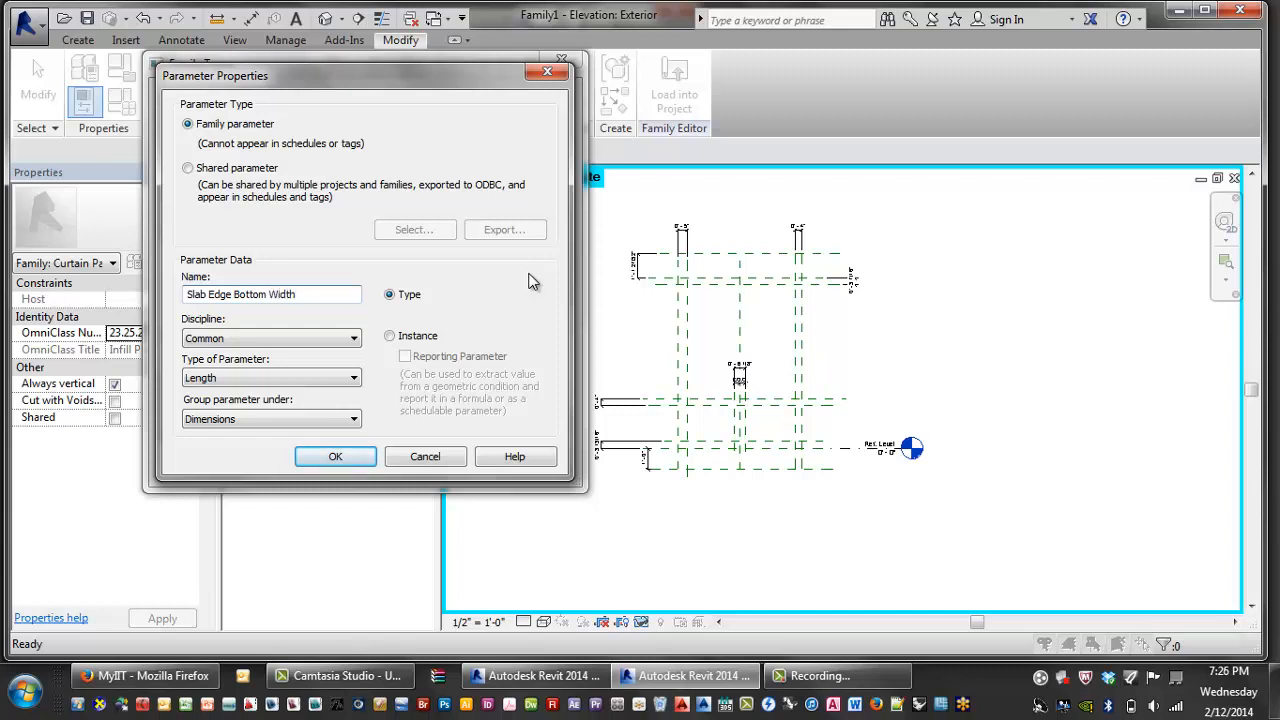
pyautogui.press('Return')
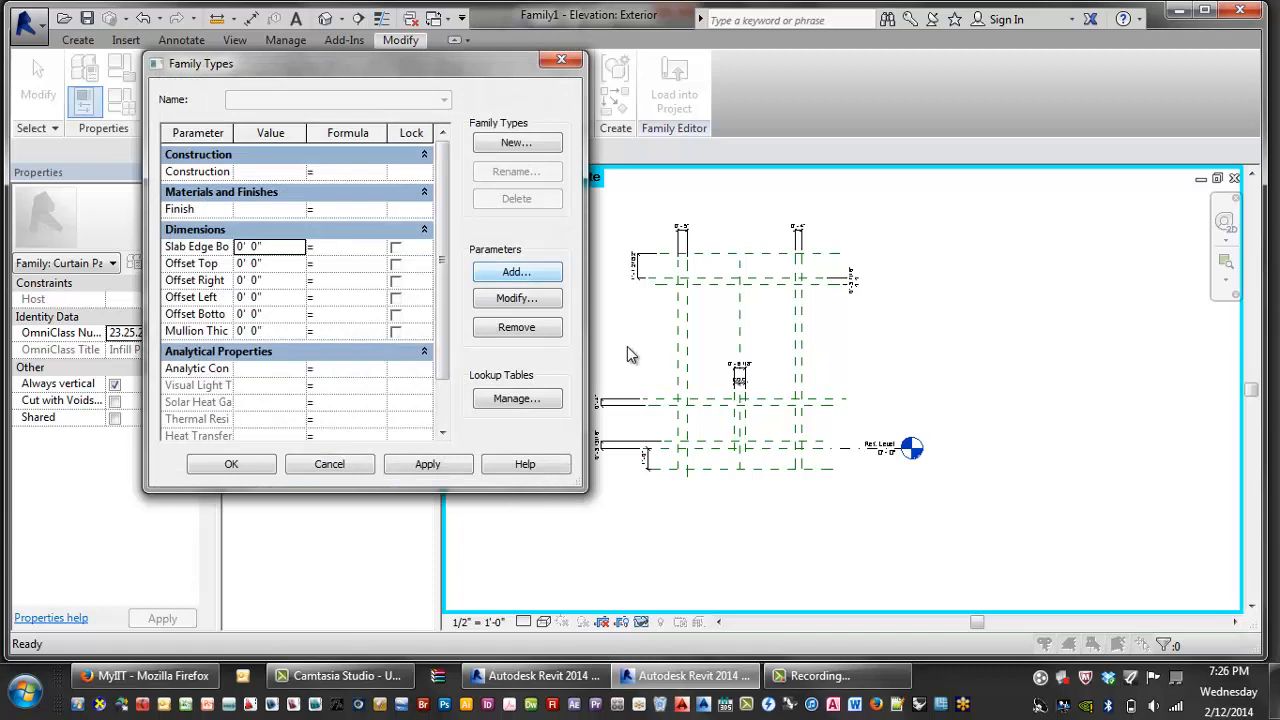
# - Add Slab Edge Top Width and inner mullion Height parameters, then apply and close
pyautogui.click(516, 272)
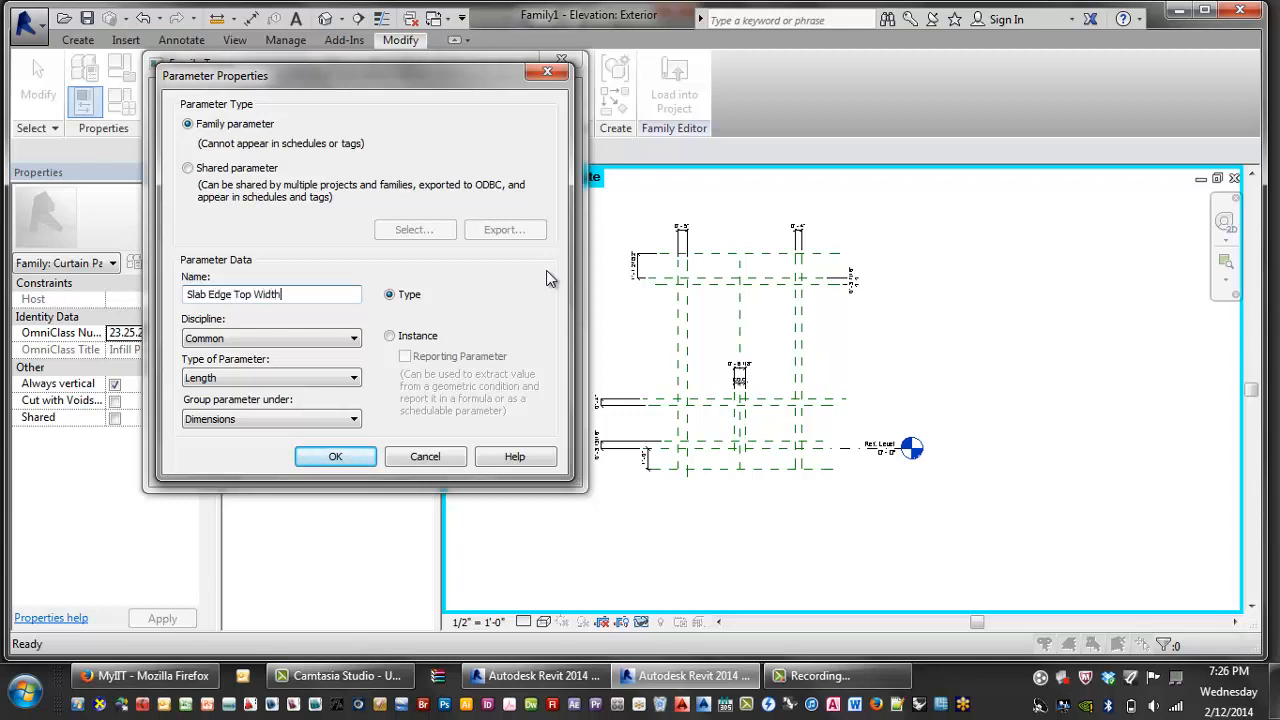
pyautogui.press('Return')
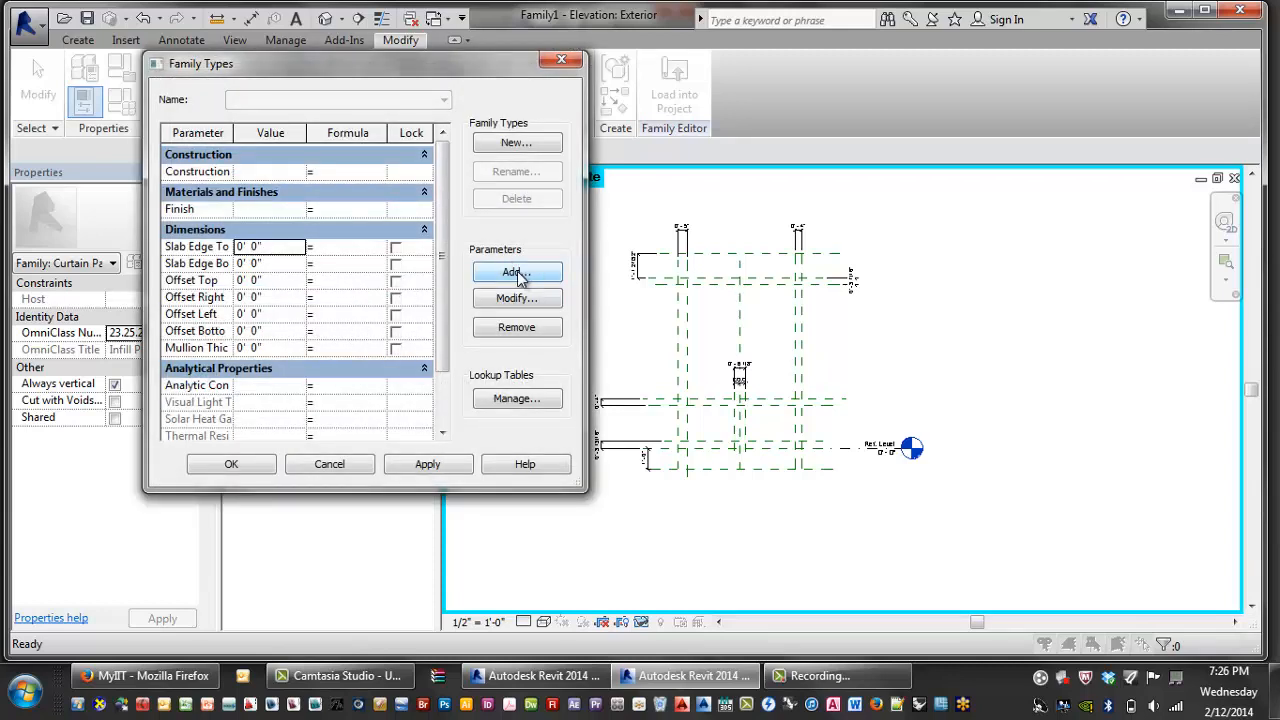
pyautogui.moveTo(346, 70); pyautogui.dragTo(368, 20)
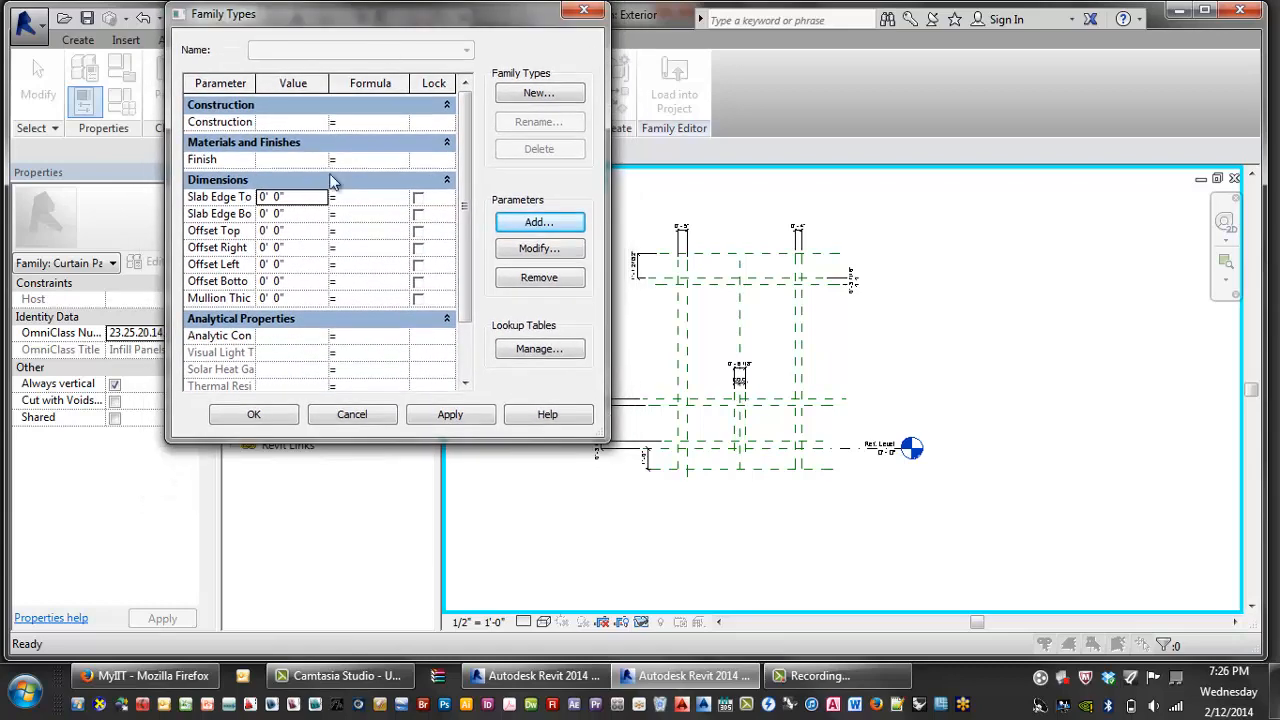
pyautogui.click(528, 228)
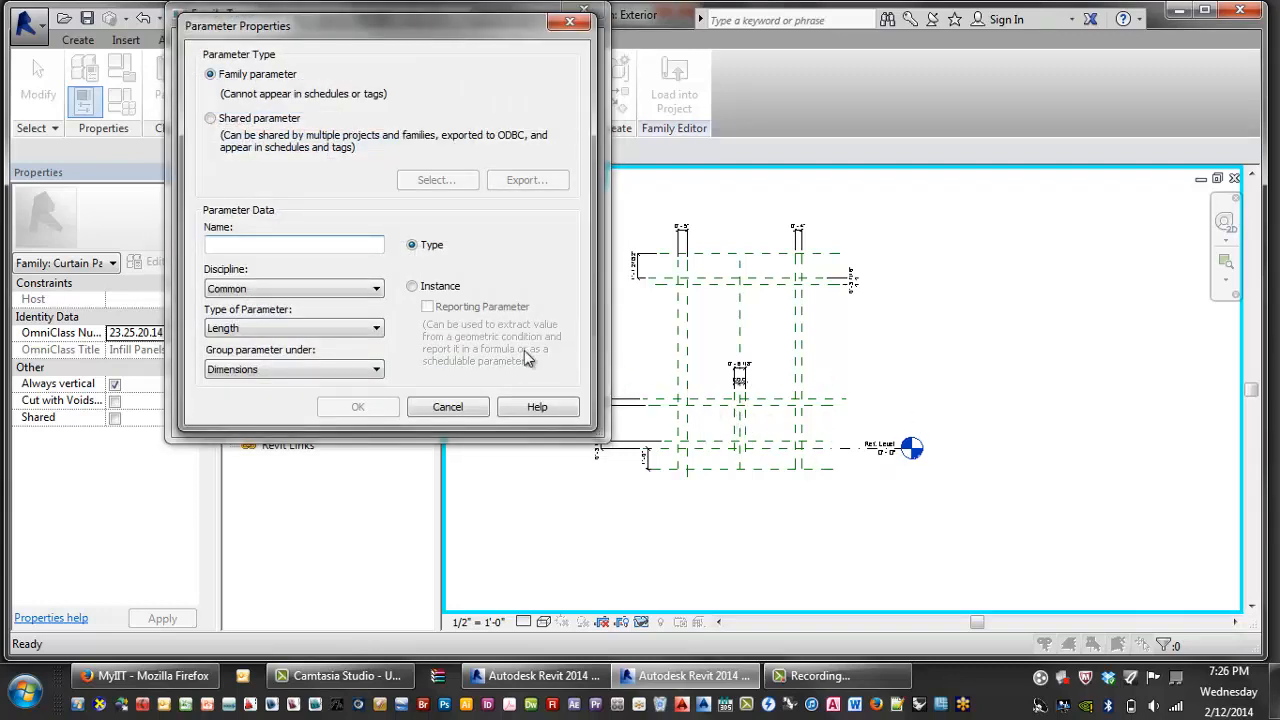
pyautogui.write('Height Of Inner Mullion')
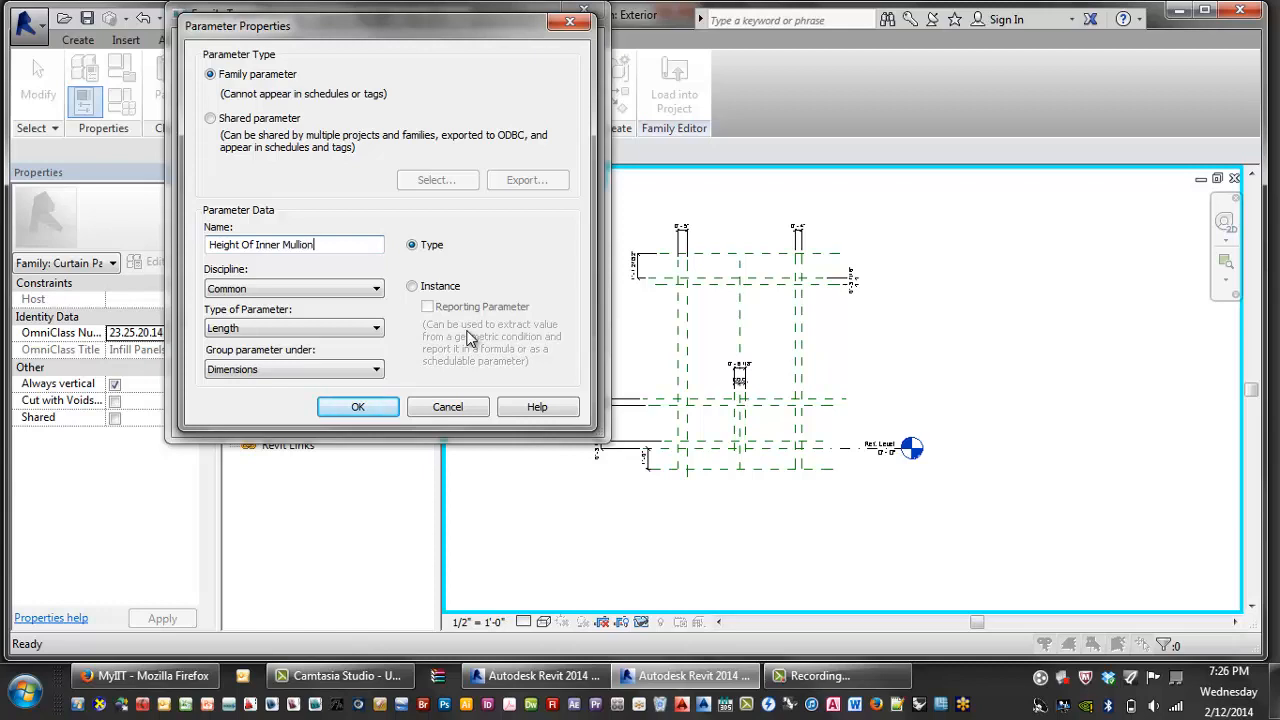
pyautogui.press('Return')
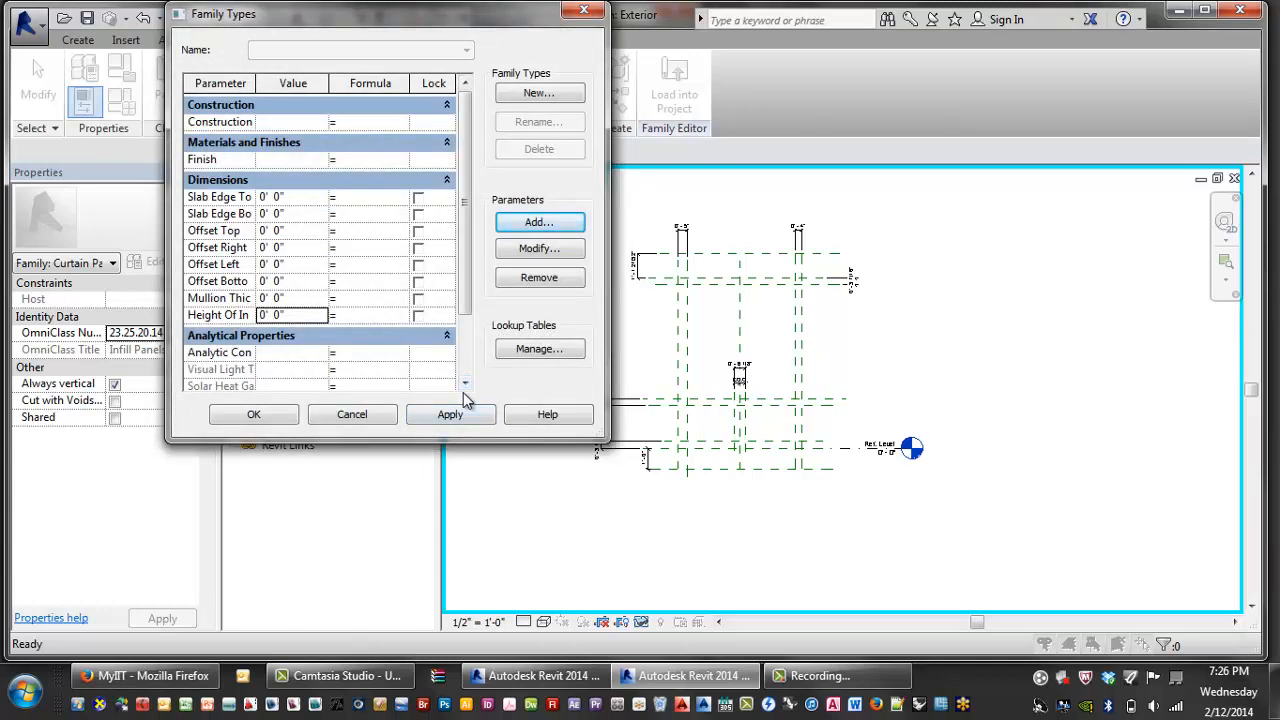
pyautogui.scroll(-1, 465, 300)
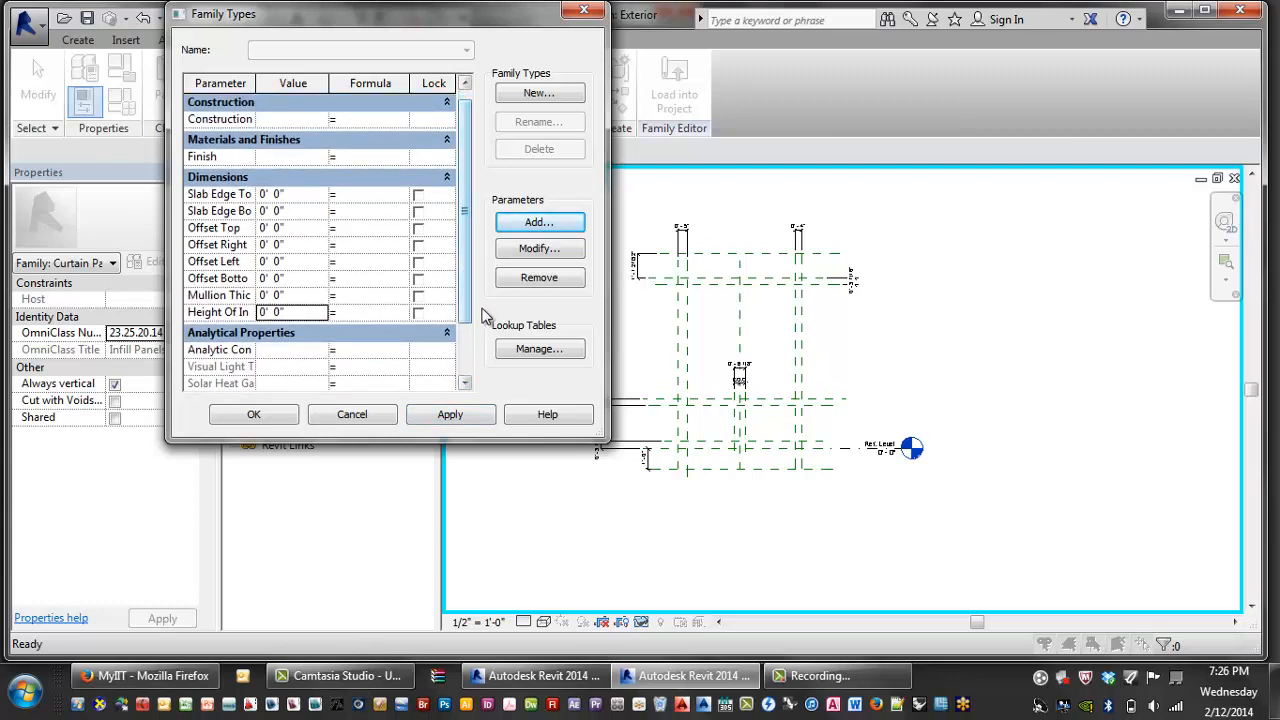
pyautogui.click(449, 414)
pyautogui.click(264, 418)
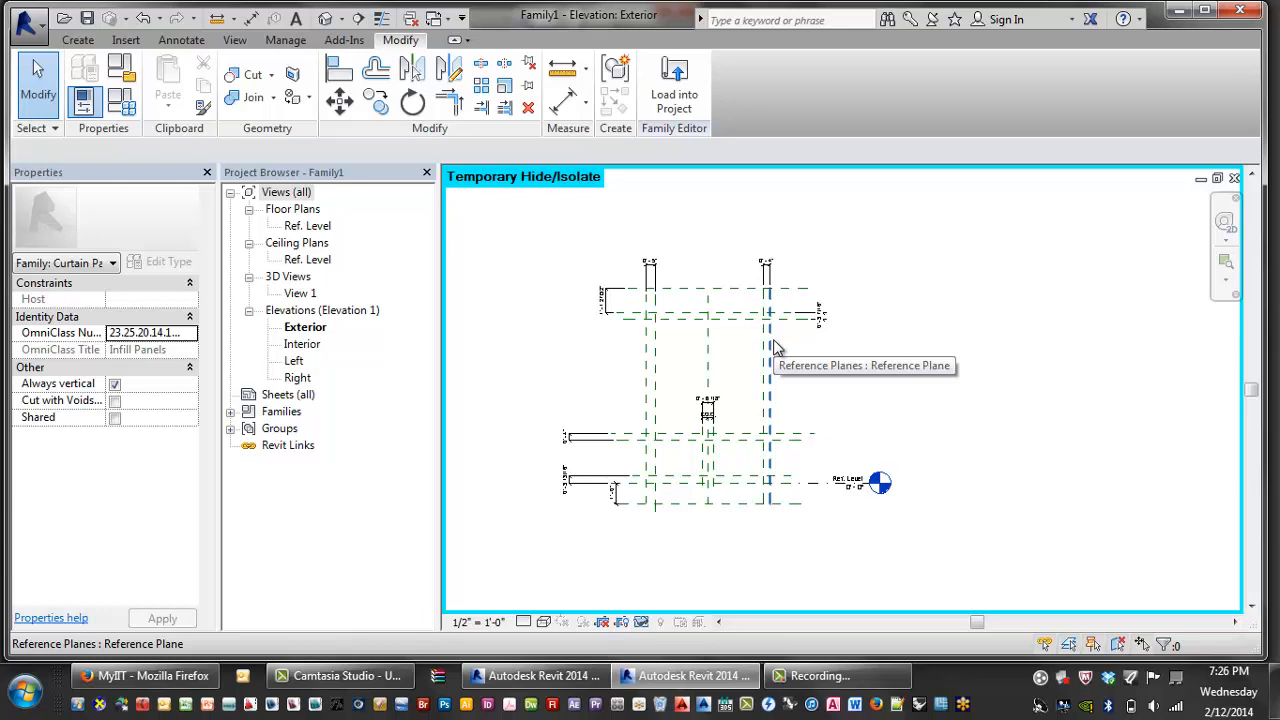
# - Label the top-left, top-right and right vertical frame dimensions Mullion Thickness
pyautogui.scroll(2, 775, 347)
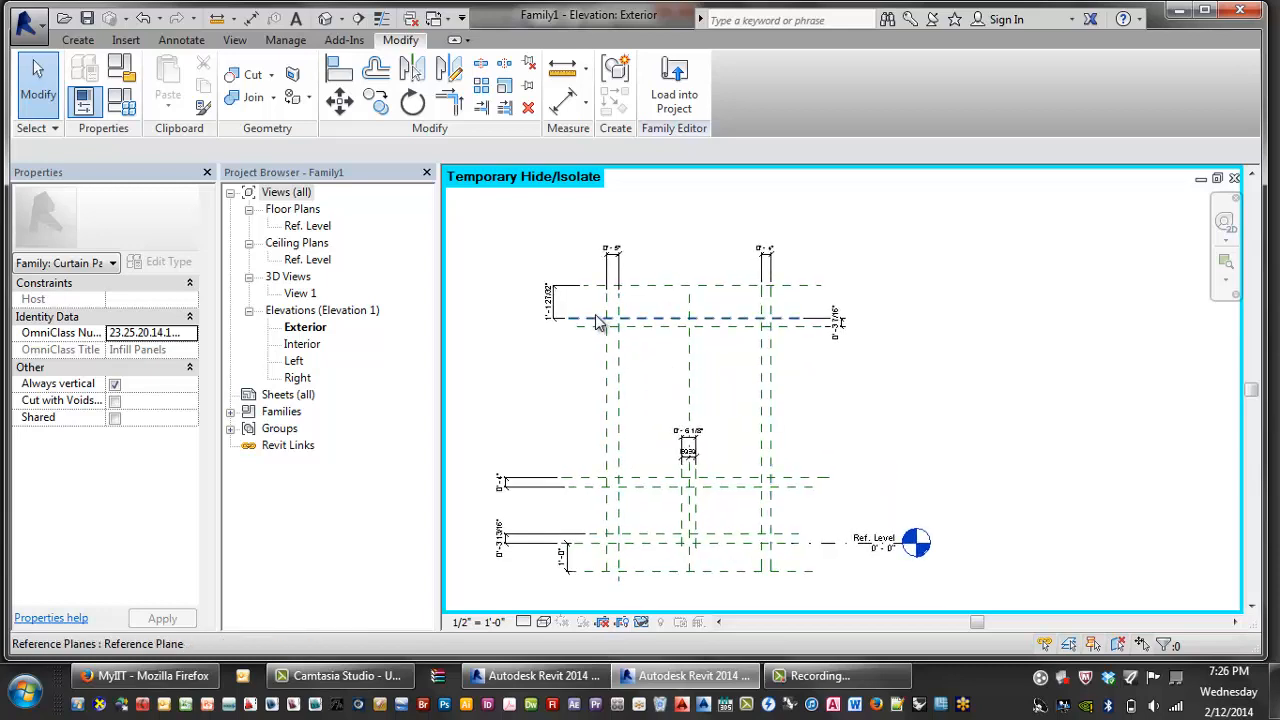
pyautogui.scroll(2, 585, 318)
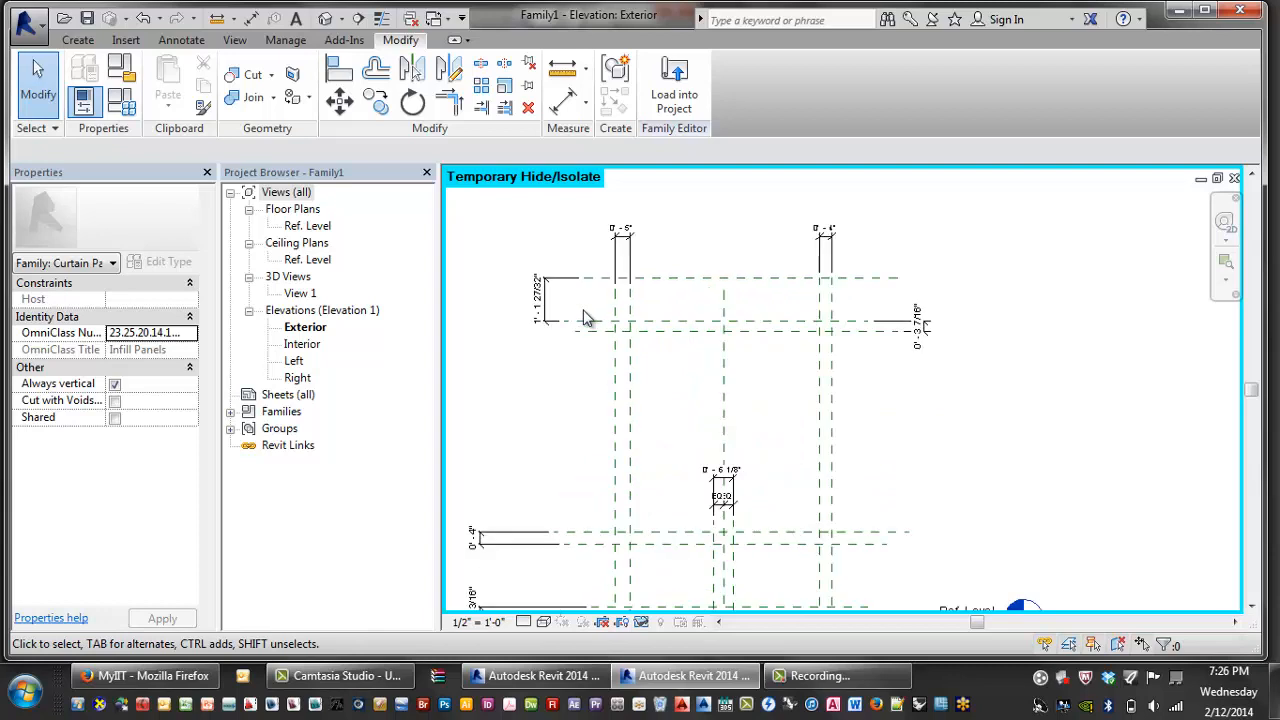
pyautogui.click(621, 248)
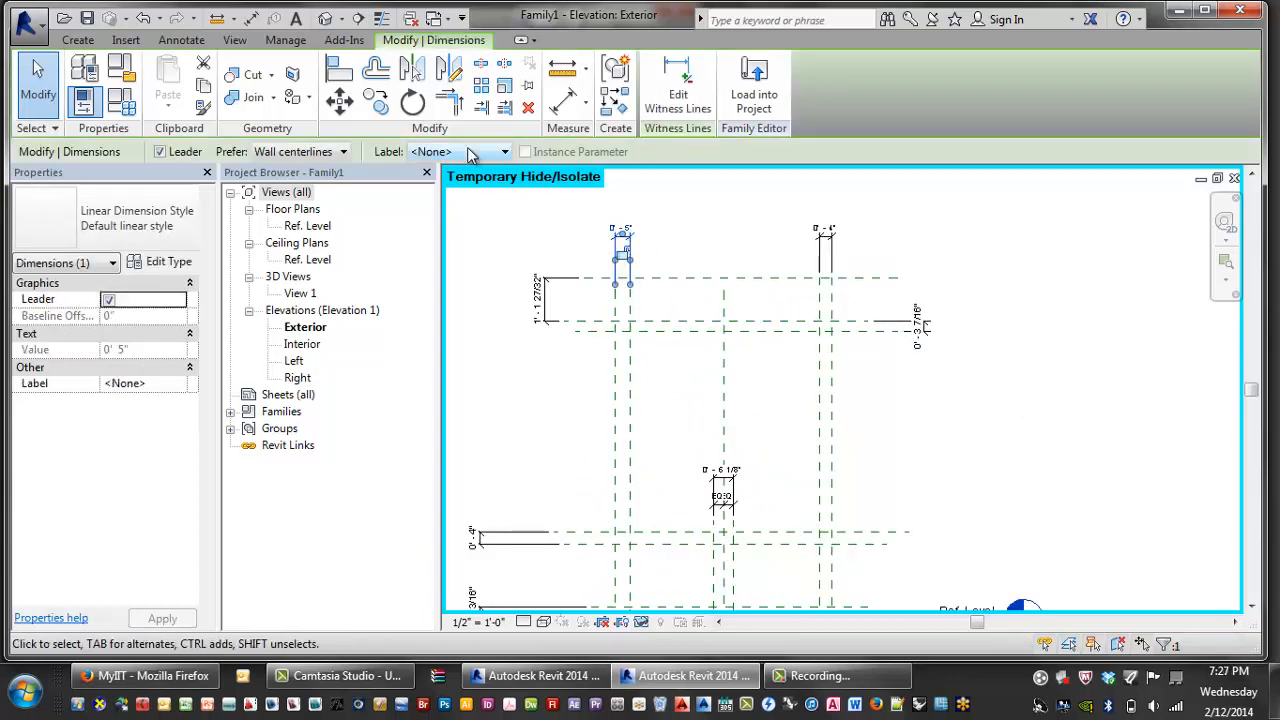
pyautogui.click(471, 152)
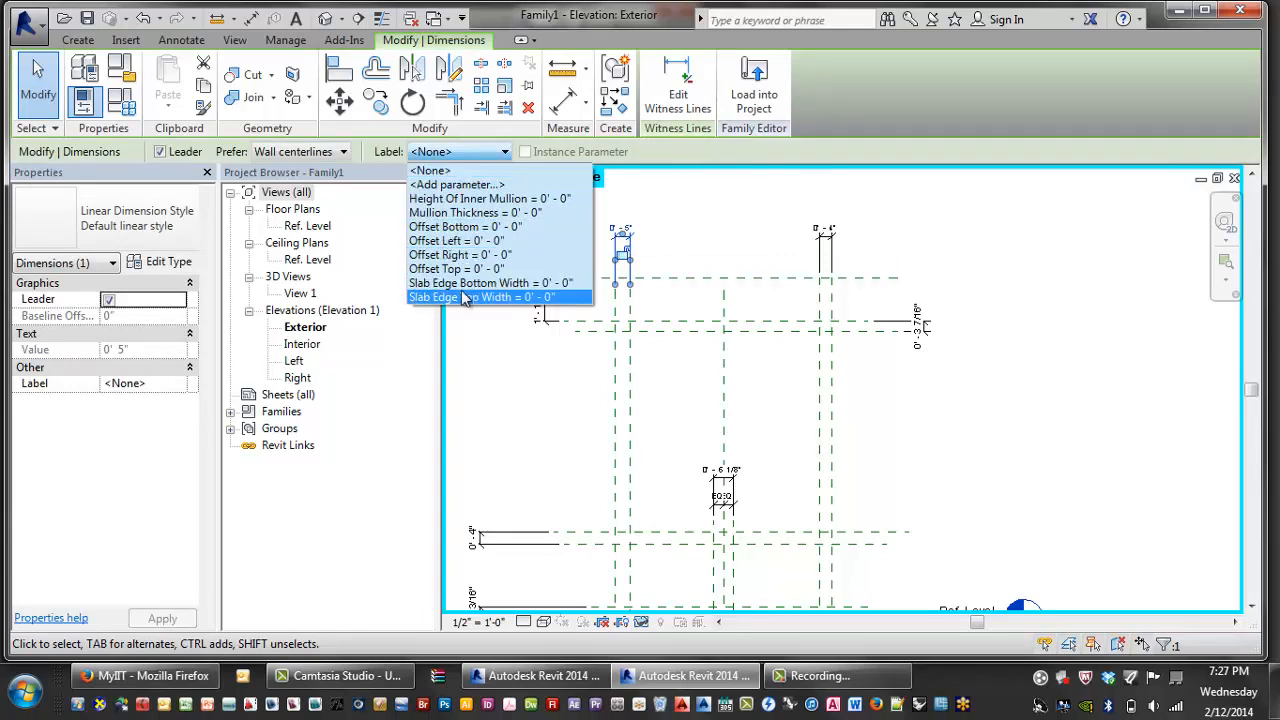
pyautogui.press('Up')
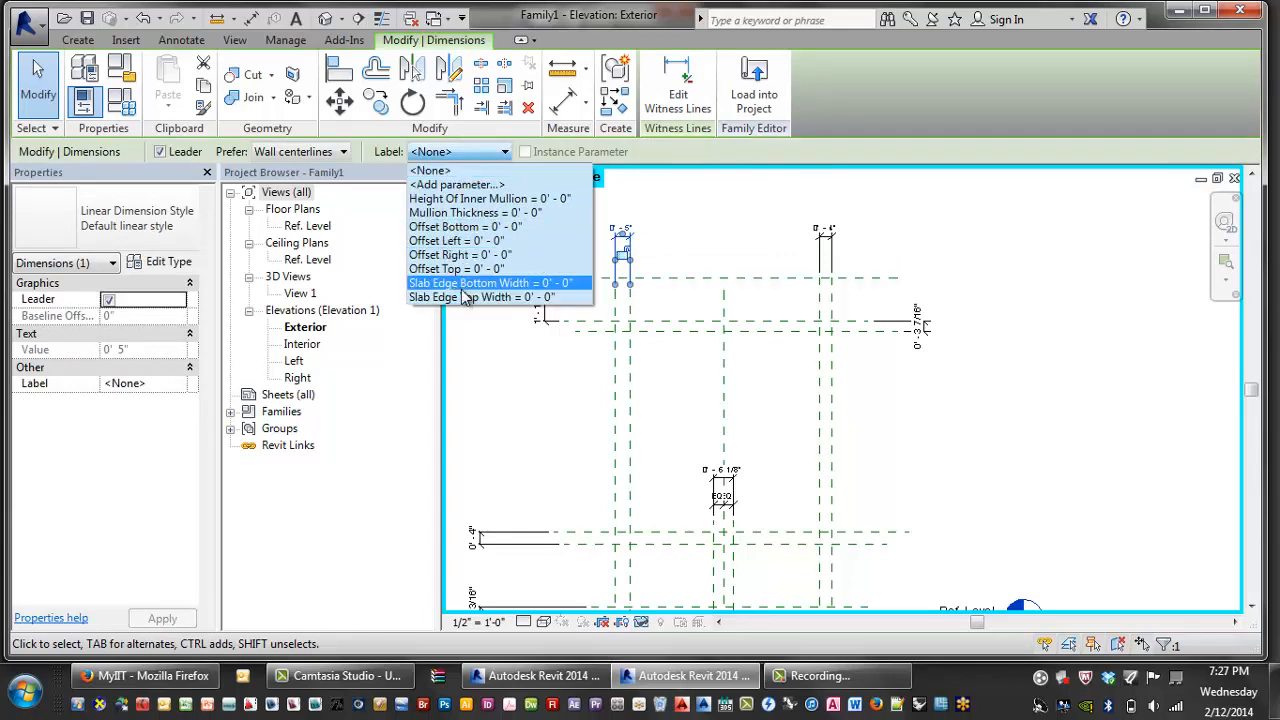
pyautogui.click(466, 213)
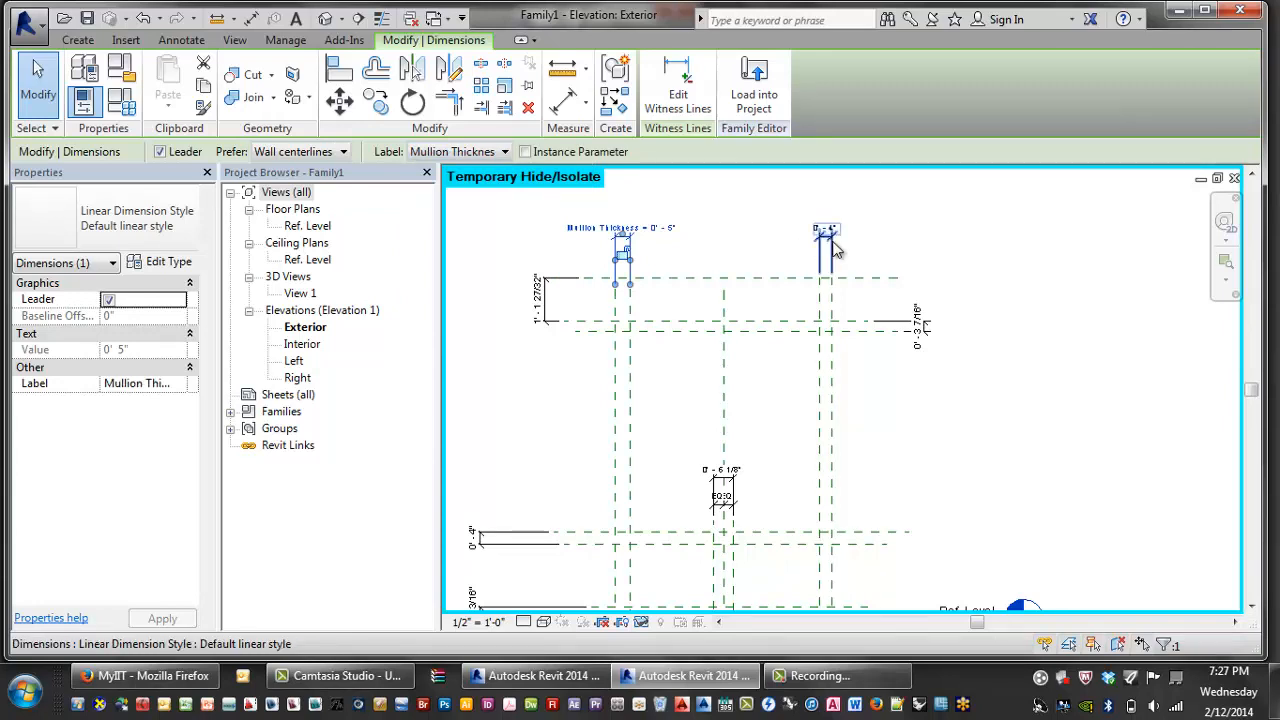
pyautogui.click(825, 245)
pyautogui.click(463, 158)
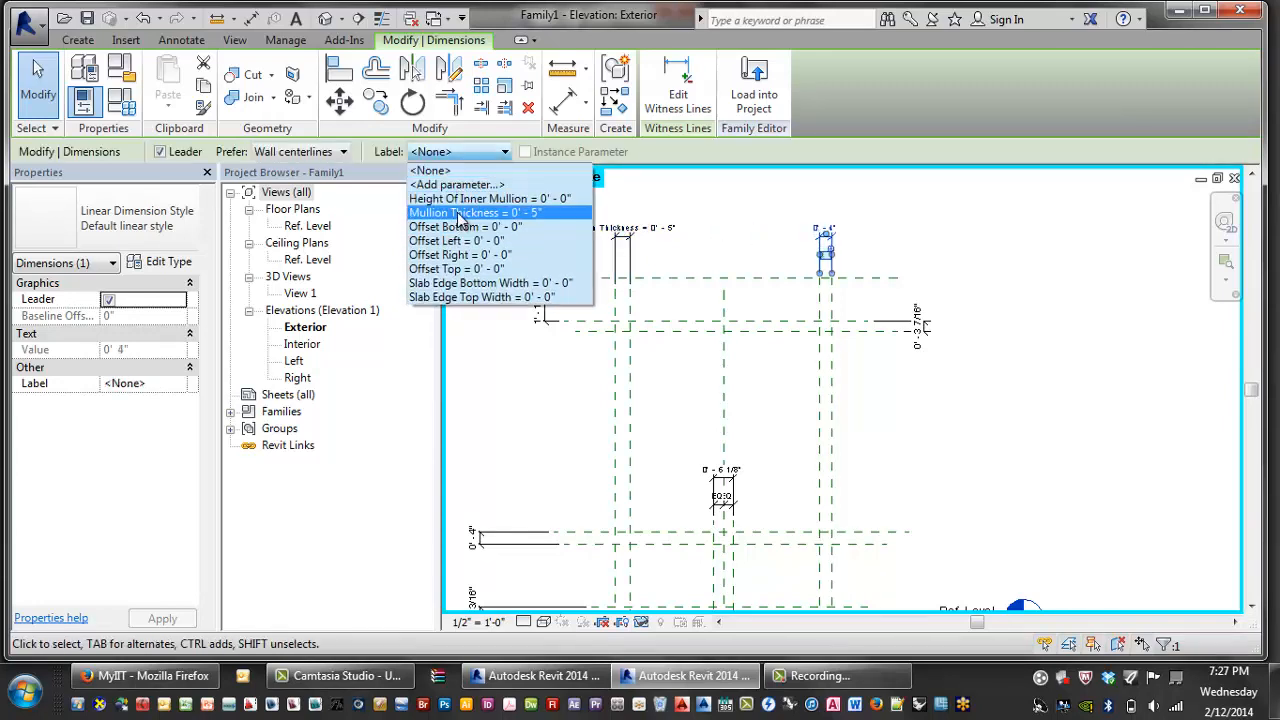
pyautogui.click(470, 212)
pyautogui.click(905, 338)
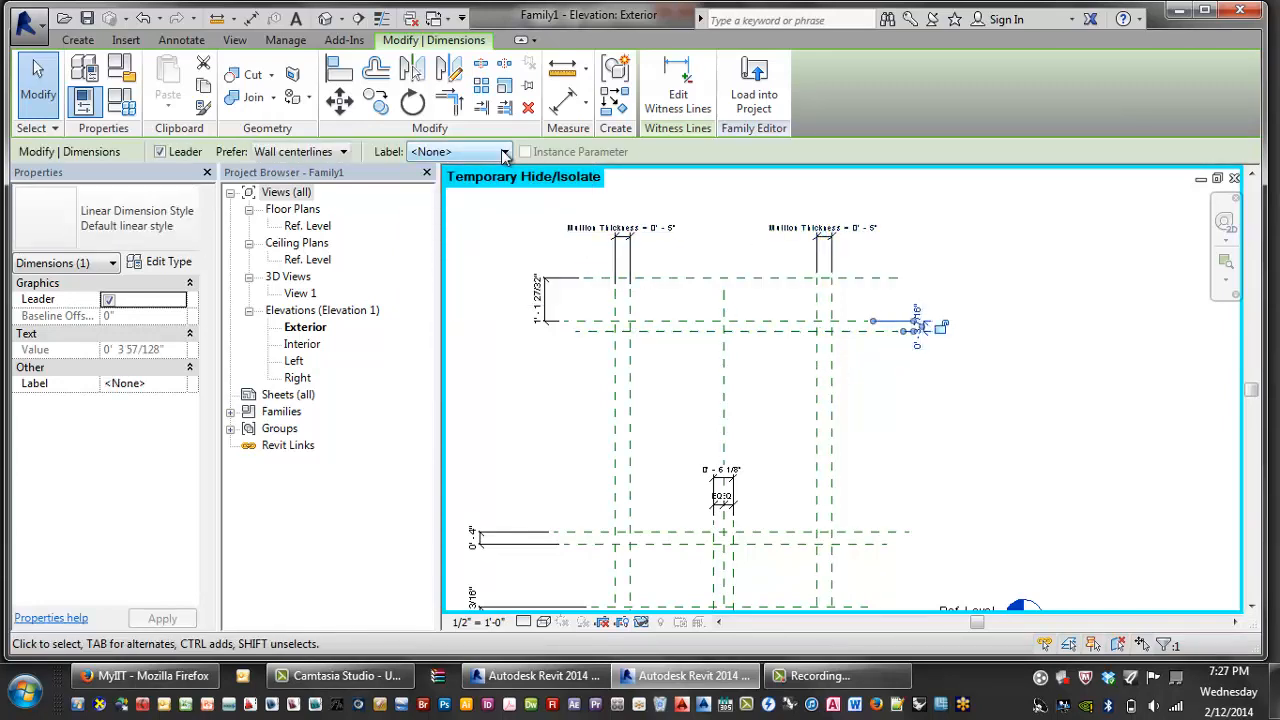
pyautogui.click(463, 151)
pyautogui.click(470, 213)
# - Label the left vertical dimension Slab Edge Top Width and the lower-left 1' 0" dimension Slab Edge Bottom Width
pyautogui.click(541, 298)
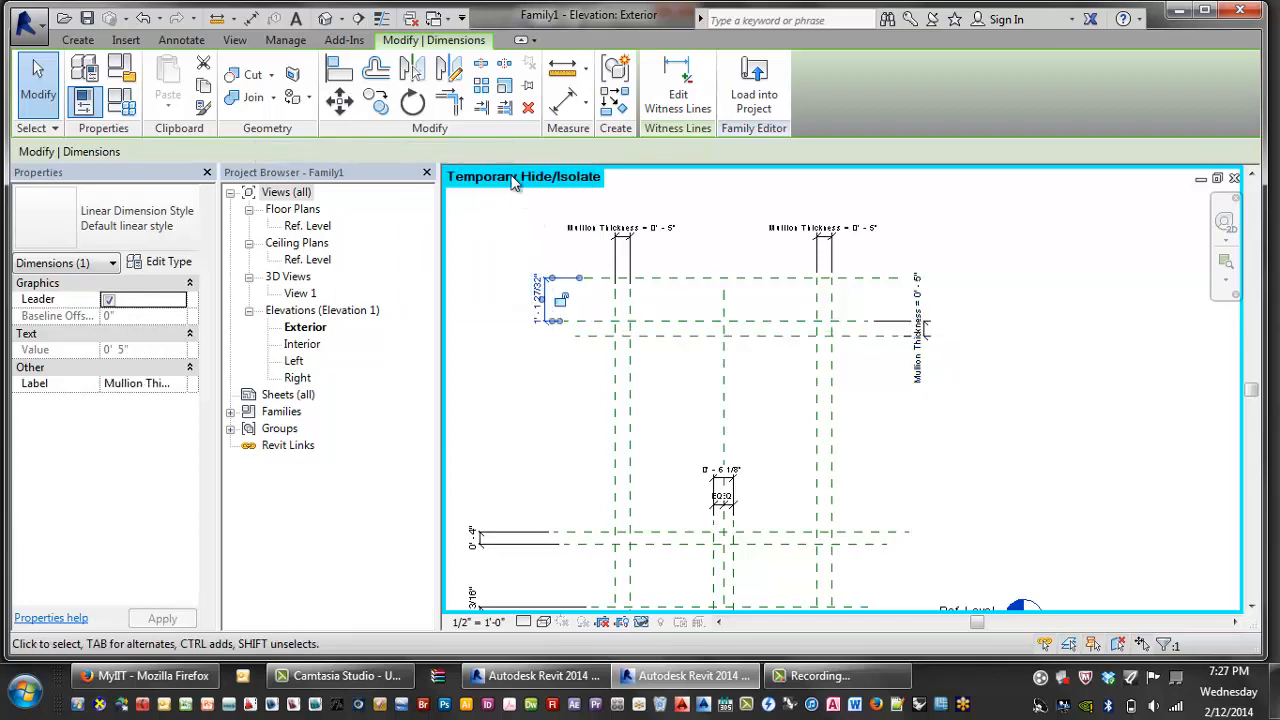
pyautogui.click(463, 151)
pyautogui.click(480, 297)
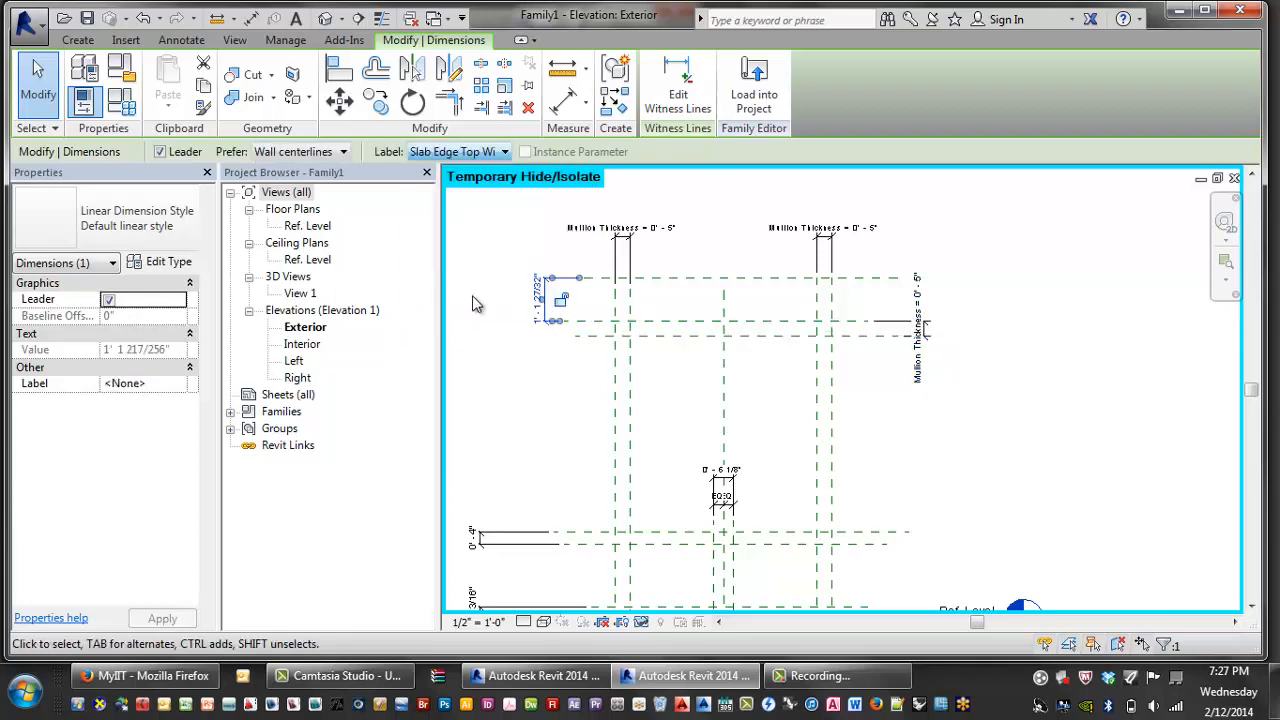
pyautogui.scroll(-3, 570, 533)
pyautogui.click(571, 538)
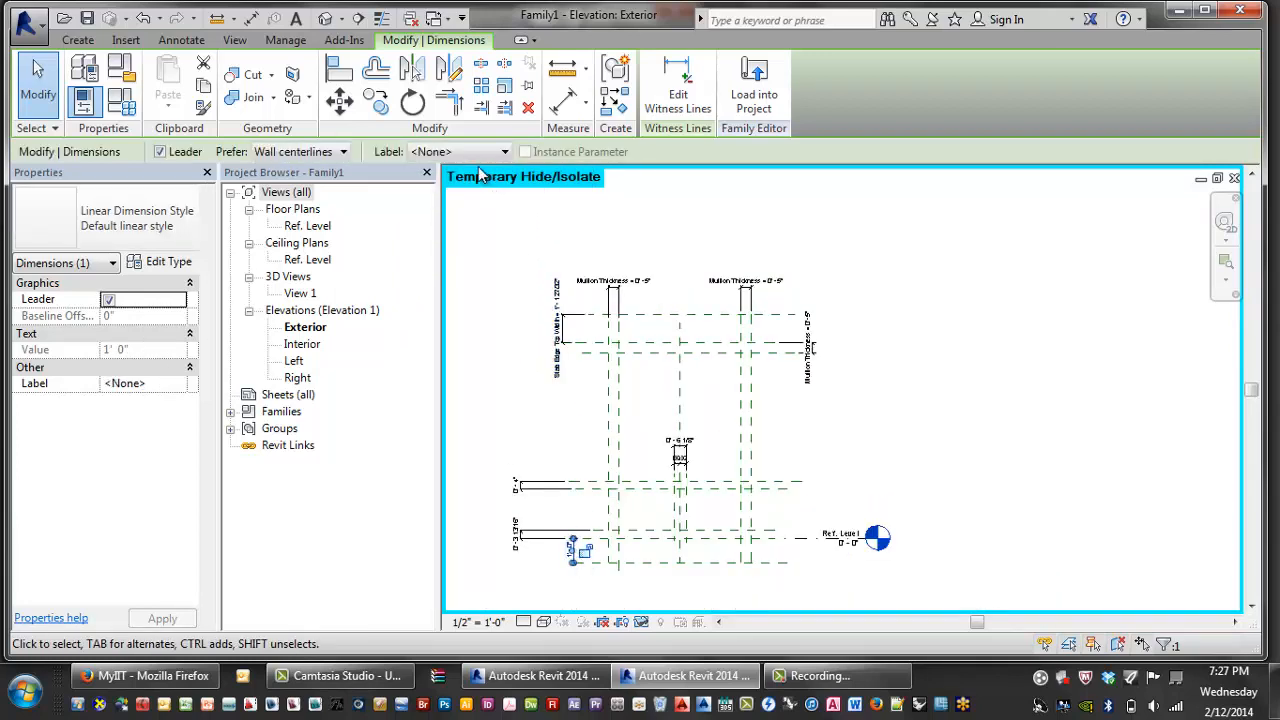
pyautogui.click(463, 151)
pyautogui.click(472, 283)
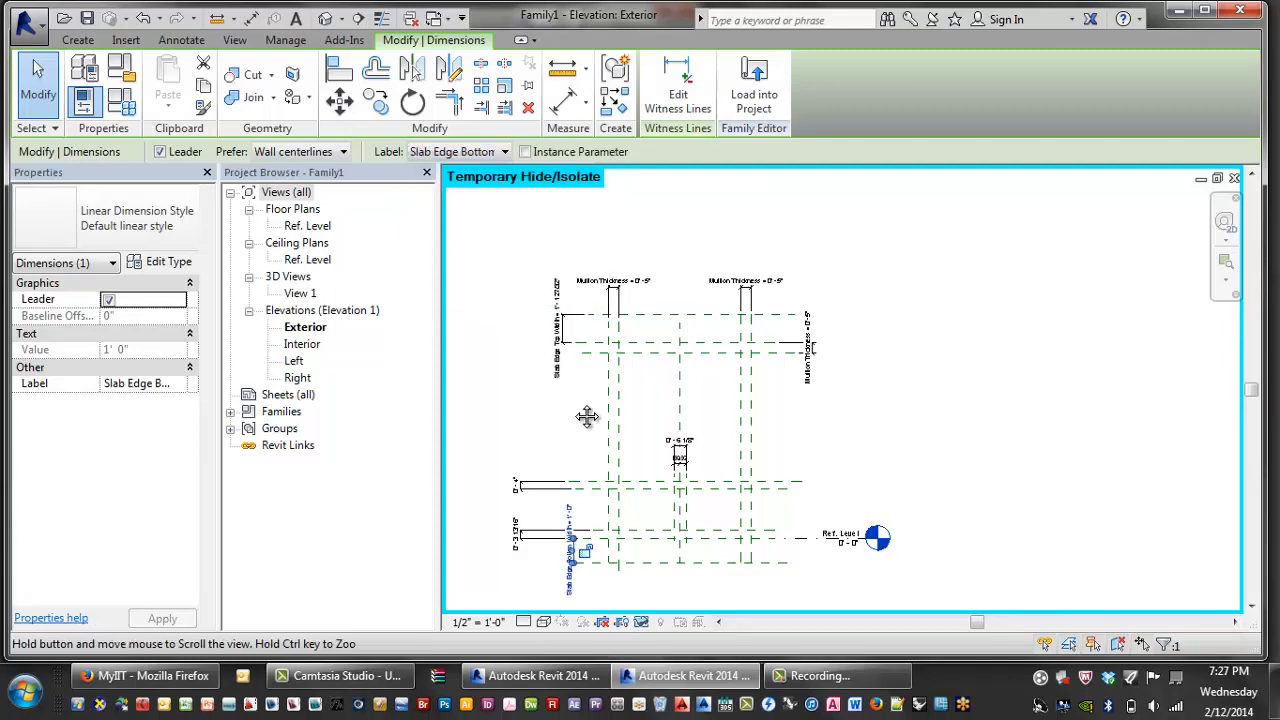
# - Label the centre mullion, 0' 4" and 0' 3 13/16" dimensions Mullion Thickness
pyautogui.scroll(3, 624, 508)
pyautogui.click(715, 428)
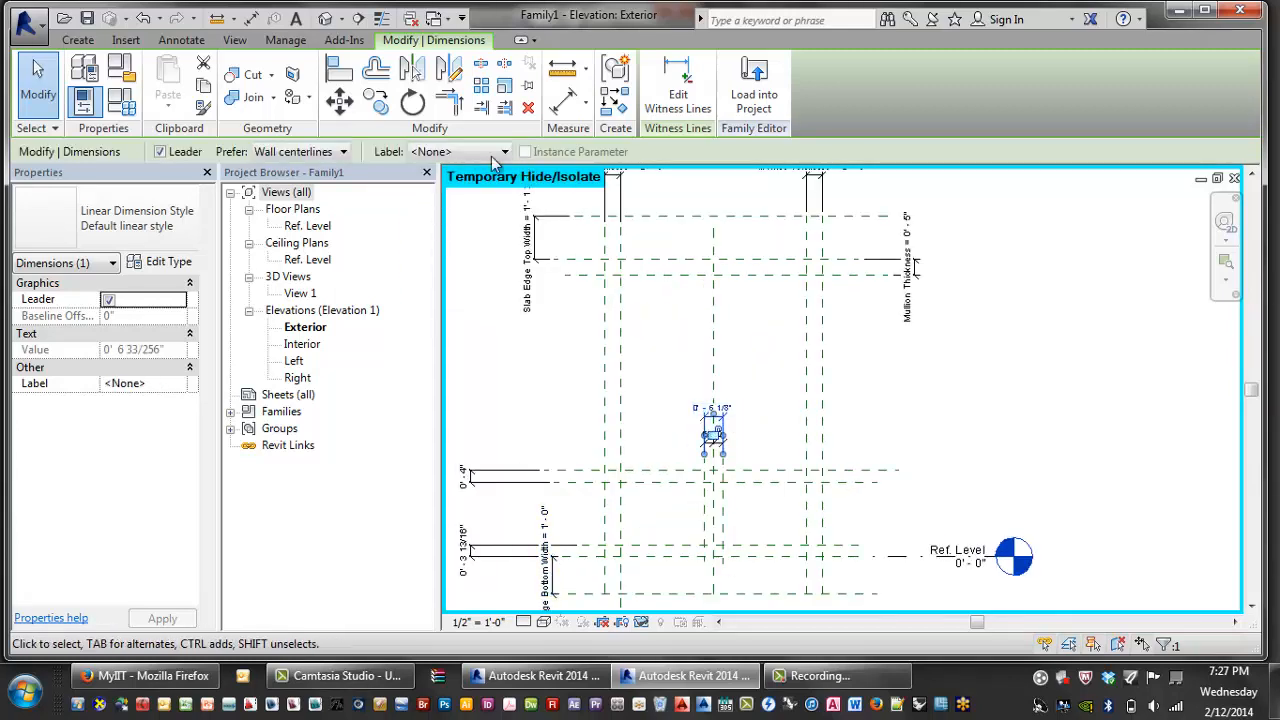
pyautogui.click(460, 151)
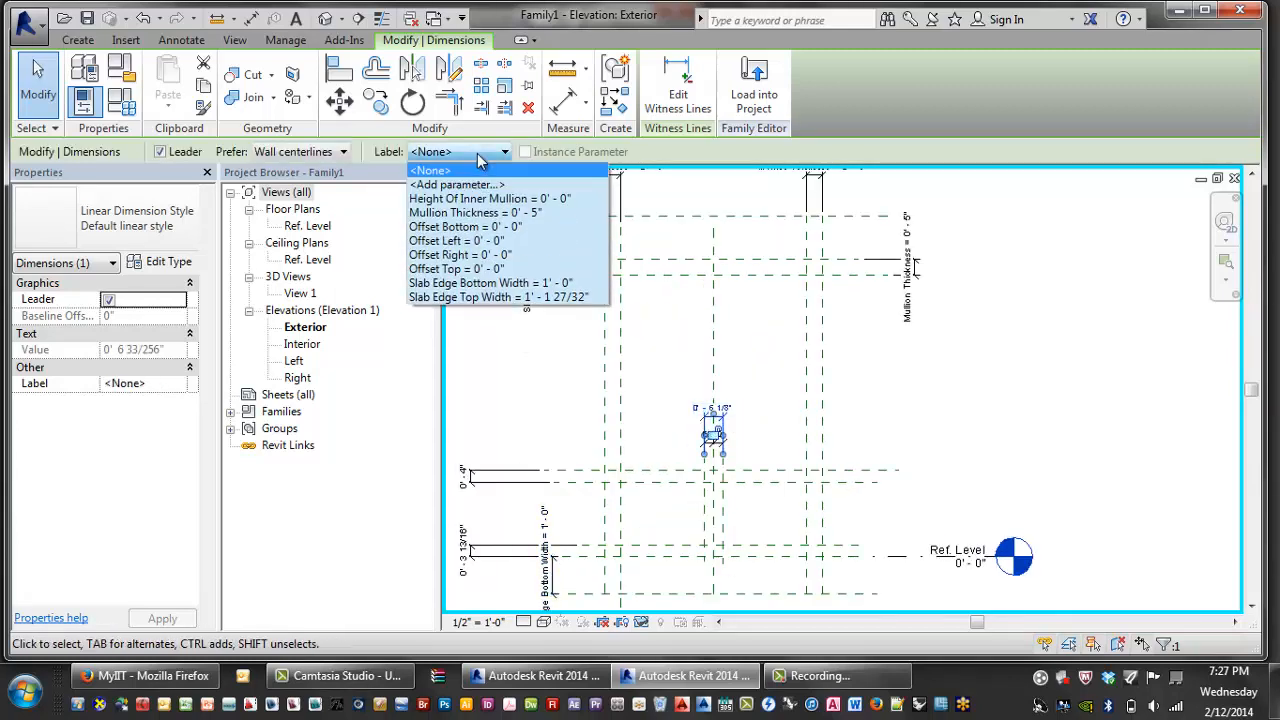
pyautogui.click(468, 212)
pyautogui.moveTo(700, 395); pyautogui.dragTo(772, 366, button='middle')
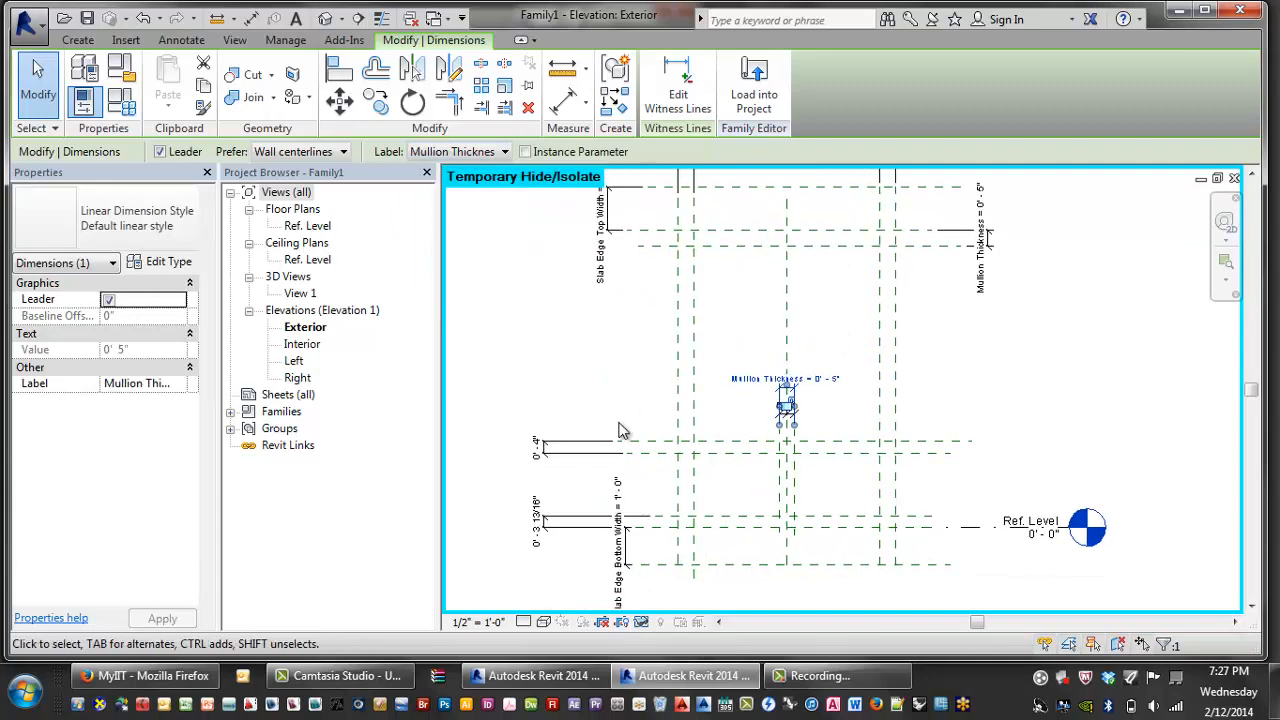
pyautogui.click(545, 446)
pyautogui.click(480, 155)
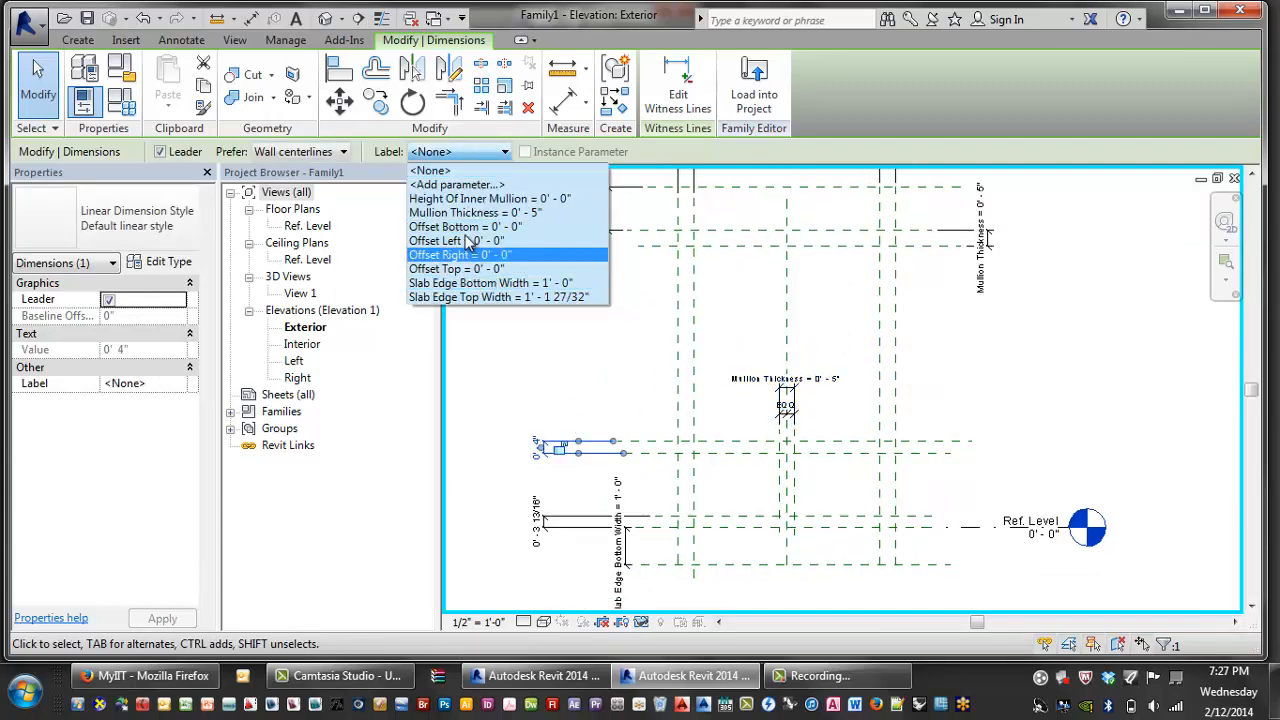
pyautogui.click(470, 214)
pyautogui.moveTo(588, 318); pyautogui.dragTo(597, 283, button='middle')
pyautogui.click(583, 488)
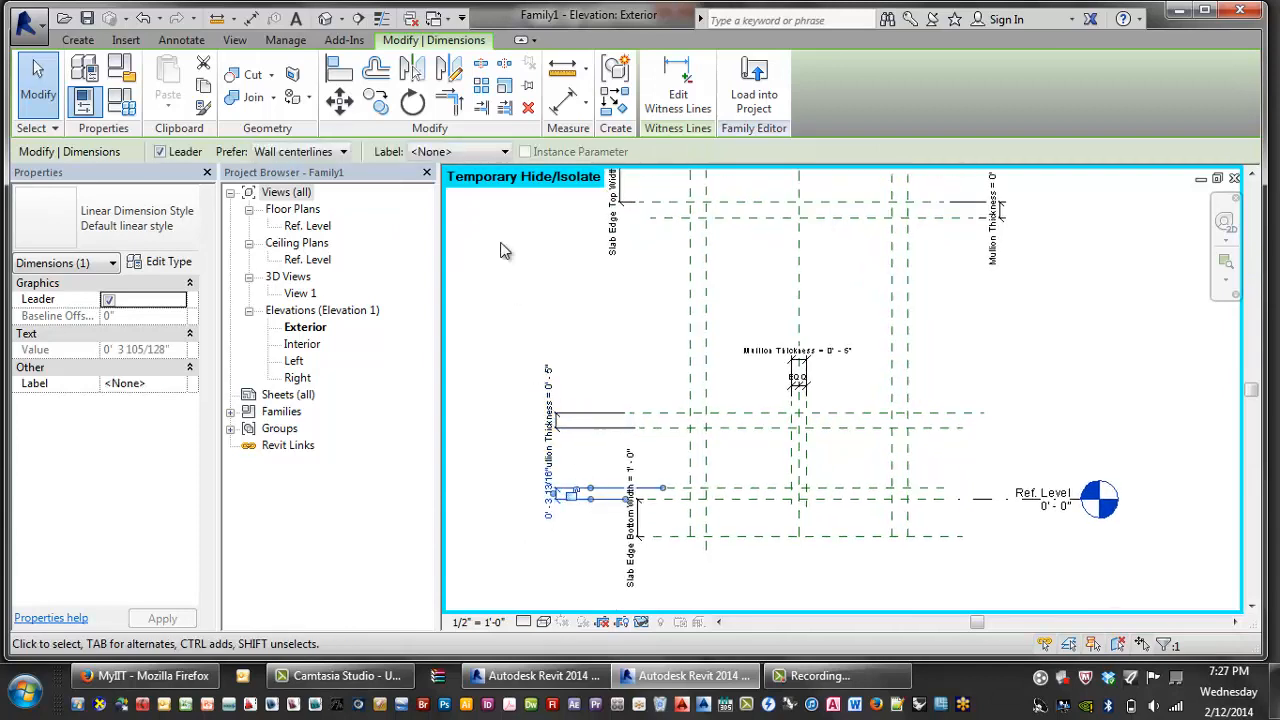
pyautogui.click(480, 151)
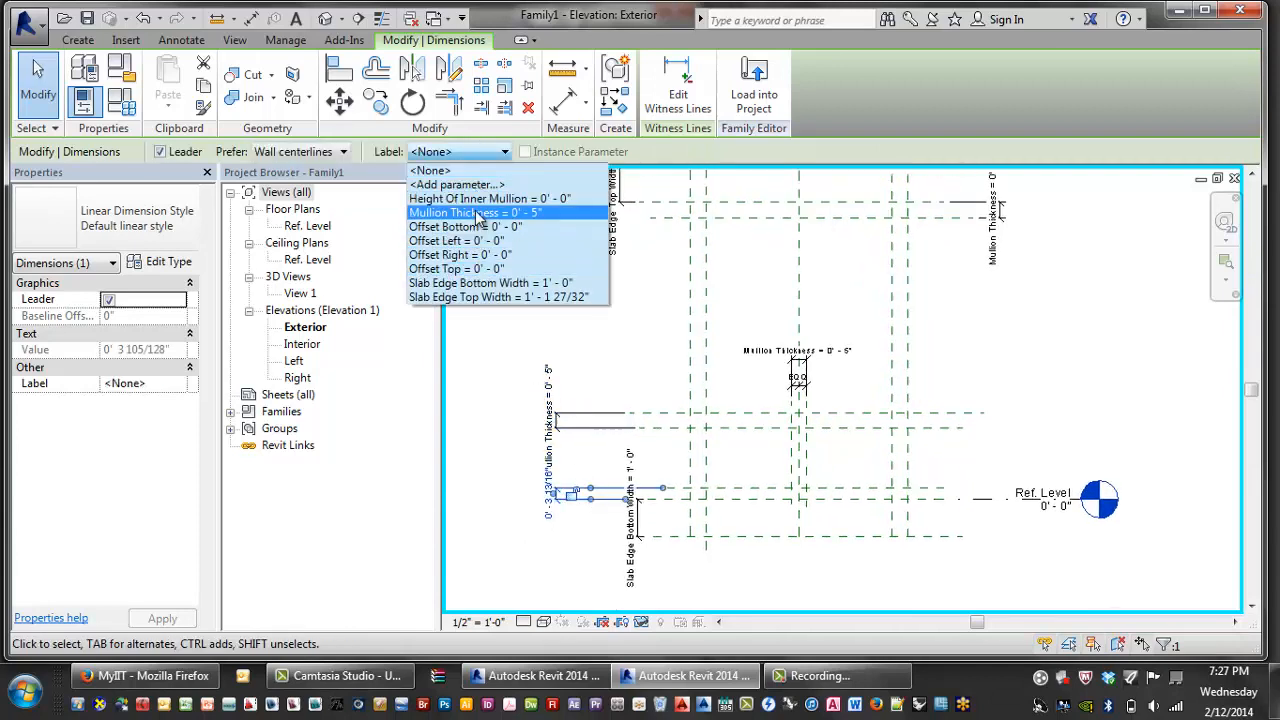
pyautogui.click(479, 214)
# - Clear the dimension selection and reframe the elevation view
pyautogui.scroll(-2, 625, 335)
pyautogui.moveTo(914, 315); pyautogui.dragTo(915, 381, button='middle')
pyautogui.scroll(1, 880, 325)
pyautogui.scroll(2, 838, 251)
pyautogui.moveTo(827, 374); pyautogui.dragTo(855, 348, button='middle')
pyautogui.scroll(-3, 855, 346)
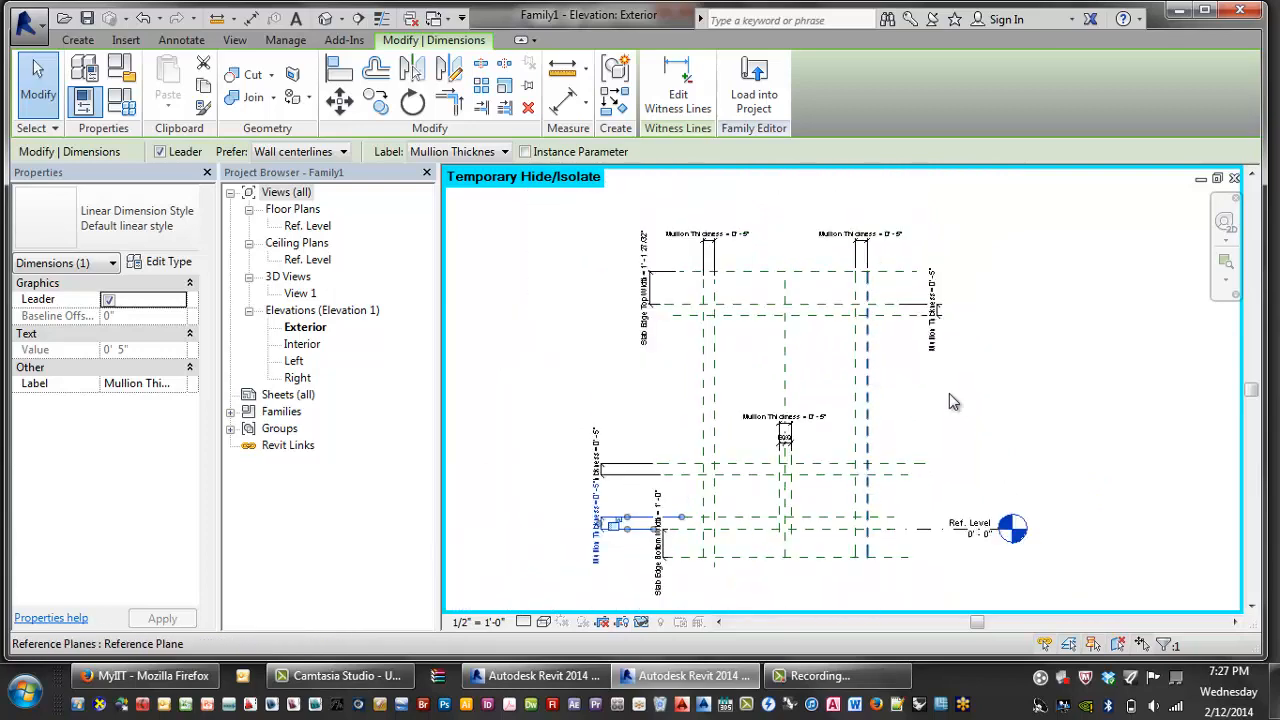
pyautogui.click(953, 395)
pyautogui.moveTo(700, 518); pyautogui.dragTo(660, 438, button='middle')
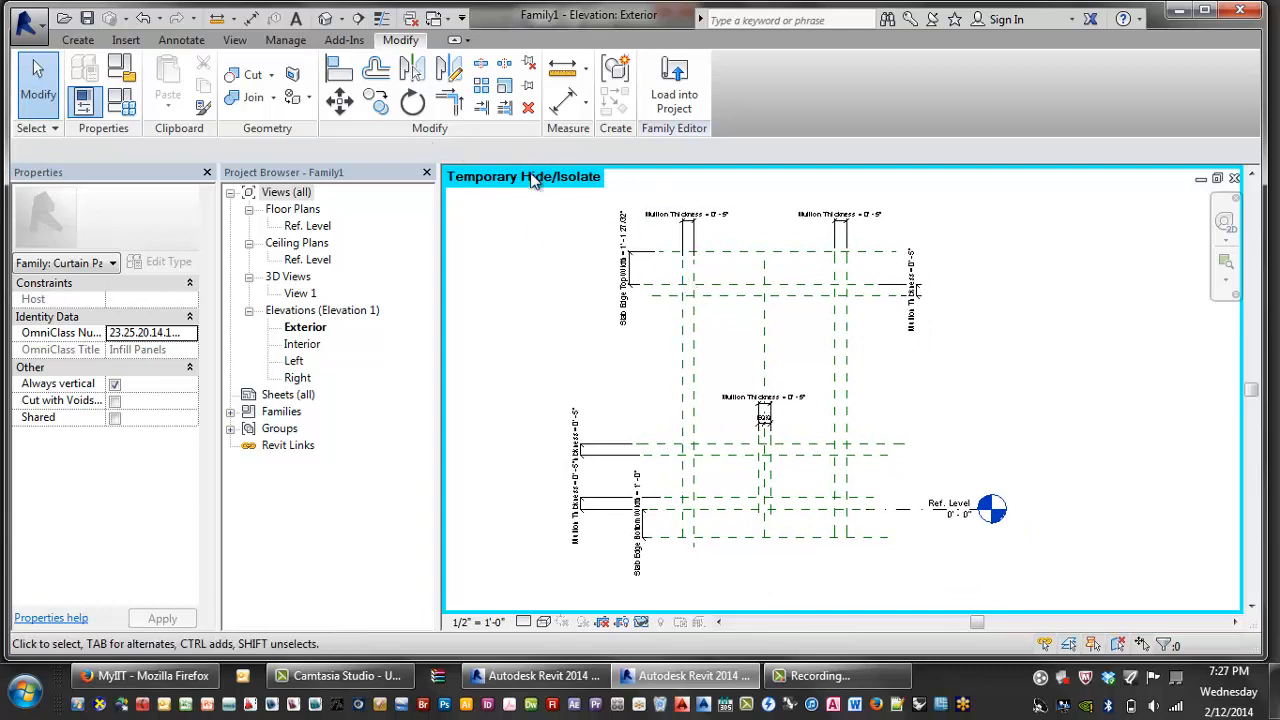
pyautogui.click(622, 265)
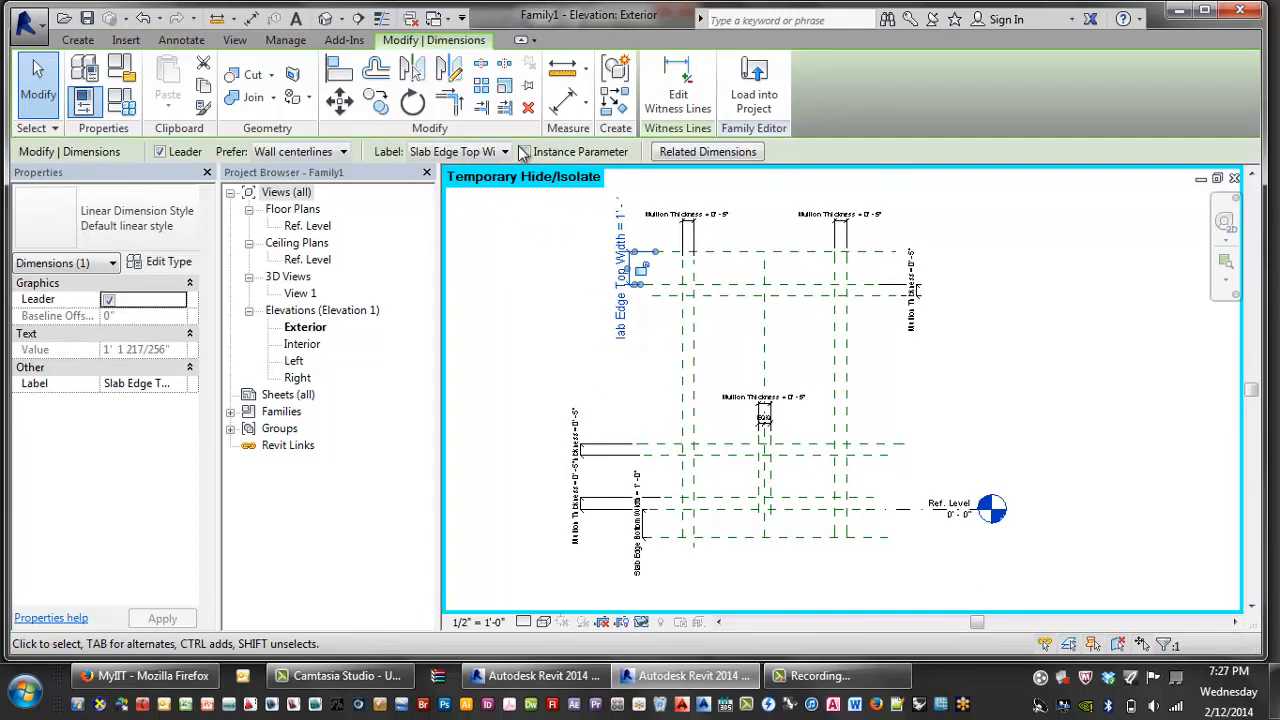
pyautogui.click(571, 285)
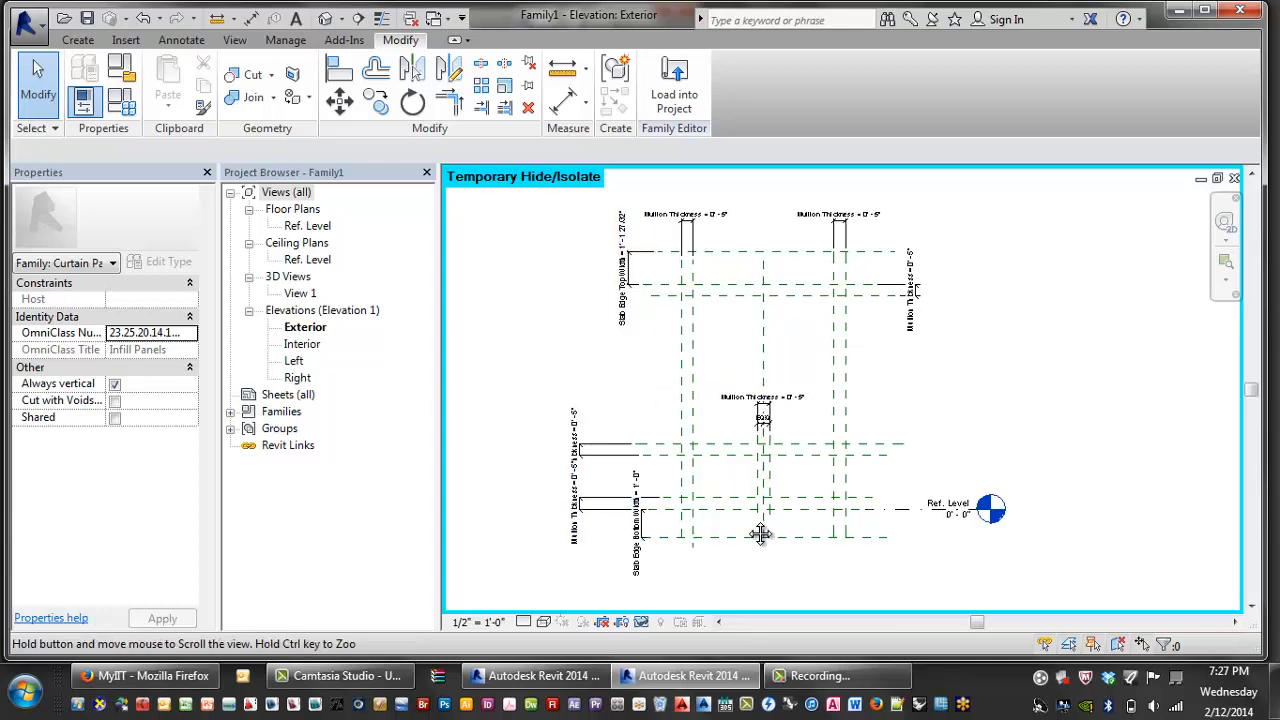
pyautogui.scroll(3, 657, 505)
pyautogui.moveTo(774, 489); pyautogui.dragTo(783, 474, button='middle')
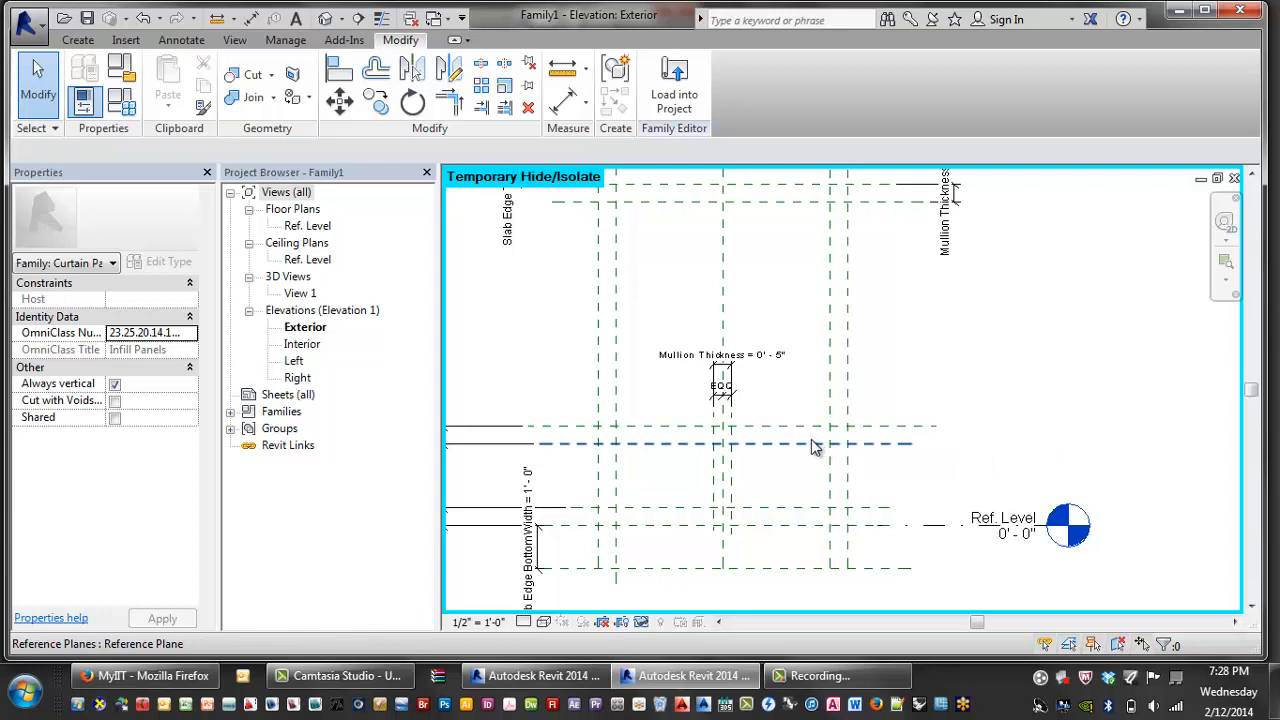
# - Place a 2' 4" aligned dimension from the Ref. Level to the reference plane above it
pyautogui.press('d')
pyautogui.press('i')
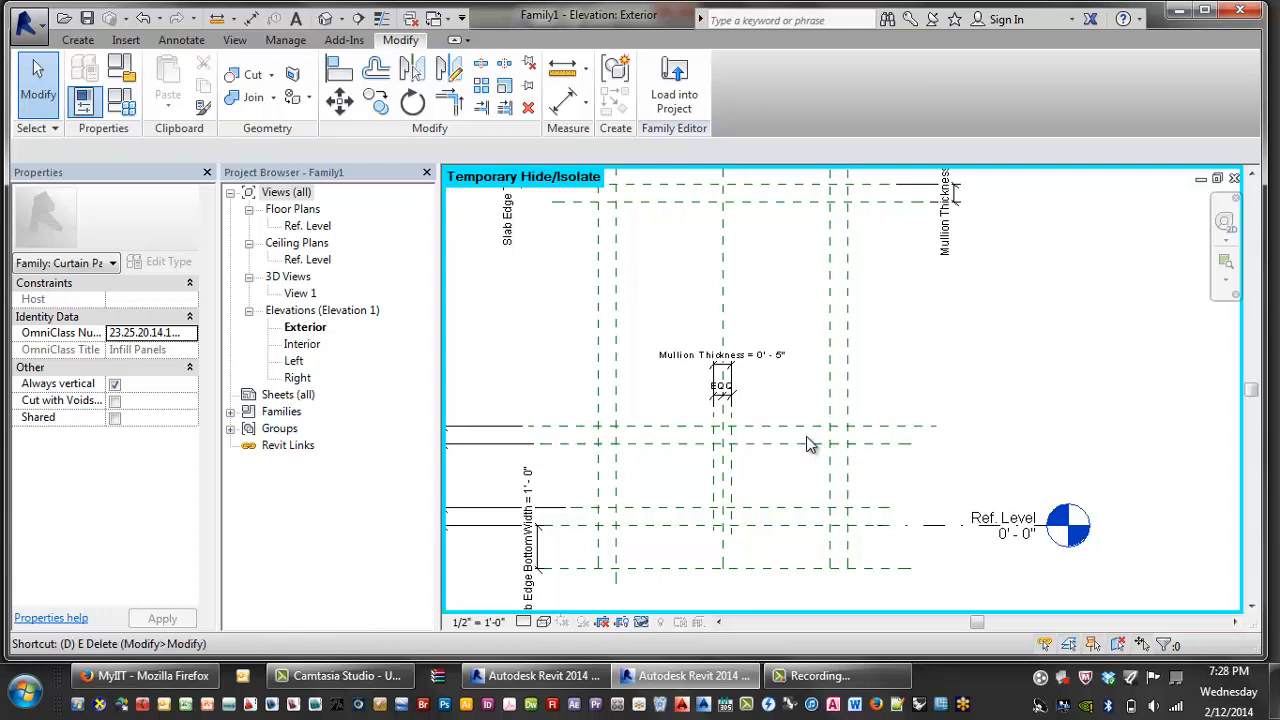
pyautogui.click(886, 526)
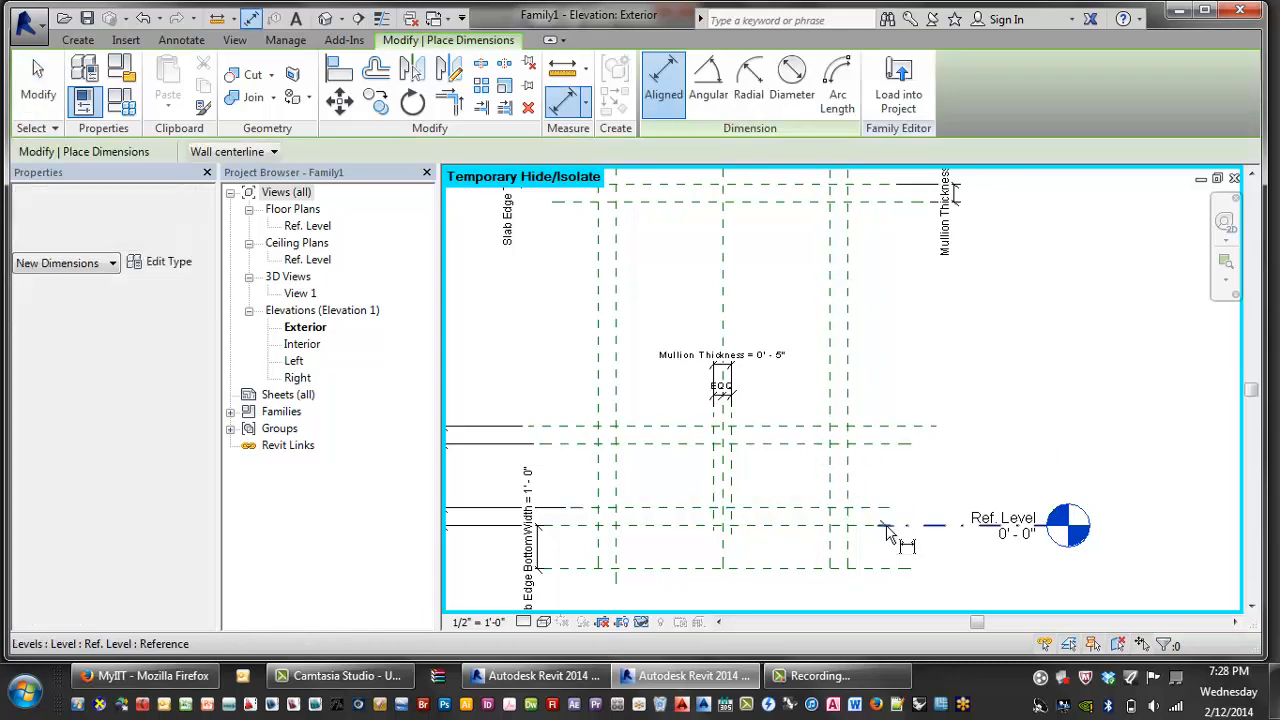
pyautogui.click(909, 426)
pyautogui.click(915, 386)
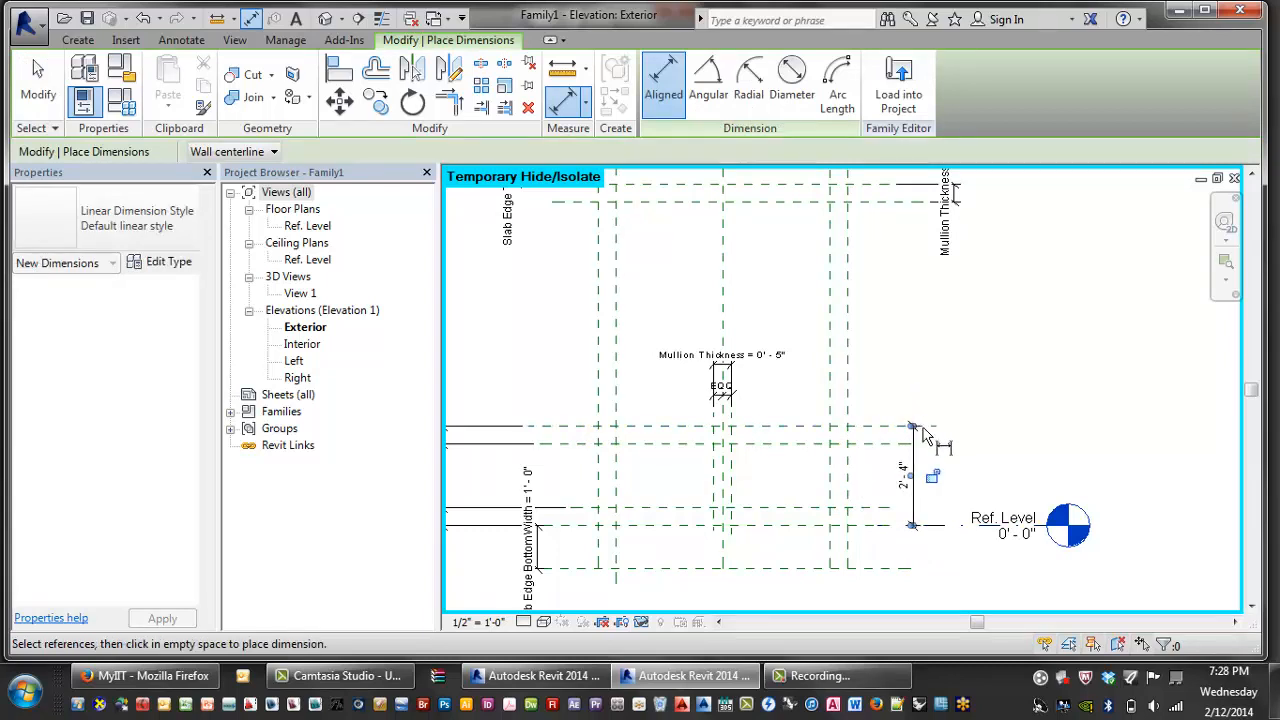
pyautogui.press('Escape')
pyautogui.press('Escape')
# - Label the new 2' 4" dimension Height Of Inner Mullion and open Family Types
pyautogui.click(915, 468)
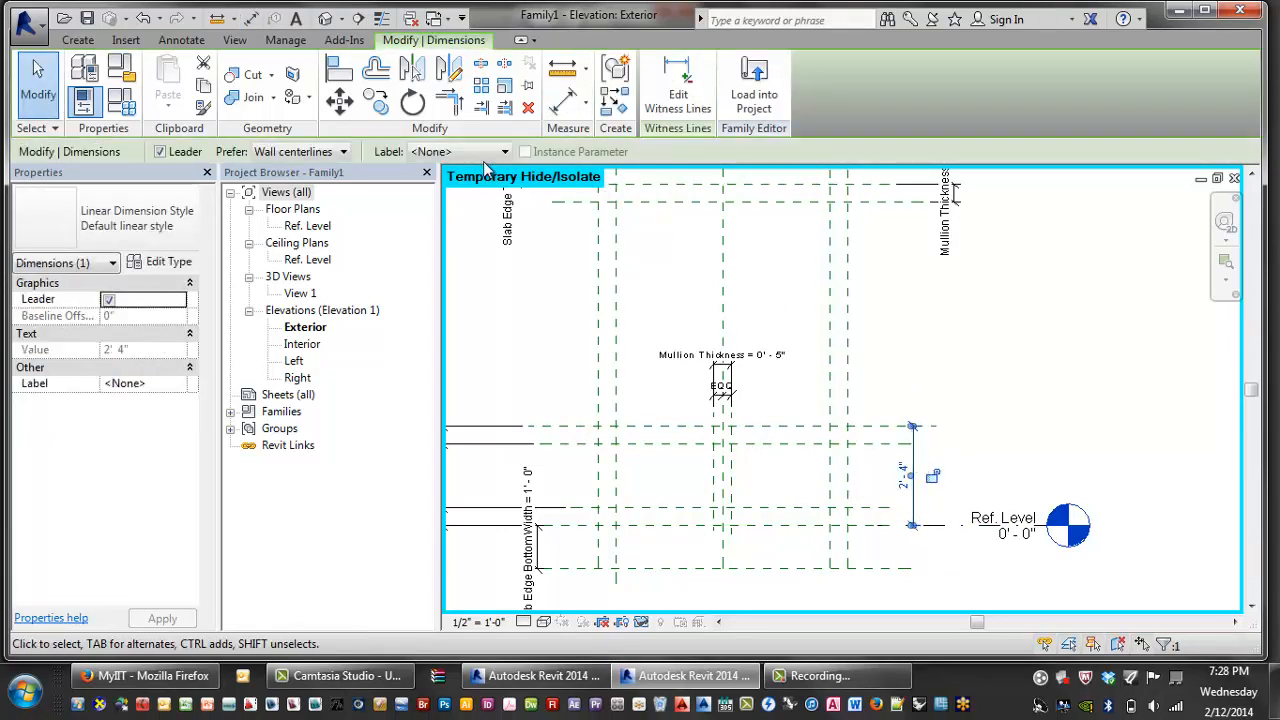
pyautogui.click(482, 152)
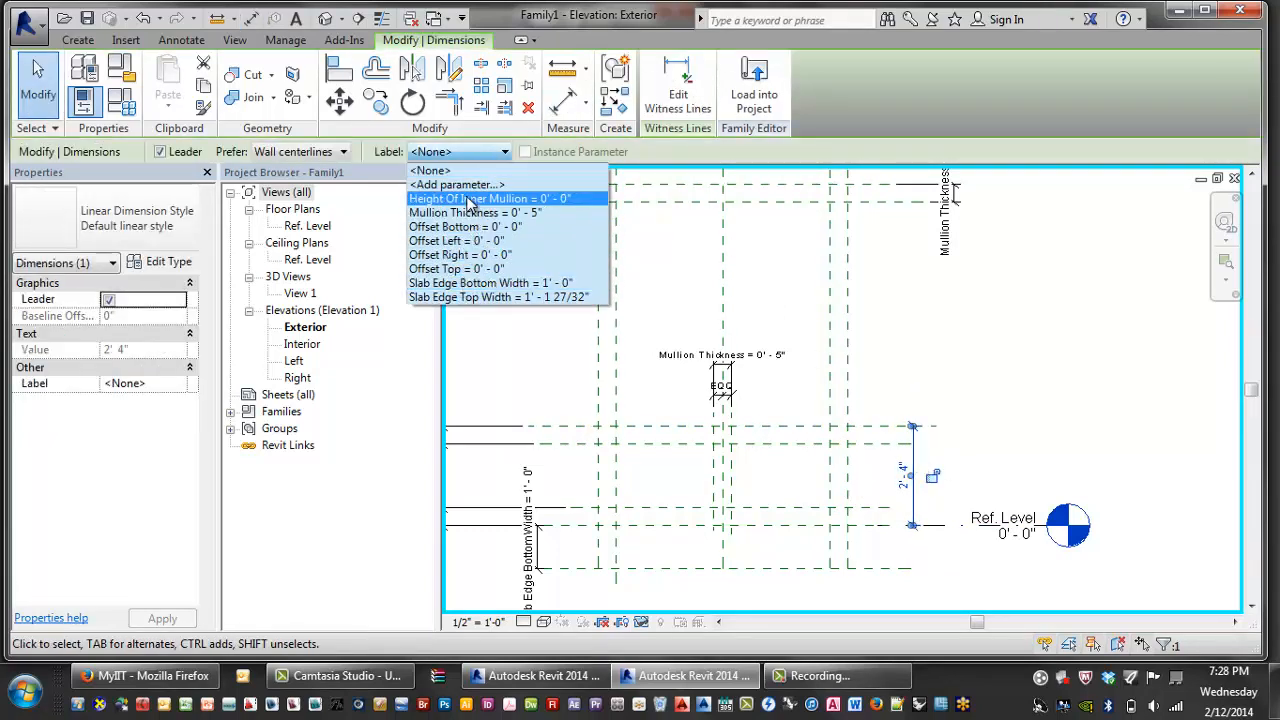
pyautogui.click(466, 199)
pyautogui.click(993, 349)
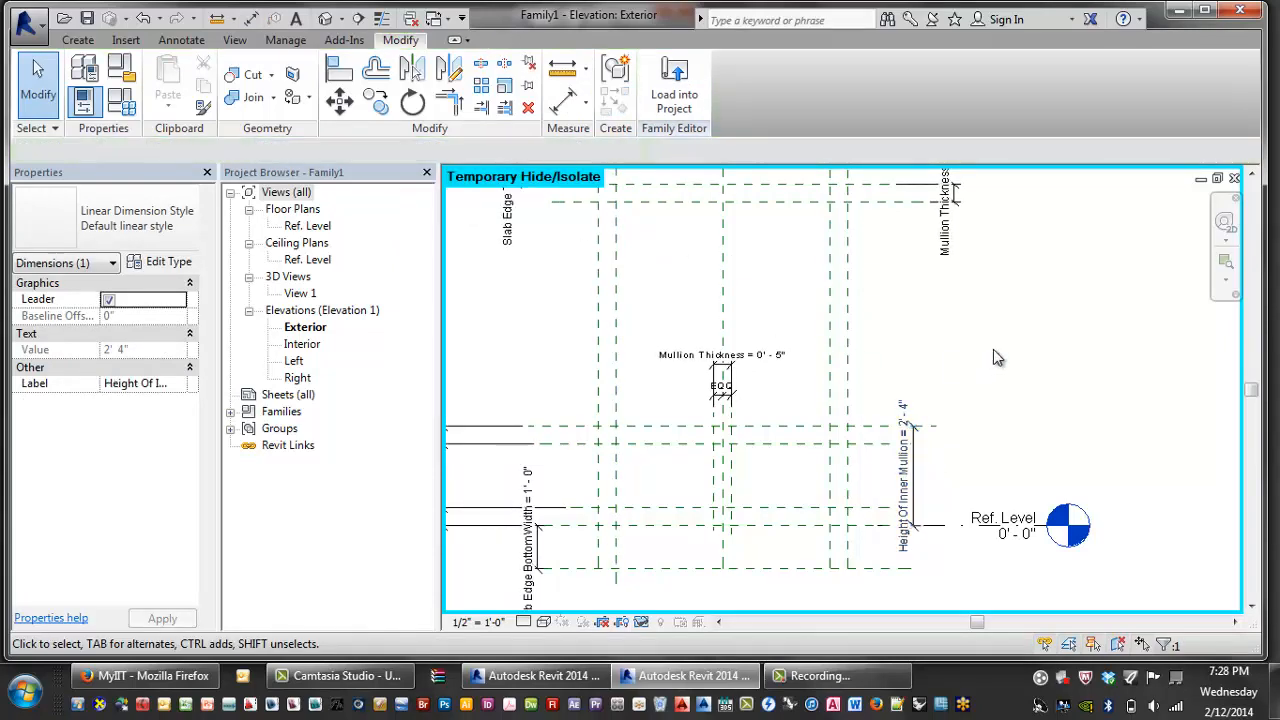
pyautogui.scroll(-2, 1000, 350)
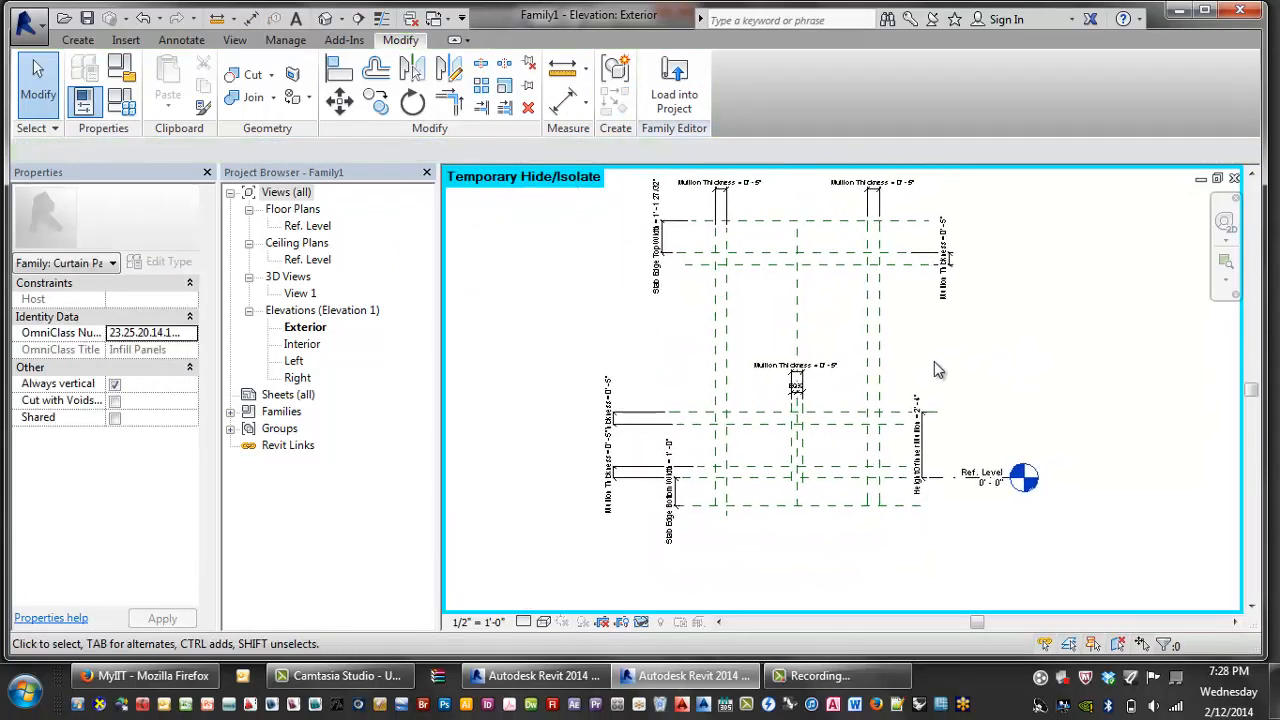
pyautogui.click(122, 104)
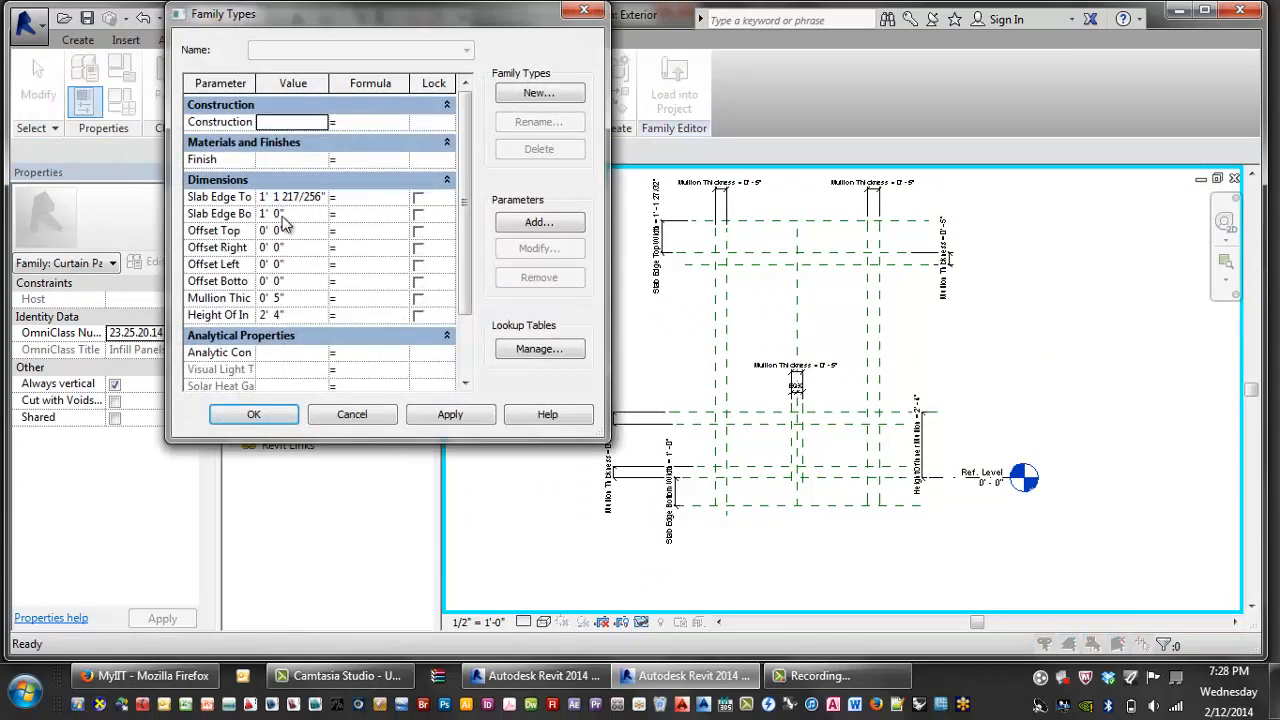
# - Set Height Of Inner Mullion to 3' in Family Types
pyautogui.click(272, 315)
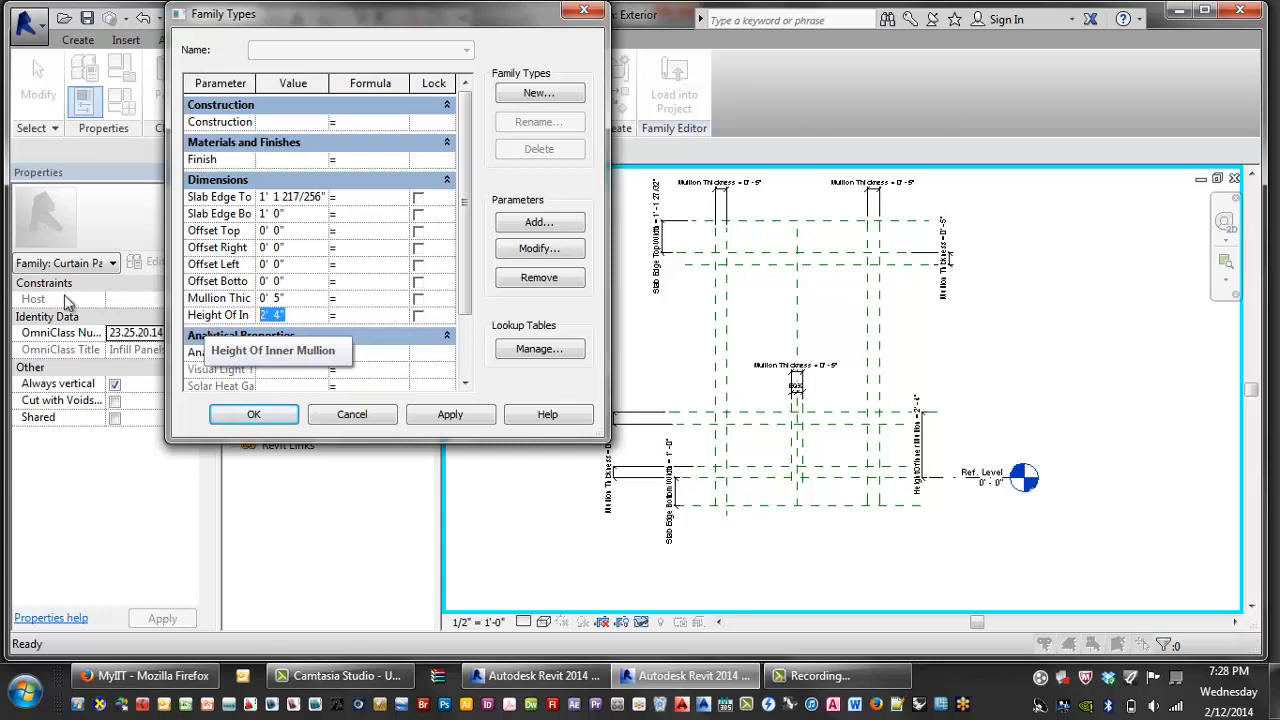
pyautogui.click(820, 675)
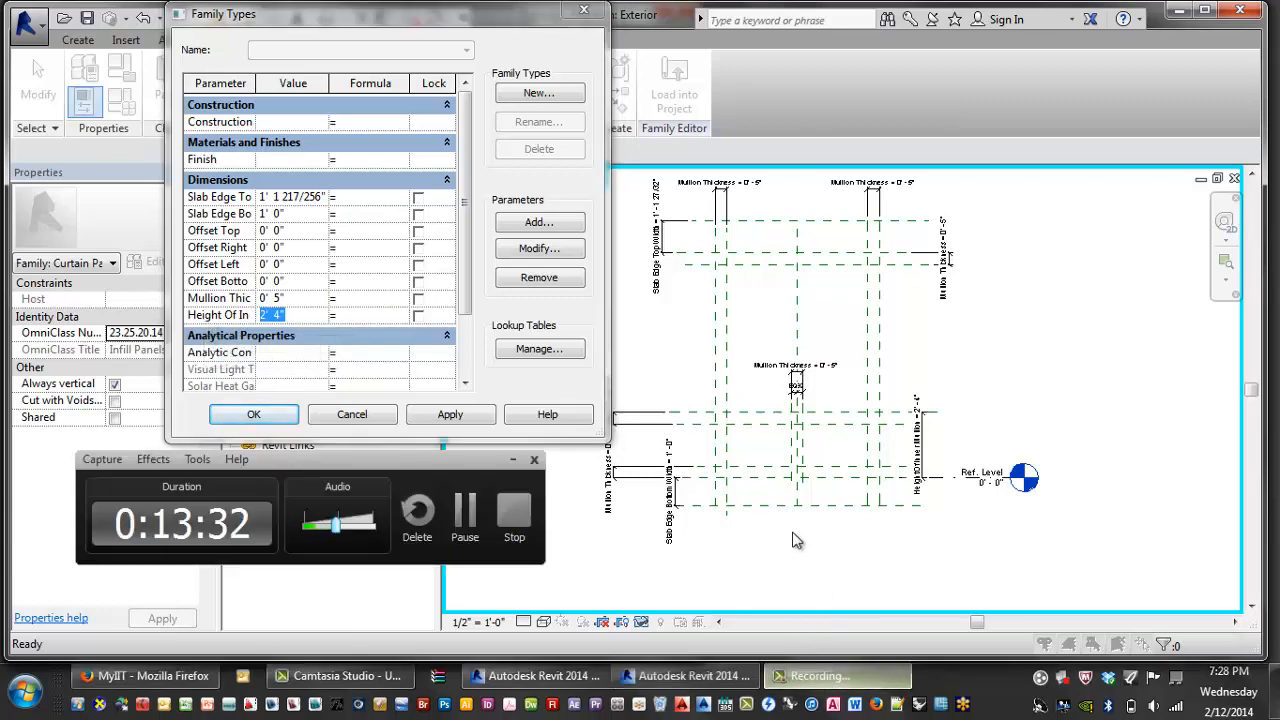
pyautogui.click(464, 515)
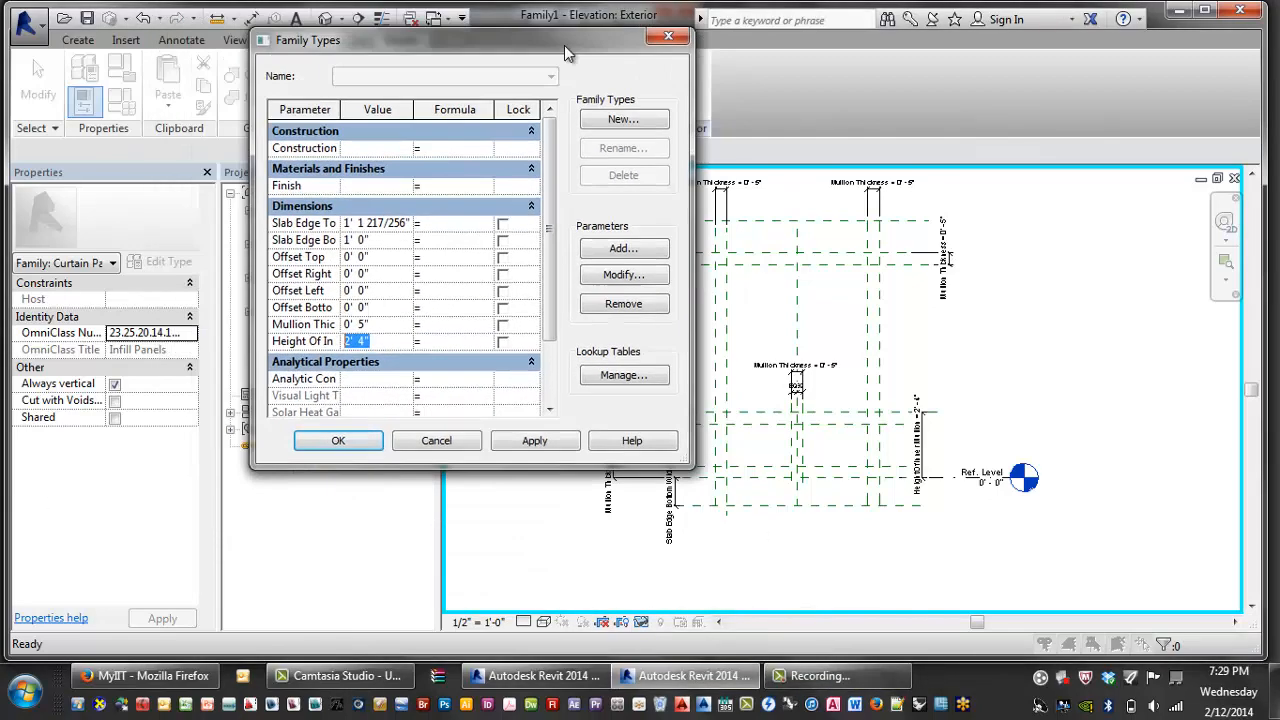
pyautogui.moveTo(564, 45); pyautogui.dragTo(405, 141)
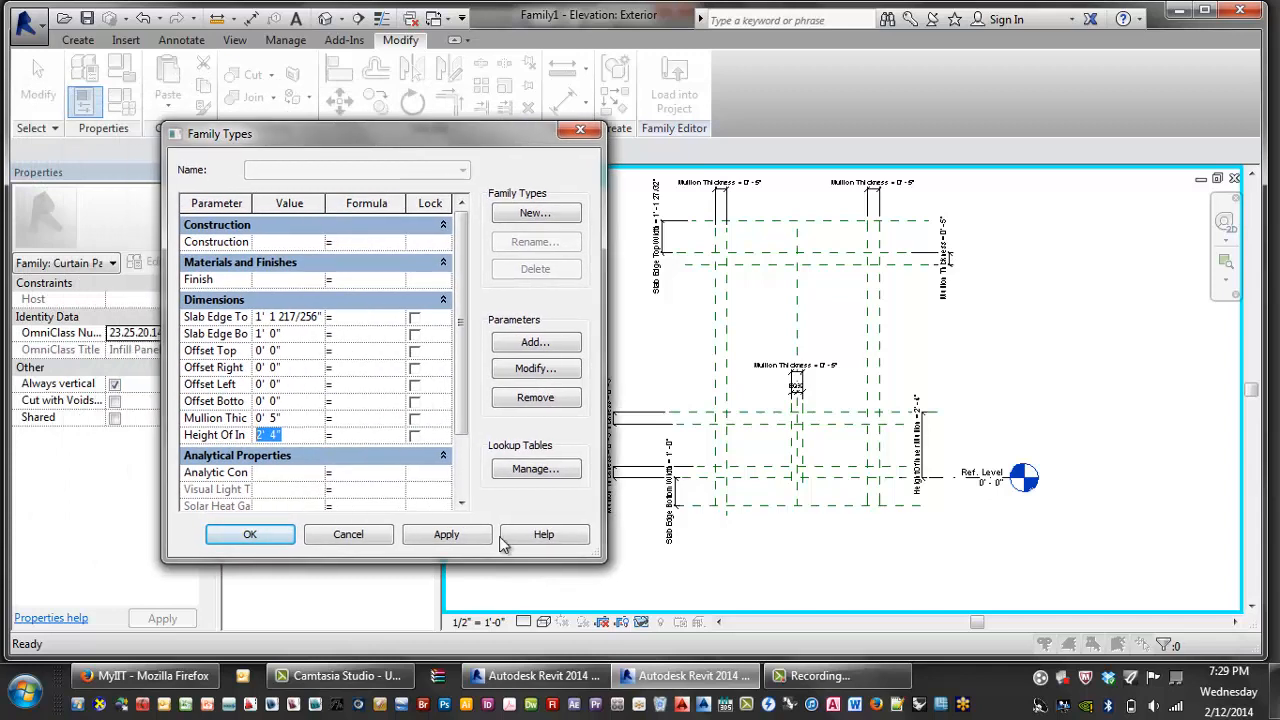
pyautogui.click(814, 670)
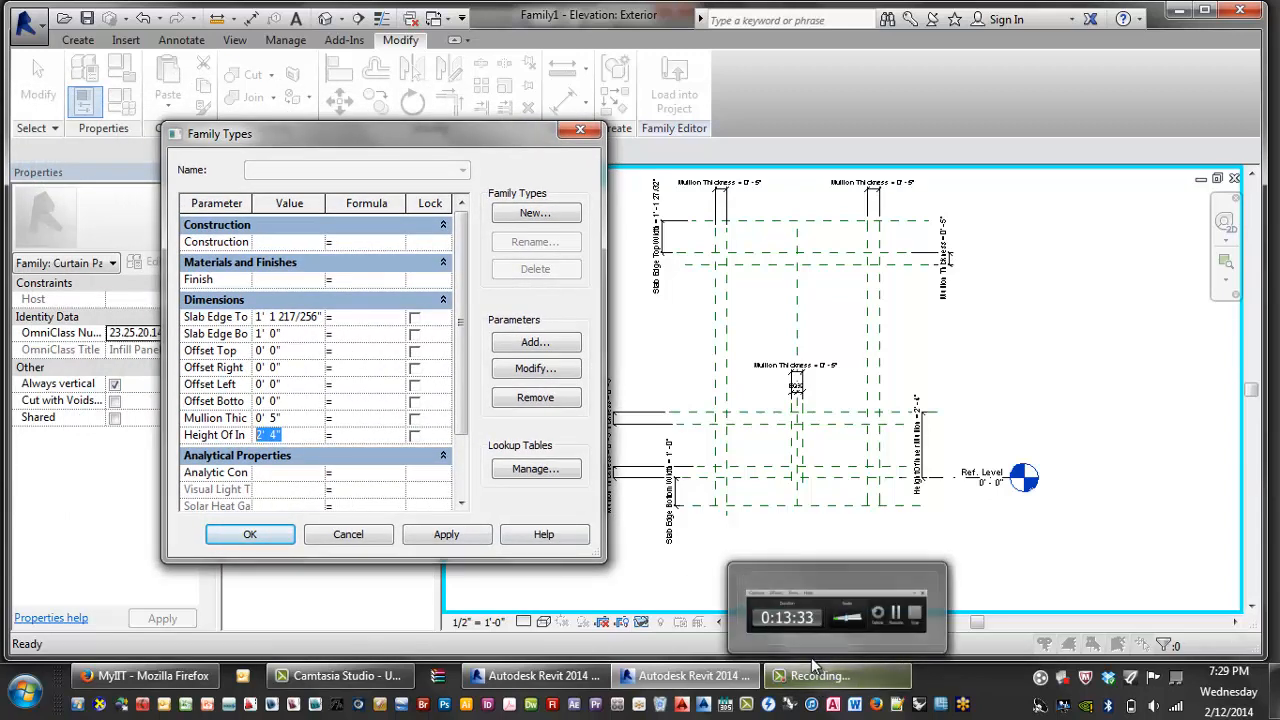
pyautogui.moveTo(486, 140); pyautogui.dragTo(407, 131)
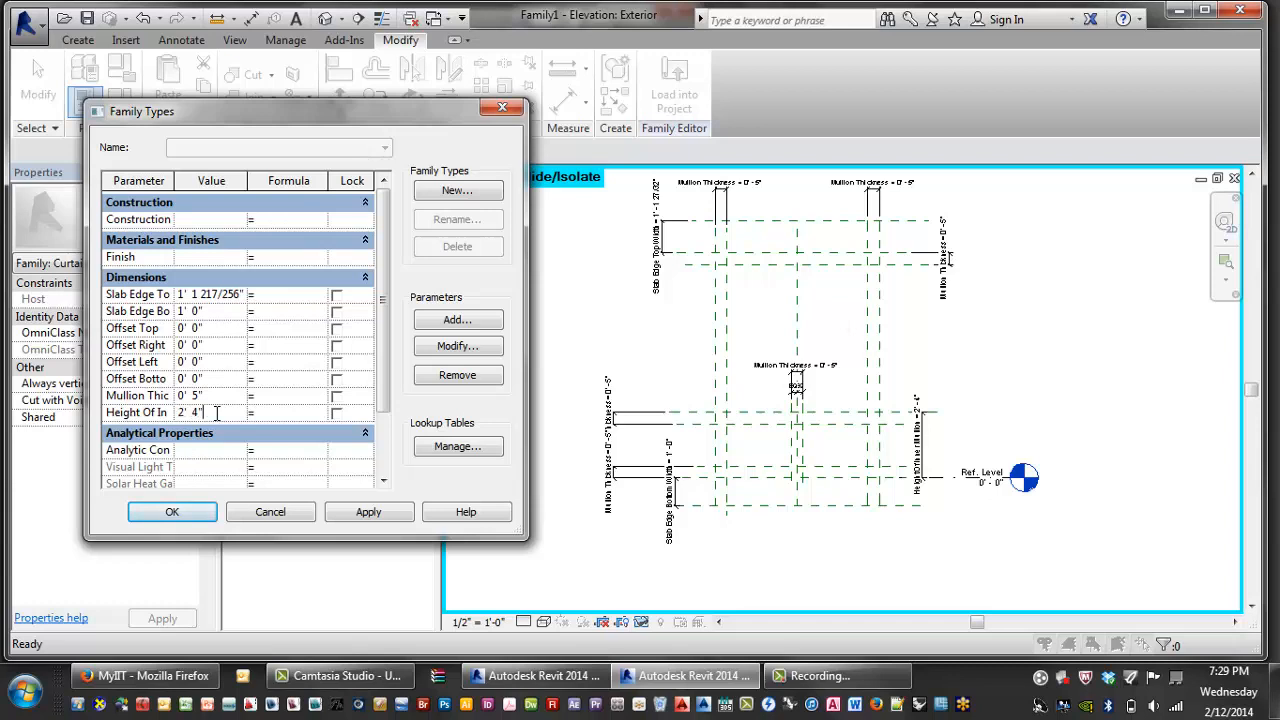
pyautogui.moveTo(216, 412); pyautogui.dragTo(112, 418)
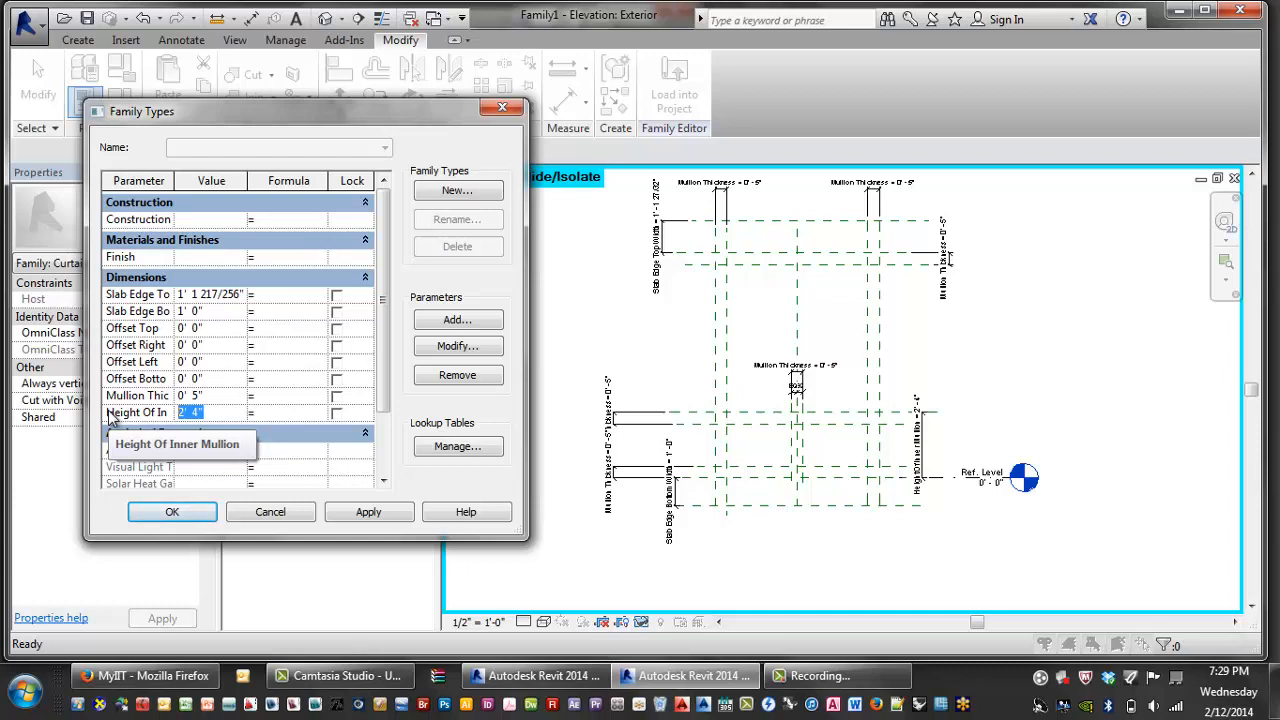
pyautogui.write("3'")
pyautogui.press('Tab')
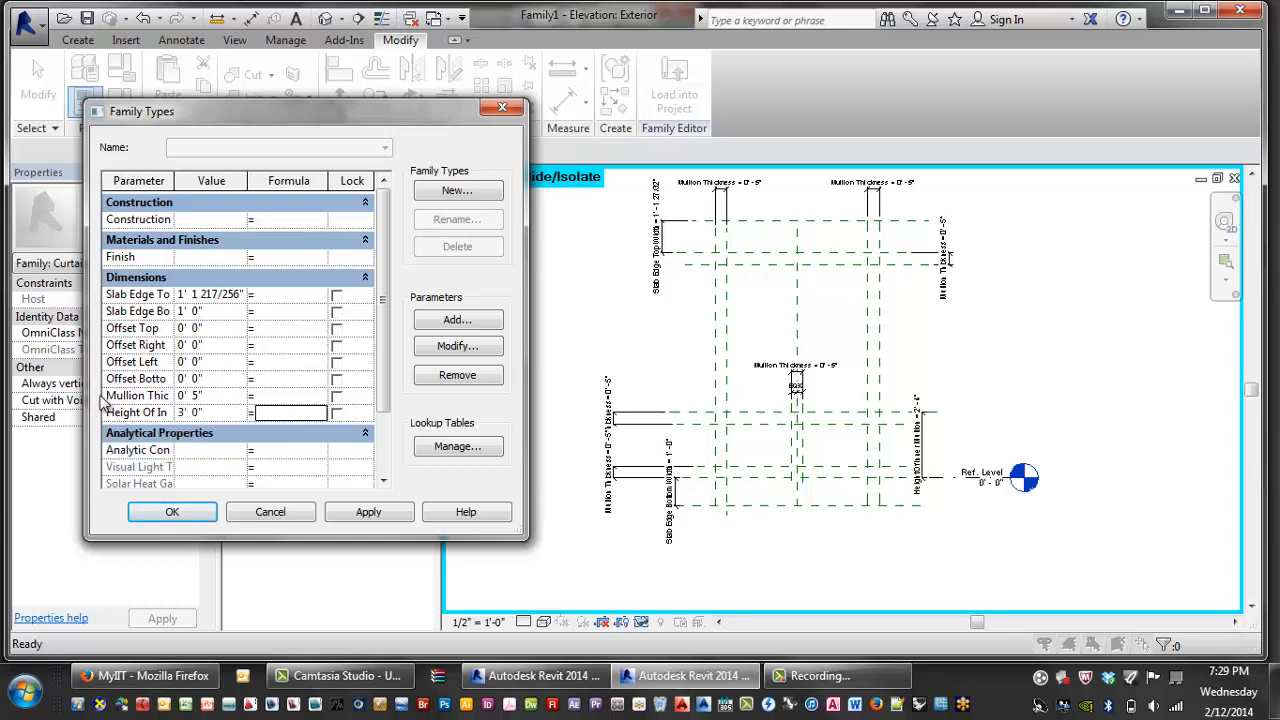
# - Set Slab Edge Top Width to 1' and Slab Edge Bottom Width to 2'
pyautogui.click(205, 294)
pyautogui.click(202, 294)
pyautogui.moveTo(246, 294); pyautogui.dragTo(110, 296)
pyautogui.write("1'")
pyautogui.press('Tab')
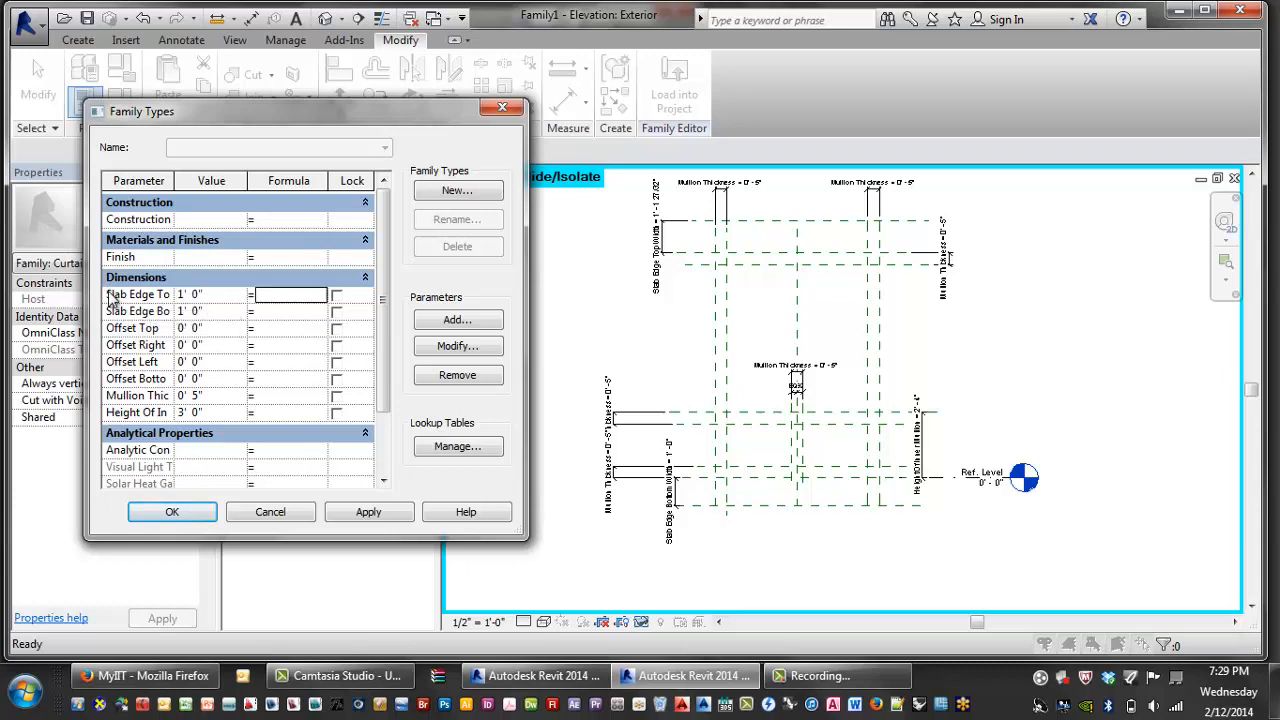
pyautogui.moveTo(222, 313); pyautogui.dragTo(130, 311)
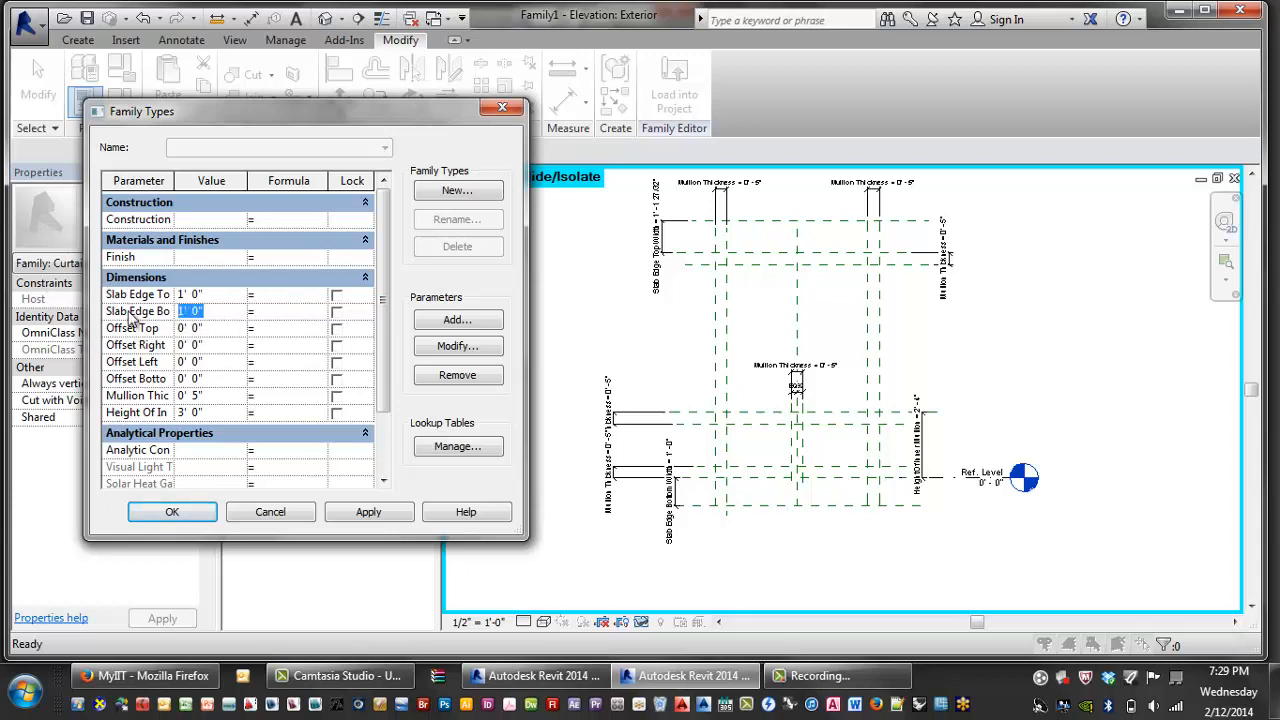
pyautogui.write("2'")
pyautogui.press('Tab')
# - Set Mullion Thickness to 0' 2", then apply and accept the new values
pyautogui.click(228, 397)
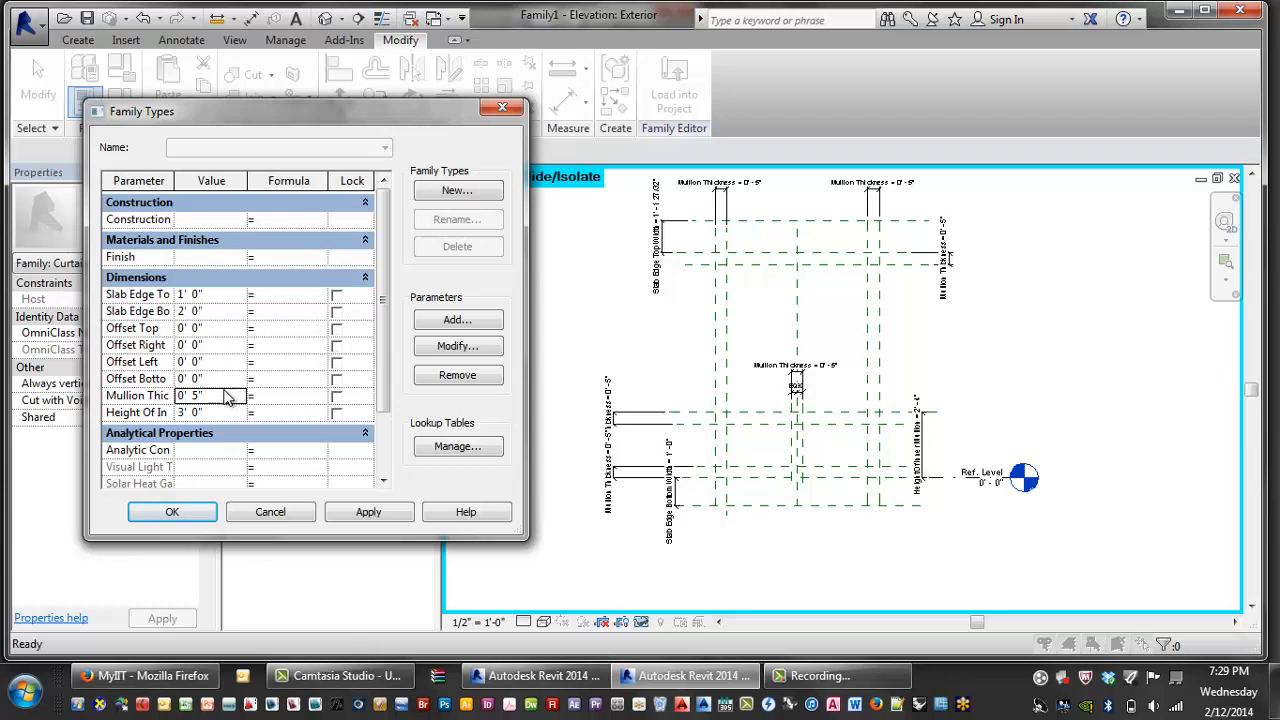
pyautogui.moveTo(228, 397); pyautogui.dragTo(58, 402)
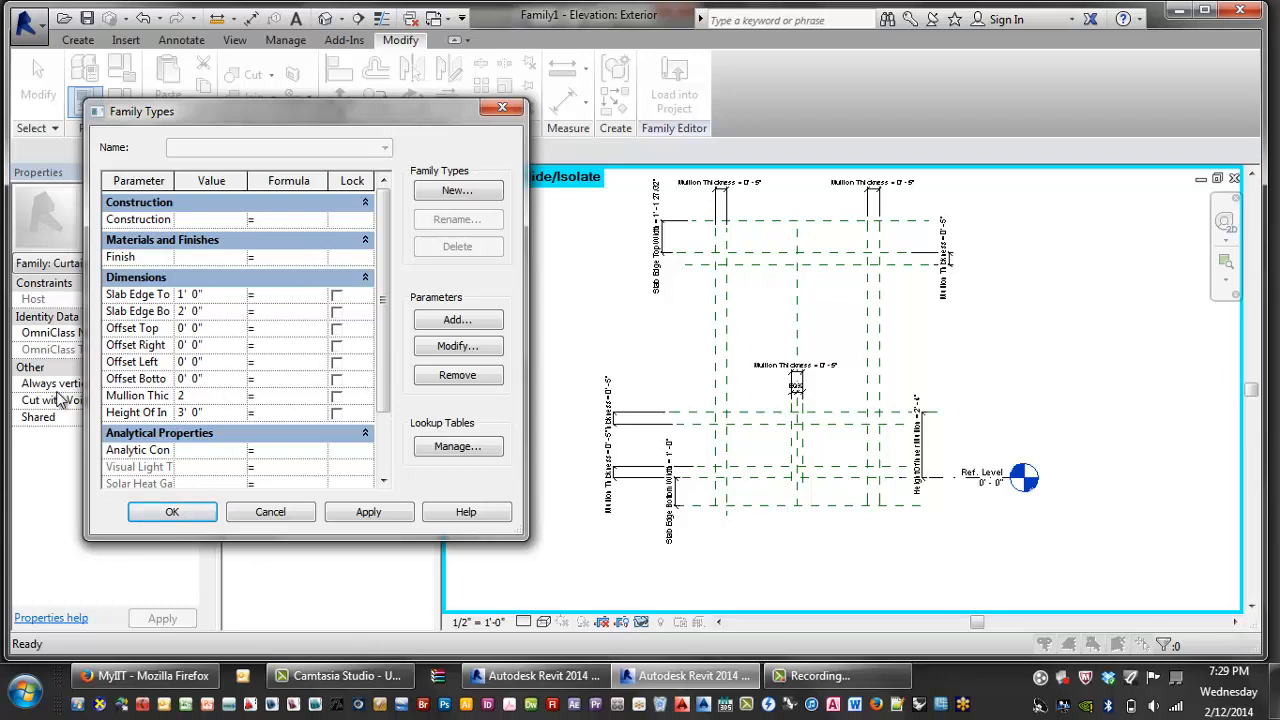
pyautogui.press('Tab')
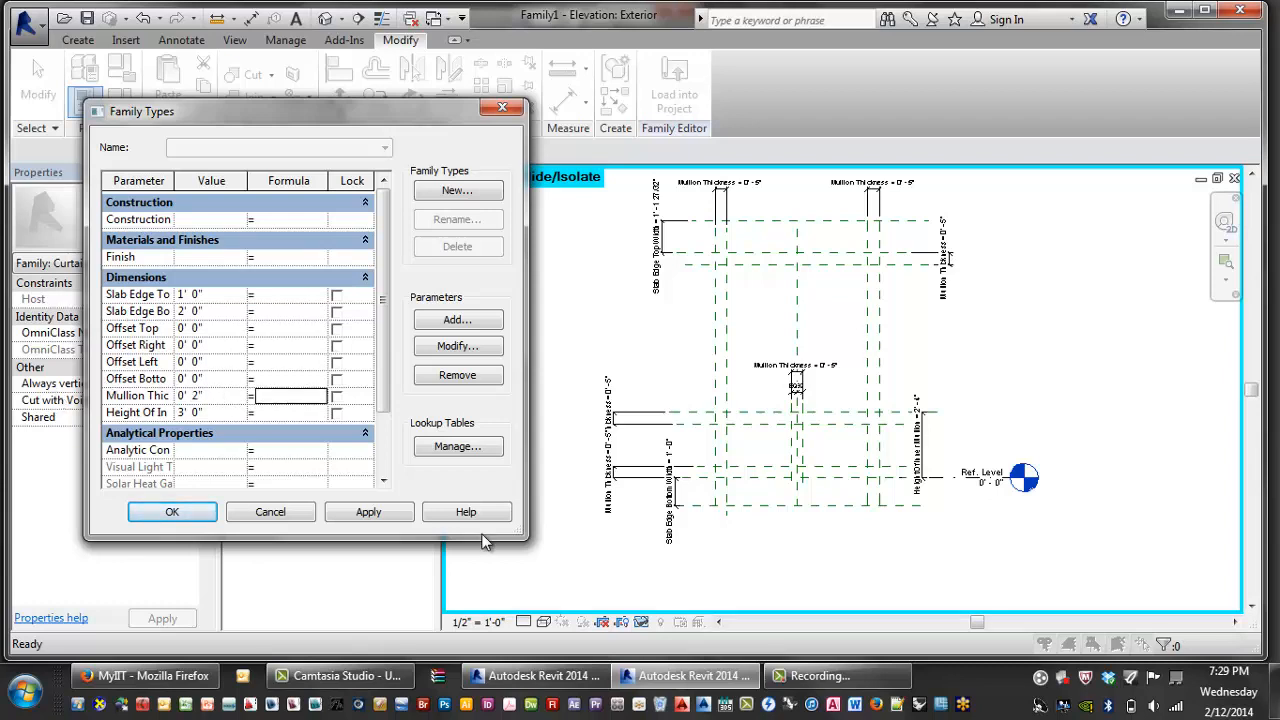
pyautogui.click(370, 516)
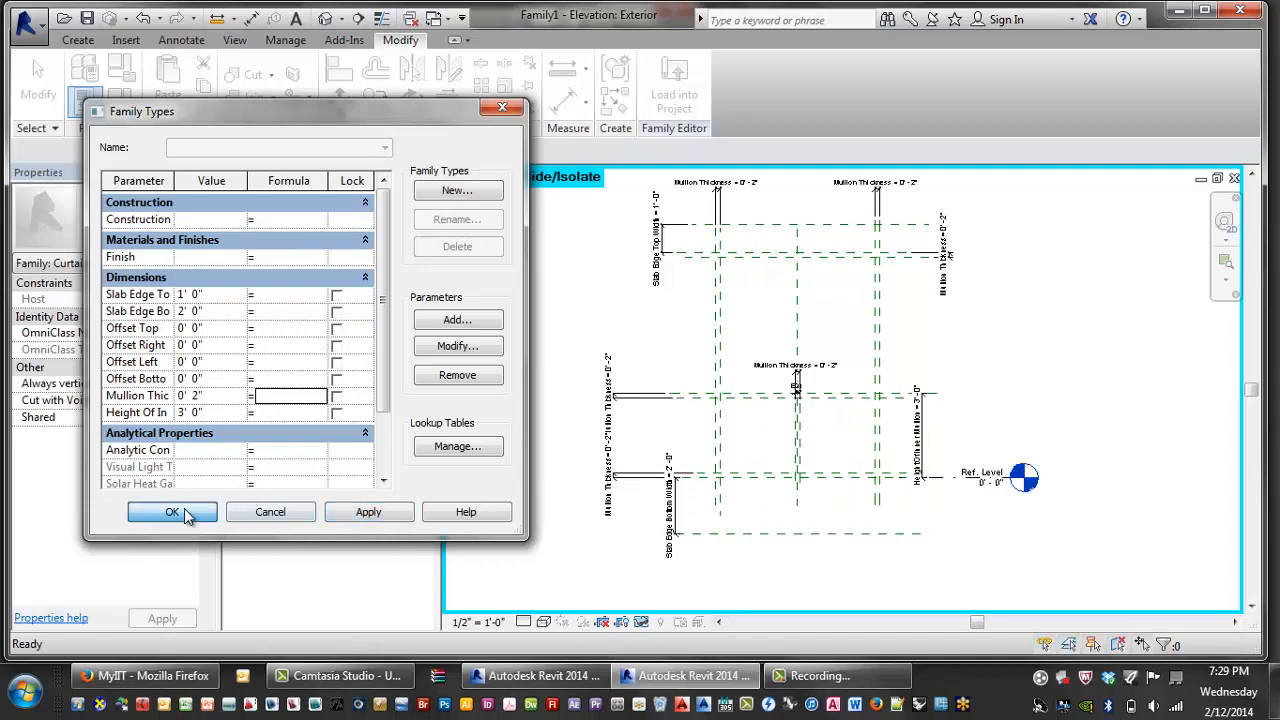
pyautogui.click(165, 511)
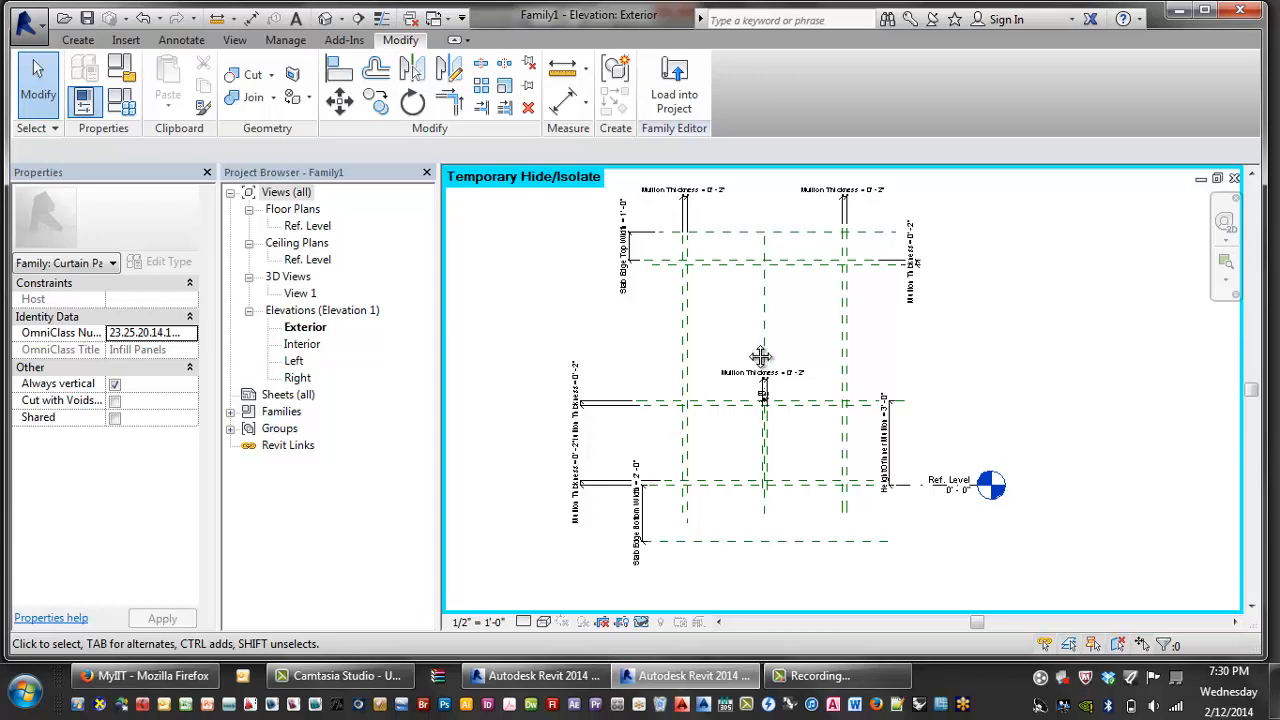
# - Pan and zoom the elevation to inspect the flexed reference planes, then bring up the Create tools
pyautogui.moveTo(760, 356); pyautogui.dragTo(737, 383, button='middle')
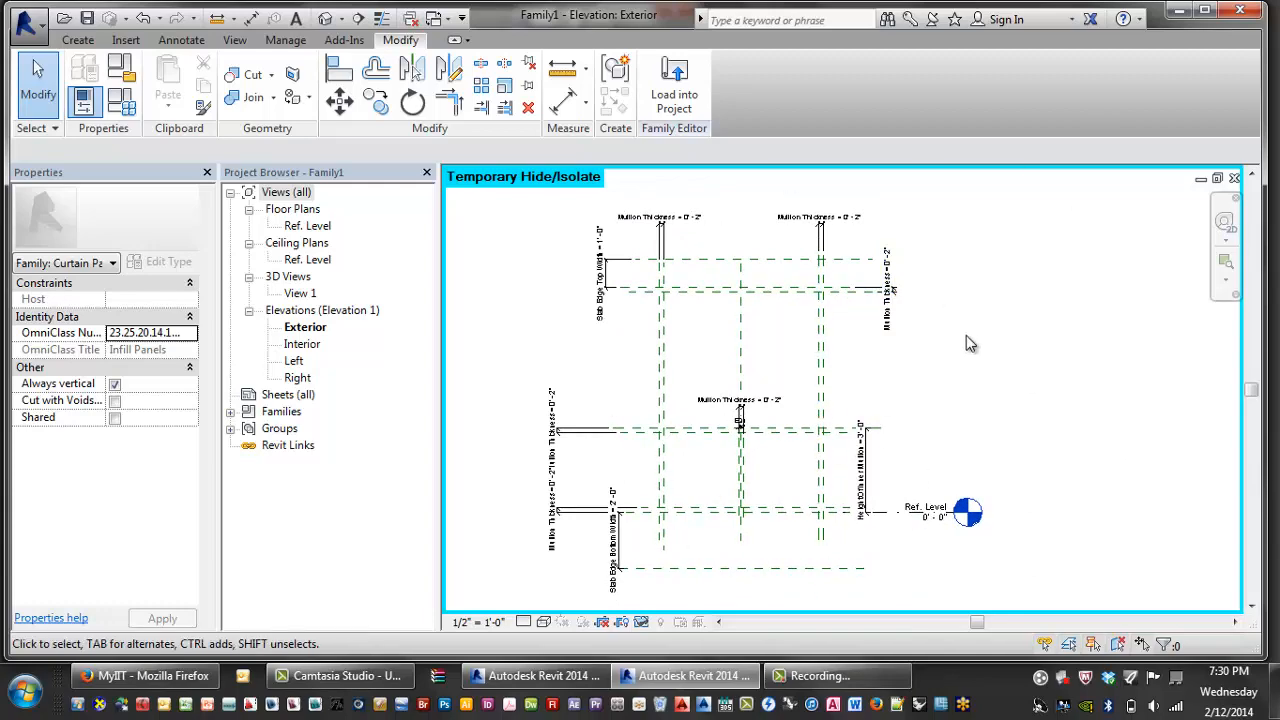
pyautogui.scroll(5, 745, 312)
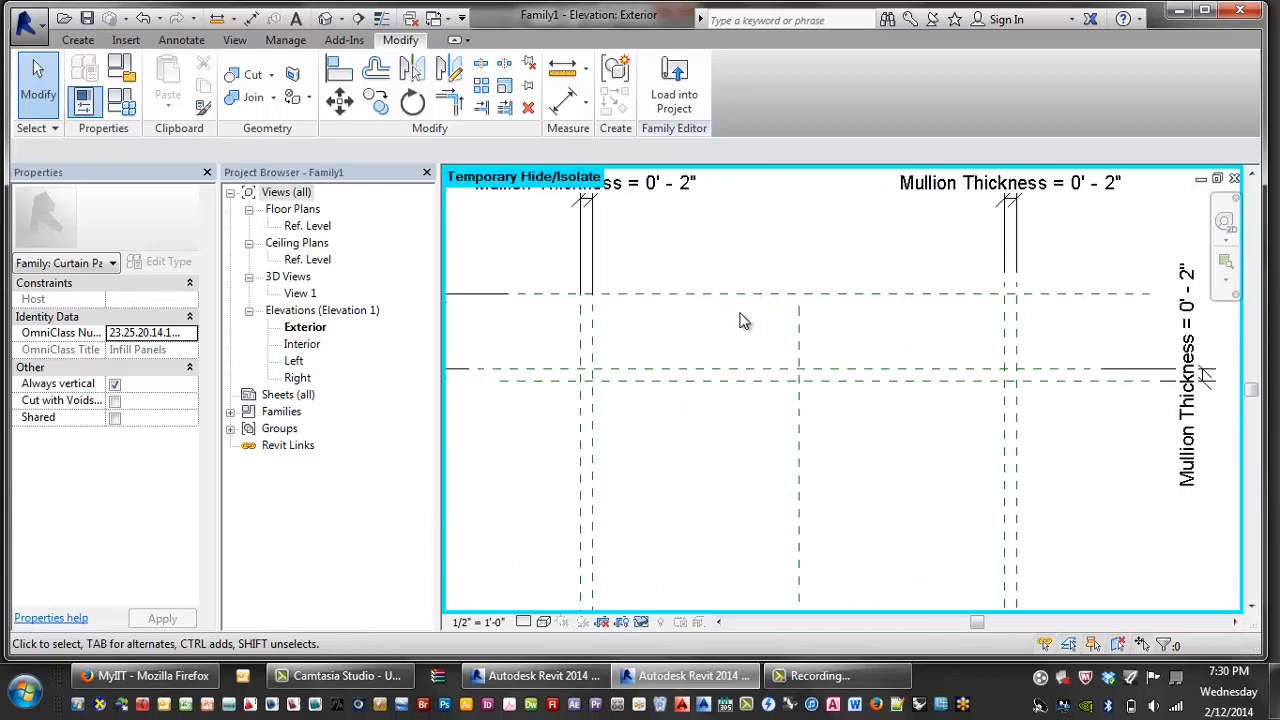
pyautogui.scroll(-2, 790, 300)
pyautogui.moveTo(890, 370); pyautogui.dragTo(835, 312, button='middle')
pyautogui.scroll(-3, 768, 387)
pyautogui.moveTo(772, 388); pyautogui.dragTo(742, 314, button='middle')
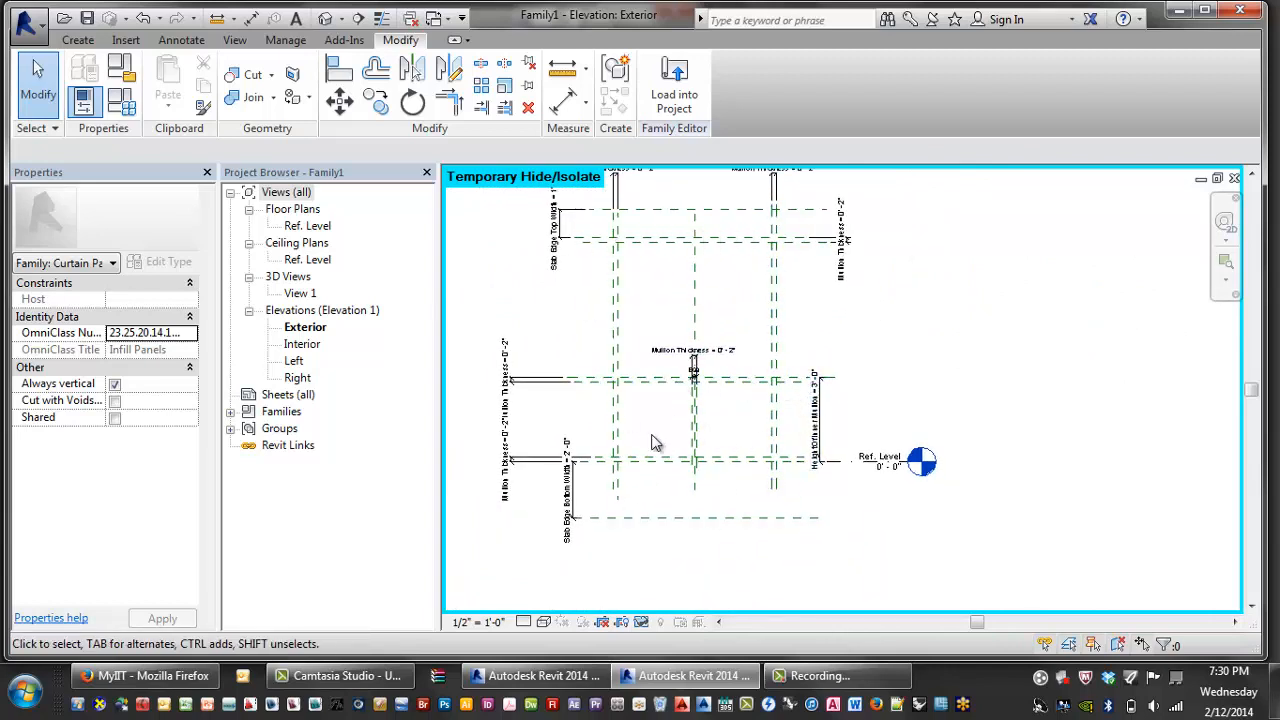
pyautogui.moveTo(691, 380); pyautogui.dragTo(693, 409, button='middle')
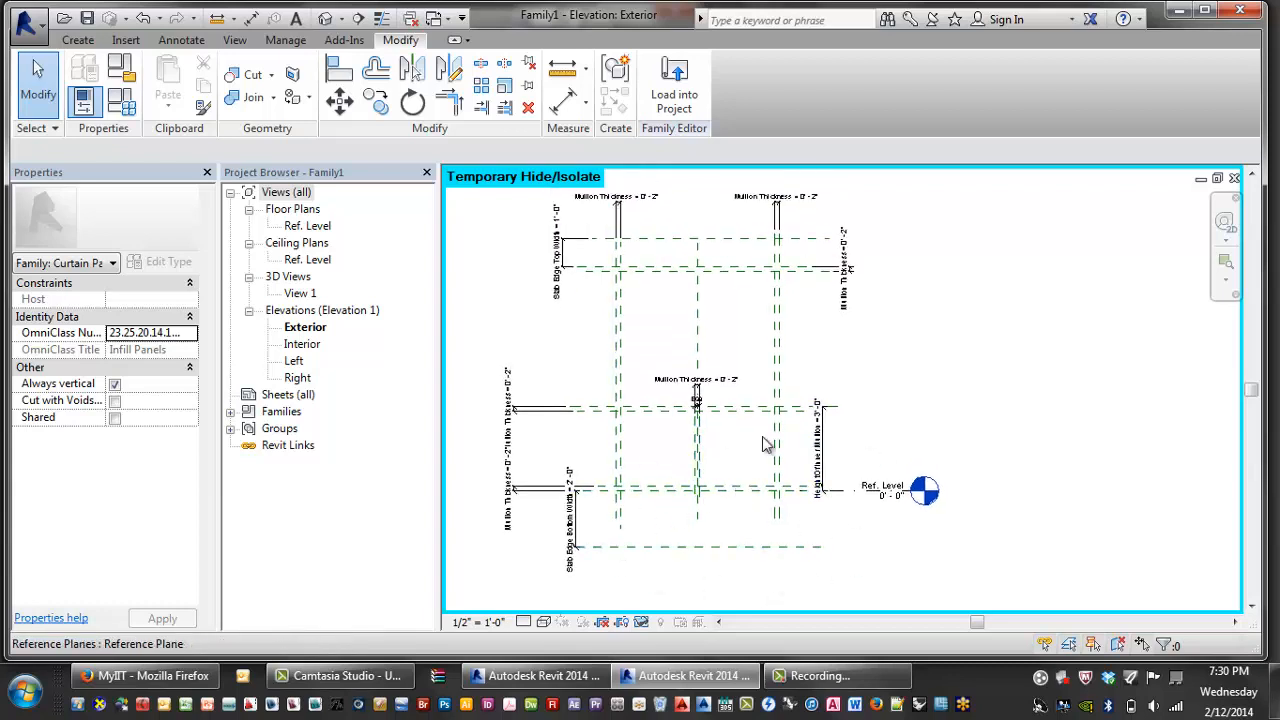
pyautogui.moveTo(766, 449); pyautogui.dragTo(778, 475, button='middle')
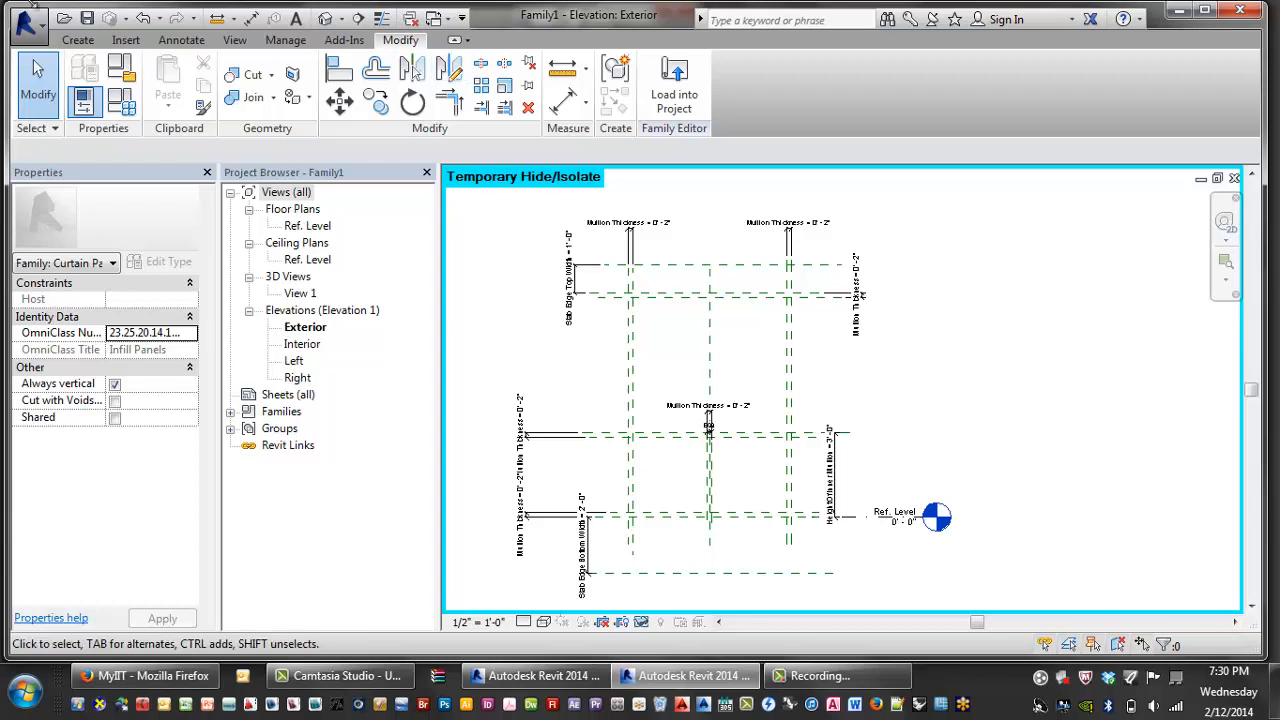
pyautogui.click(78, 40)
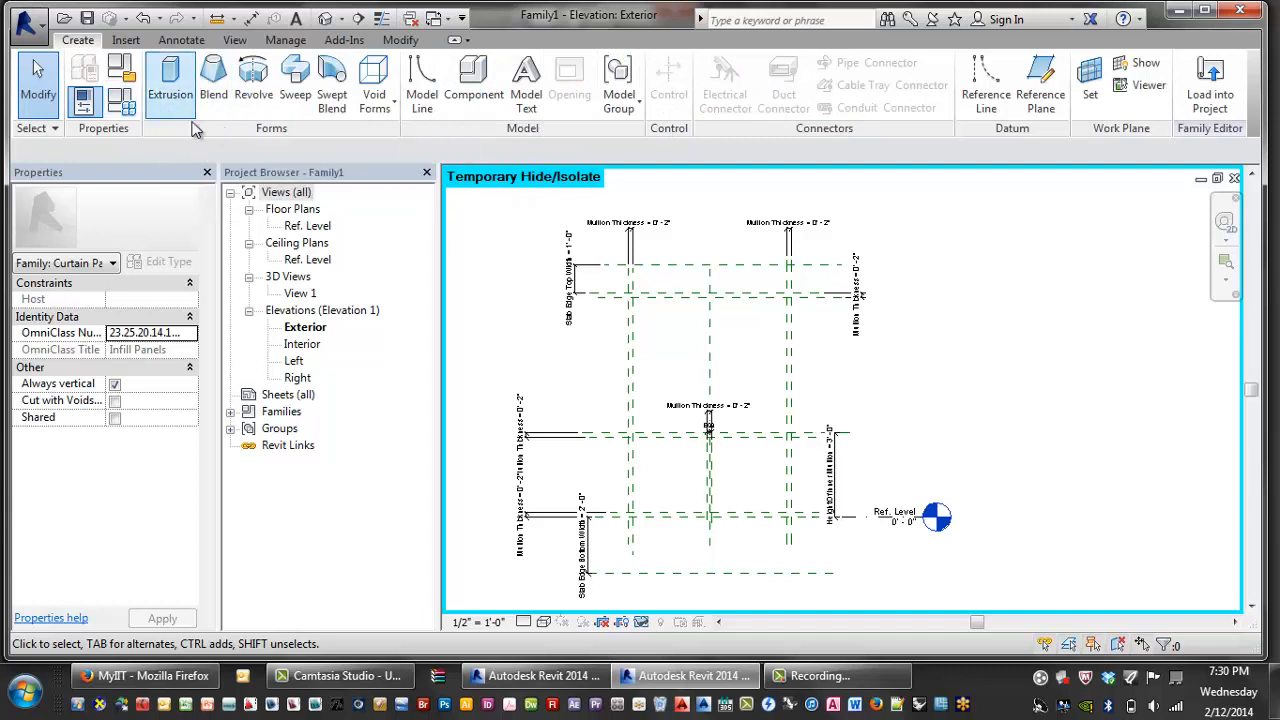
# - Start a new extrusion and sketch a rectangle between frame reference-plane intersections, locking an edge
pyautogui.click(166, 90)
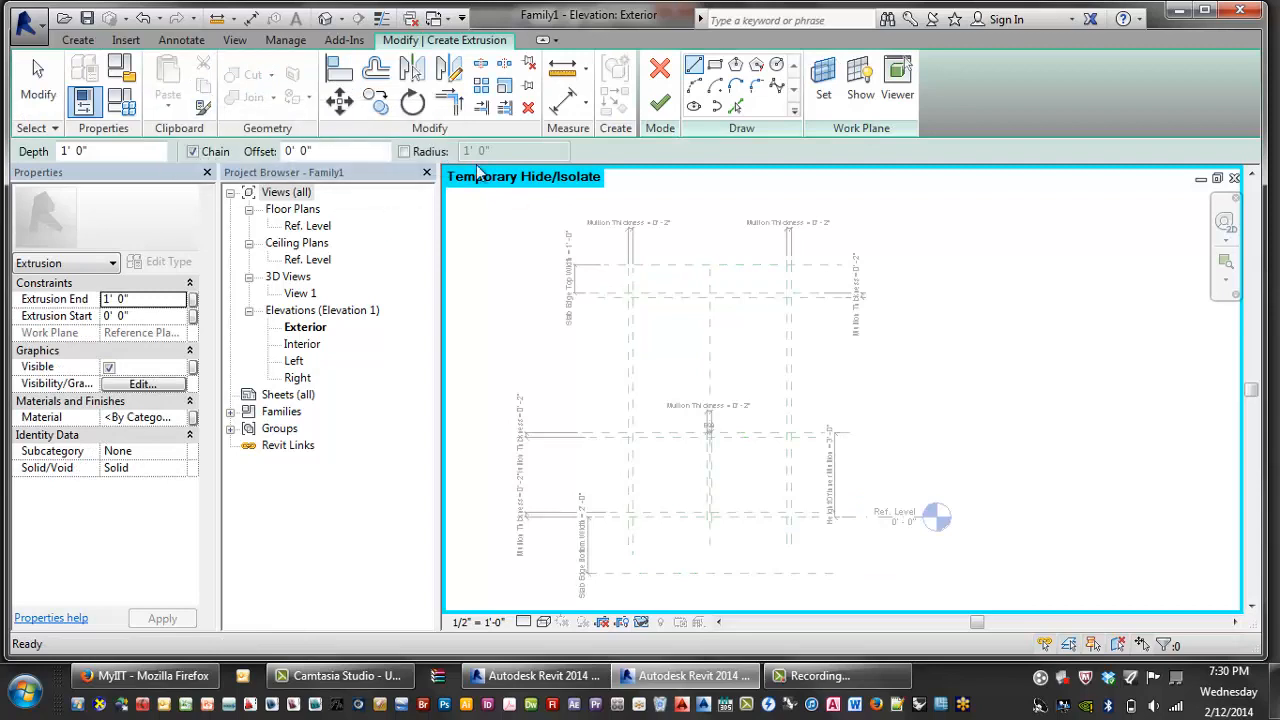
pyautogui.click(715, 64)
pyautogui.scroll(3, 640, 300)
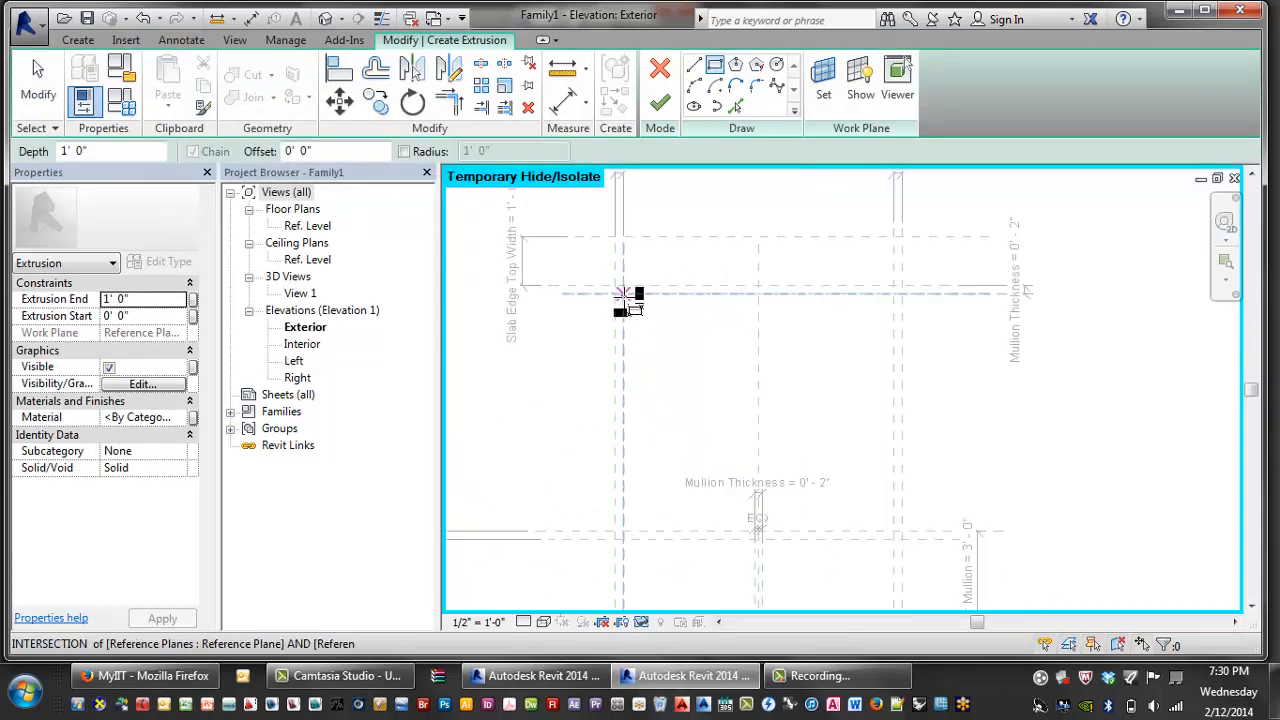
pyautogui.click(624, 294)
pyautogui.scroll(-2, 630, 297)
pyautogui.scroll(3, 705, 460)
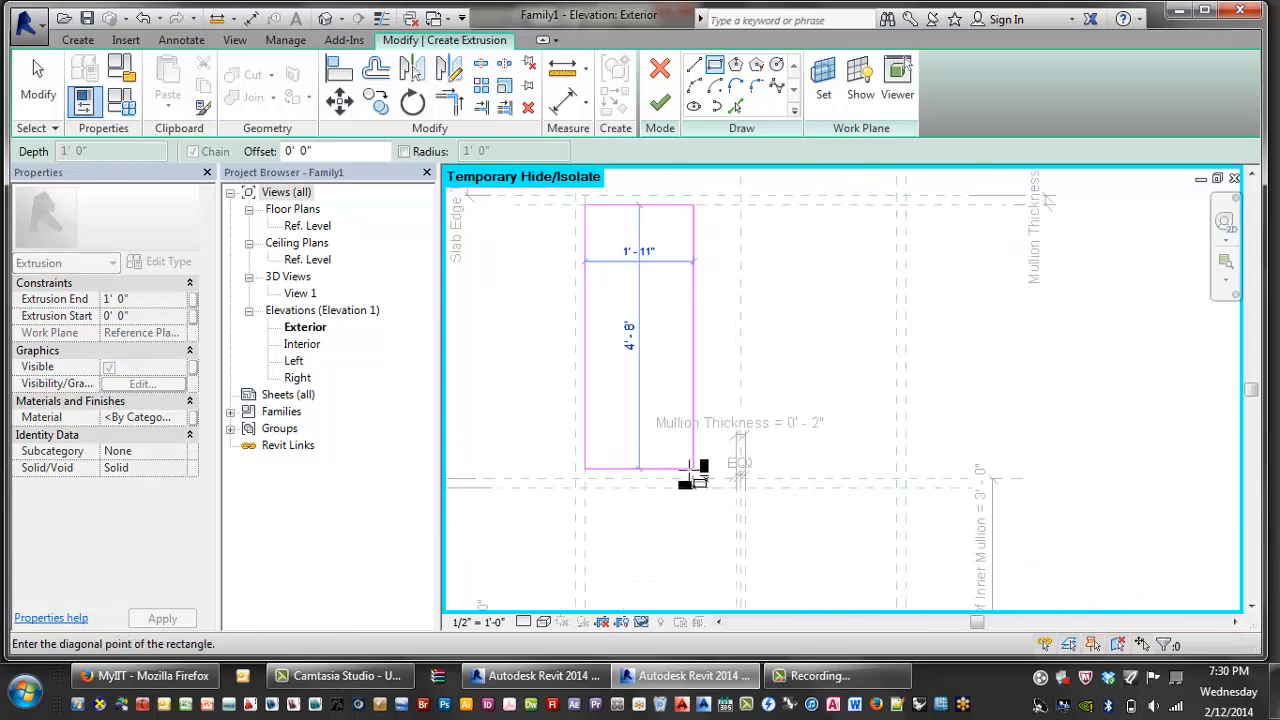
pyautogui.click(736, 479)
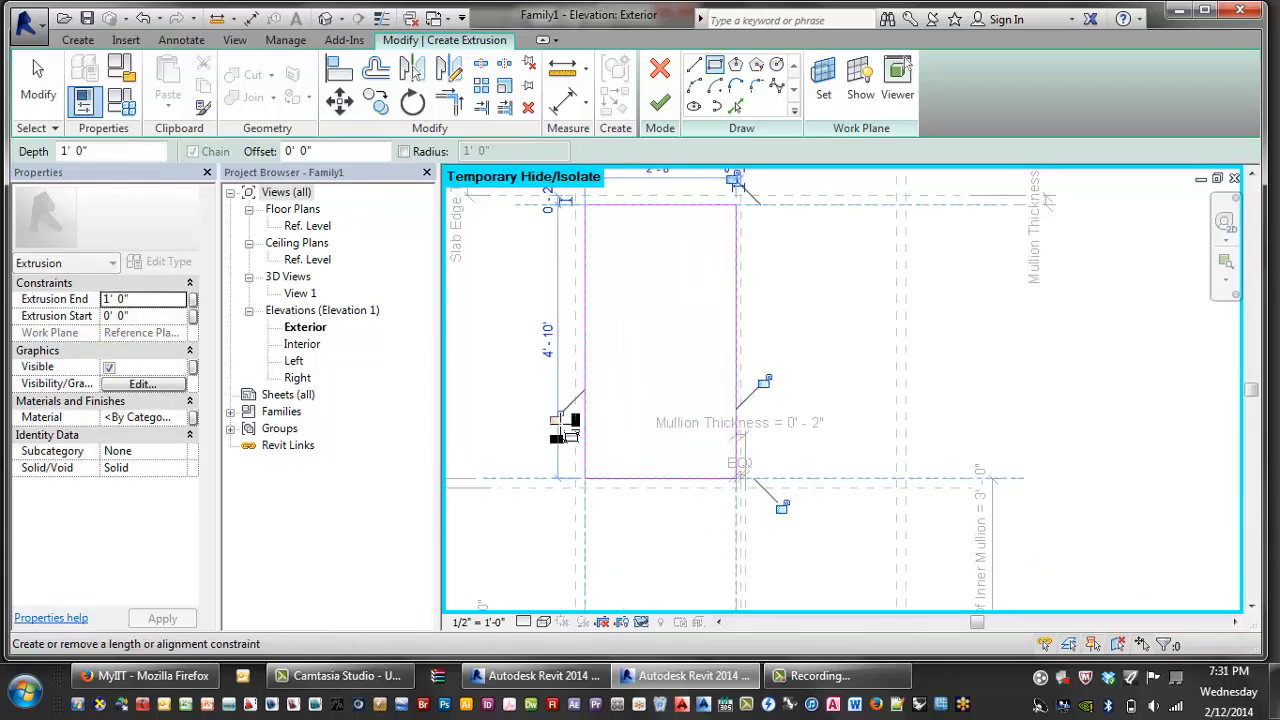
pyautogui.moveTo(600, 229); pyautogui.dragTo(600, 315, button='middle')
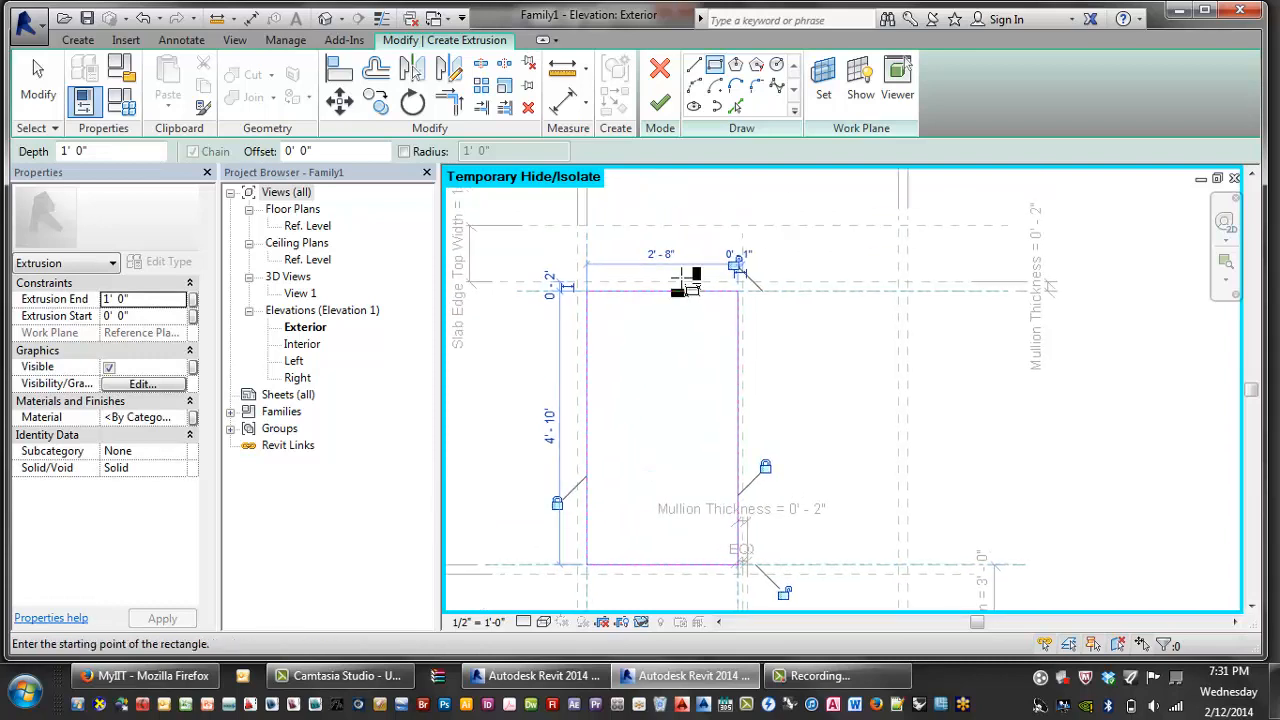
pyautogui.moveTo(807, 352); pyautogui.dragTo(798, 272, button='middle')
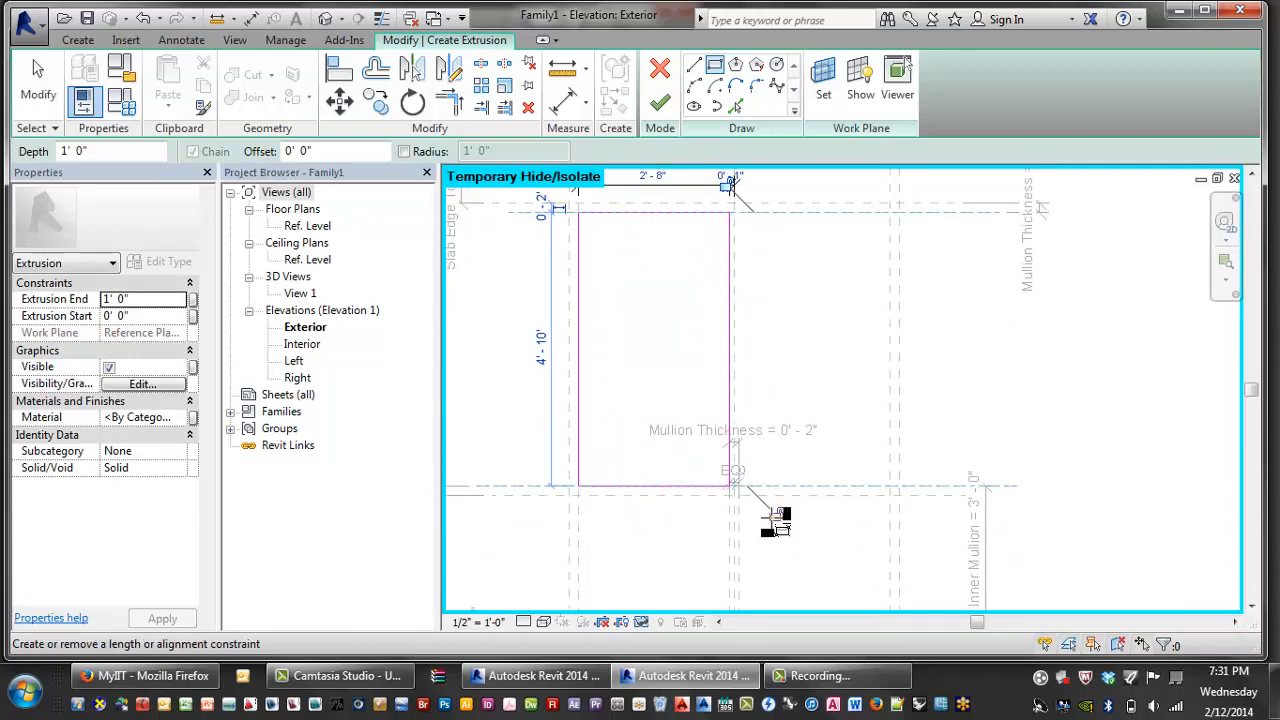
pyautogui.click(773, 513)
pyautogui.moveTo(854, 377); pyautogui.dragTo(841, 411, button='middle')
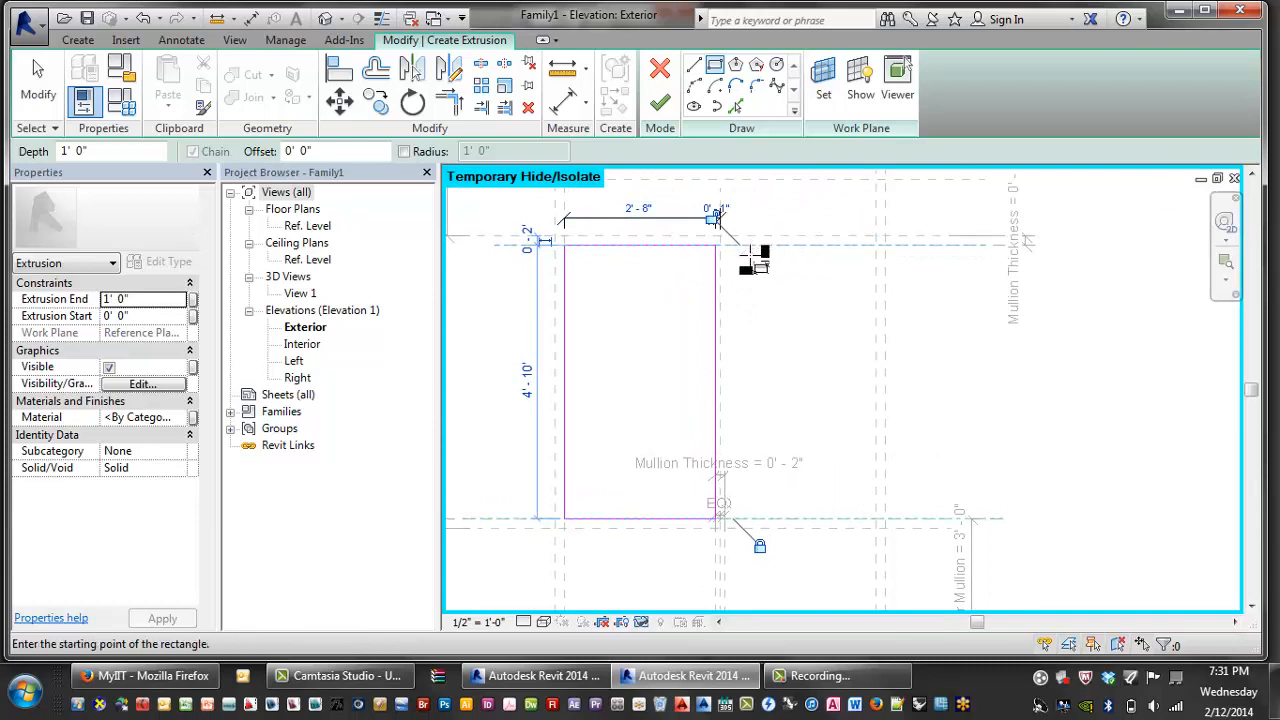
pyautogui.scroll(3, 754, 263)
pyautogui.scroll(-4, 772, 305)
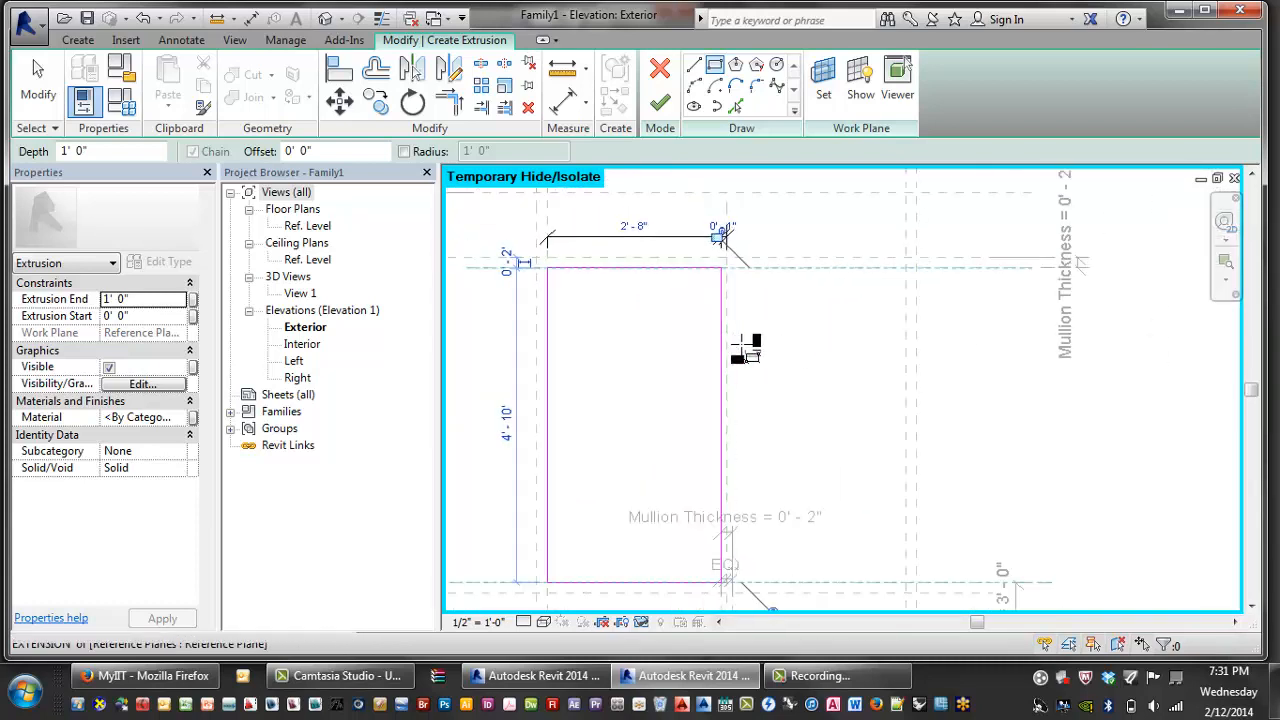
# - Align the sketch's right edge to its reference plane with AL, dismissing the overconstraint error
pyautogui.press('Escape')
pyautogui.press('Escape')
pyautogui.press('a')
pyautogui.press('l')
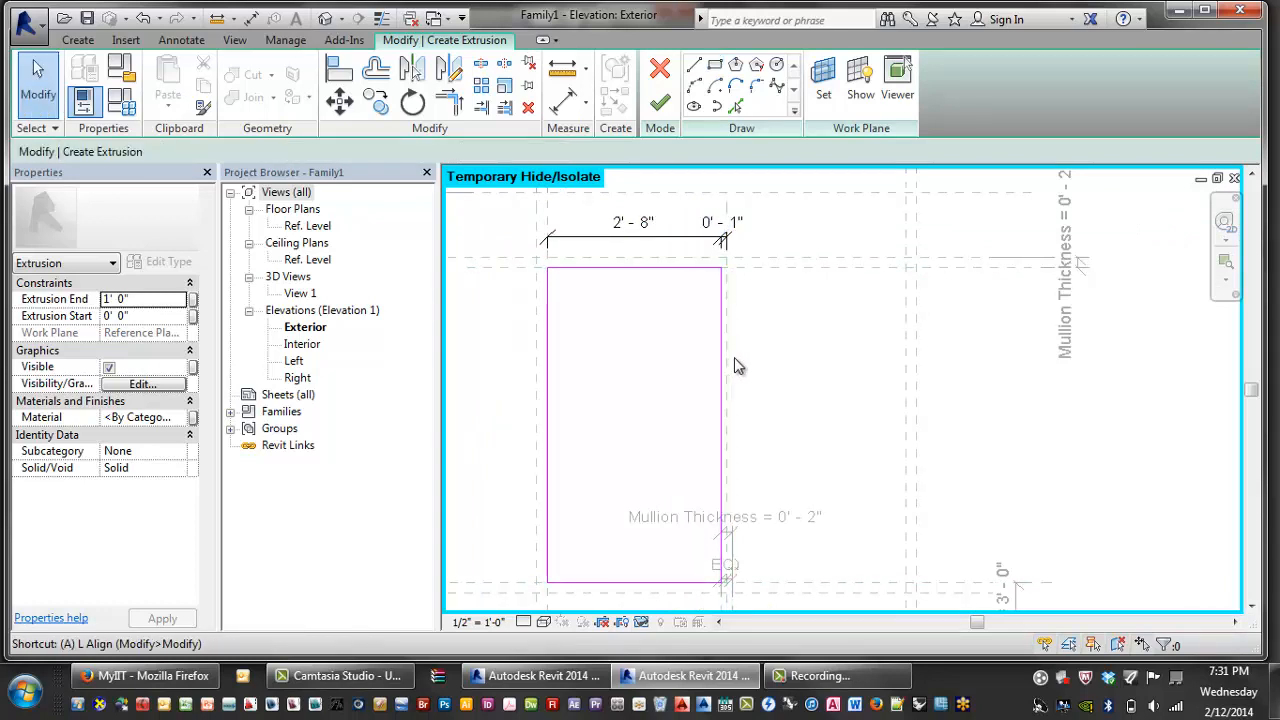
pyautogui.click(912, 365)
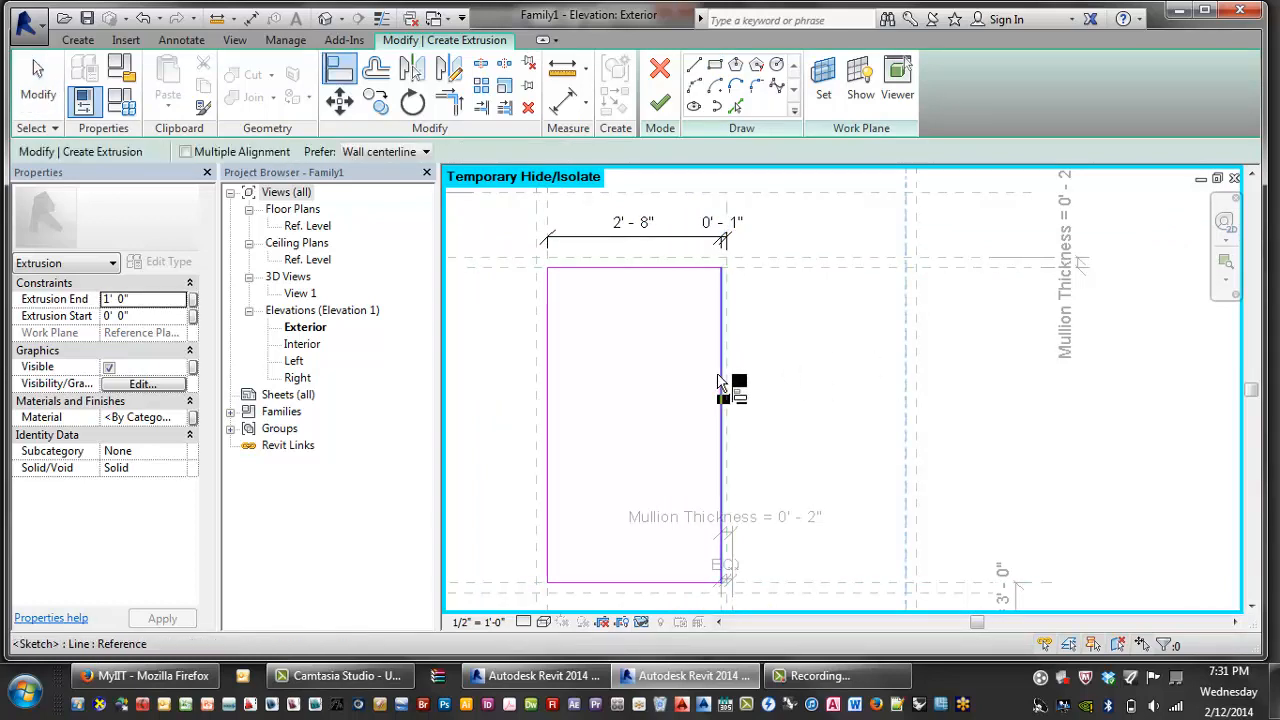
pyautogui.click(722, 385)
pyautogui.click(878, 373)
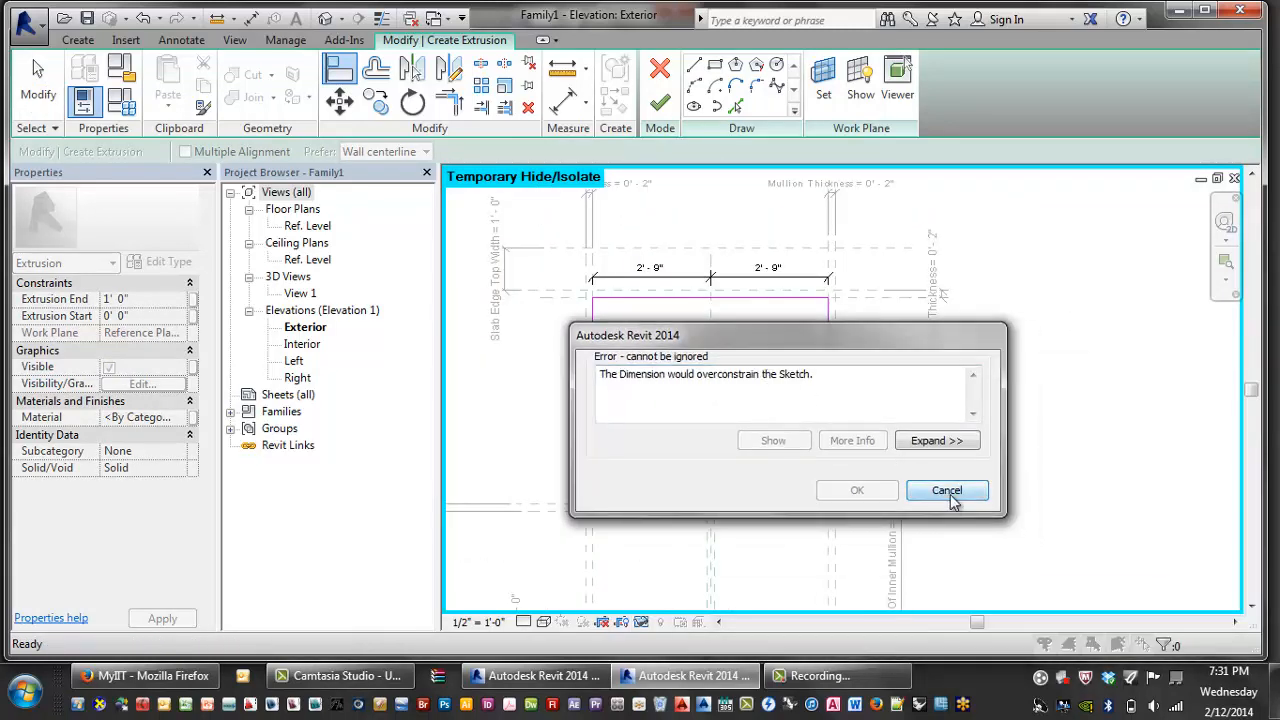
pyautogui.click(946, 490)
pyautogui.press('Escape')
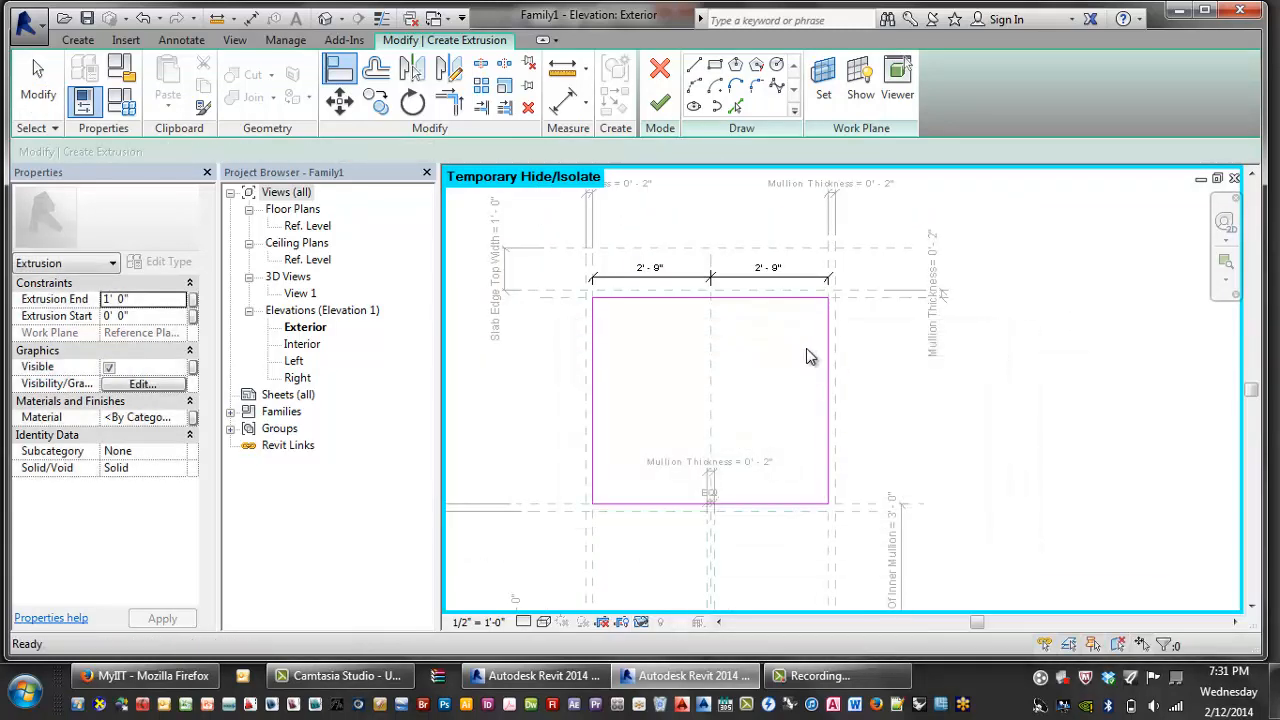
pyautogui.click(830, 345)
pyautogui.moveTo(810, 364); pyautogui.dragTo(809, 367, button='middle')
pyautogui.press('Escape')
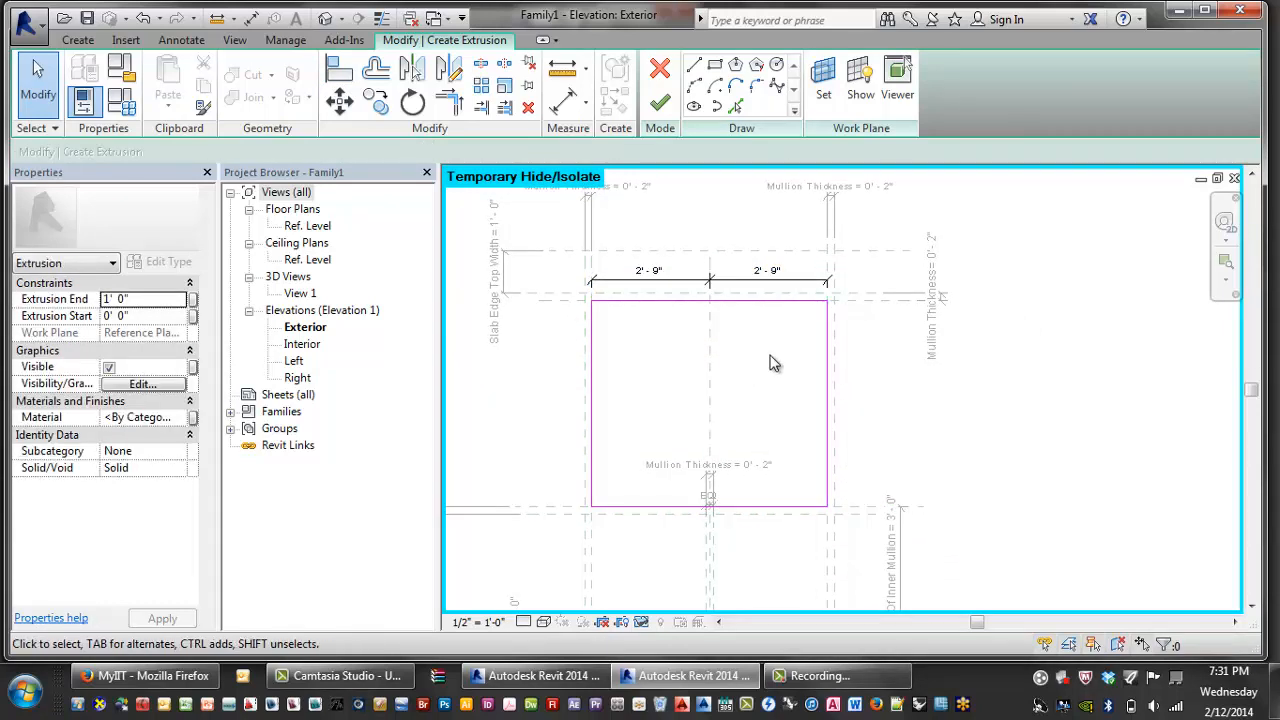
pyautogui.moveTo(770, 363); pyautogui.dragTo(776, 341, button='middle')
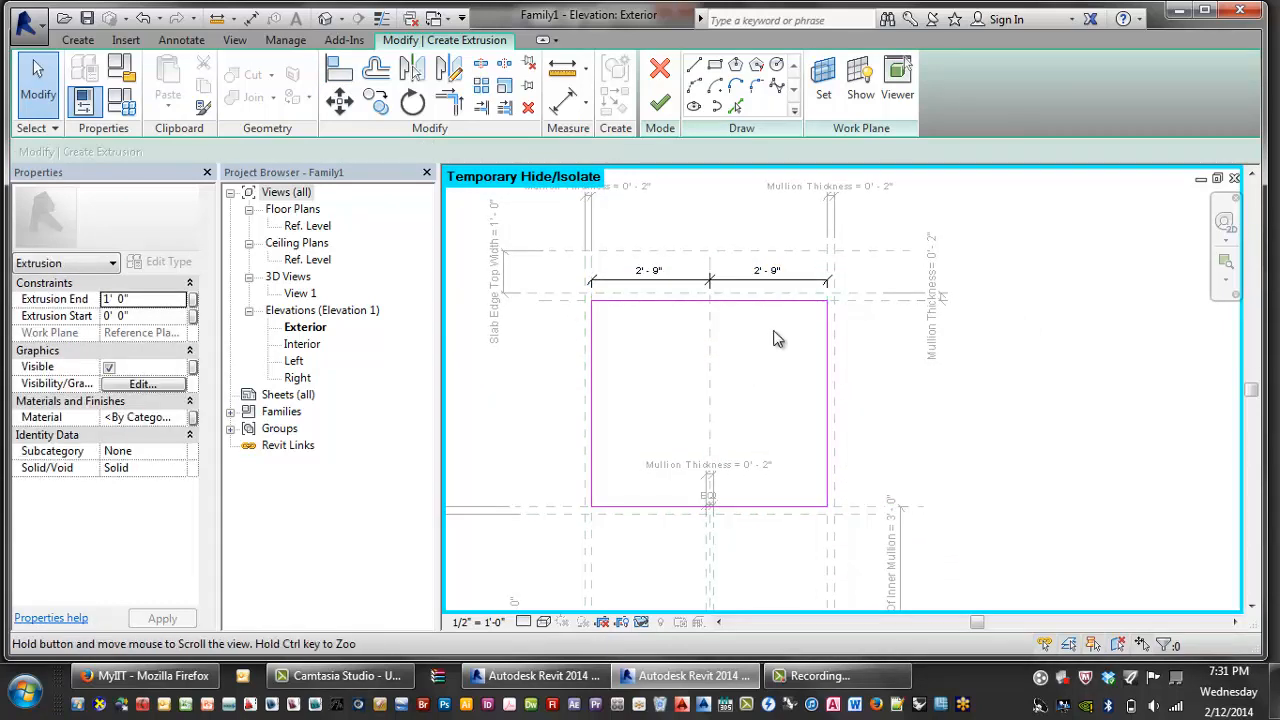
# - Sketch the outer frame rectangle from the top-left plane intersection down to the Ref. Level
pyautogui.click(714, 65)
pyautogui.click(592, 268)
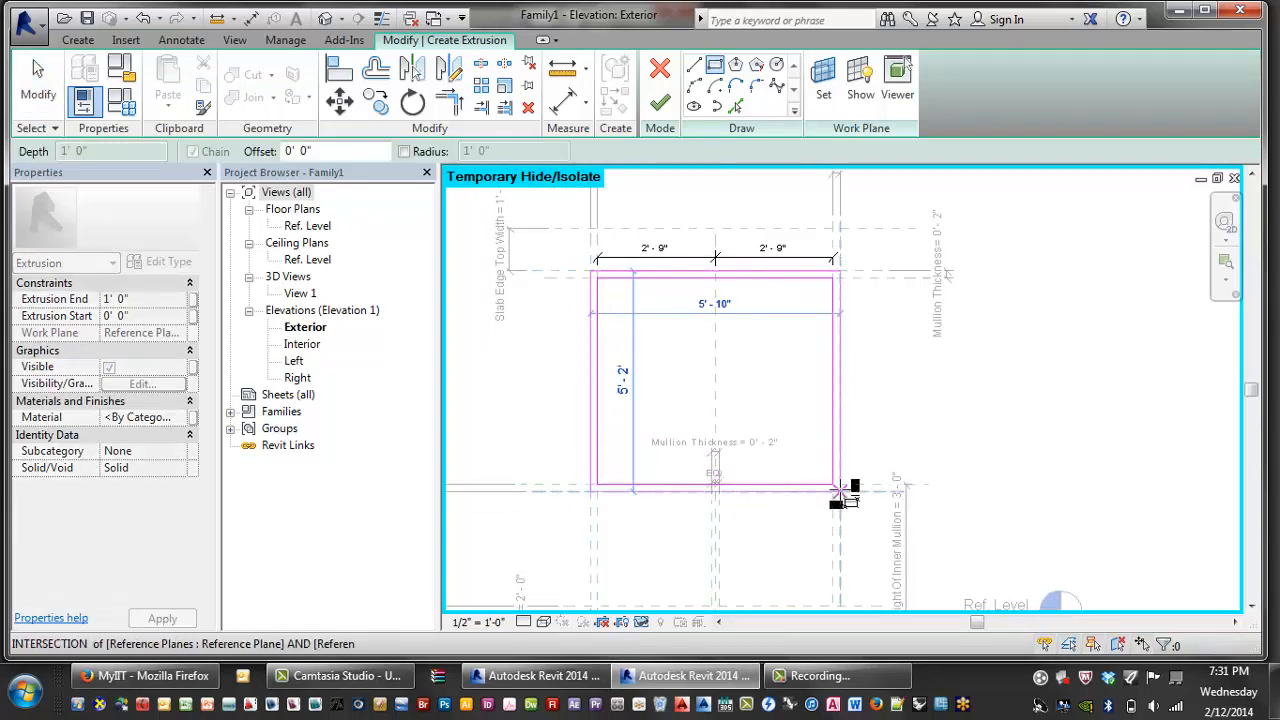
pyautogui.scroll(3, 838, 570)
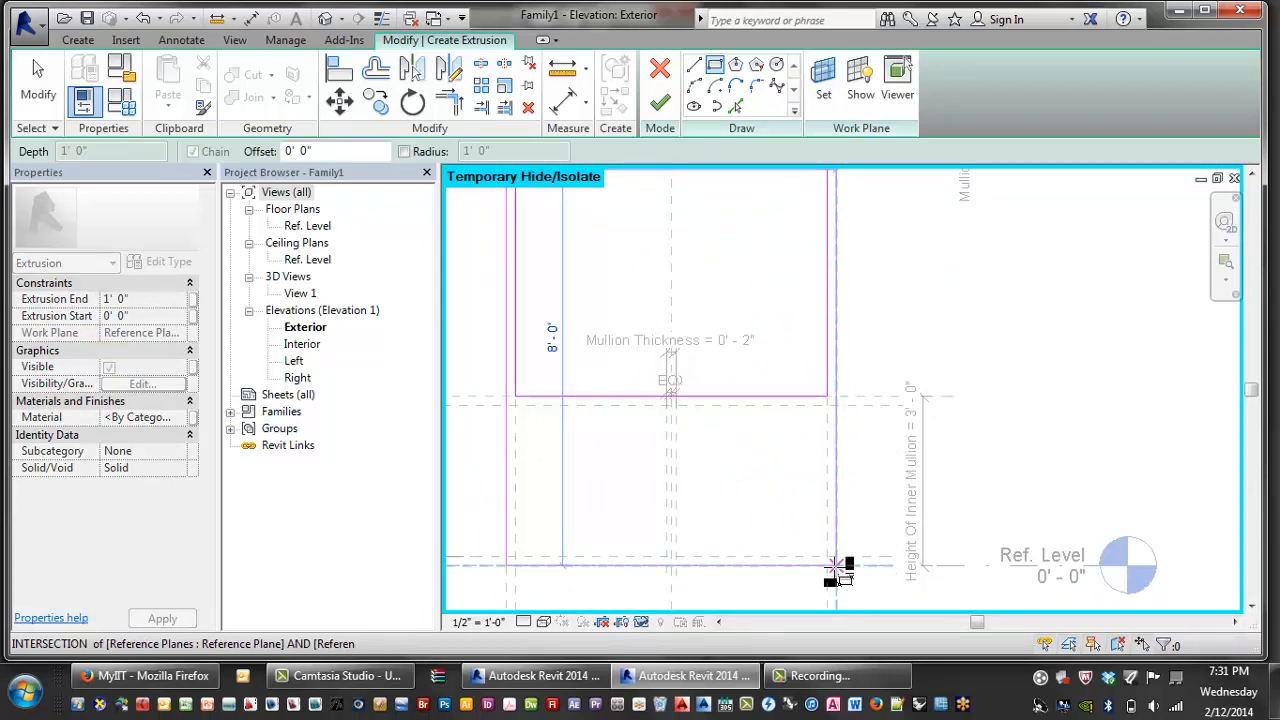
pyautogui.click(838, 570)
pyautogui.scroll(-3, 871, 480)
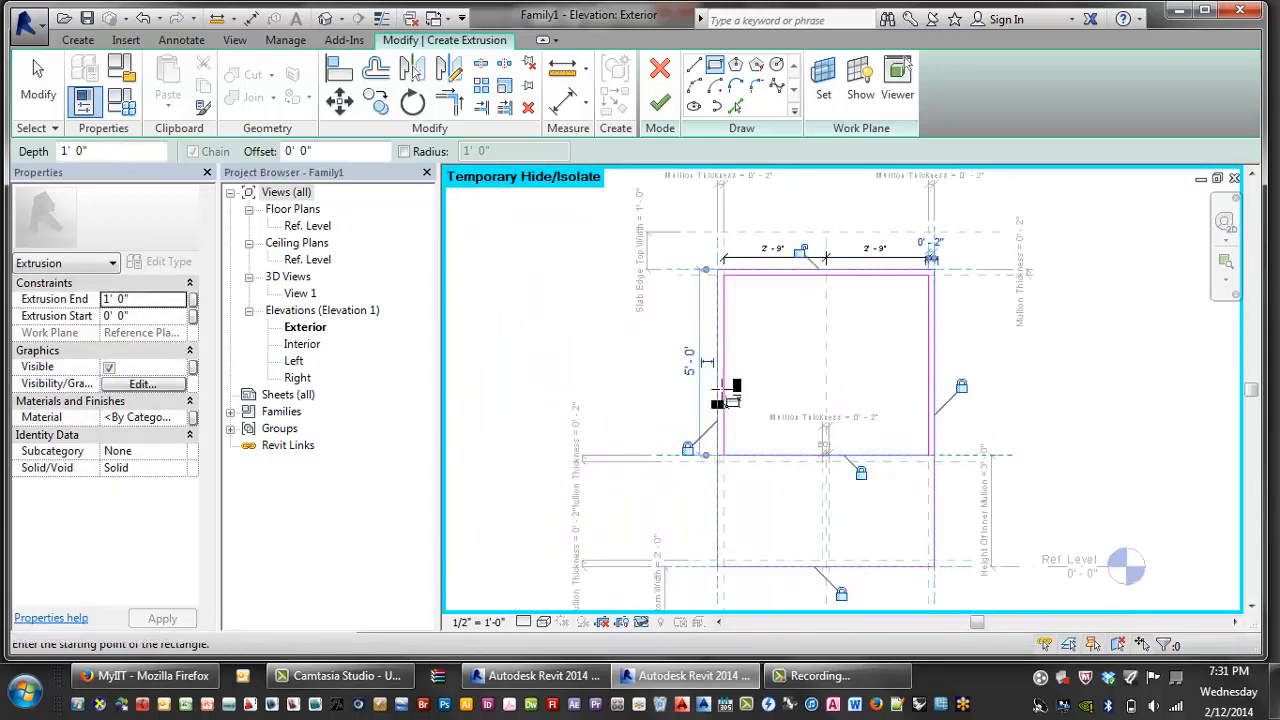
pyautogui.scroll(-2, 895, 300)
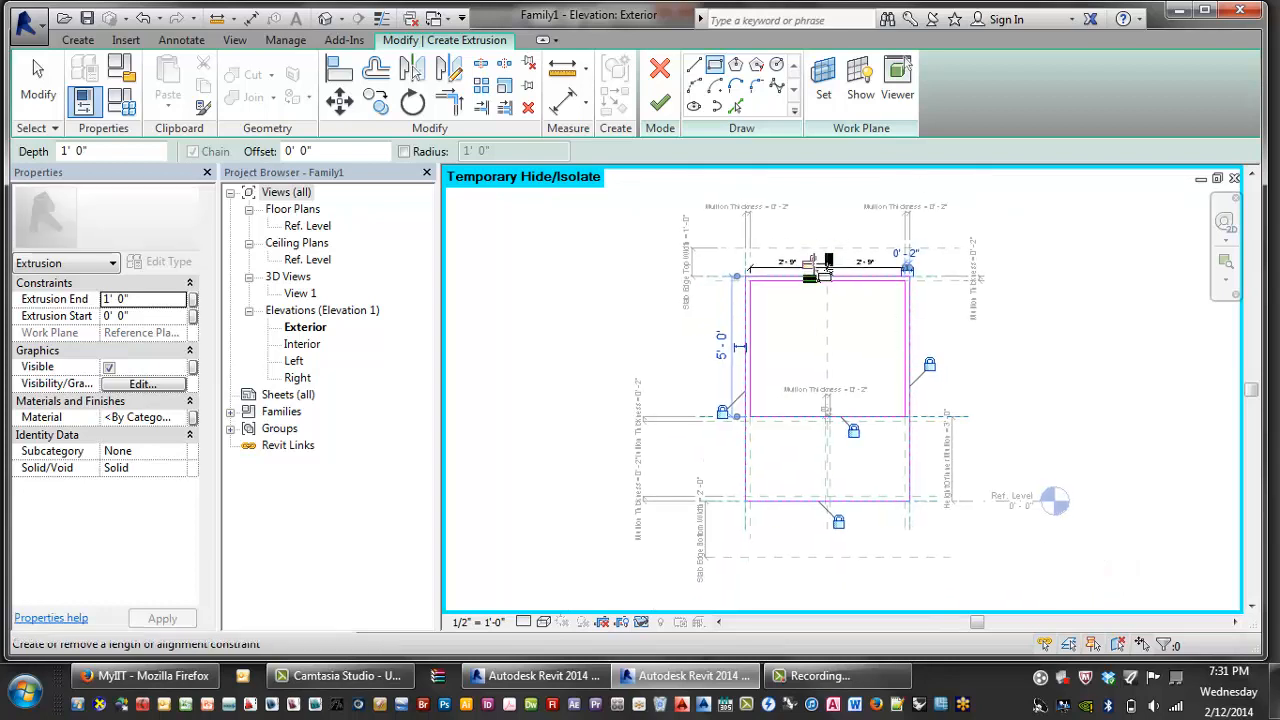
pyautogui.scroll(2, 768, 460)
# - Sketch the two inner opening rectangles at the plane intersections and finish the 1' 0" extrusion
pyautogui.click(731, 375)
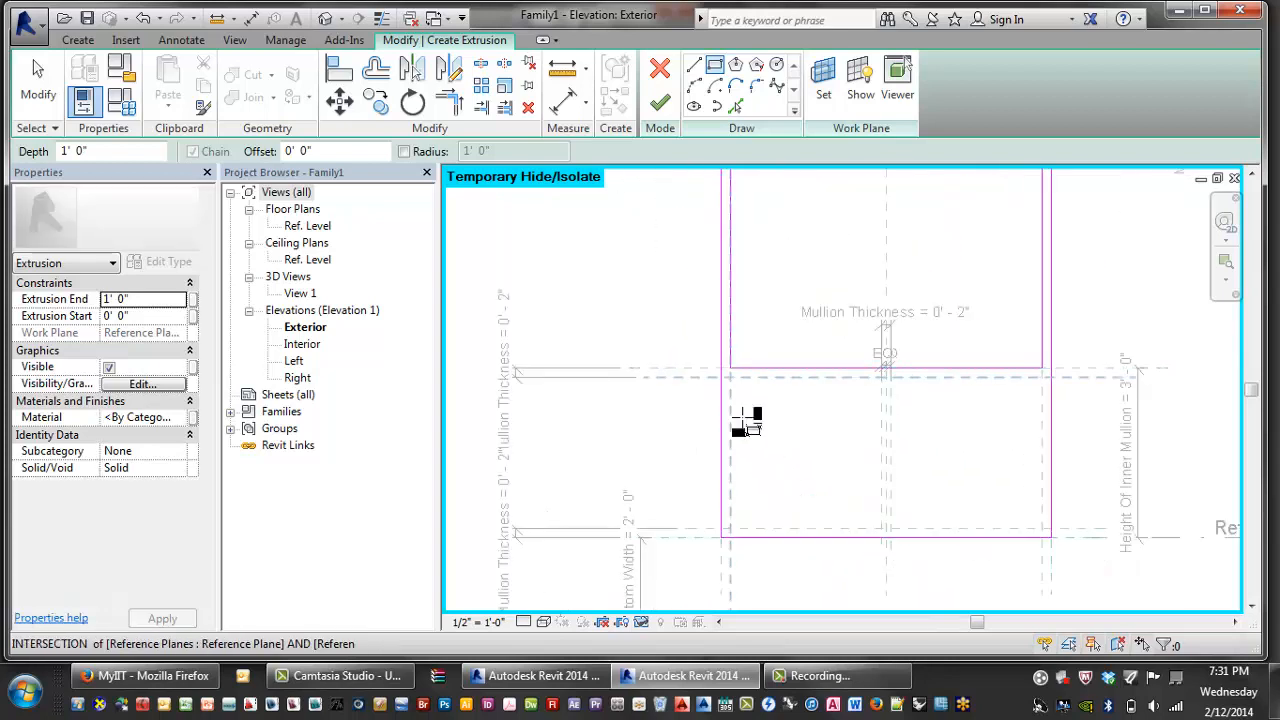
pyautogui.click(882, 530)
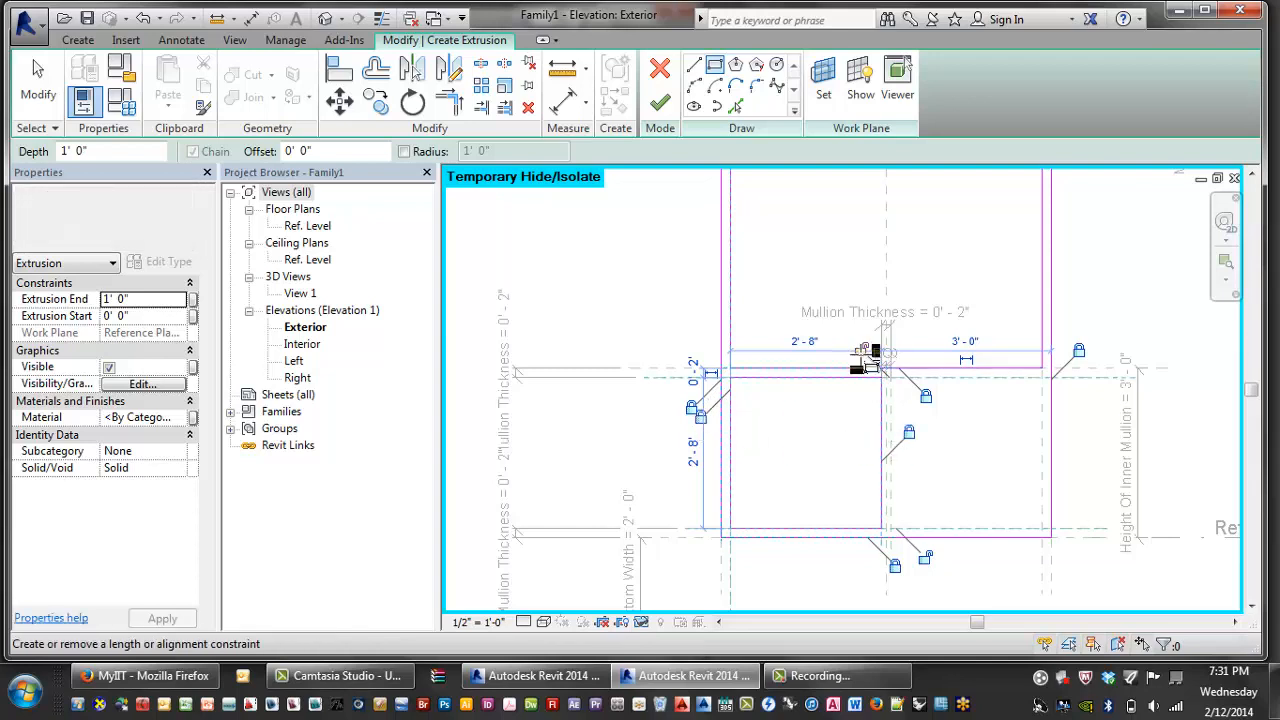
pyautogui.click(886, 530)
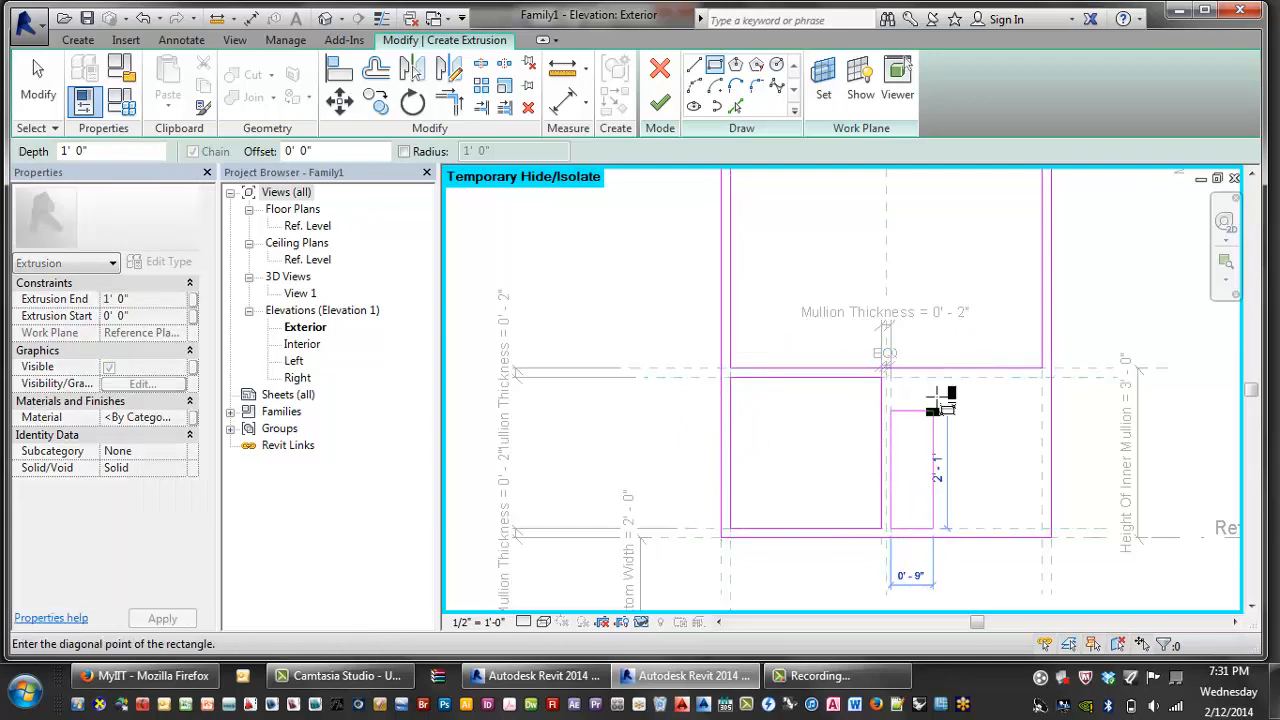
pyautogui.click(1050, 372)
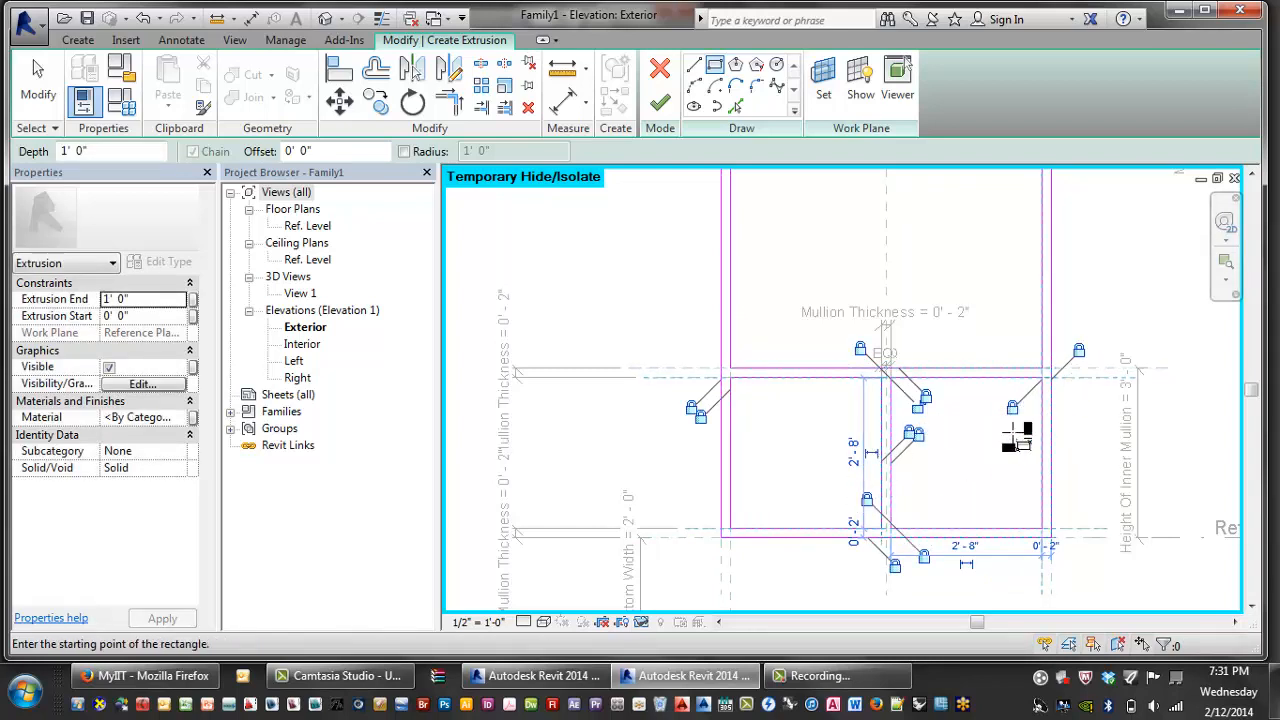
pyautogui.moveTo(968, 428); pyautogui.dragTo(917, 425, button='middle')
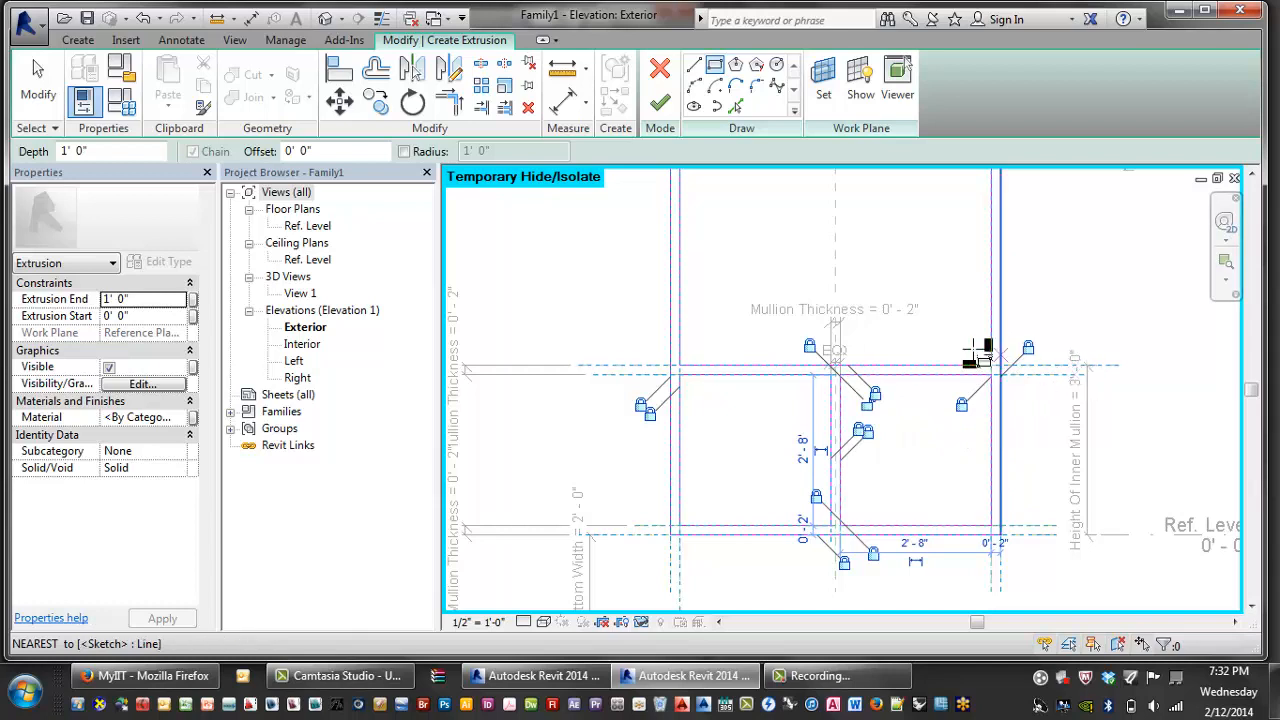
pyautogui.moveTo(977, 352); pyautogui.dragTo(851, 352, button='middle')
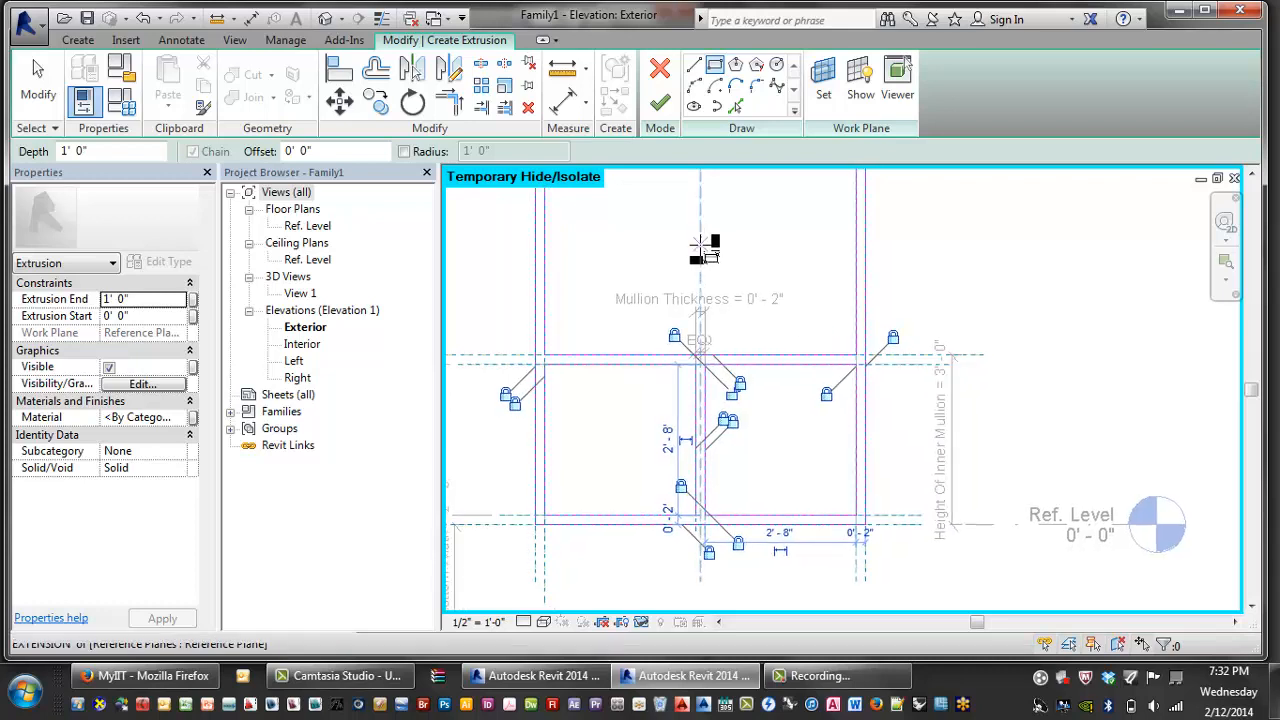
pyautogui.moveTo(714, 268); pyautogui.dragTo(705, 259, button='middle')
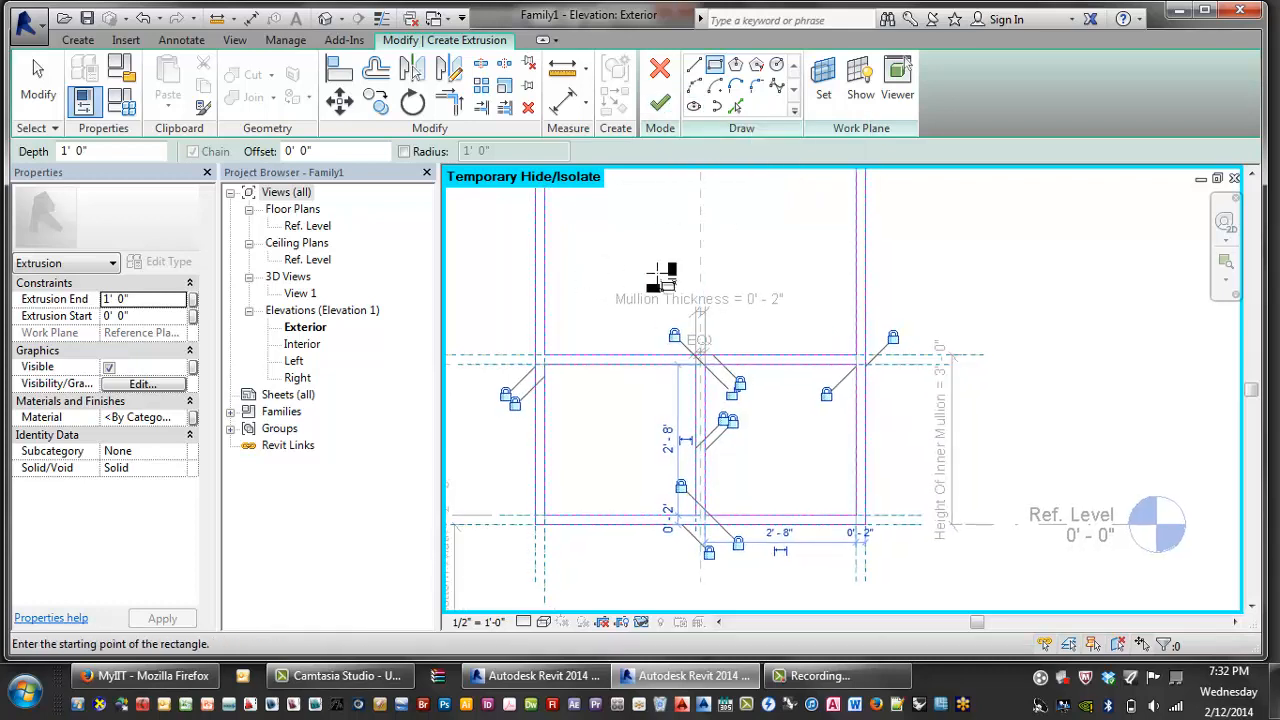
pyautogui.click(661, 103)
pyautogui.moveTo(863, 373); pyautogui.dragTo(795, 412, button='middle')
# - In Family Types, set Slab Edge Bottom Width to 4' 0"
pyautogui.scroll(-2, 892, 408)
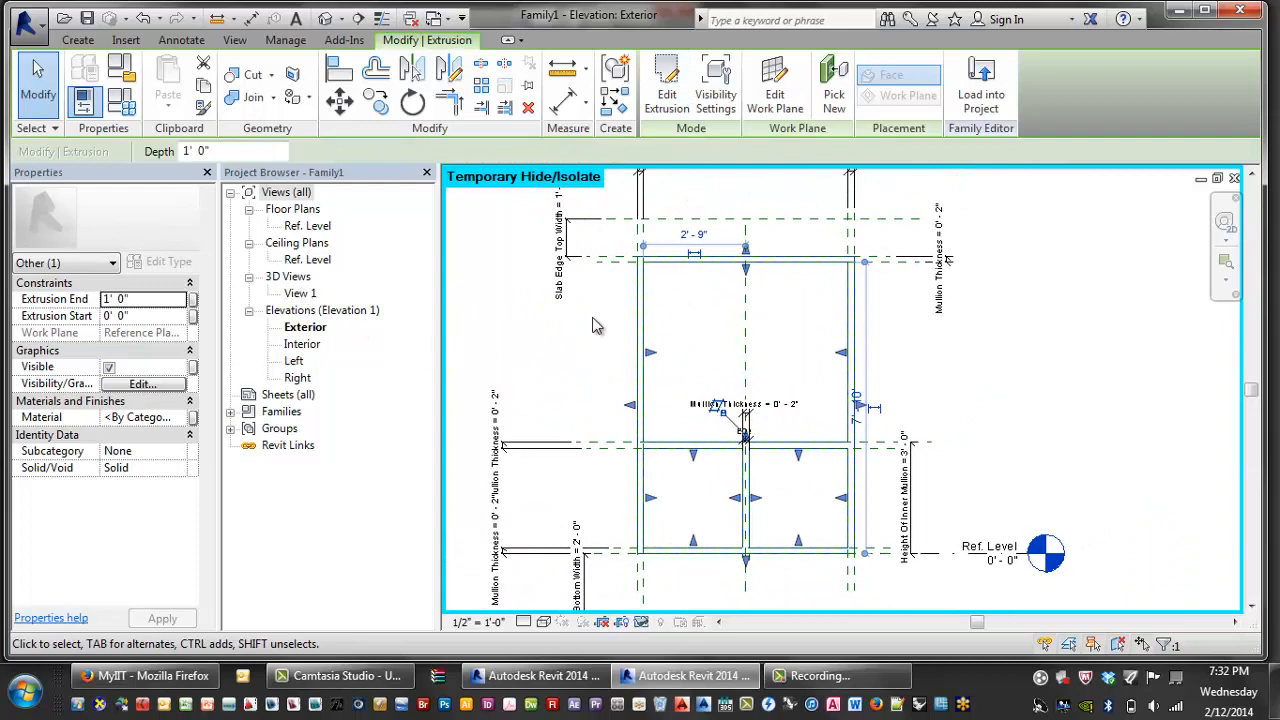
pyautogui.click(125, 100)
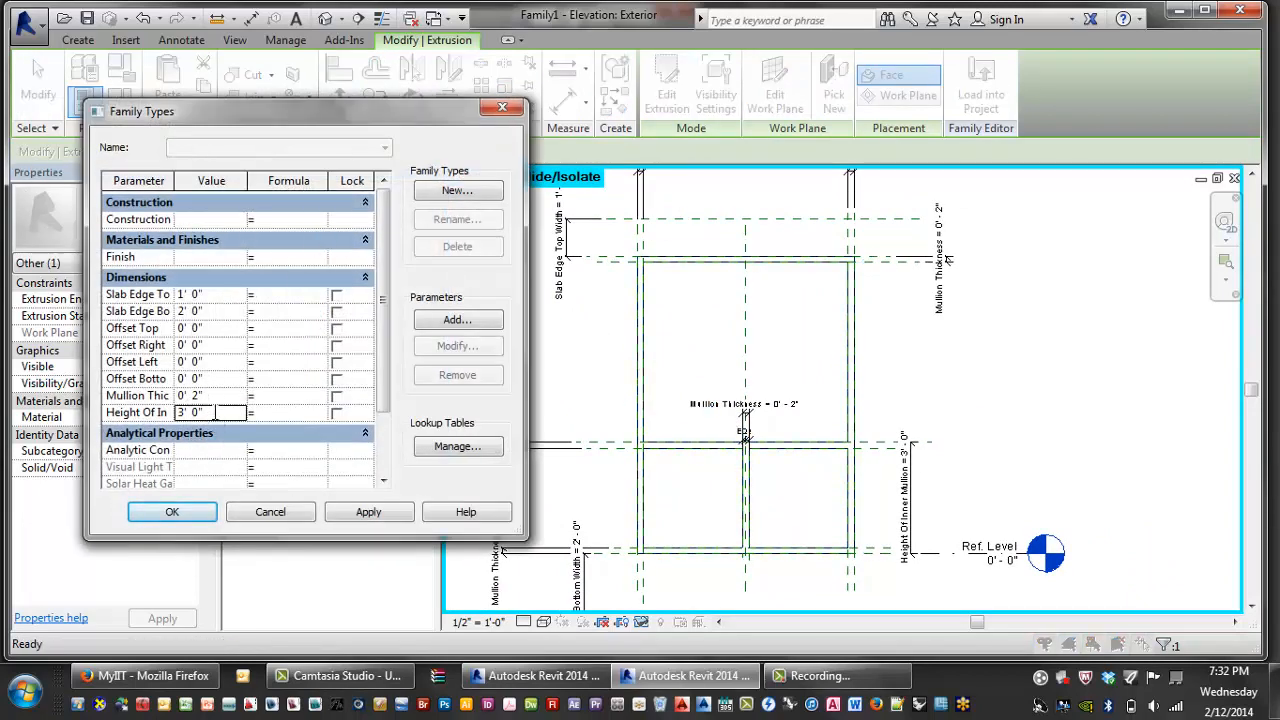
pyautogui.click(148, 416)
pyautogui.click(220, 417)
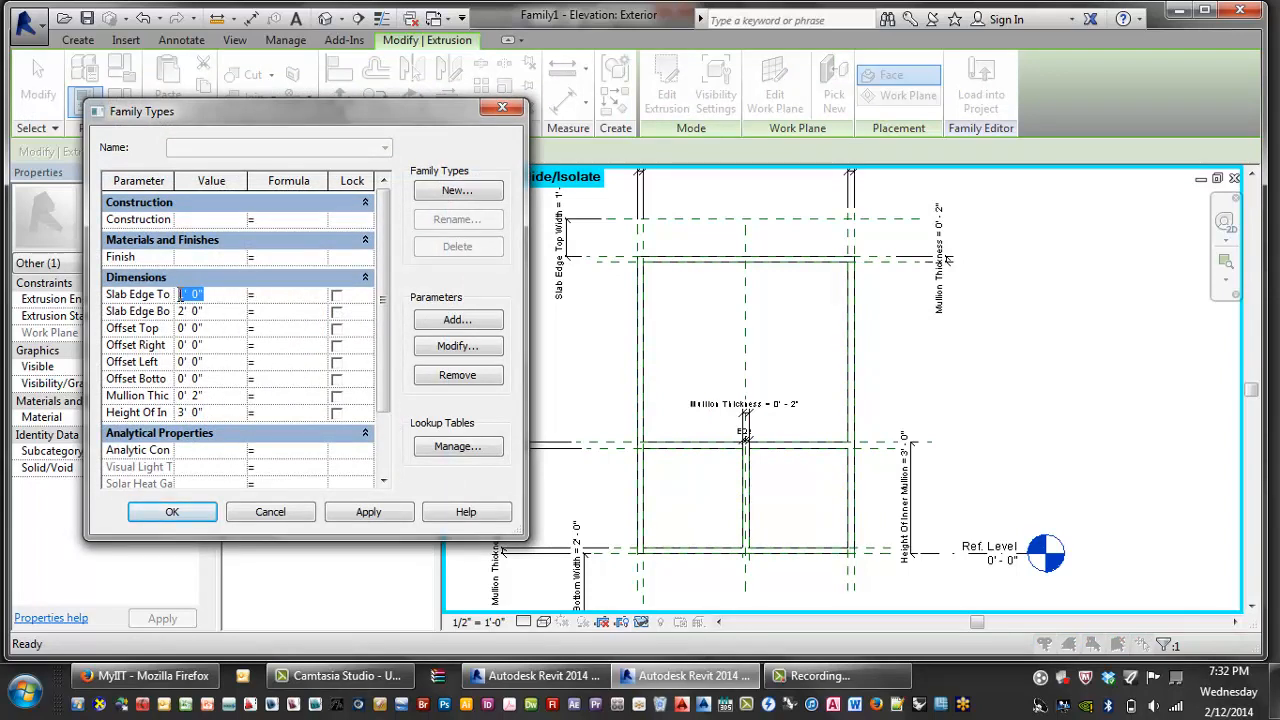
pyautogui.click(205, 311)
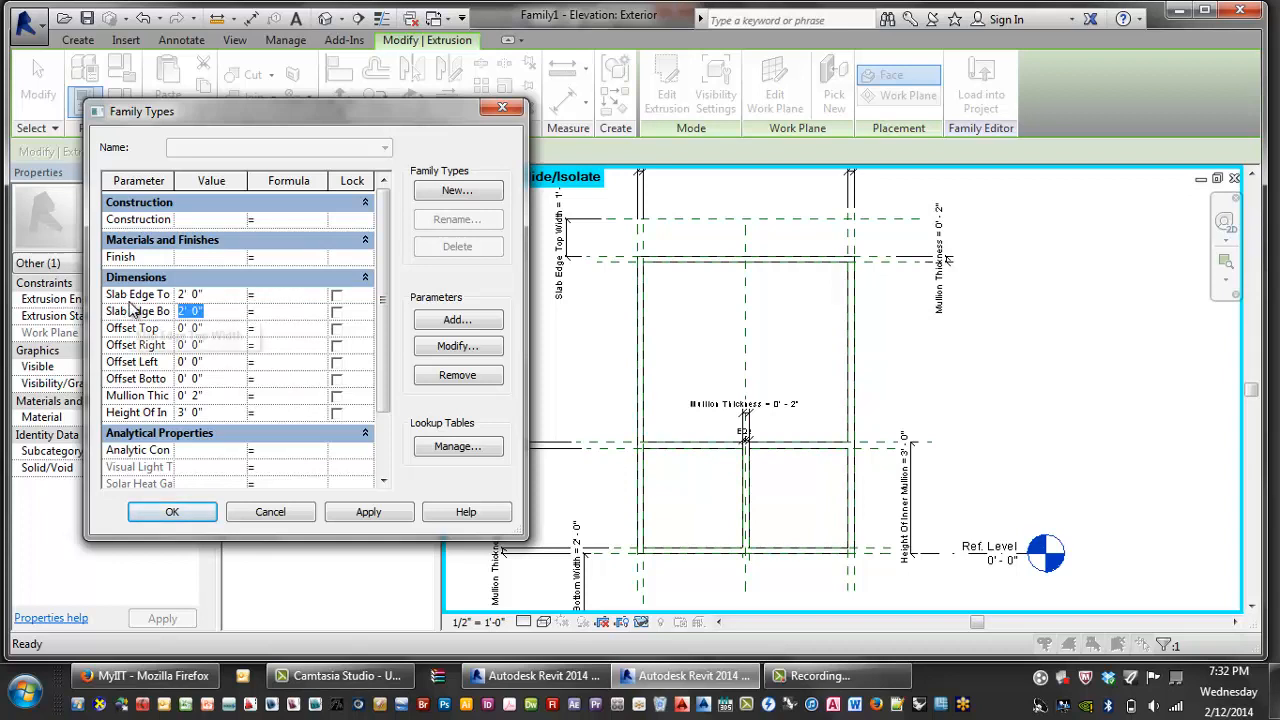
pyautogui.write('4')
pyautogui.press('Tab')
# - Set Mullion Thickness to 0' 3" and Height Of Inner Mullion to 4, then apply and accept
pyautogui.click(224, 396)
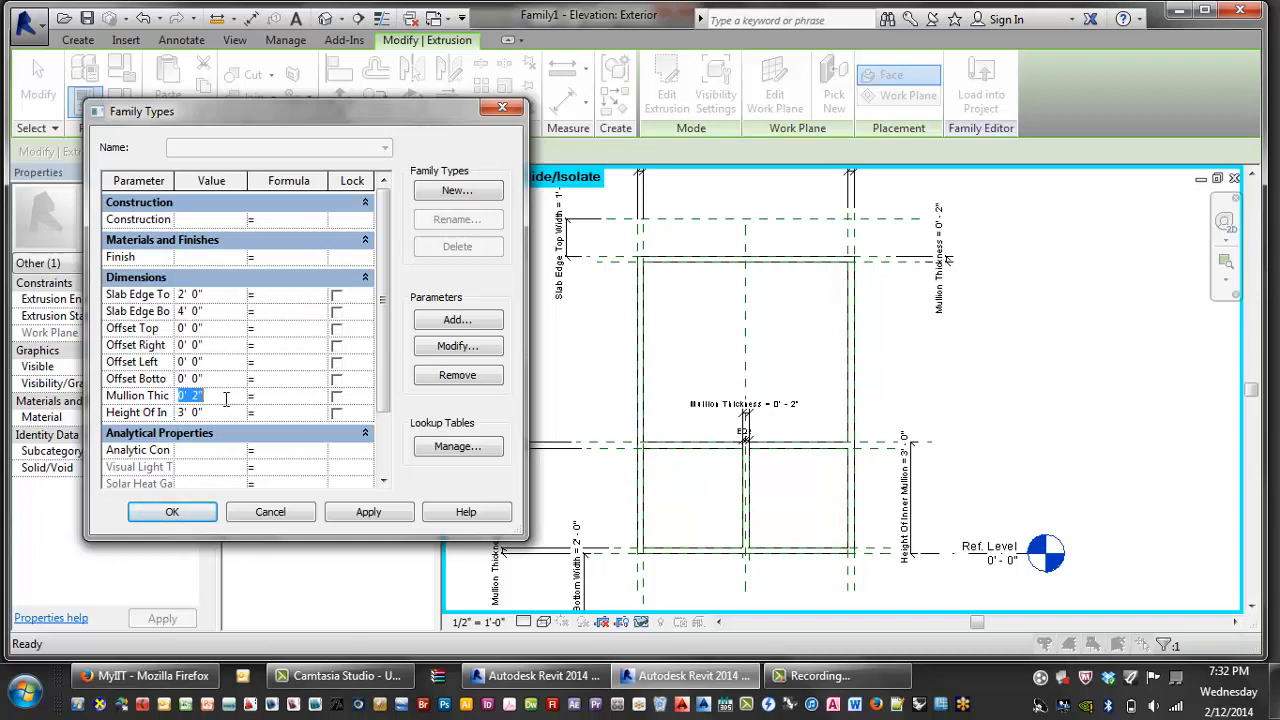
pyautogui.write('3')
pyautogui.press('Tab')
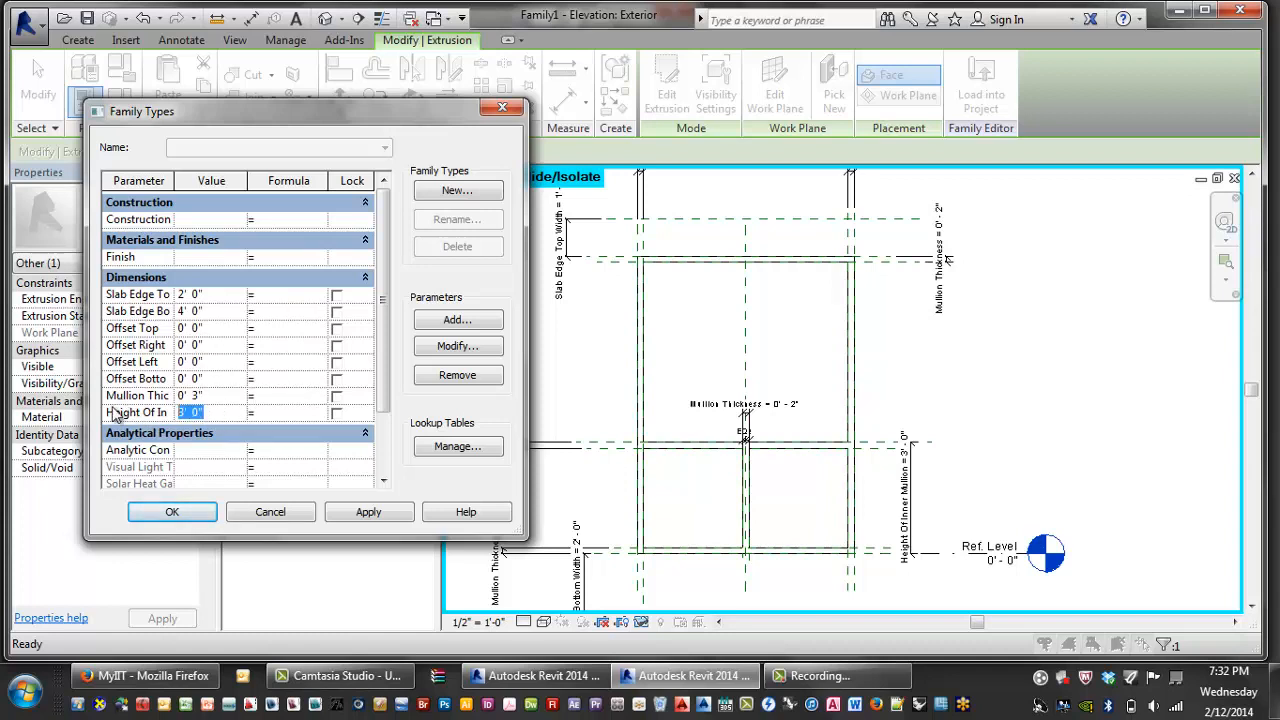
pyautogui.write("4'")
pyautogui.click(370, 513)
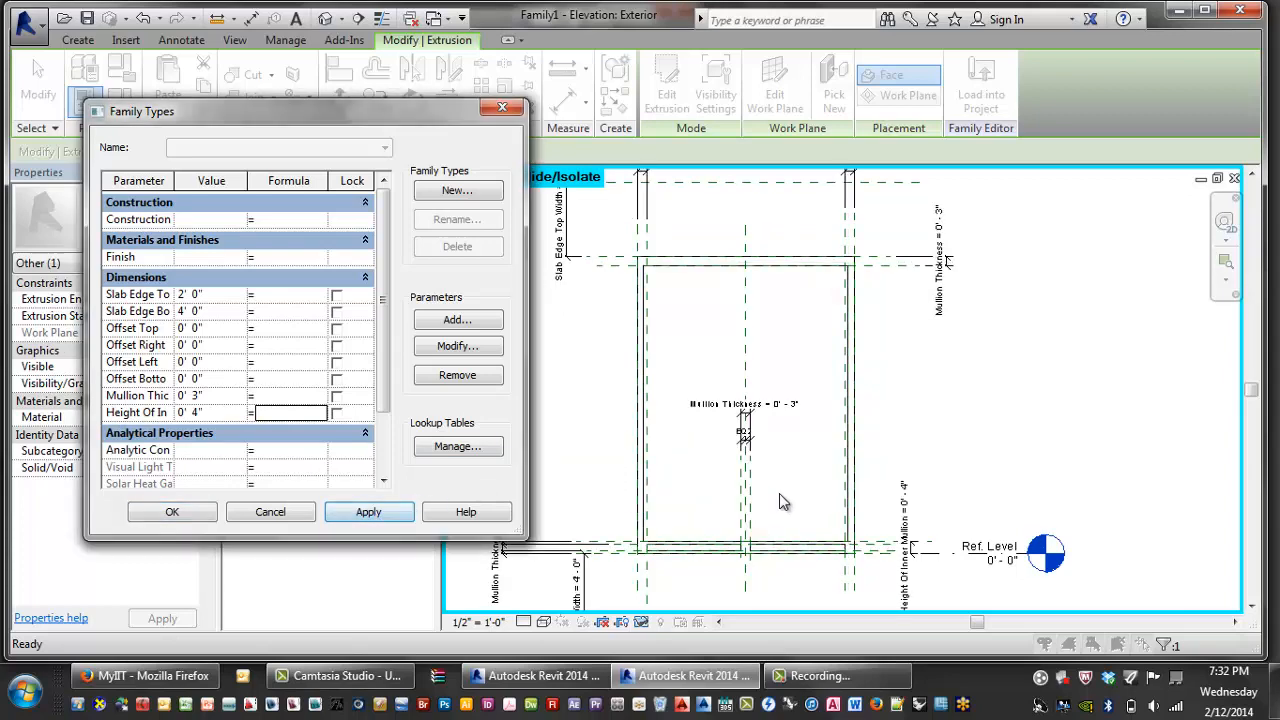
pyautogui.click(172, 511)
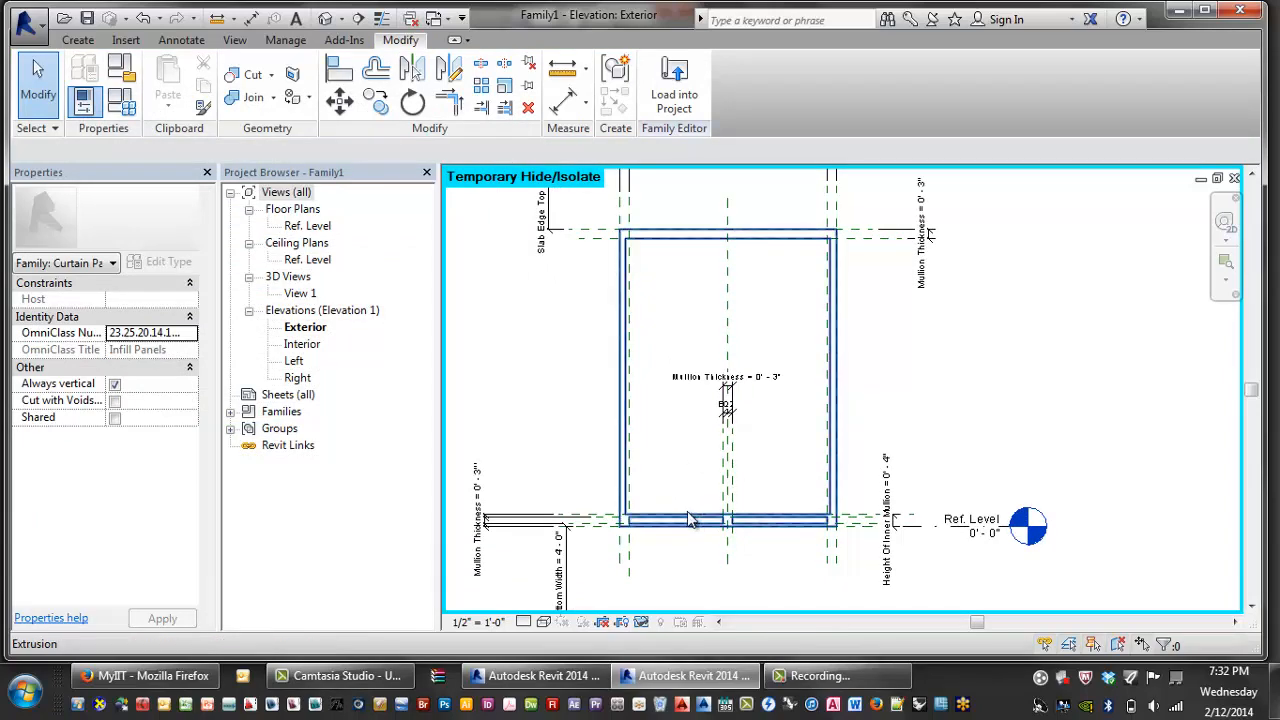
# - Zoom in on the panel frame's upper left corner, abandoning two Reference Plane (RP) attempts
pyautogui.moveTo(600, 438); pyautogui.dragTo(603, 440, button='middle')
pyautogui.scroll(1, 722, 468)
pyautogui.moveTo(729, 473); pyautogui.dragTo(672, 481, button='middle')
pyautogui.scroll(5, 815, 256)
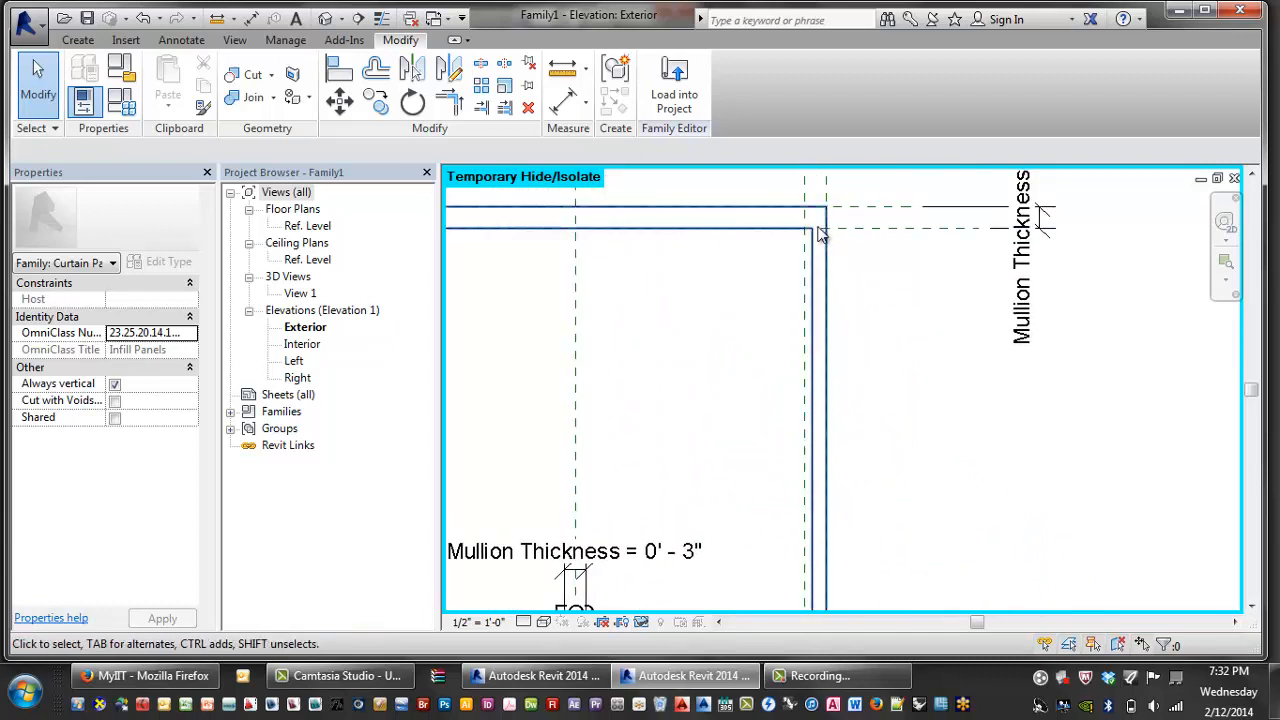
pyautogui.scroll(1, 815, 256)
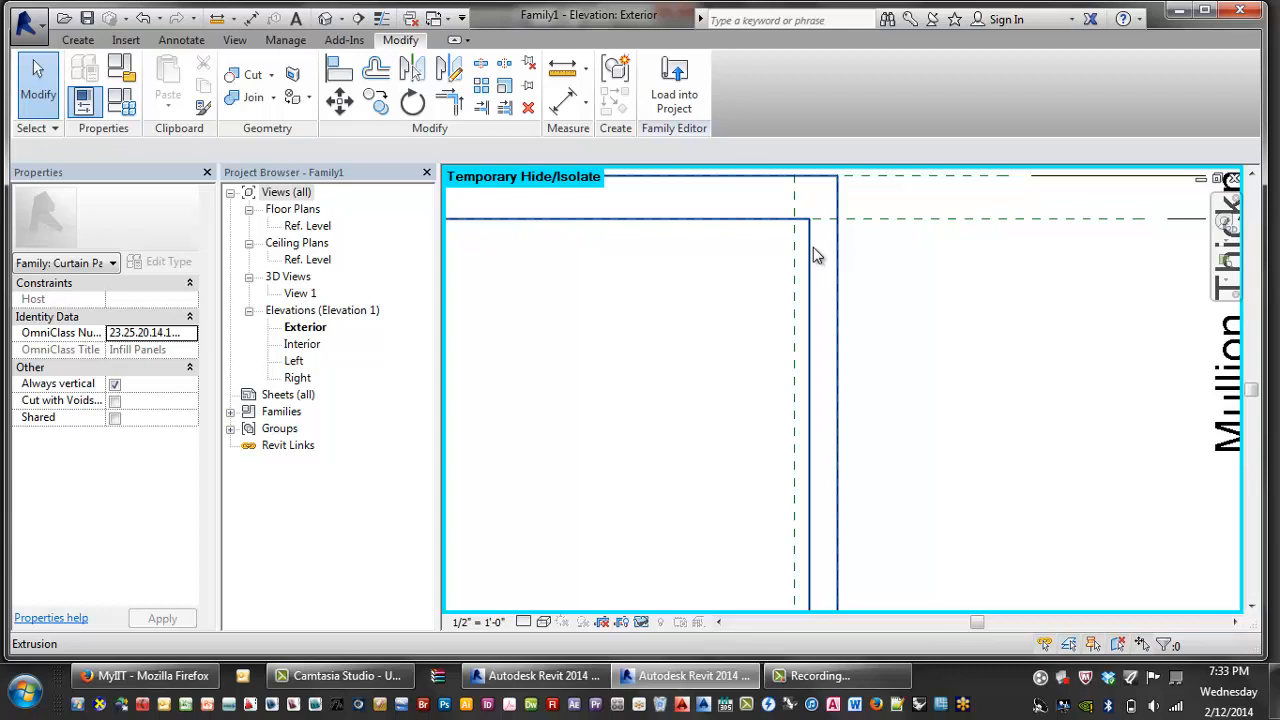
pyautogui.press('r')
pyautogui.press('p')
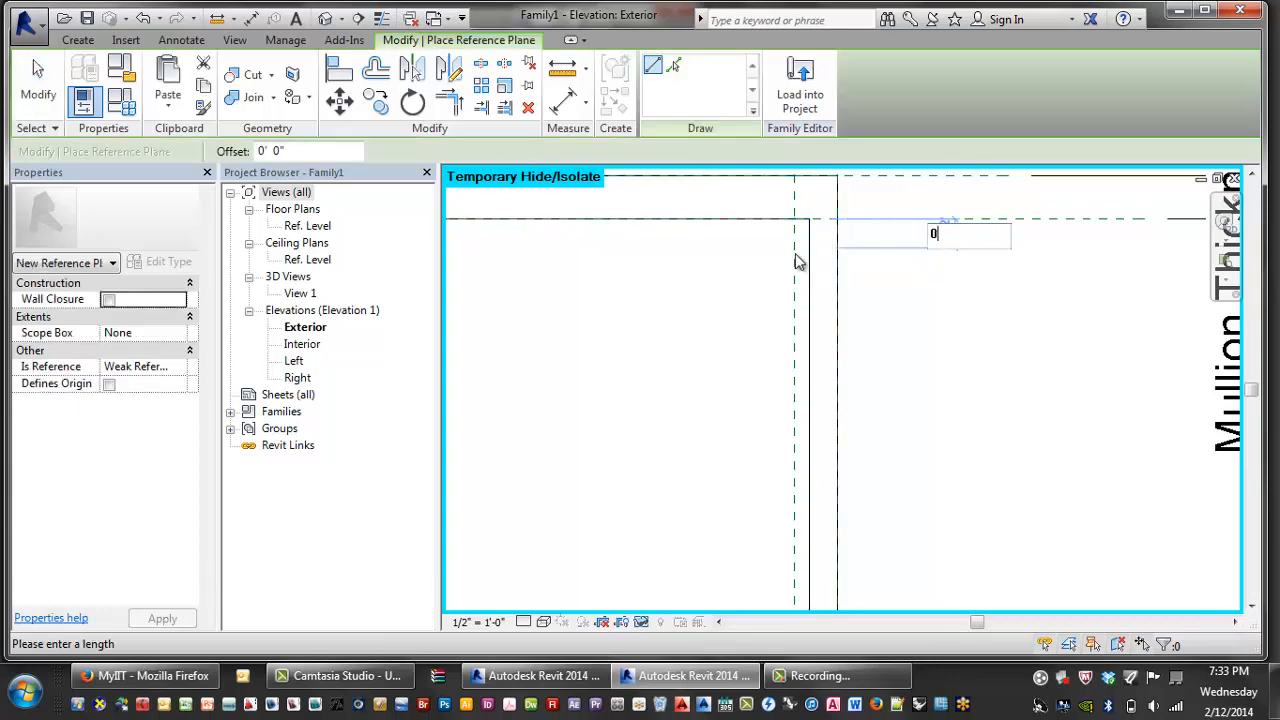
pyautogui.press('Escape')
pyautogui.press('Escape')
pyautogui.press('Escape')
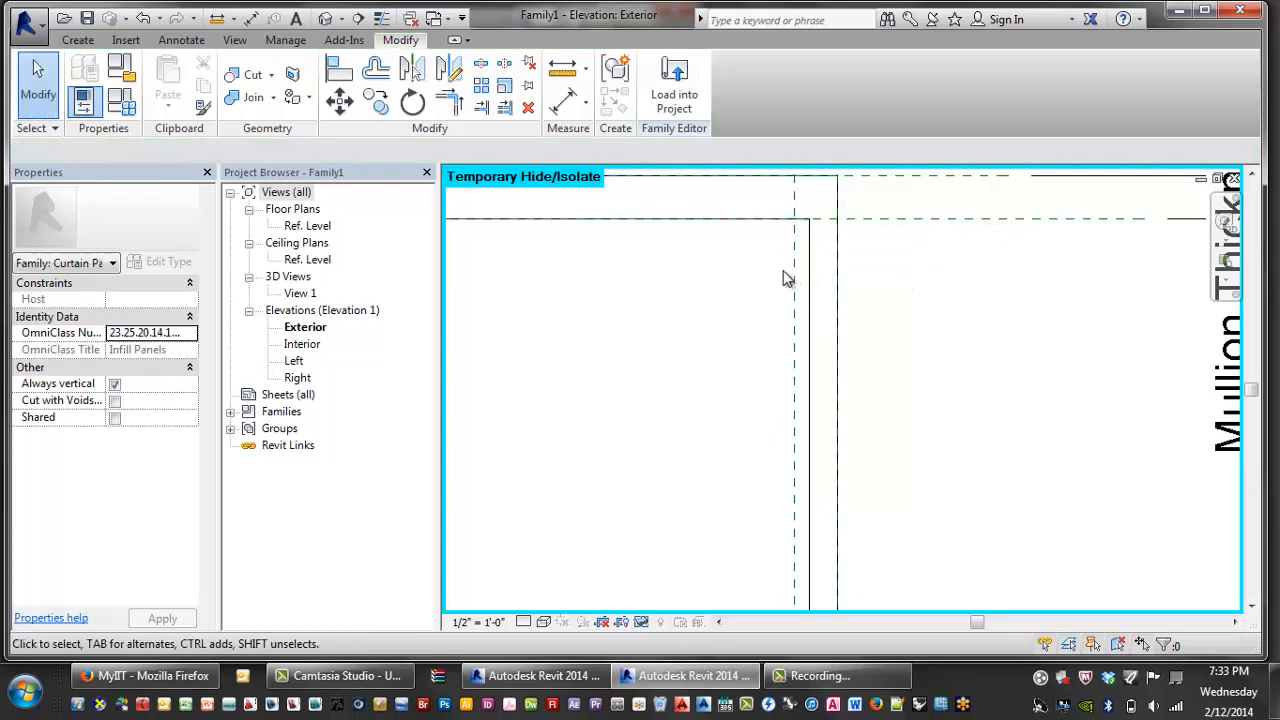
pyautogui.press('r')
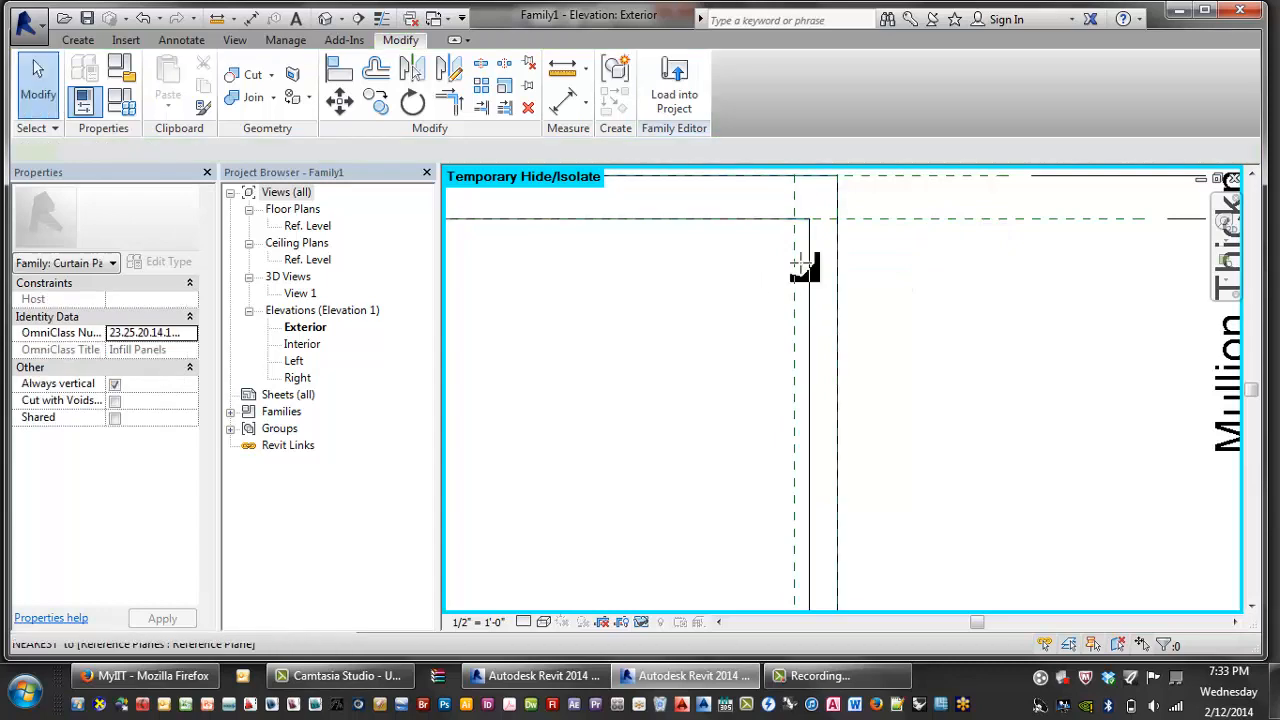
pyautogui.press('p')
pyautogui.press('Escape')
pyautogui.moveTo(792, 269); pyautogui.dragTo(700, 277, button='middle')
# - With Align (AL), snap the frame's top edge onto its reference plane
pyautogui.press('a')
pyautogui.press('l')
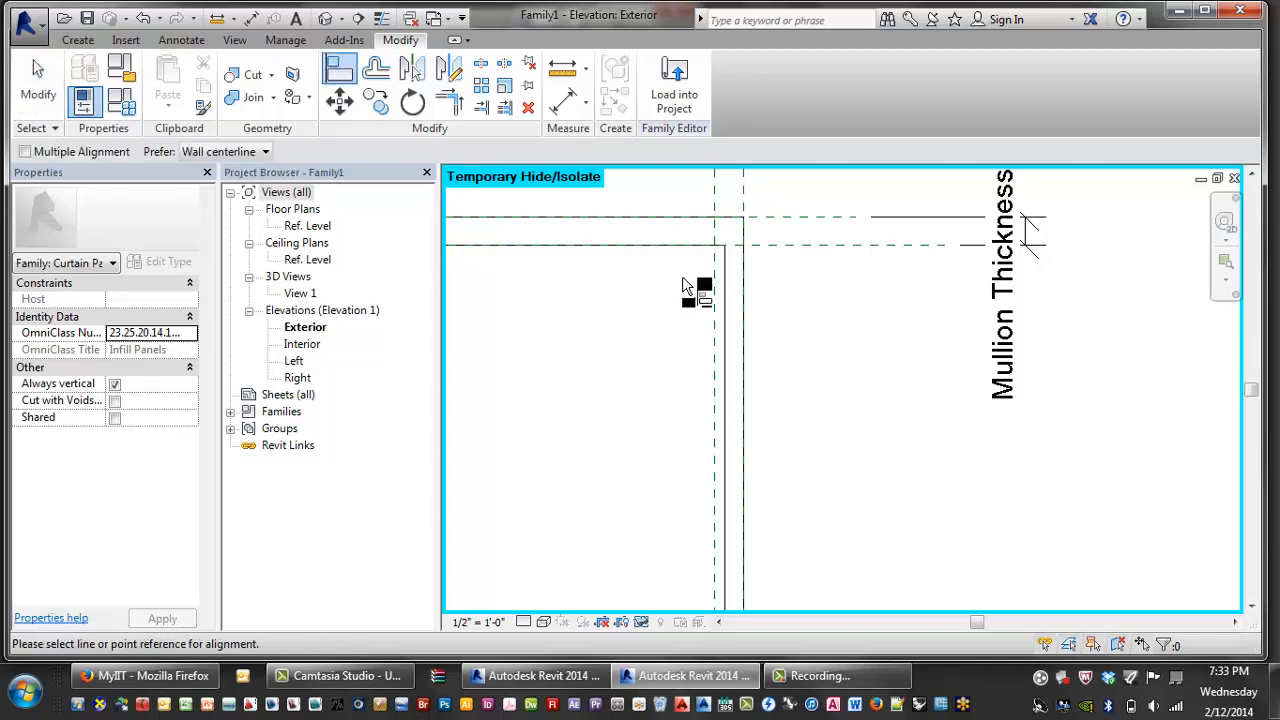
pyautogui.click(728, 302)
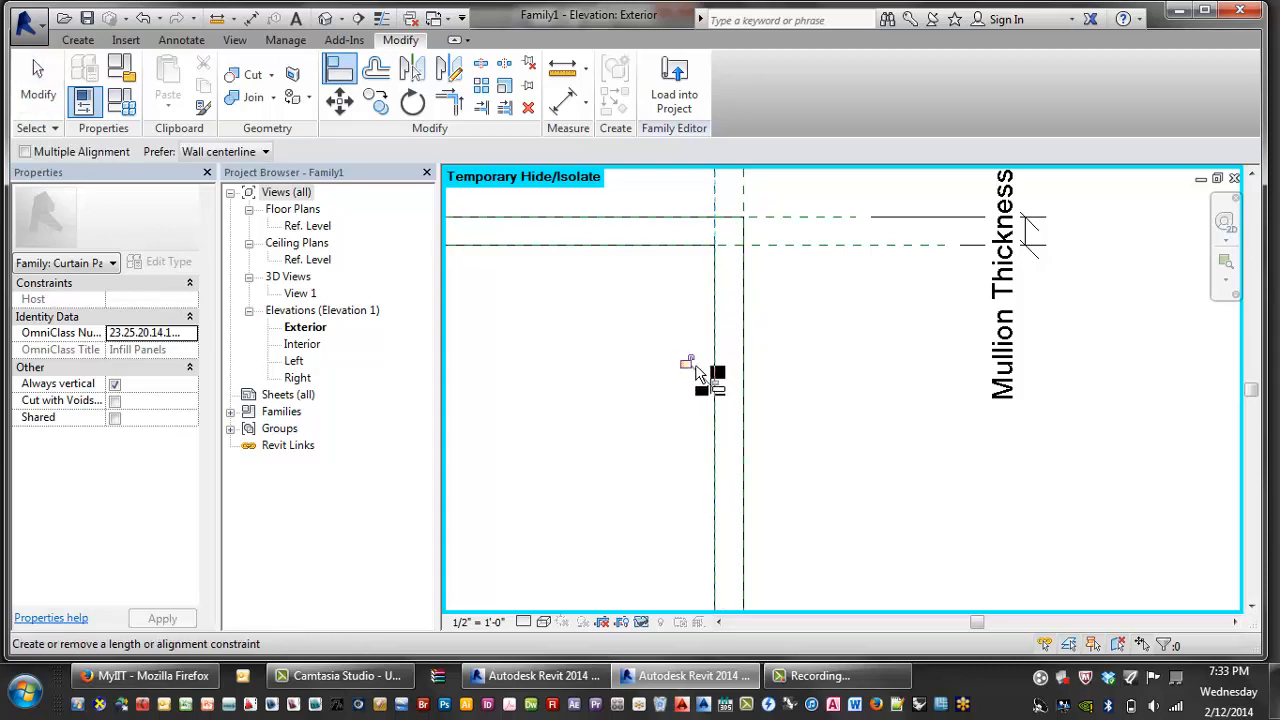
pyautogui.scroll(-2, 672, 368)
pyautogui.scroll(-2, 669, 367)
pyautogui.moveTo(669, 367); pyautogui.dragTo(806, 368, button='middle')
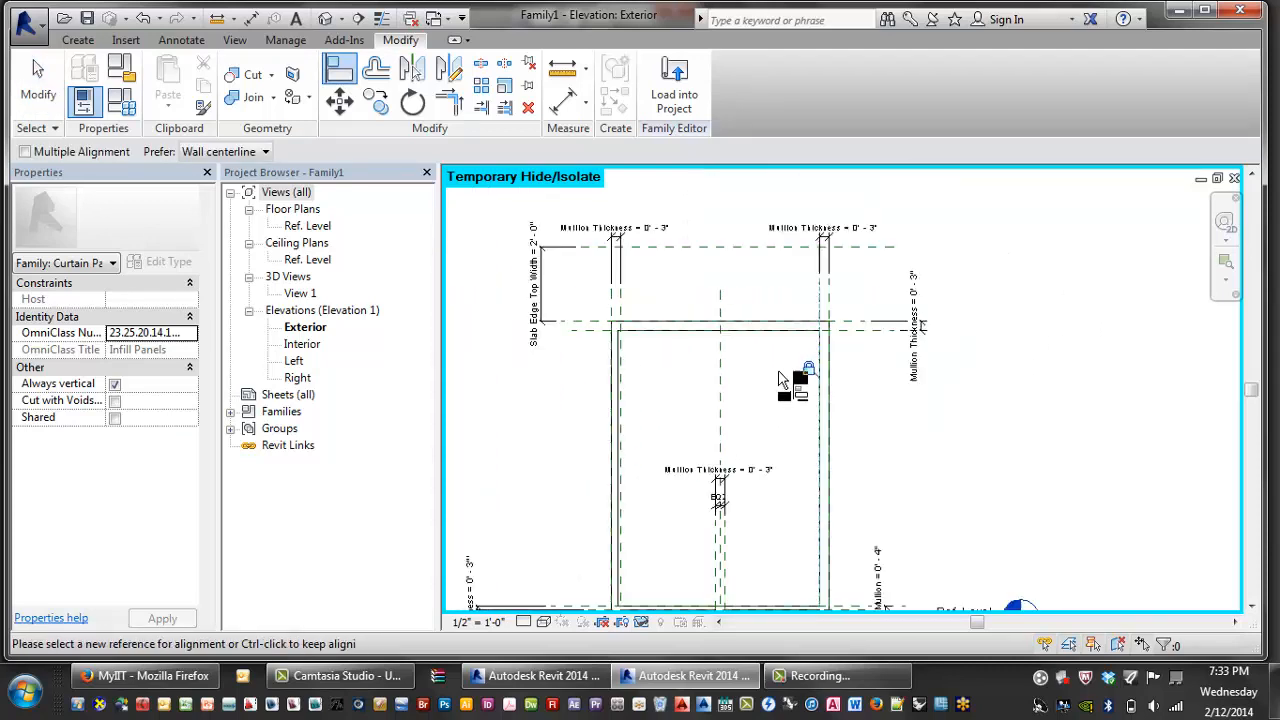
pyautogui.scroll(1, 624, 369)
pyautogui.scroll(2, 624, 375)
# - Try aligning the frame's left edge to its reference plane, dismissing the unsatisfied constraints error
pyautogui.click(623, 372)
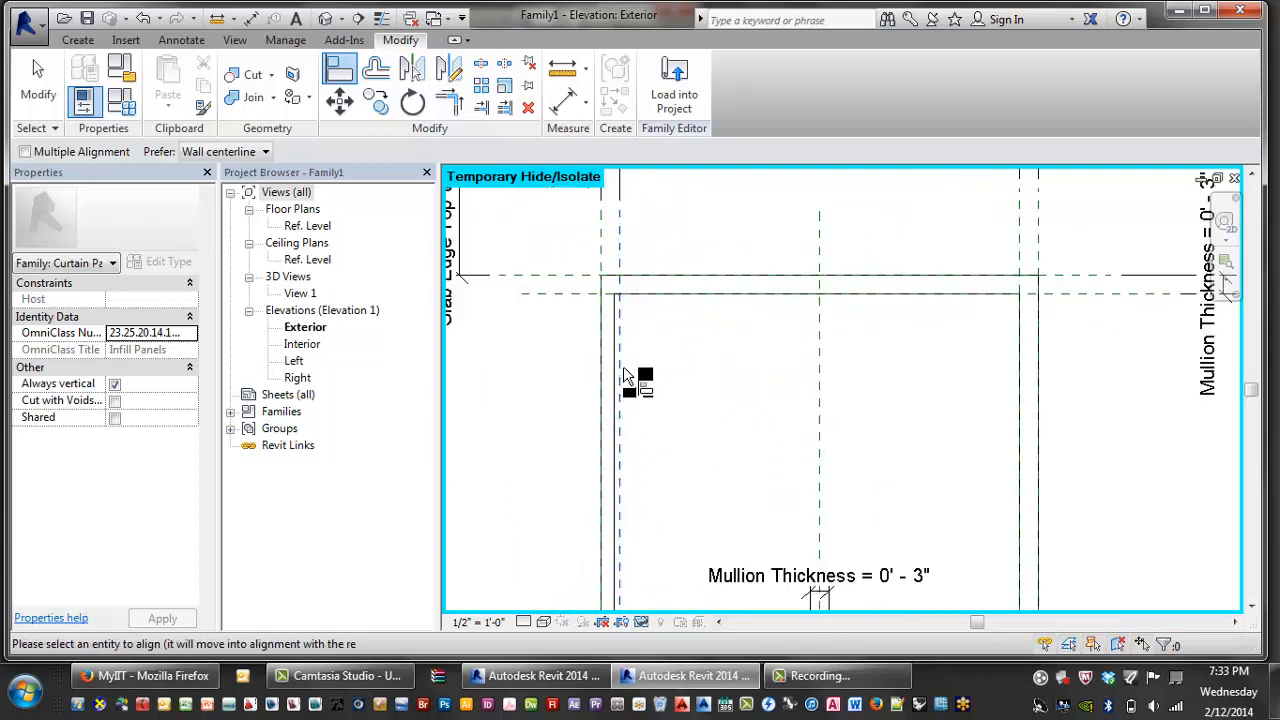
pyautogui.scroll(2, 623, 374)
pyautogui.click(615, 382)
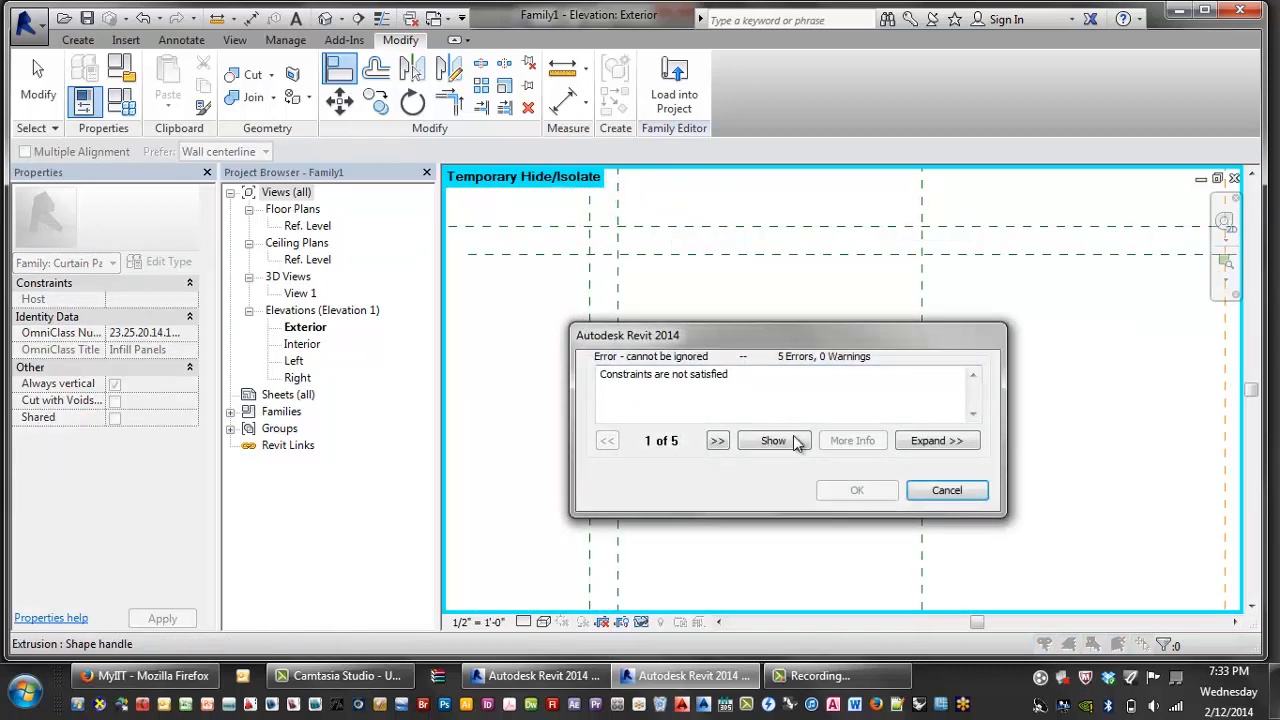
pyautogui.press('Escape')
pyautogui.scroll(-2, 755, 458)
pyautogui.moveTo(750, 452); pyautogui.dragTo(639, 371, button='middle')
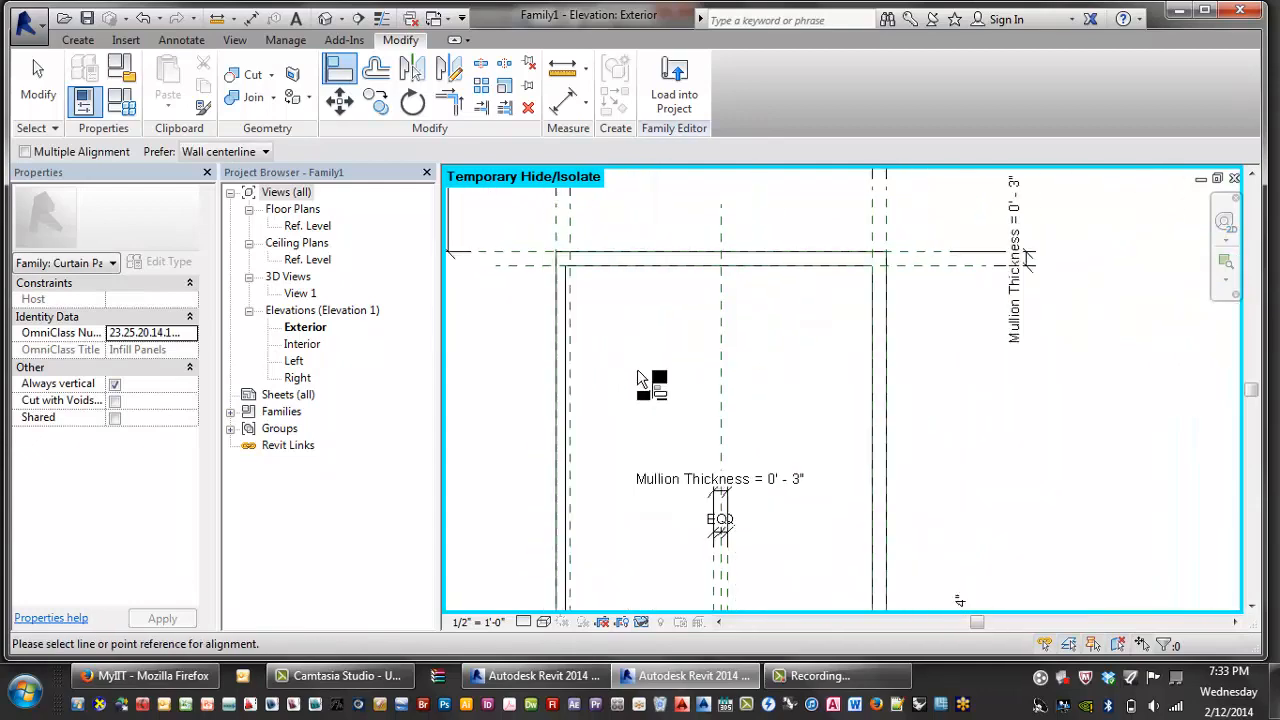
pyautogui.press('Escape')
# - Drag the frame extrusion's left edge into position, then reselect the extrusion
pyautogui.scroll(-2, 592, 445)
pyautogui.scroll(4, 567, 447)
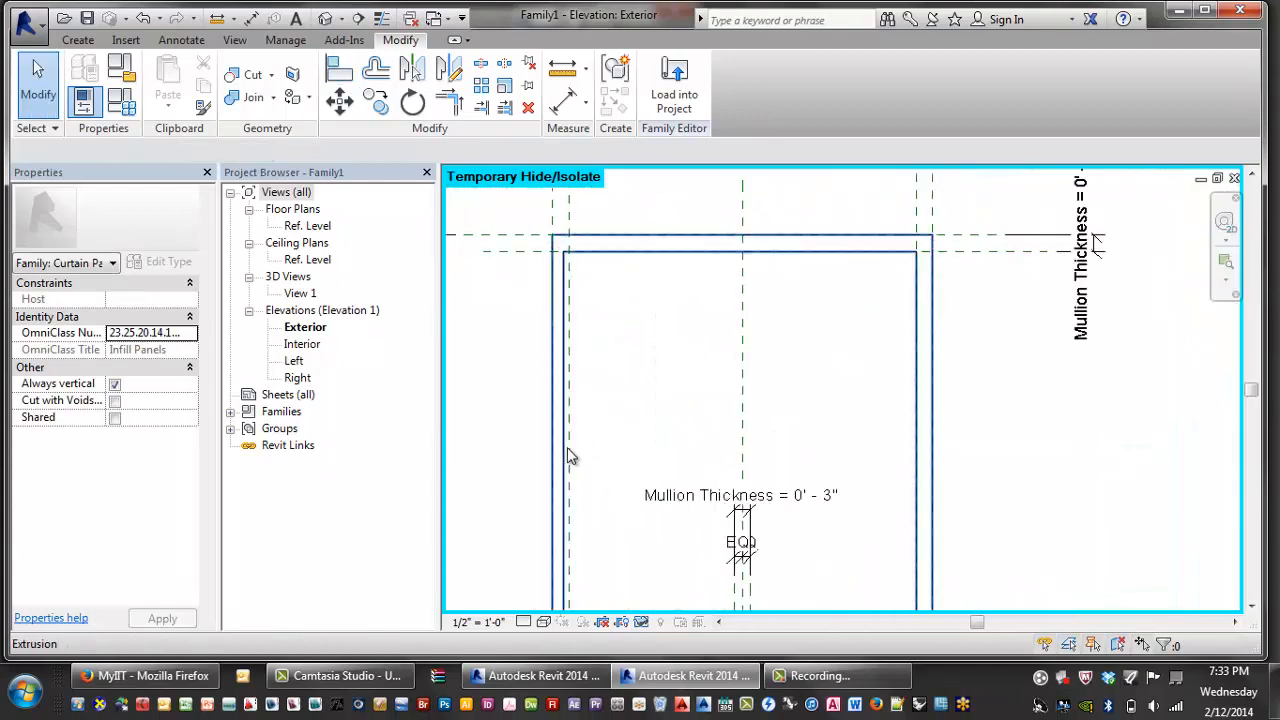
pyautogui.click(565, 467)
pyautogui.scroll(3, 567, 532)
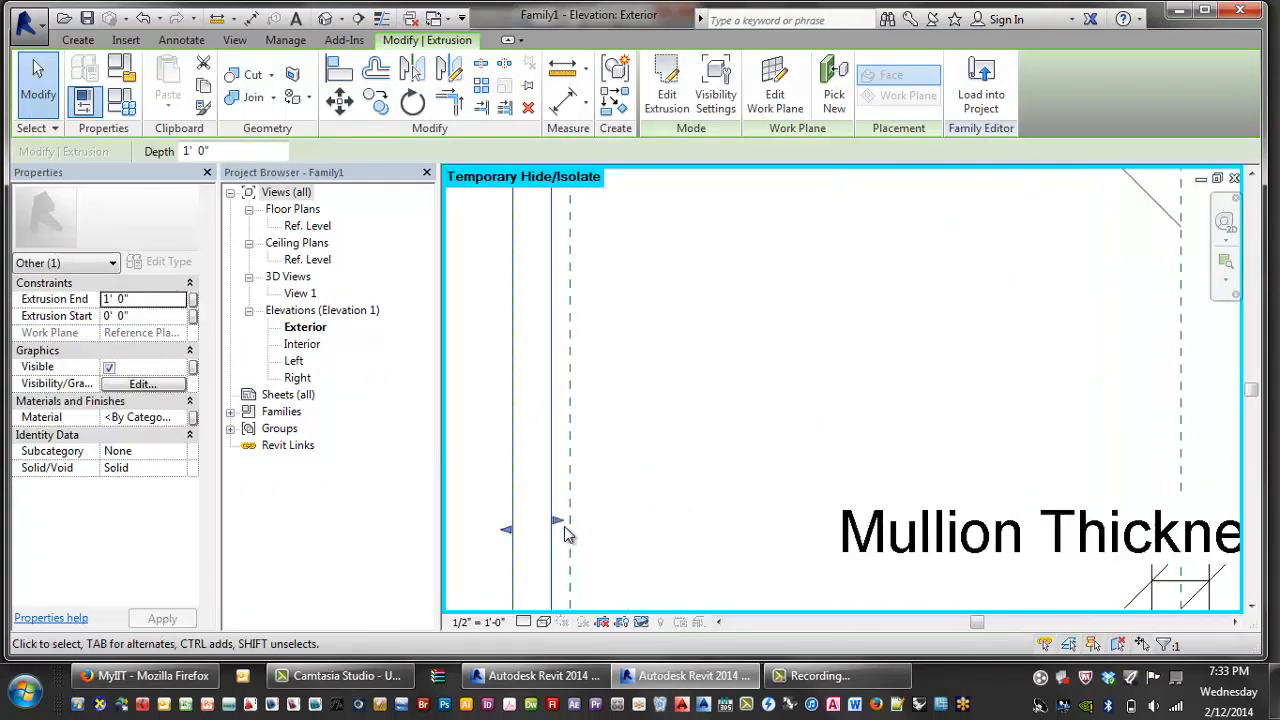
pyautogui.moveTo(563, 526); pyautogui.dragTo(574, 518)
pyautogui.click(627, 516)
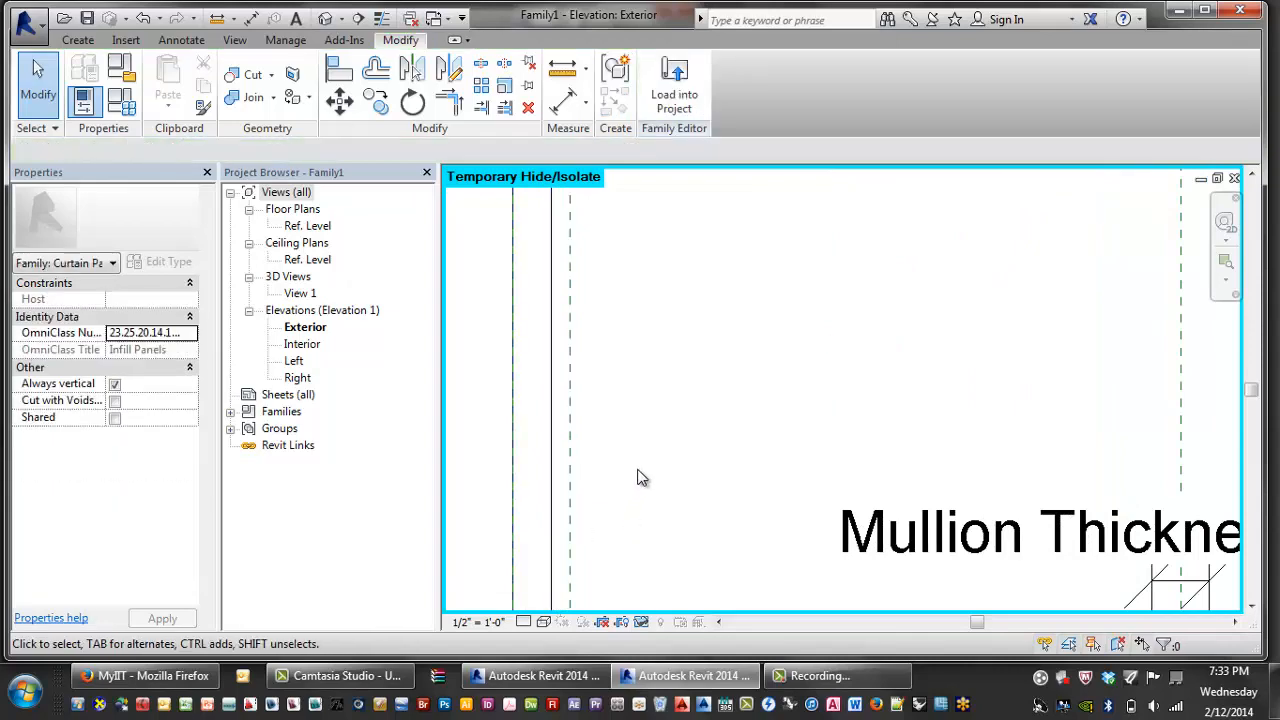
pyautogui.scroll(-5, 636, 468)
pyautogui.scroll(1, 612, 464)
pyautogui.click(612, 470)
pyautogui.scroll(3, 630, 468)
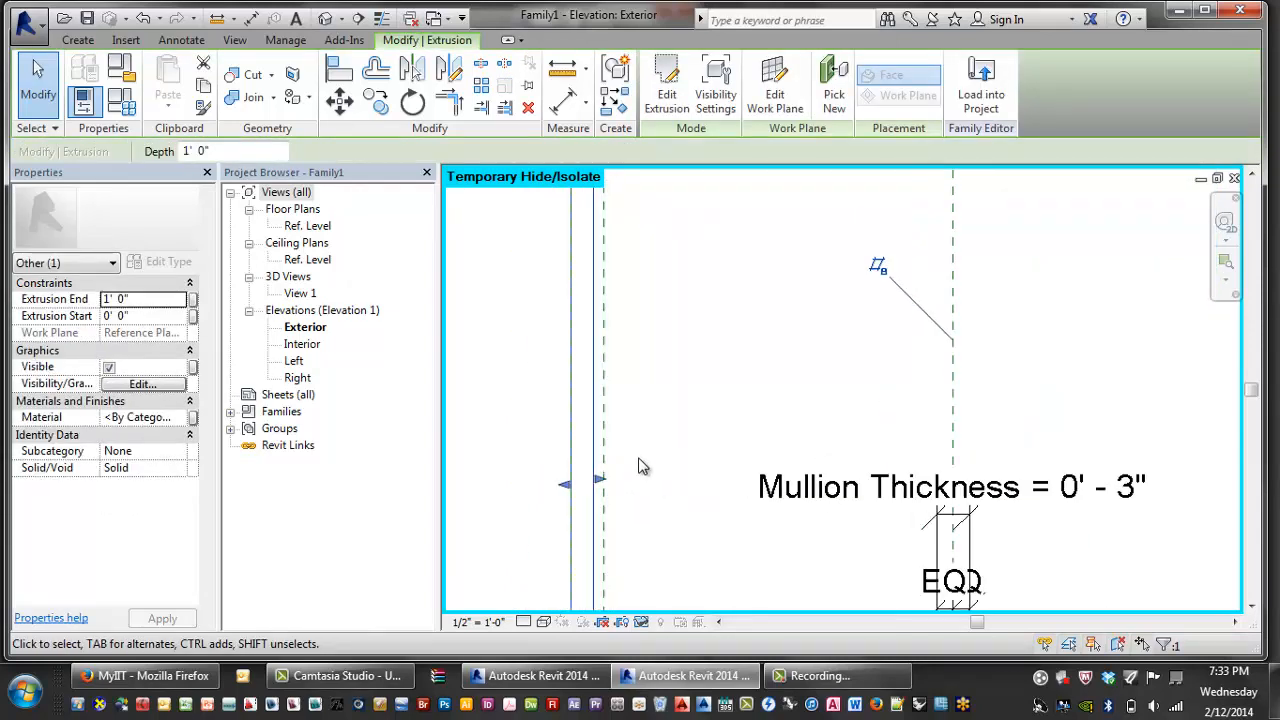
# - Enter the frame extrusion's sketch and bring its left edge into view
pyautogui.click(666, 92)
pyautogui.moveTo(689, 304); pyautogui.dragTo(565, 315, button='middle')
pyautogui.scroll(-3, 548, 338)
pyautogui.scroll(1, 556, 354)
pyautogui.moveTo(602, 373); pyautogui.dragTo(697, 371, button='middle')
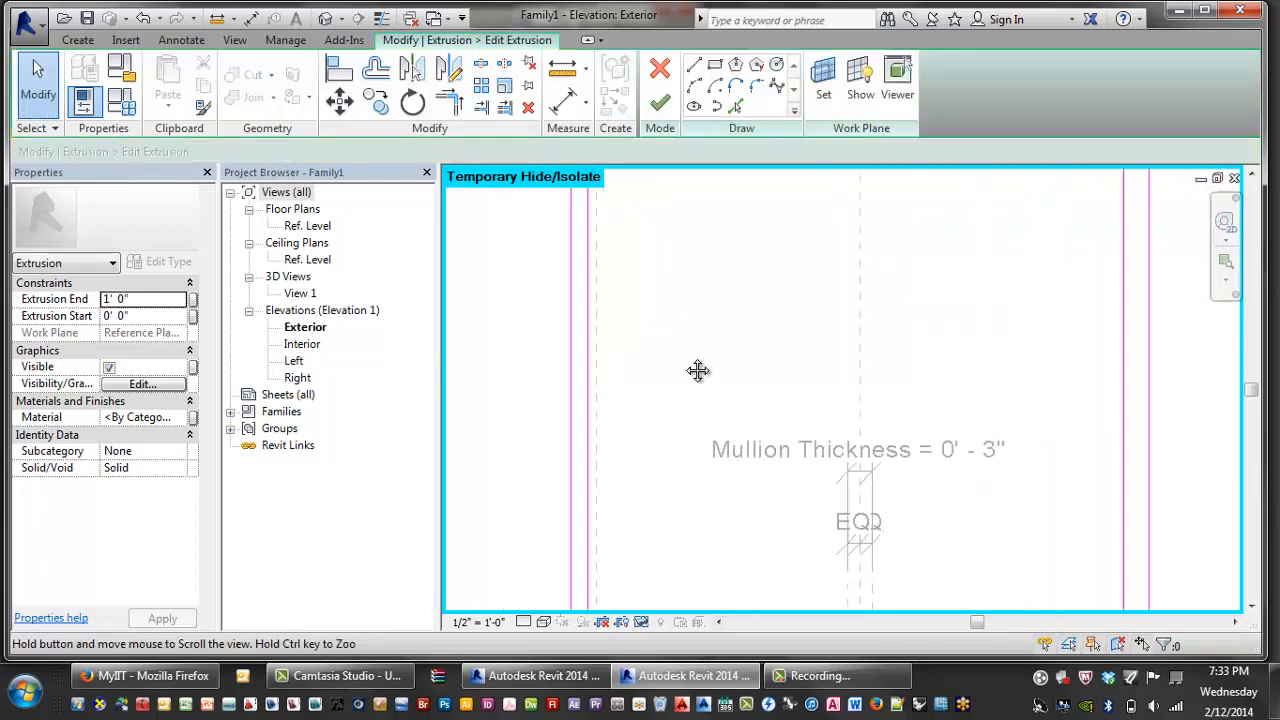
pyautogui.scroll(3, 651, 375)
# - Try aligning the sketch's left line to the reference plane, then cancel the resulting error
pyautogui.press('a')
pyautogui.press('l')
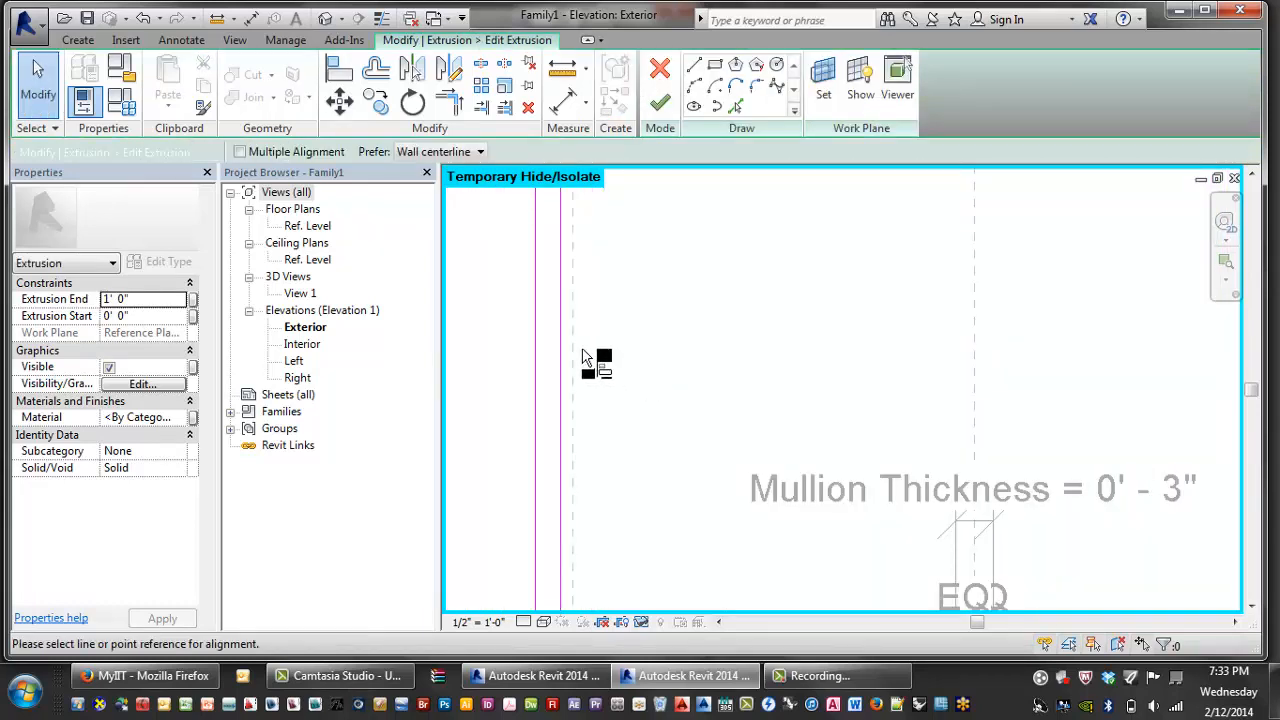
pyautogui.click(573, 364)
pyautogui.click(560, 366)
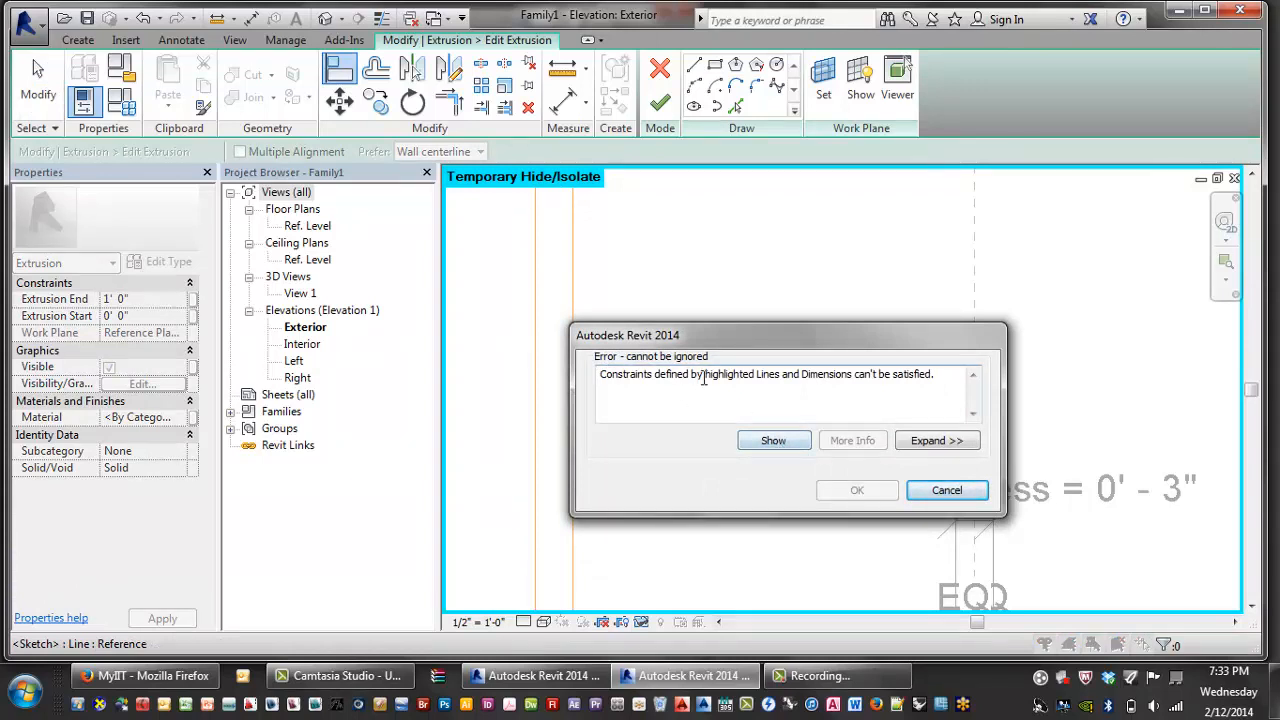
pyautogui.moveTo(703, 378); pyautogui.dragTo(876, 386)
pyautogui.click(883, 391)
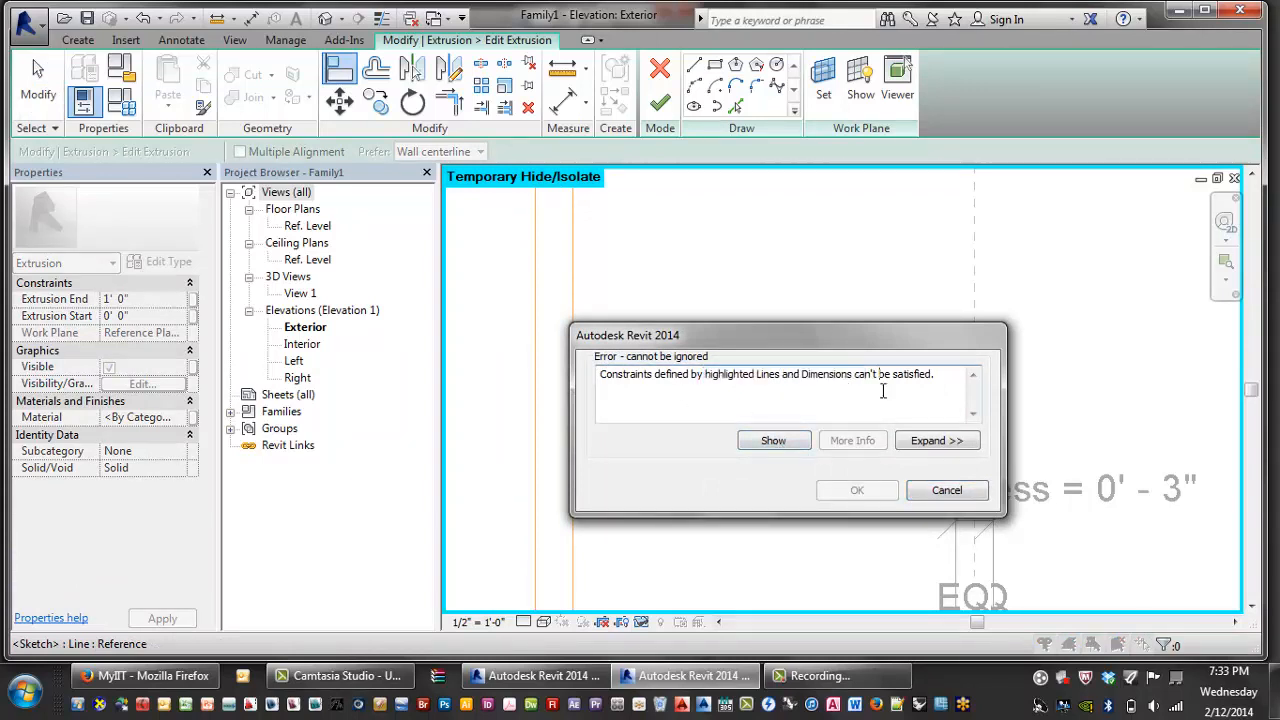
pyautogui.click(800, 436)
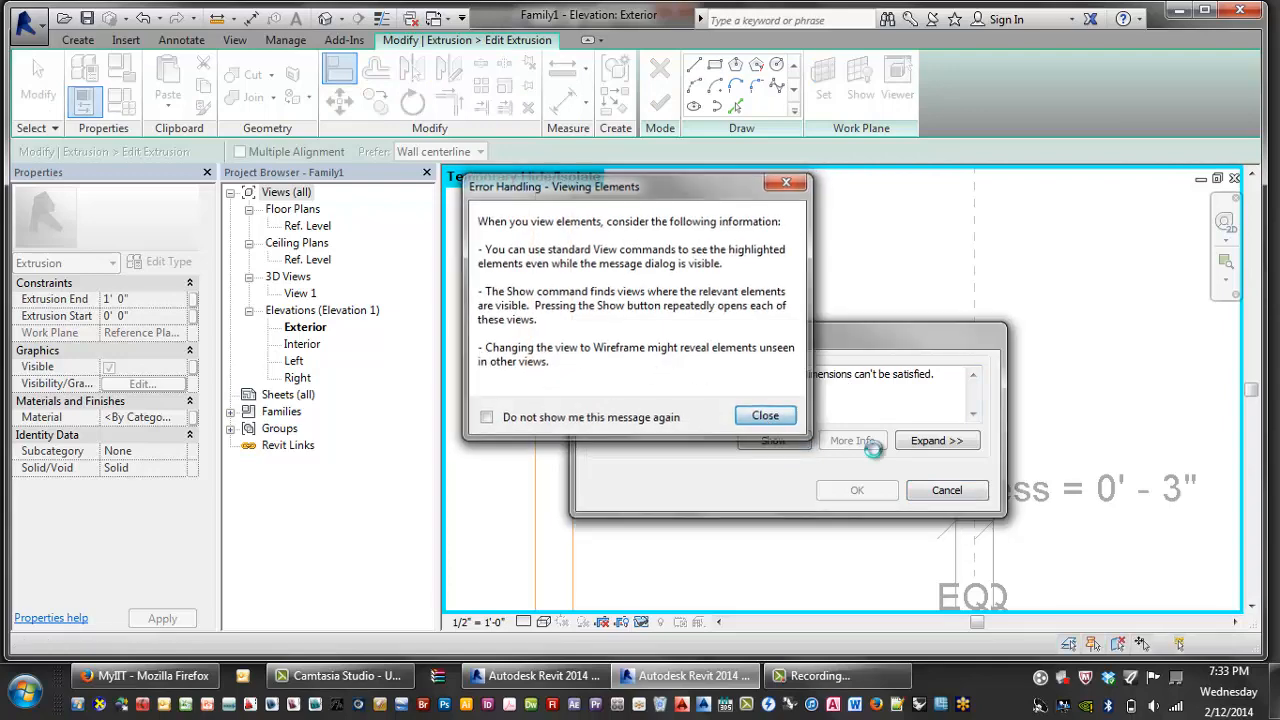
pyautogui.click(941, 494)
# - Drag the vertical sketch line right onto the reference plane, cancelling the overconstraining lock
pyautogui.moveTo(806, 382); pyautogui.dragTo(734, 365, button='middle')
pyautogui.scroll(-3, 726, 373)
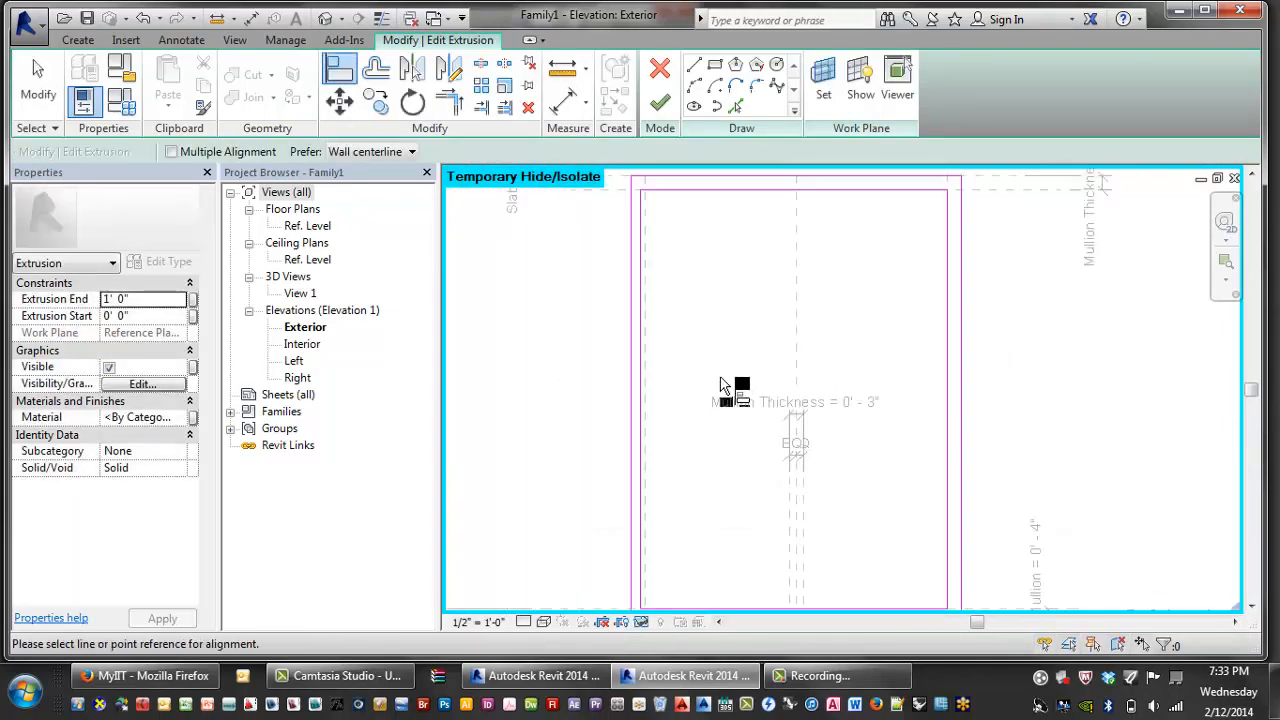
pyautogui.scroll(-2, 721, 382)
pyautogui.moveTo(722, 408); pyautogui.dragTo(727, 343, button='middle')
pyautogui.scroll(8, 660, 478)
pyautogui.press('Escape')
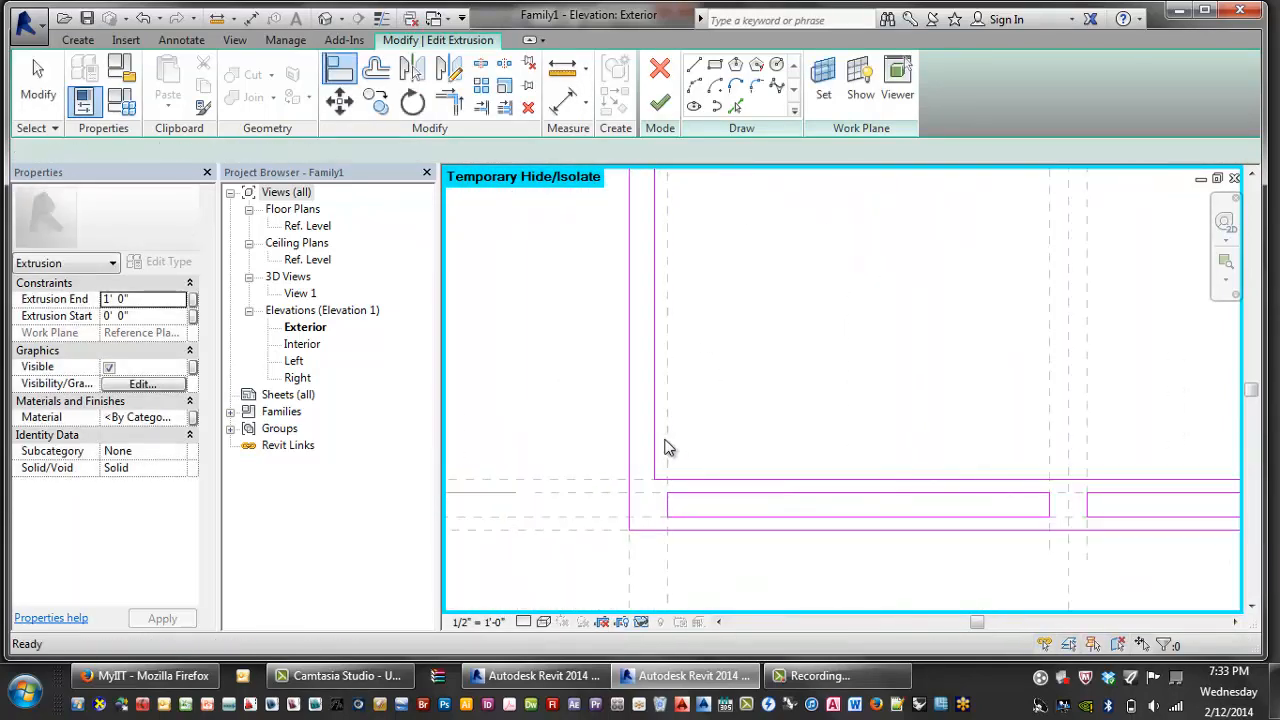
pyautogui.click(655, 434)
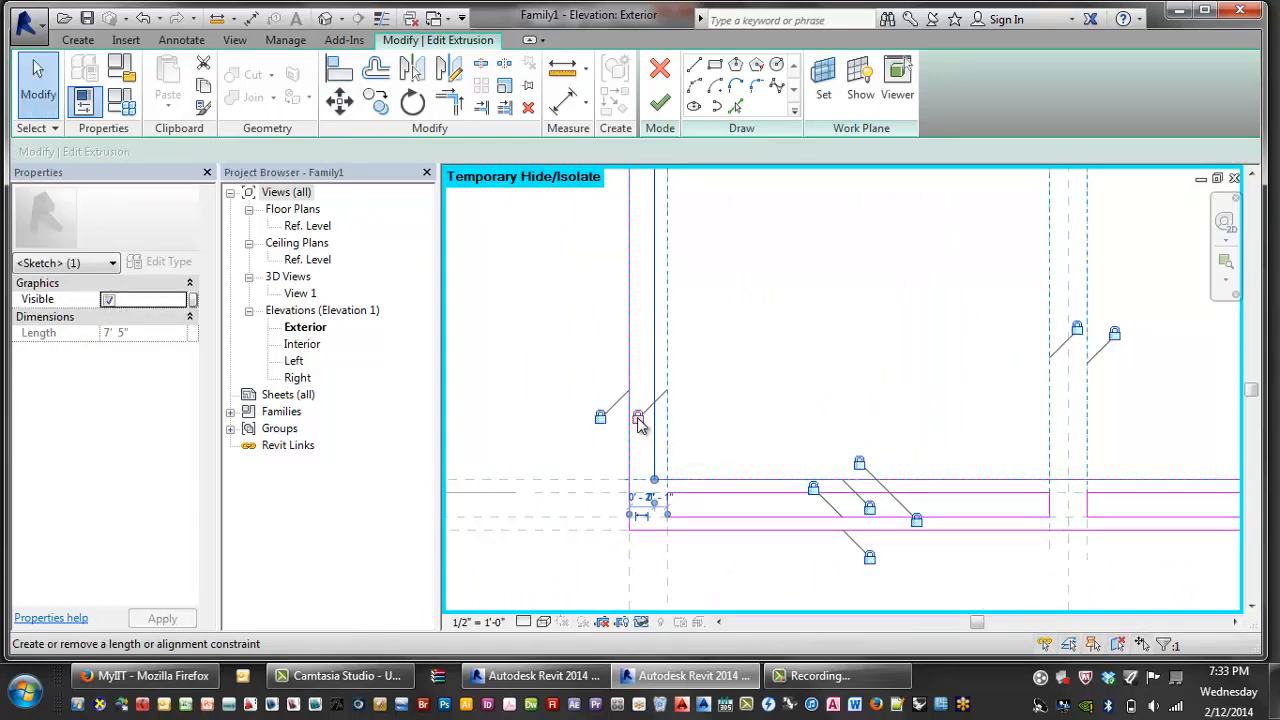
pyautogui.moveTo(658, 432); pyautogui.dragTo(668, 429)
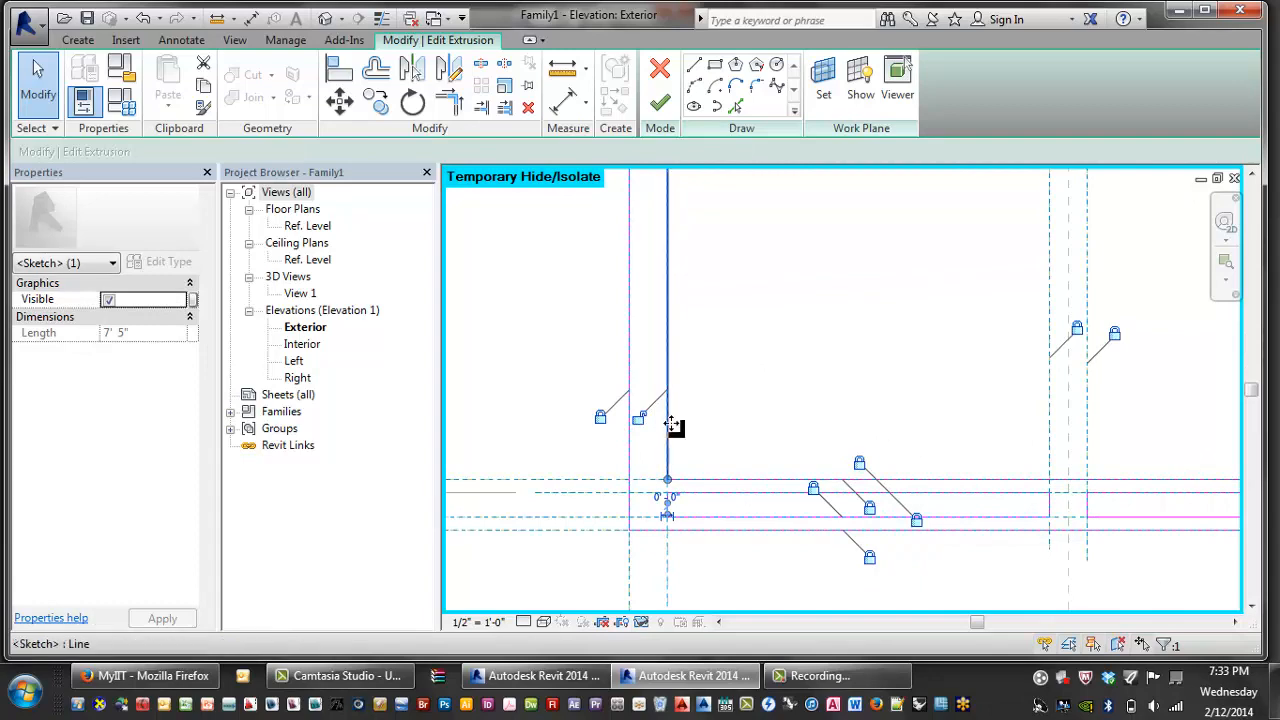
pyautogui.click(640, 419)
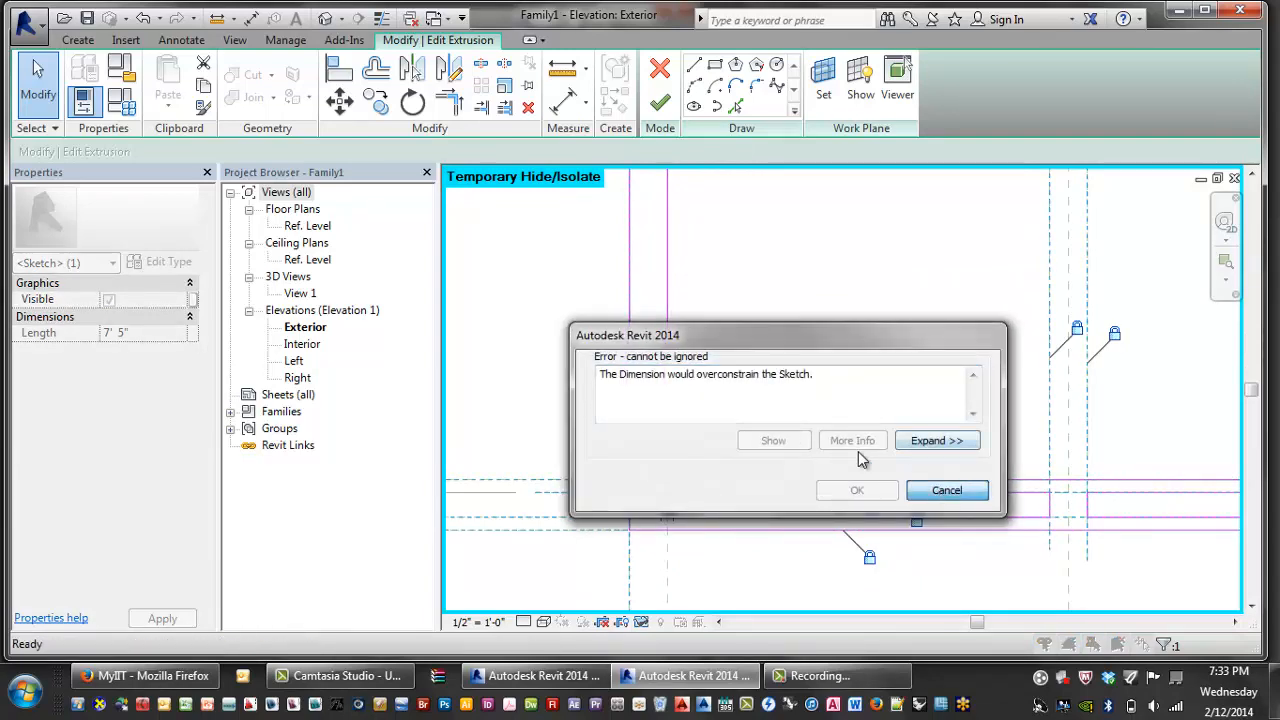
pyautogui.click(947, 490)
# - Reframe the view on the sketch and finish the extrusion edit
pyautogui.scroll(4, 757, 360)
pyautogui.scroll(-2, 699, 436)
pyautogui.moveTo(711, 388); pyautogui.dragTo(690, 493, button='middle')
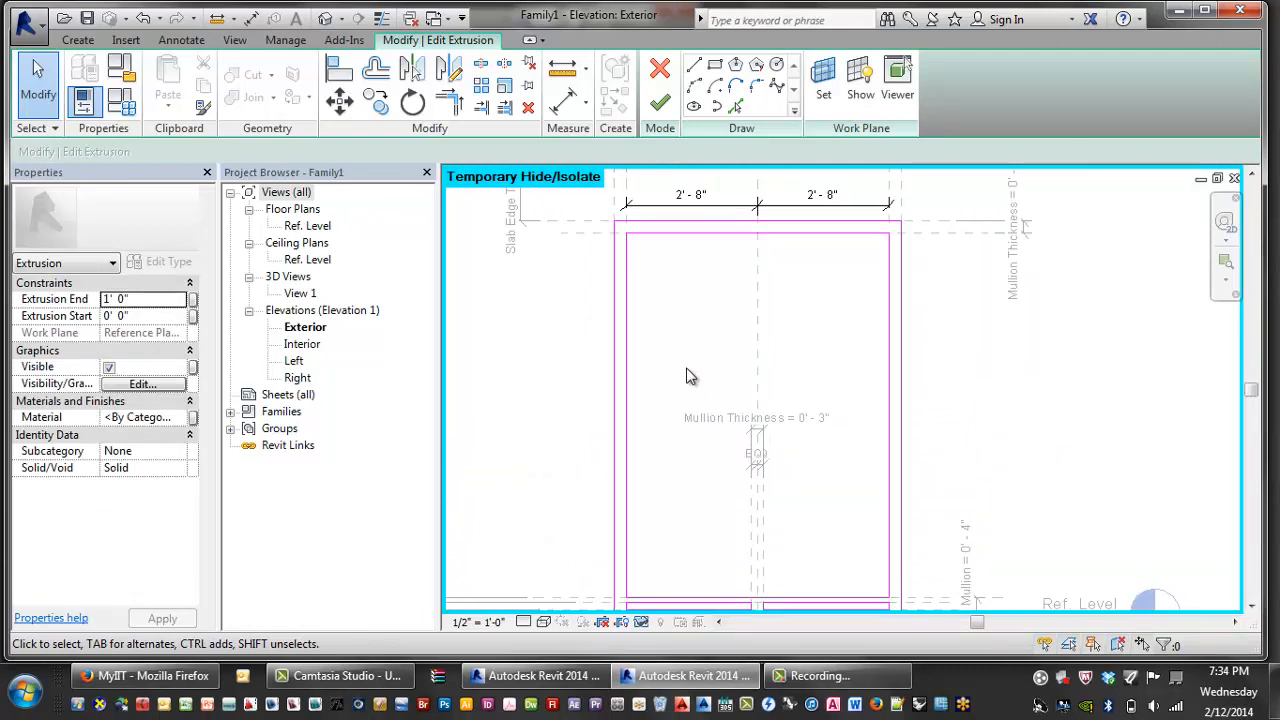
pyautogui.moveTo(686, 376); pyautogui.dragTo(680, 342, button='middle')
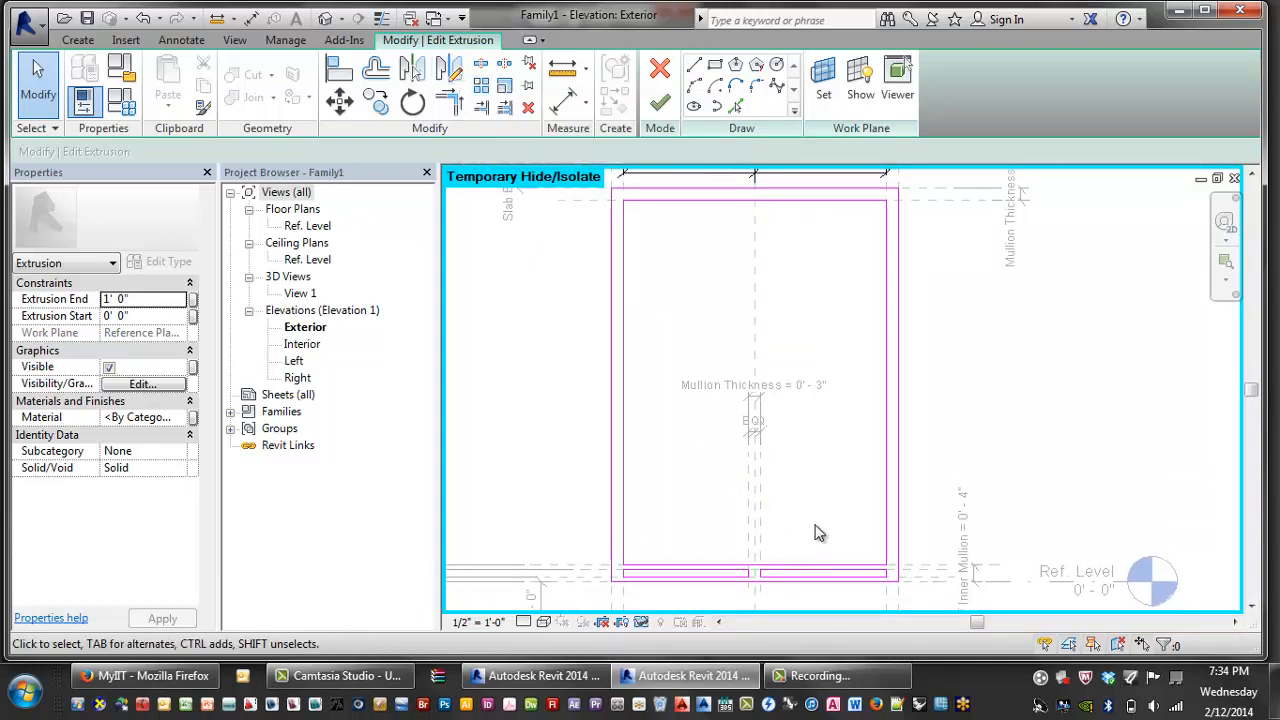
pyautogui.moveTo(808, 507); pyautogui.dragTo(818, 503, button='middle')
pyautogui.click(661, 105)
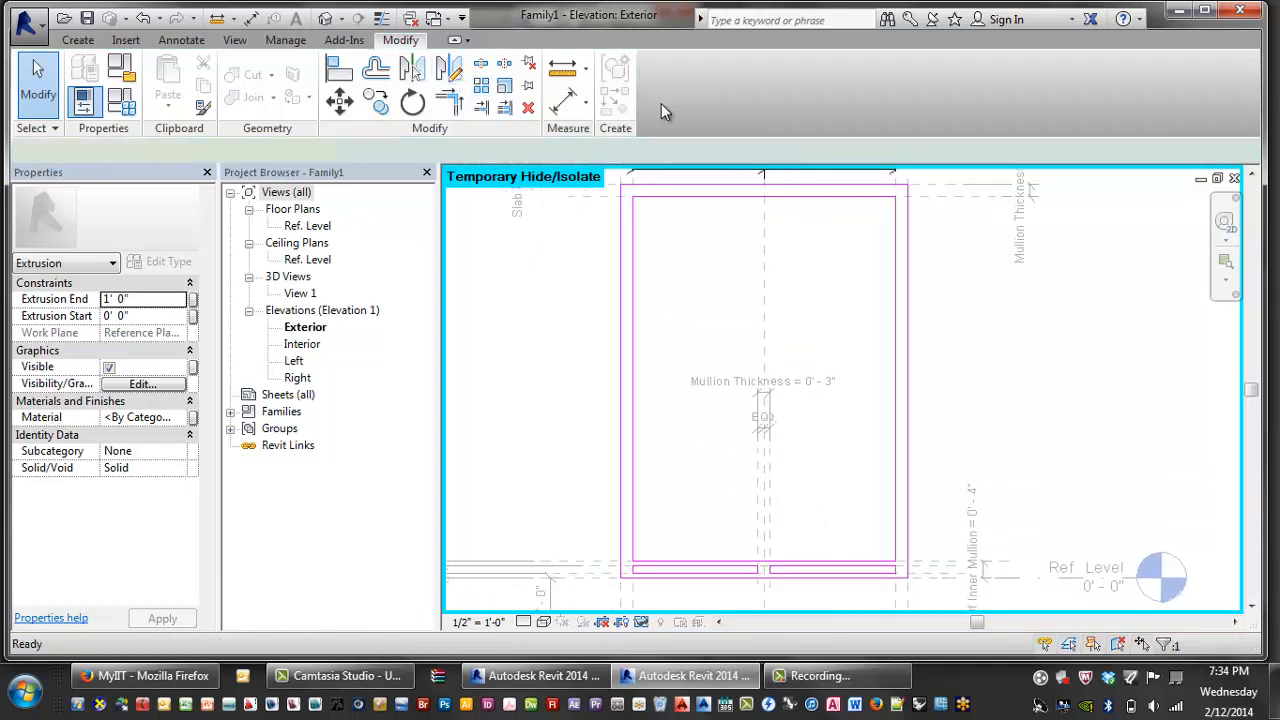
# - Reselect the frame extrusion and open Family Types, moving the dialog aside to test values
pyautogui.press('Escape')
pyautogui.click(636, 396)
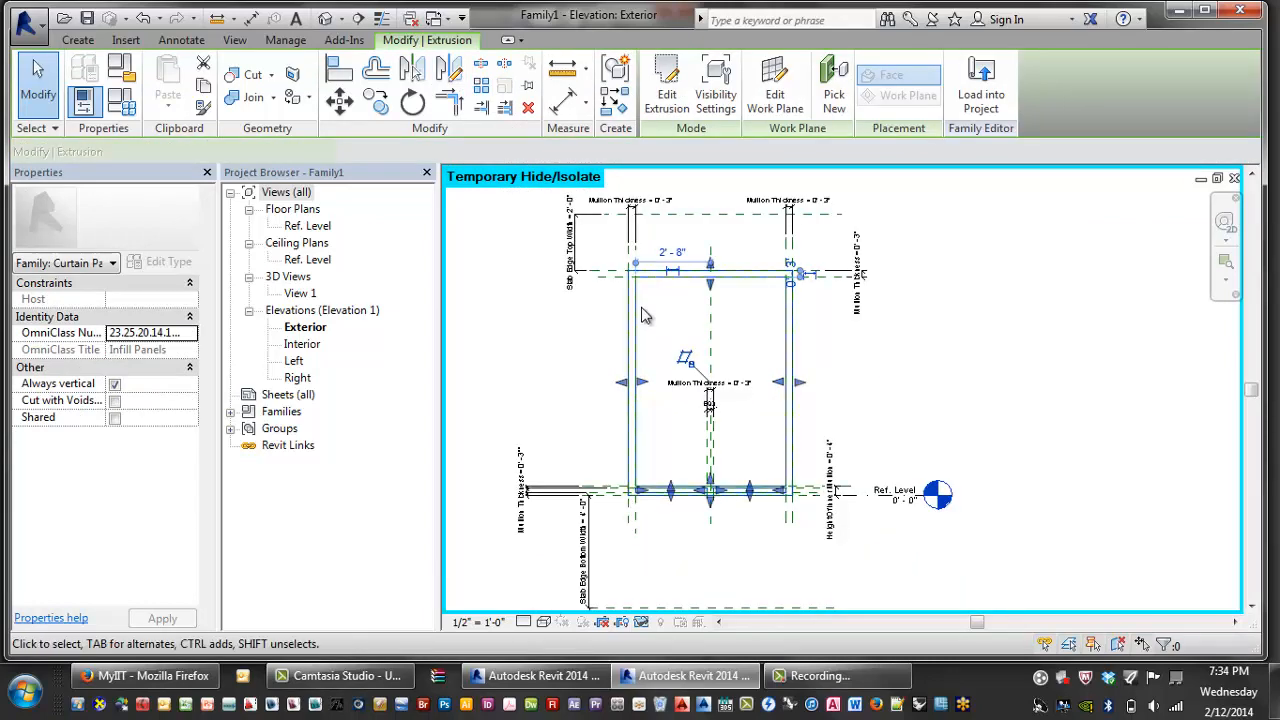
pyautogui.scroll(3, 690, 376)
pyautogui.scroll(-3, 690, 371)
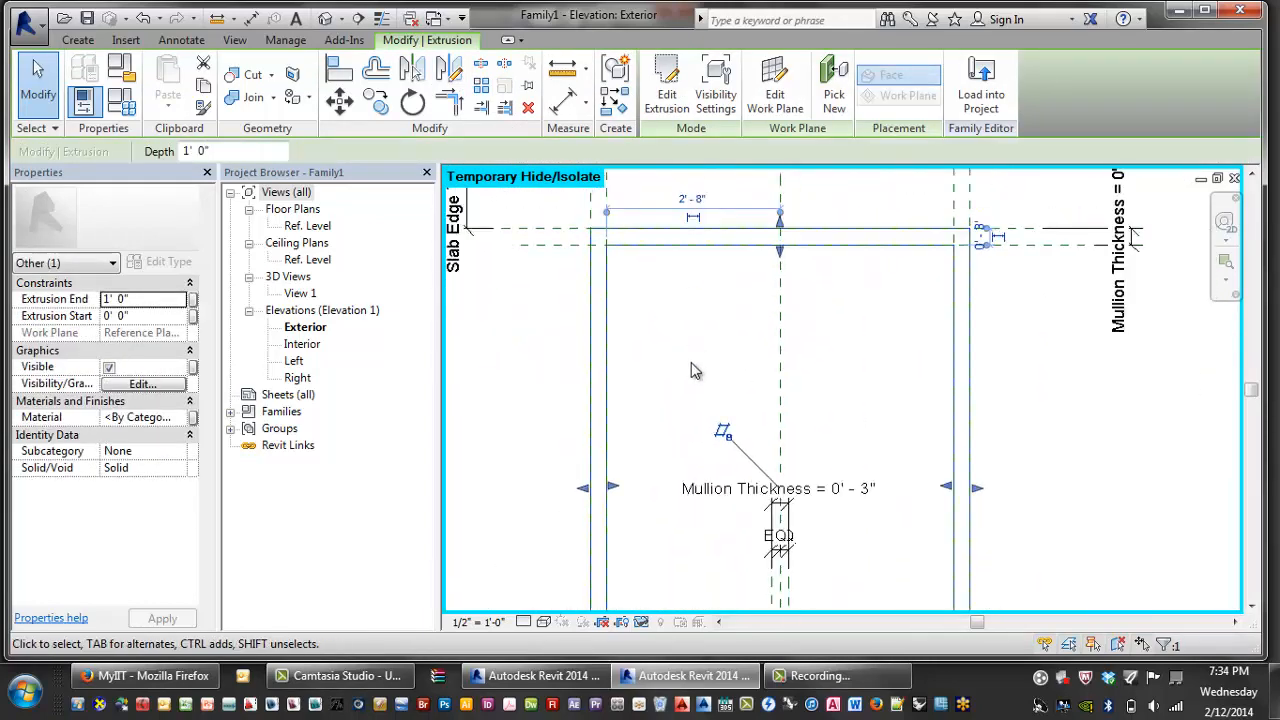
pyautogui.click(121, 100)
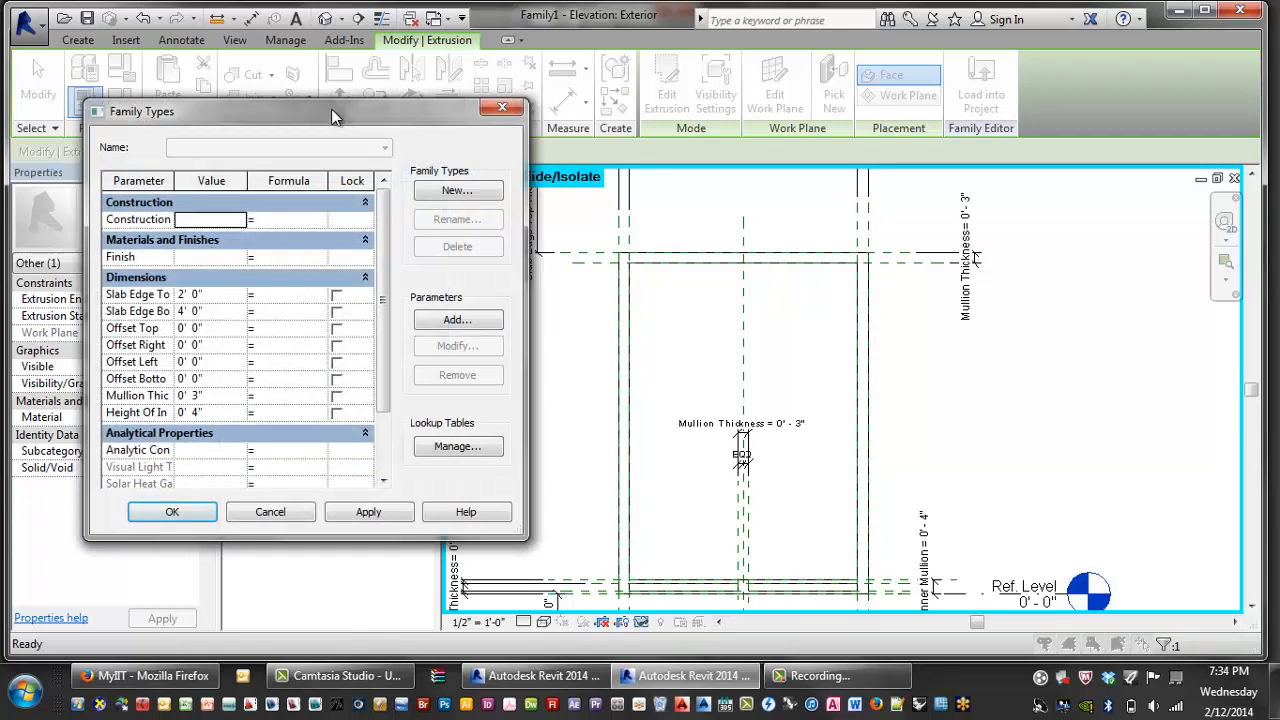
pyautogui.moveTo(335, 117); pyautogui.dragTo(481, 91)
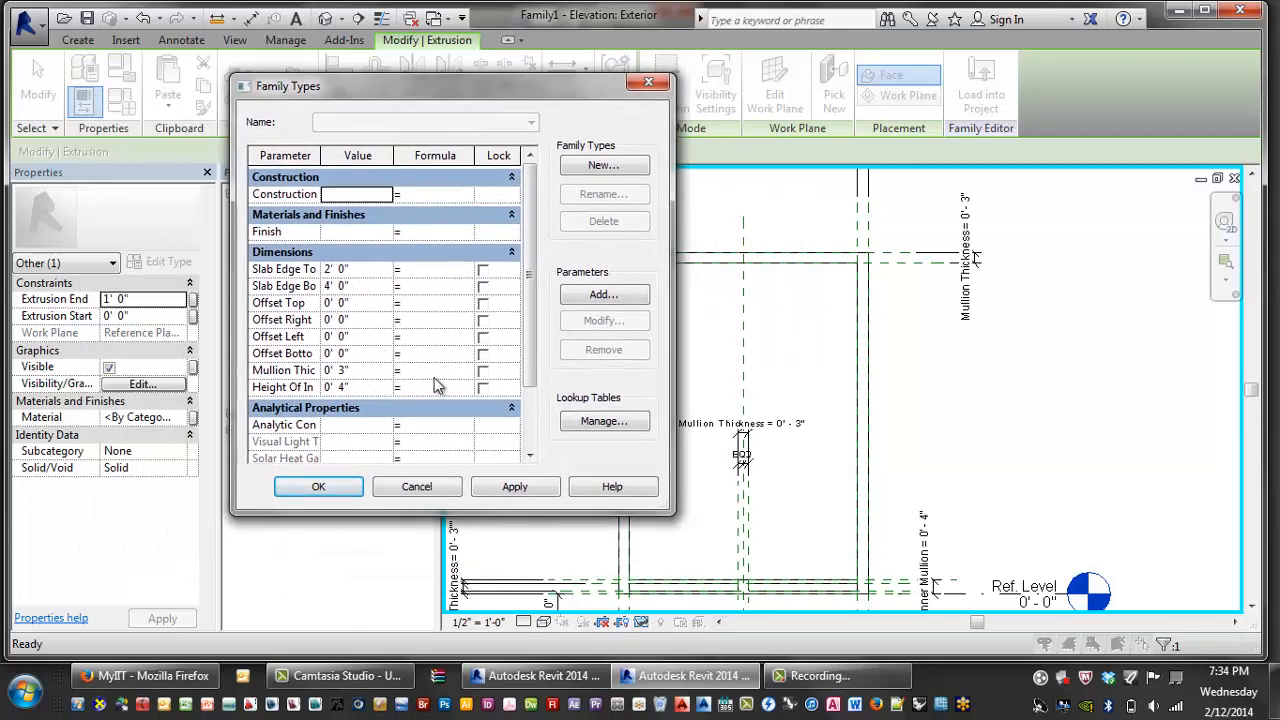
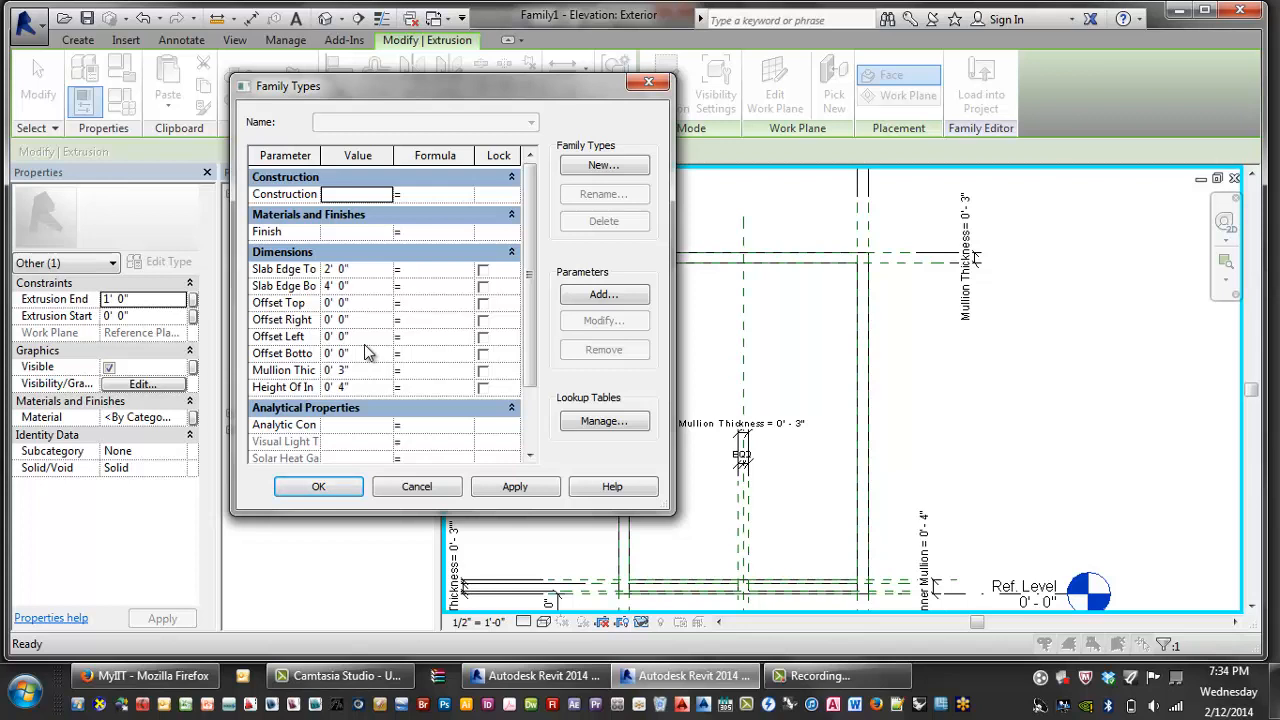
# - Create two new family types named A and B
pyautogui.click(602, 165)
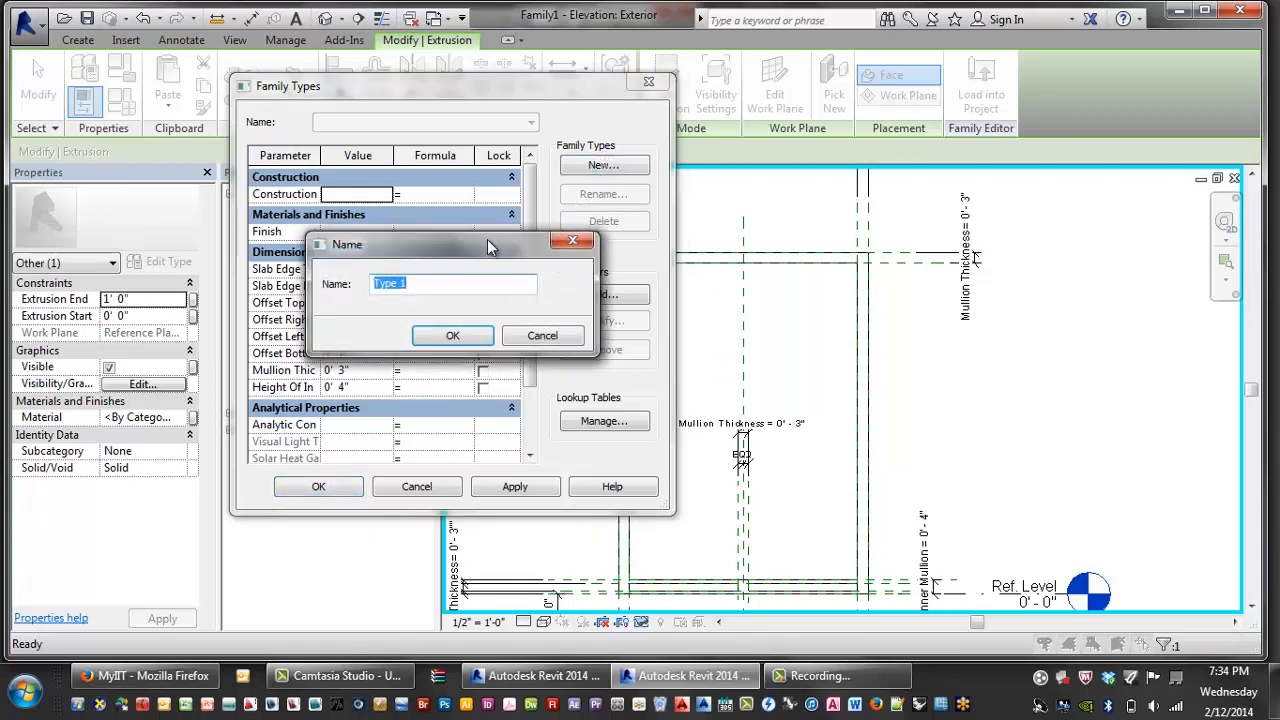
pyautogui.press('BackSpace')
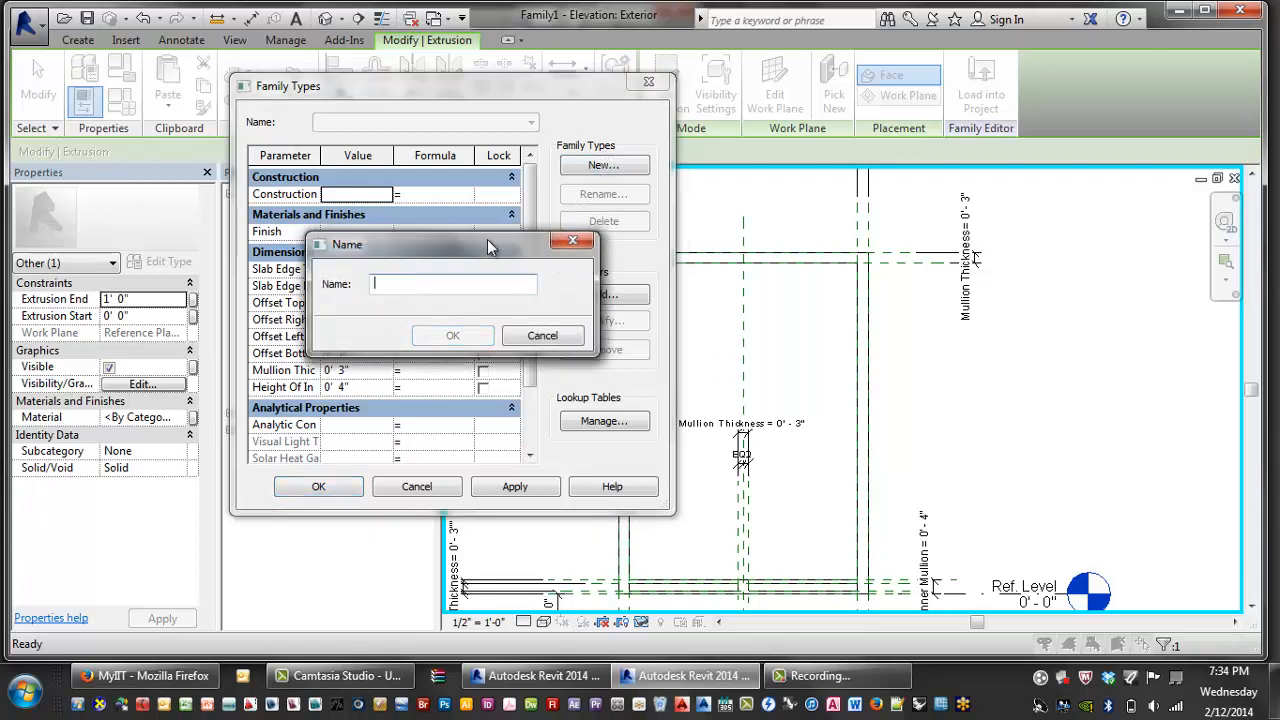
pyautogui.write('A')
pyautogui.click(453, 336)
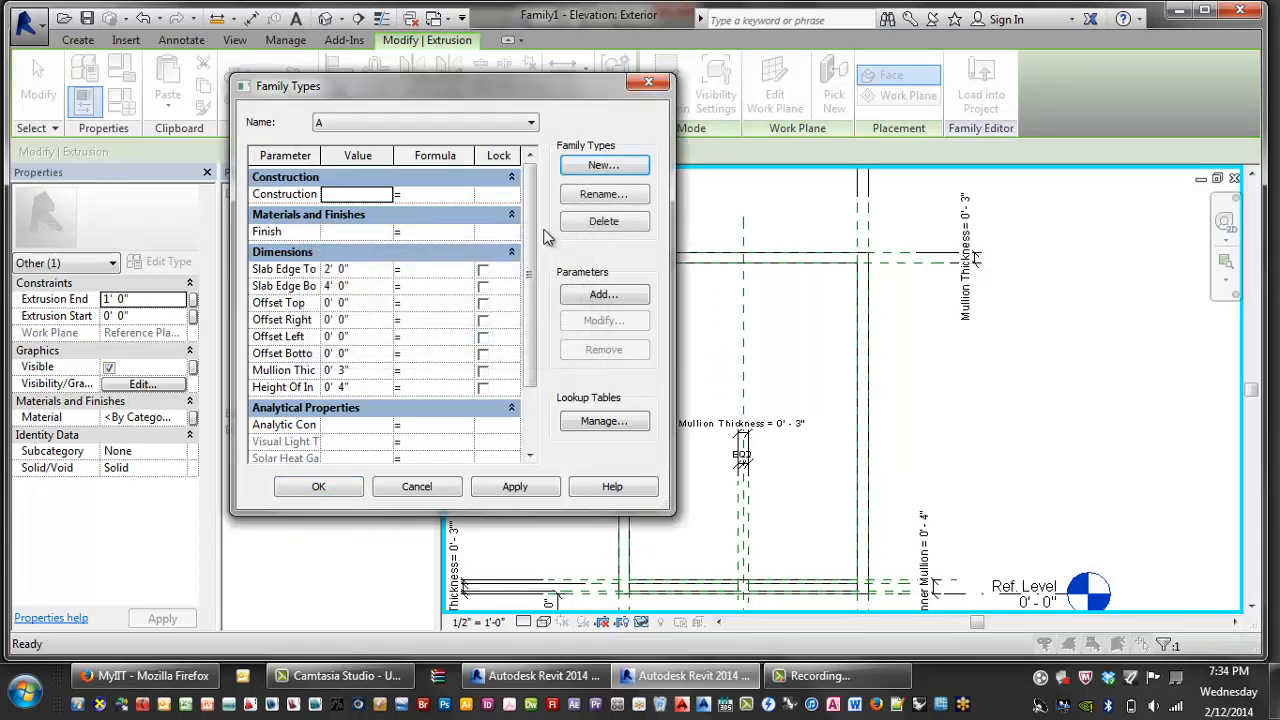
pyautogui.click(596, 168)
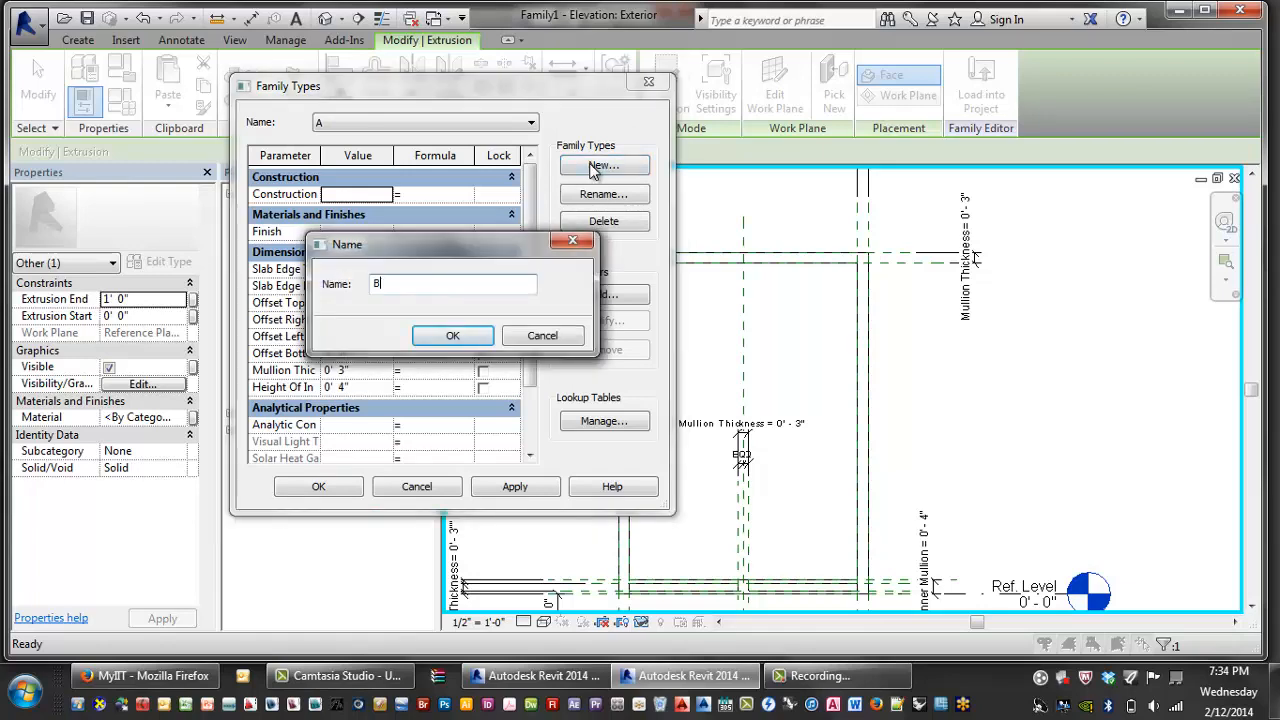
pyautogui.write('B')
pyautogui.click(440, 337)
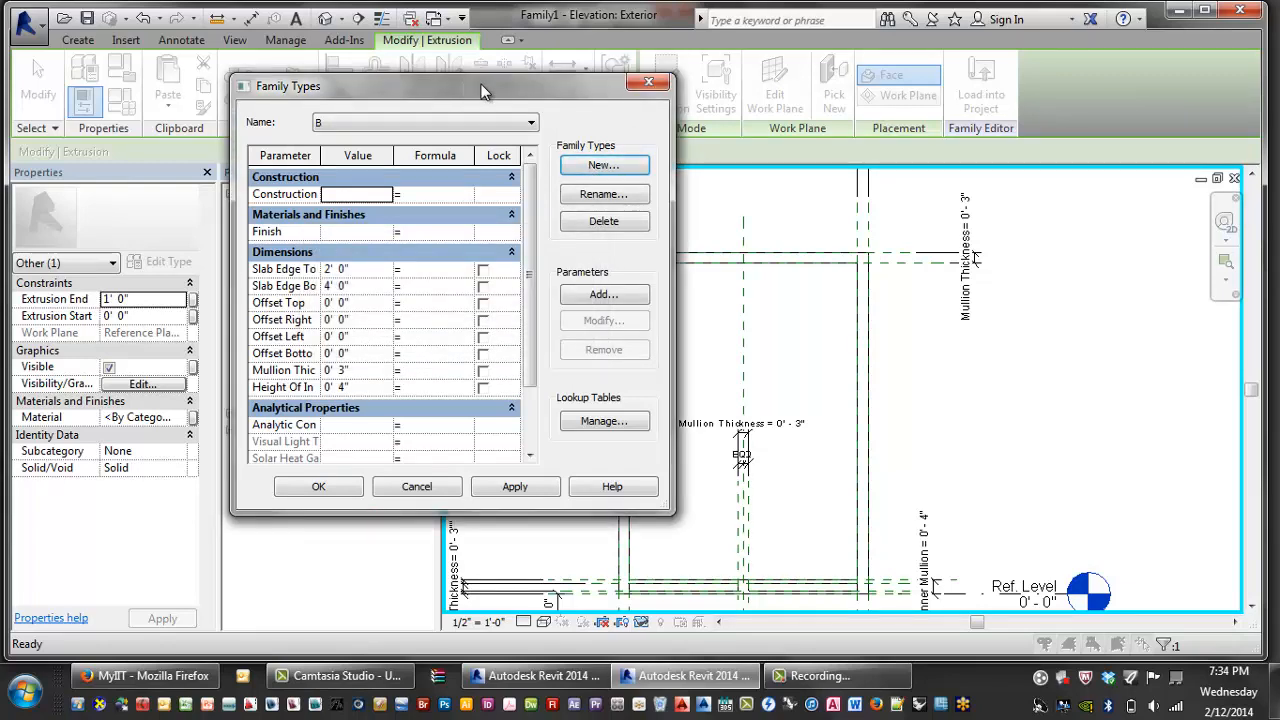
pyautogui.moveTo(480, 92); pyautogui.dragTo(644, 85)
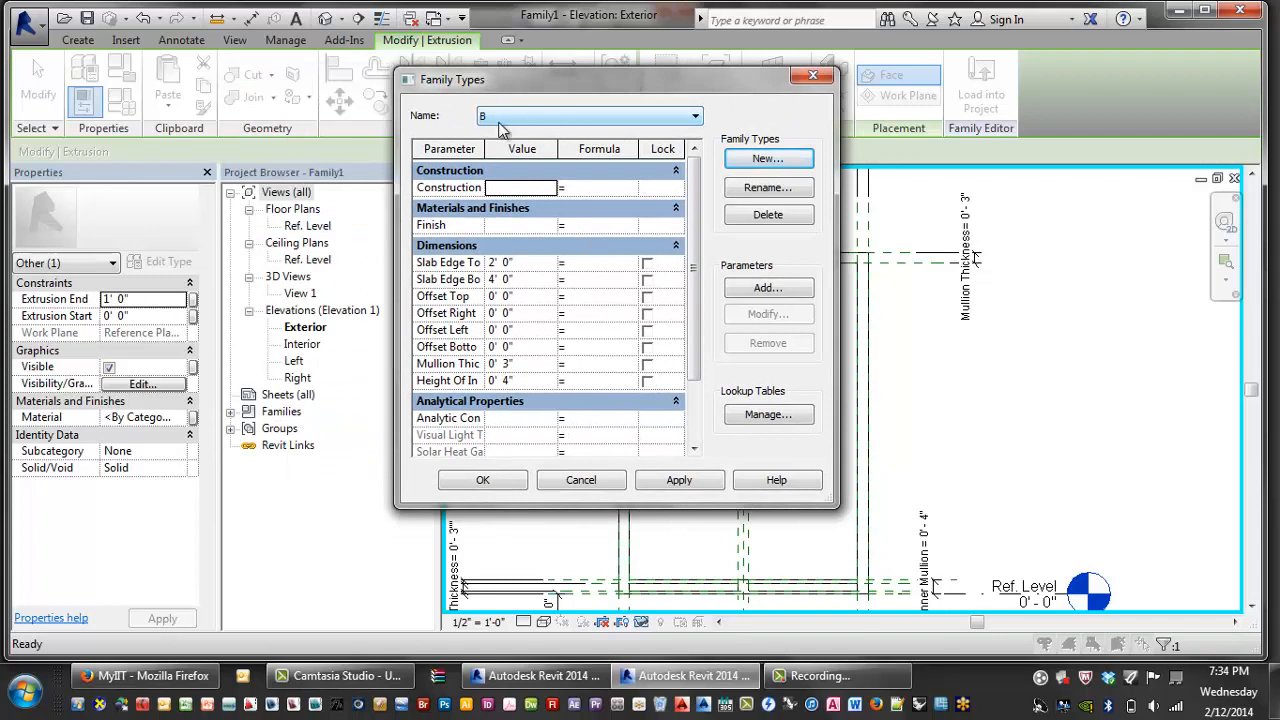
# - For type B, set Slab Edge Top and Bottom to 1' 0" and Mullion Thickness to 2"
pyautogui.click(498, 263)
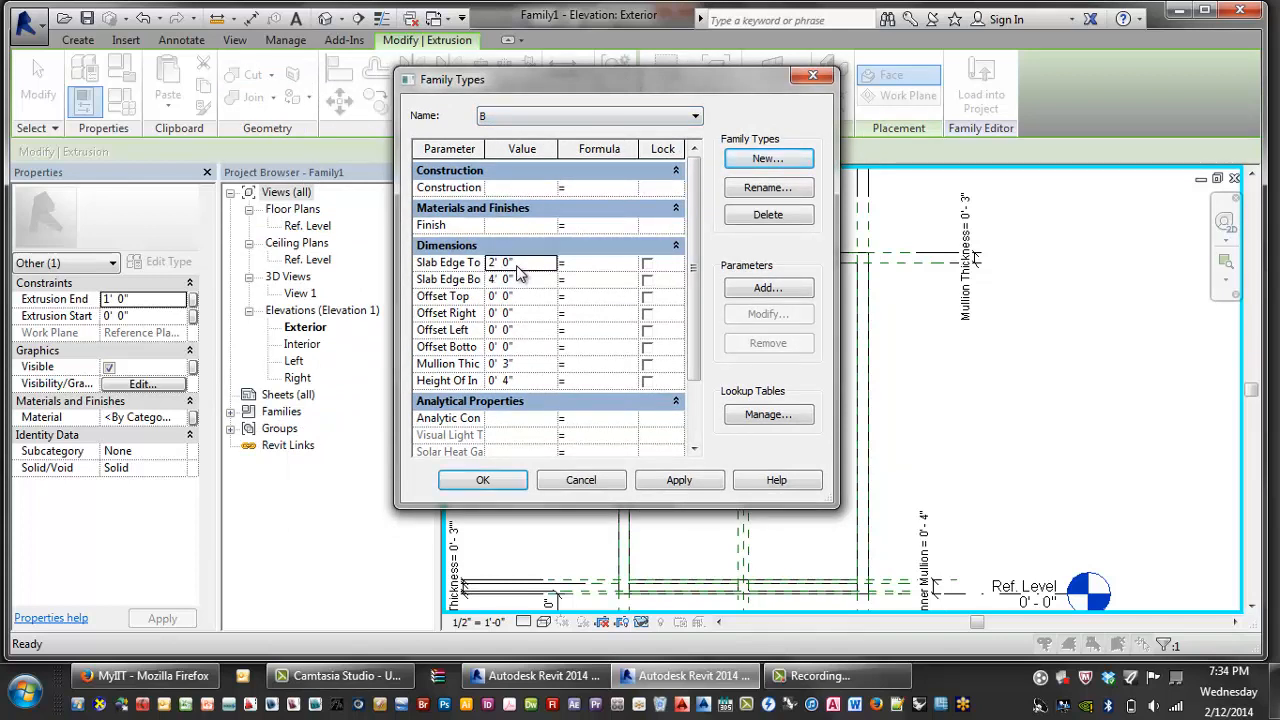
pyautogui.moveTo(519, 263); pyautogui.dragTo(420, 265)
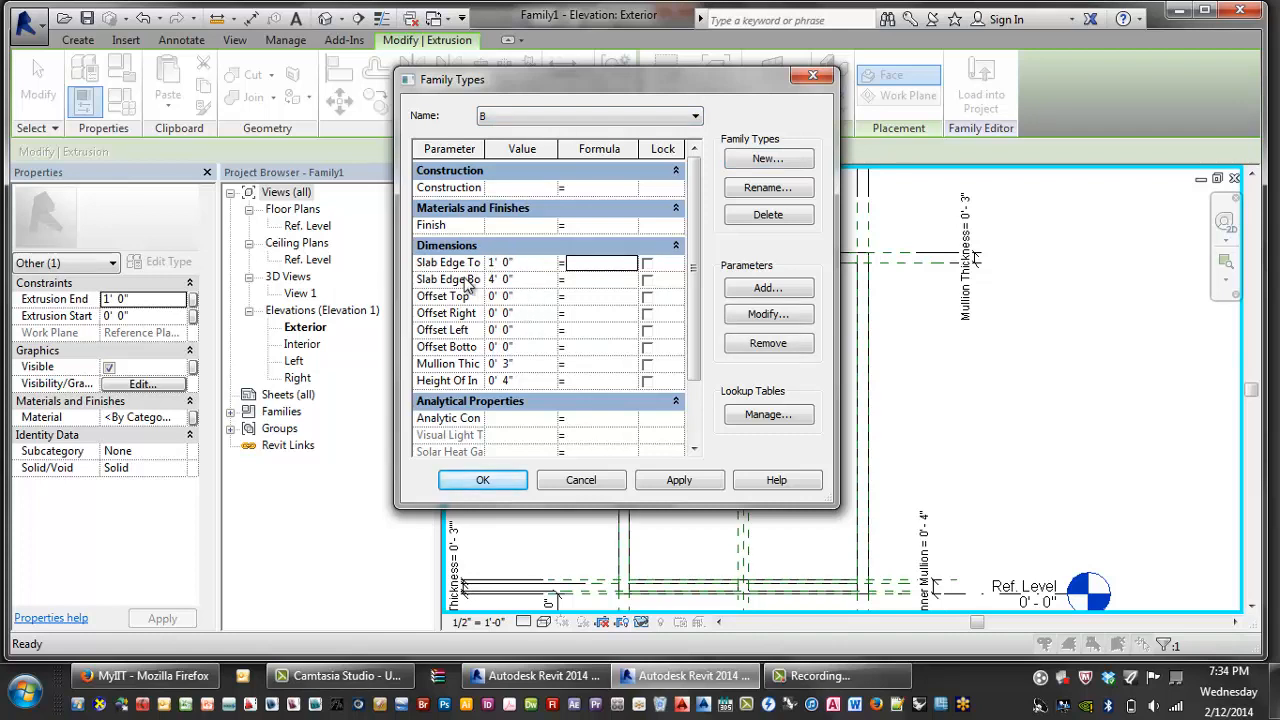
pyautogui.click(505, 280)
pyautogui.write('1')
pyautogui.press('Return')
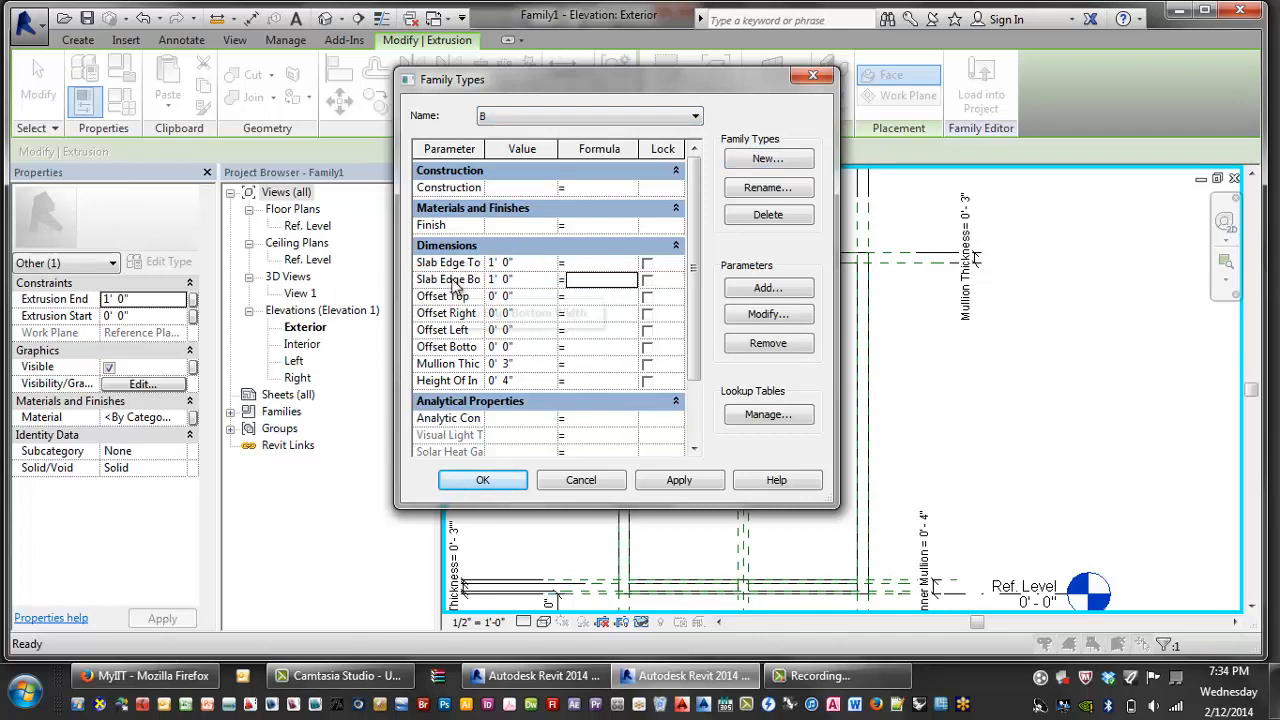
pyautogui.click(522, 364)
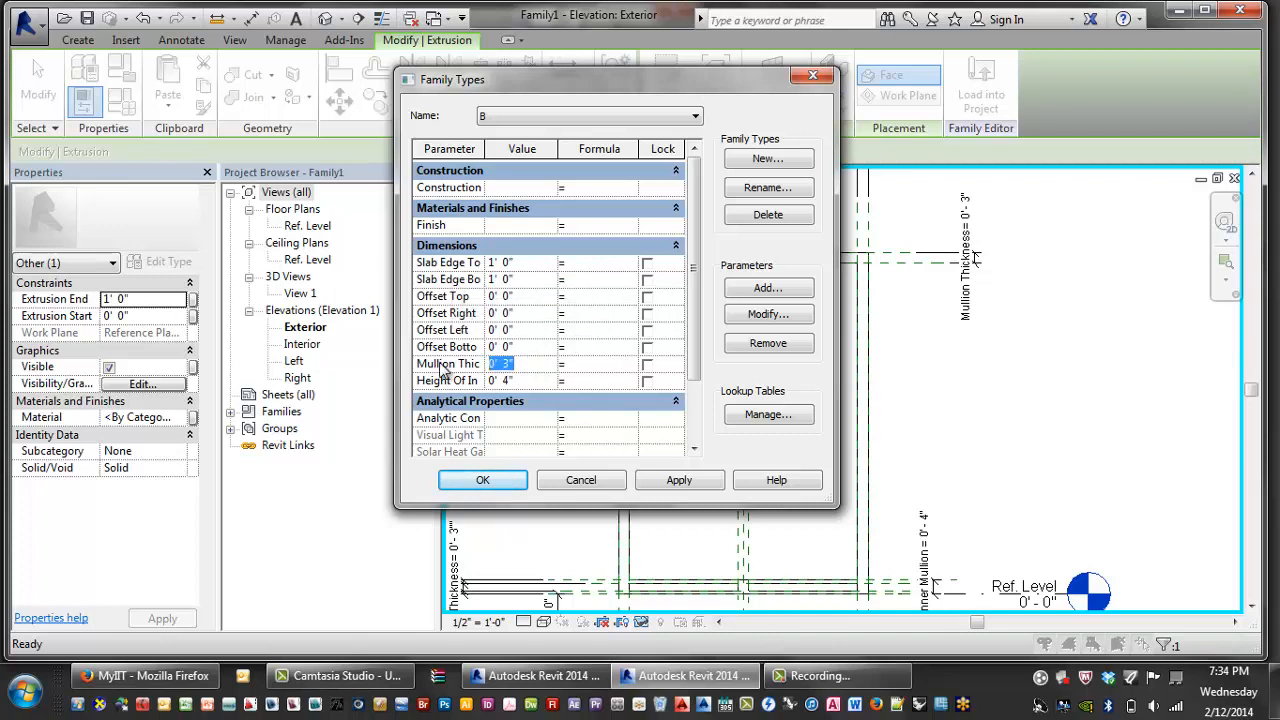
pyautogui.write('2"')
pyautogui.press('Return')
# - Set the inner mullion height to 4' 0", fix the constraints error, and apply the changes
pyautogui.click(510, 381)
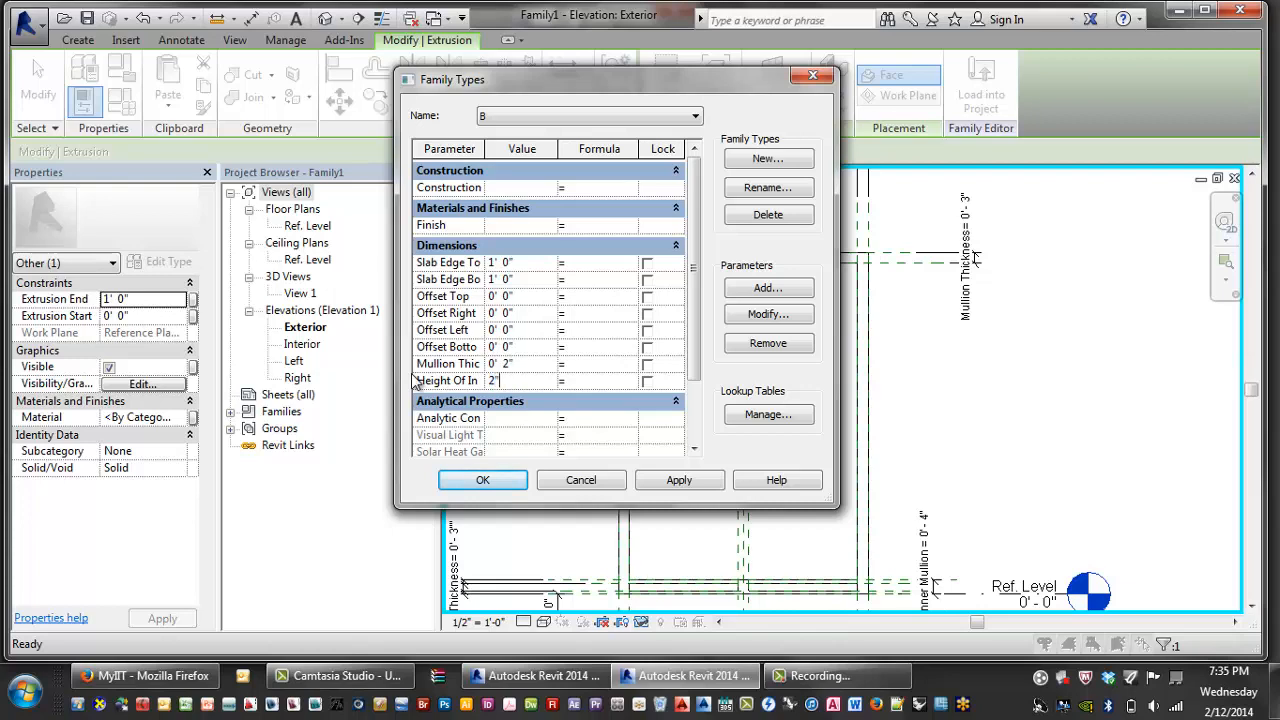
pyautogui.click(677, 480)
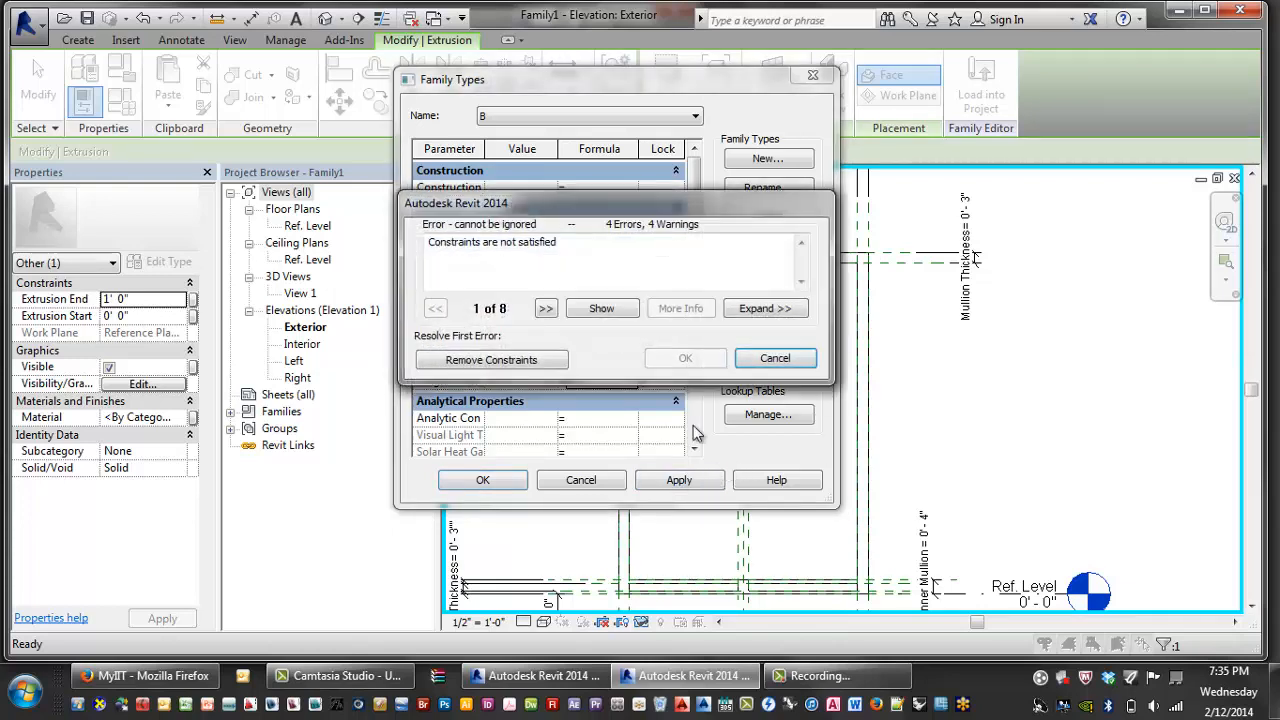
pyautogui.click(775, 360)
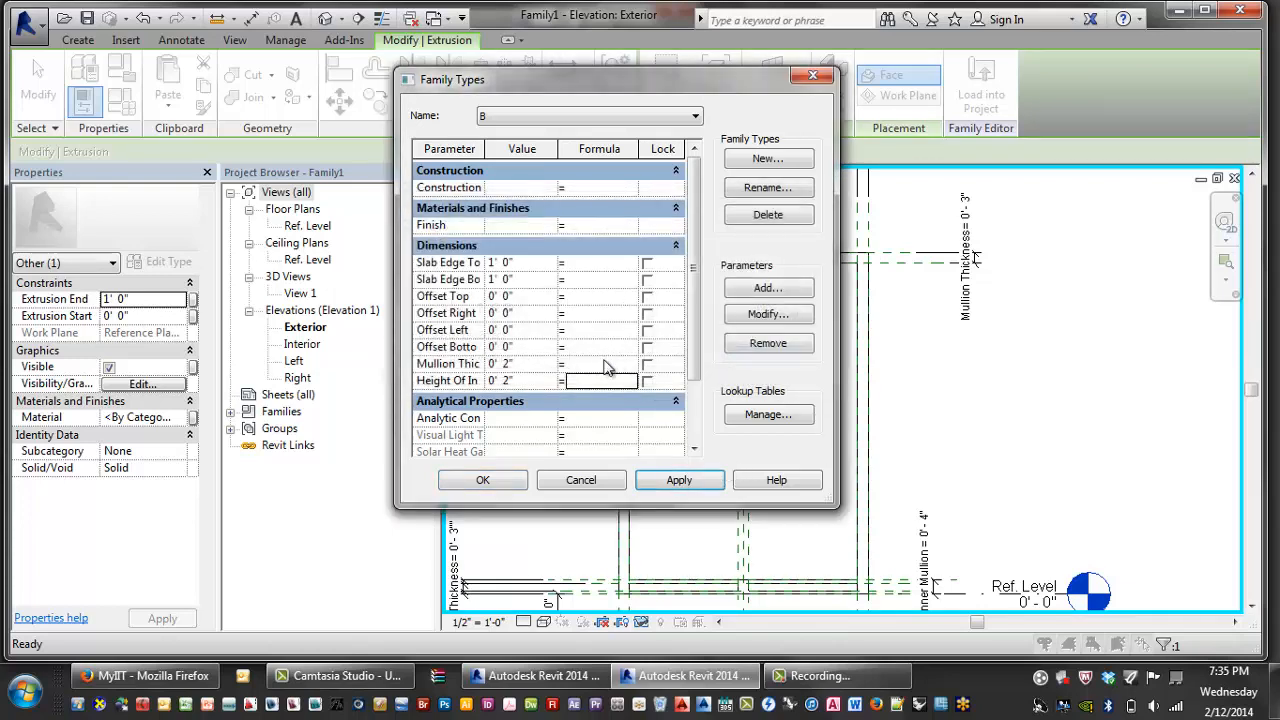
pyautogui.click(508, 380)
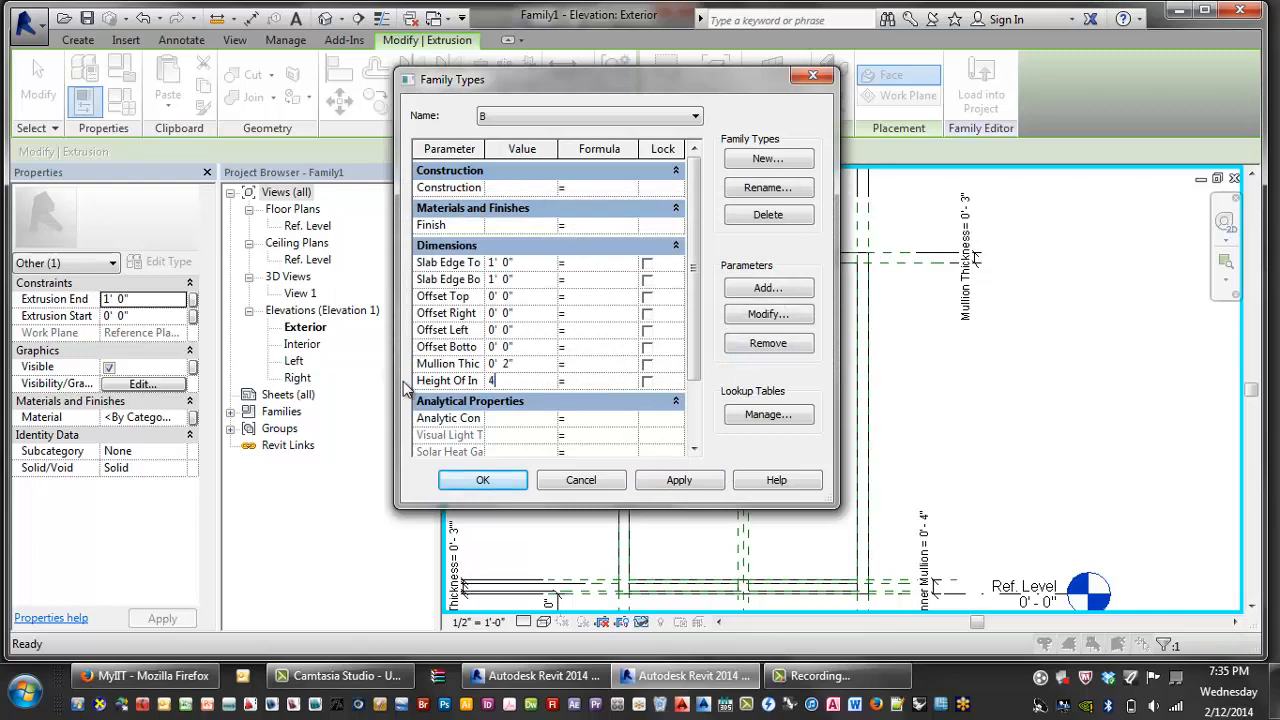
pyautogui.click(679, 480)
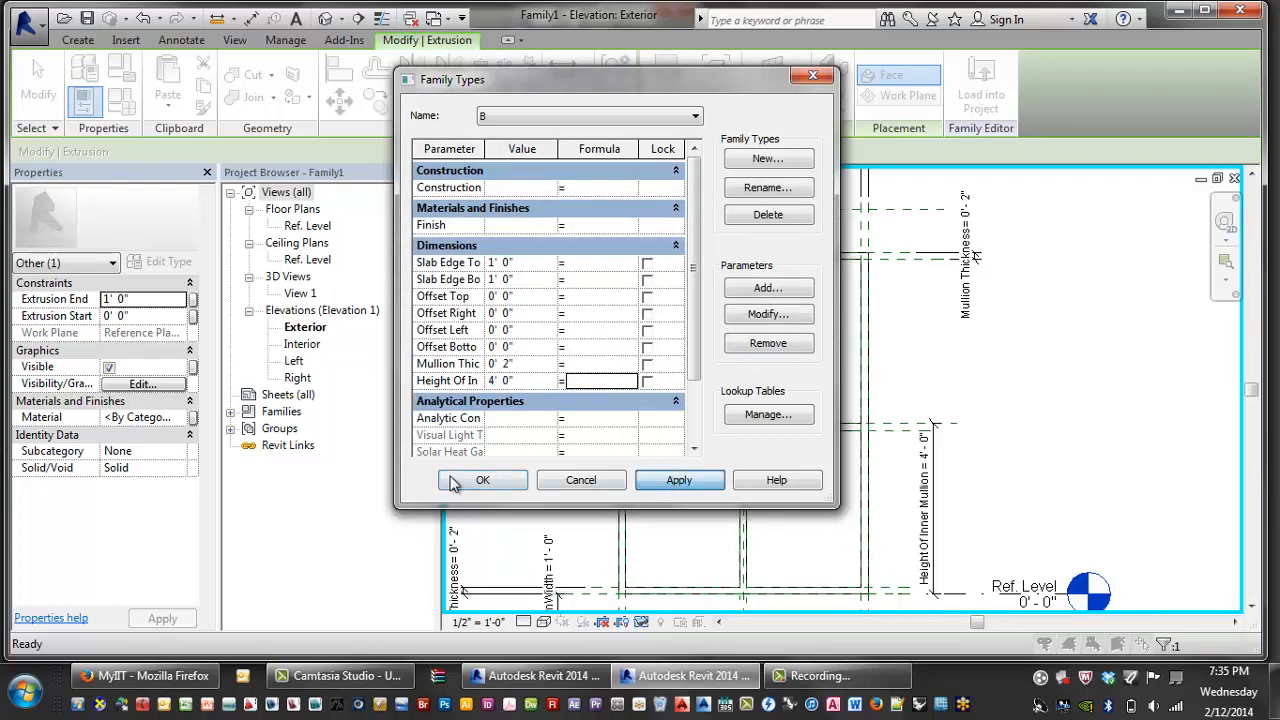
pyautogui.click(482, 480)
# - Select the upper panel extrusion and frame it in the elevation
pyautogui.scroll(5, 669, 343)
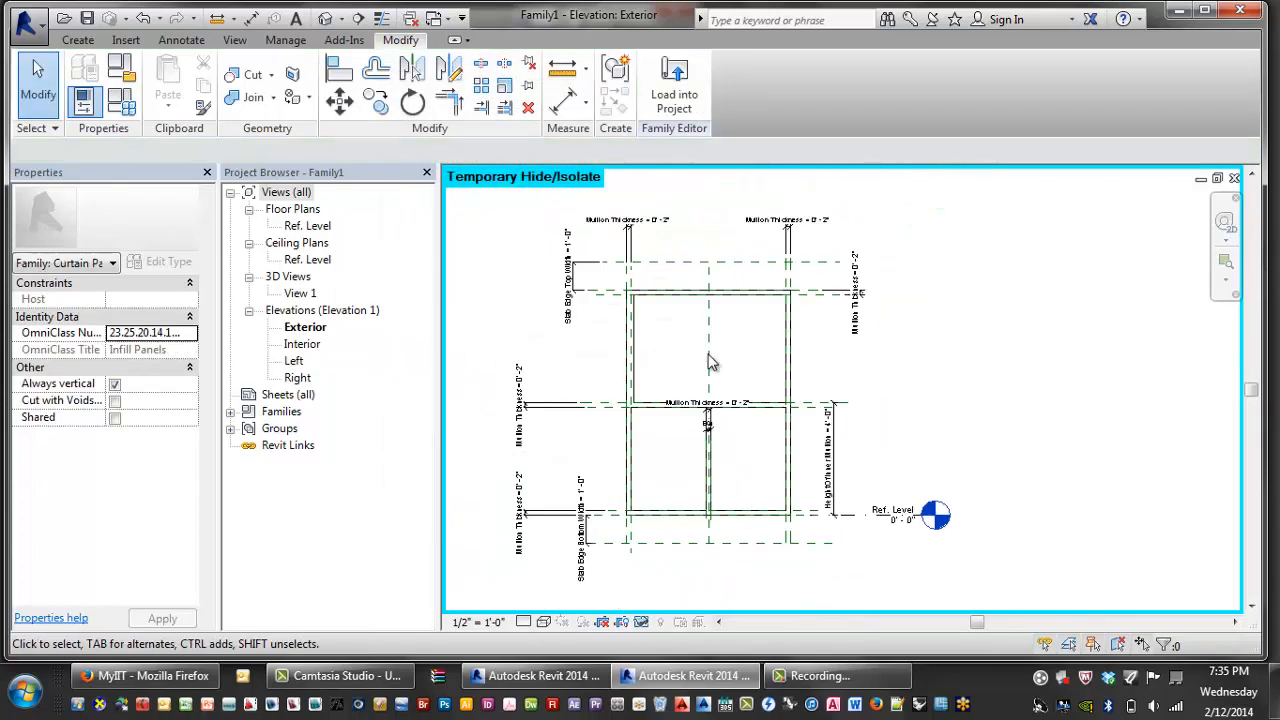
pyautogui.click(598, 306)
pyautogui.scroll(-3, 652, 340)
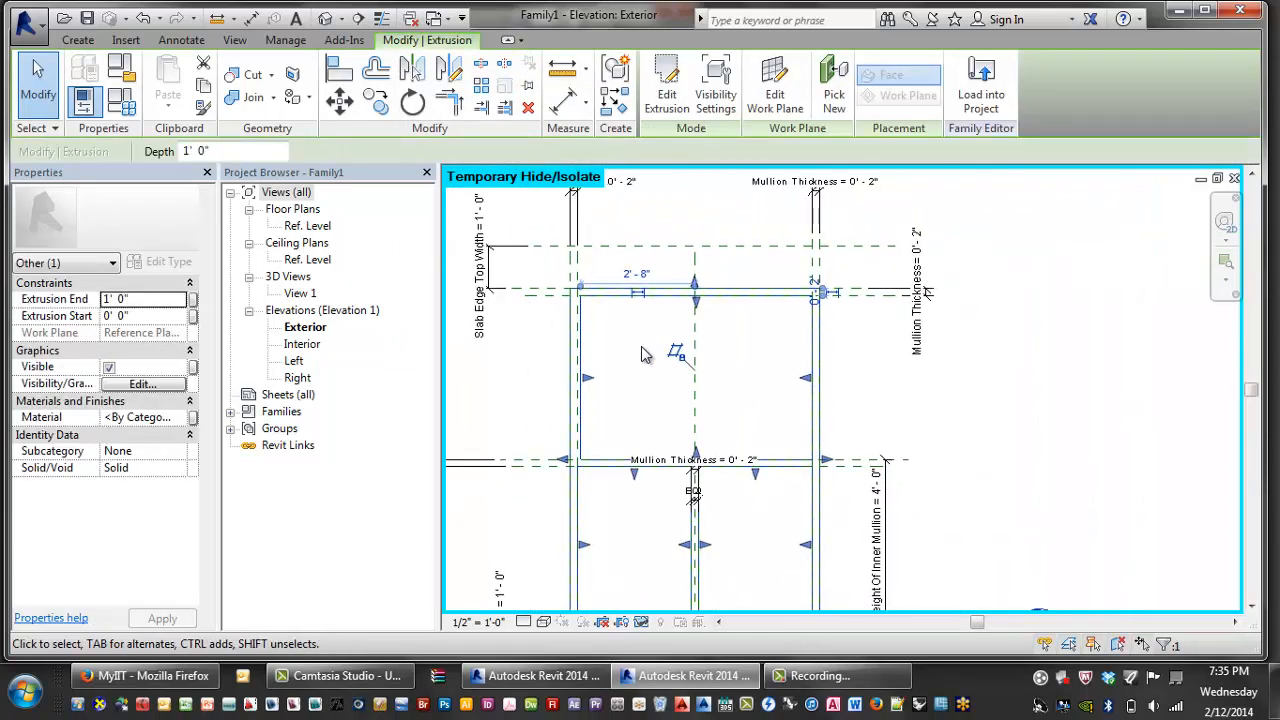
pyautogui.scroll(2, 609, 349)
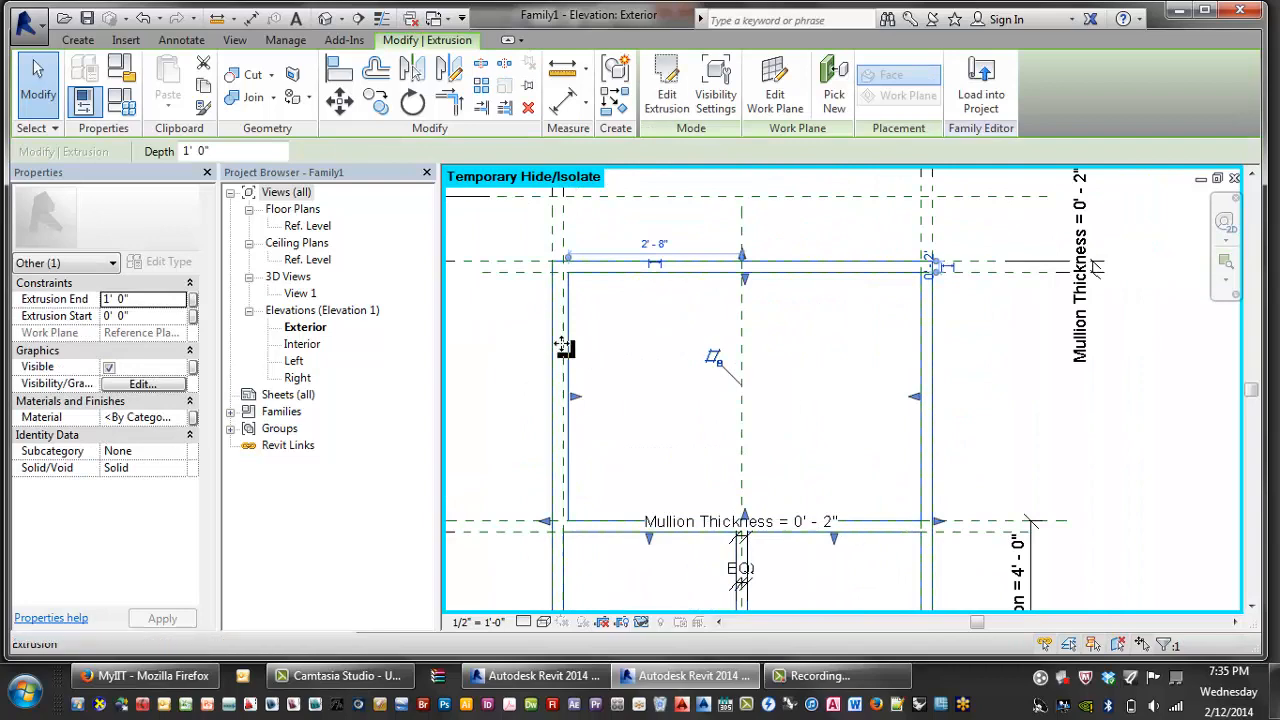
pyautogui.scroll(2, 662, 305)
pyautogui.moveTo(662, 305); pyautogui.dragTo(696, 262, button='middle')
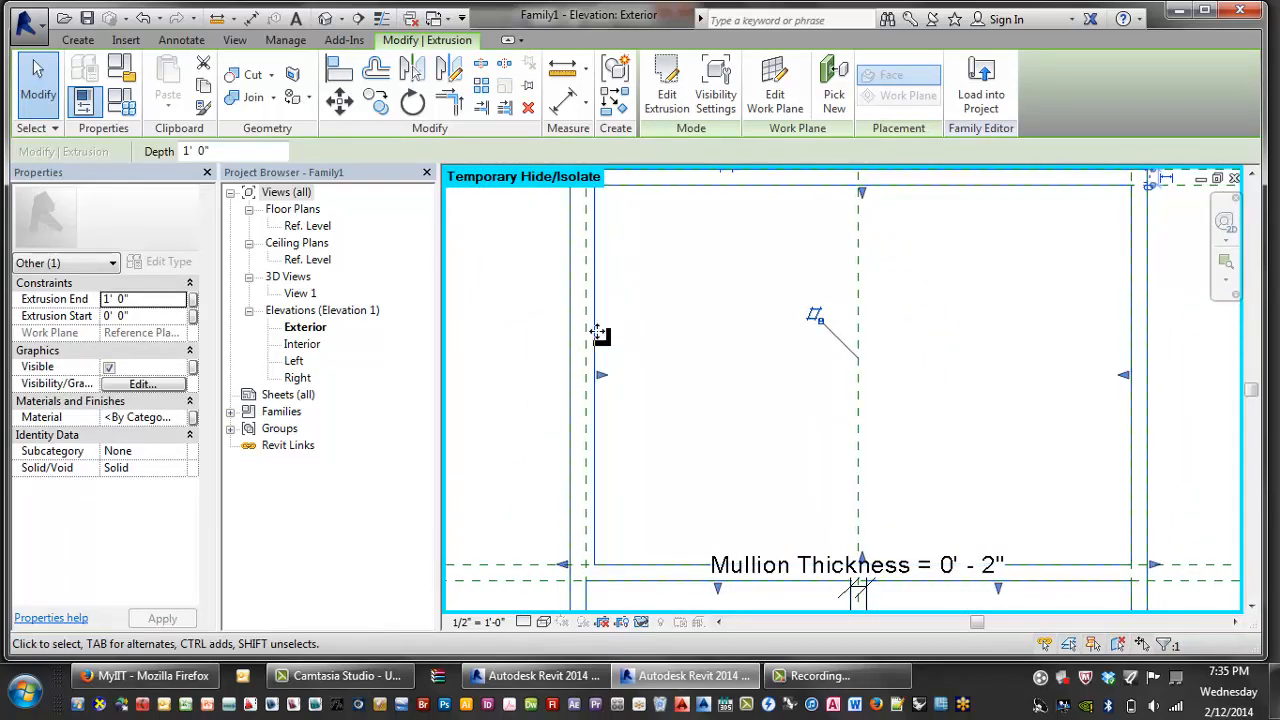
pyautogui.moveTo(920, 346); pyautogui.dragTo(911, 352, button='middle')
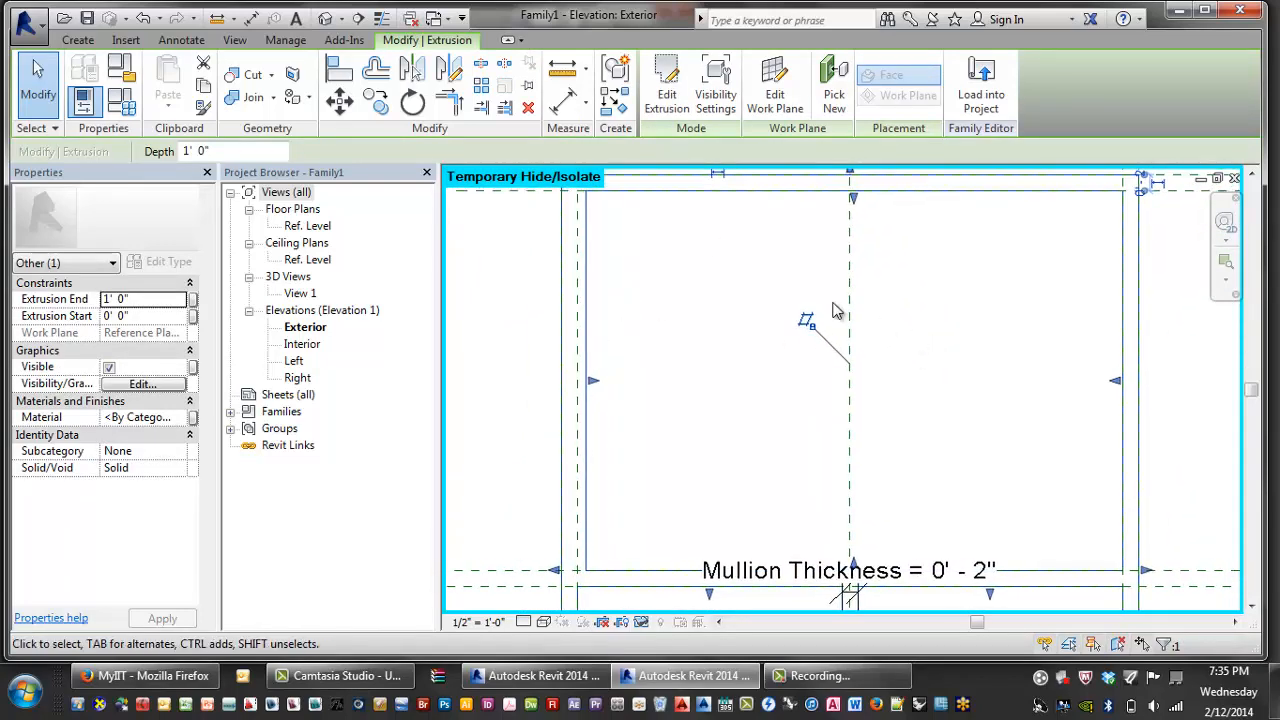
# - Edit the extrusion sketch and delete its old top, right, bottom and left lines
pyautogui.click(668, 88)
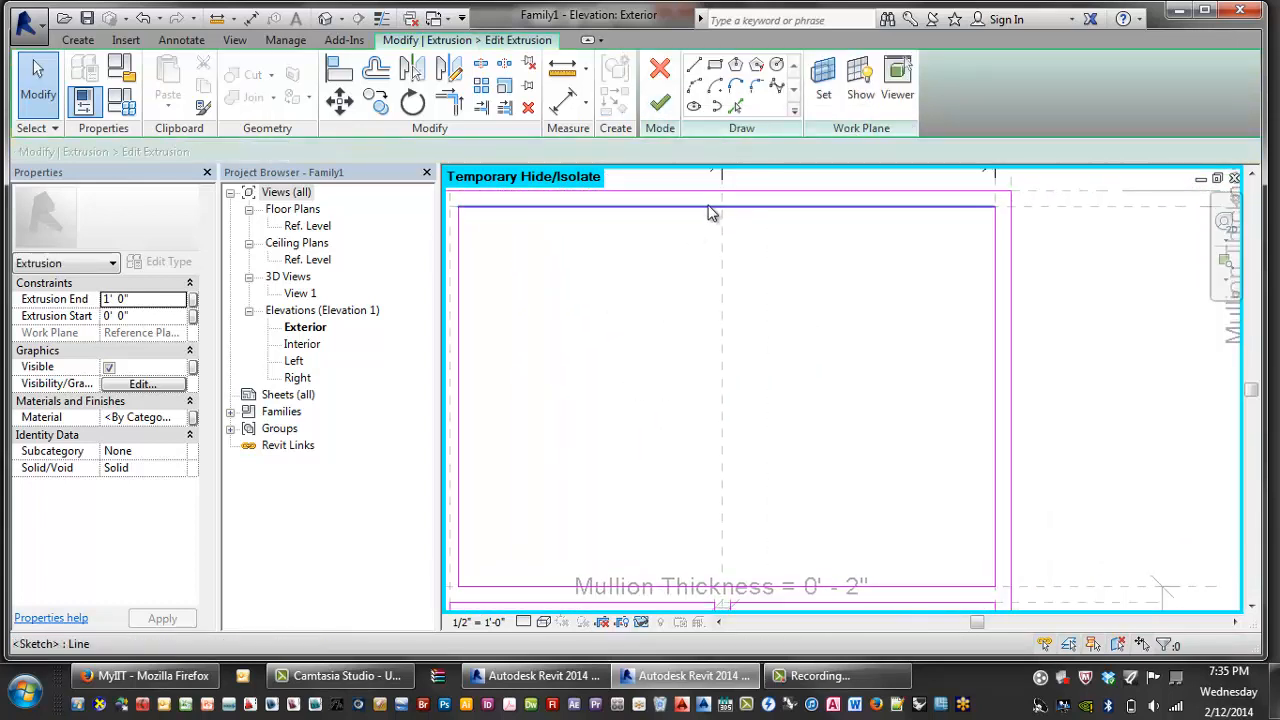
pyautogui.click(709, 210)
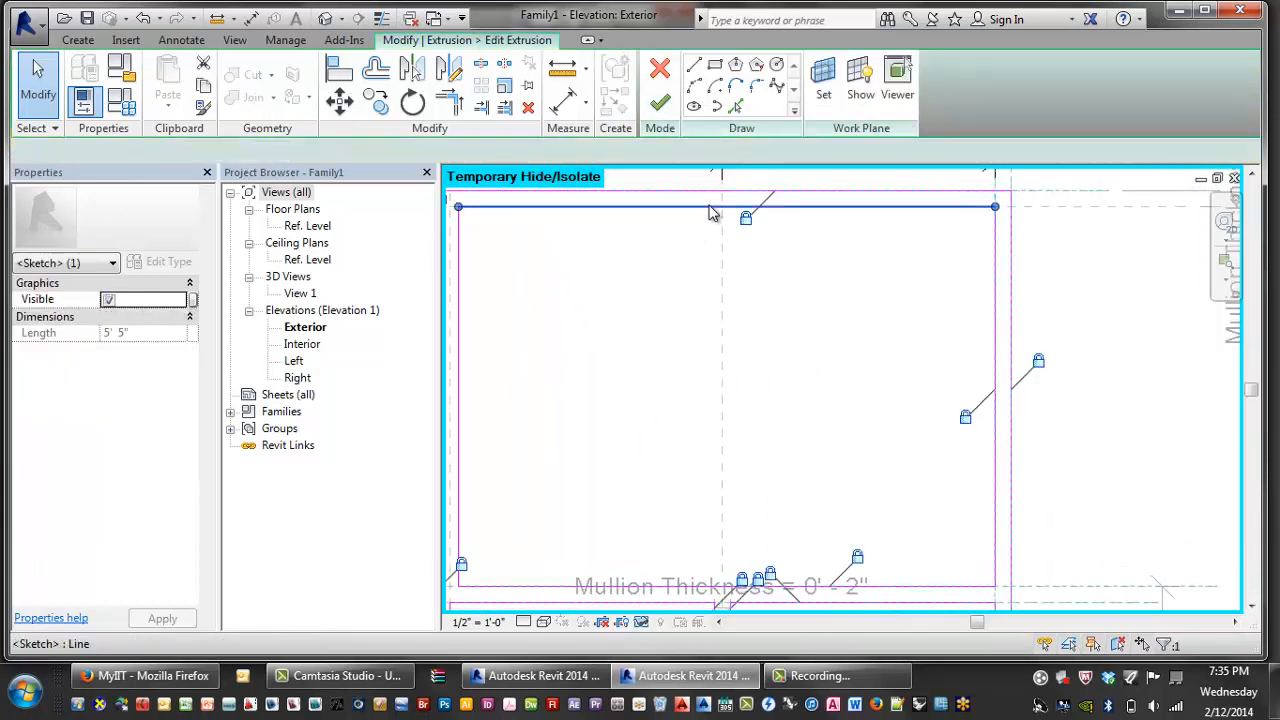
pyautogui.click(994, 261)
pyautogui.press('Delete')
pyautogui.moveTo(922, 574); pyautogui.dragTo(940, 535, button='middle')
pyautogui.click(945, 553)
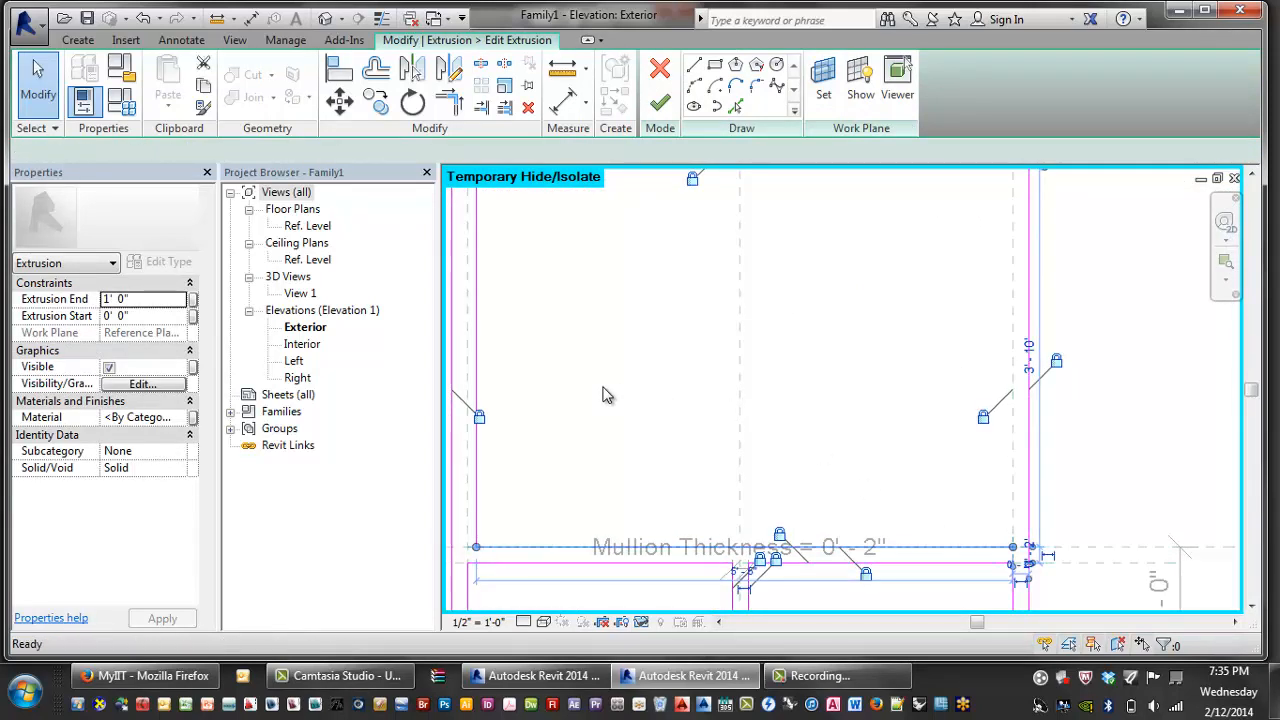
pyautogui.press('Delete')
pyautogui.moveTo(603, 391); pyautogui.dragTo(646, 400, button='middle')
pyautogui.click(529, 402)
pyautogui.press('Delete')
pyautogui.scroll(-2, 590, 372)
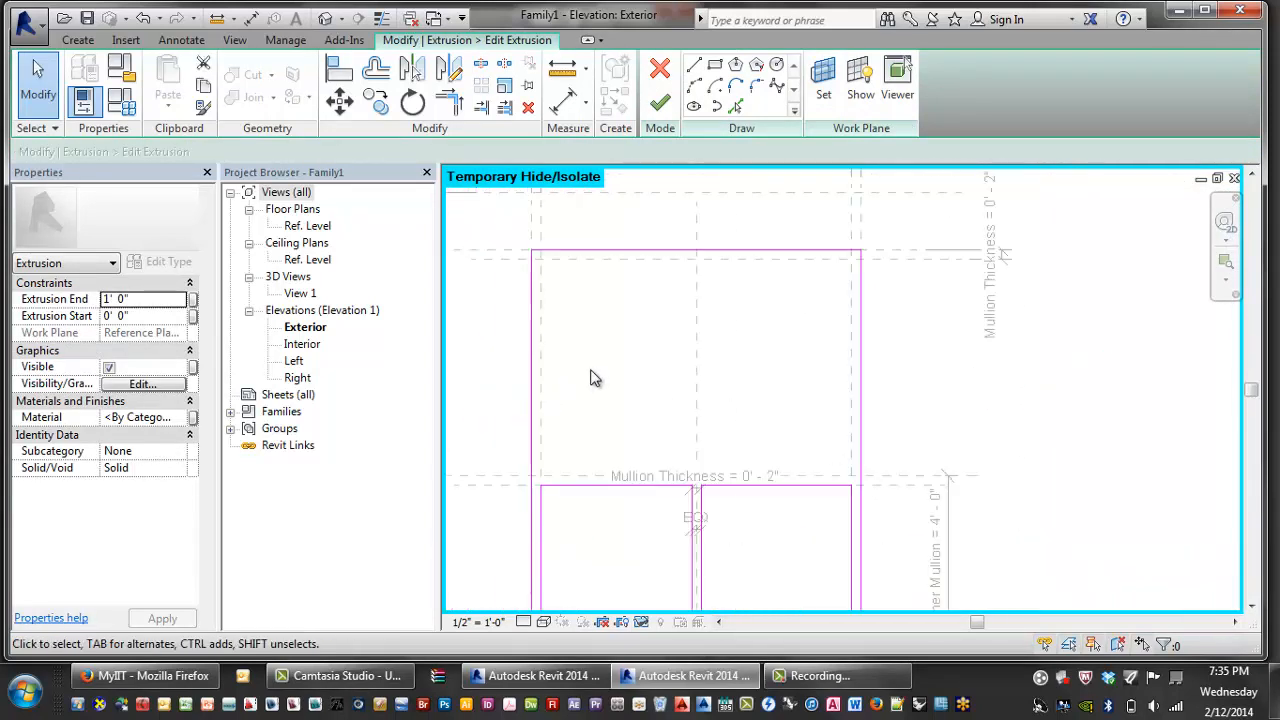
# - Sketch a rectangle between the mullion reference planes, finish, and remove the broken constraints
pyautogui.click(714, 64)
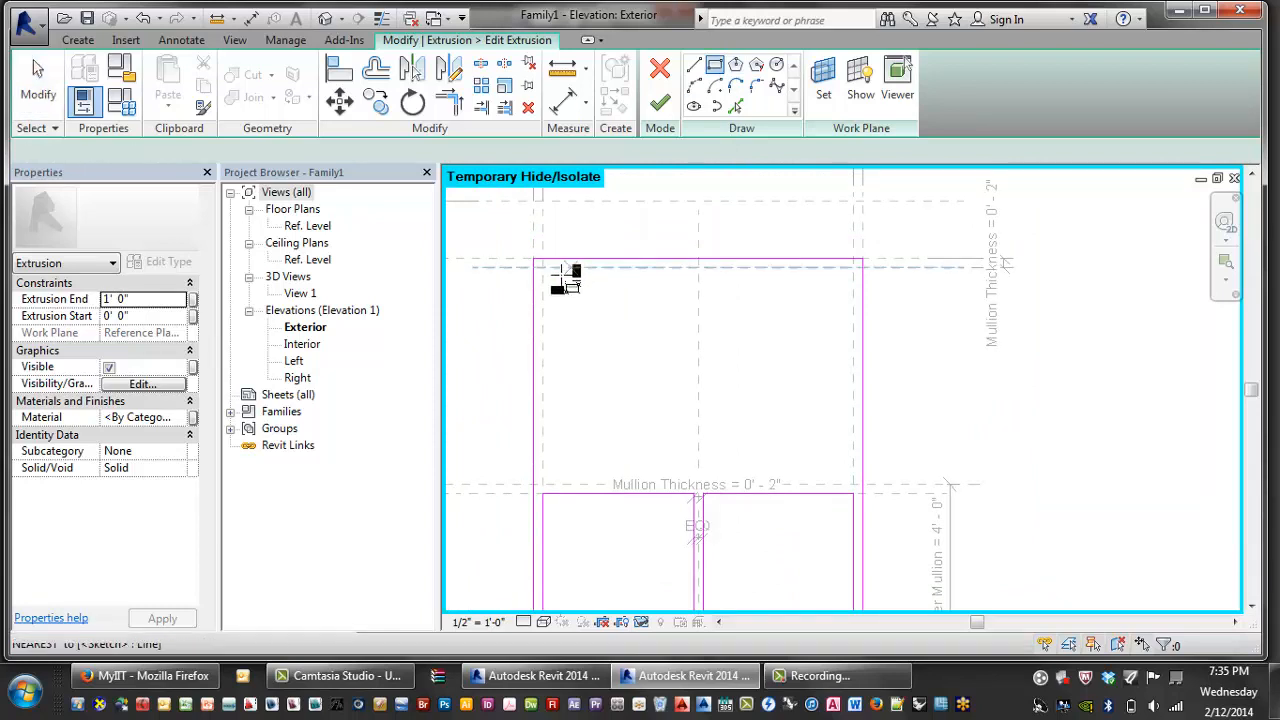
pyautogui.click(542, 268)
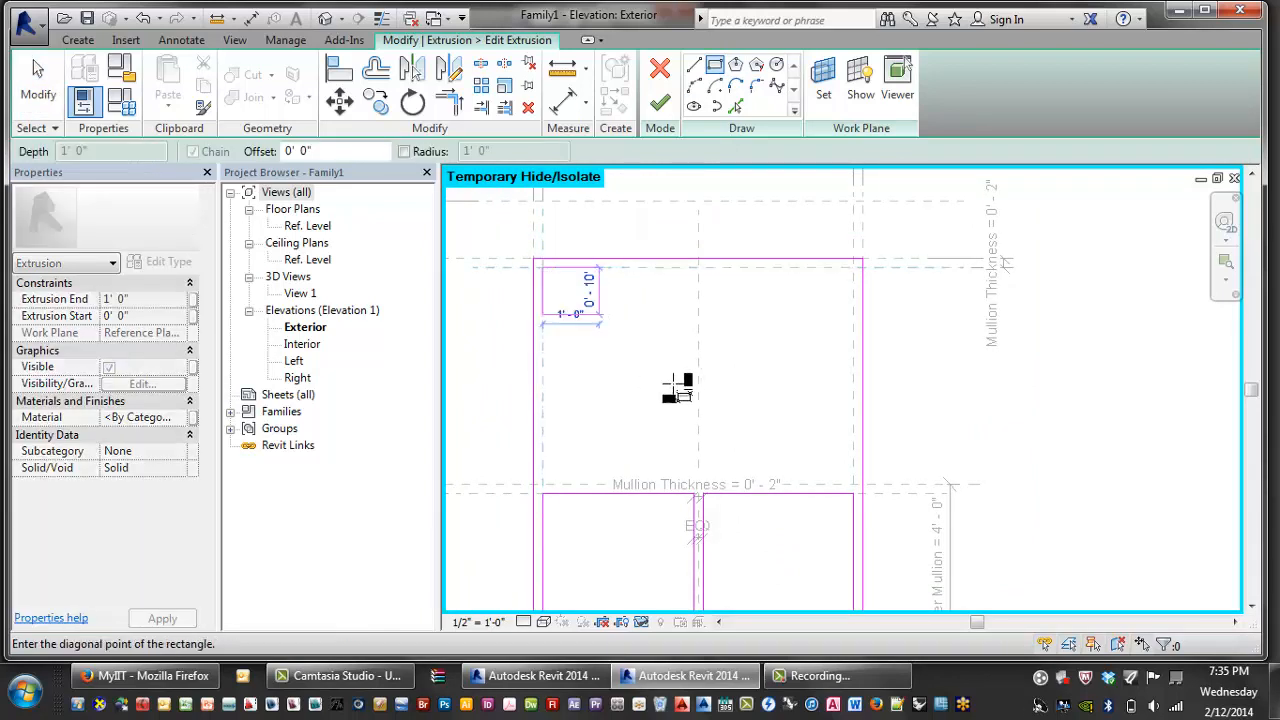
pyautogui.click(855, 487)
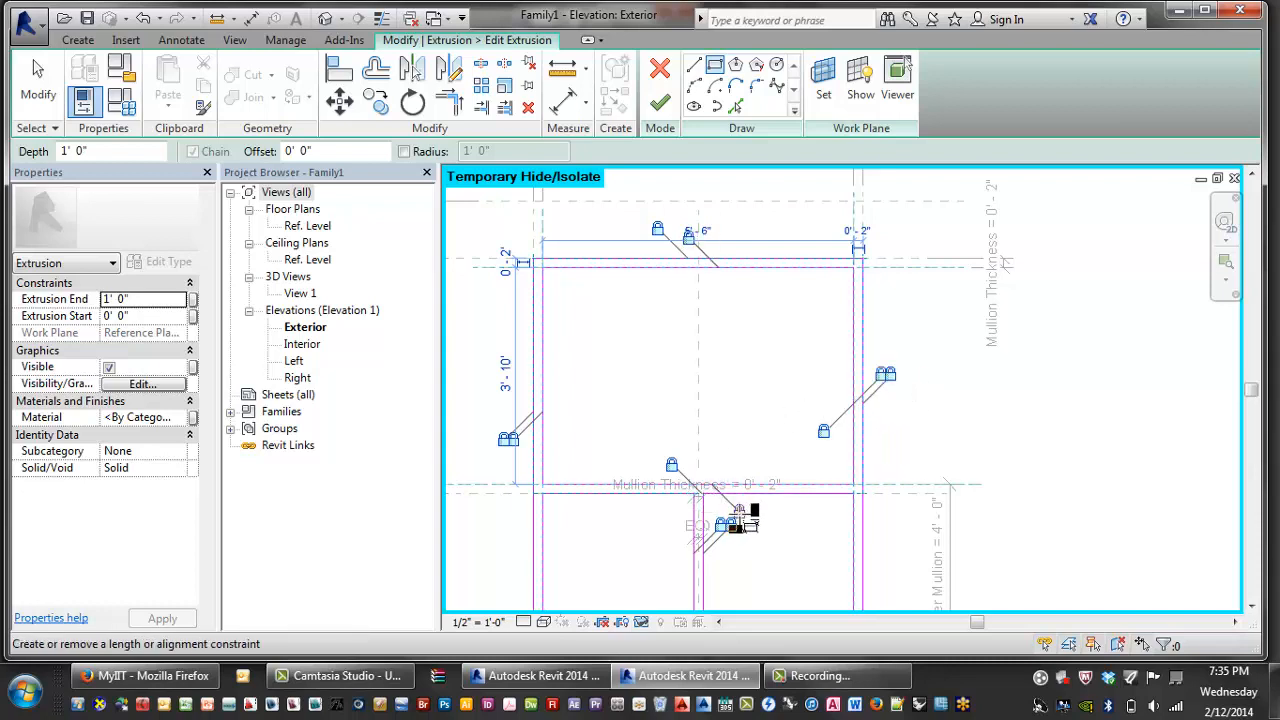
pyautogui.click(659, 102)
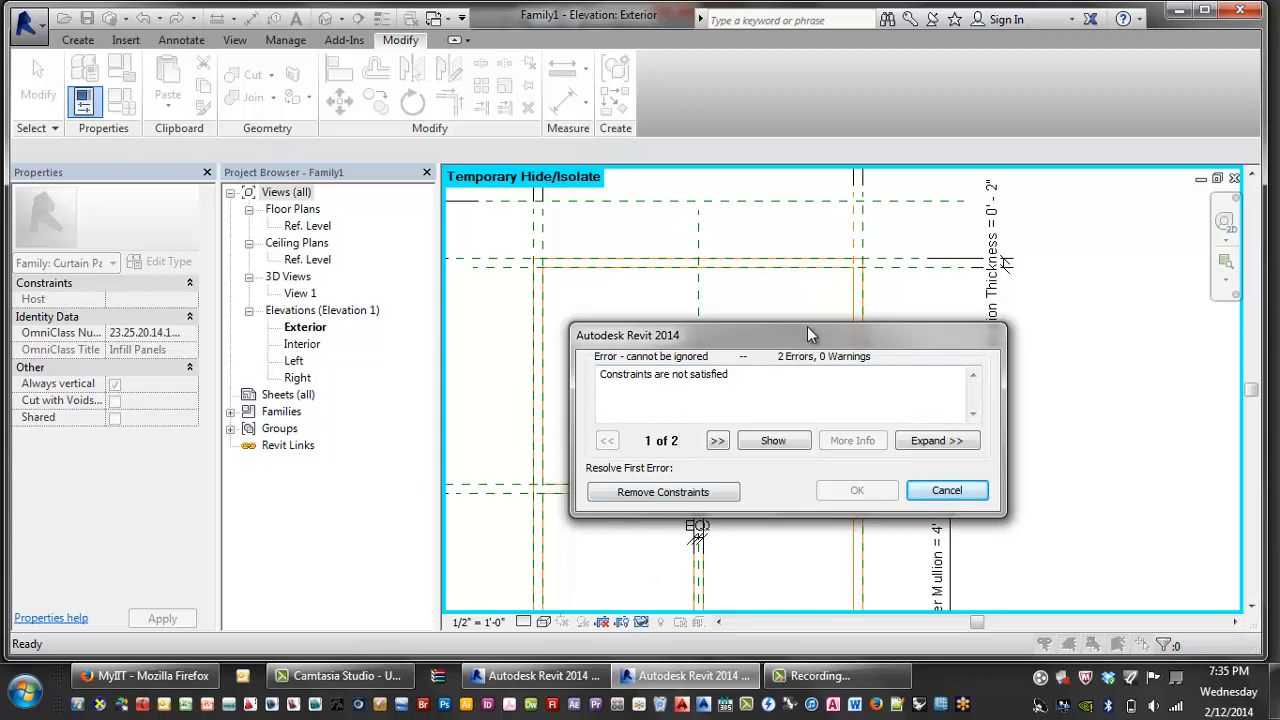
pyautogui.moveTo(812, 335); pyautogui.dragTo(765, 258)
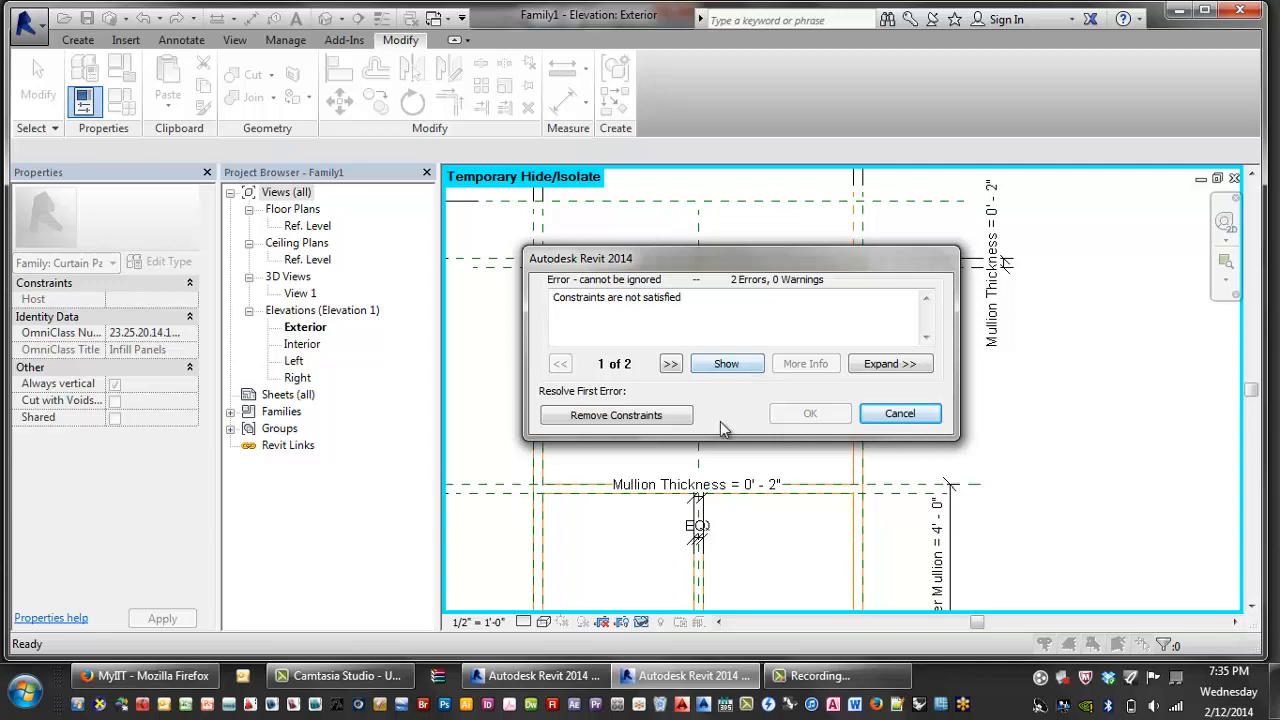
pyautogui.click(640, 418)
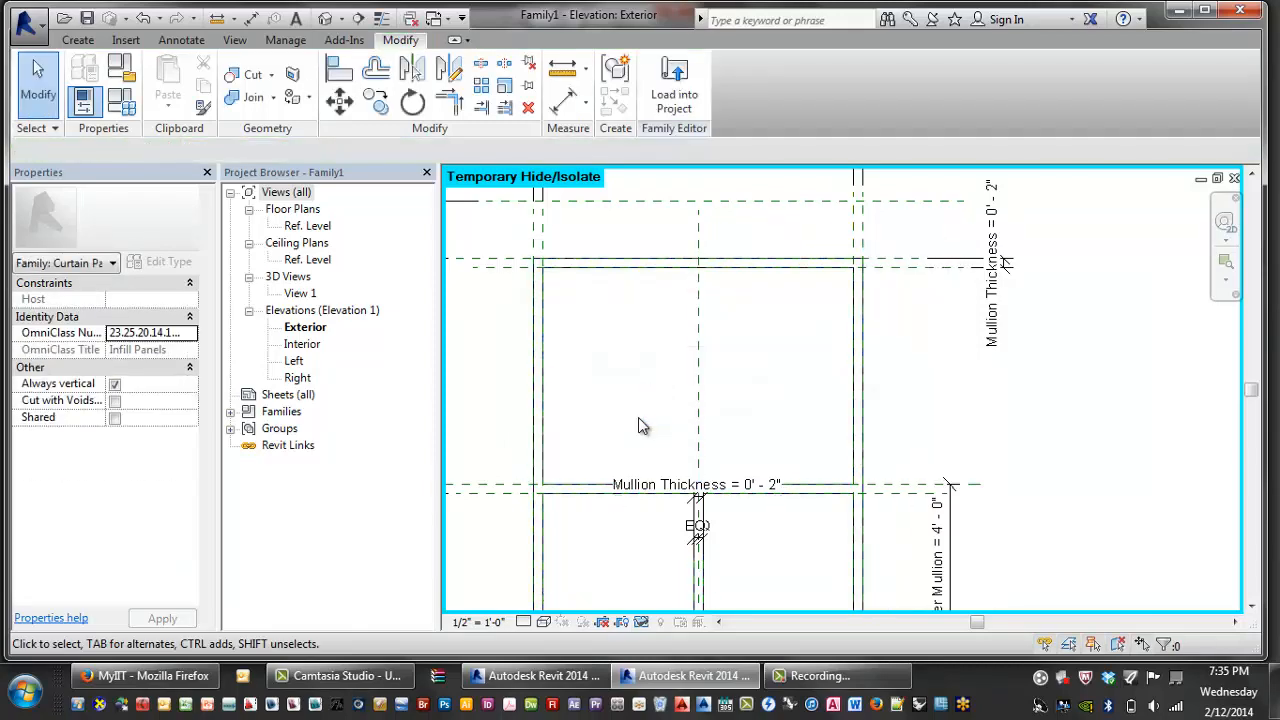
pyautogui.click(551, 485)
# - Switch the family to type A in Family Types
pyautogui.scroll(-2, 618, 430)
pyautogui.click(577, 408)
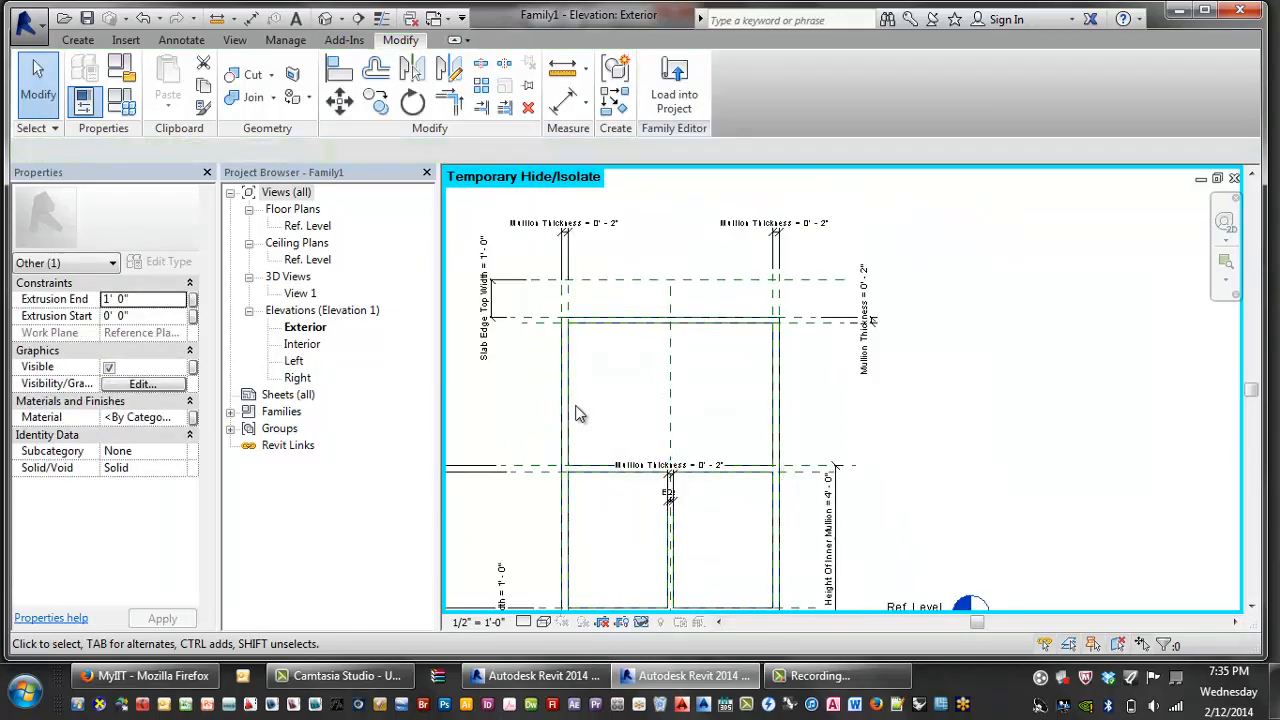
pyautogui.click(82, 100)
pyautogui.click(570, 112)
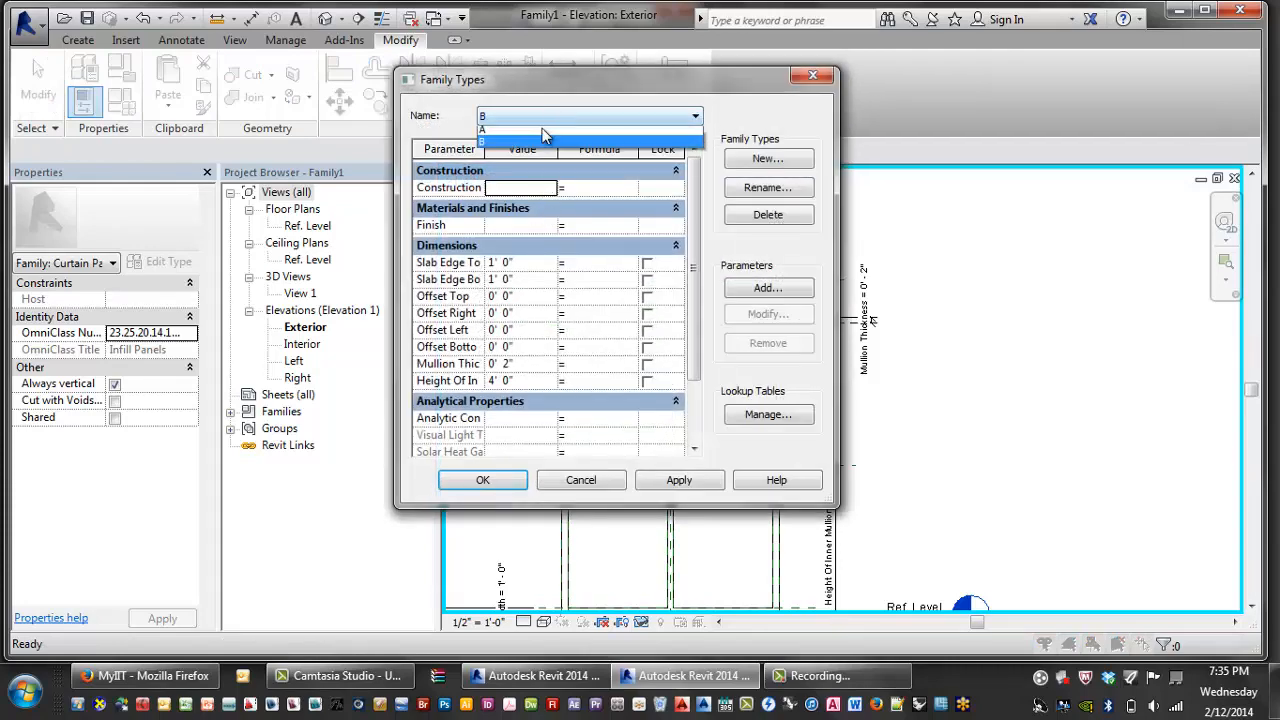
pyautogui.click(560, 130)
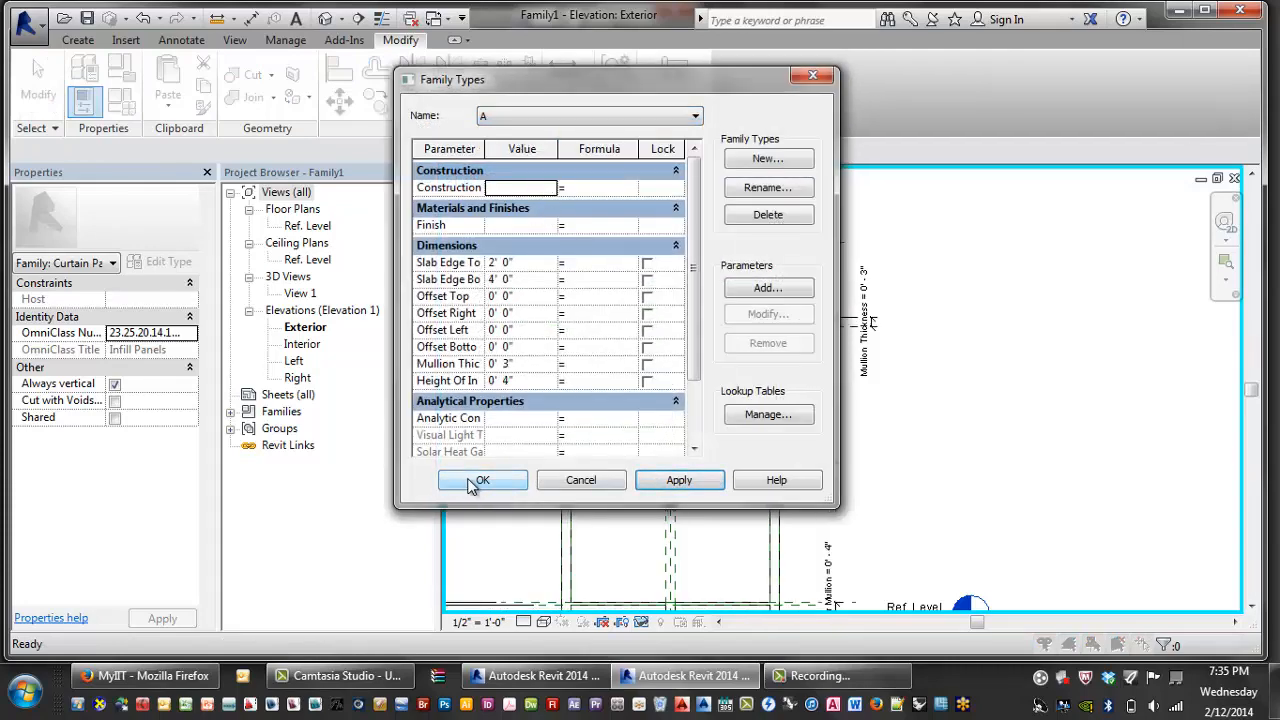
pyautogui.click(483, 480)
# - Zoom in on the panel's bottom mullion and select the frame extrusion
pyautogui.scroll(4, 610, 486)
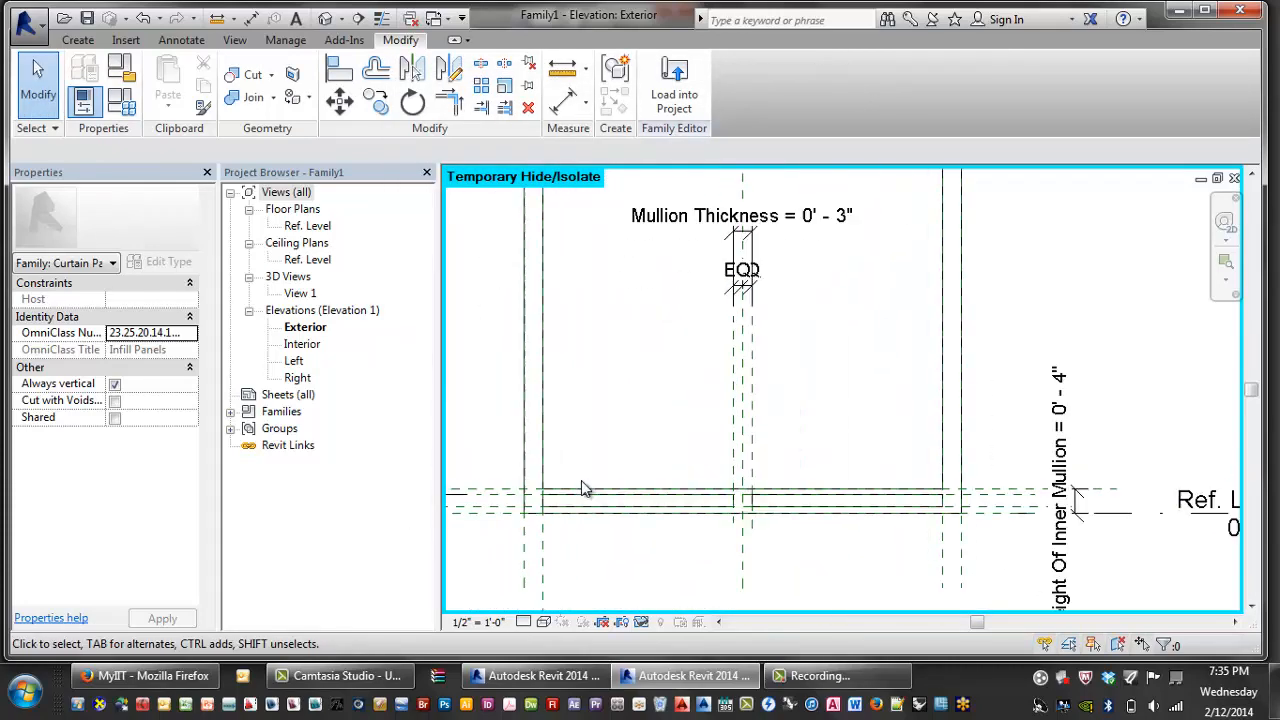
pyautogui.scroll(-2, 626, 453)
pyautogui.moveTo(762, 432); pyautogui.dragTo(765, 441, button='middle')
pyautogui.scroll(-2, 770, 425)
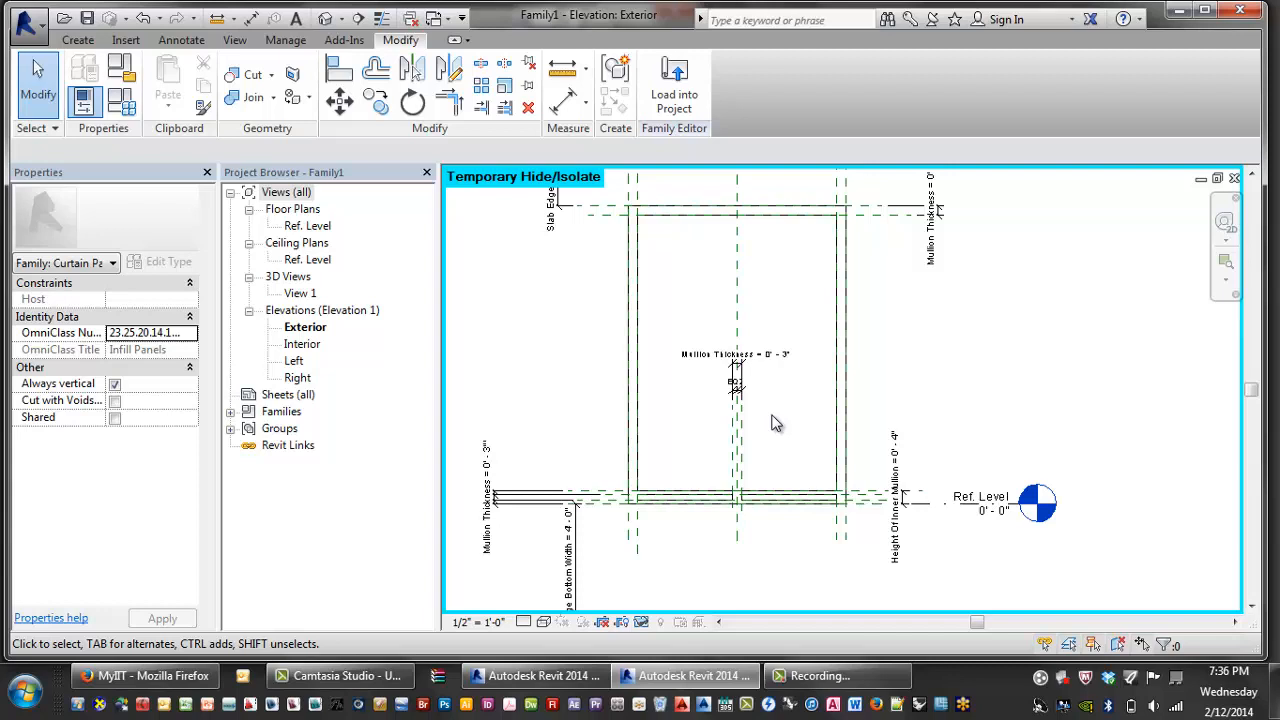
pyautogui.click(637, 313)
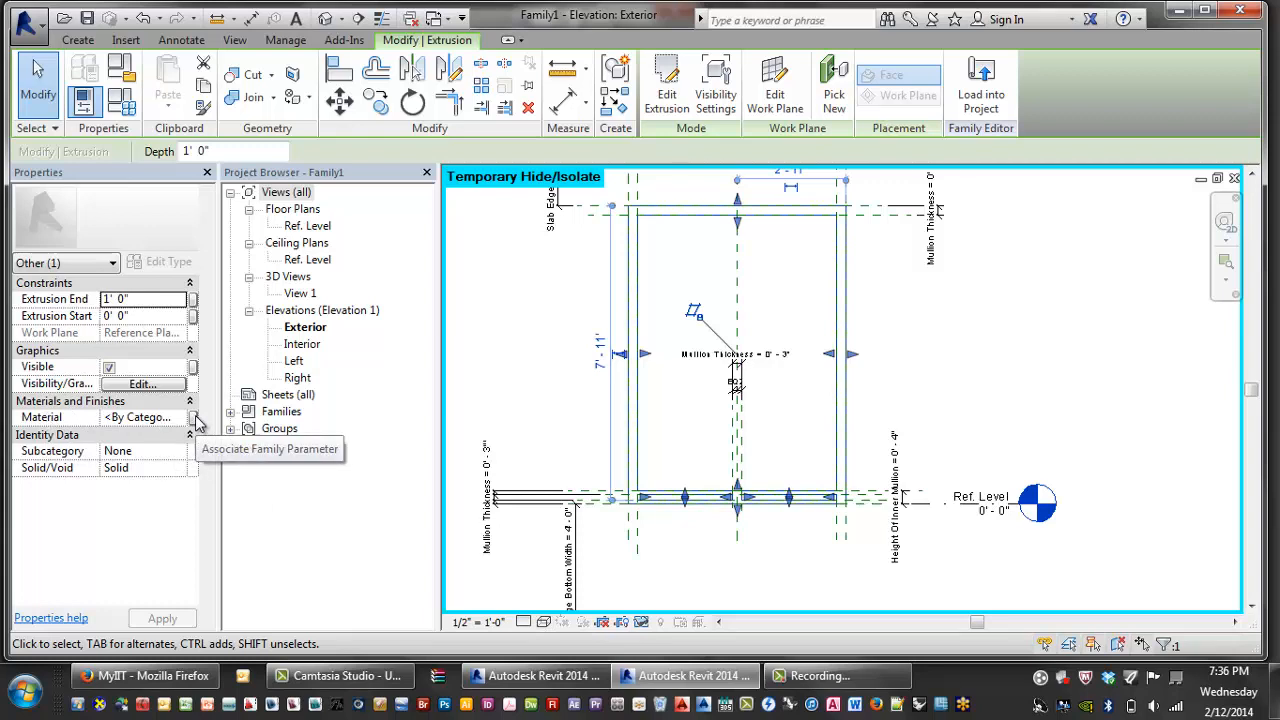
# - Associate the frame extrusion's material with a new type parameter named Mullion
pyautogui.click(194, 418)
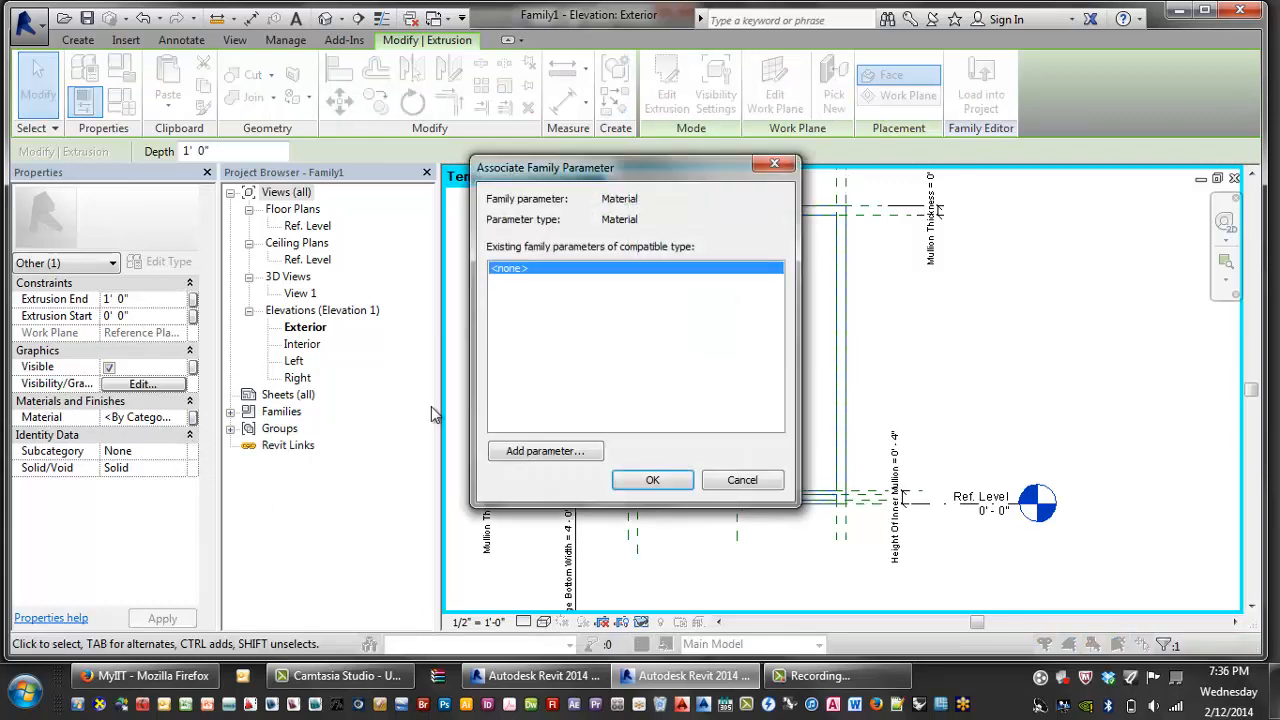
pyautogui.click(545, 452)
pyautogui.write('Mul')
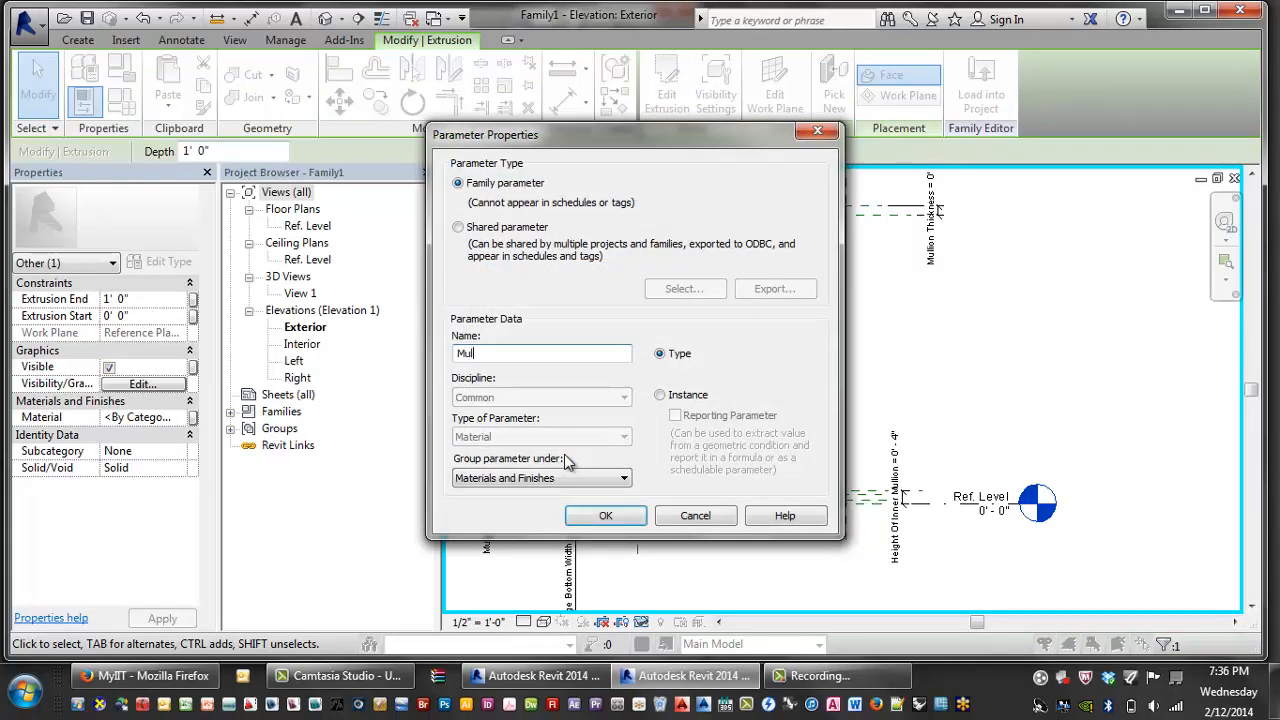
pyautogui.write('lion')
pyautogui.click(606, 516)
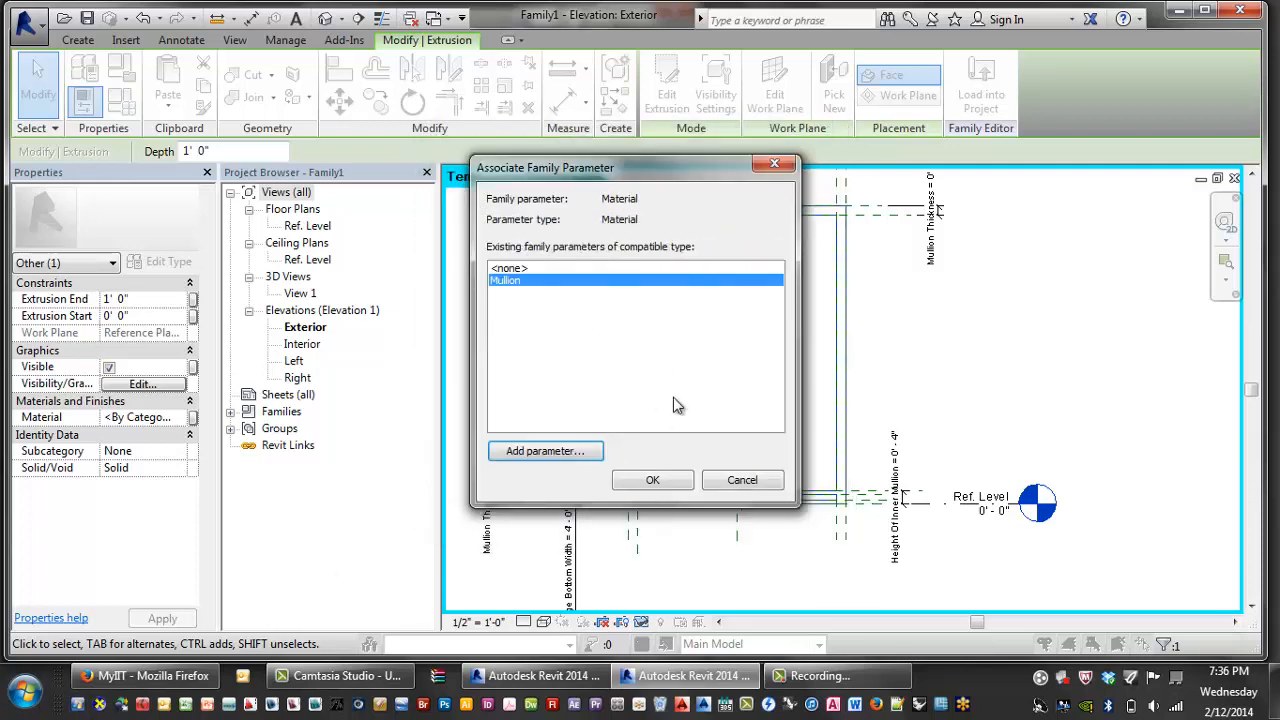
pyautogui.click(673, 487)
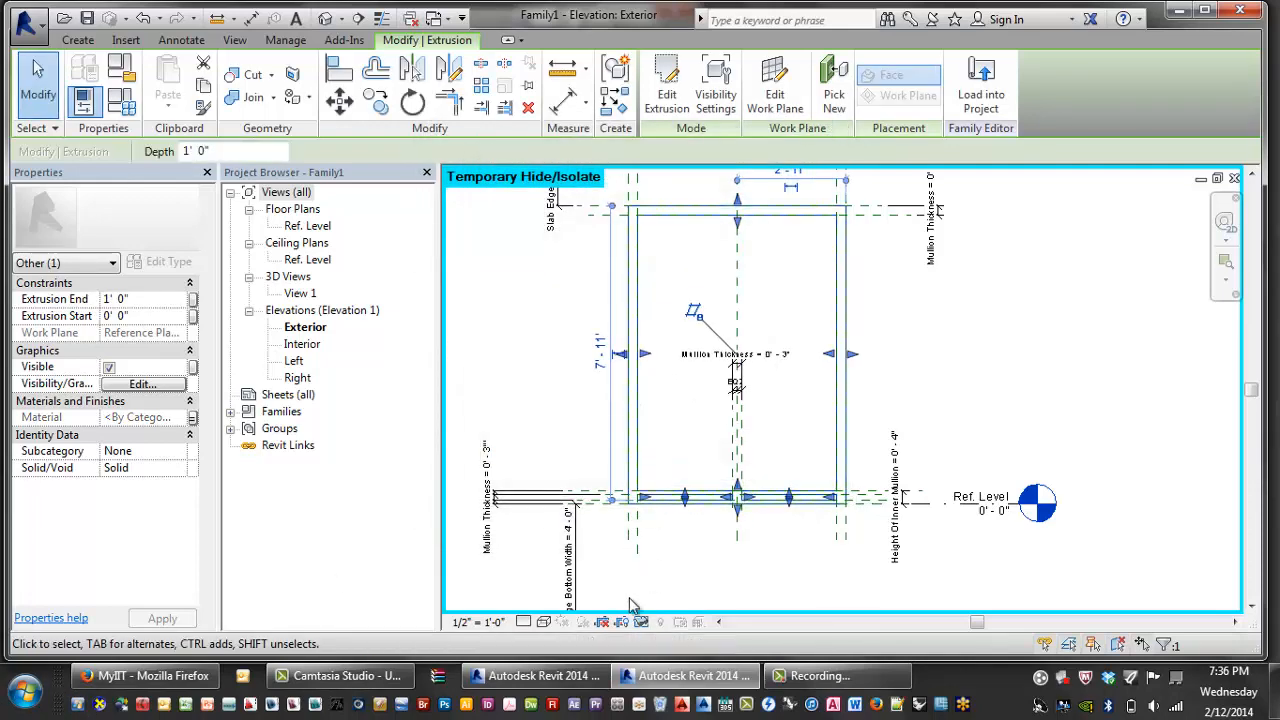
# - Set the visual style to Shaded and recentre the panel
pyautogui.click(548, 624)
pyautogui.click(588, 541)
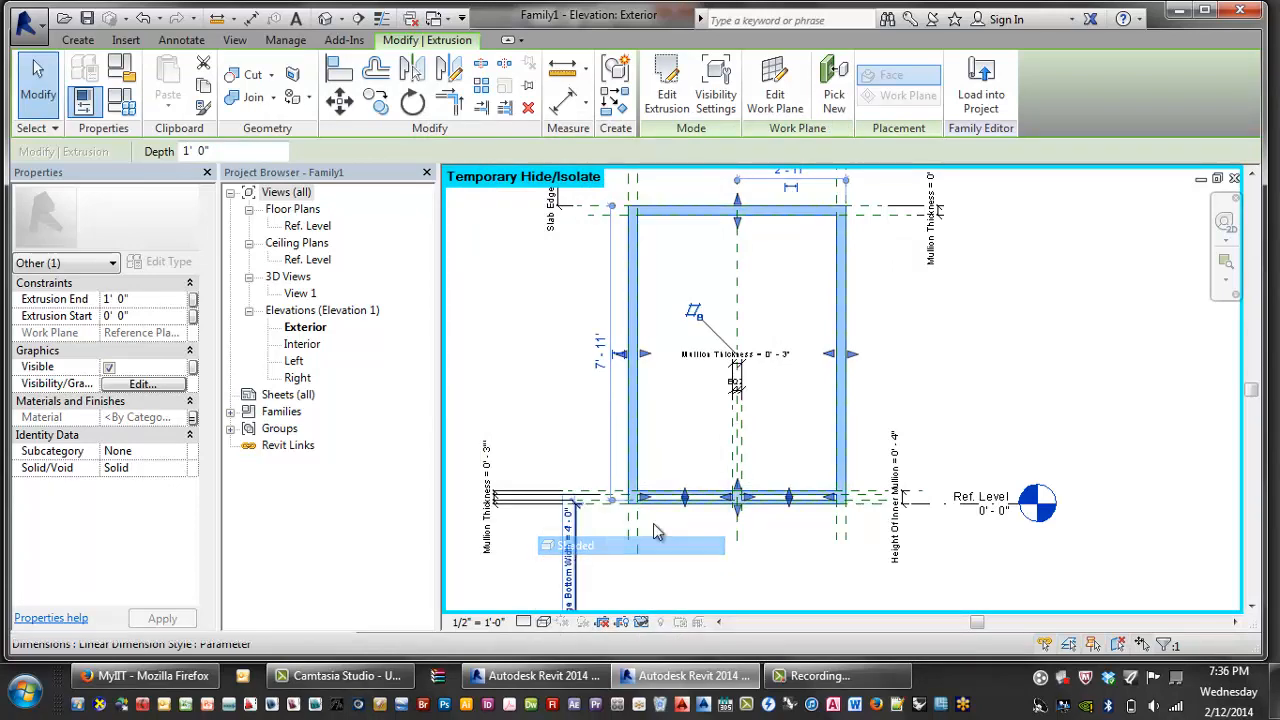
pyautogui.click(899, 355)
pyautogui.moveTo(895, 360); pyautogui.dragTo(883, 365, button='middle')
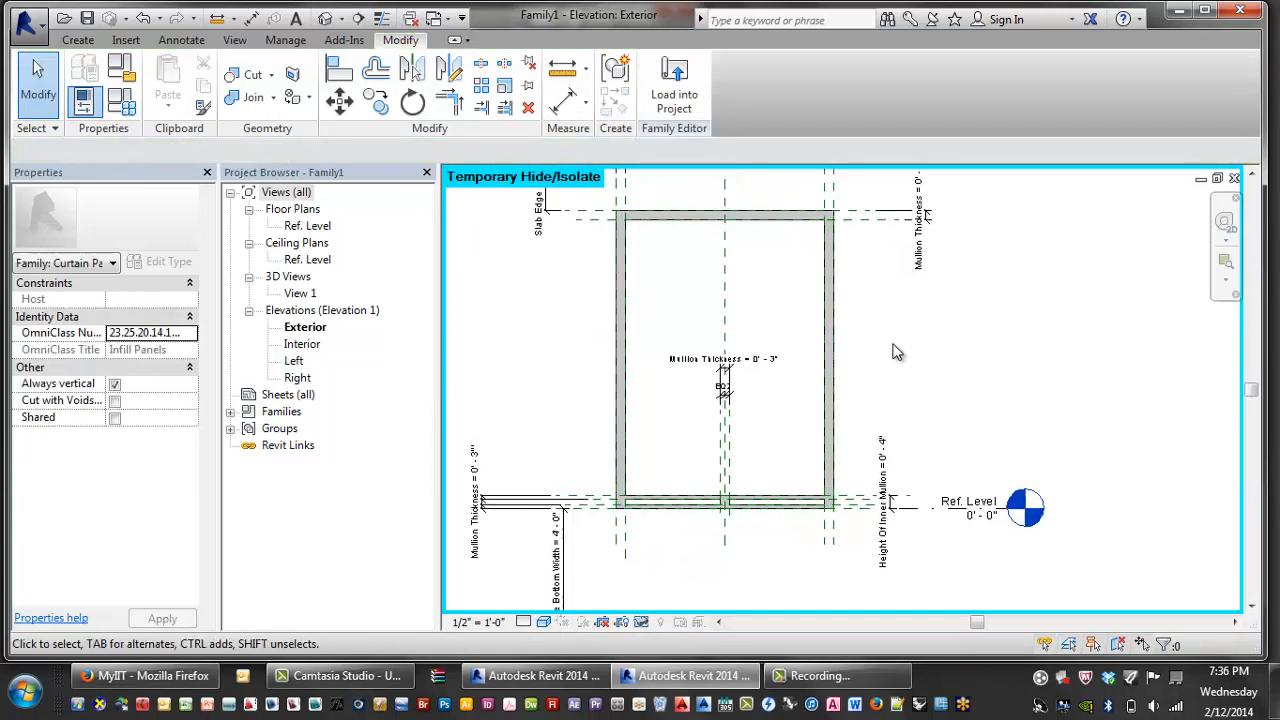
# - Switch the family to type B and apply its values
pyautogui.moveTo(938, 322); pyautogui.dragTo(929, 318, button='middle')
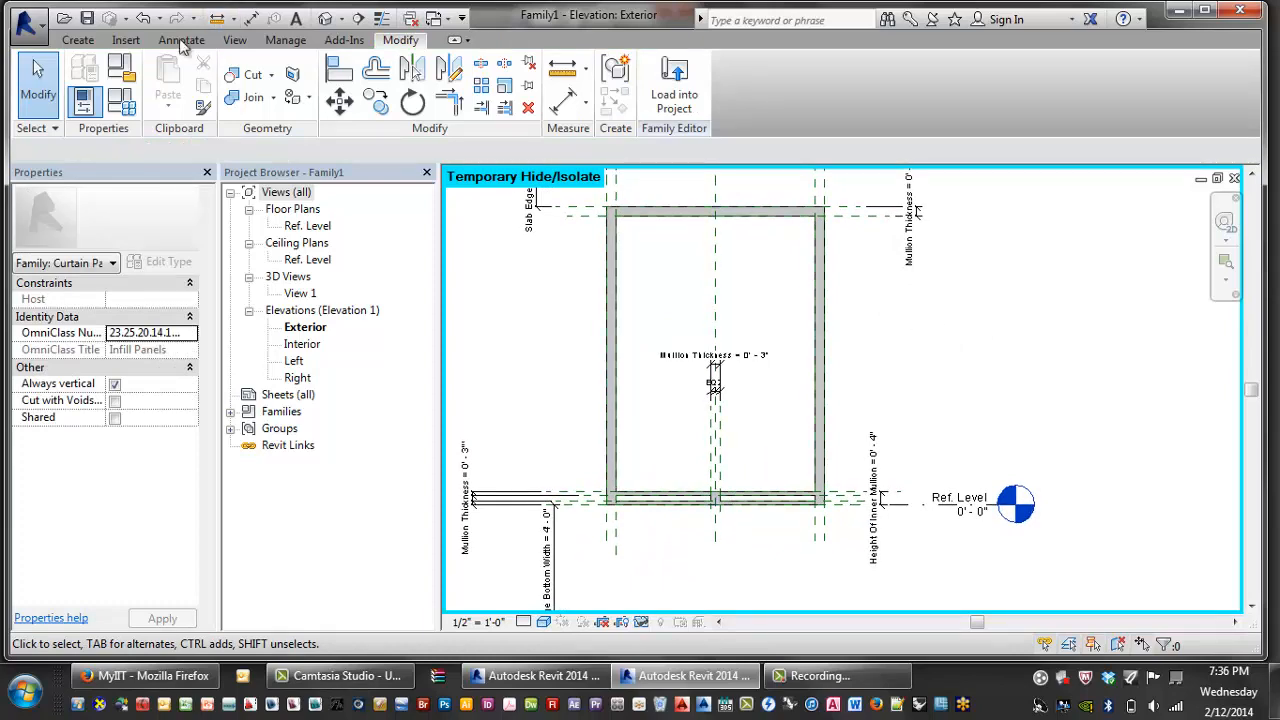
pyautogui.click(121, 102)
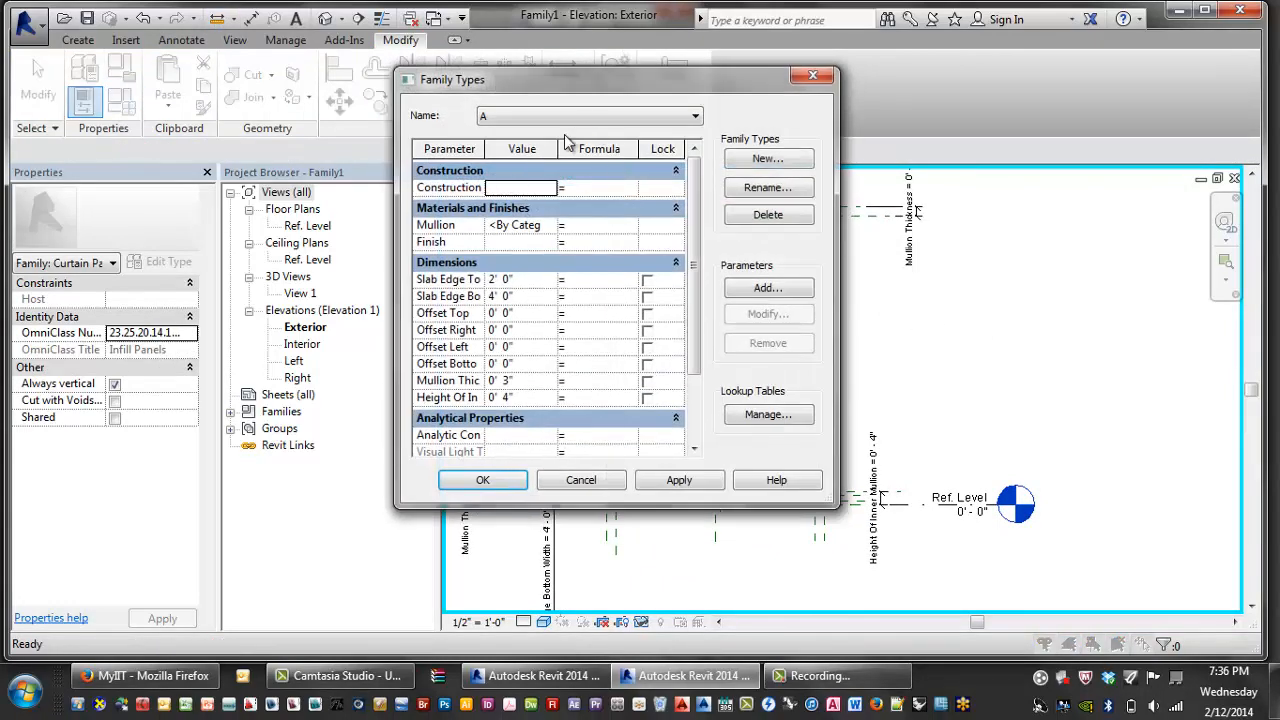
pyautogui.click(480, 116)
pyautogui.click(500, 134)
pyautogui.click(677, 479)
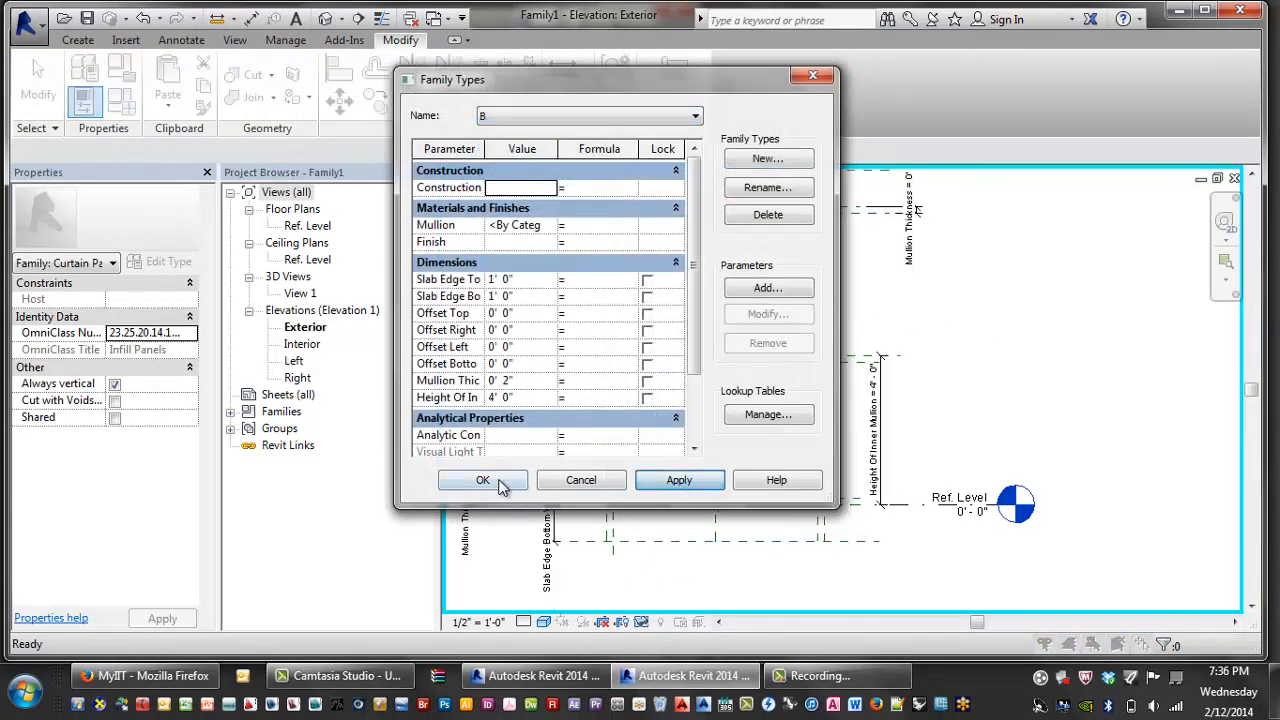
pyautogui.click(483, 480)
# - Inspect the updated frame's Mullion Thickness and Slab Edge dimensions in the elevation
pyautogui.scroll(2, 792, 305)
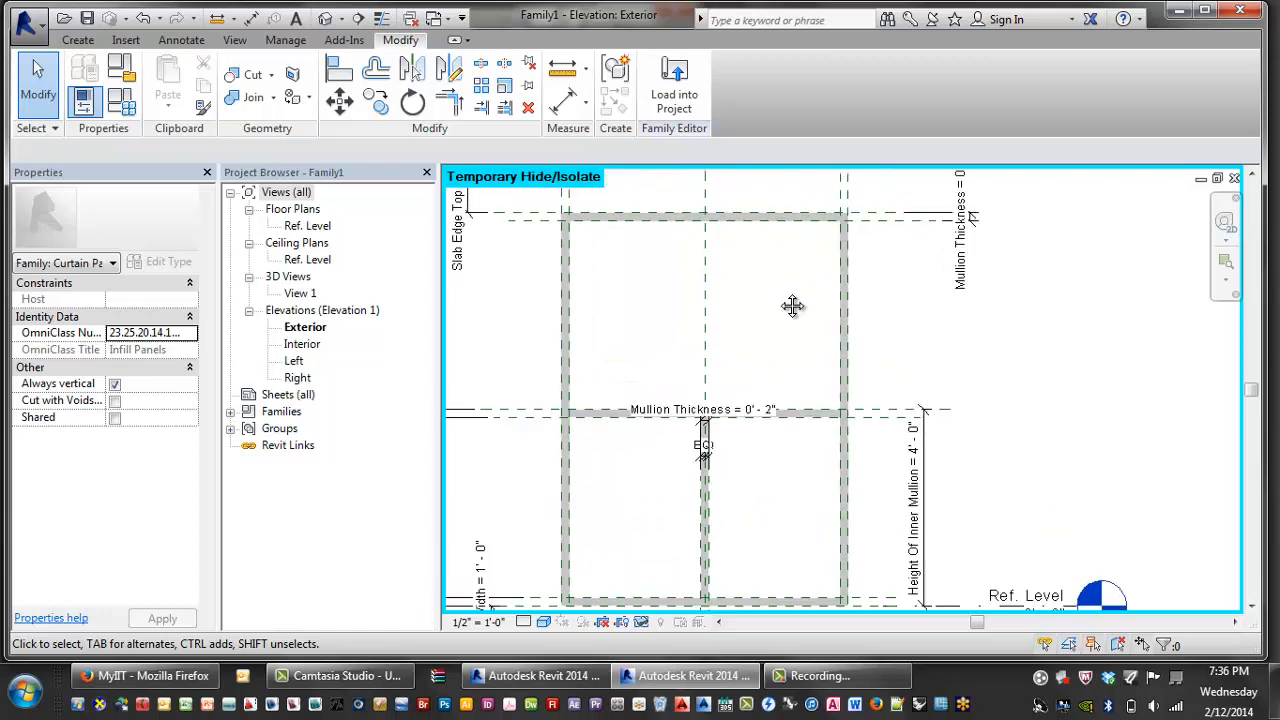
pyautogui.middleClick(769, 295)
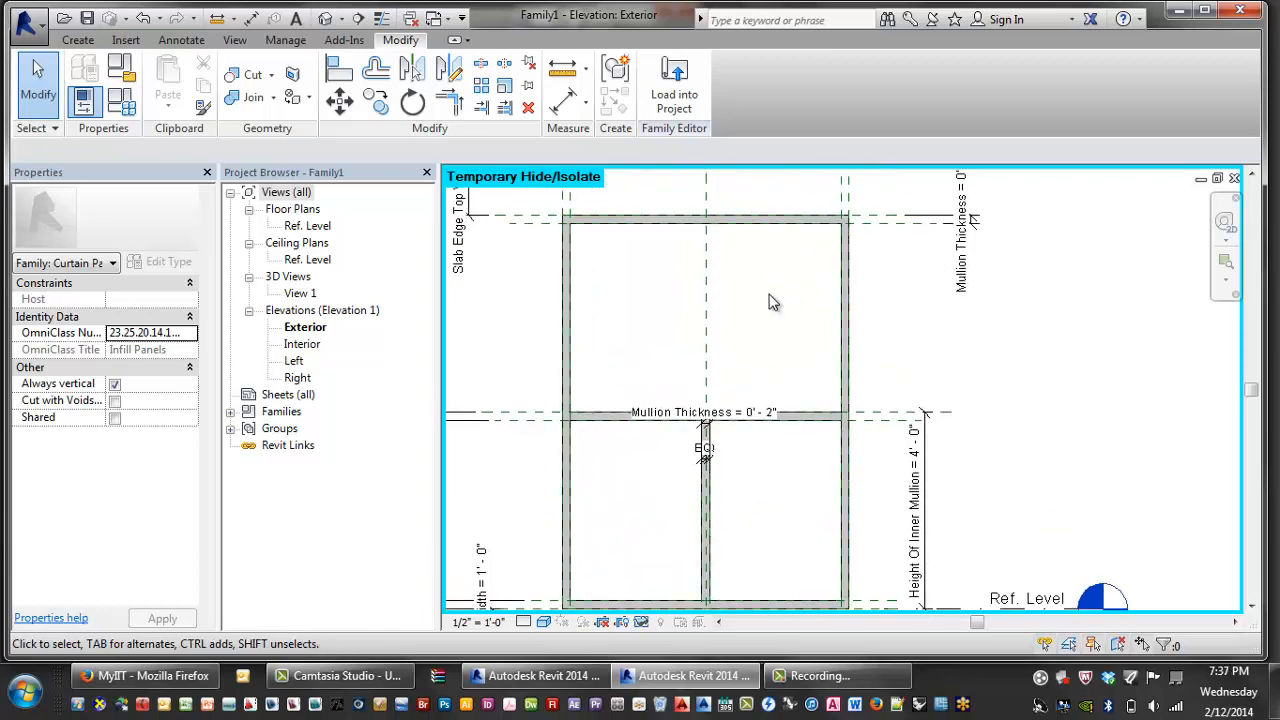
pyautogui.moveTo(769, 302)
pyautogui.mouseDown(button='middle')
pyautogui.moveTo(683, 260)
pyautogui.moveTo(754, 288)
pyautogui.mouseUp(button='middle')
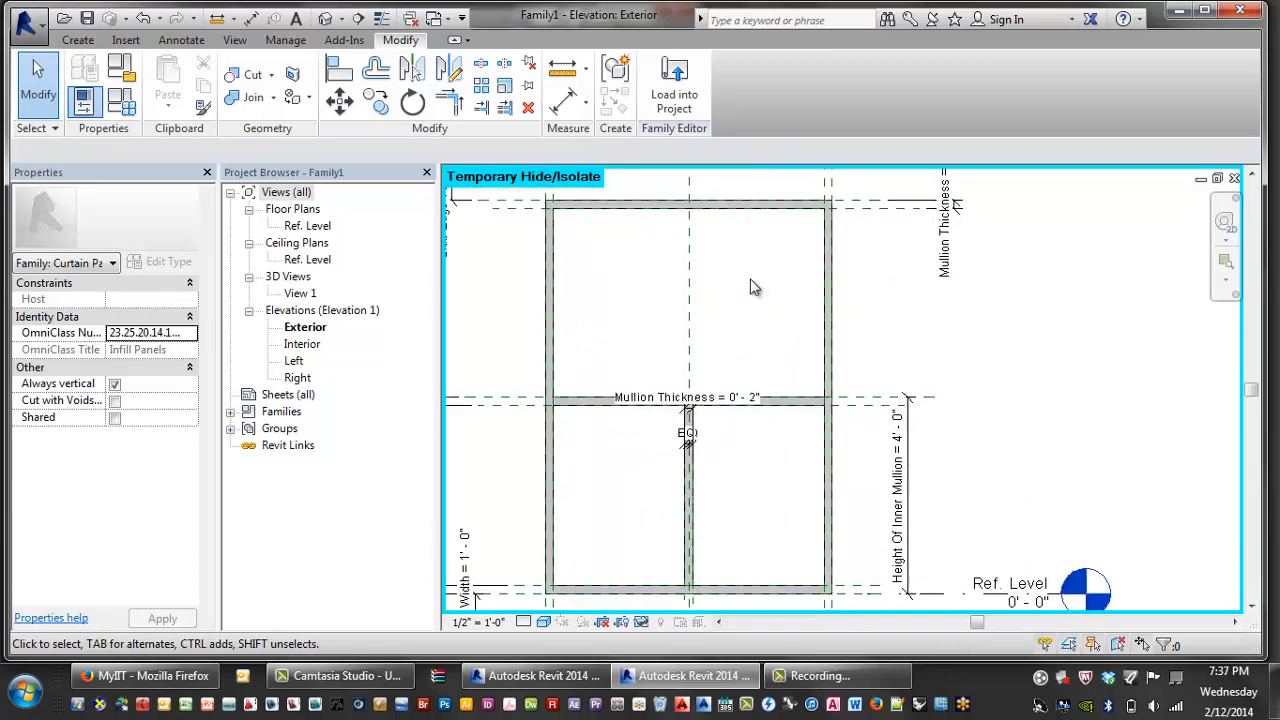
pyautogui.middleClick(754, 288)
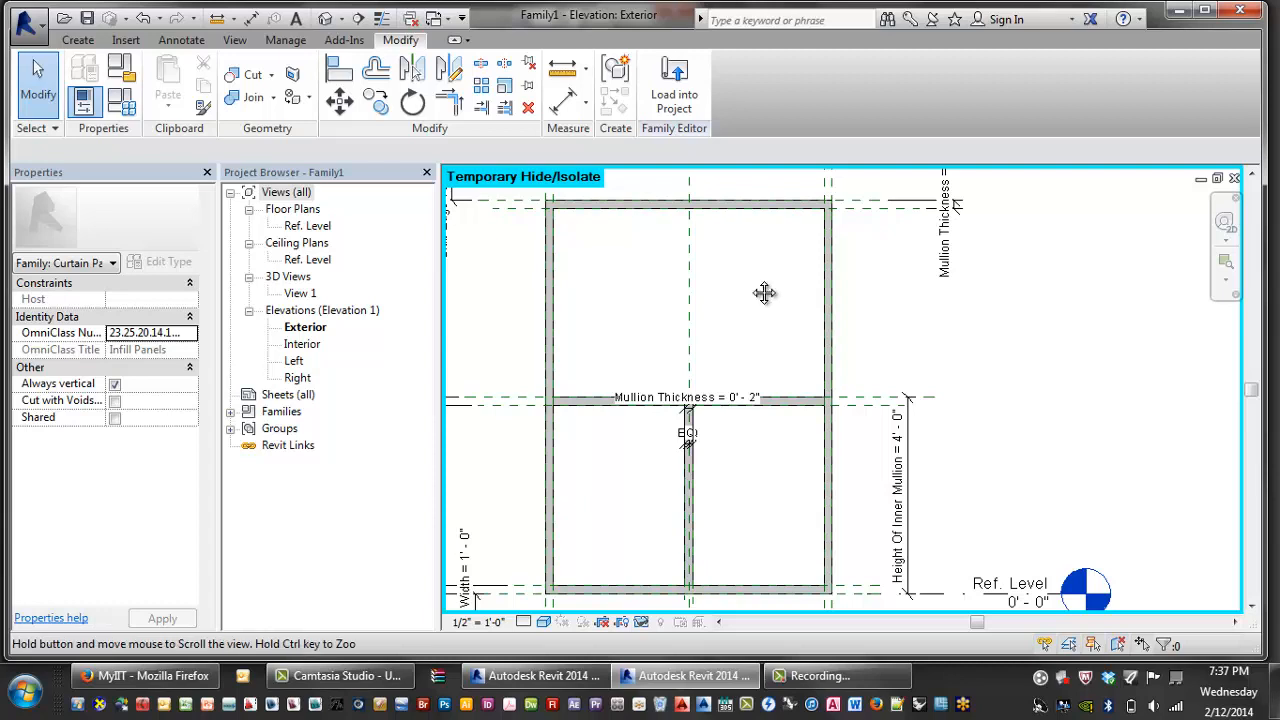
pyautogui.click(688, 412)
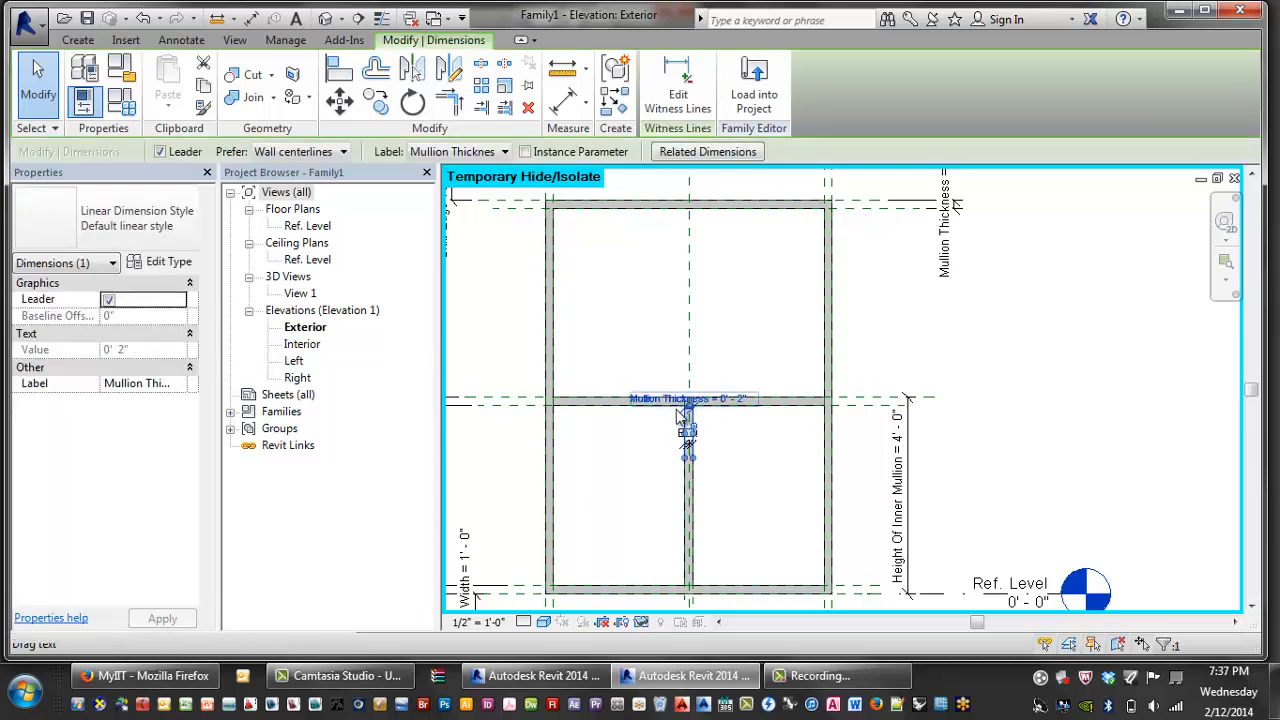
pyautogui.click(741, 359)
pyautogui.moveTo(738, 351); pyautogui.dragTo(741, 359, button='middle')
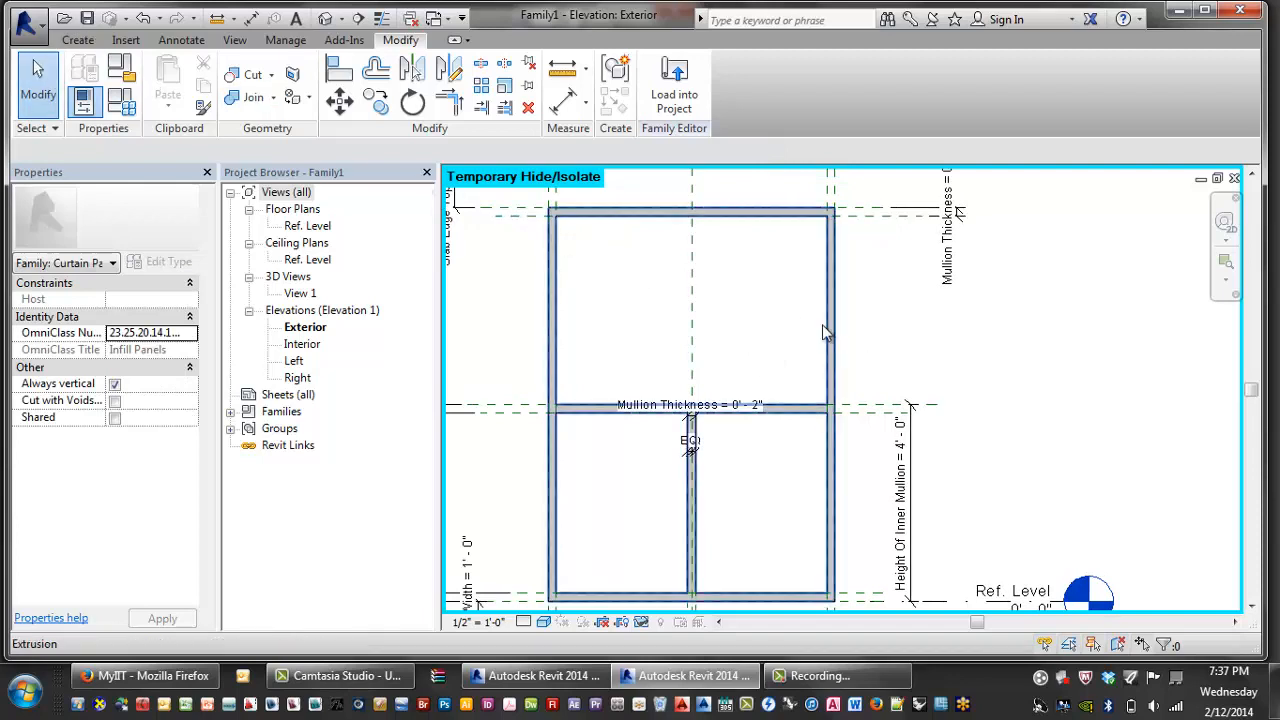
pyautogui.moveTo(714, 334); pyautogui.dragTo(741, 331, button='middle')
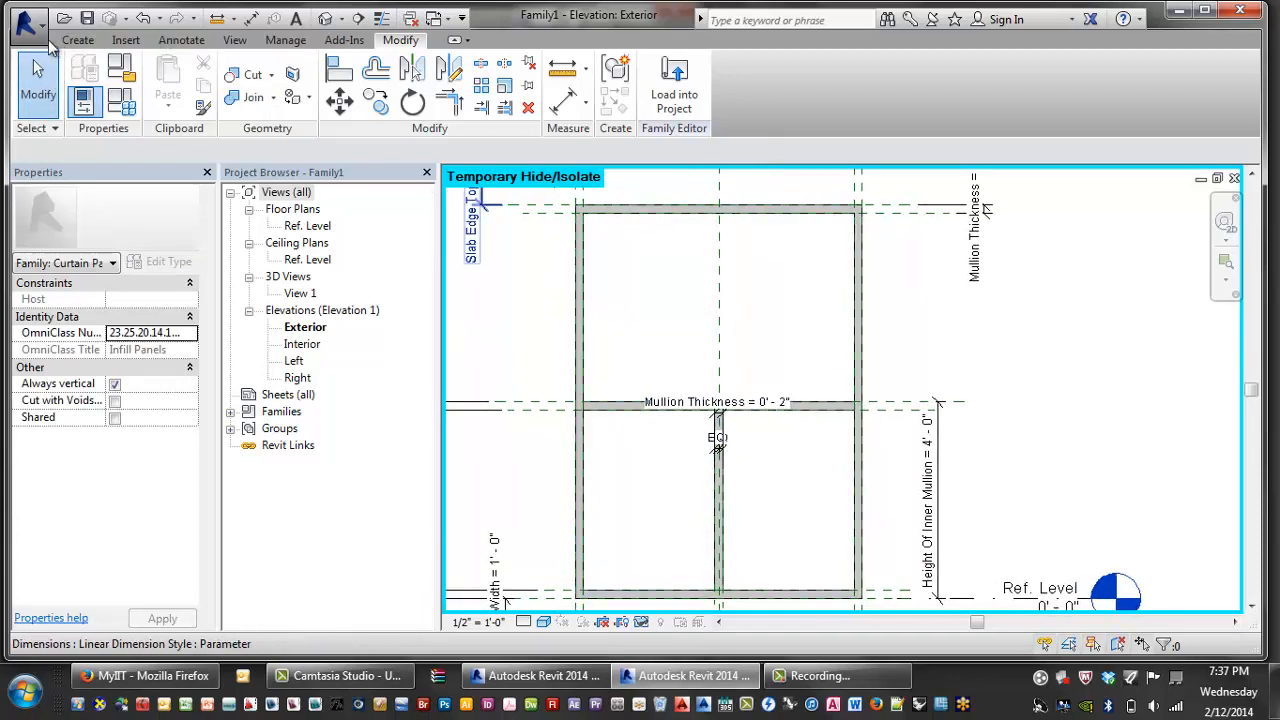
# - Start a new glass extrusion and sketch the upper pane rectangle from the frame corner to the mullion
pyautogui.click(82, 44)
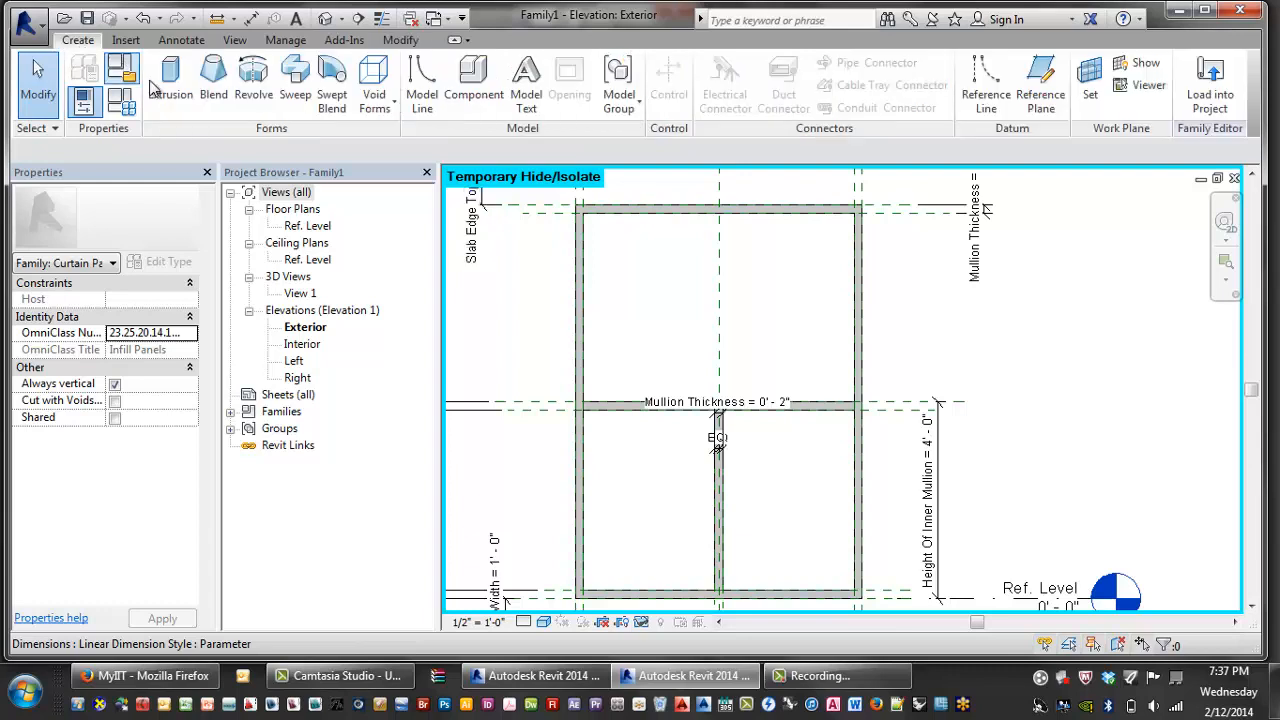
pyautogui.click(186, 95)
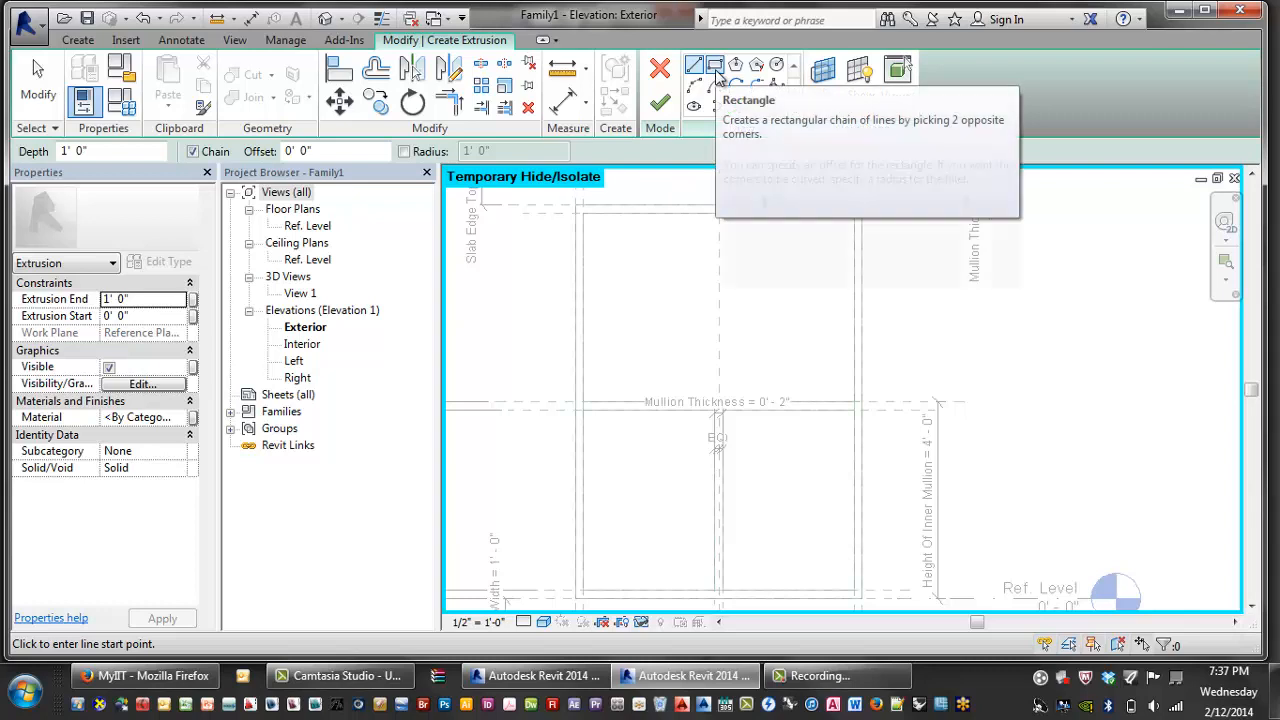
pyautogui.click(715, 68)
pyautogui.click(583, 212)
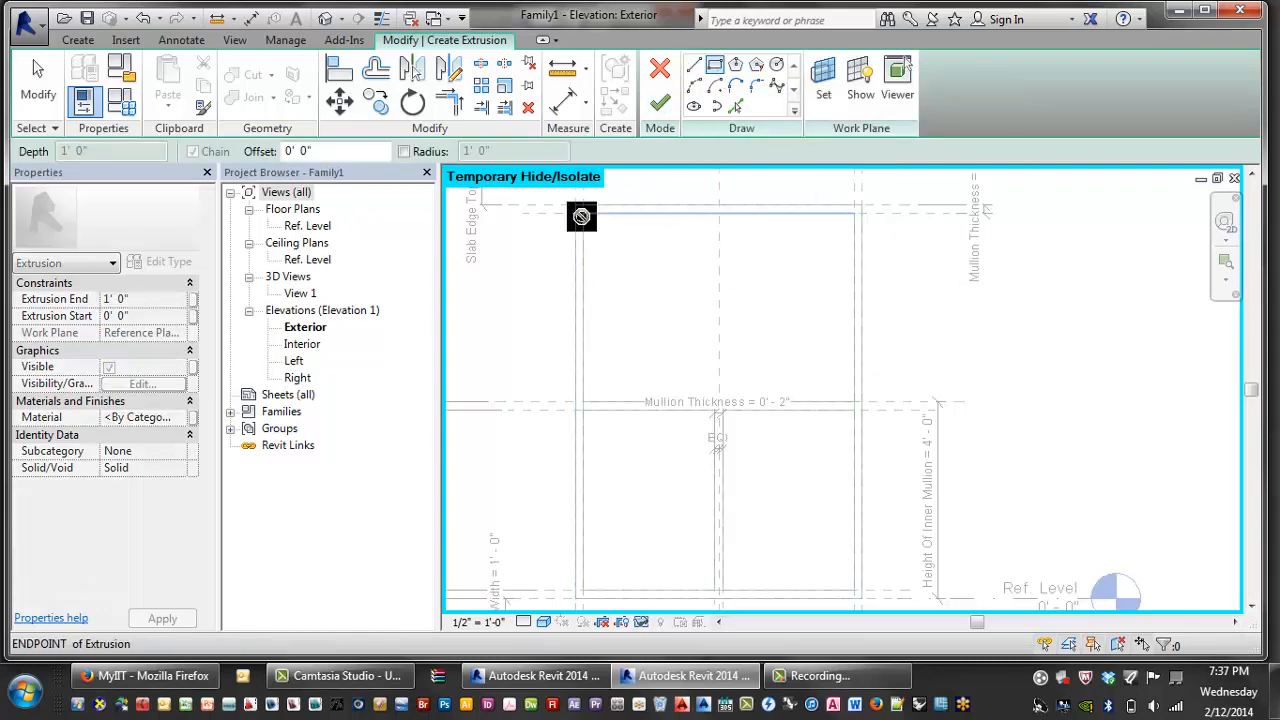
pyautogui.click(853, 402)
pyautogui.click(855, 403)
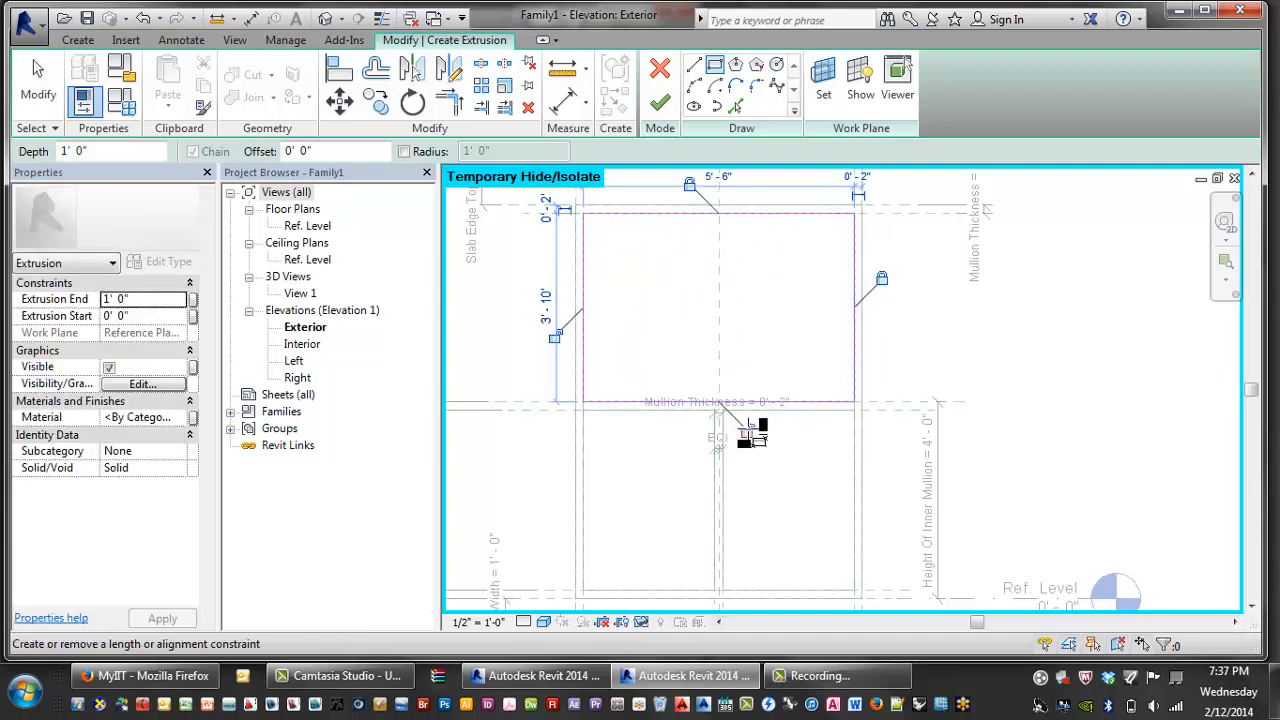
# - Sketch the 2'-8" x 3'-8" lower-left glass rectangle, redoing it after an undo
pyautogui.click(584, 410)
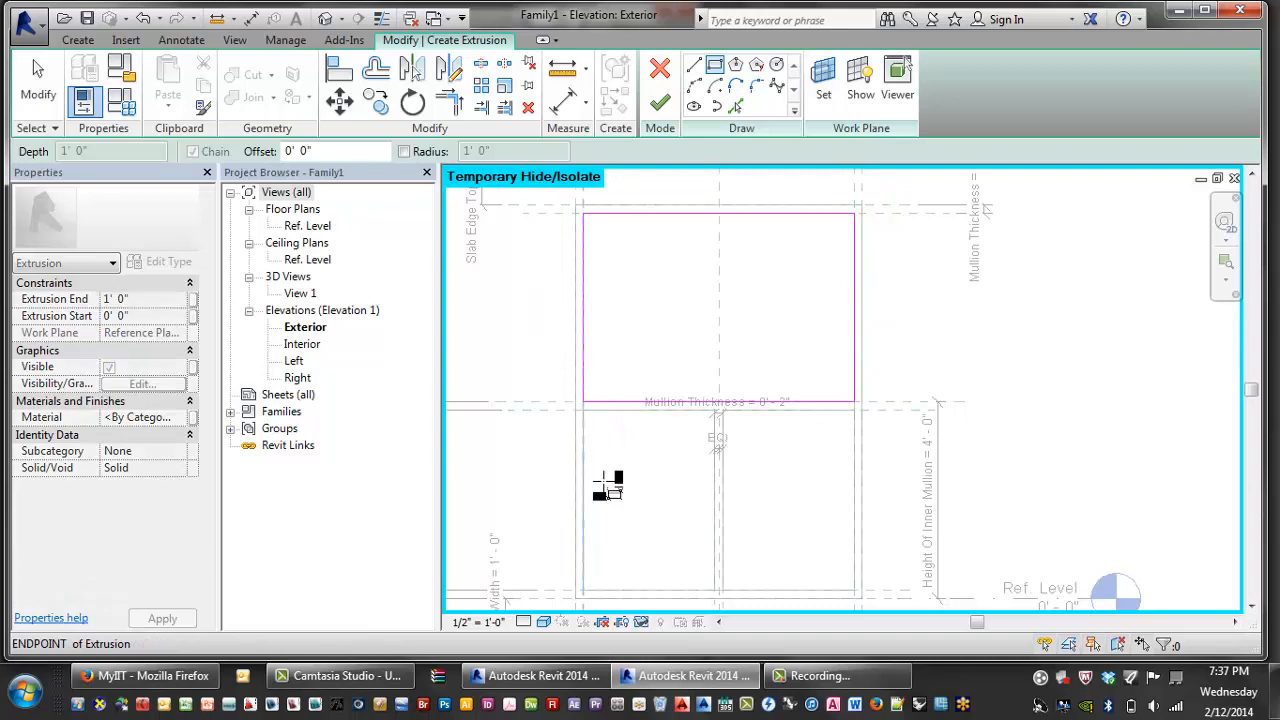
pyautogui.click(714, 590)
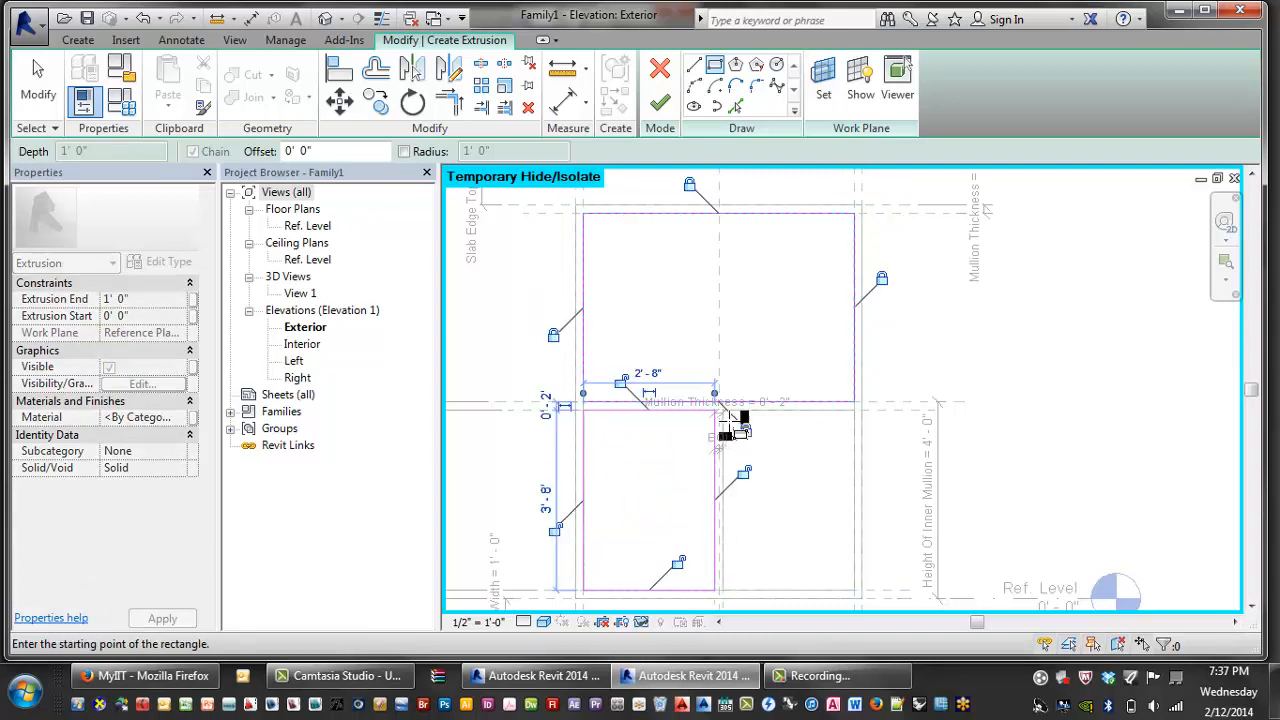
pyautogui.click(723, 410)
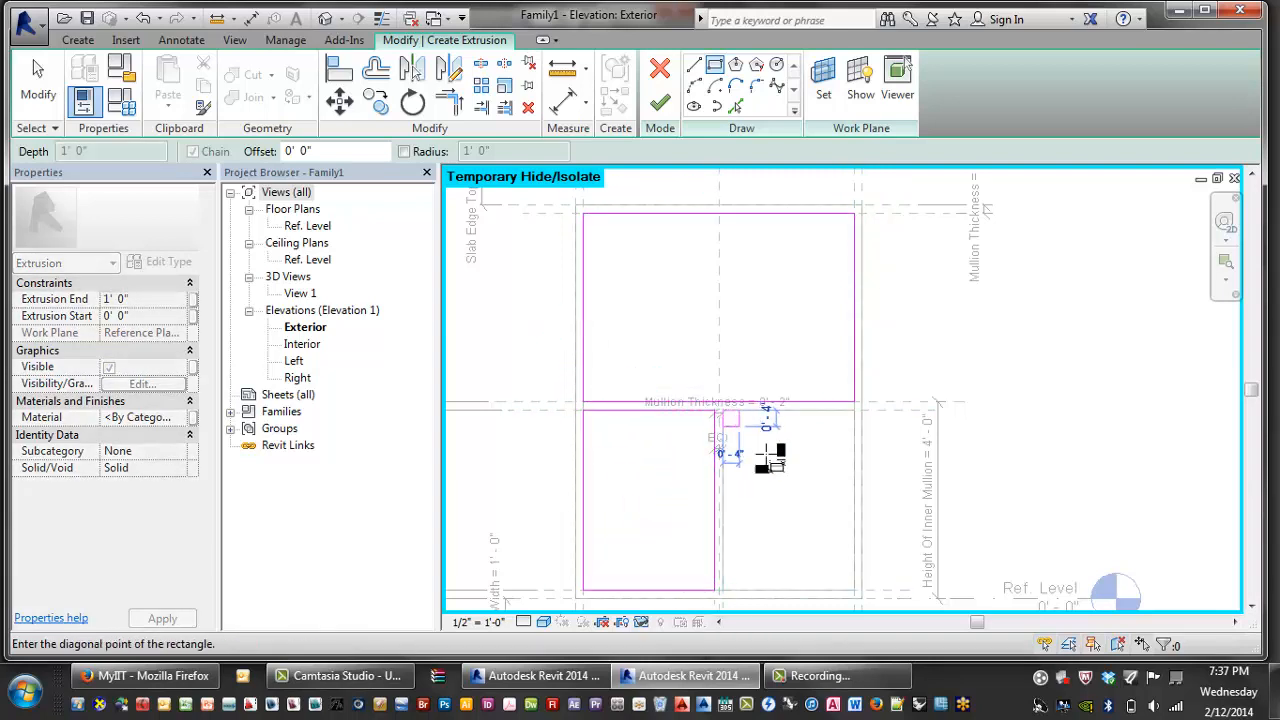
pyautogui.hotkey('ctrl', 'z')
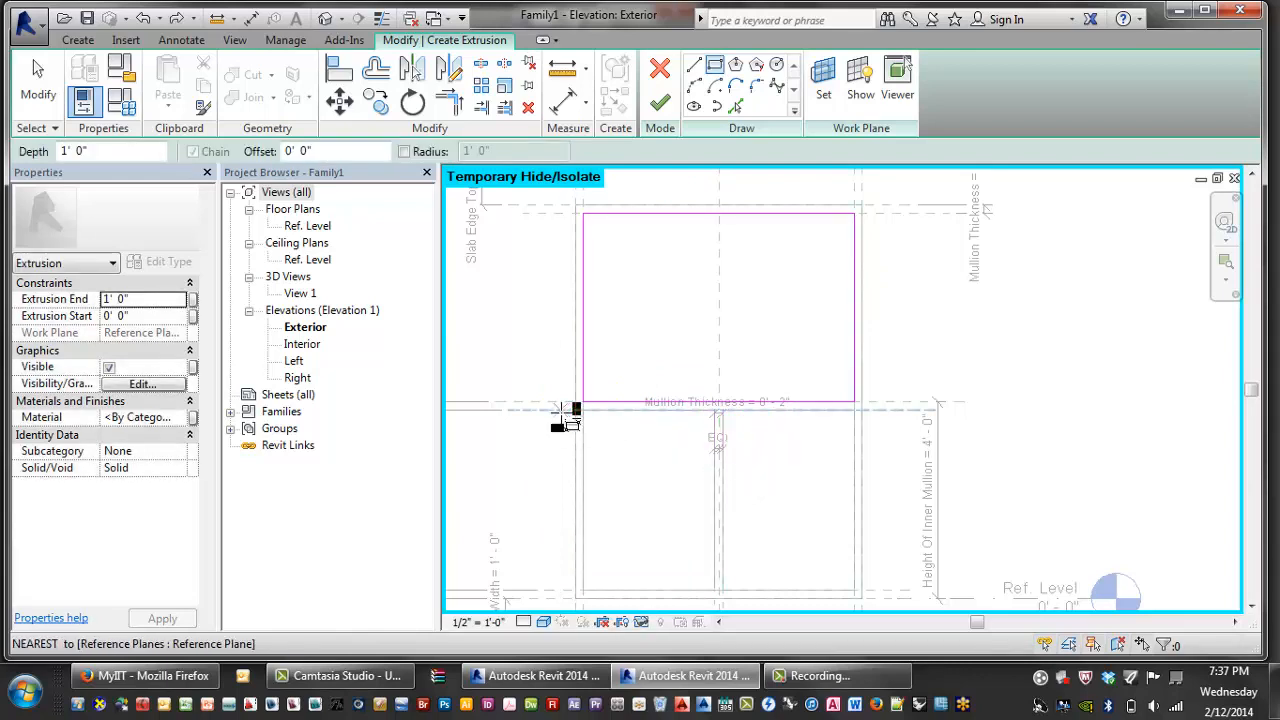
pyautogui.click(584, 410)
pyautogui.click(714, 590)
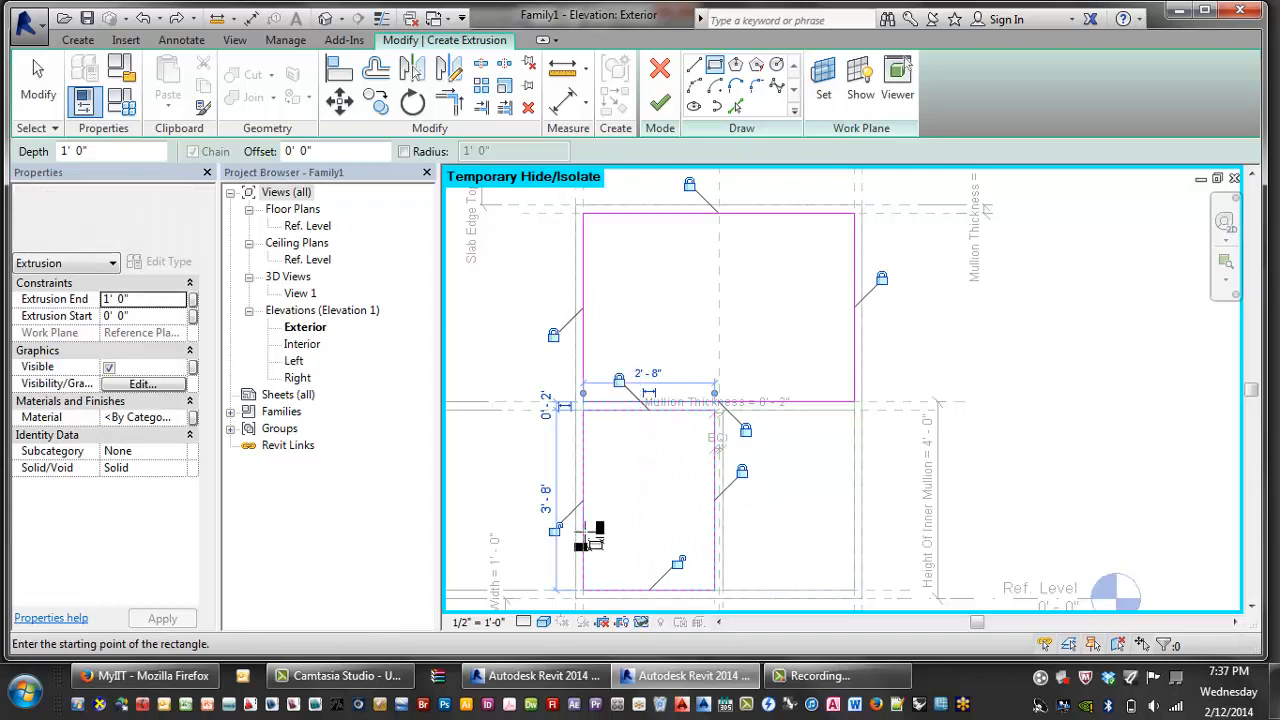
# - Add the lower-right glass rectangle beside the inner mullion and finish the extrusion
pyautogui.moveTo(720, 528); pyautogui.dragTo(641, 452, button='middle')
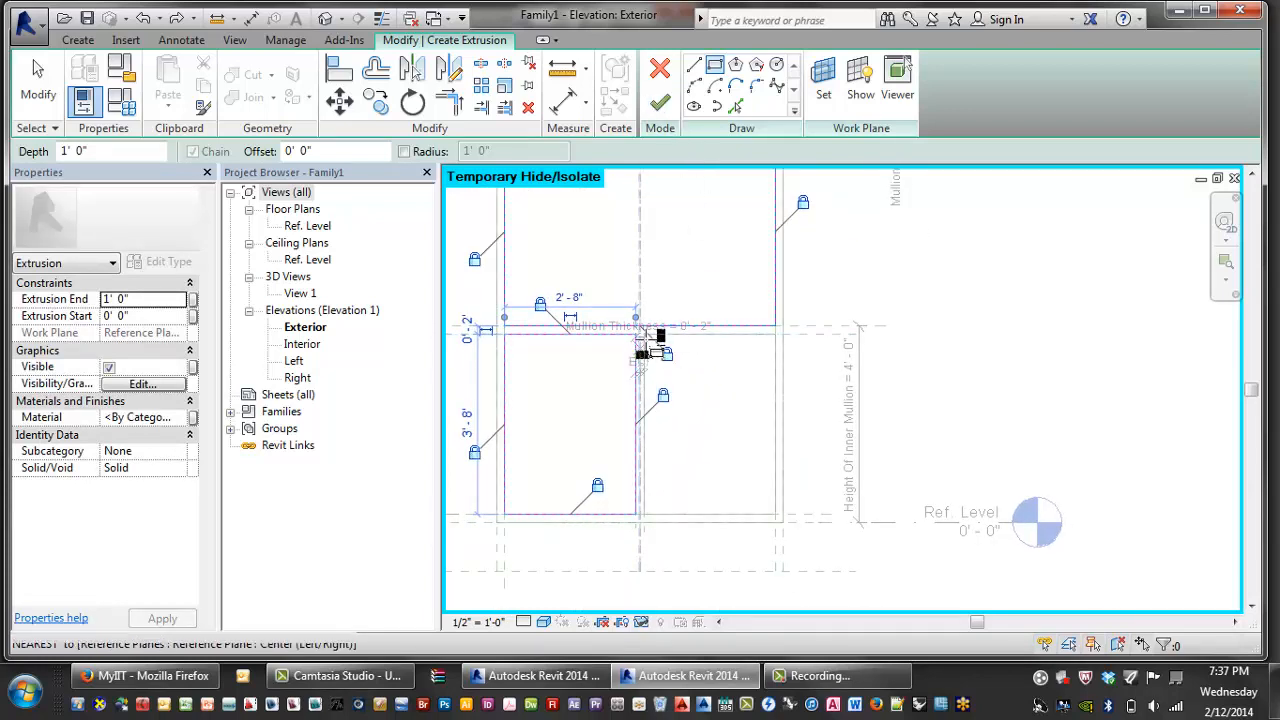
pyautogui.press('Escape')
pyautogui.press('Return')
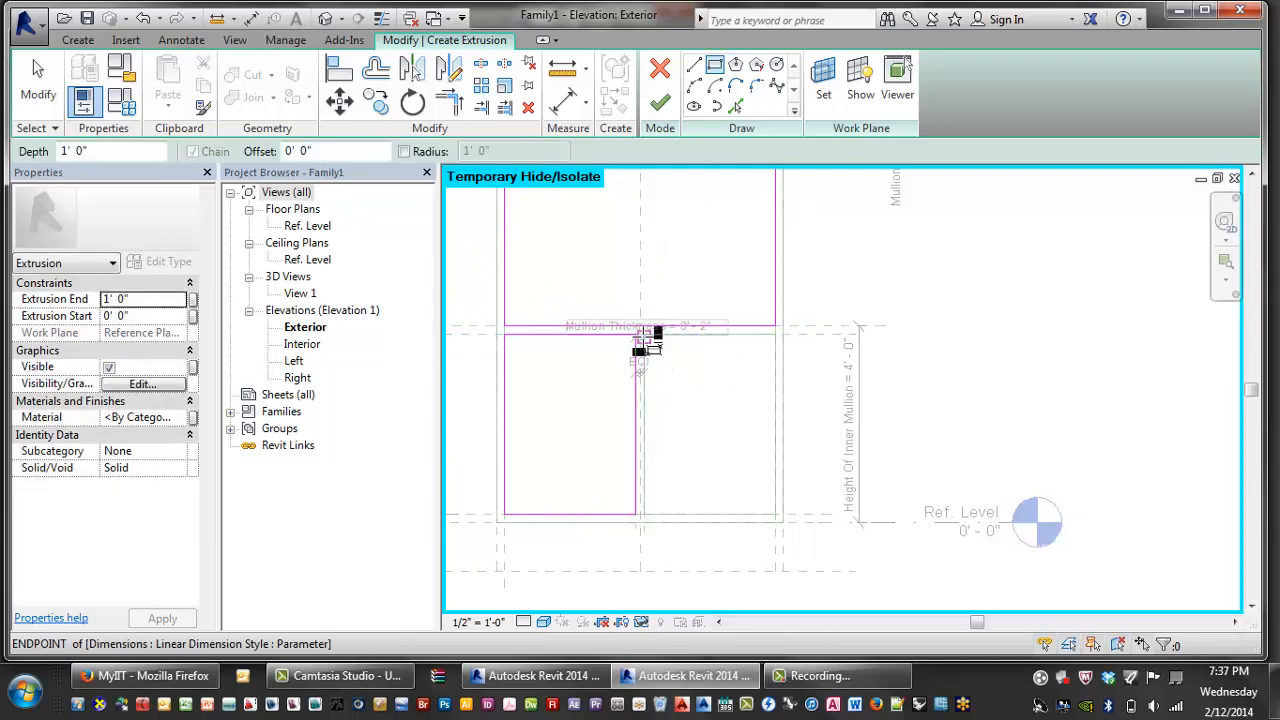
pyautogui.click(641, 335)
pyautogui.click(775, 507)
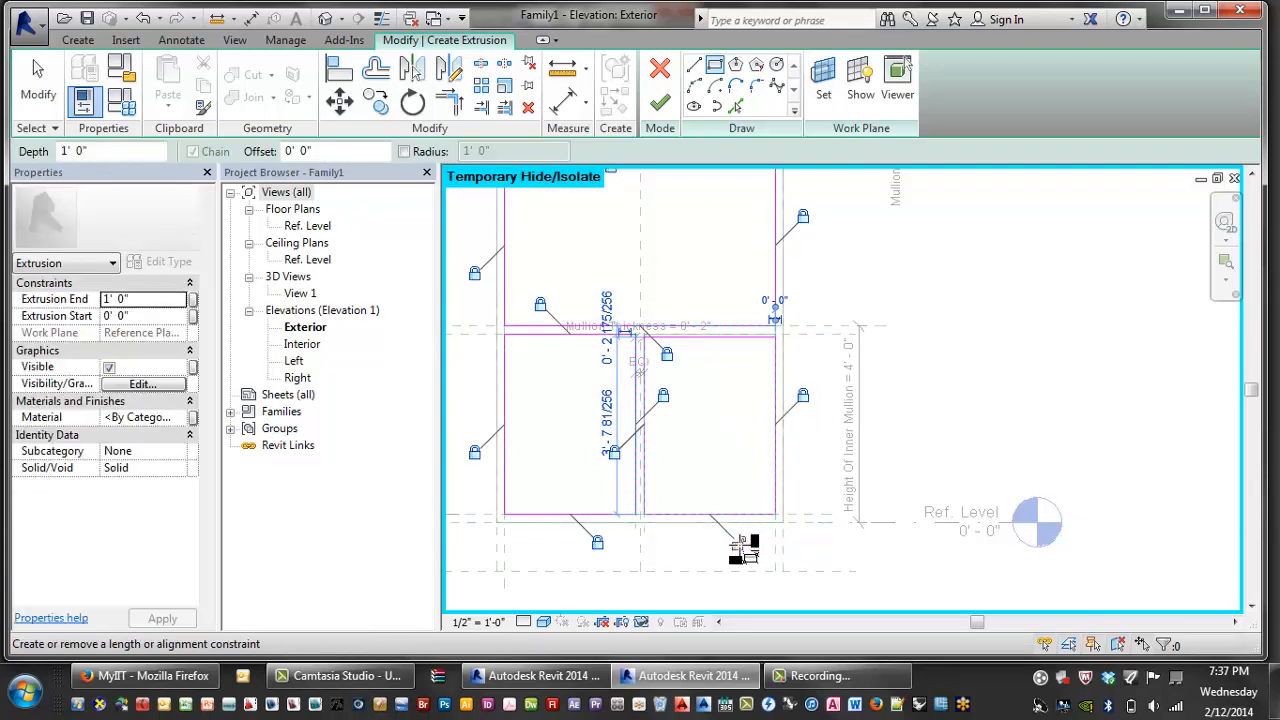
pyautogui.scroll(2, 718, 357)
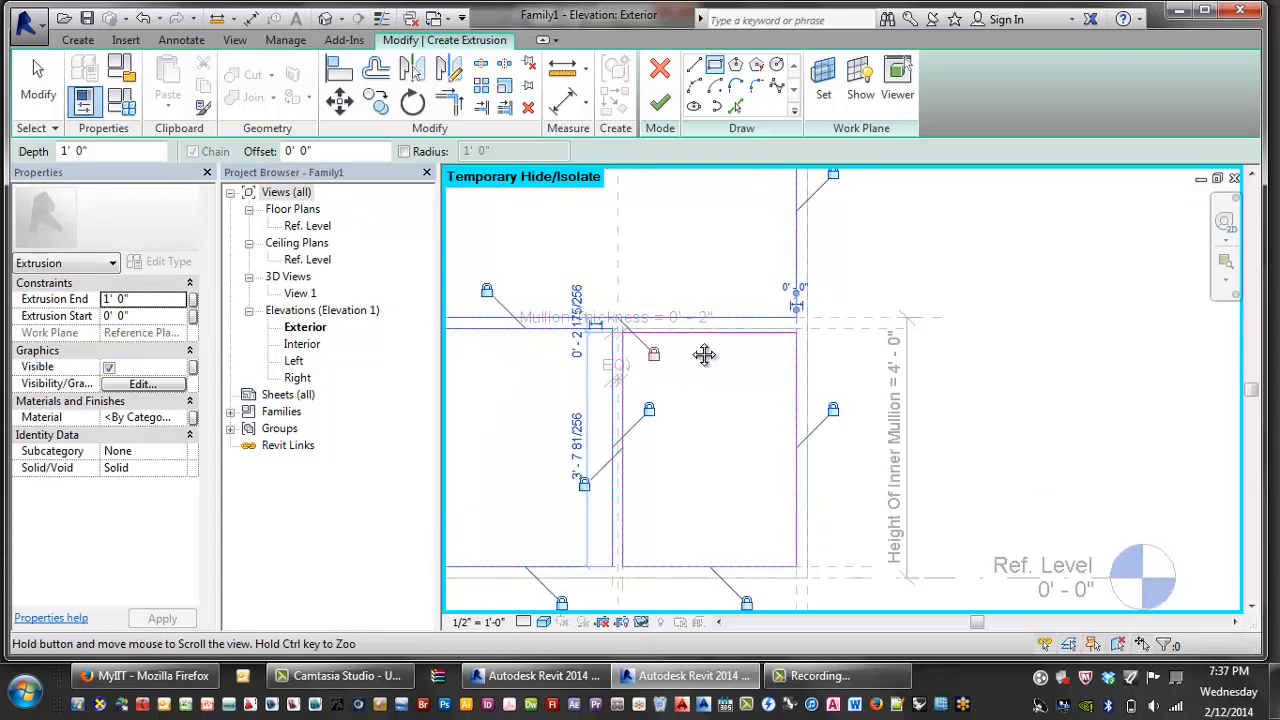
pyautogui.click(659, 103)
pyautogui.scroll(-3, 757, 414)
pyautogui.click(977, 285)
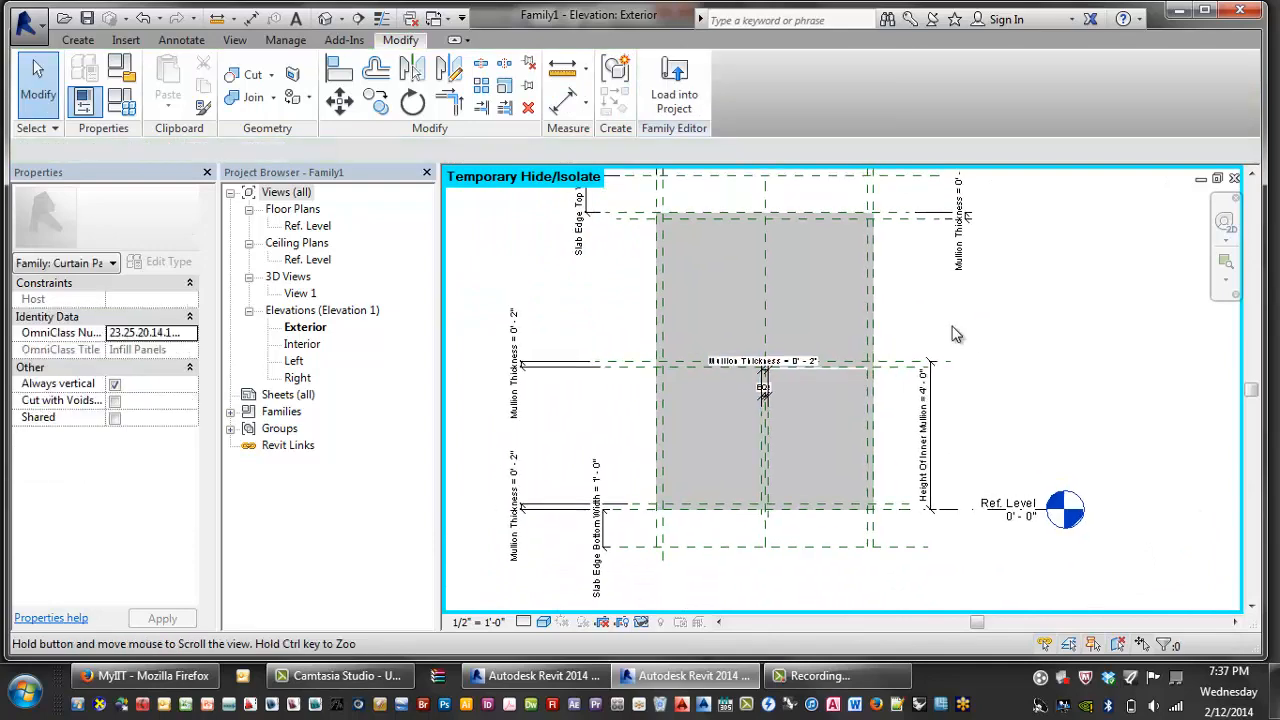
# - Associate the glass extrusion's material with a new type parameter named Glass
pyautogui.scroll(1, 801, 216)
pyautogui.click(809, 227)
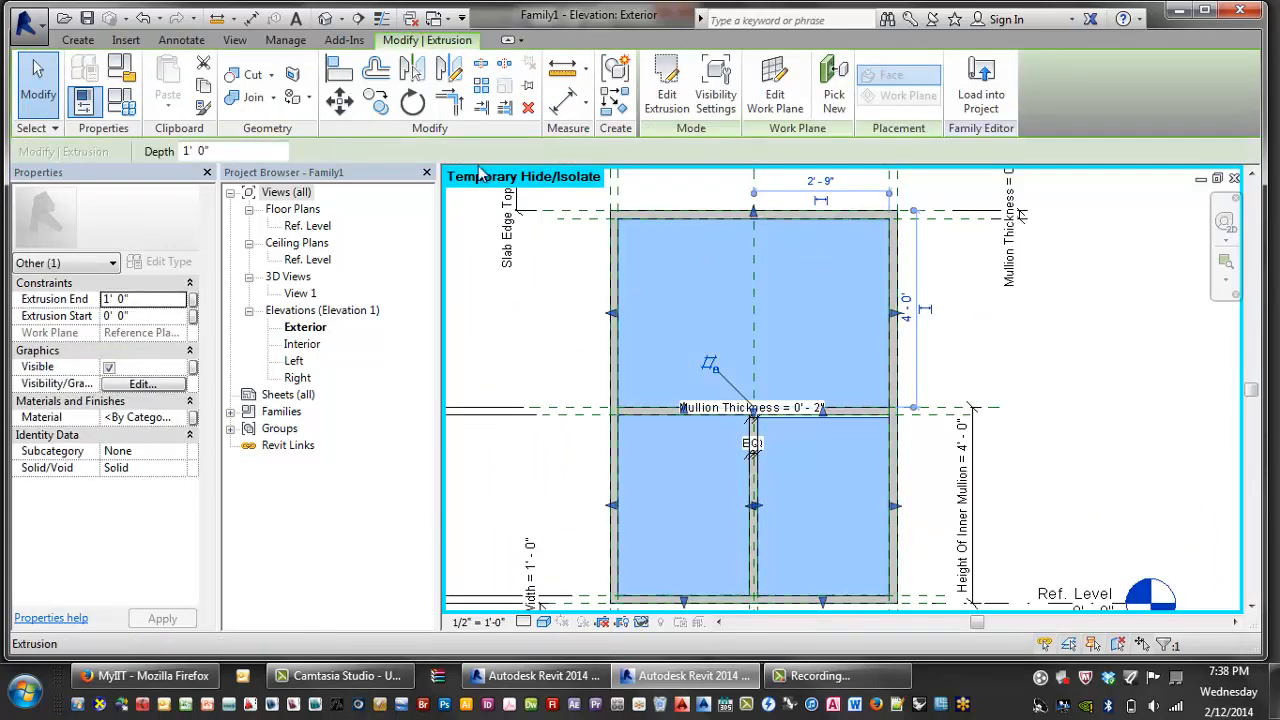
pyautogui.click(193, 418)
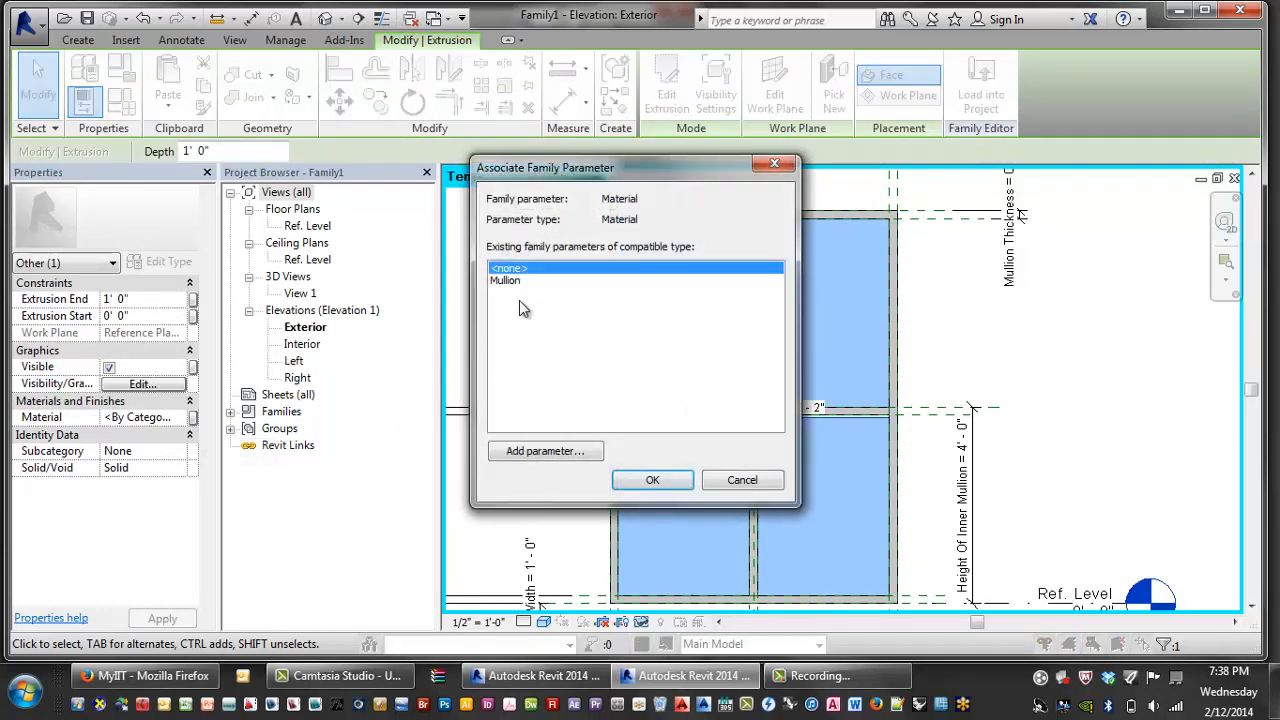
pyautogui.click(545, 451)
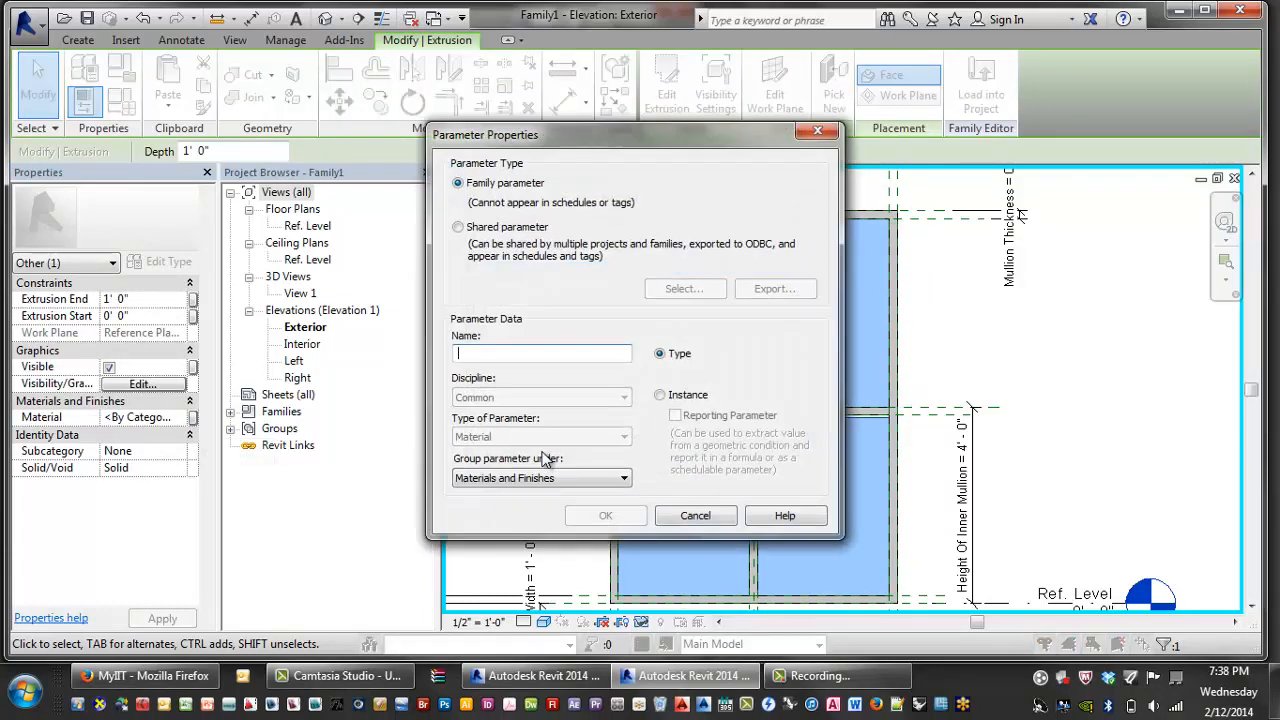
pyautogui.write('Glass')
pyautogui.press('Return')
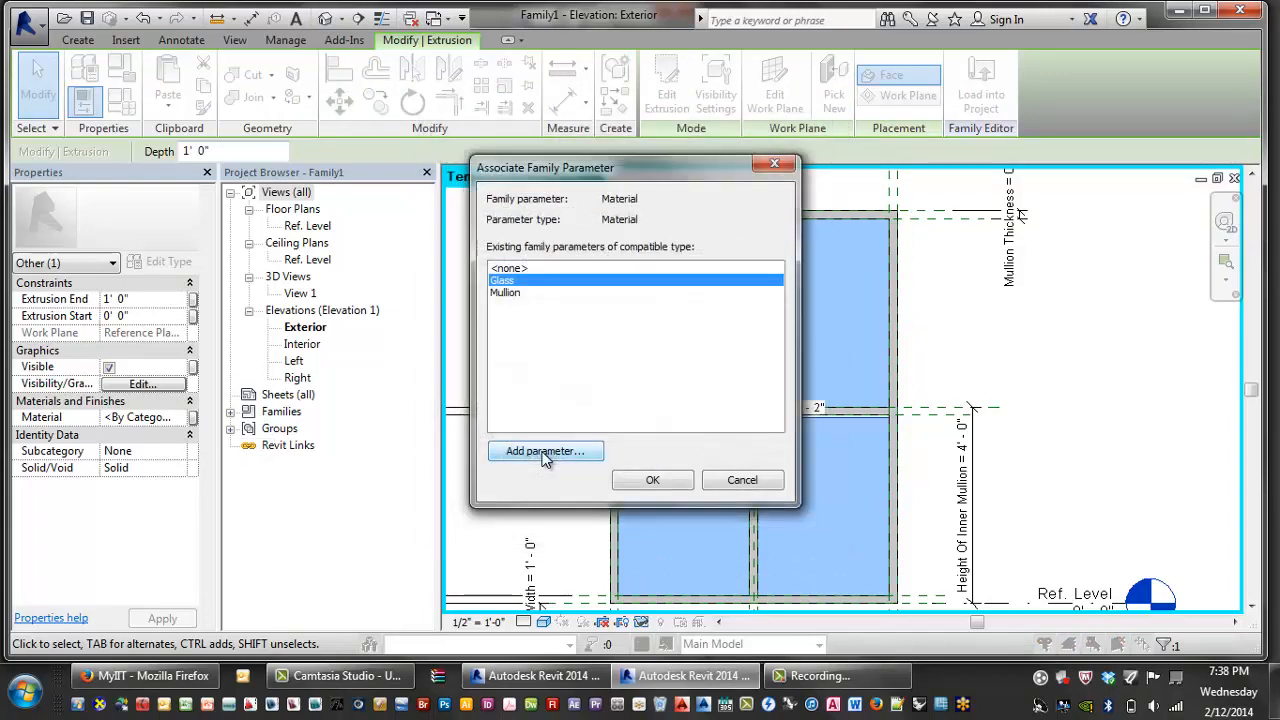
pyautogui.click(638, 480)
pyautogui.press('Escape')
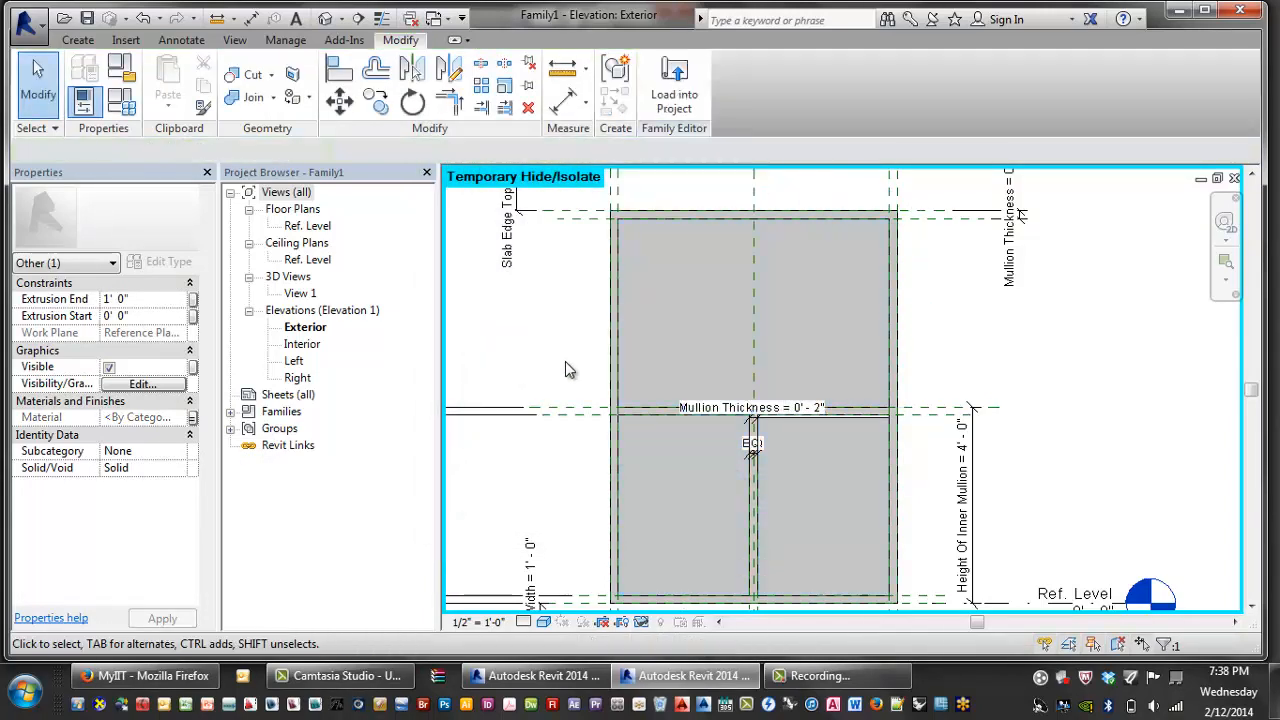
pyautogui.click(731, 368)
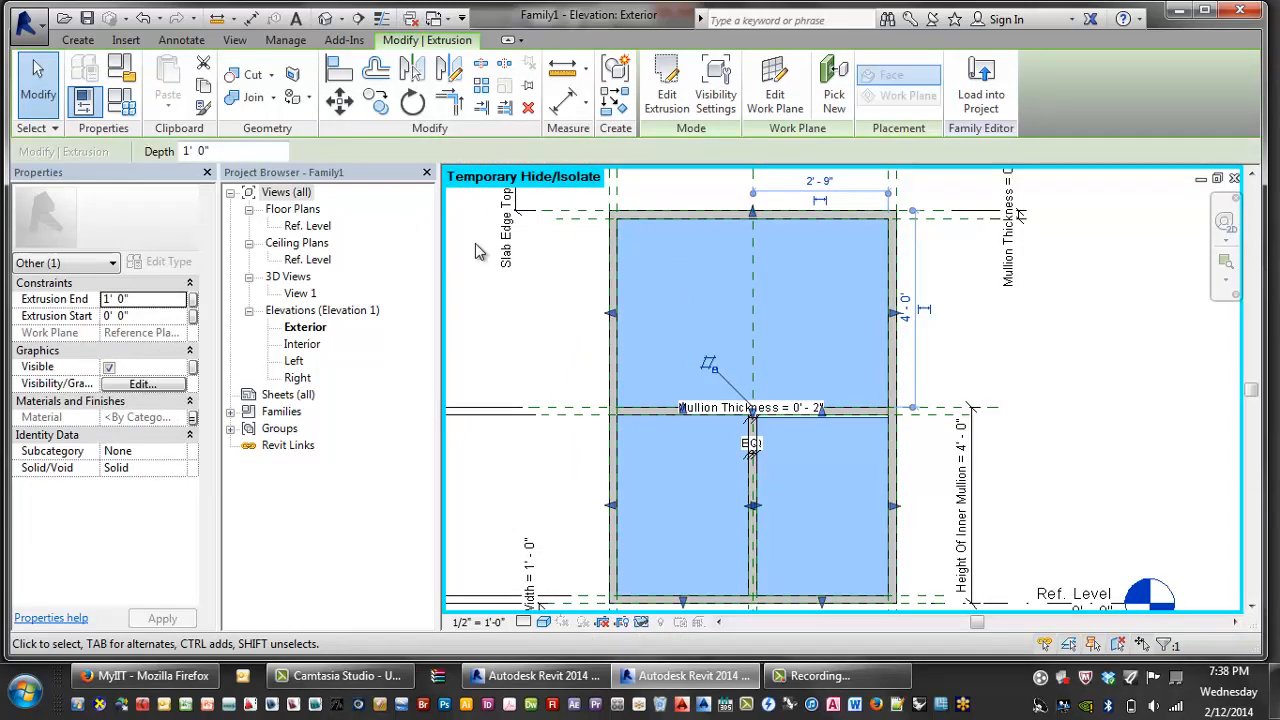
pyautogui.click(110, 105)
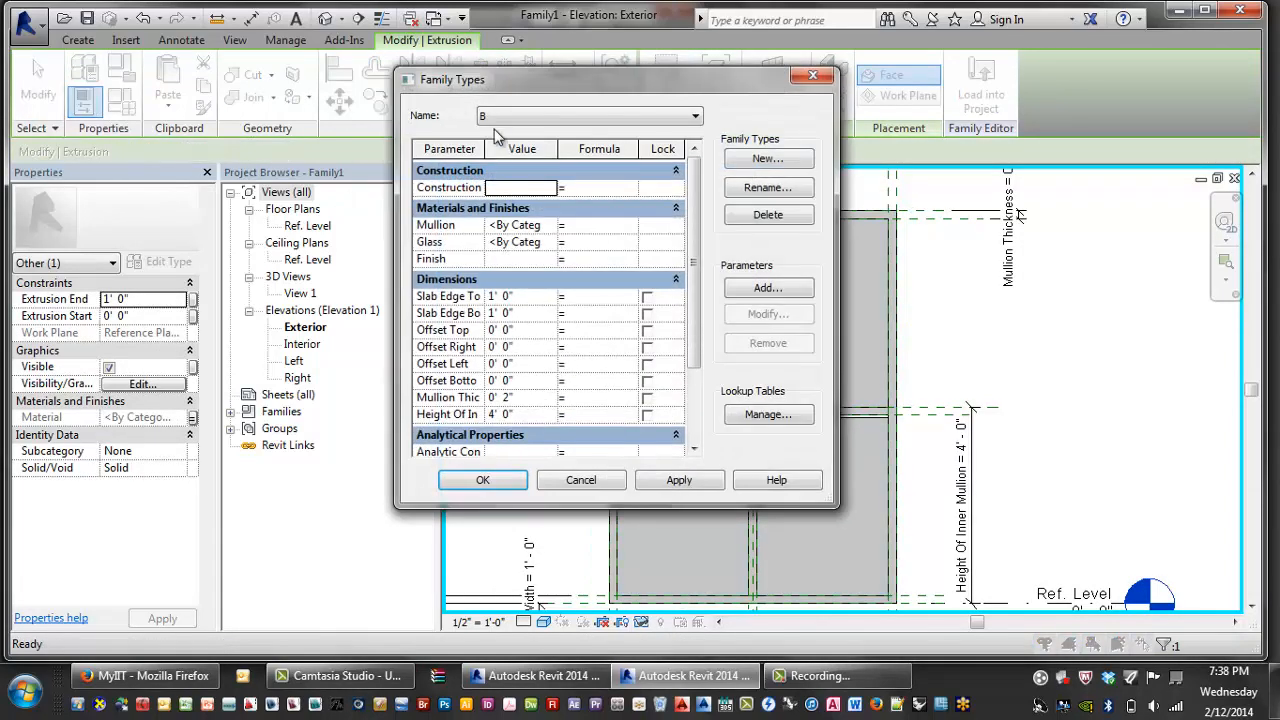
pyautogui.click(495, 116)
pyautogui.click(490, 128)
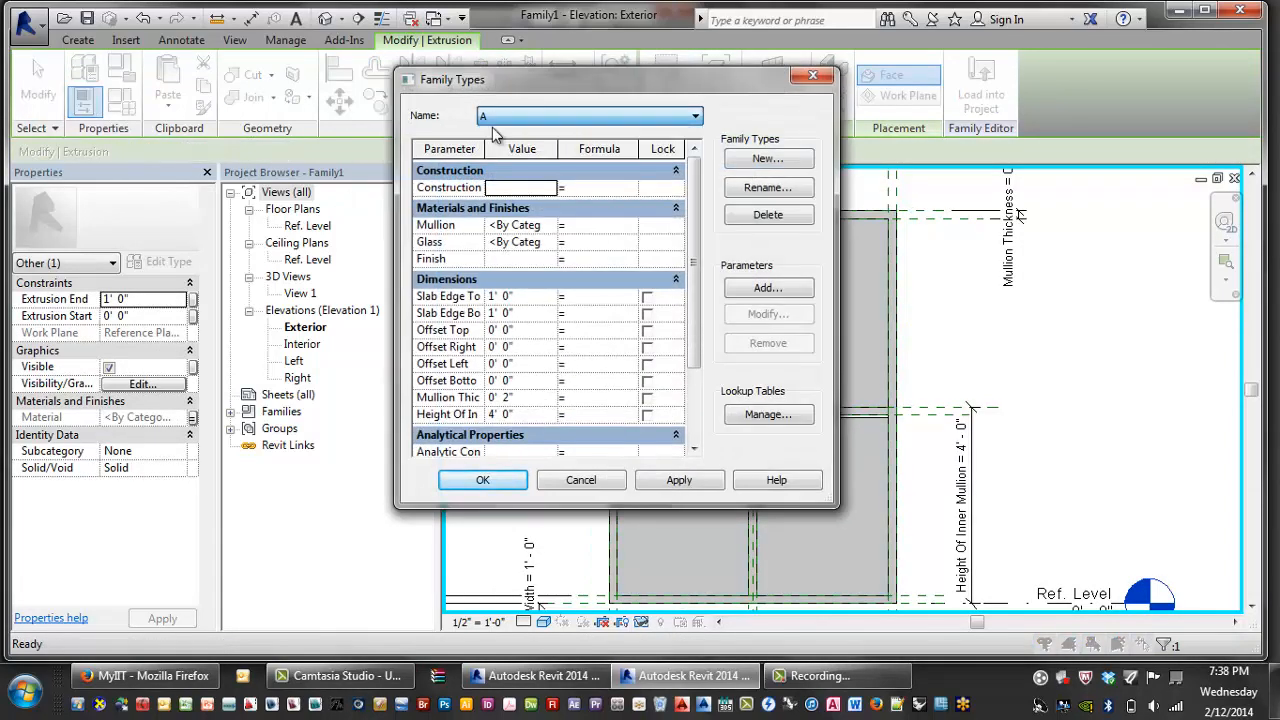
pyautogui.click(679, 481)
pyautogui.click(483, 480)
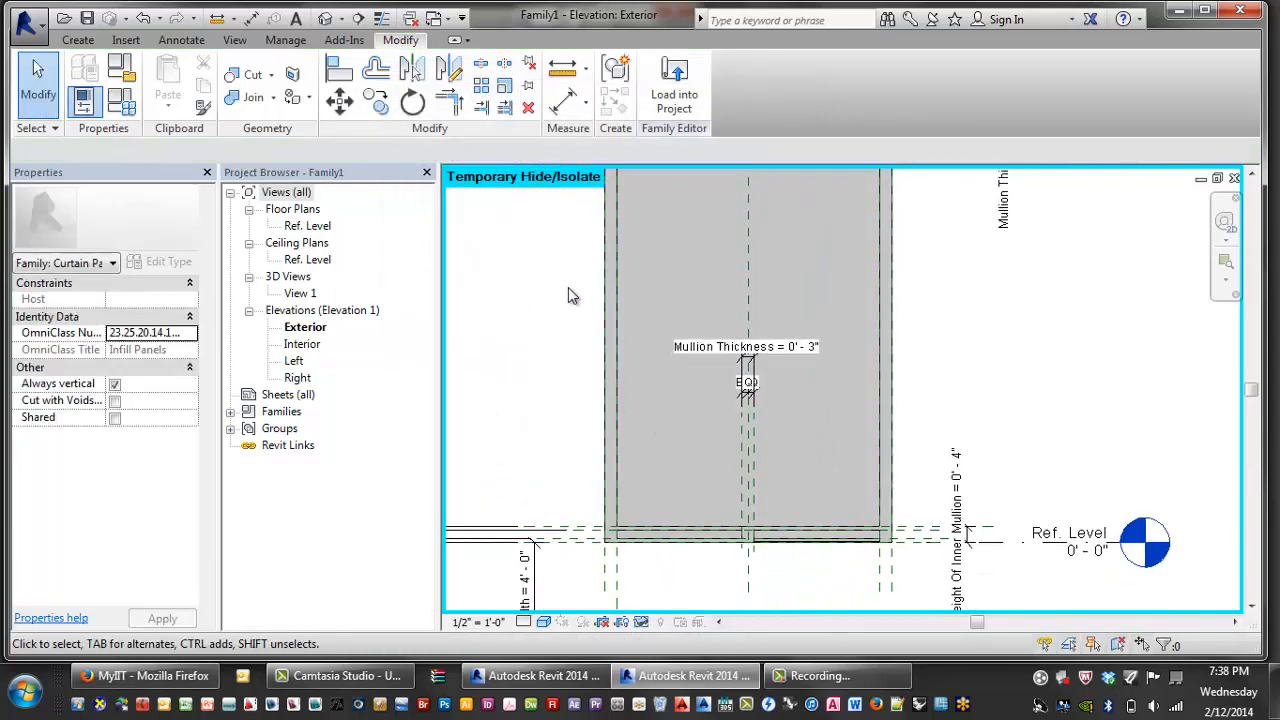
pyautogui.scroll(-3, 568, 295)
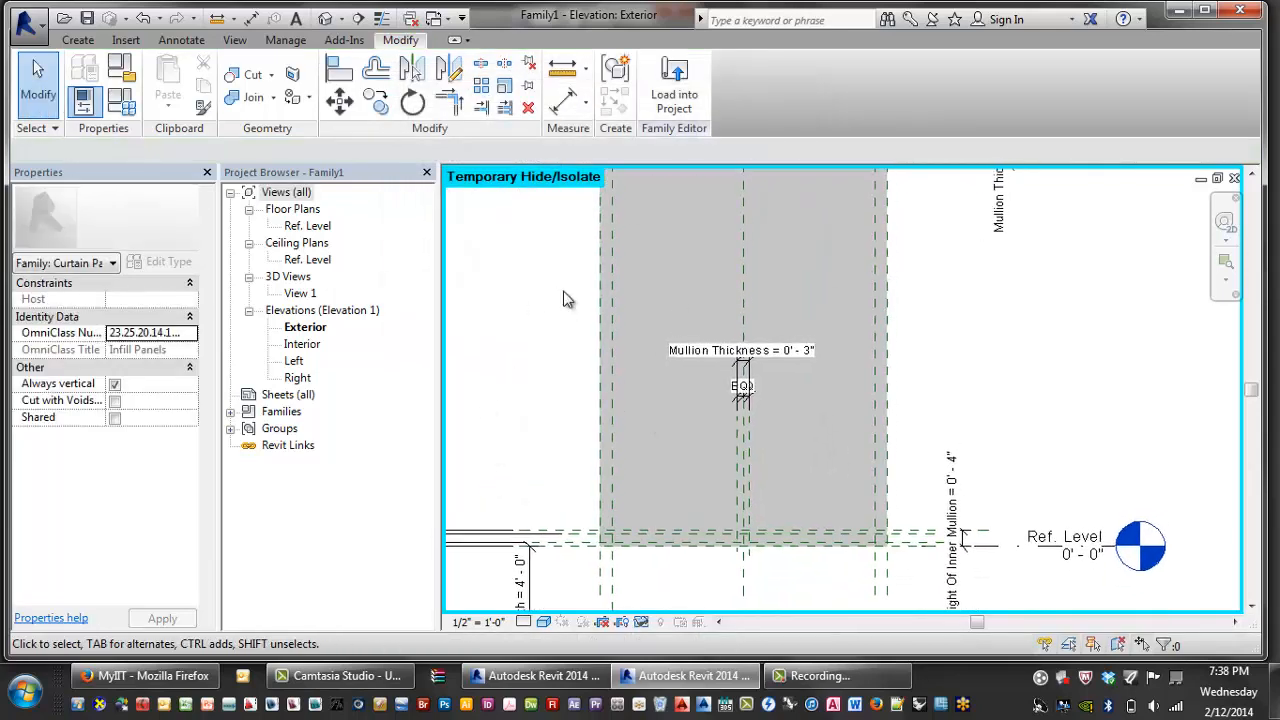
pyautogui.click(121, 100)
pyautogui.click(531, 115)
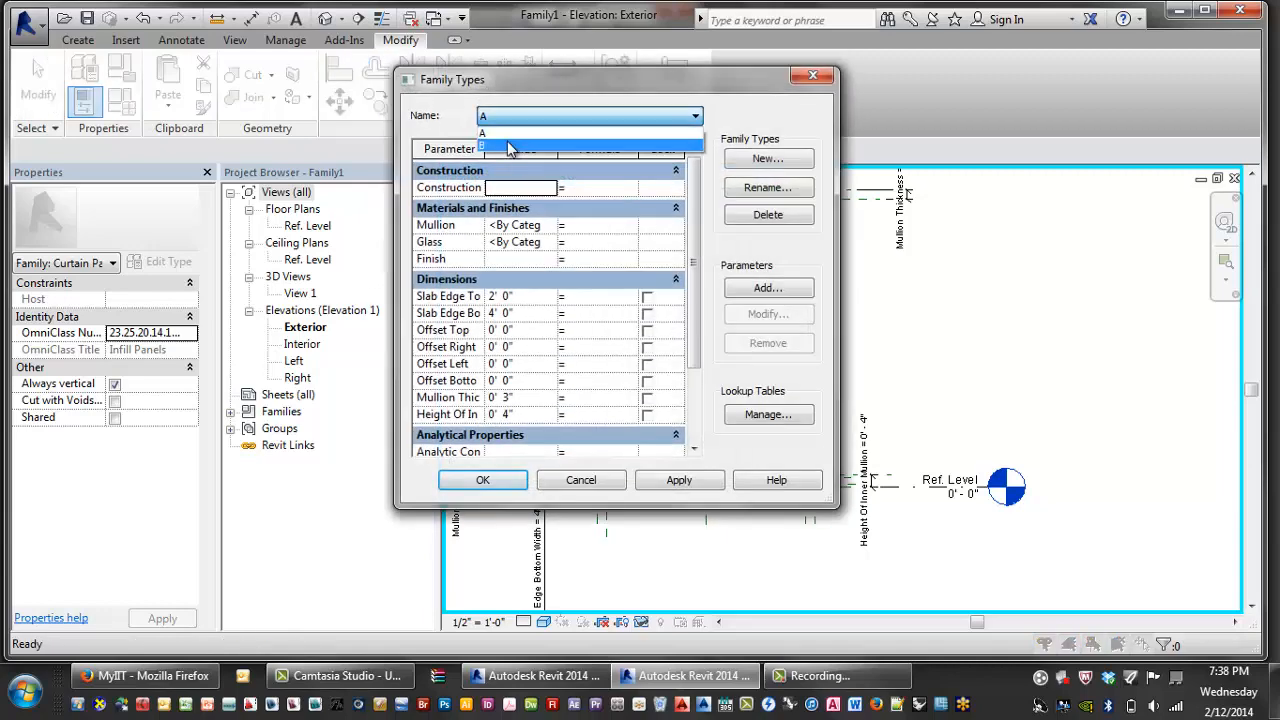
pyautogui.click(510, 146)
pyautogui.click(679, 480)
pyautogui.click(500, 480)
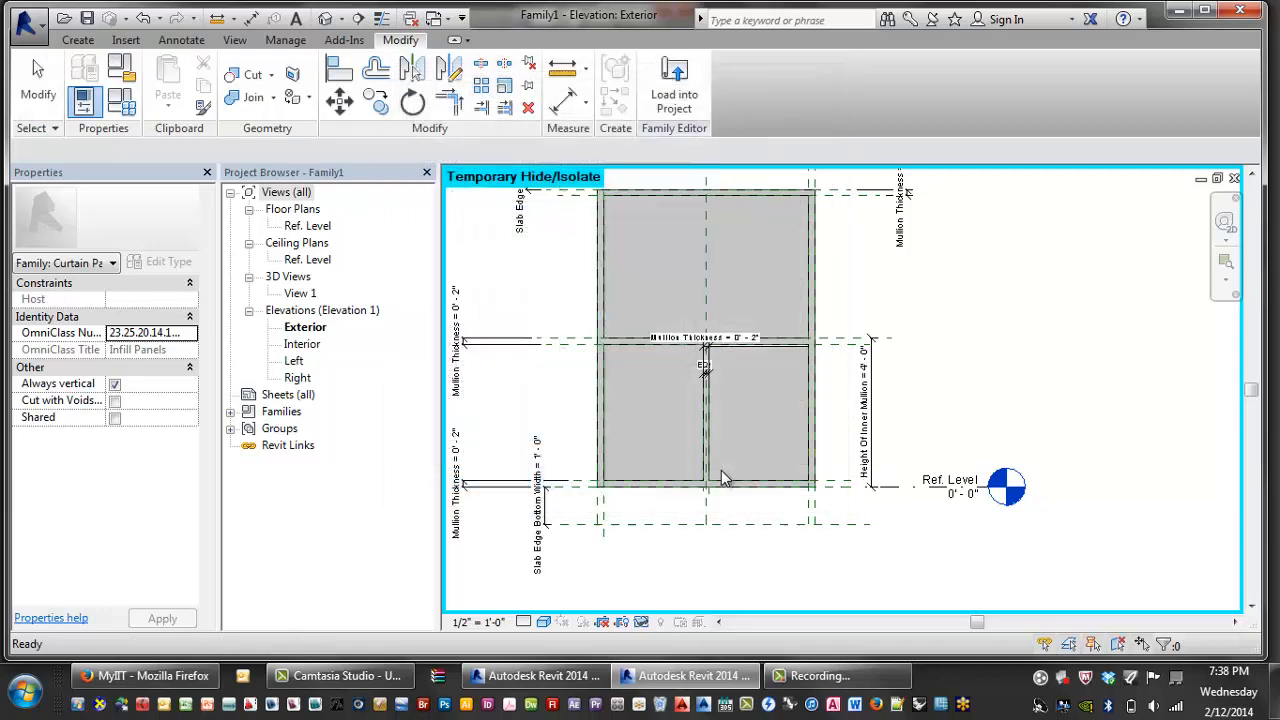
pyautogui.scroll(-2, 721, 470)
pyautogui.scroll(-2, 572, 373)
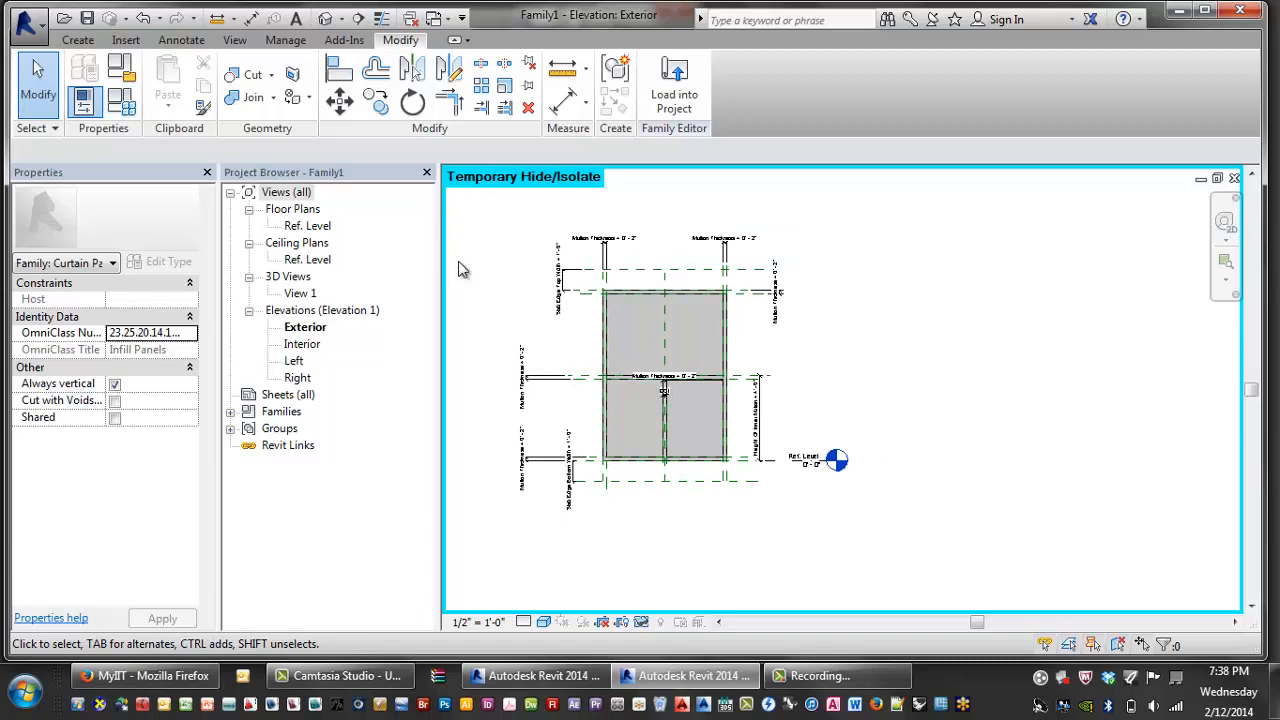
pyautogui.scroll(3, 500, 283)
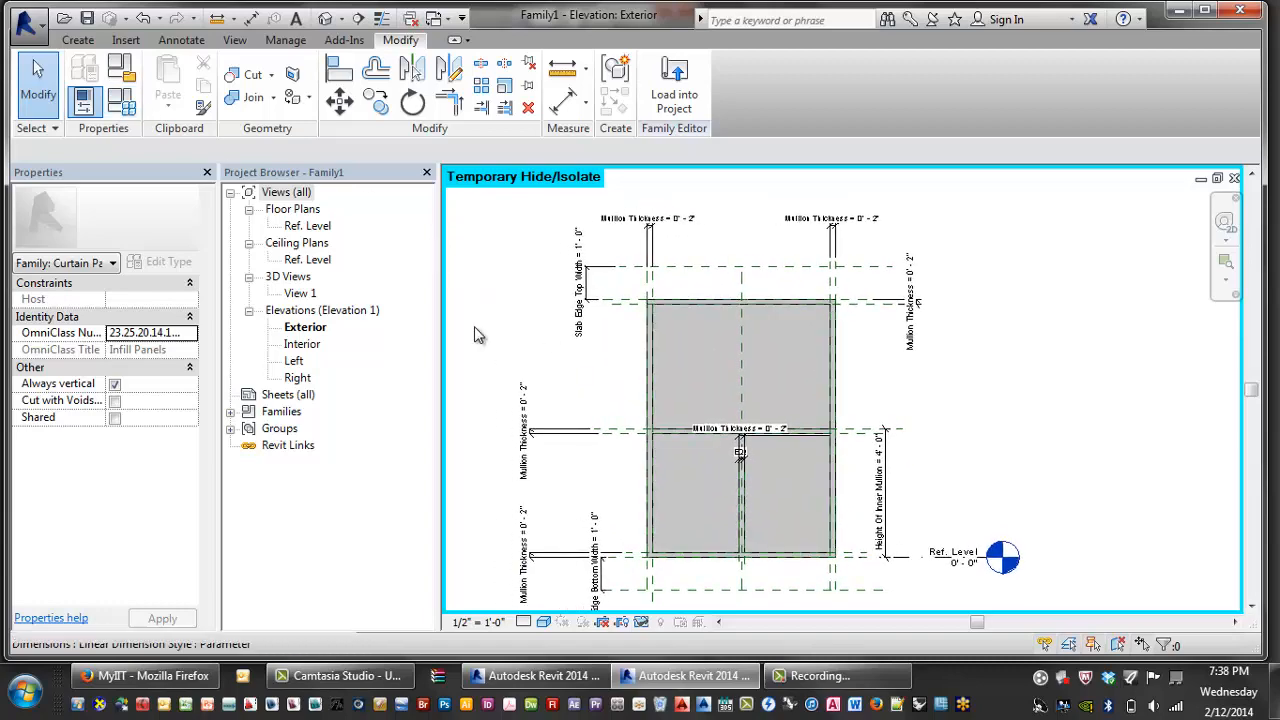
pyautogui.click(120, 103)
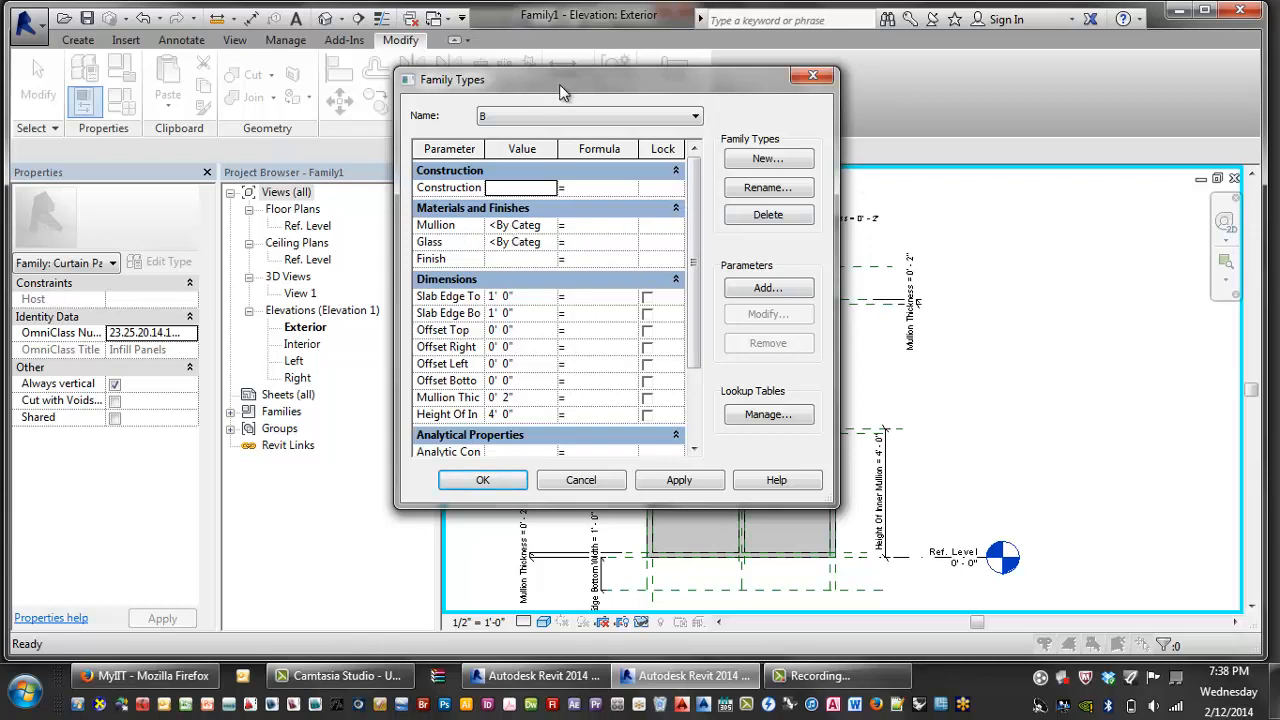
# - For type B, set the Mullion material to Default and the Glass material to Glass, then apply
pyautogui.moveTo(559, 84); pyautogui.dragTo(395, 74)
pyautogui.moveTo(670, 497); pyautogui.dragTo(916, 548)
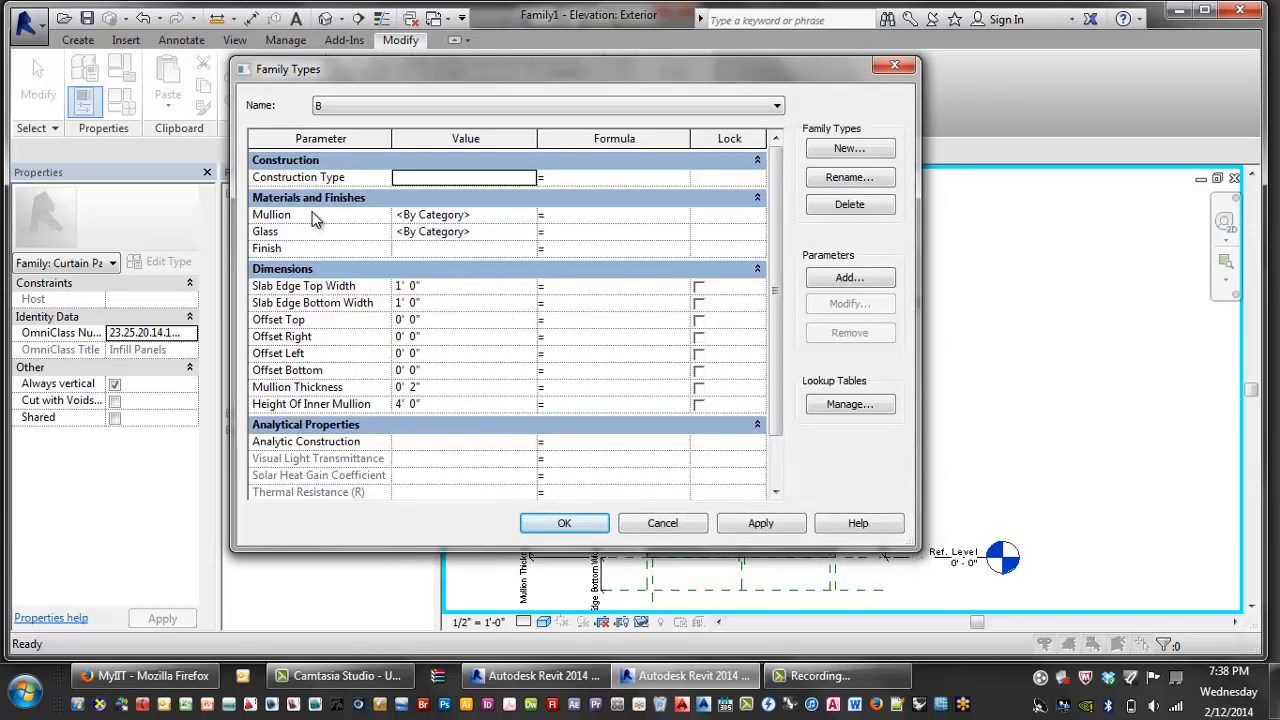
pyautogui.click(470, 215)
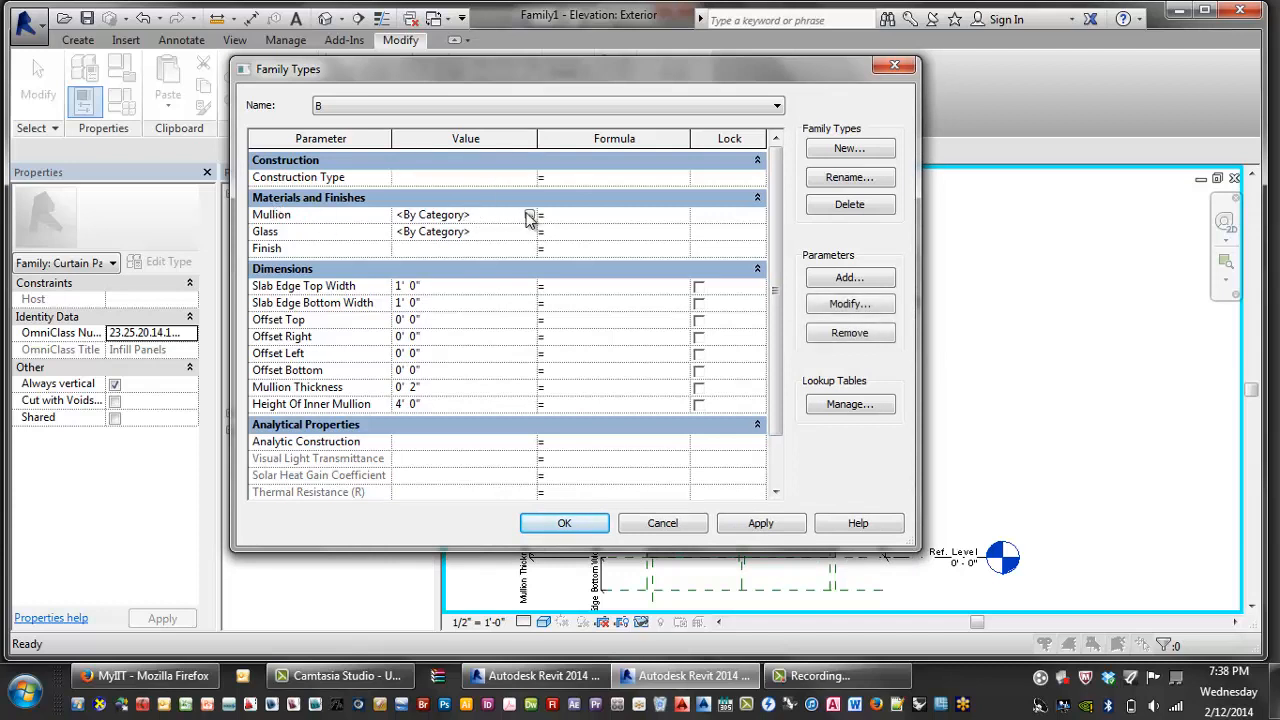
pyautogui.click(529, 215)
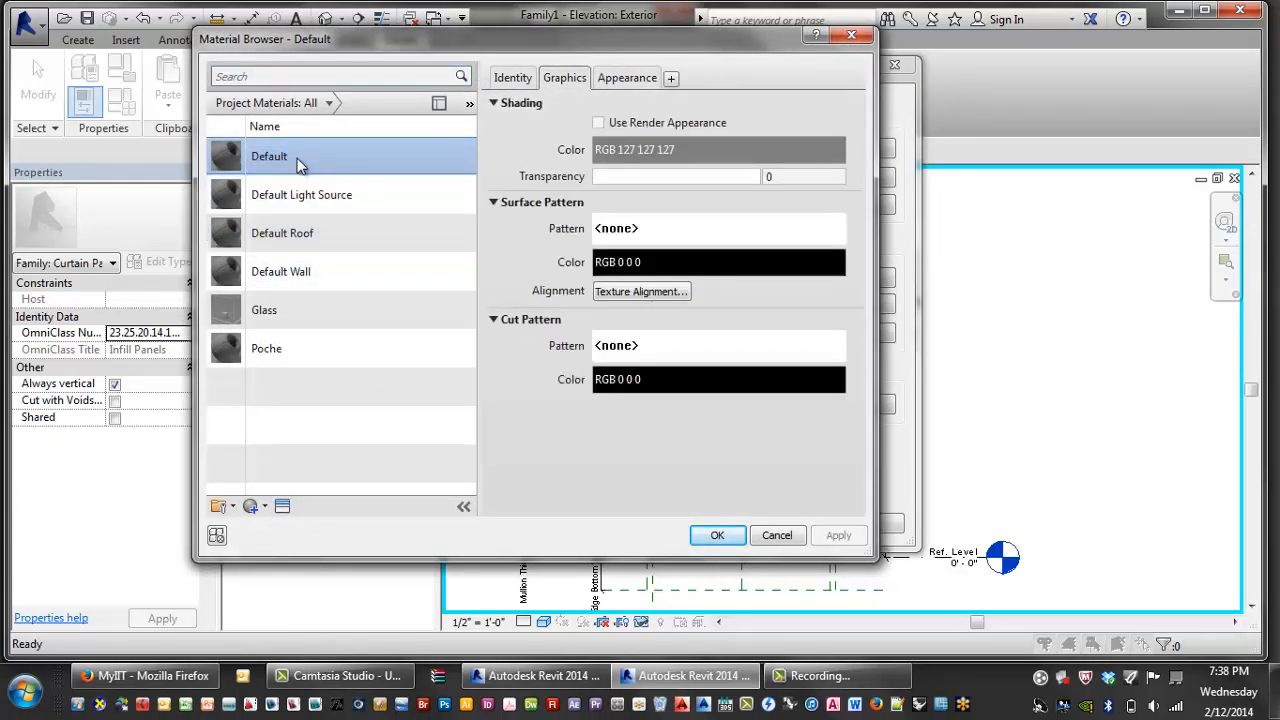
pyautogui.click(716, 537)
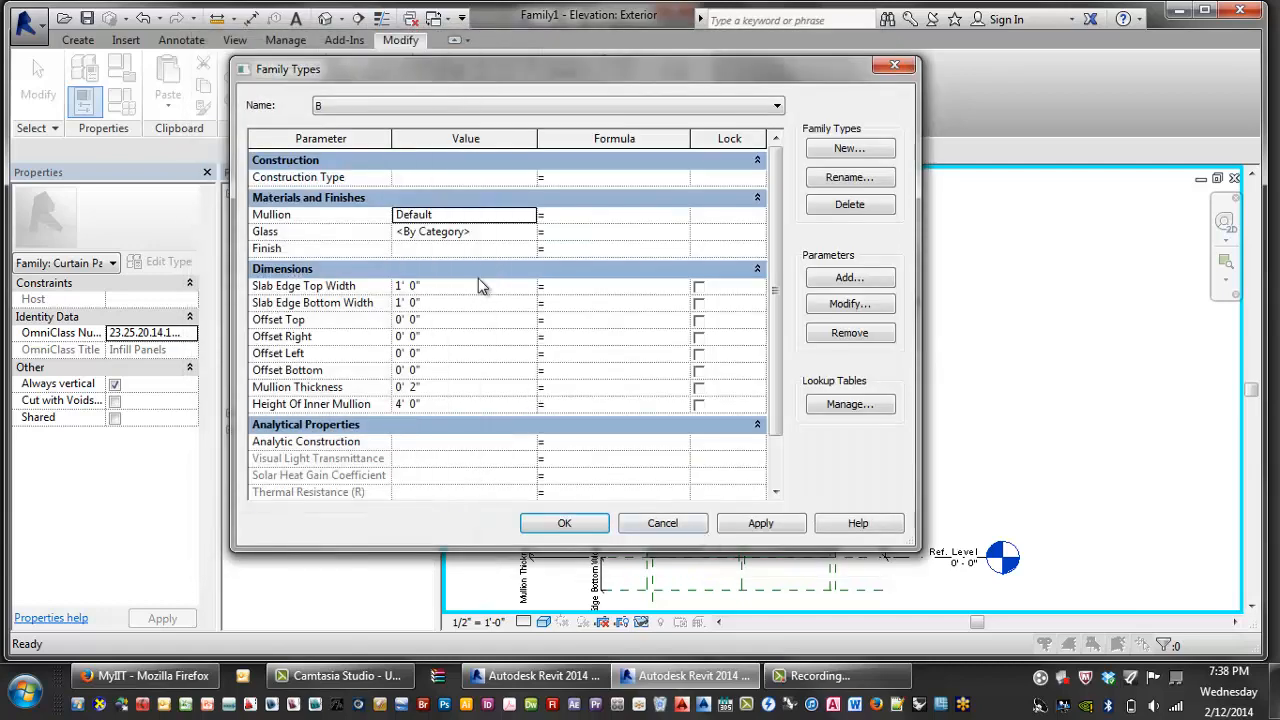
pyautogui.click(470, 232)
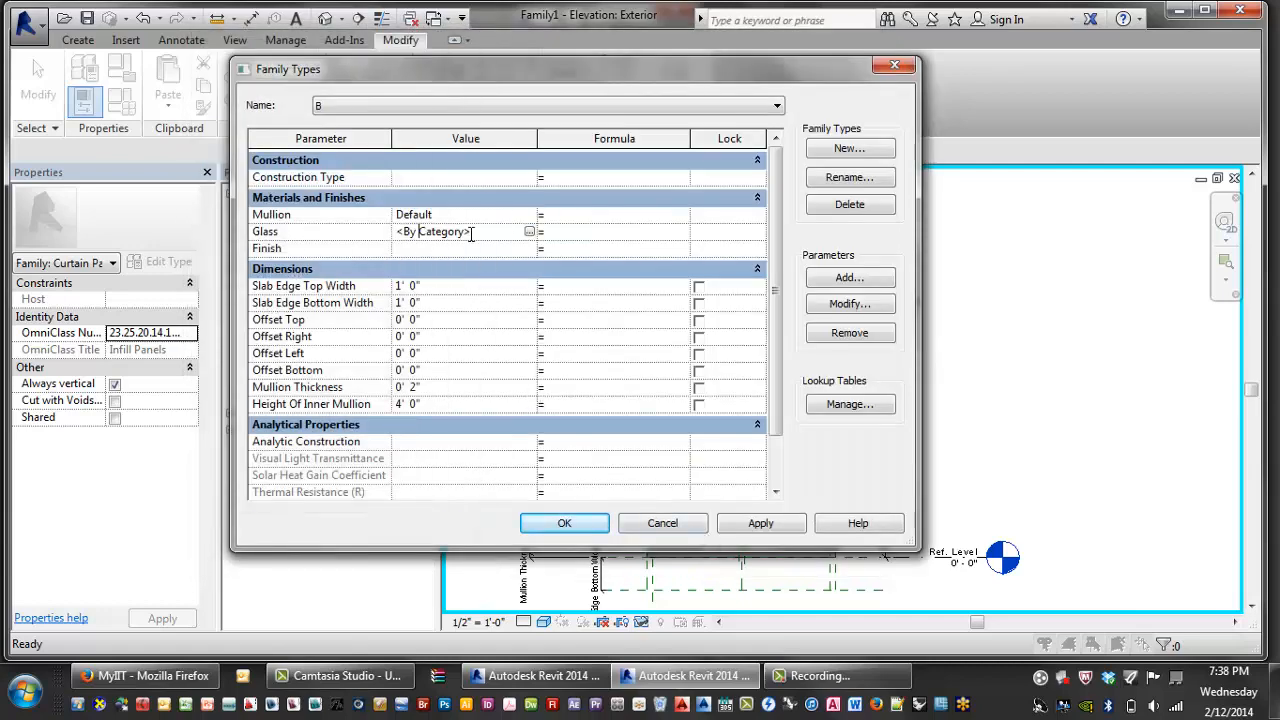
pyautogui.click(529, 233)
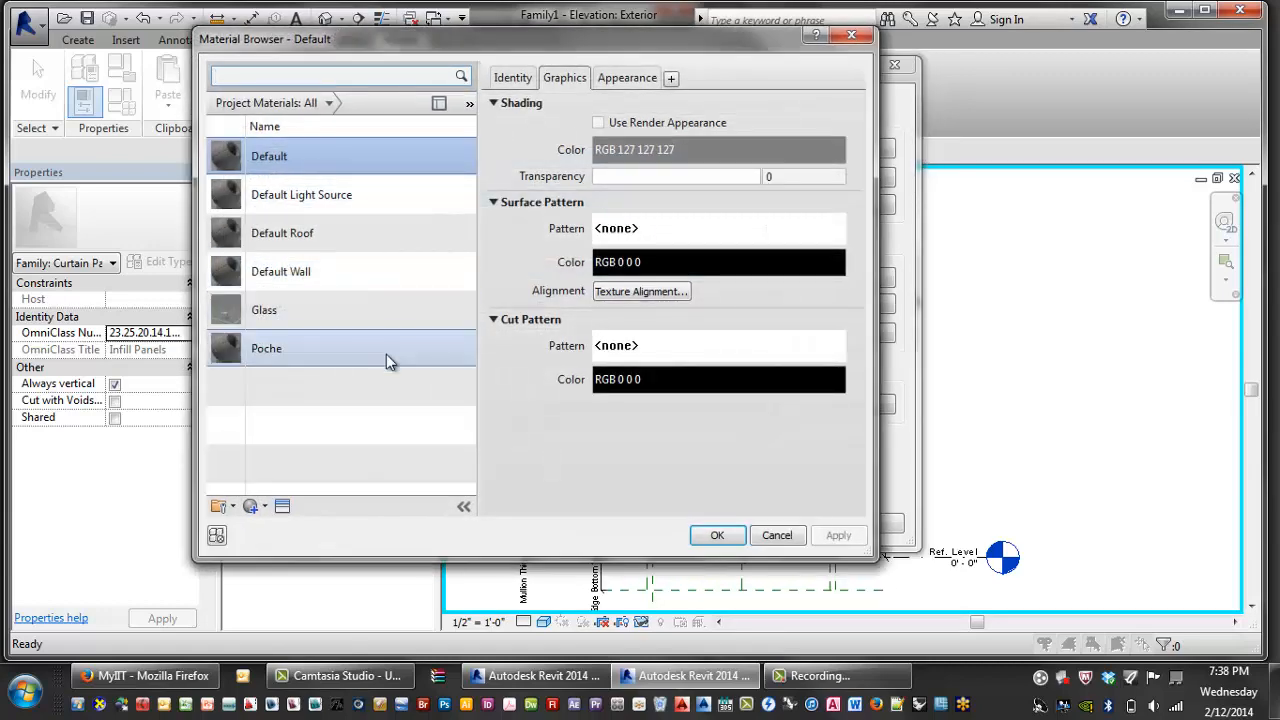
pyautogui.click(318, 314)
pyautogui.click(717, 537)
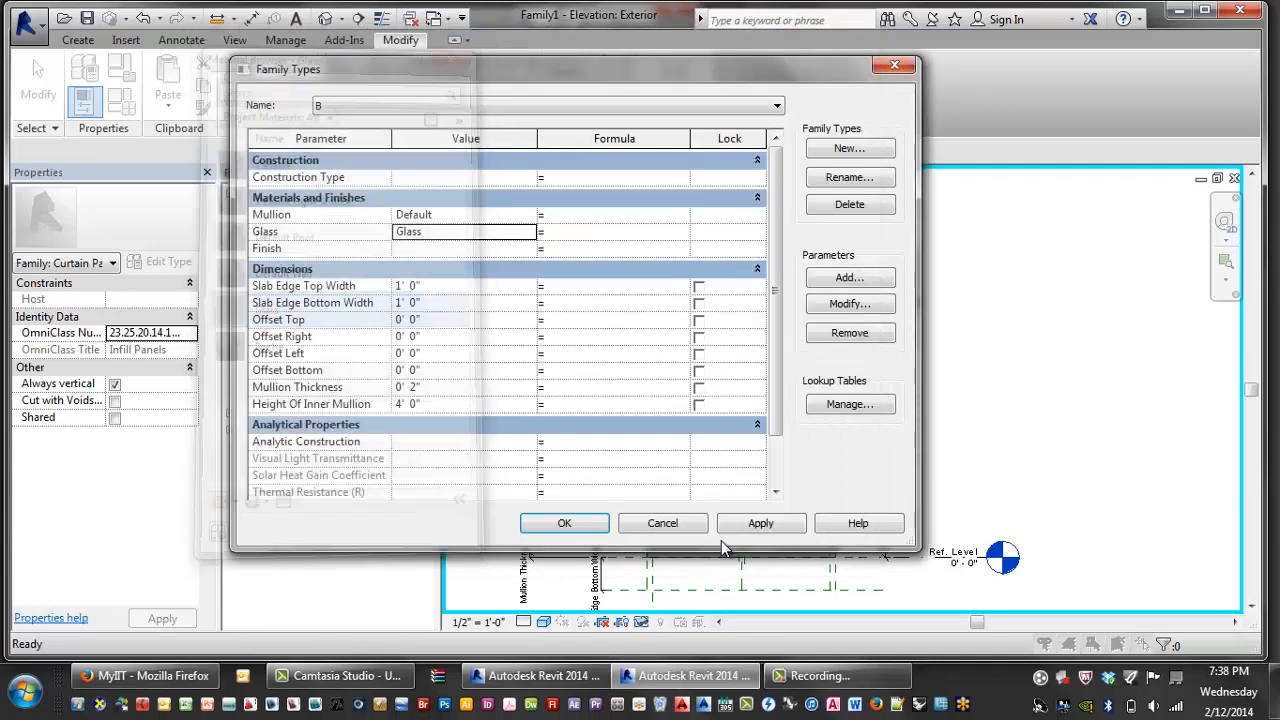
pyautogui.click(761, 527)
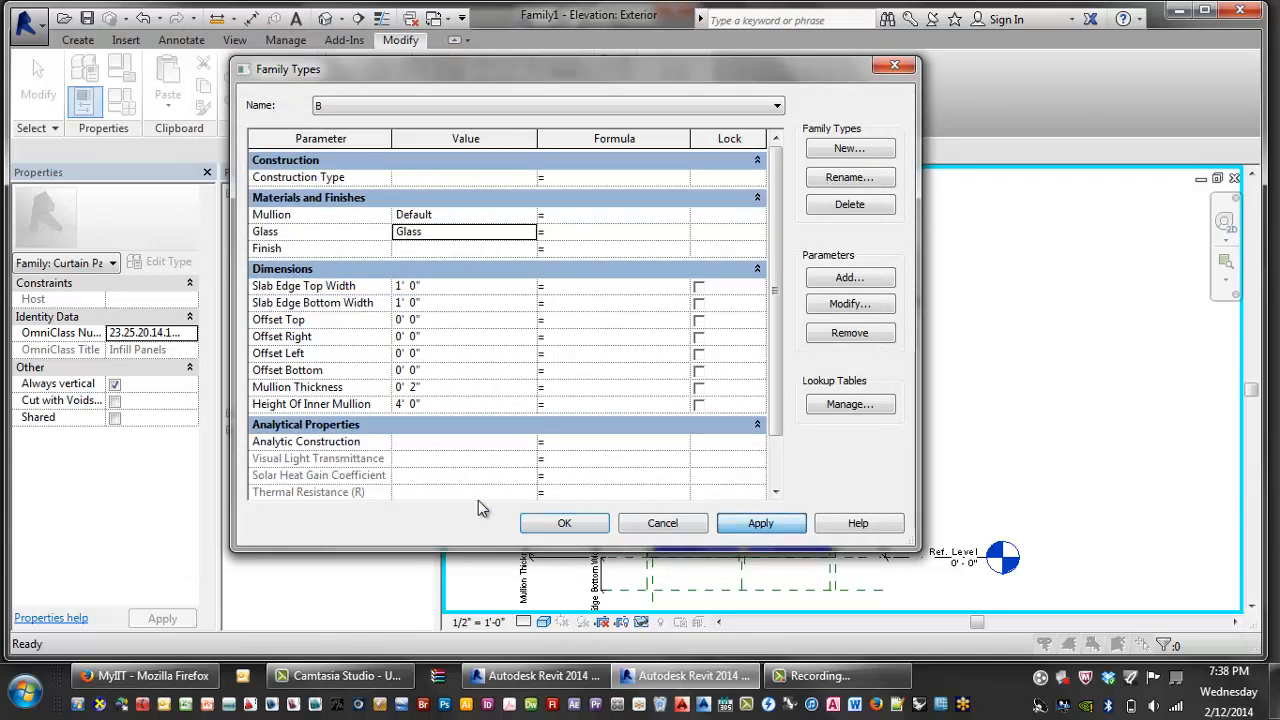
# - Close Family Types and check the blue glass panes and mullion dimensions in the elevation
pyautogui.click(566, 527)
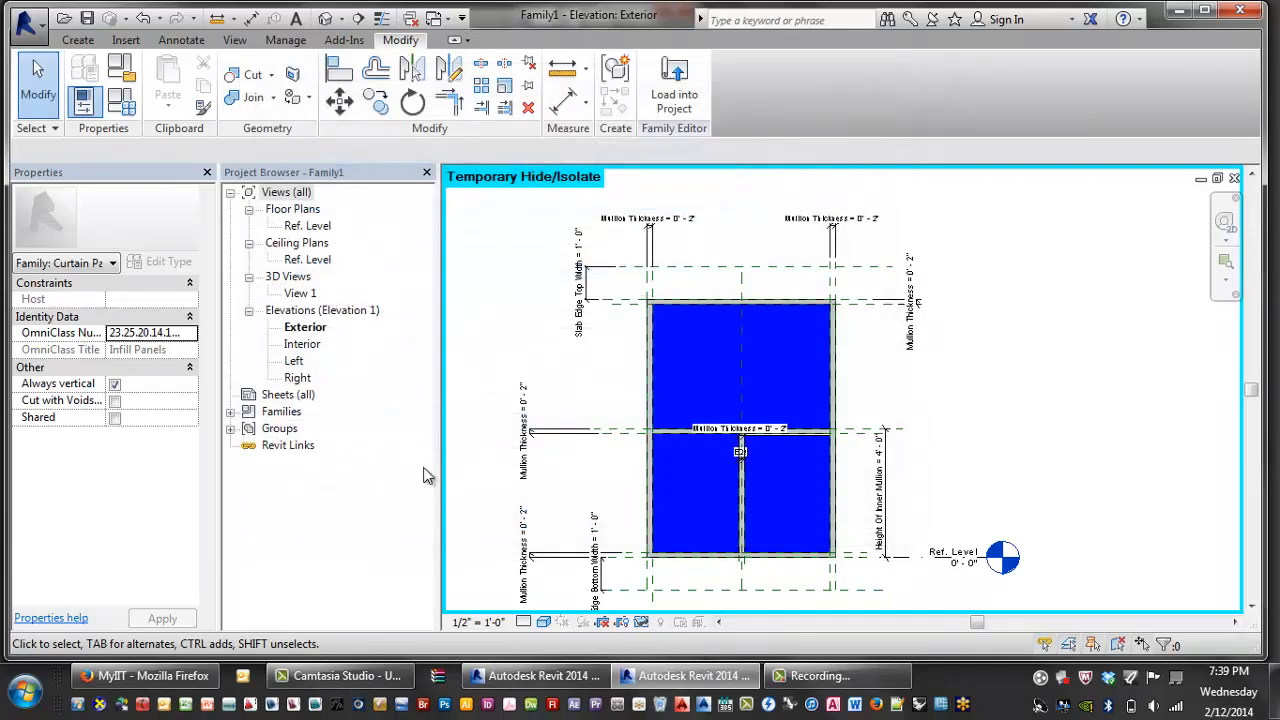
pyautogui.scroll(3, 640, 428)
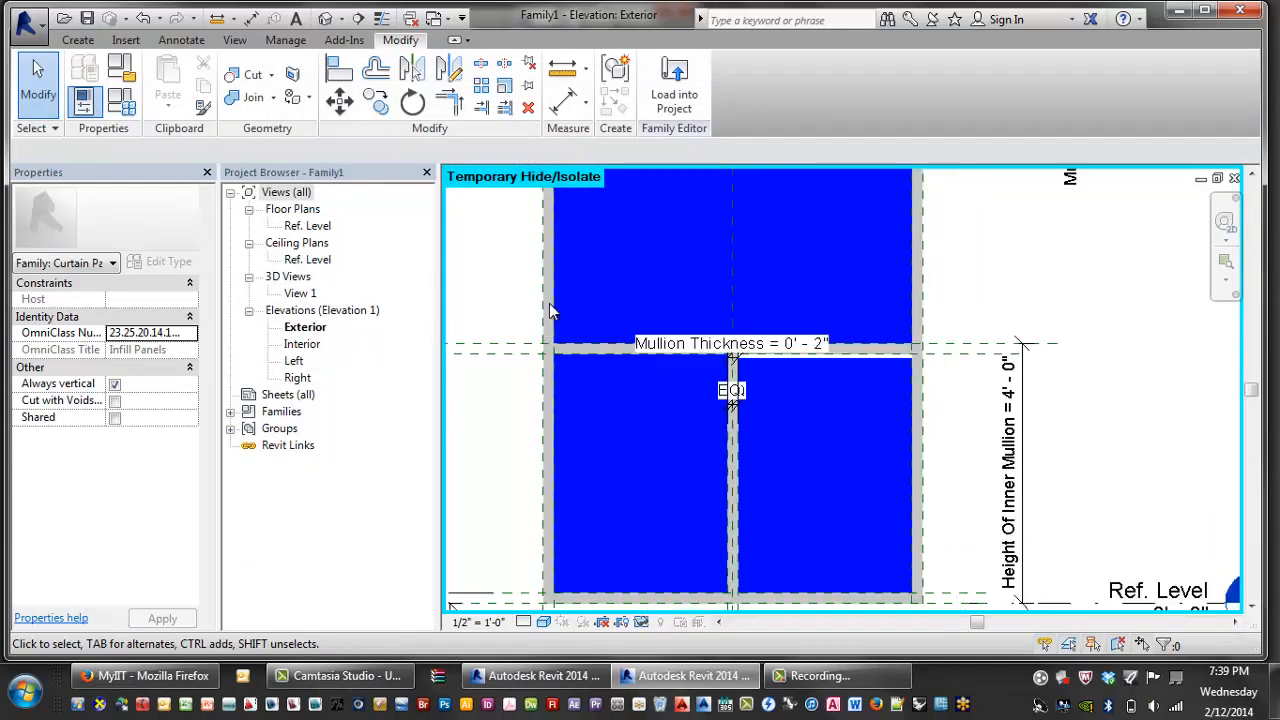
pyautogui.scroll(-2, 572, 342)
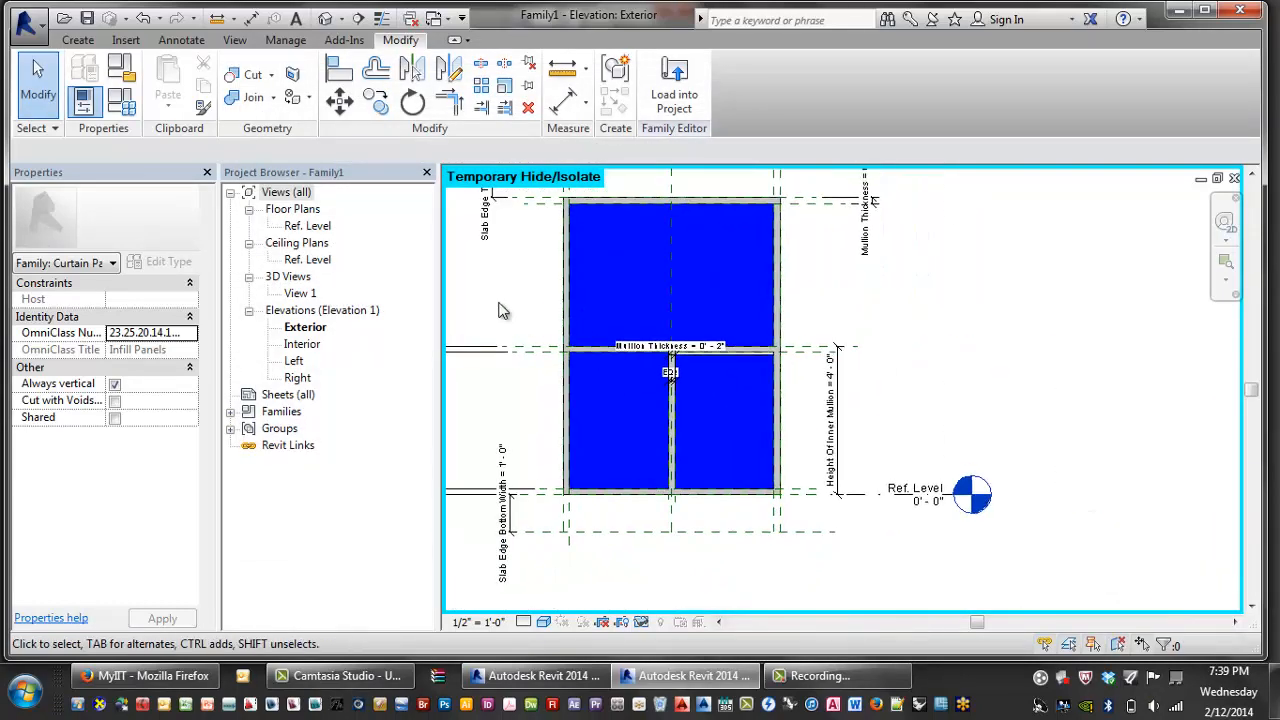
pyautogui.scroll(-1, 556, 371)
pyautogui.moveTo(470, 300); pyautogui.dragTo(535, 385, button='middle')
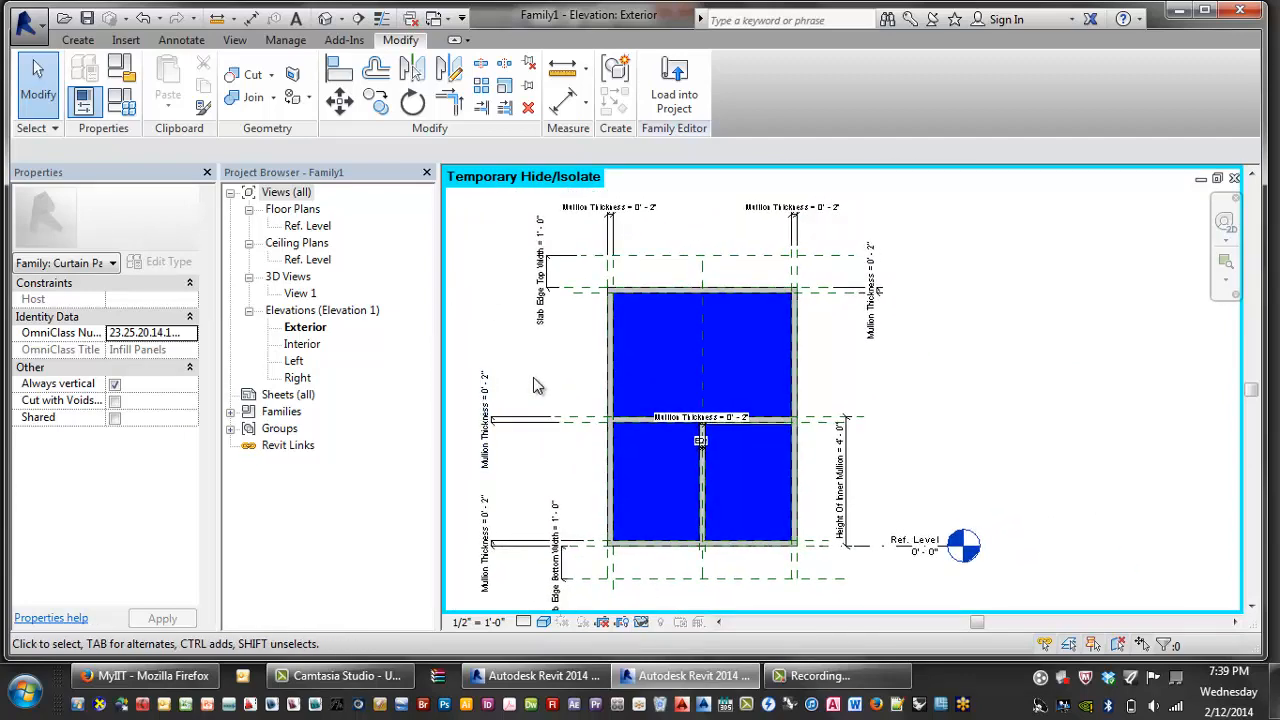
pyautogui.moveTo(530, 381); pyautogui.dragTo(525, 380, button='middle')
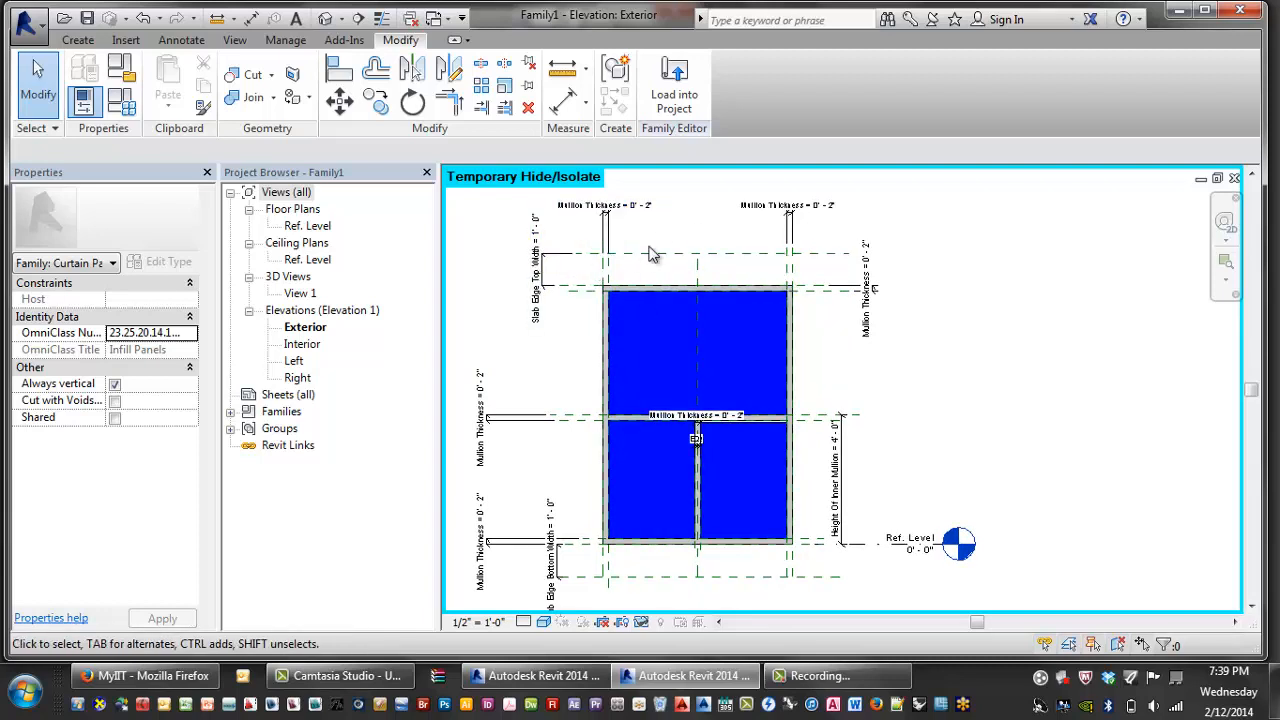
pyautogui.scroll(3, 610, 280)
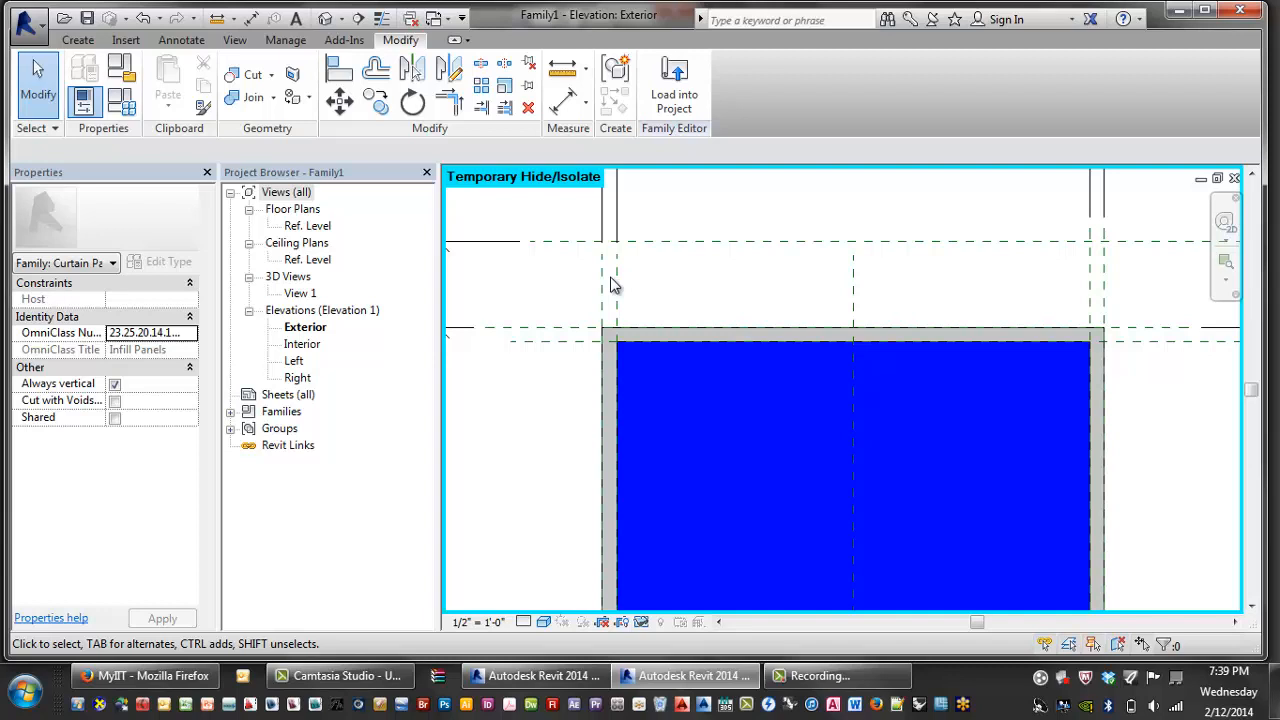
pyautogui.moveTo(638, 278); pyautogui.dragTo(646, 280, button='middle')
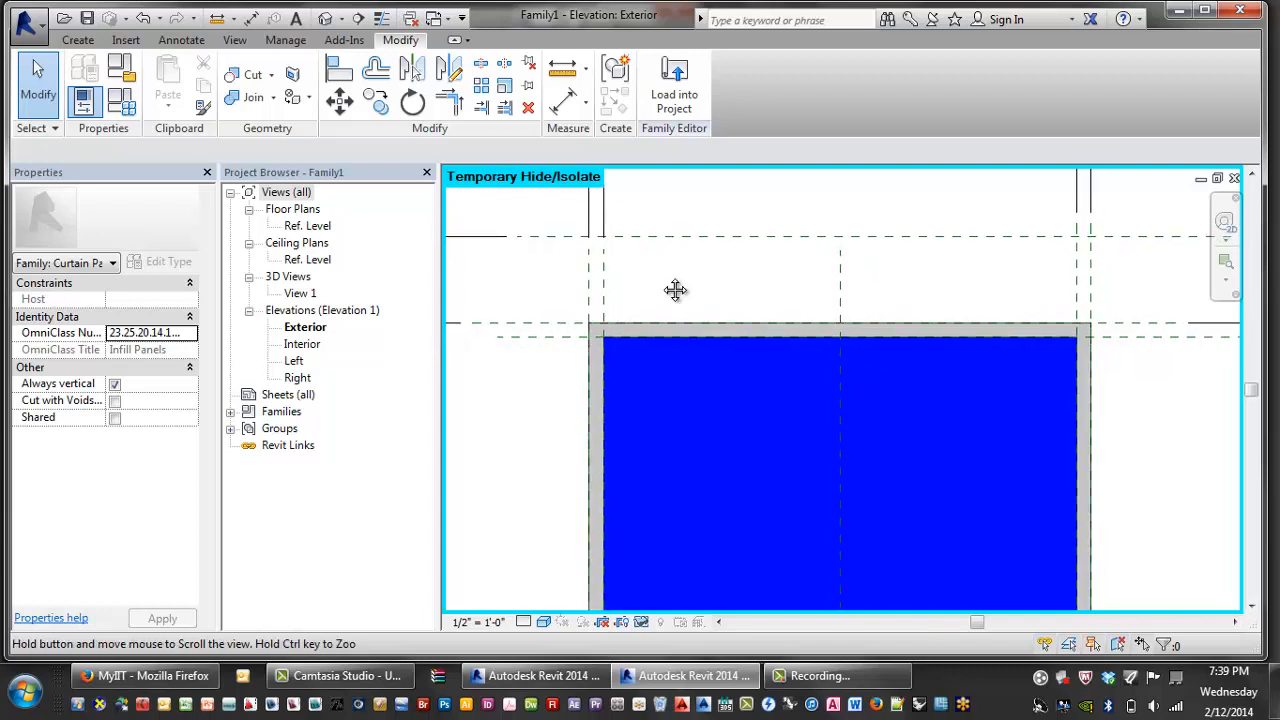
# - Start a solid extrusion and draw a 5'-10" rectangle between the top reference planes, locking its edges
pyautogui.click(78, 40)
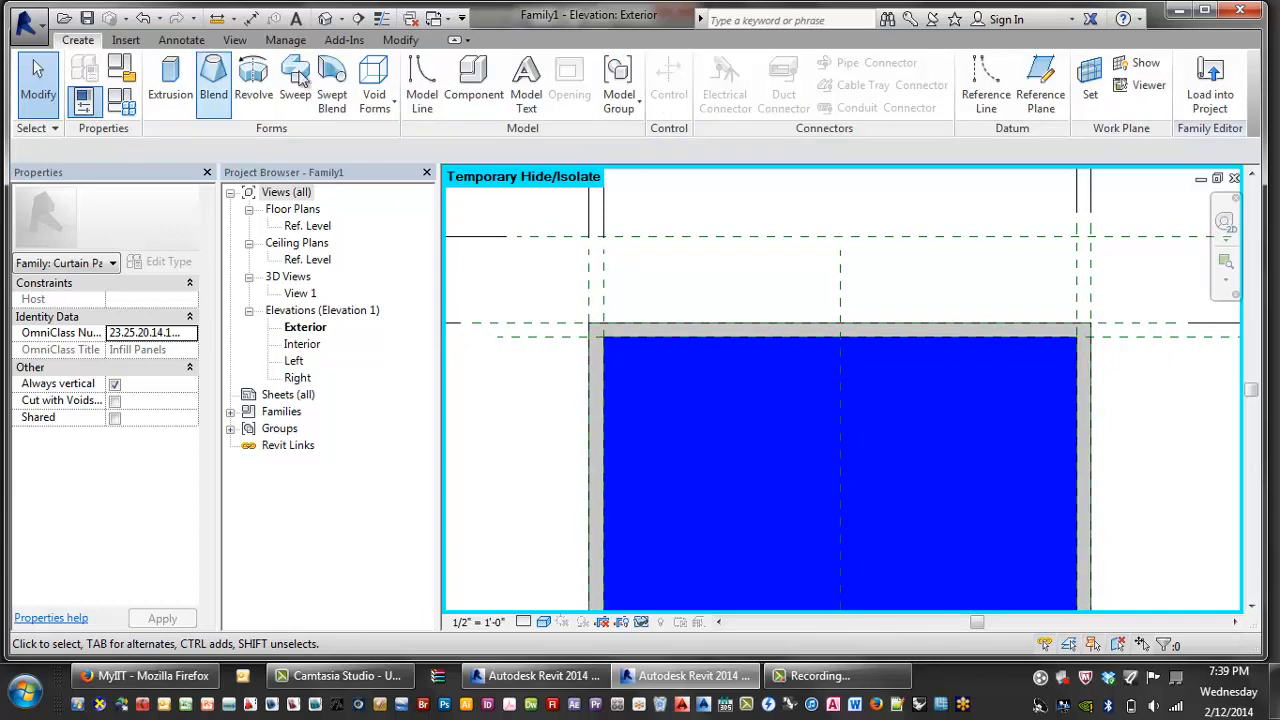
pyautogui.click(170, 85)
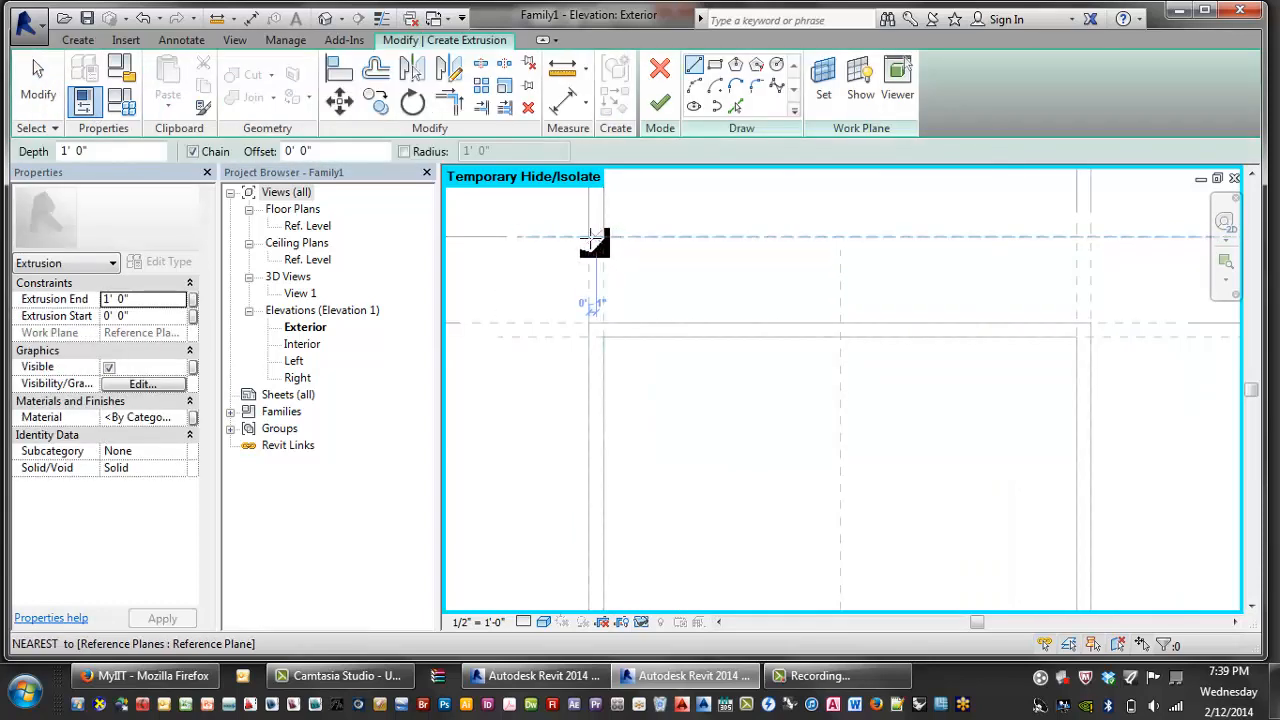
pyautogui.click(714, 65)
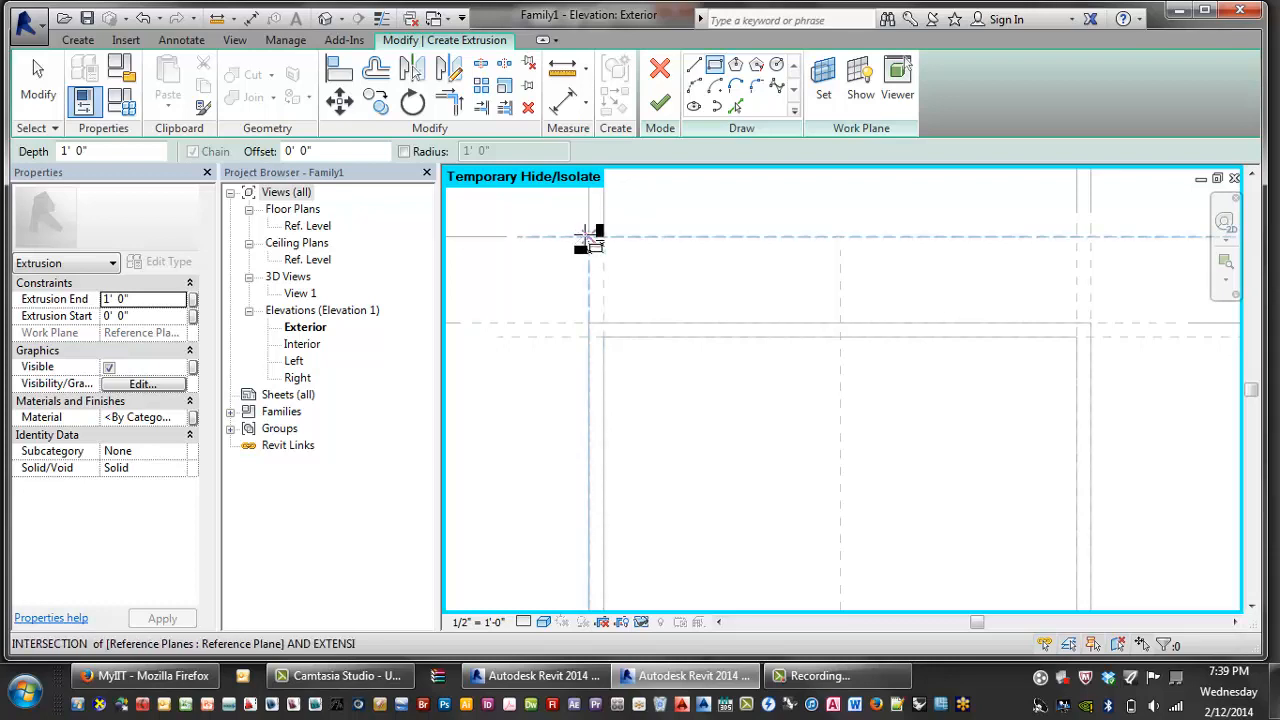
pyautogui.click(589, 237)
pyautogui.scroll(-1, 533, 258)
pyautogui.scroll(-1, 560, 258)
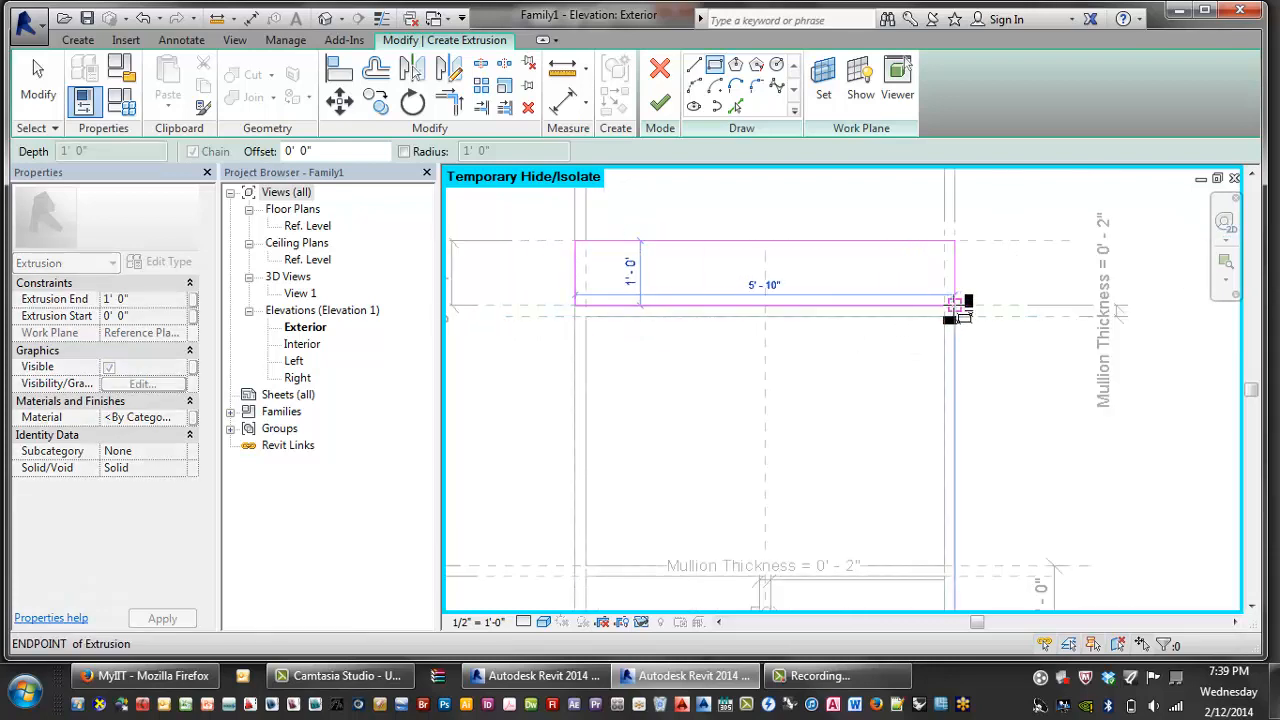
pyautogui.click(955, 305)
pyautogui.click(767, 222)
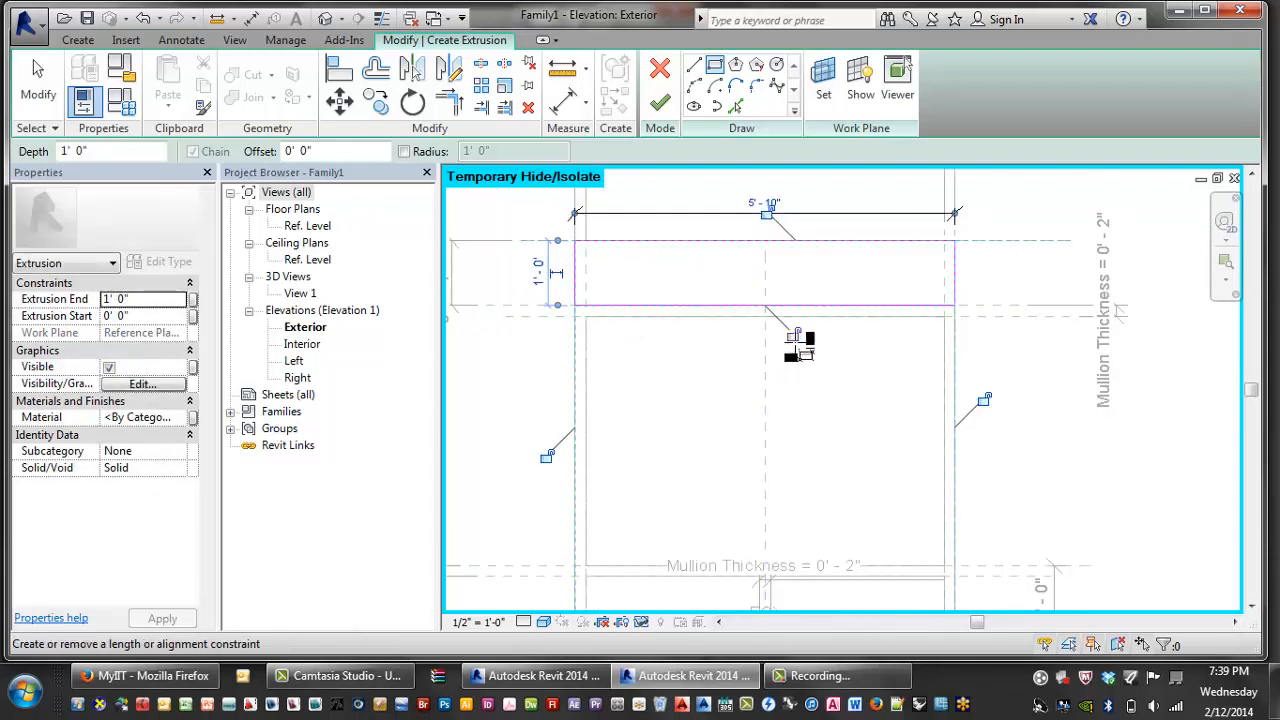
pyautogui.click(792, 336)
pyautogui.click(982, 400)
pyautogui.click(546, 456)
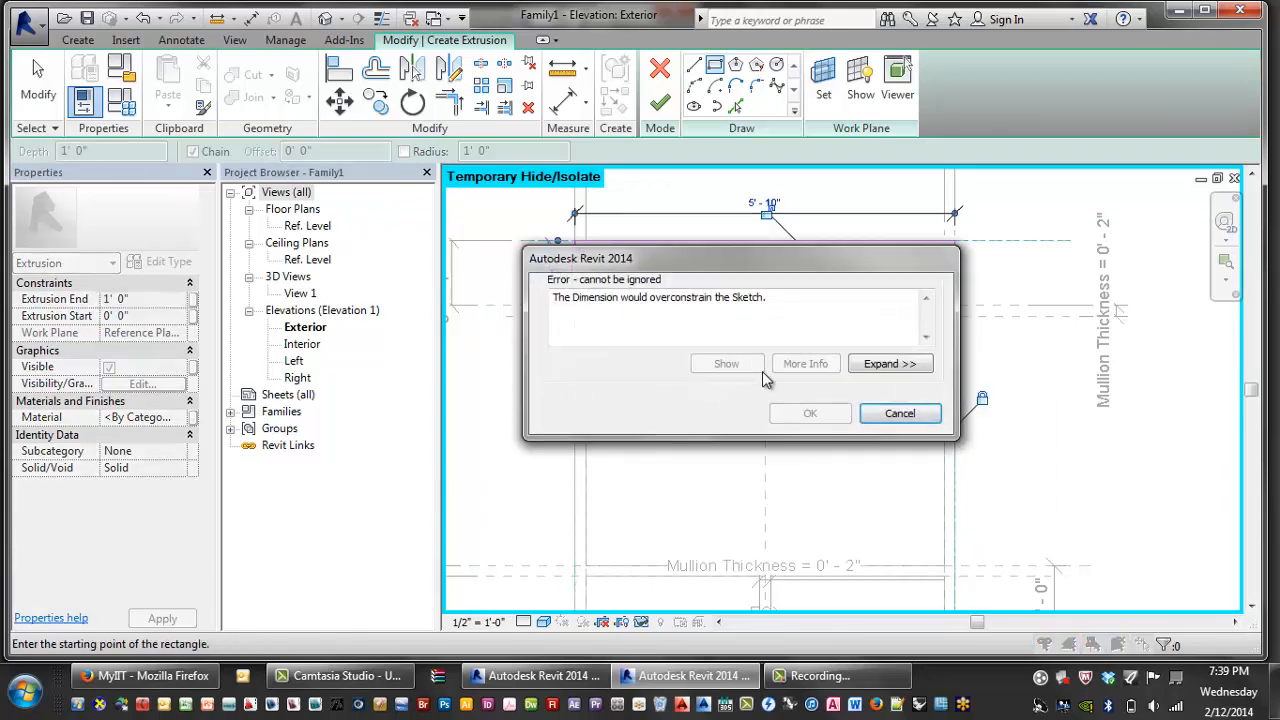
pyautogui.press('Escape')
pyautogui.scroll(1, 600, 320)
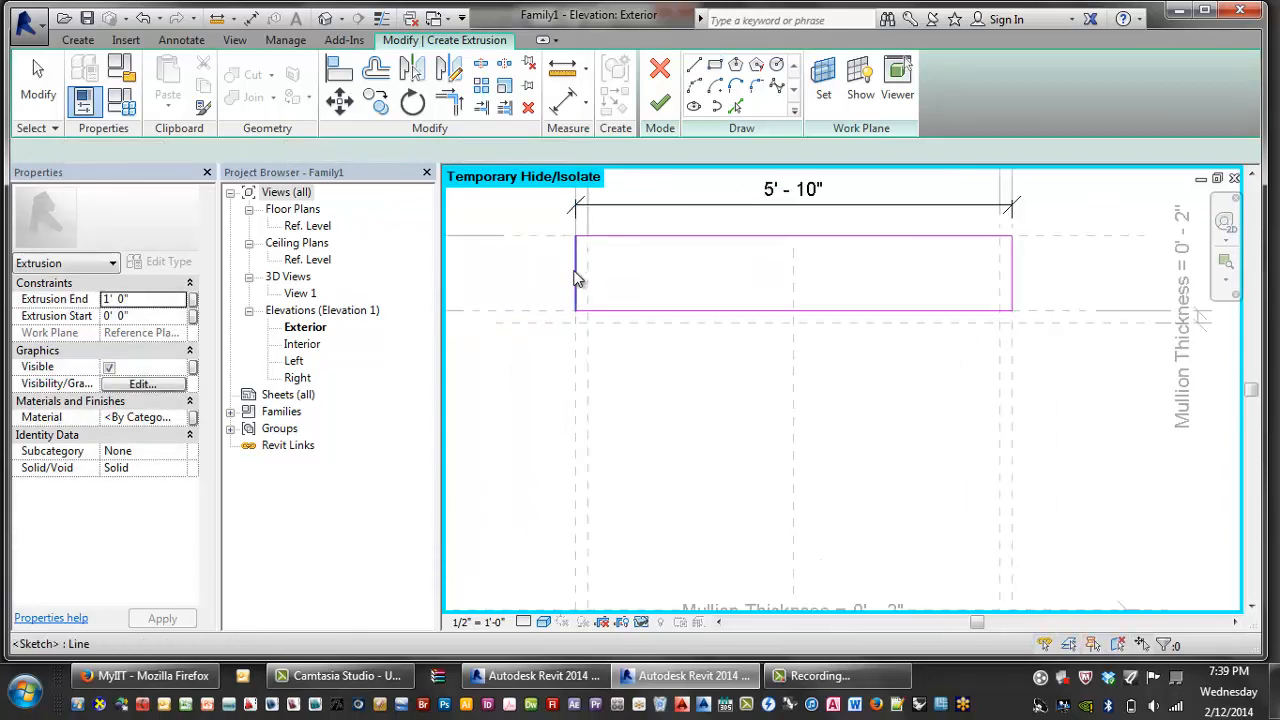
pyautogui.press('Escape')
# - Shift the left sketch edge 1'-0" right, then align it back to its reference plane with AL
pyautogui.click(576, 280)
pyautogui.moveTo(576, 280); pyautogui.dragTo(653, 282)
pyautogui.press('a')
pyautogui.press('l')
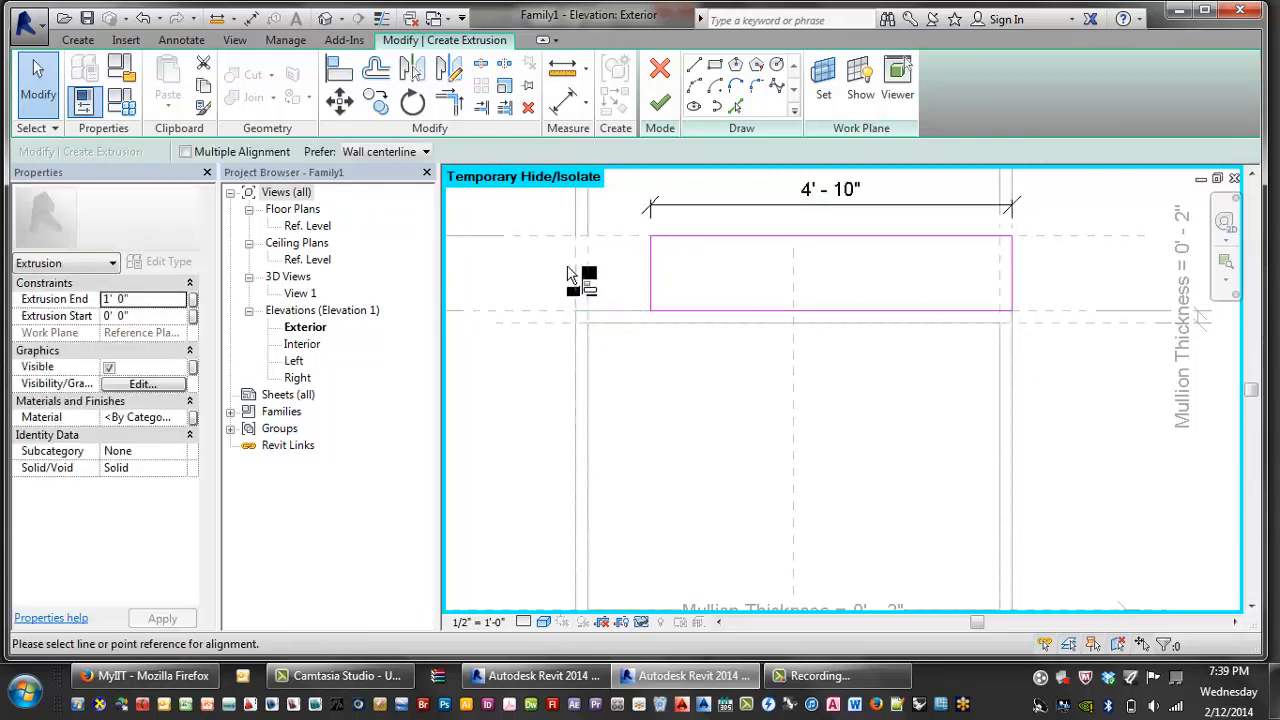
pyautogui.click(578, 277)
pyautogui.click(653, 277)
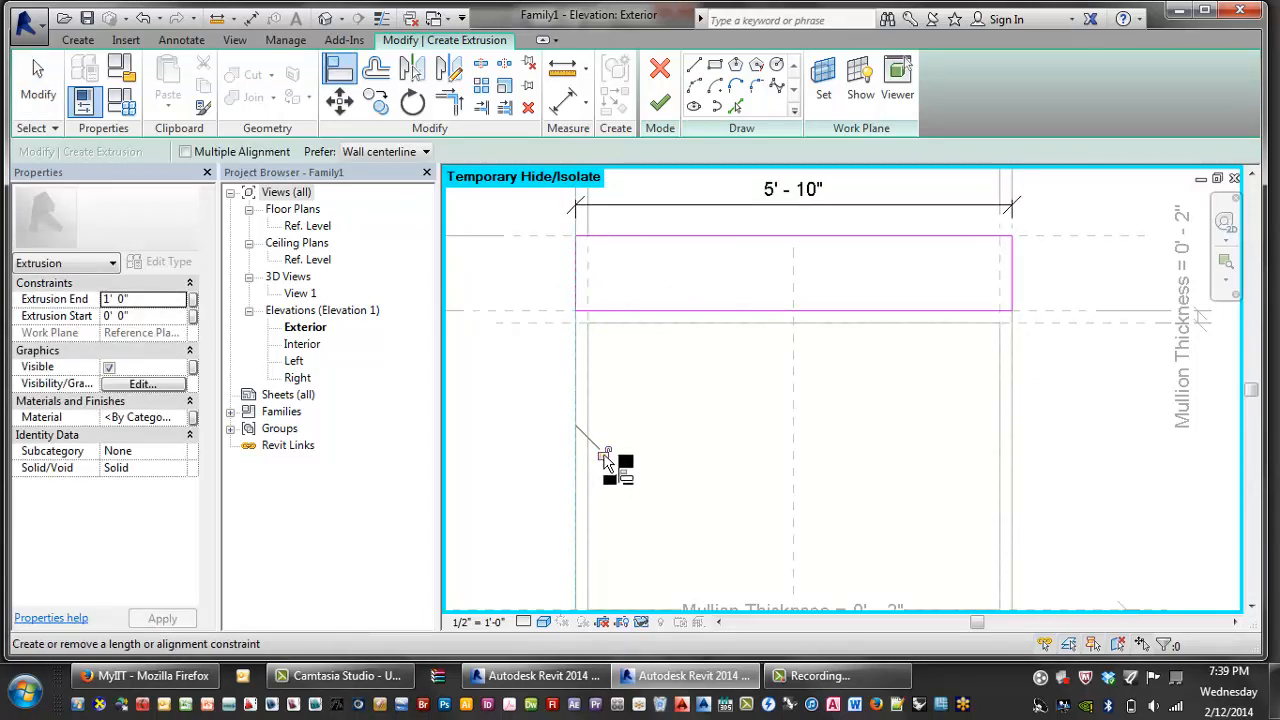
pyautogui.click(604, 453)
pyautogui.click(897, 414)
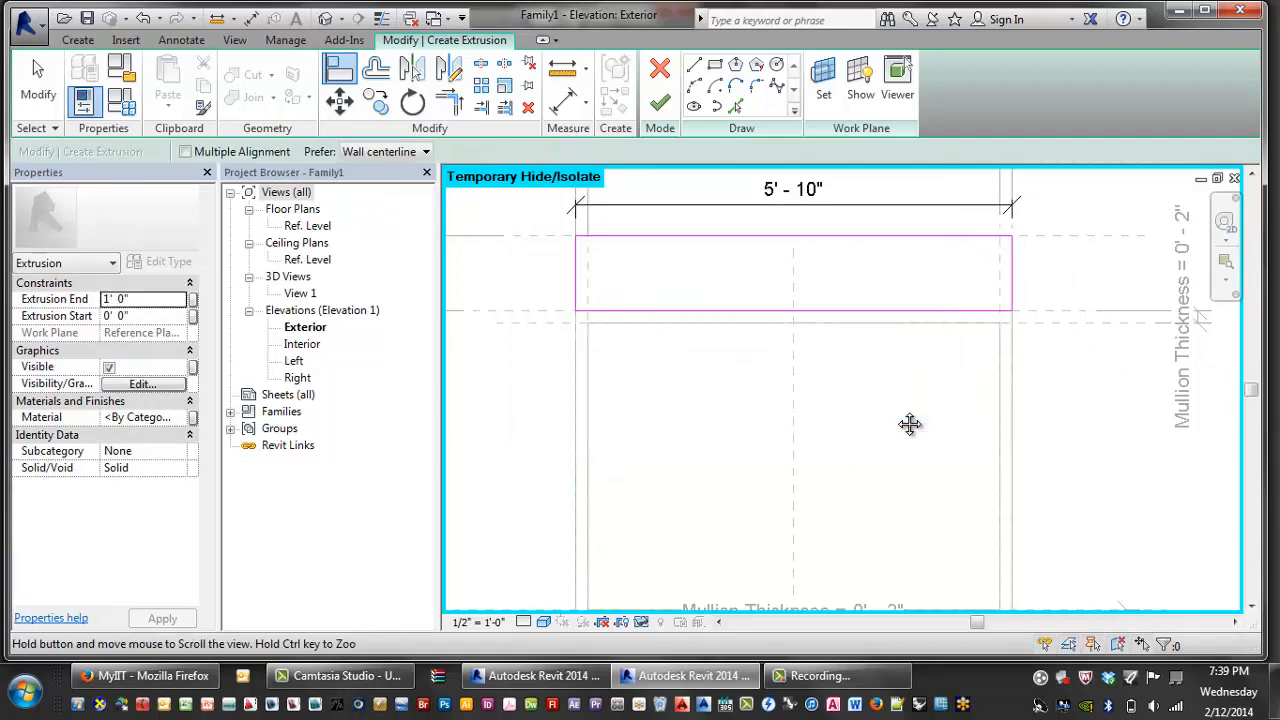
pyautogui.scroll(-2, 908, 423)
pyautogui.press('Escape')
pyautogui.scroll(2, 760, 325)
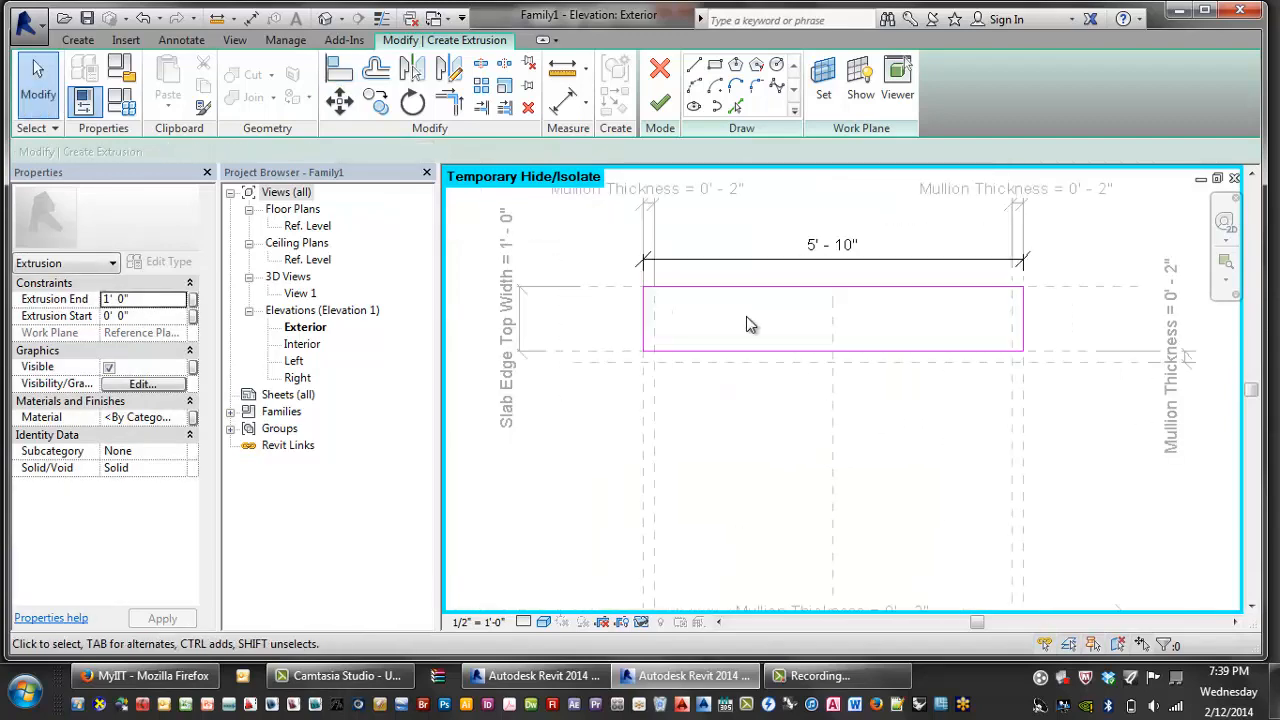
pyautogui.moveTo(759, 323); pyautogui.dragTo(759, 328, button='middle')
pyautogui.moveTo(870, 331); pyautogui.dragTo(830, 338, button='middle')
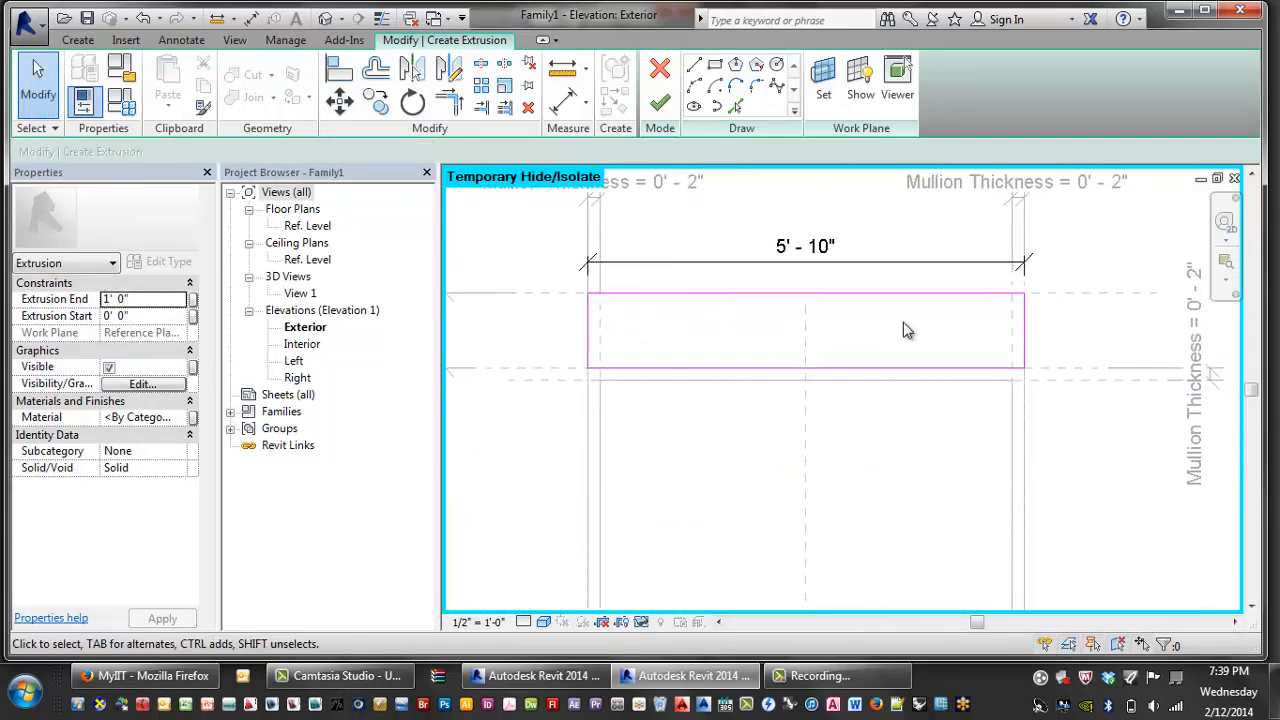
# - Finish the top extrusion sketch and switch the family to type A
pyautogui.click(659, 103)
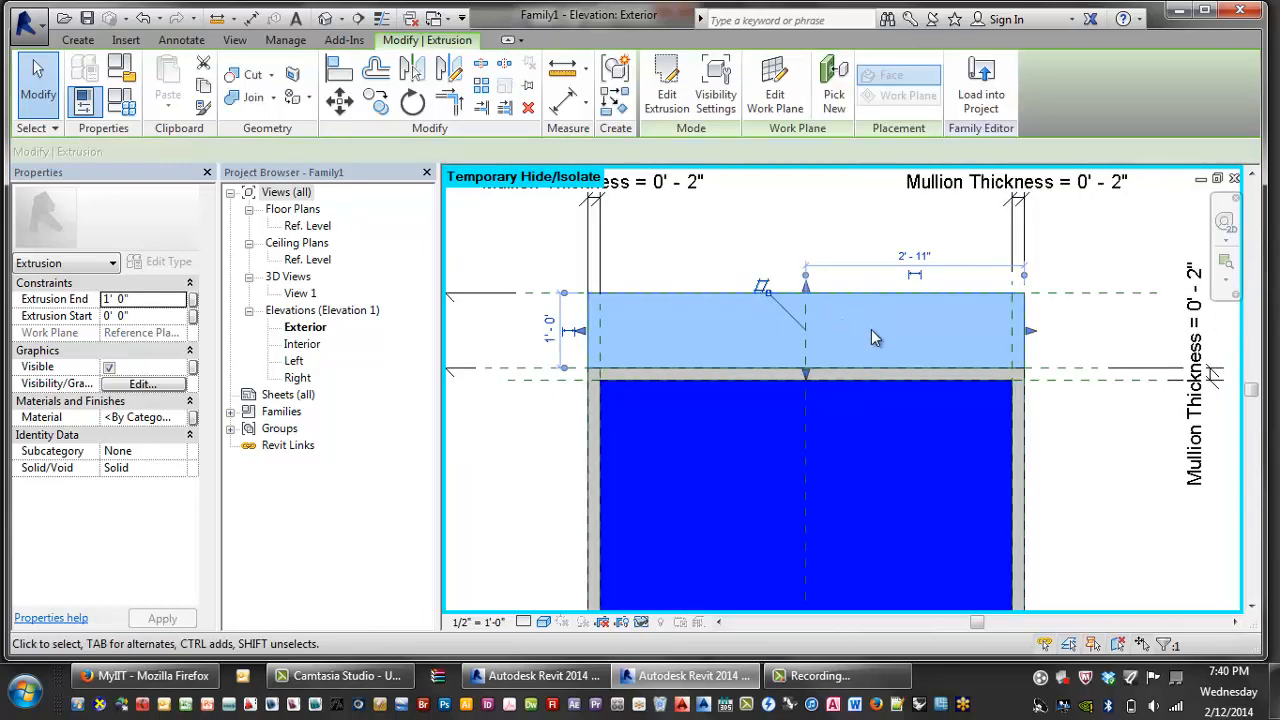
pyautogui.press('Escape')
pyautogui.click(668, 308)
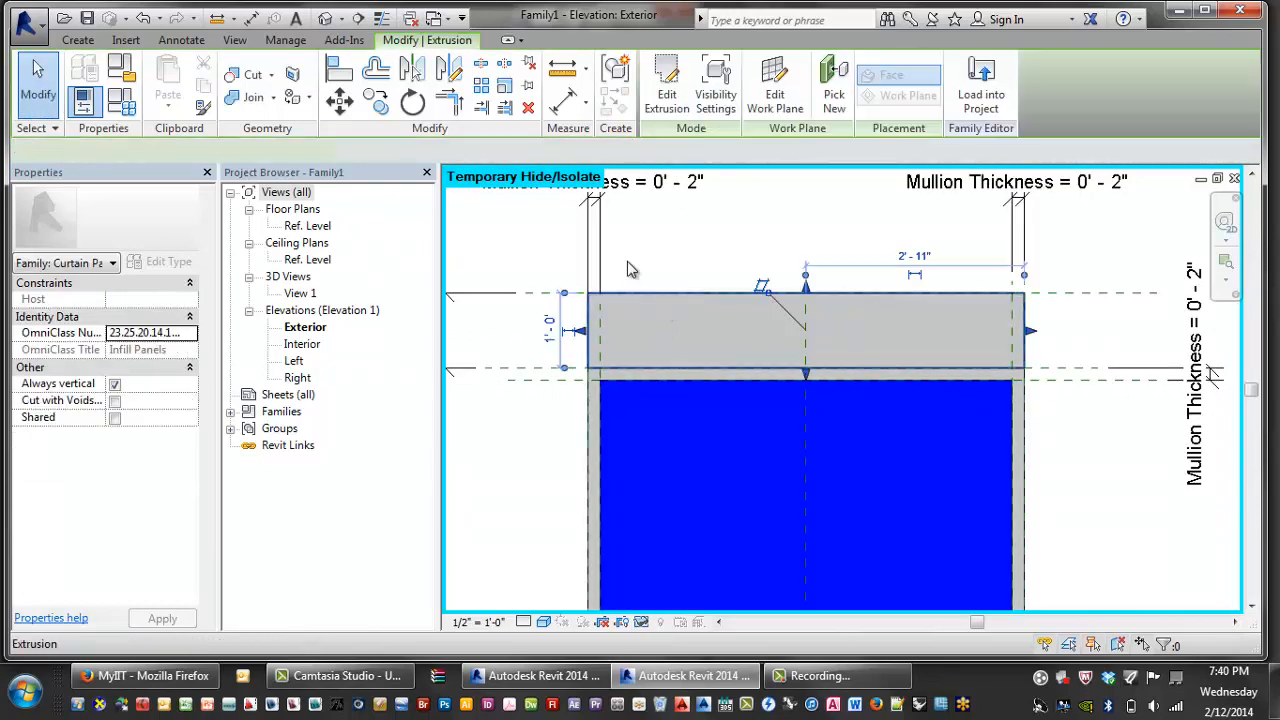
pyautogui.click(121, 102)
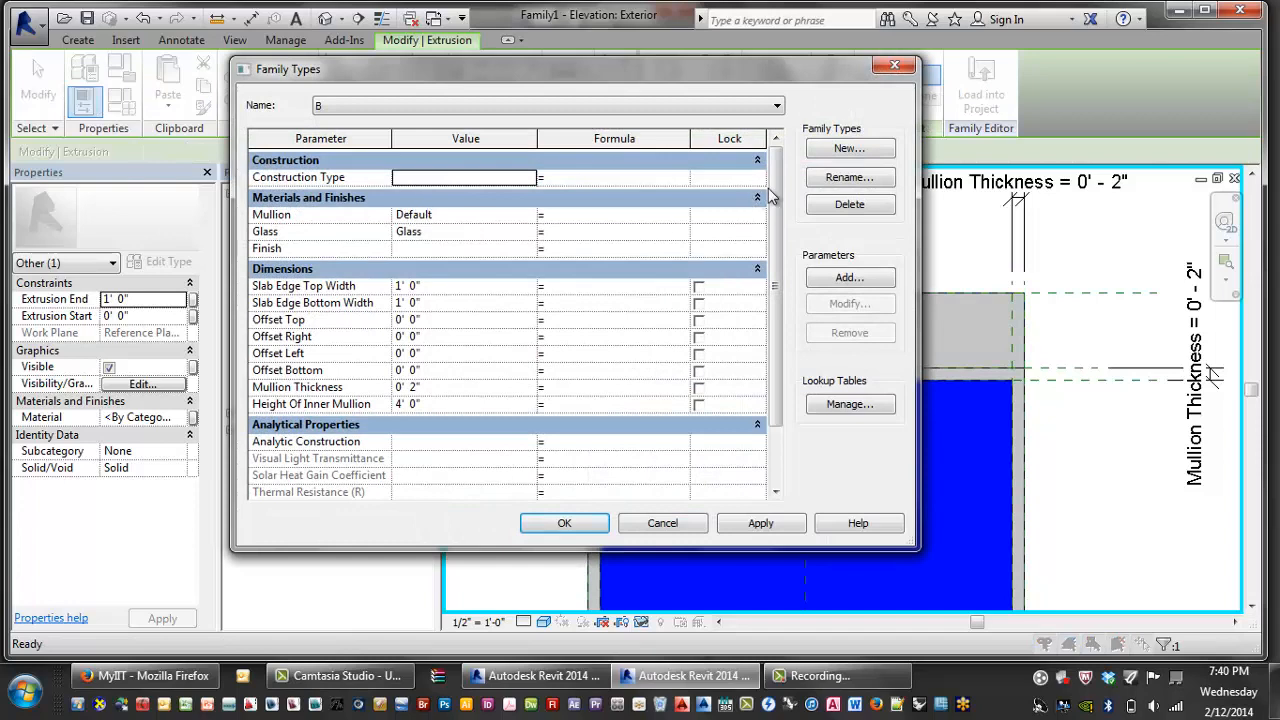
pyautogui.click(410, 104)
pyautogui.click(410, 121)
pyautogui.click(760, 523)
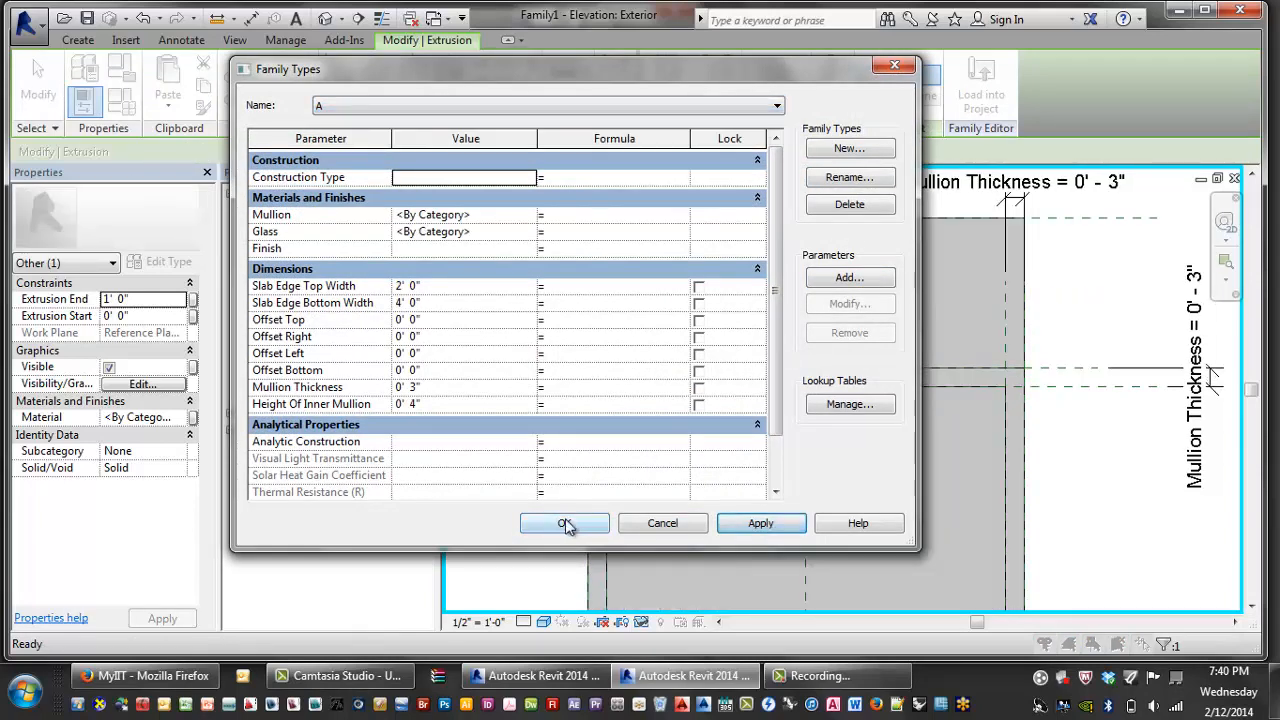
pyautogui.click(565, 524)
pyautogui.click(569, 479)
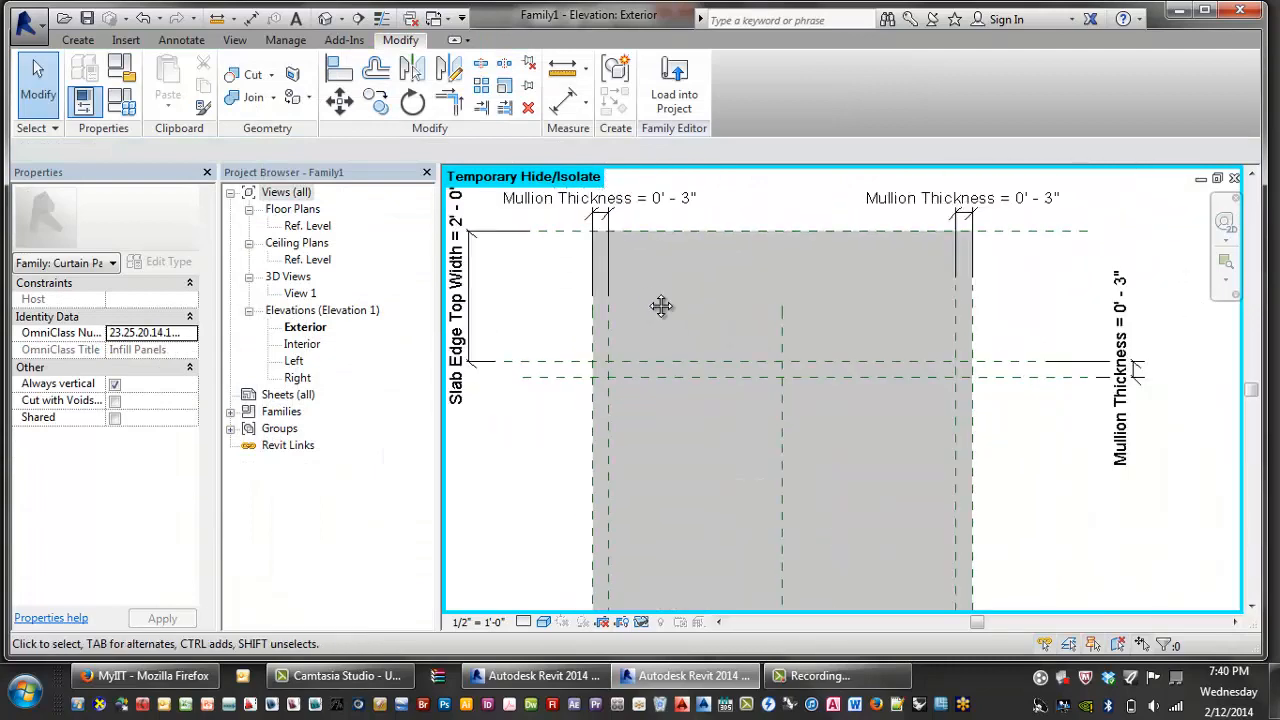
# - Set type A's Offset Right to 0' 2" and apply it to the model
pyautogui.scroll(-3, 1034, 446)
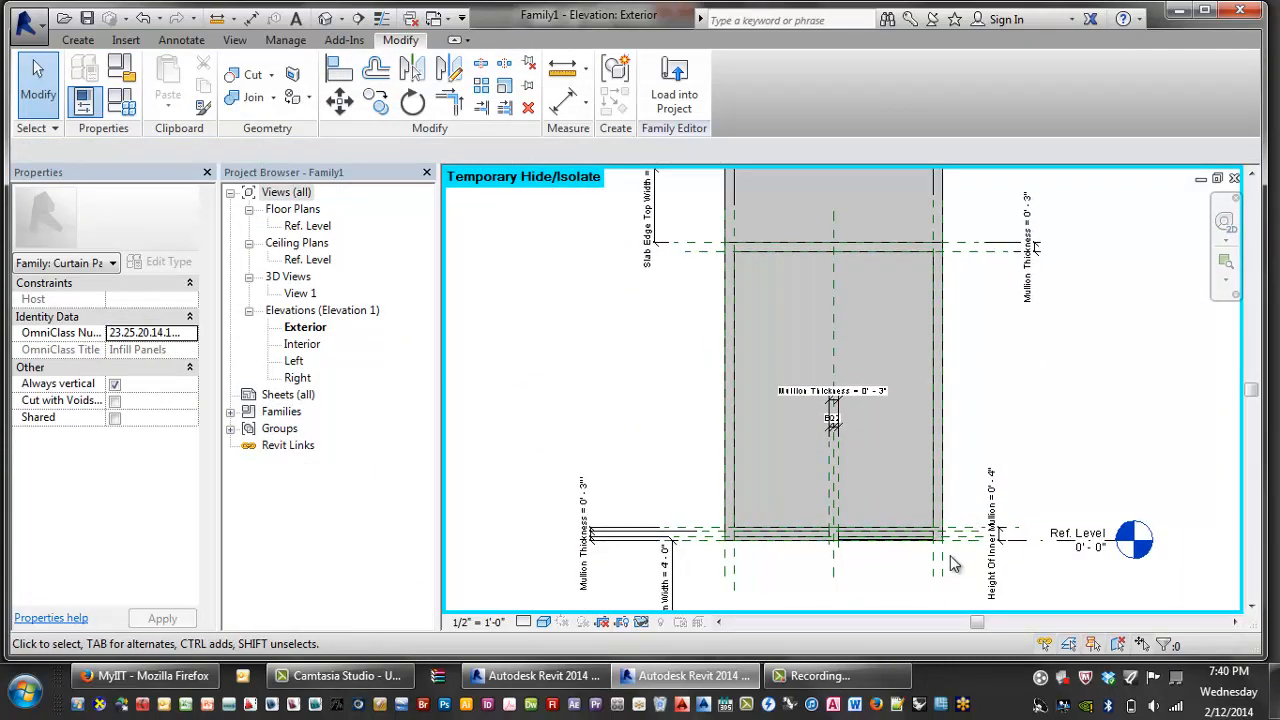
pyautogui.click(945, 563)
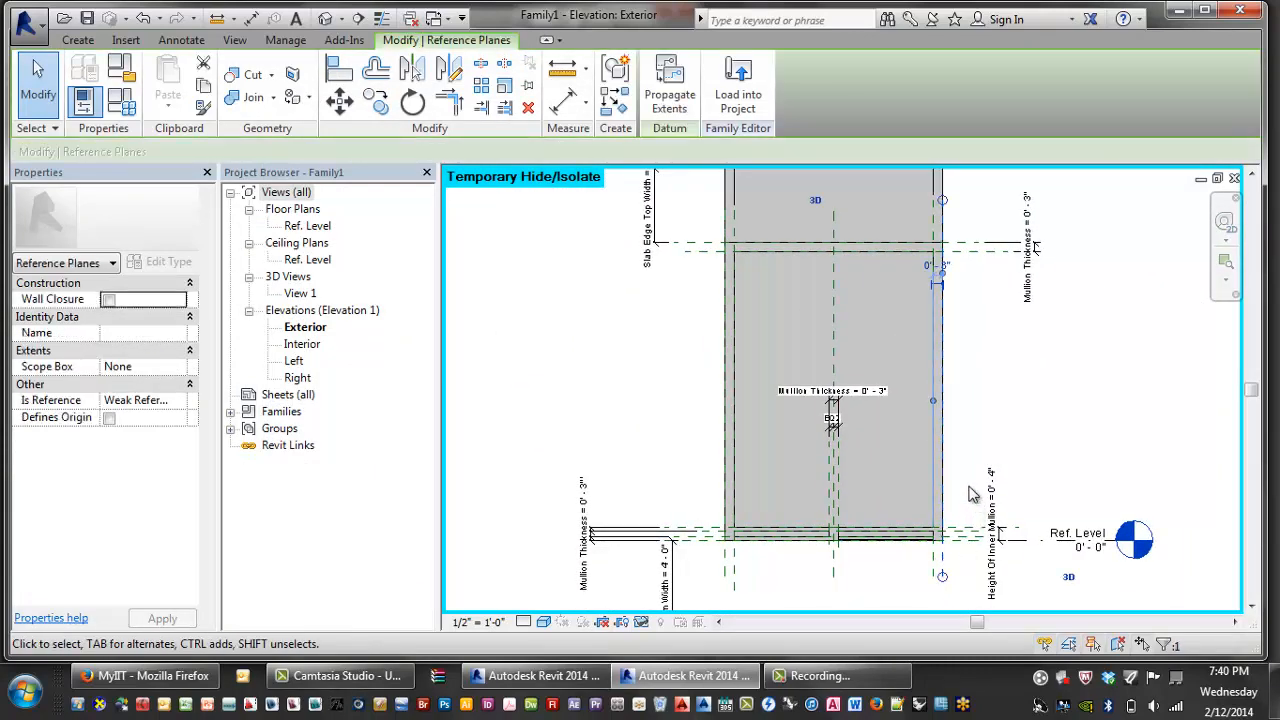
pyautogui.click(121, 101)
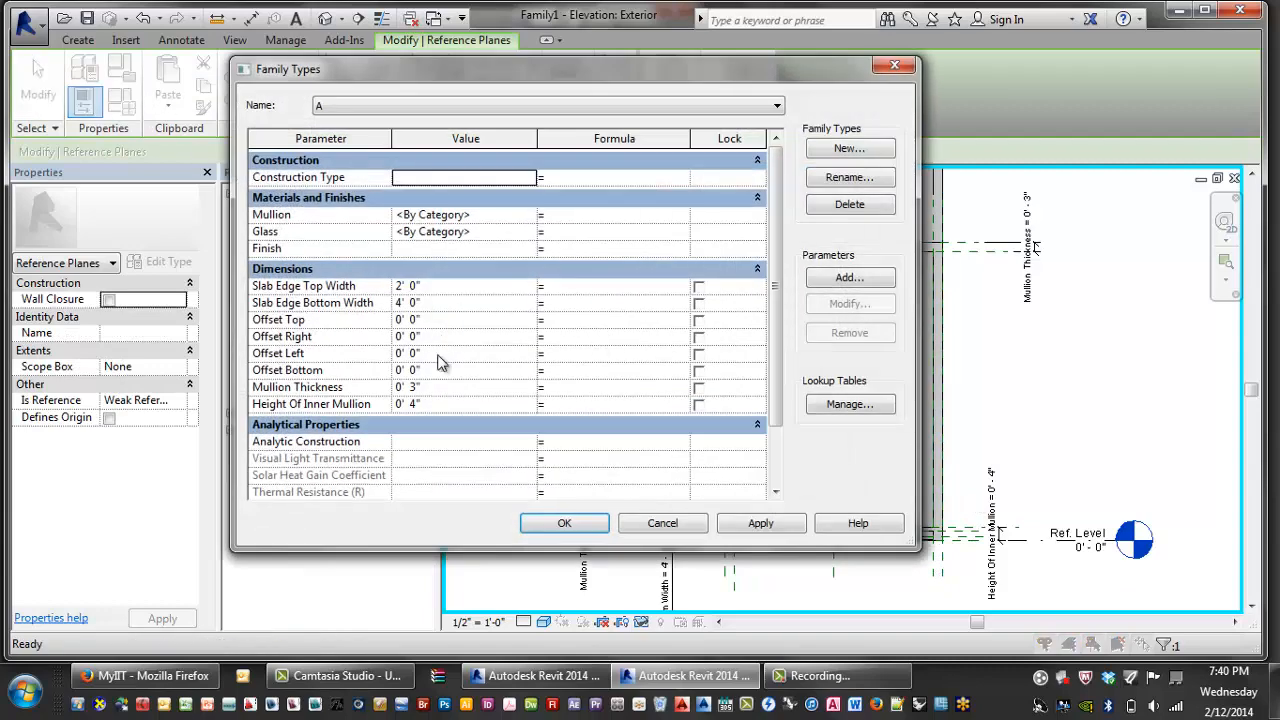
pyautogui.click(420, 339)
pyautogui.click(310, 341)
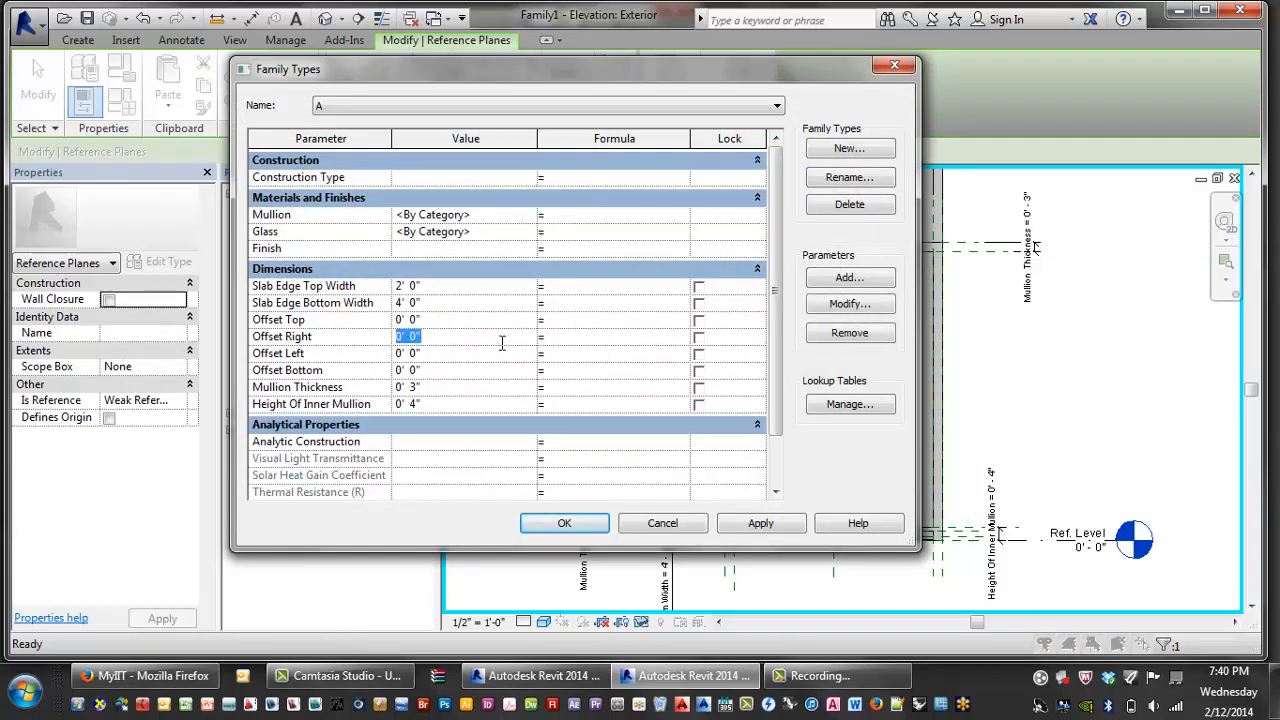
pyautogui.press('Tab')
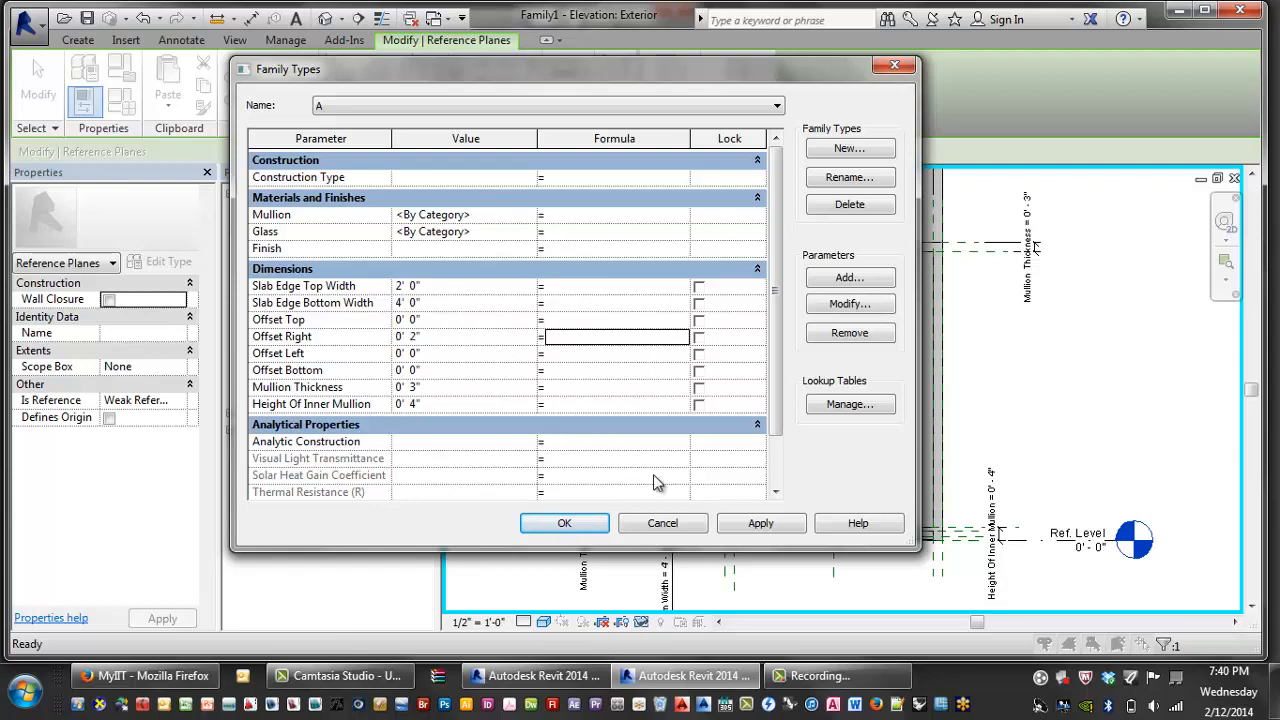
pyautogui.click(764, 524)
pyautogui.click(540, 524)
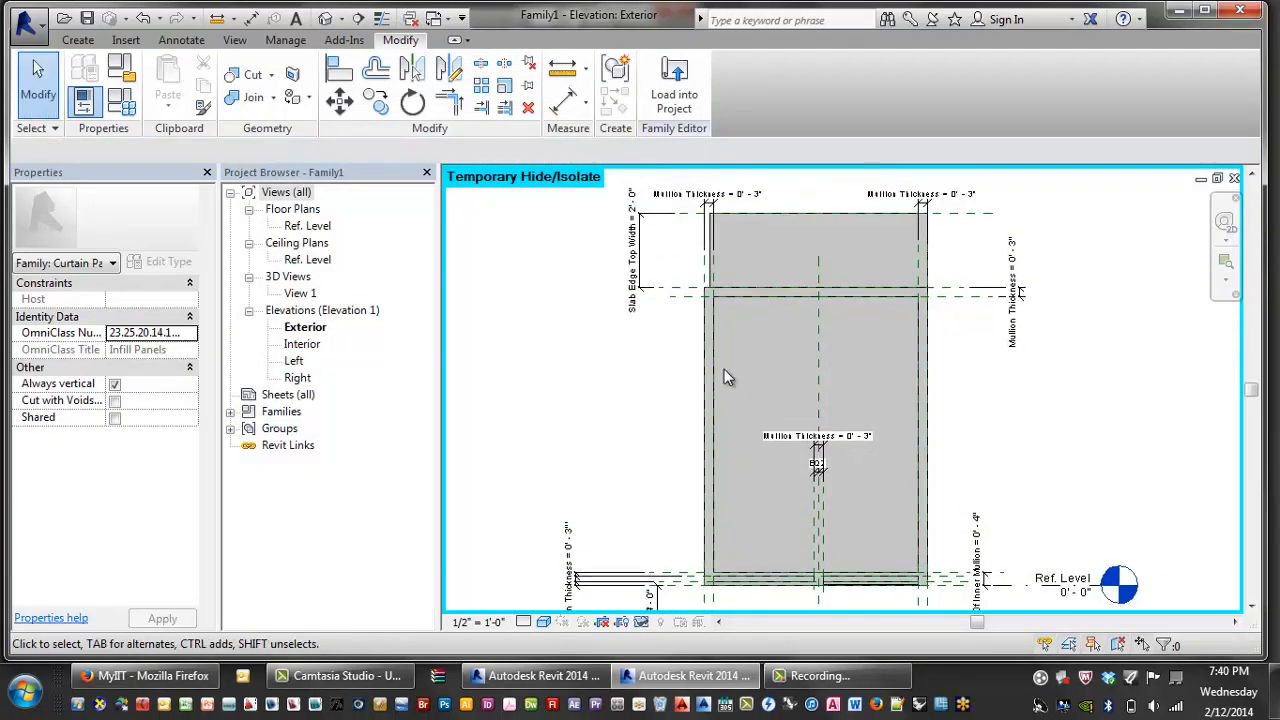
pyautogui.scroll(3, 697, 362)
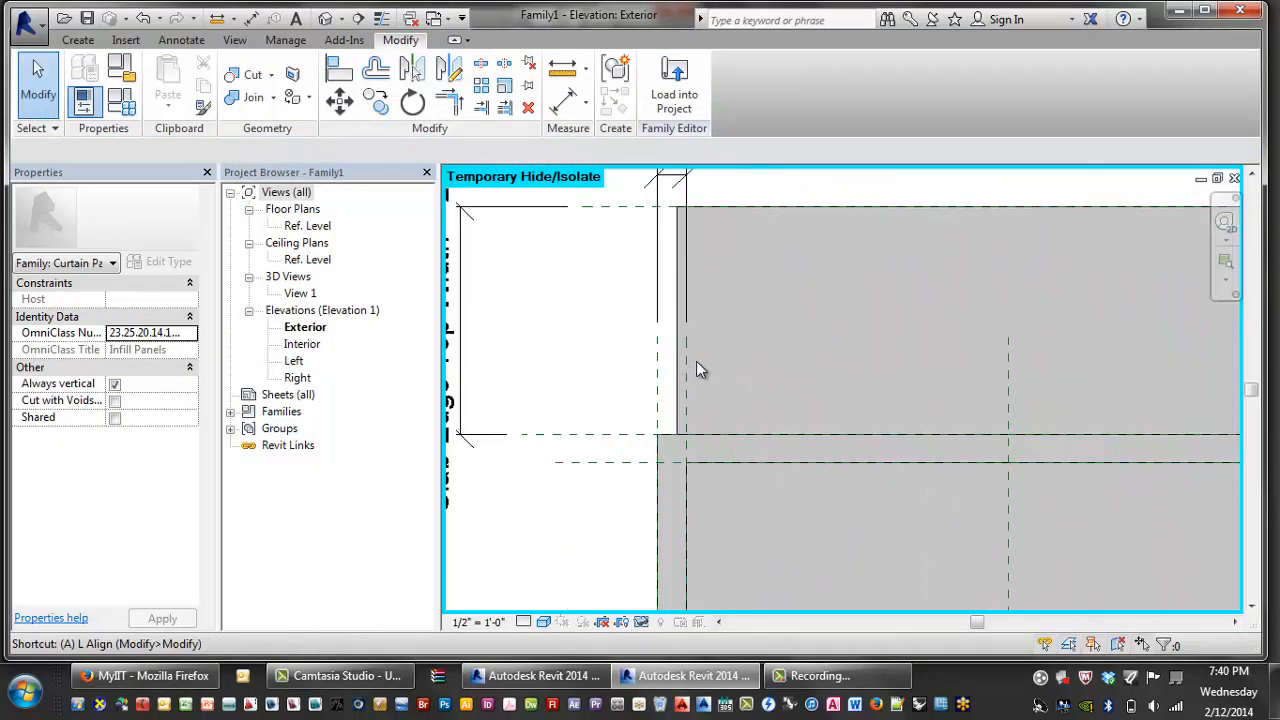
# - Align the panel edge to its reference plane with AL
pyautogui.press('a')
pyautogui.press('l')
pyautogui.click(656, 358)
pyautogui.click(679, 332)
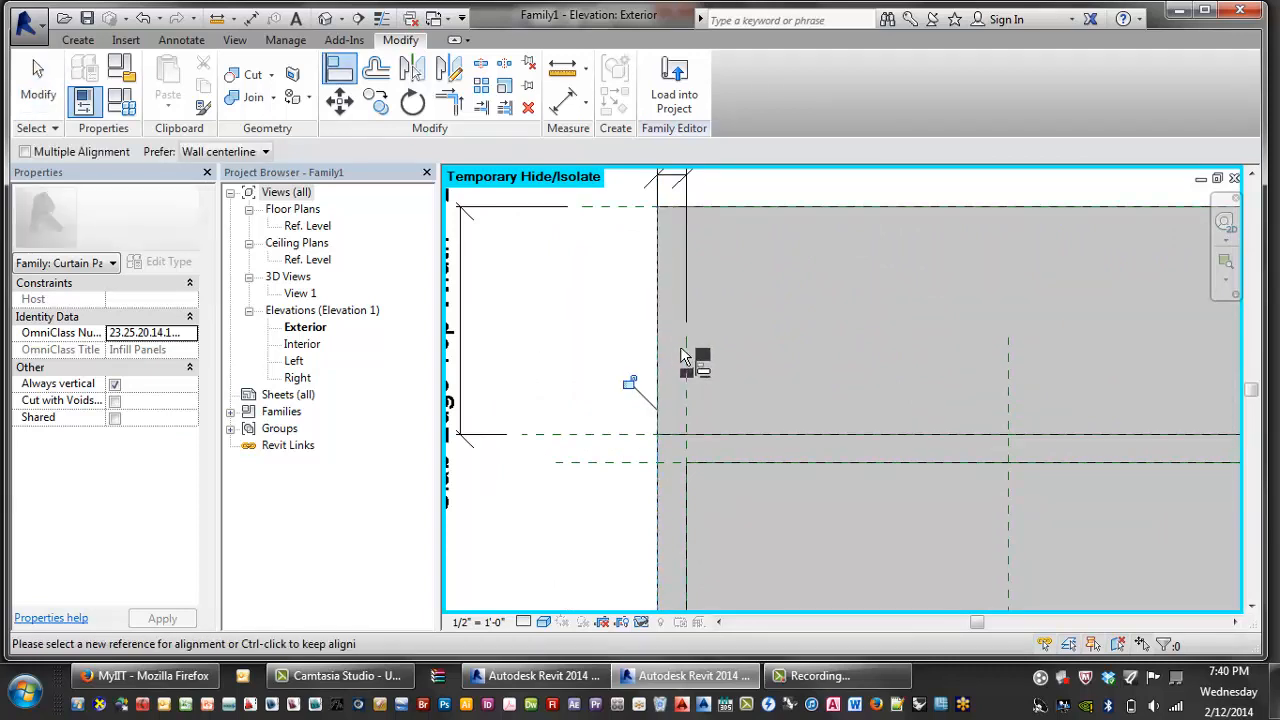
pyautogui.scroll(-5, 693, 380)
pyautogui.press('Escape')
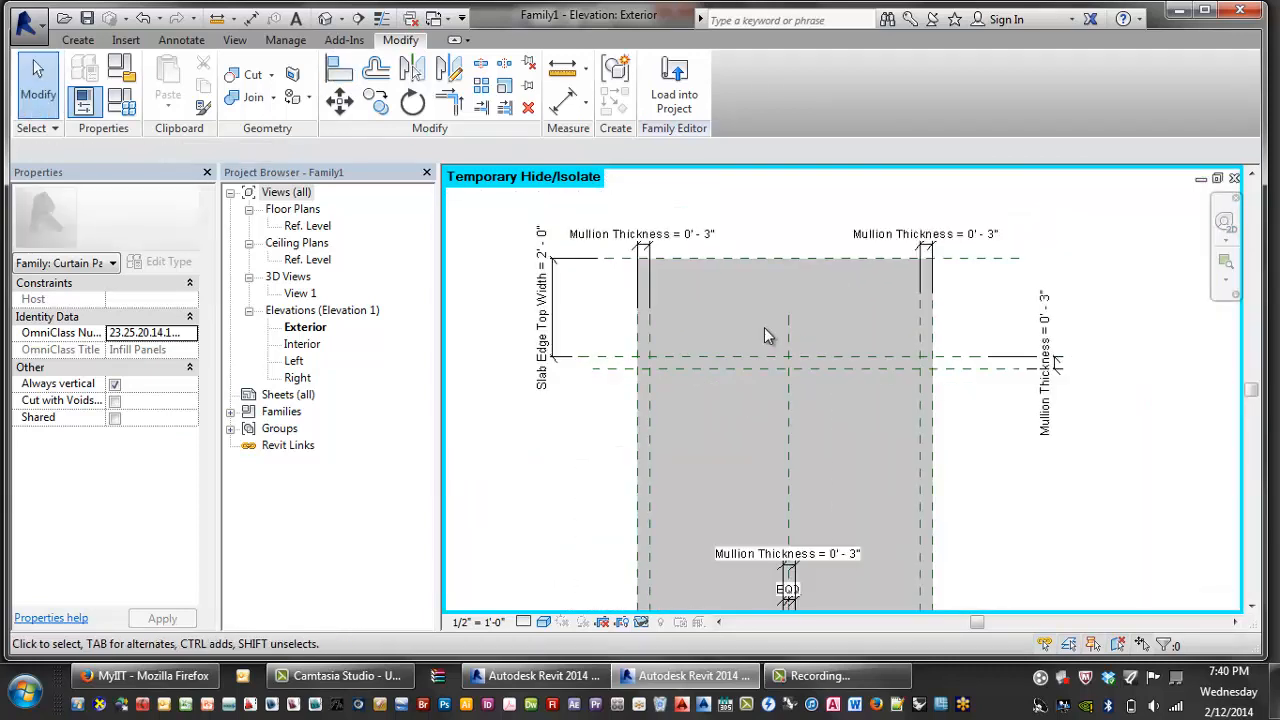
pyautogui.scroll(-1, 784, 275)
# - Reopen the top slab-edge extrusion's sketch, then finish it without changes
pyautogui.click(784, 290)
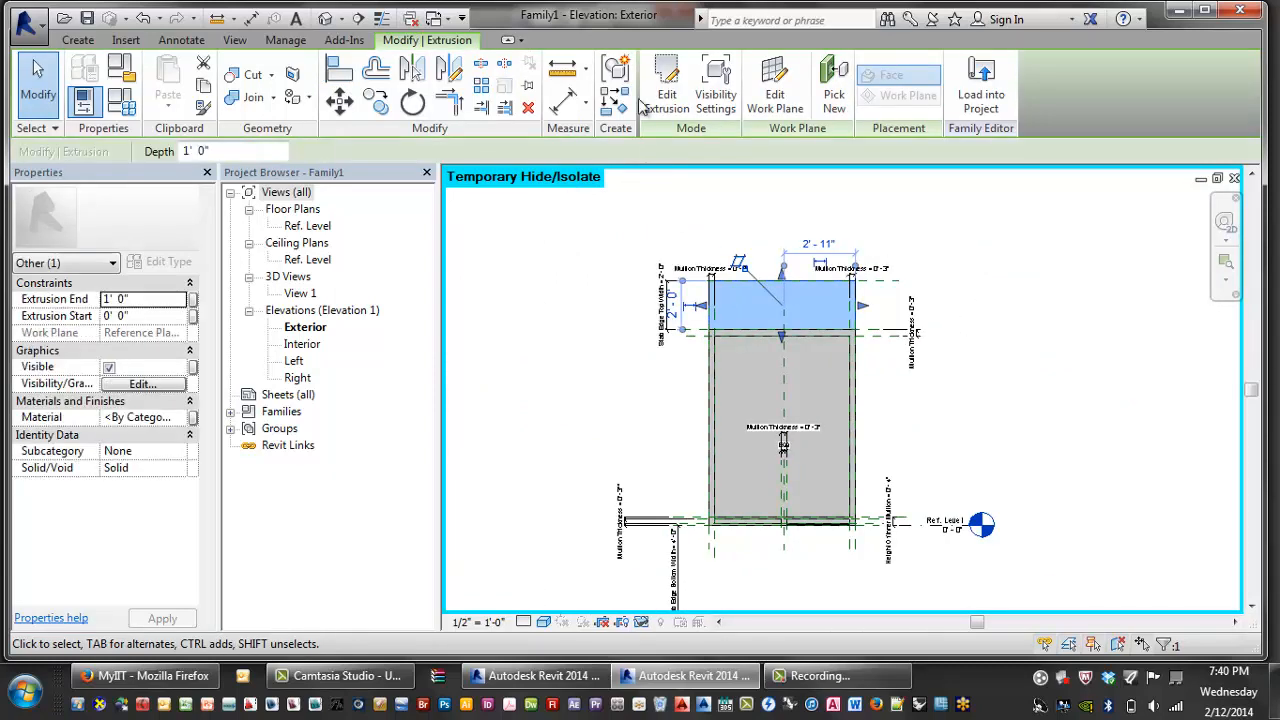
pyautogui.click(665, 85)
pyautogui.moveTo(938, 422); pyautogui.dragTo(958, 388, button='middle')
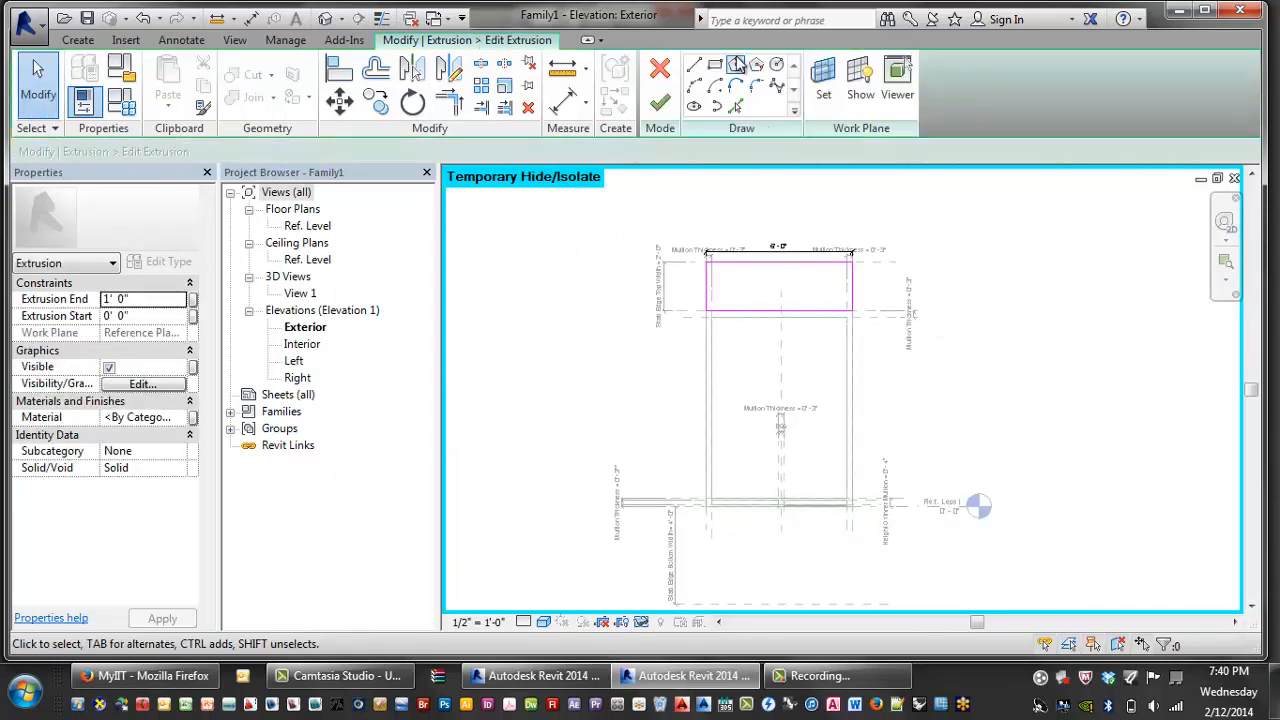
pyautogui.click(715, 65)
pyautogui.scroll(5, 749, 537)
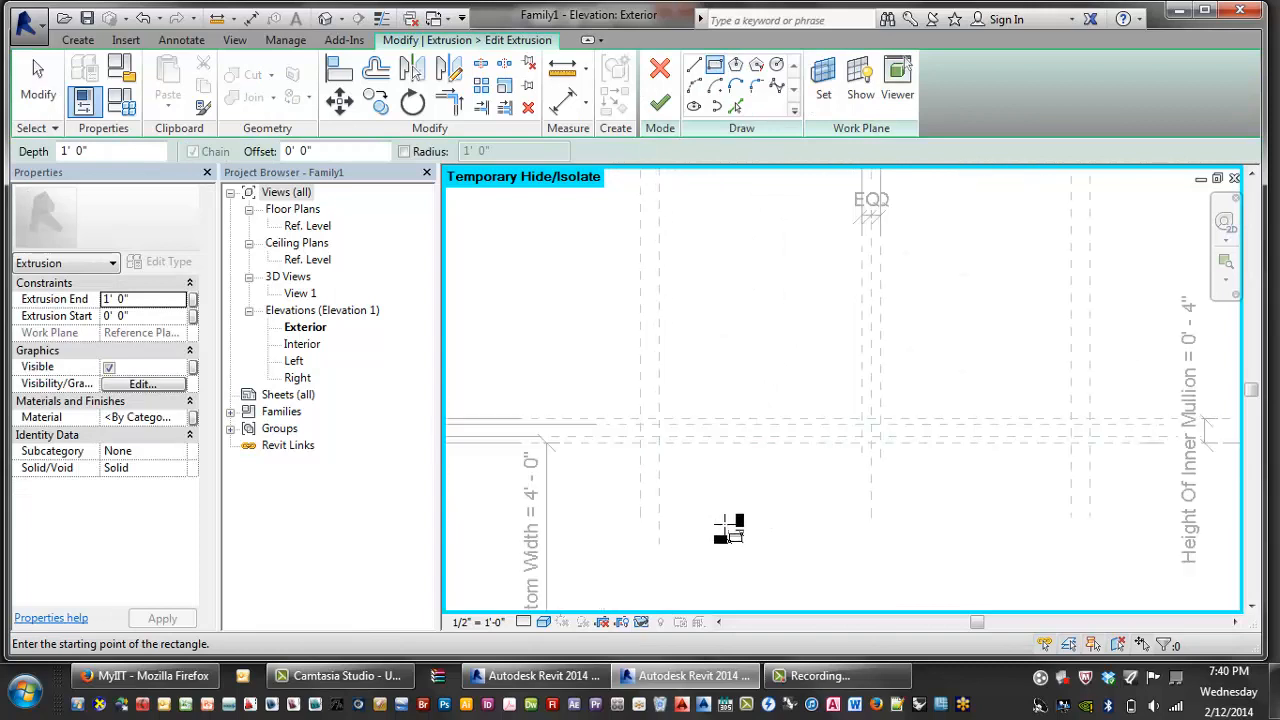
pyautogui.press('Escape')
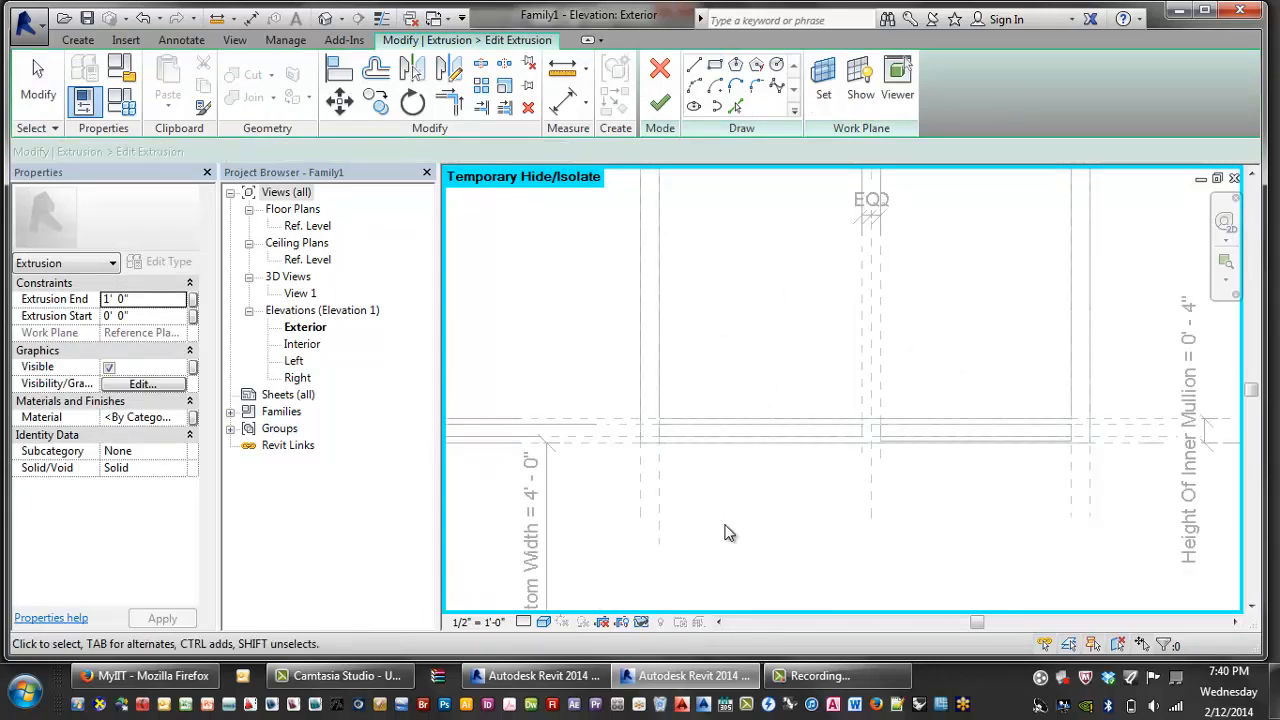
pyautogui.scroll(-5, 726, 514)
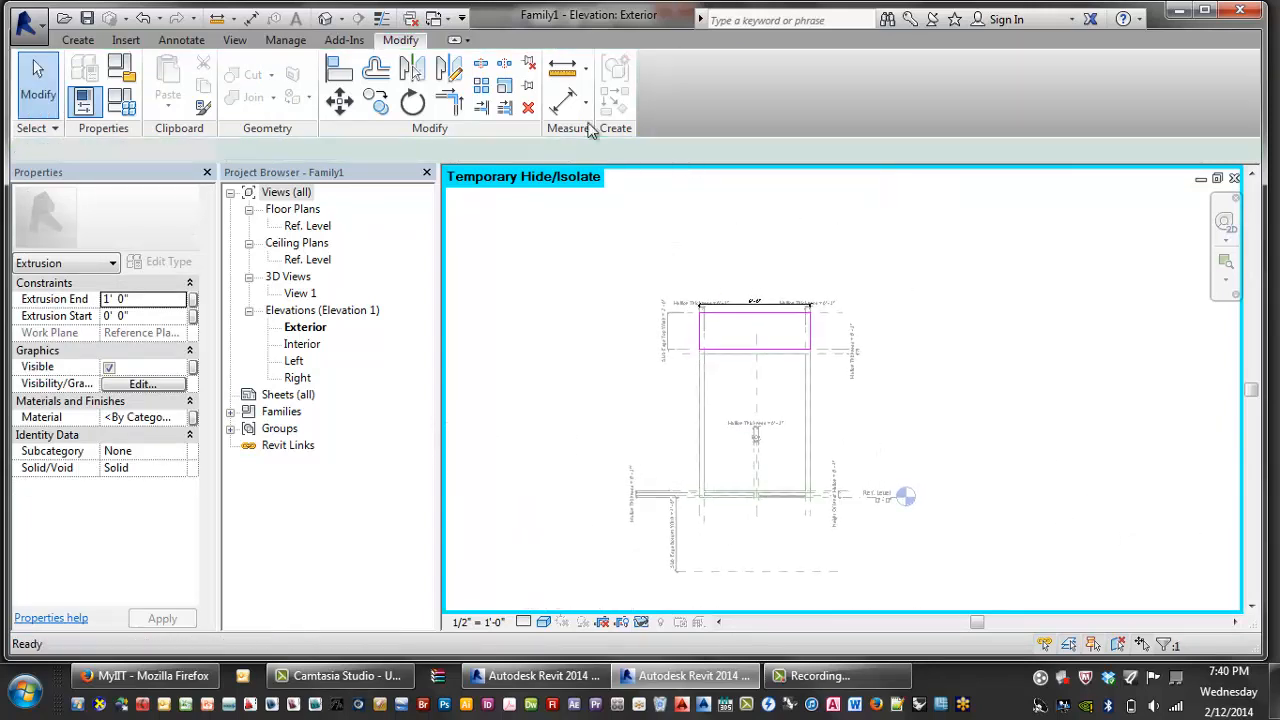
pyautogui.click(659, 103)
# - Set Height Of Inner Mullion to 2' 0", then switch to type B and close Family Types
pyautogui.click(121, 98)
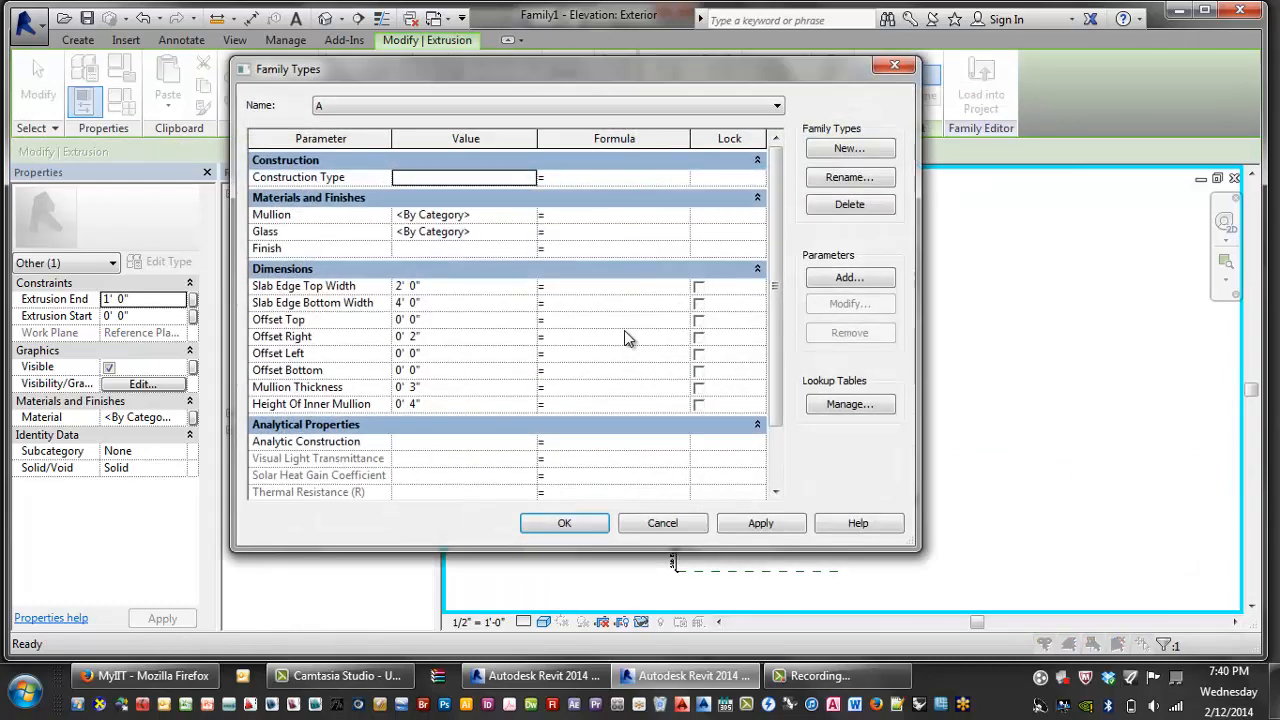
pyautogui.click(430, 404)
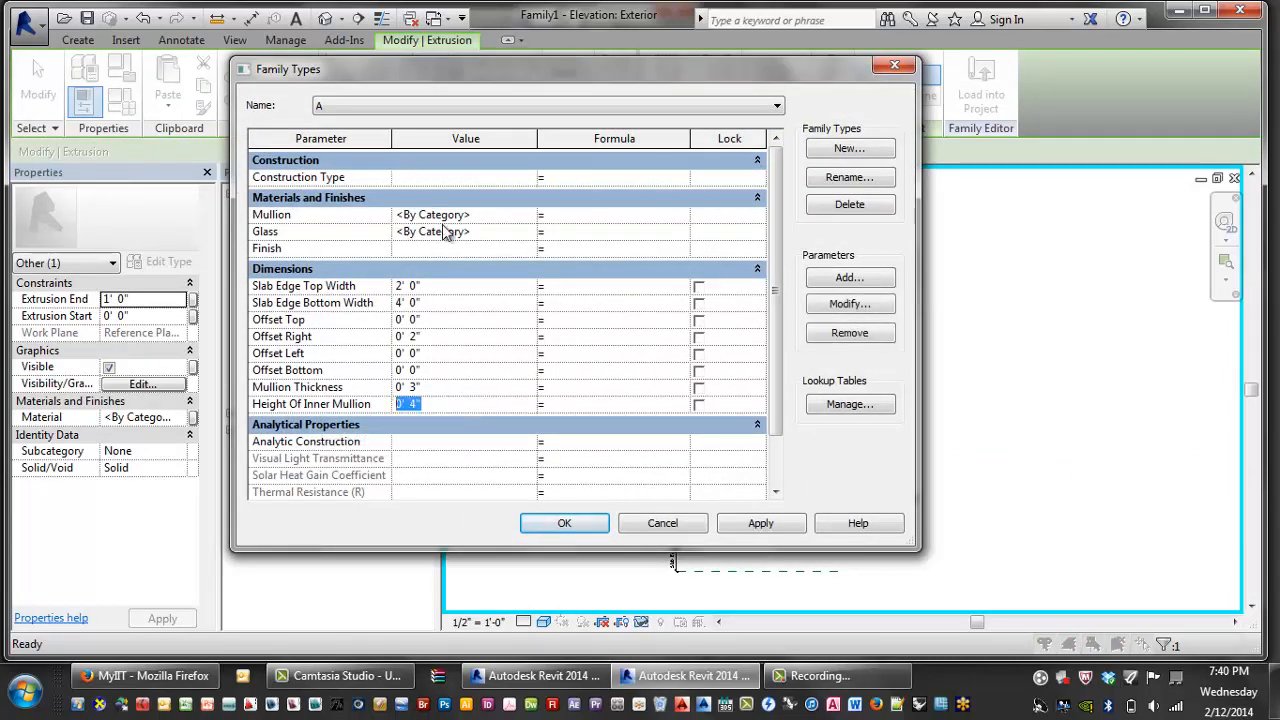
pyautogui.write('2')
pyautogui.press('Tab')
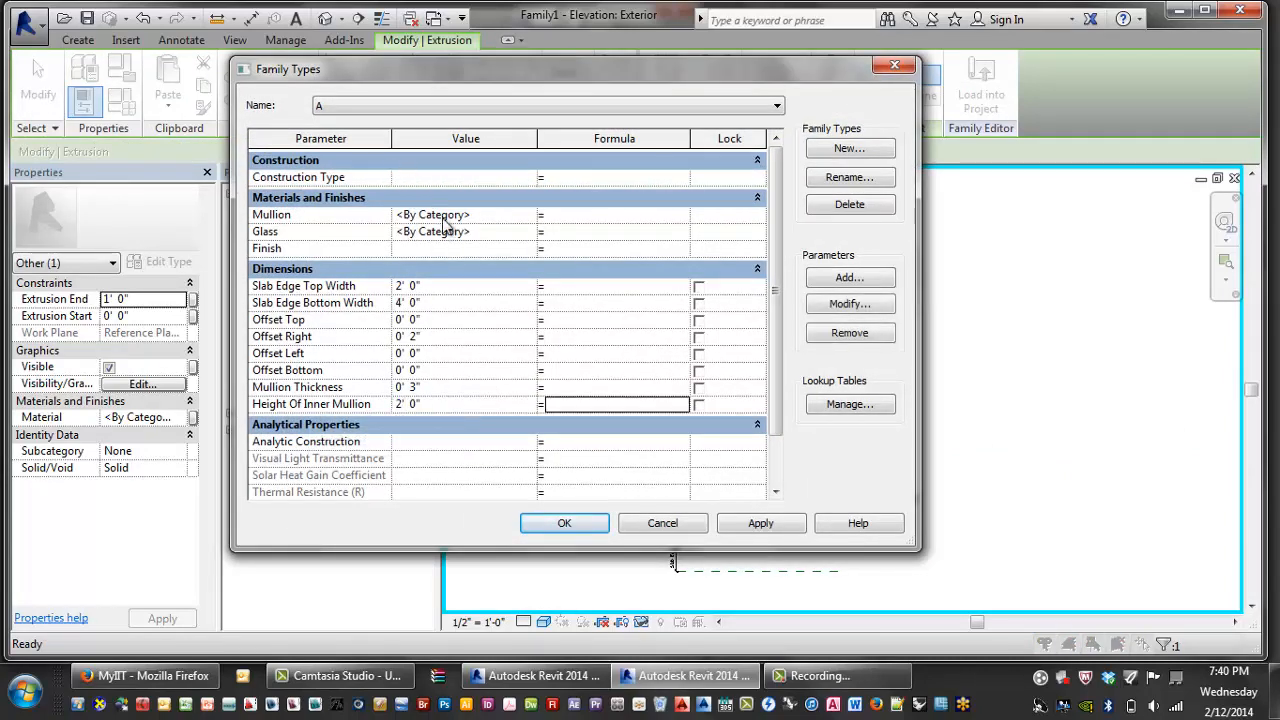
pyautogui.click(390, 106)
pyautogui.click(357, 136)
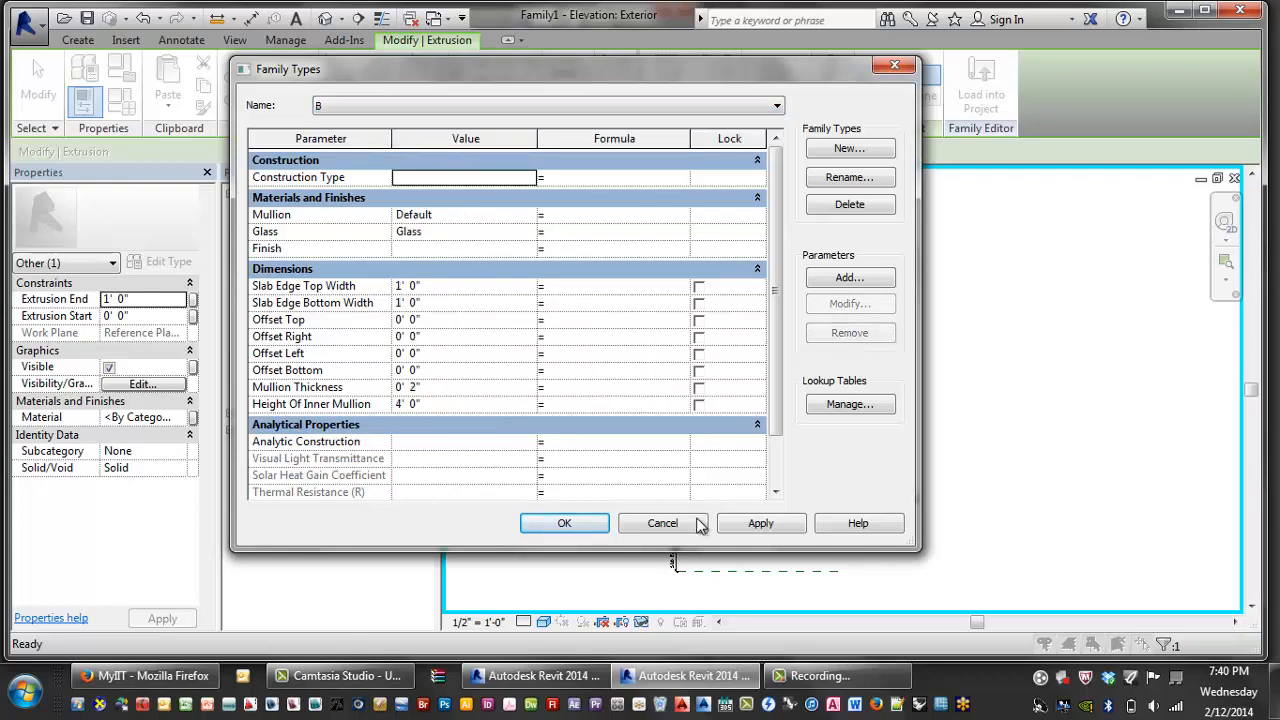
pyautogui.click(564, 523)
pyautogui.scroll(5, 830, 540)
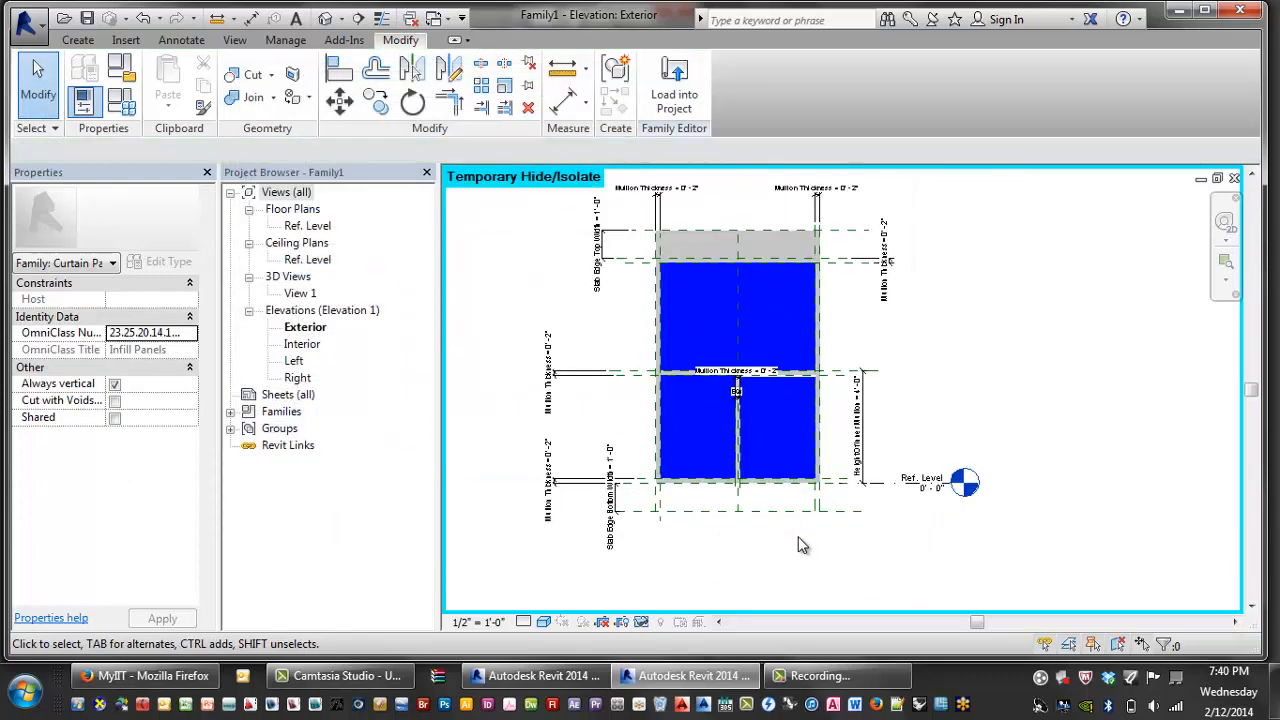
# - Edit the top extrusion and draw a second rectangle along the bottom between the reference planes
pyautogui.click(677, 195)
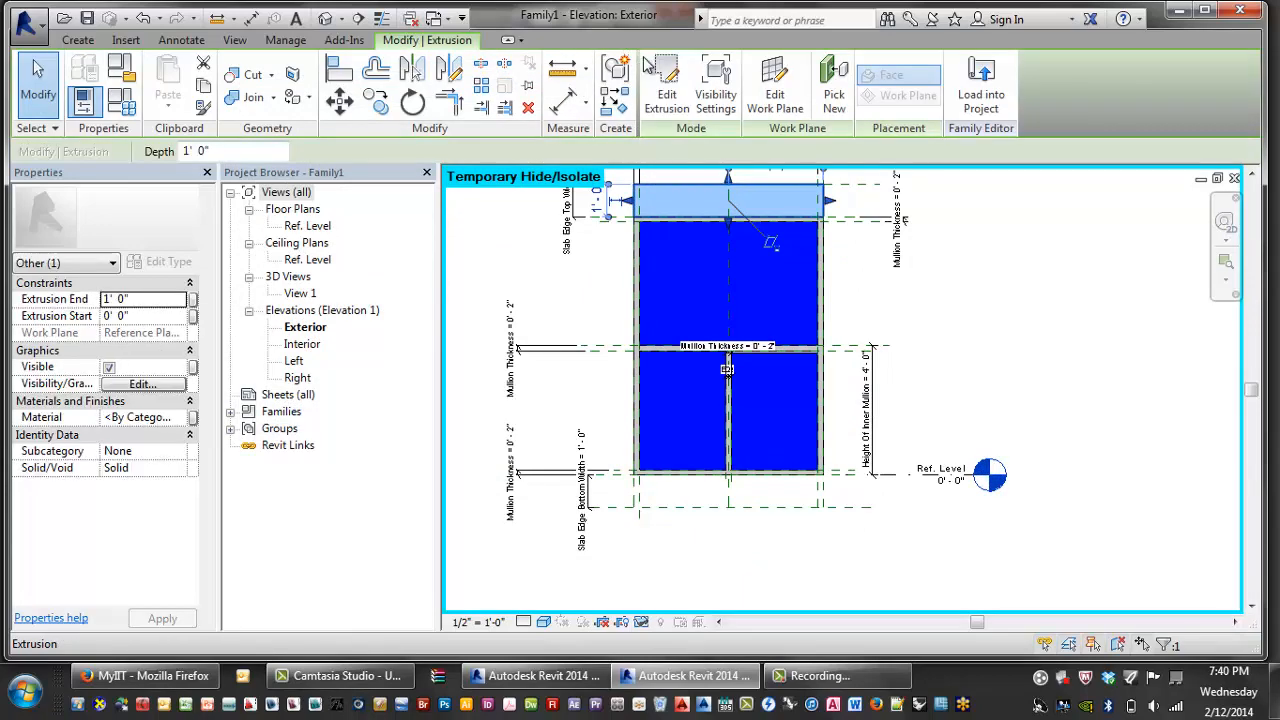
pyautogui.click(666, 85)
pyautogui.click(714, 64)
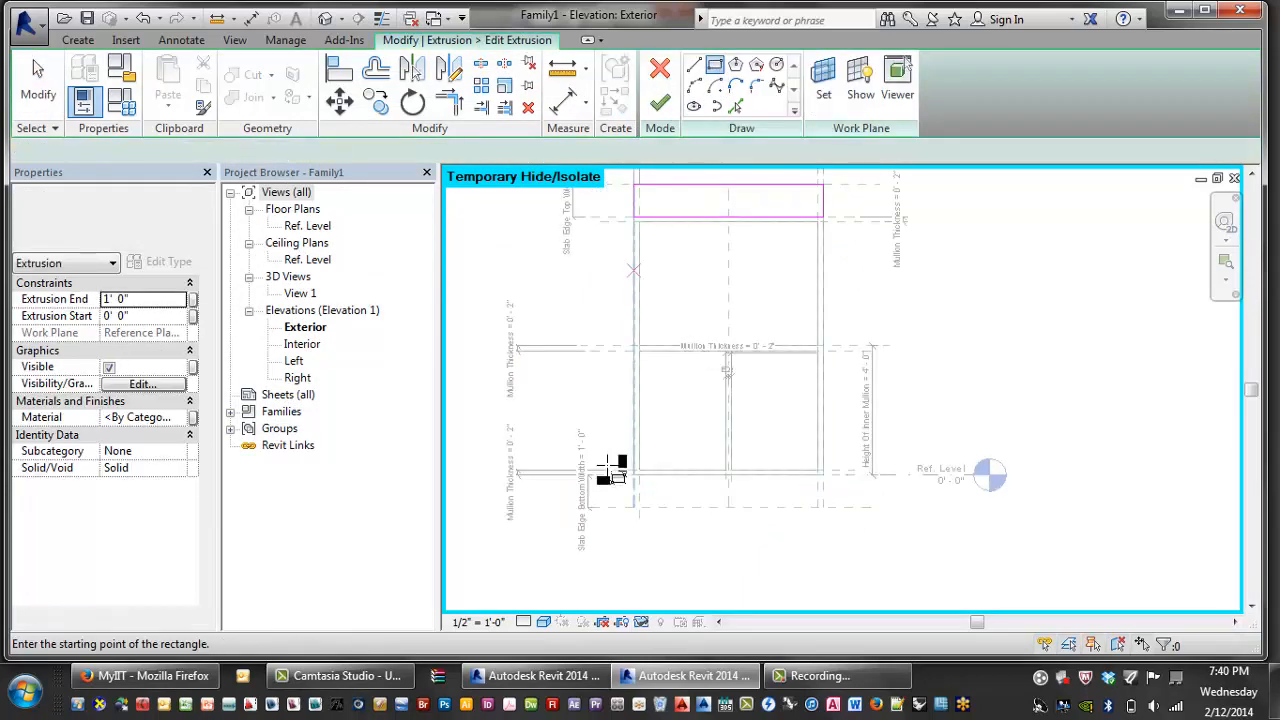
pyautogui.scroll(2, 648, 482)
pyautogui.scroll(2, 625, 474)
pyautogui.click(618, 466)
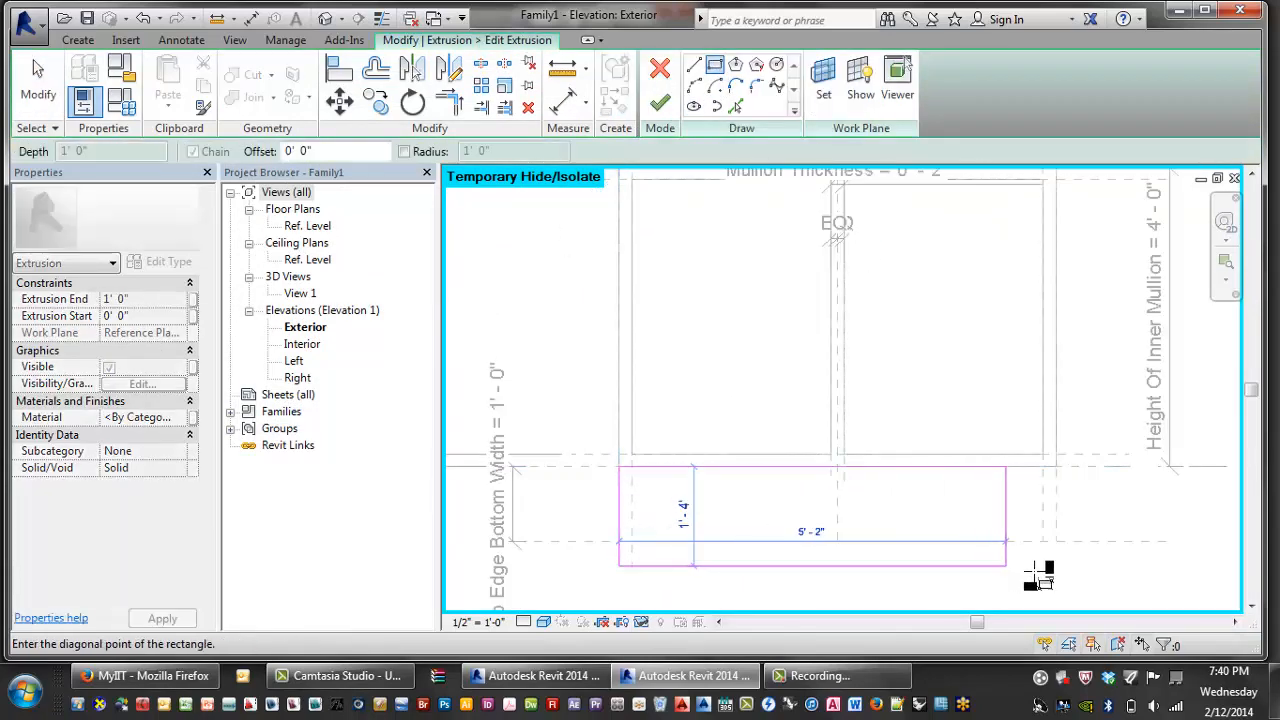
pyautogui.click(1056, 541)
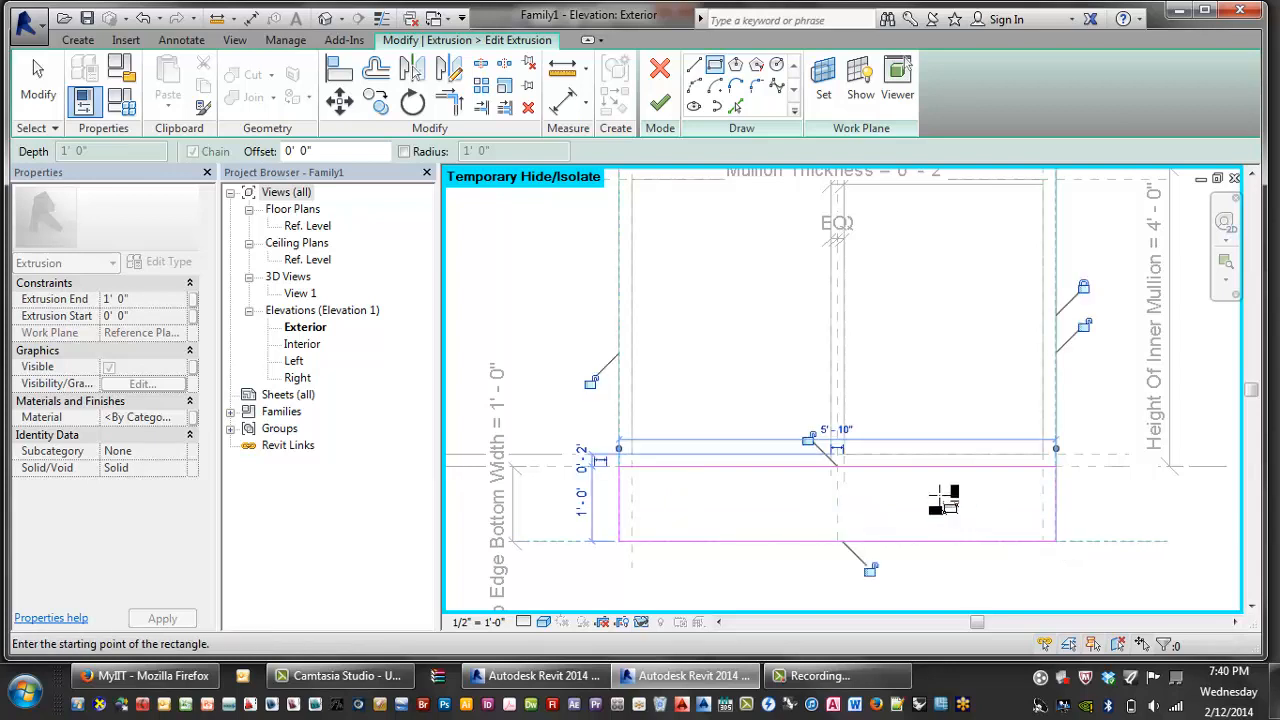
# - Lock the bottom rectangle's edges to their reference planes and finish the extrusion
pyautogui.click(809, 440)
pyautogui.click(870, 569)
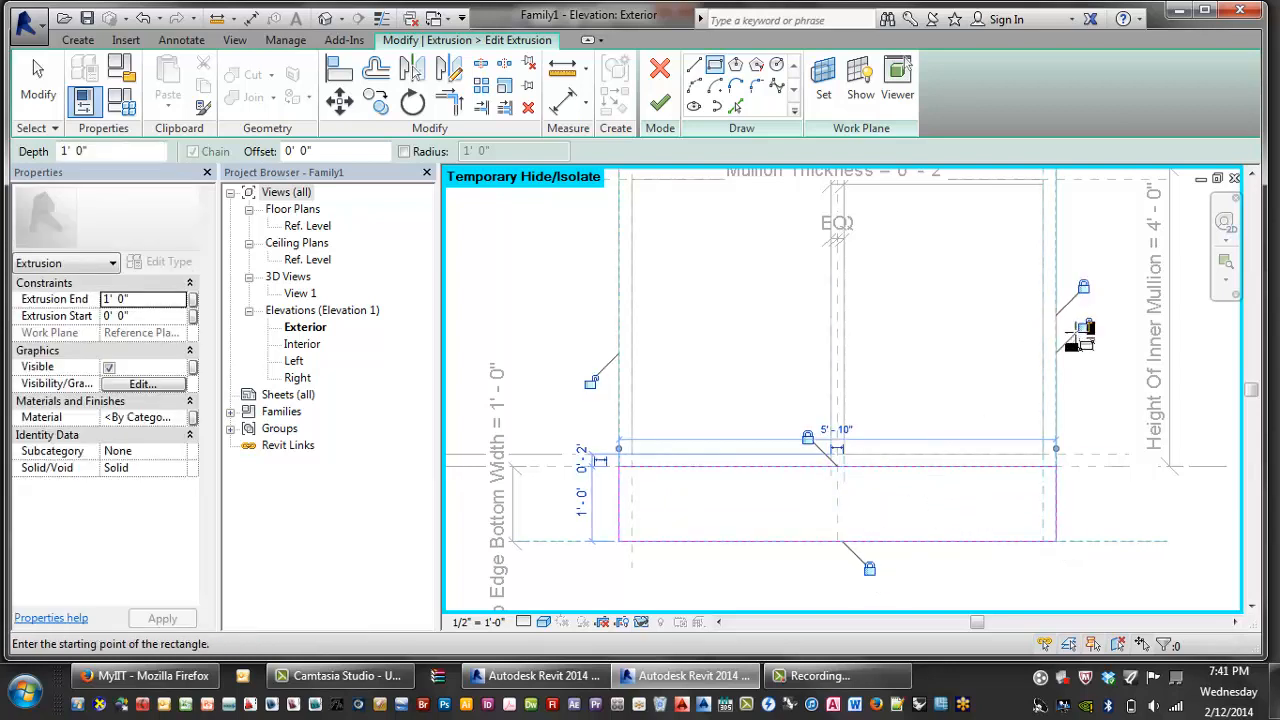
pyautogui.click(1084, 325)
pyautogui.click(591, 384)
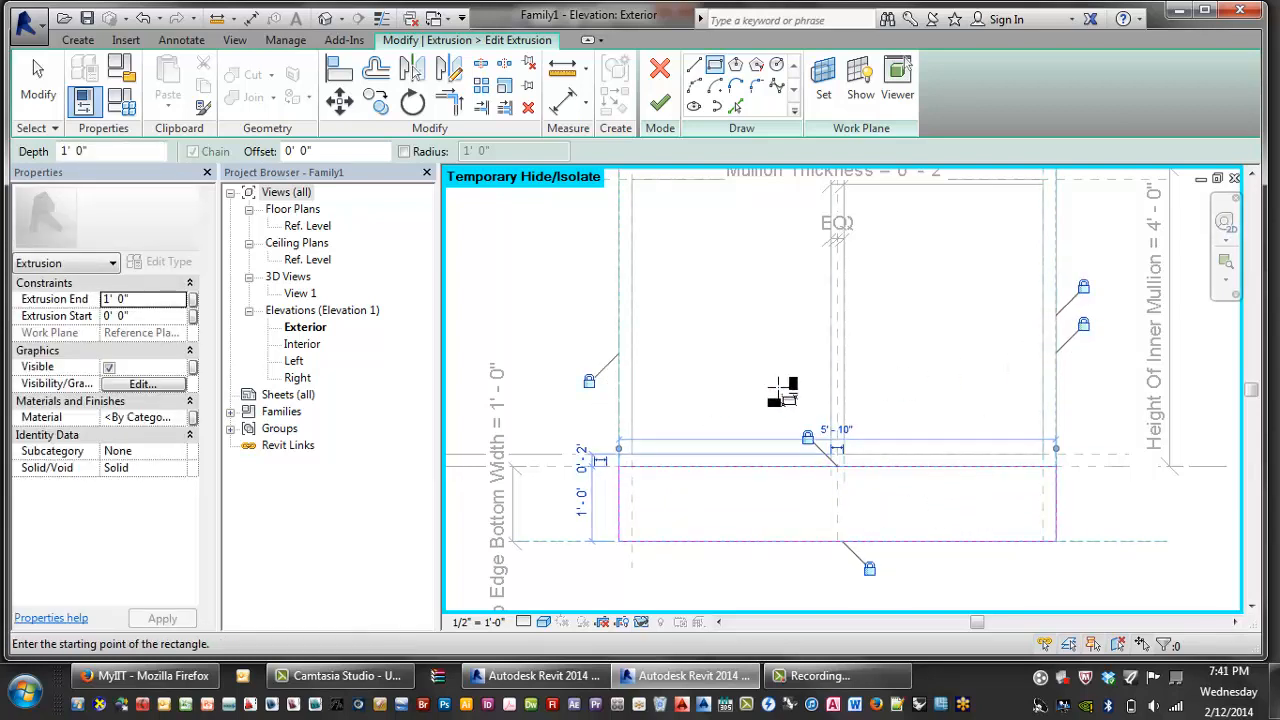
pyautogui.scroll(-1, 715, 406)
pyautogui.click(660, 103)
pyautogui.scroll(-2, 847, 421)
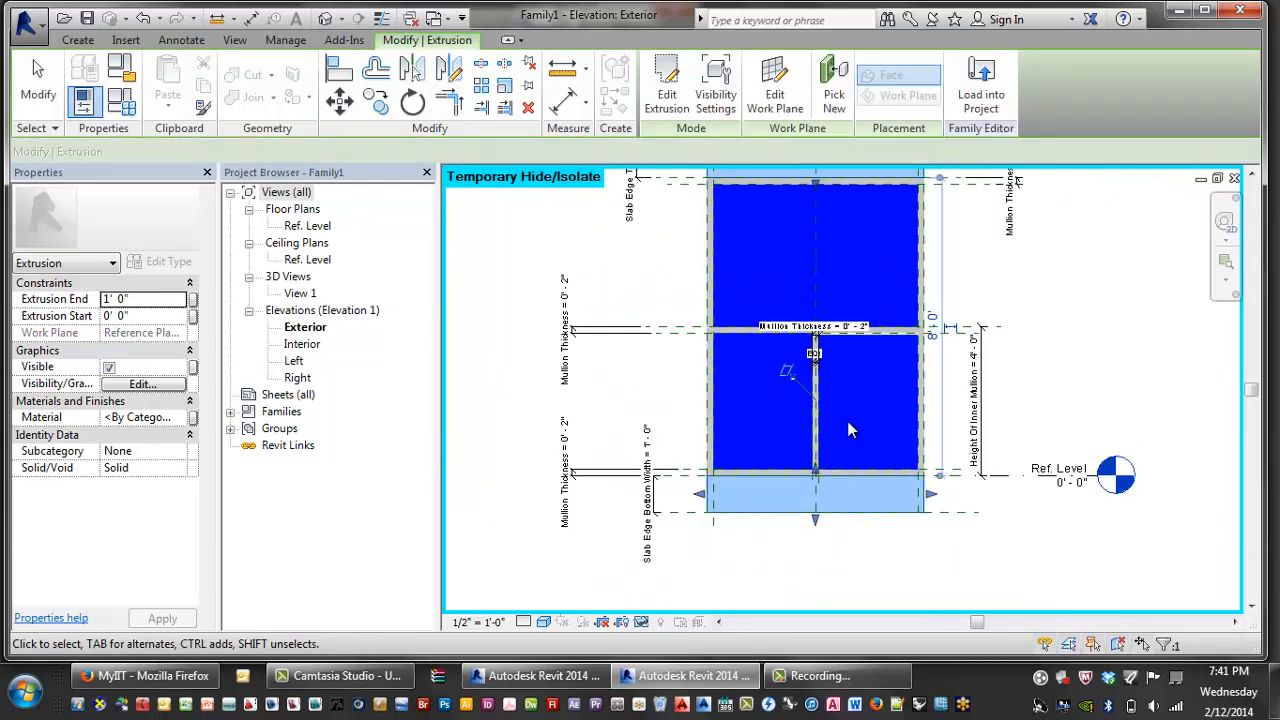
pyautogui.click(900, 530)
pyautogui.click(884, 511)
pyautogui.scroll(-2, 883, 511)
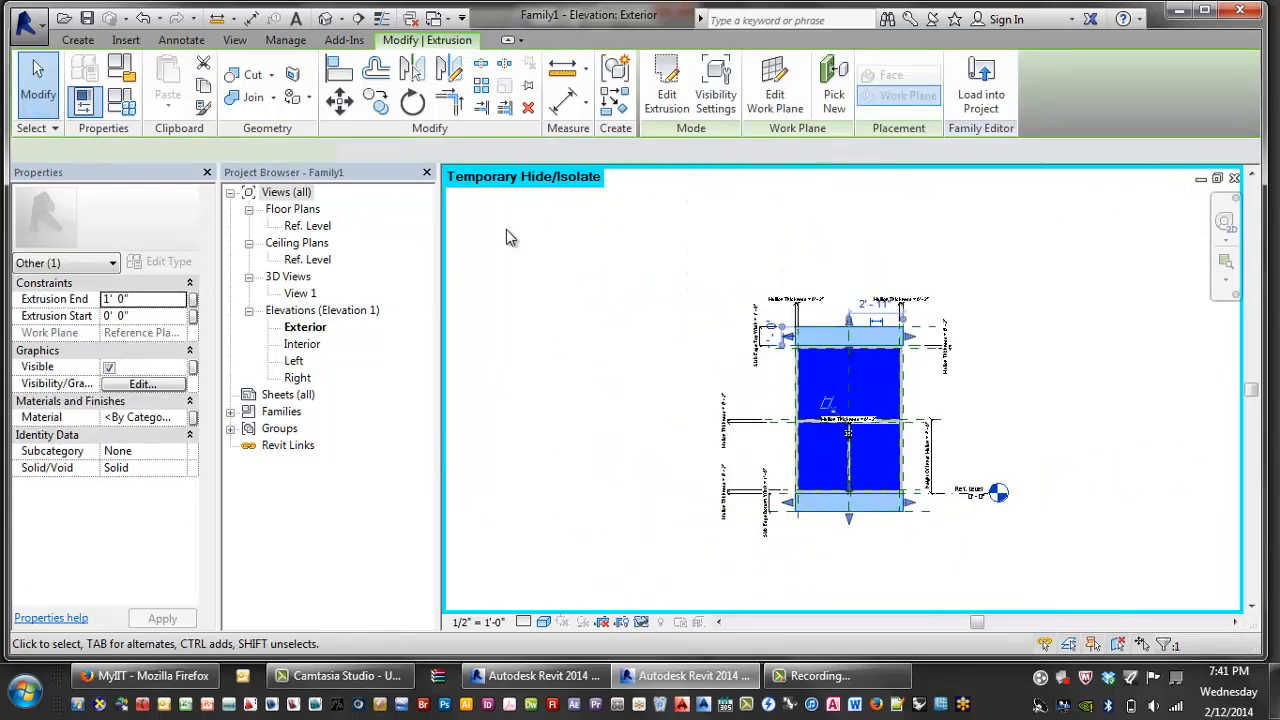
# - Link the extrusion's Material to a new type parameter named 'Slab Edge Covers'
pyautogui.click(195, 420)
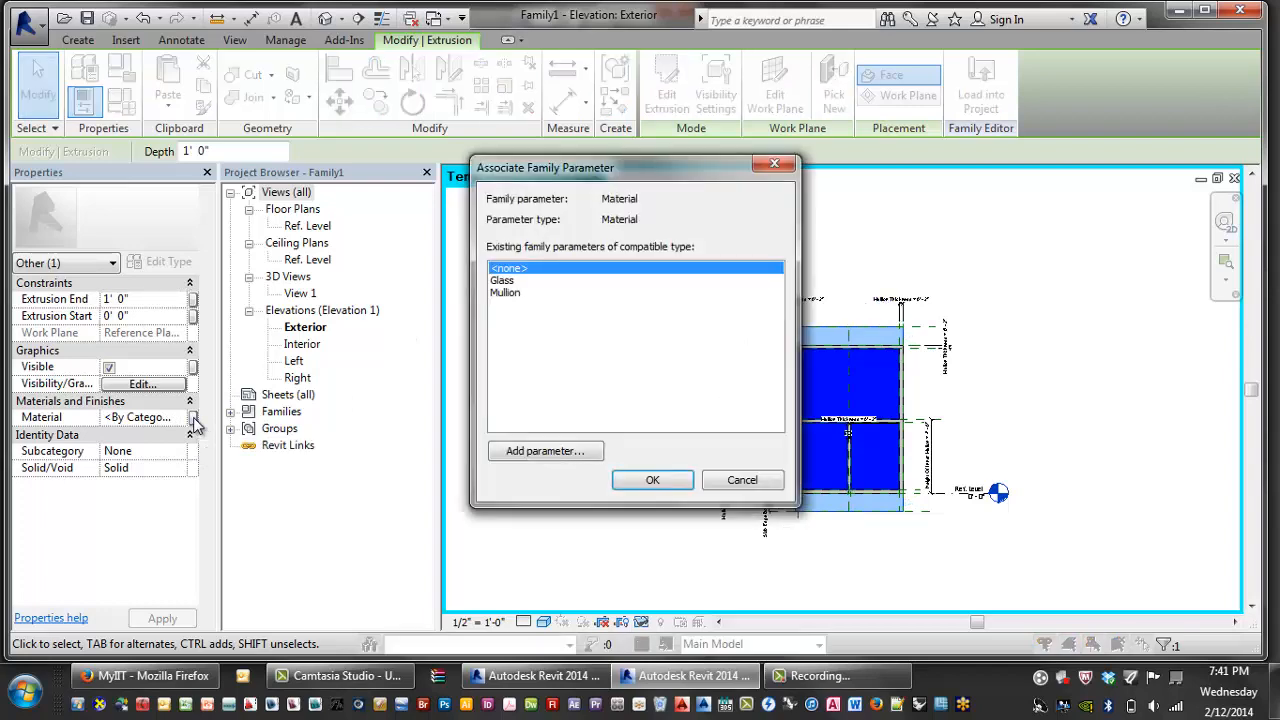
pyautogui.click(545, 451)
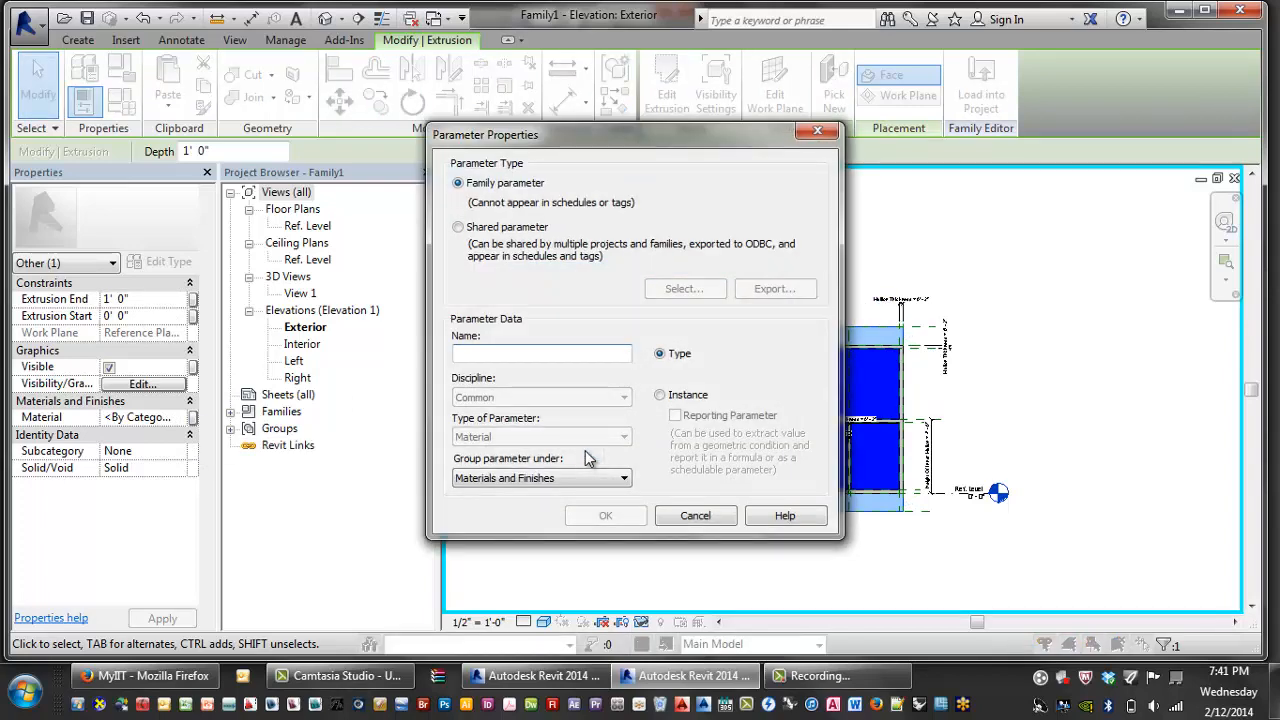
pyautogui.write('Slabe E')
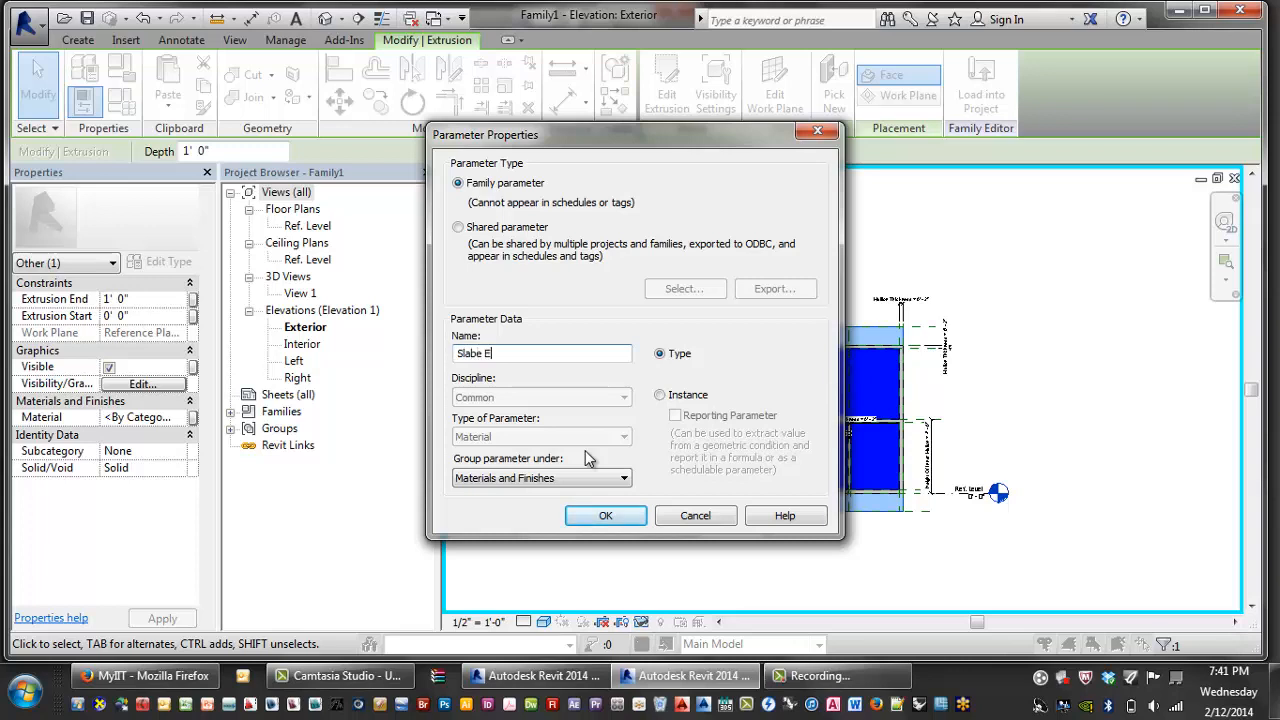
pyautogui.press('BackSpace')
pyautogui.press('BackSpace')
pyautogui.press('BackSpace')
pyautogui.write('Edge Covers')
pyautogui.click(618, 527)
pyautogui.click(652, 478)
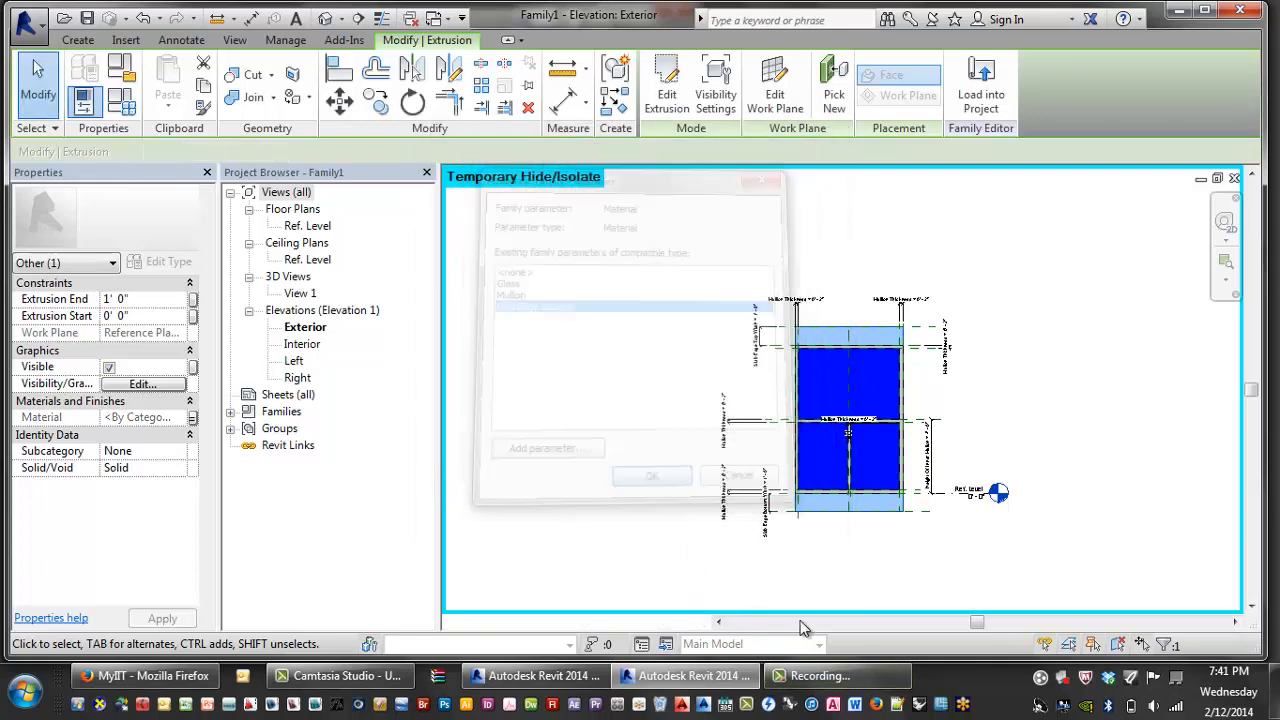
pyautogui.click(812, 675)
pyautogui.click(463, 528)
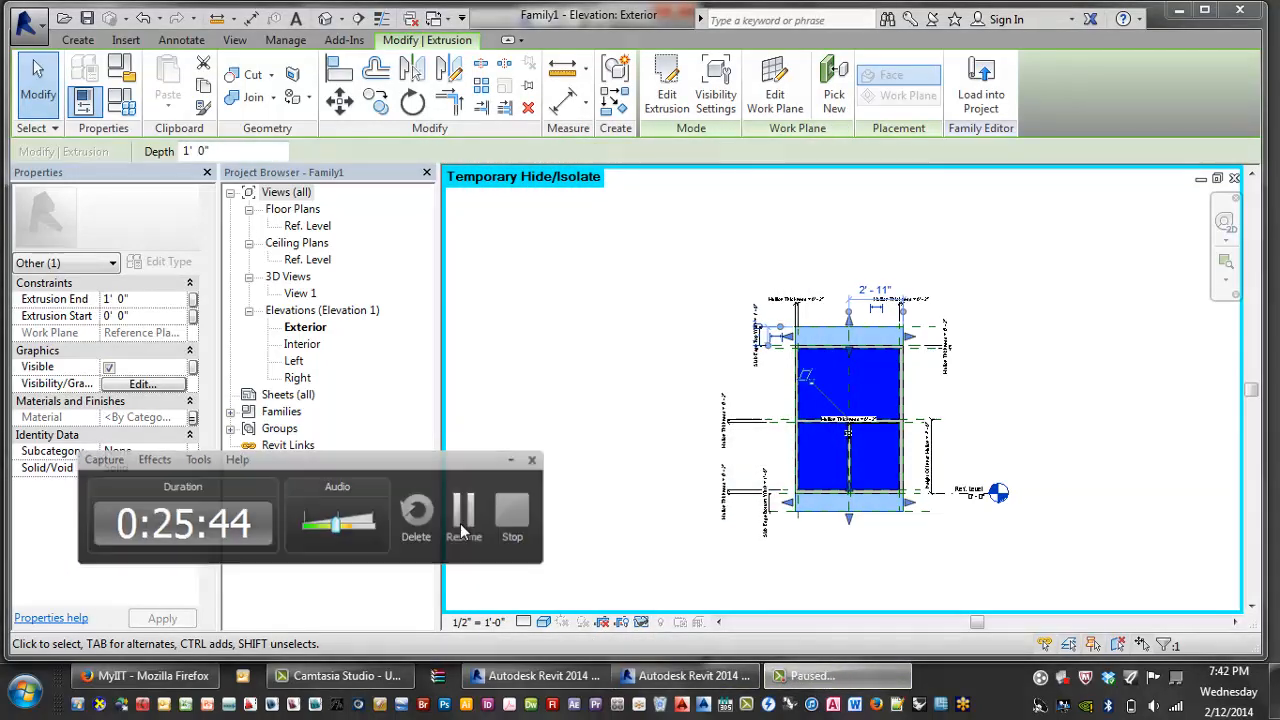
pyautogui.click(463, 528)
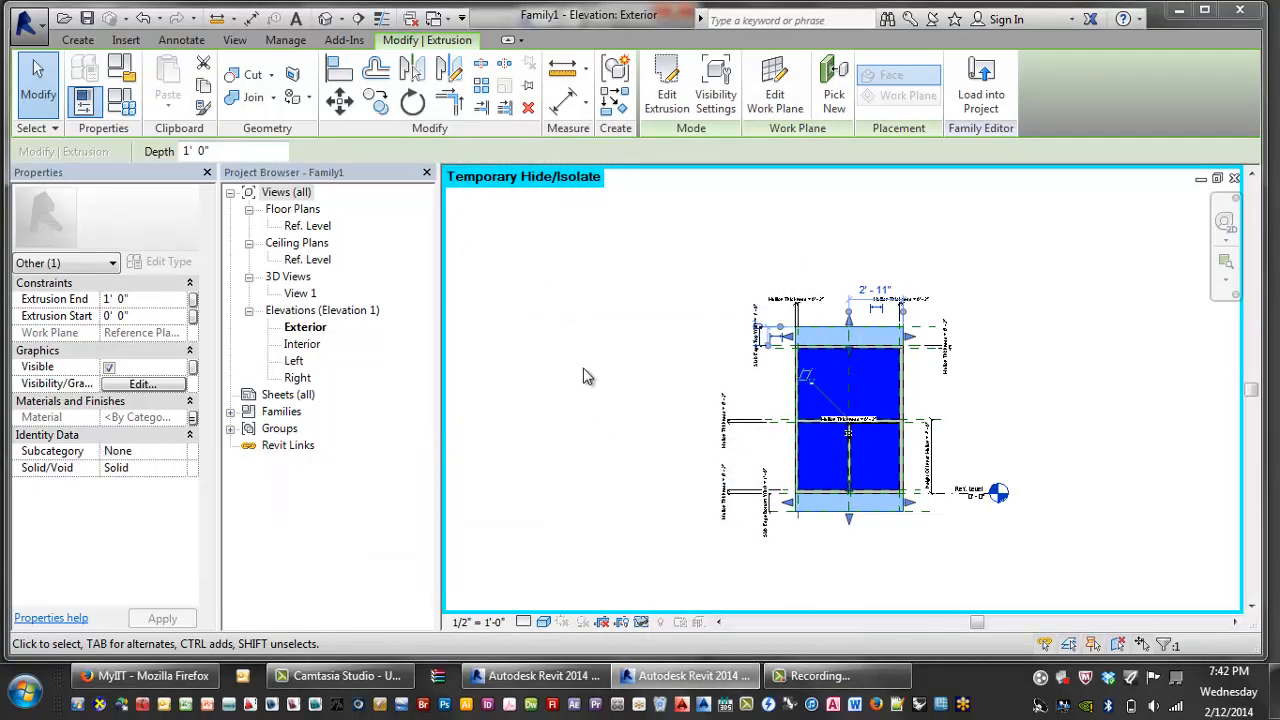
pyautogui.scroll(2, 728, 376)
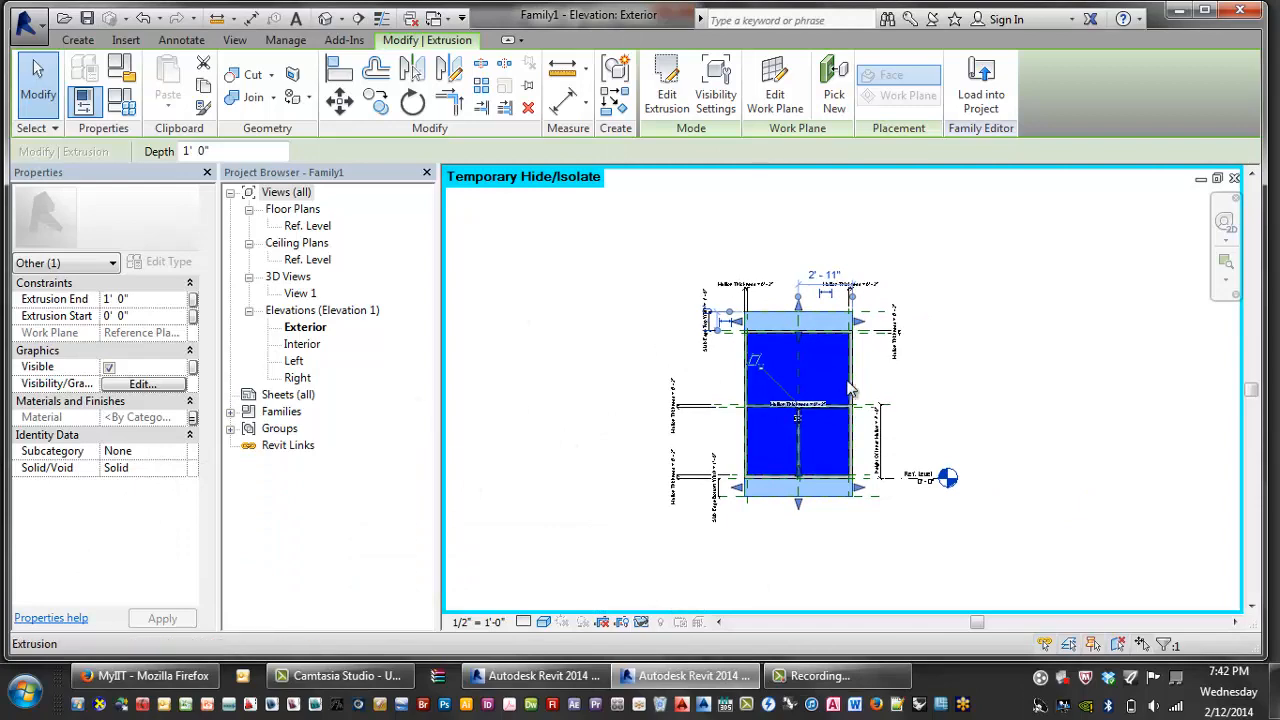
pyautogui.click(609, 337)
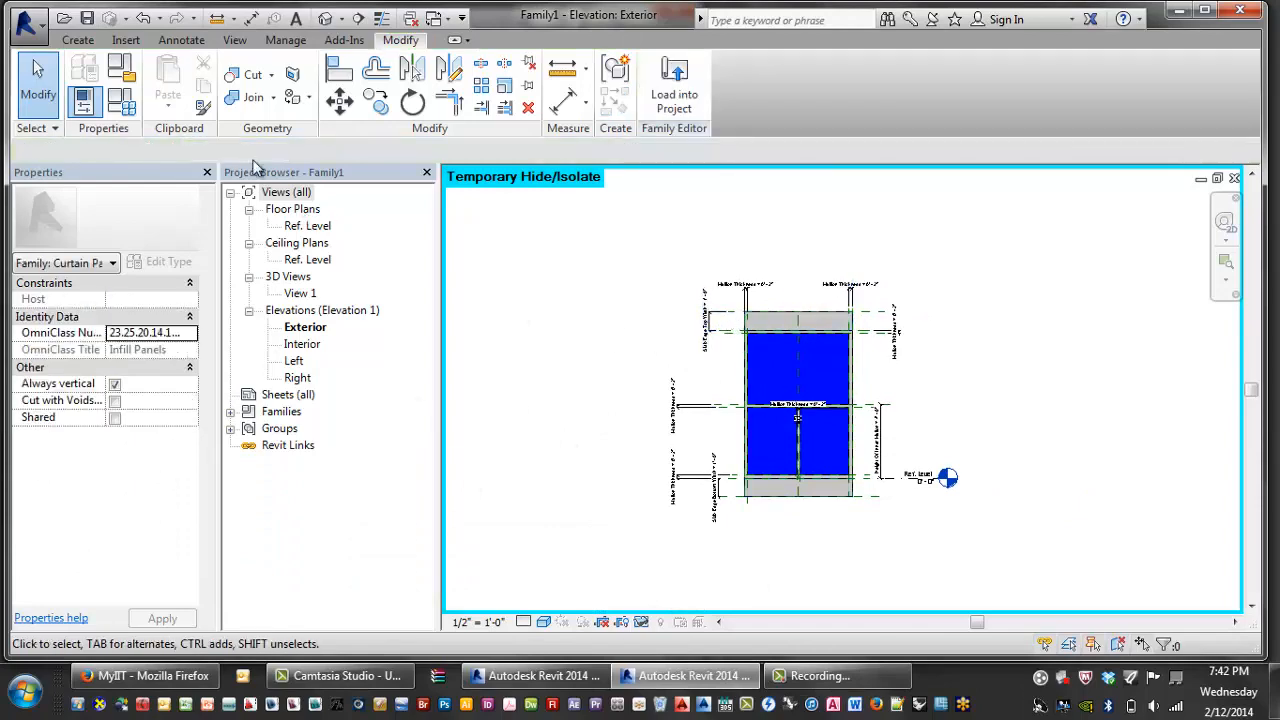
# - Duplicate the Default material as 'Slab Edge' with white shading and assign it to Slab Edge Covers
pyautogui.click(121, 103)
pyautogui.click(463, 216)
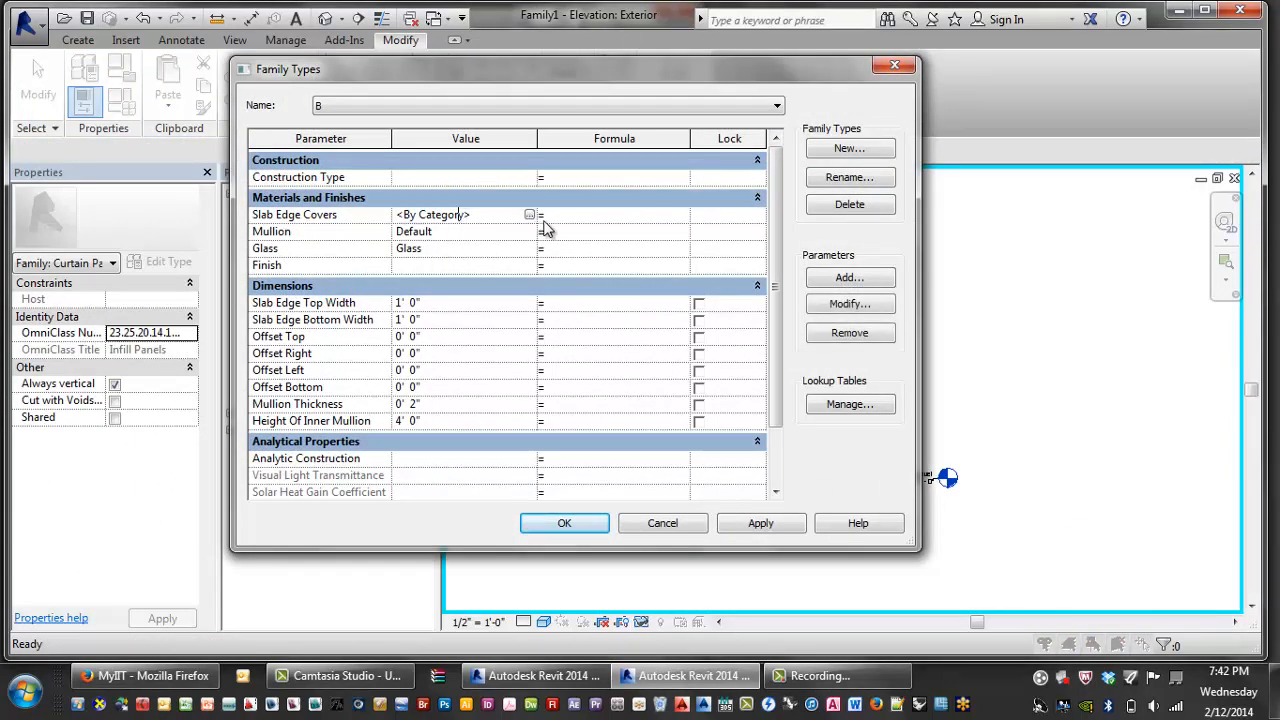
pyautogui.click(530, 216)
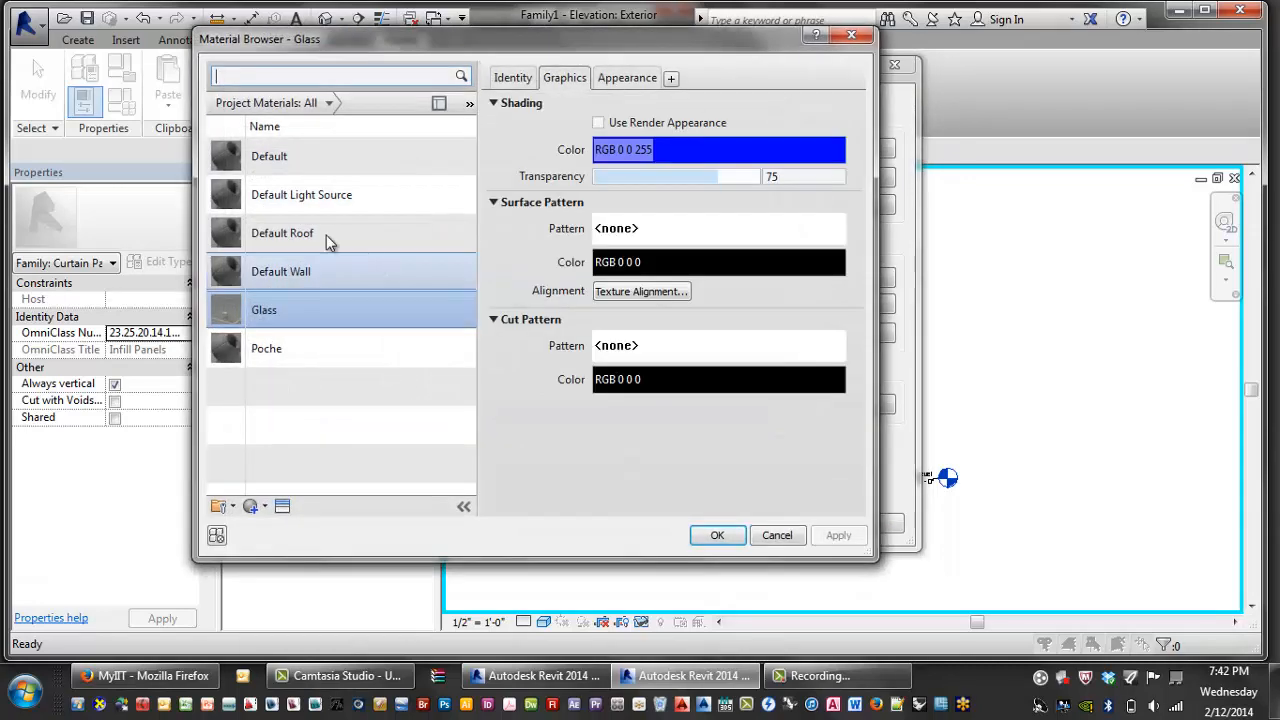
pyautogui.rightClick(303, 158)
pyautogui.click(363, 190)
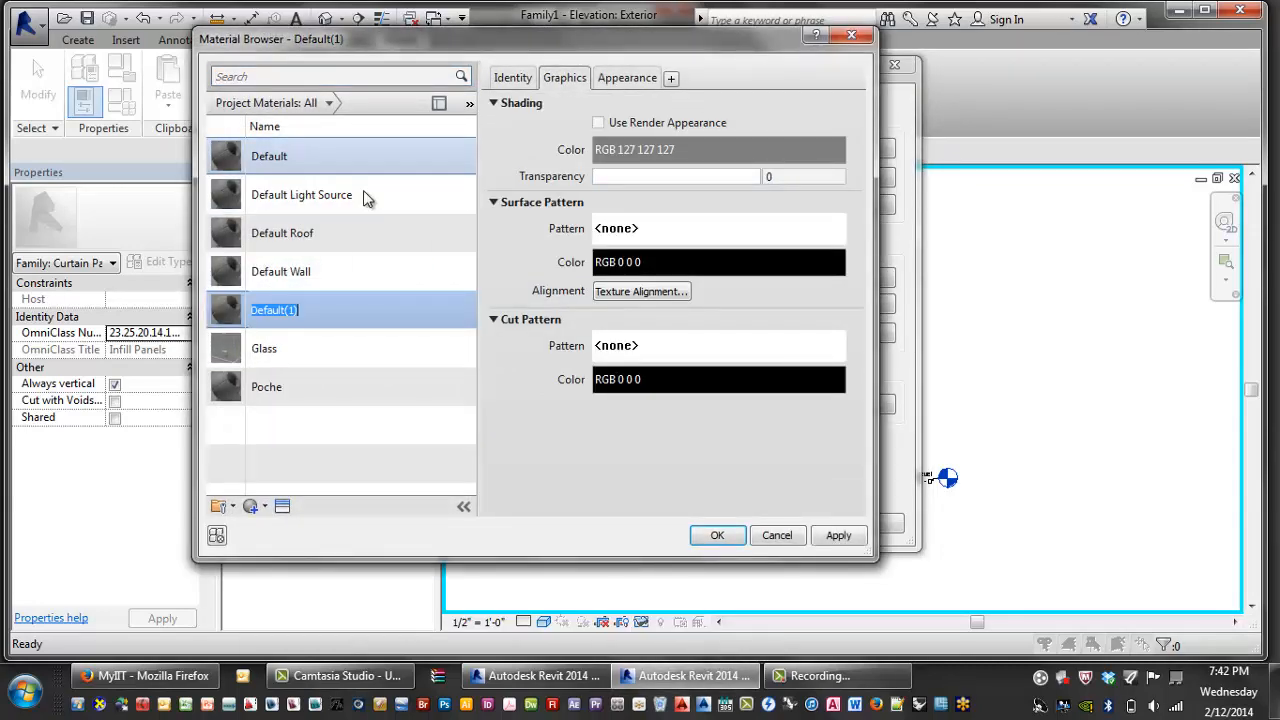
pyautogui.write('Slab Edge')
pyautogui.click(725, 150)
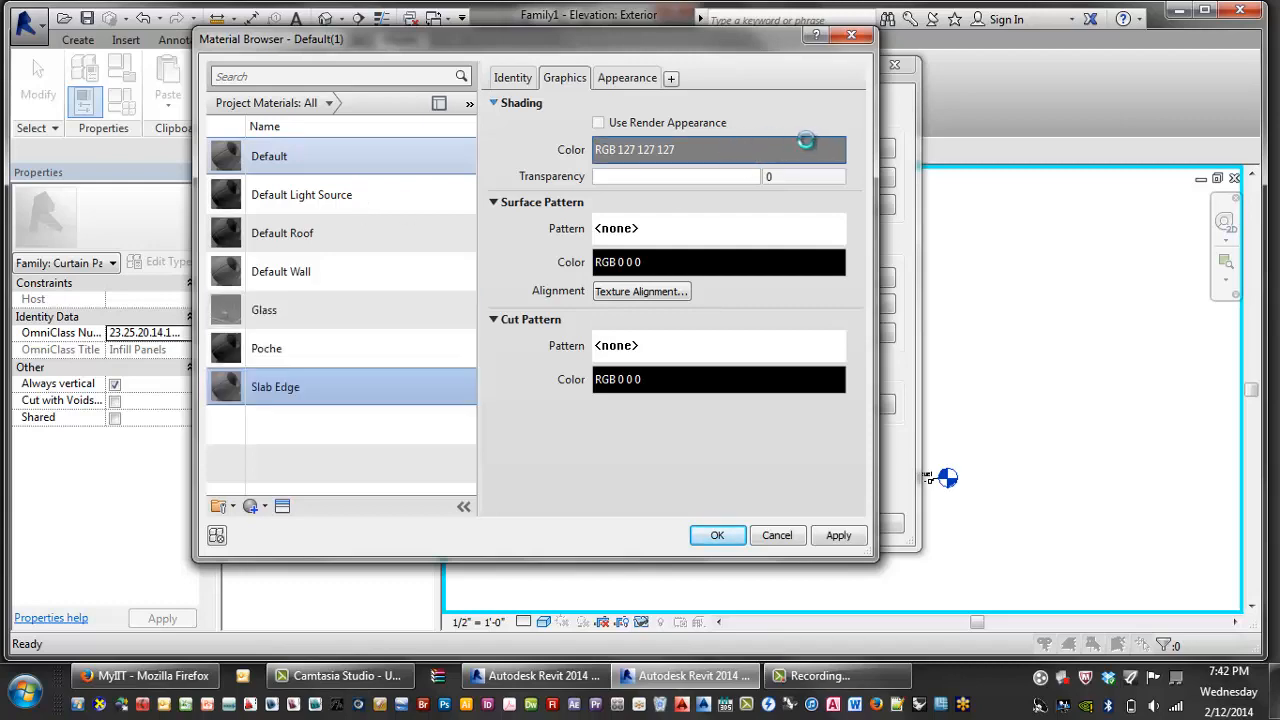
pyautogui.click(511, 315)
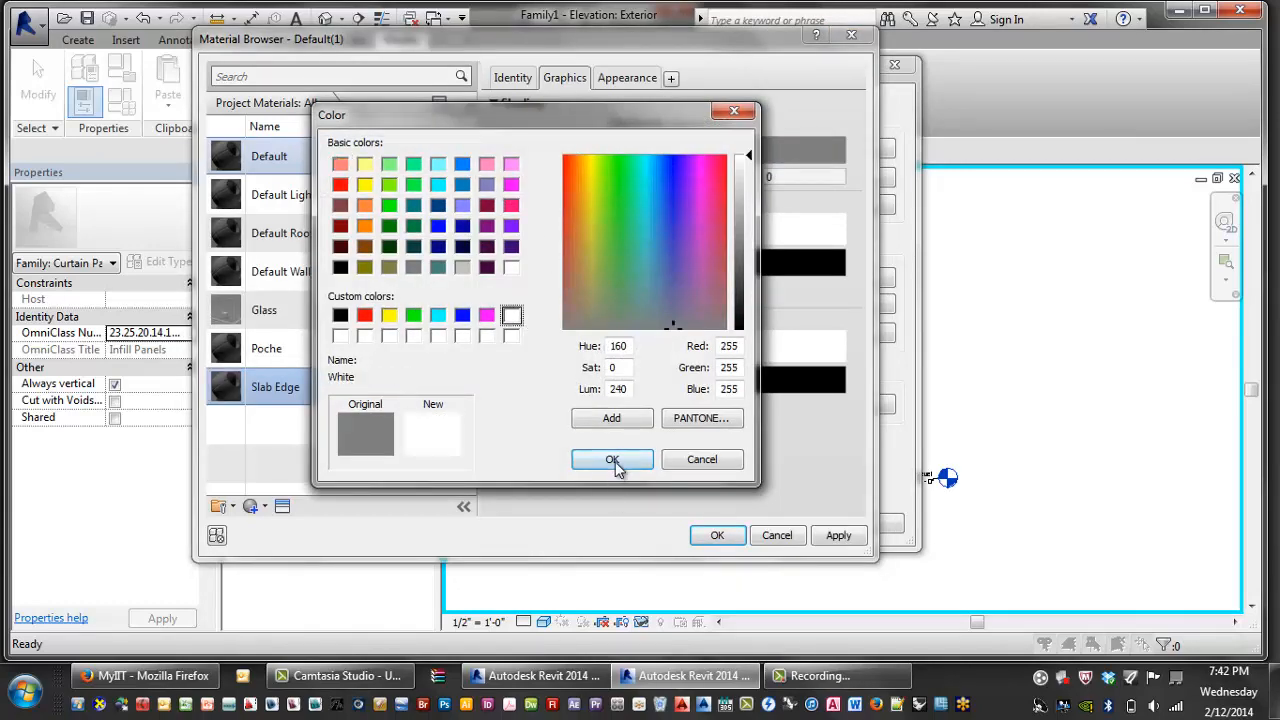
pyautogui.click(610, 459)
pyautogui.click(716, 536)
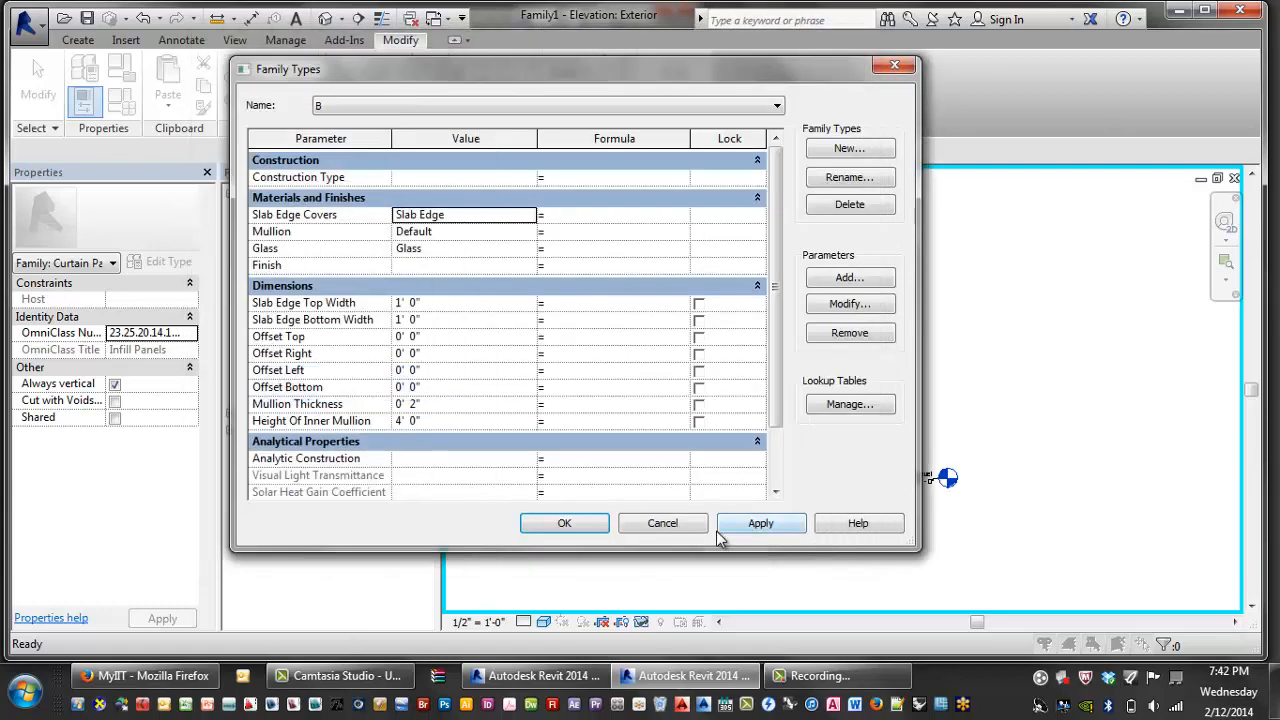
pyautogui.click(560, 523)
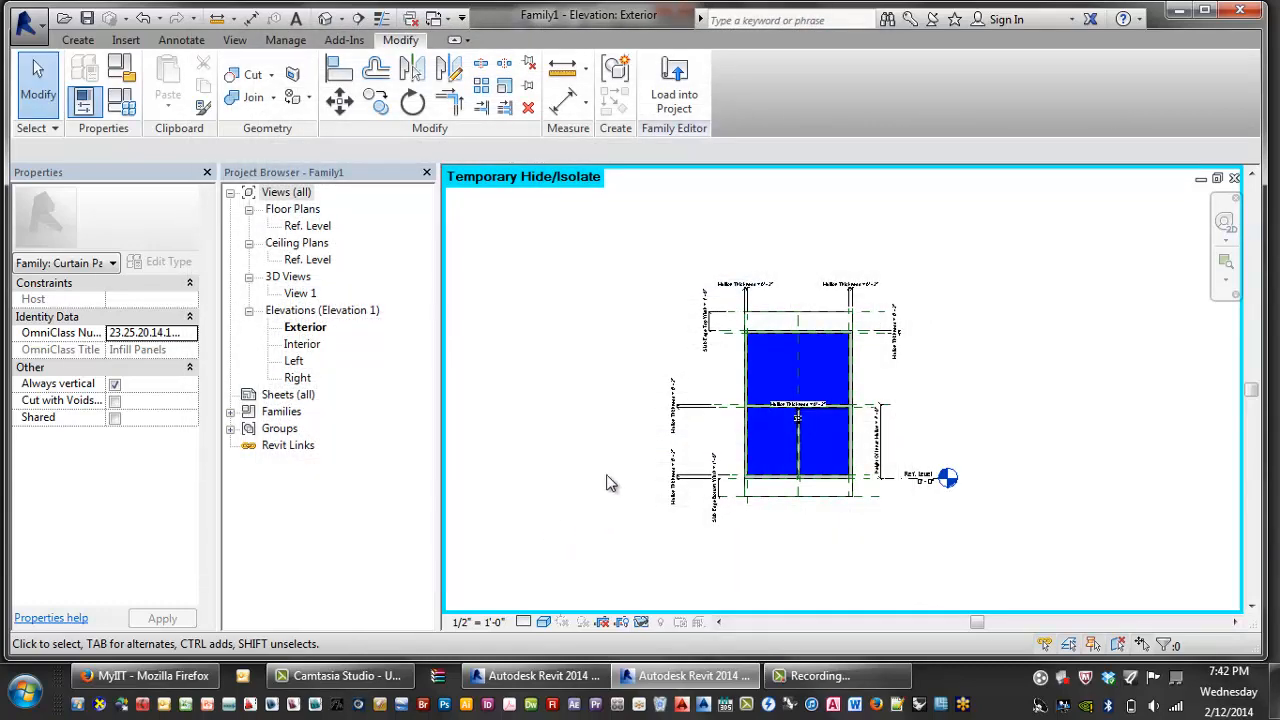
pyautogui.scroll(1, 590, 410)
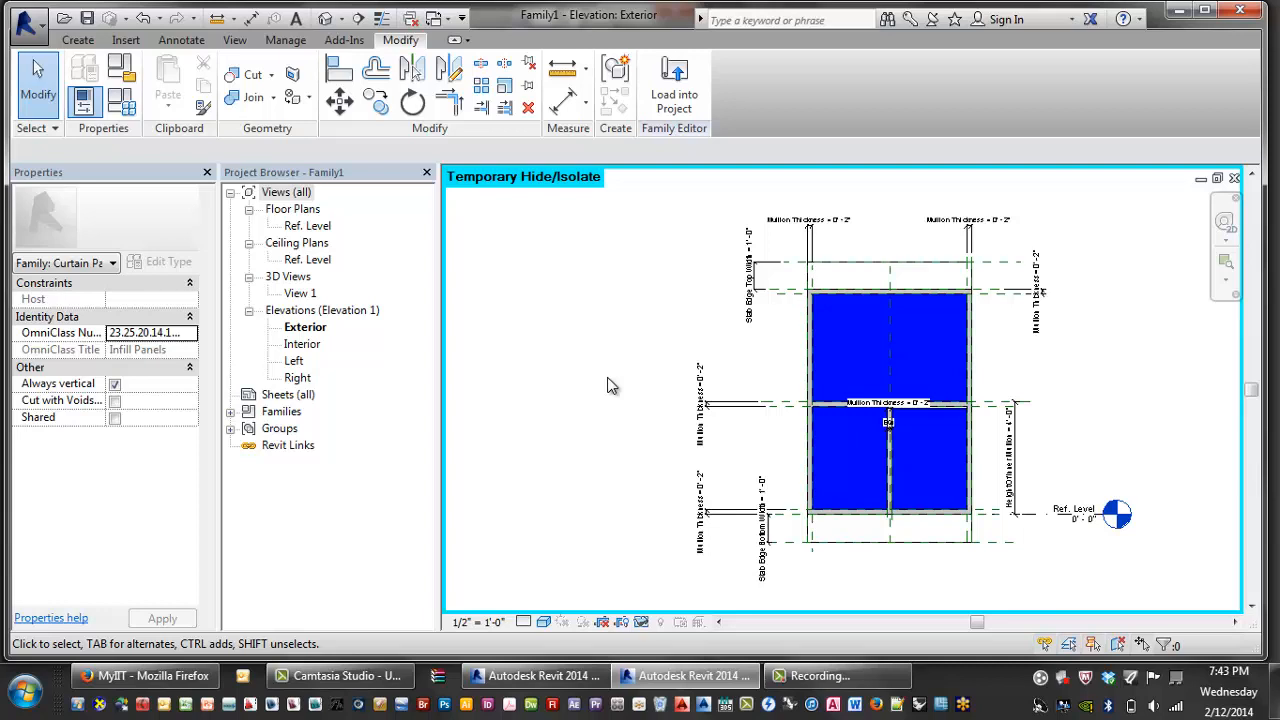
pyautogui.moveTo(984, 390); pyautogui.dragTo(842, 380, button='middle')
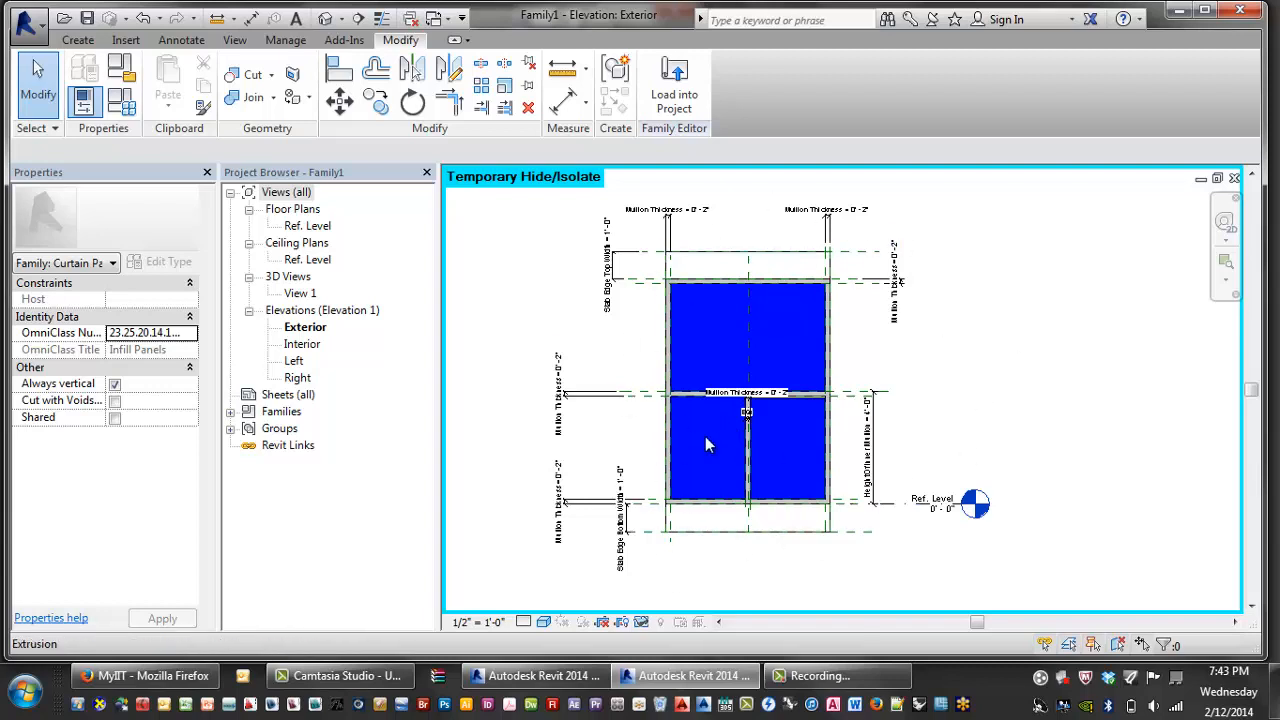
# - In the Ref. Level plan, inspect the extrusion and select the Front reference plane
pyautogui.doubleClick(304, 226)
pyautogui.scroll(-3, 606, 434)
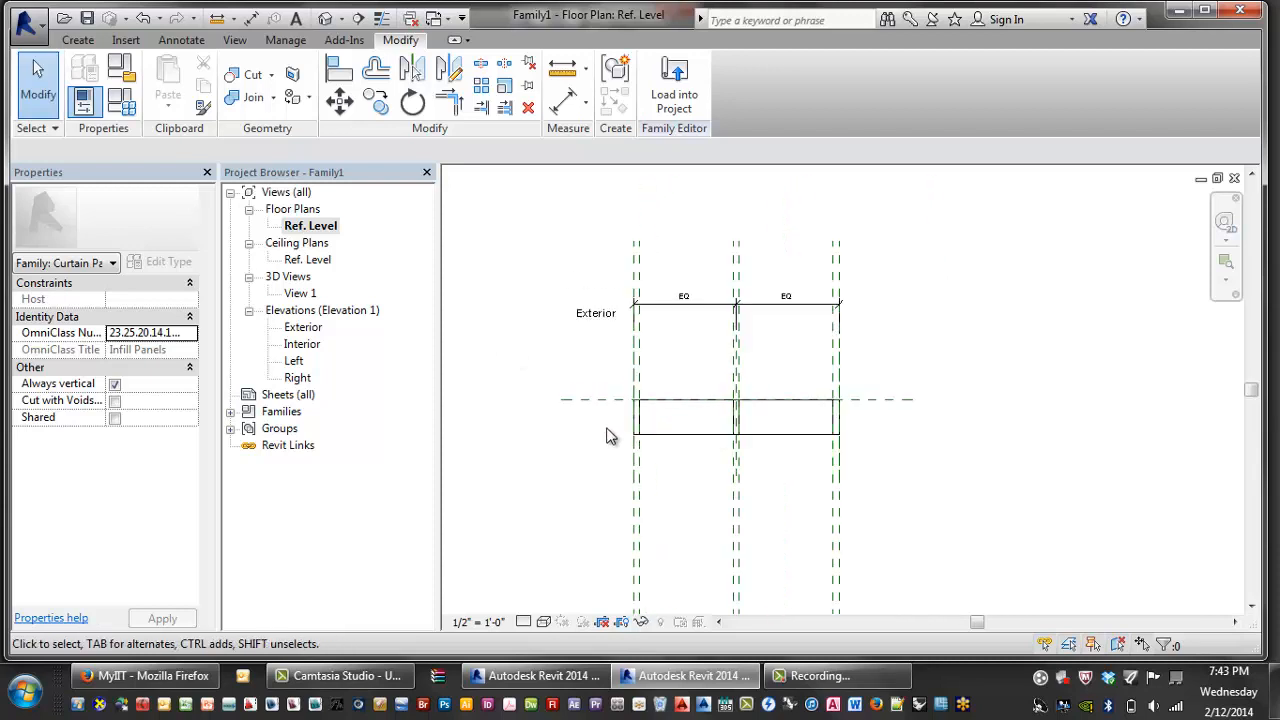
pyautogui.scroll(4, 666, 474)
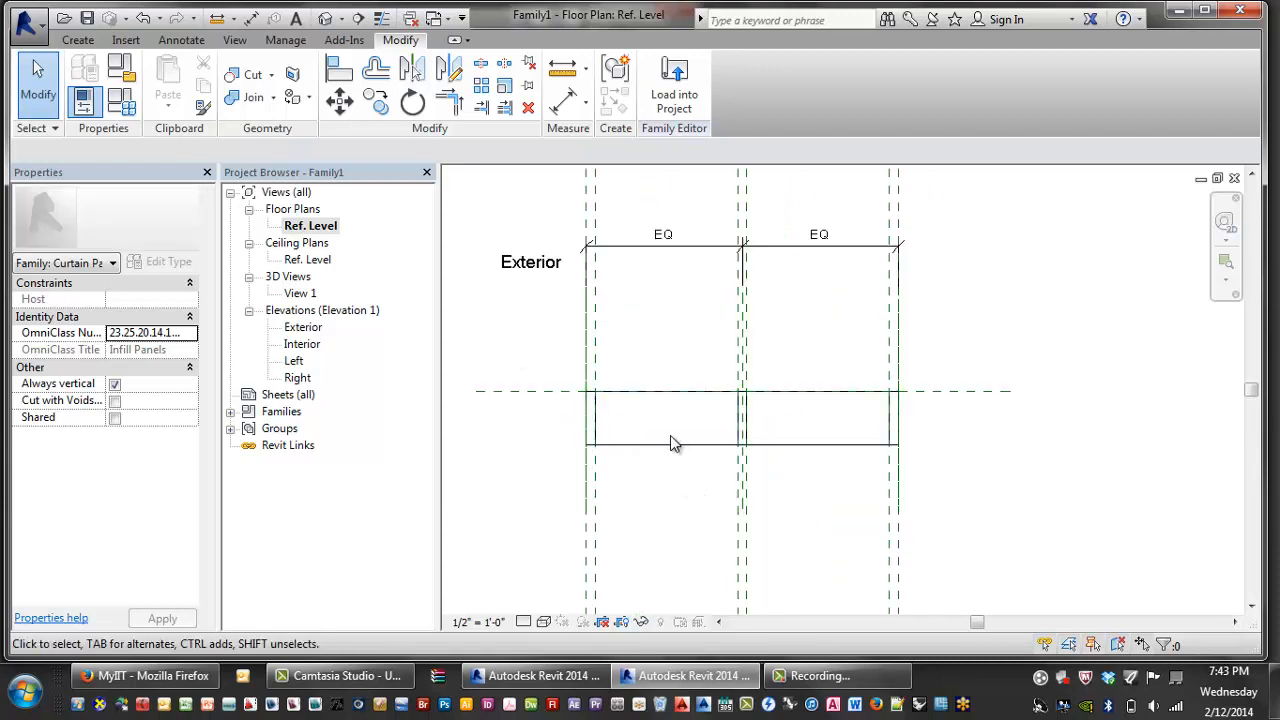
pyautogui.click(613, 444)
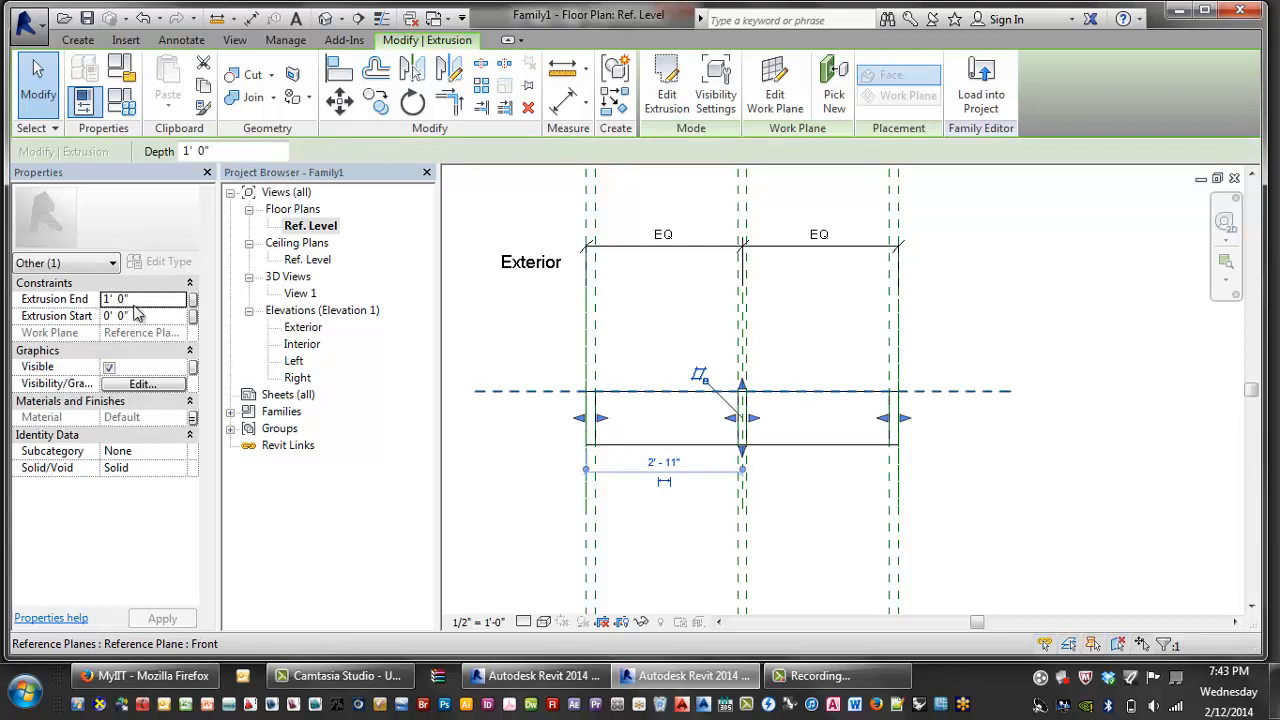
pyautogui.click(500, 449)
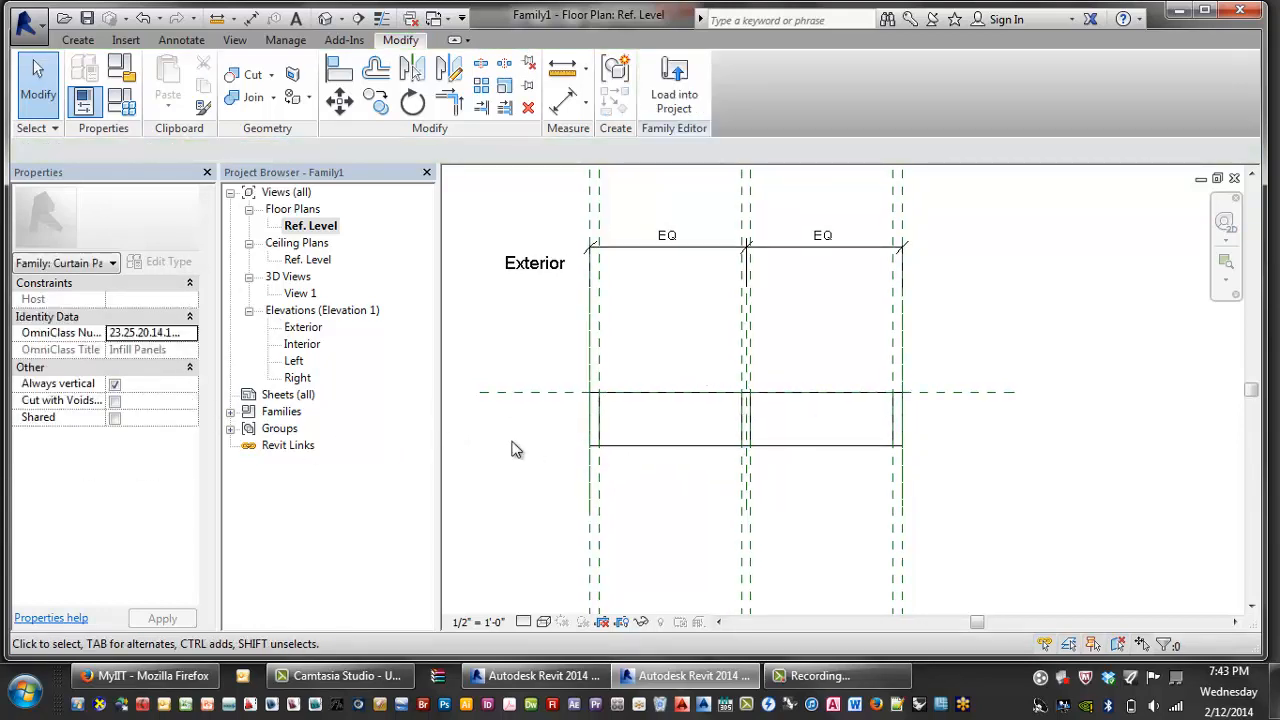
pyautogui.scroll(2, 520, 450)
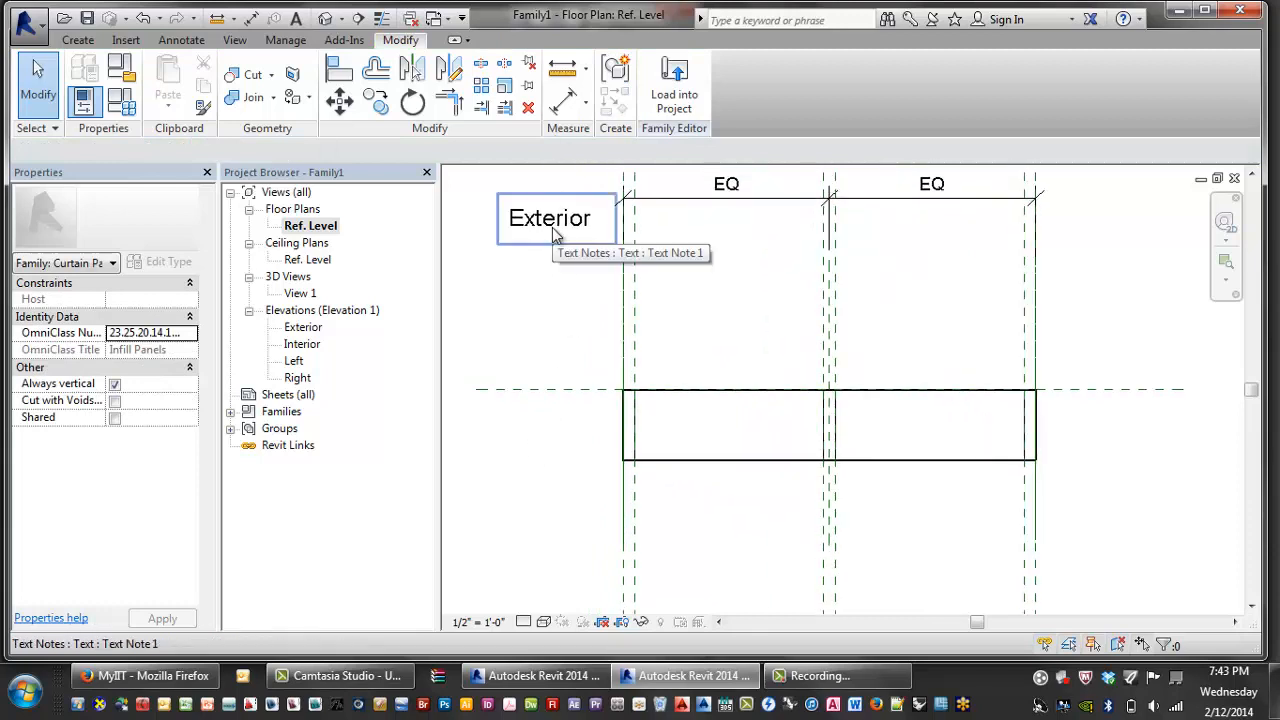
pyautogui.scroll(-2, 573, 320)
pyautogui.moveTo(573, 320); pyautogui.dragTo(629, 324, button='middle')
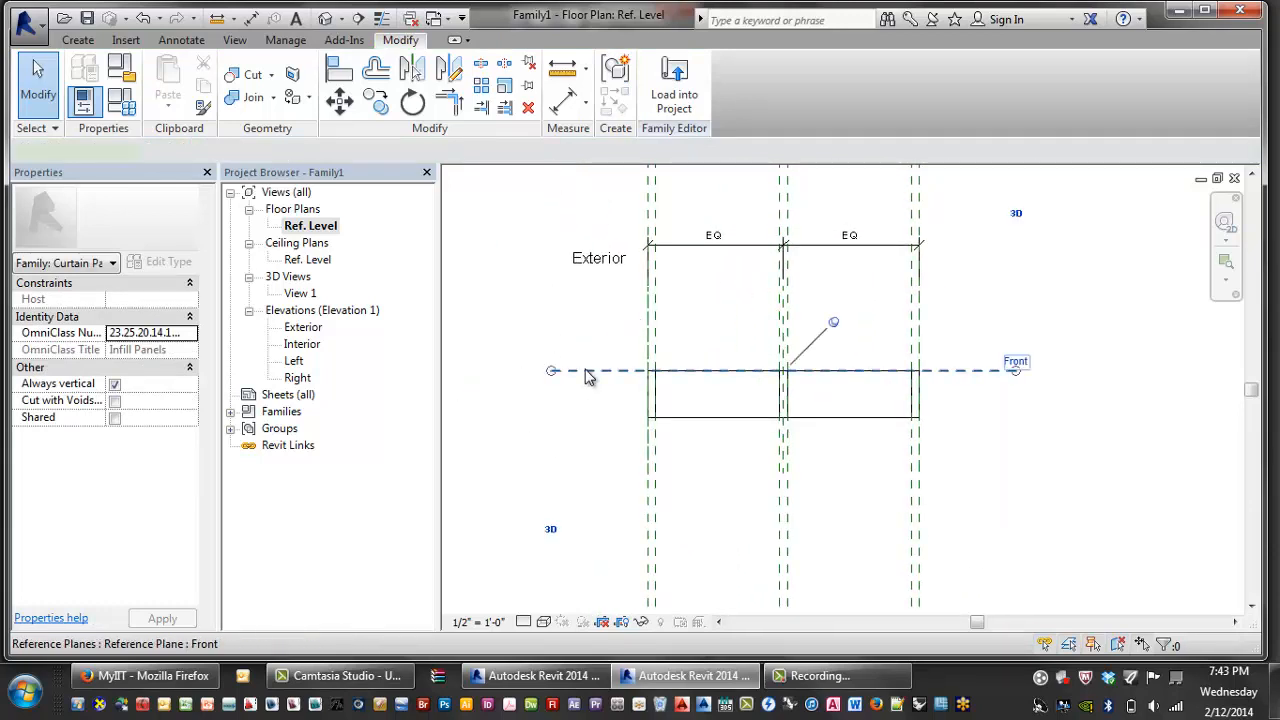
pyautogui.click(587, 371)
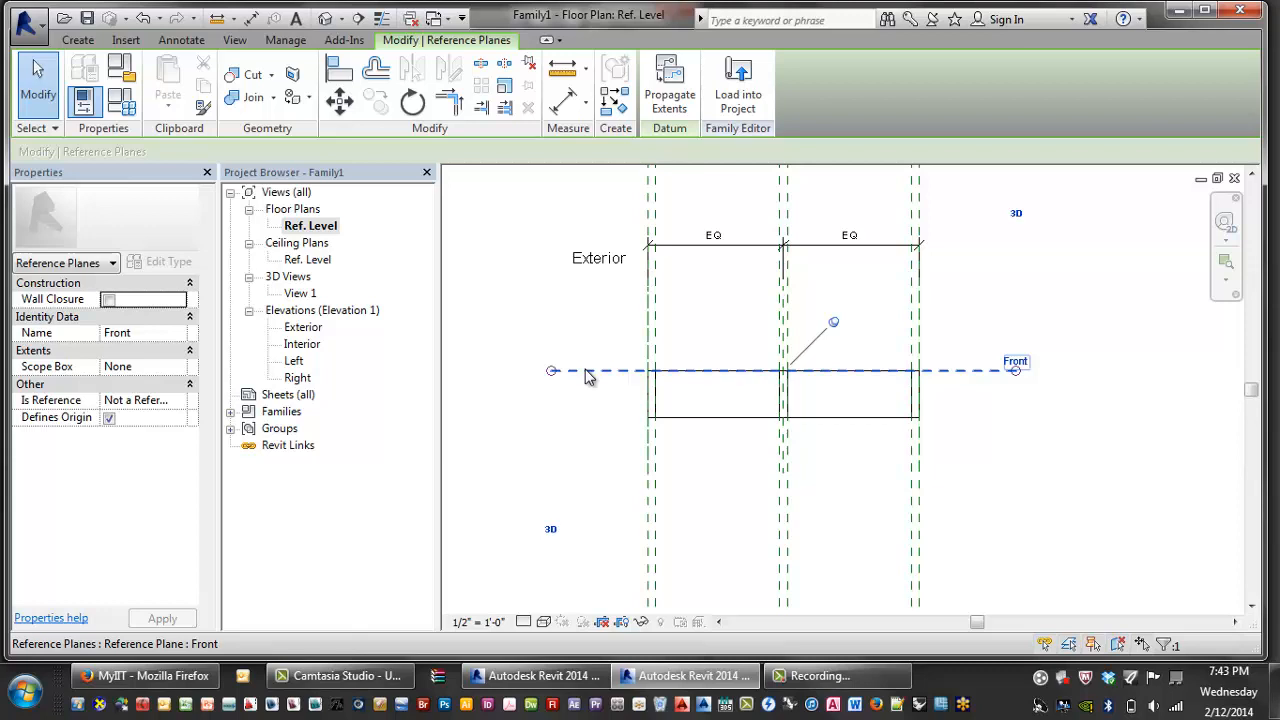
# - Cancel Align and draw two horizontal reference planes above the panel with RP
pyautogui.press('a')
pyautogui.press('l')
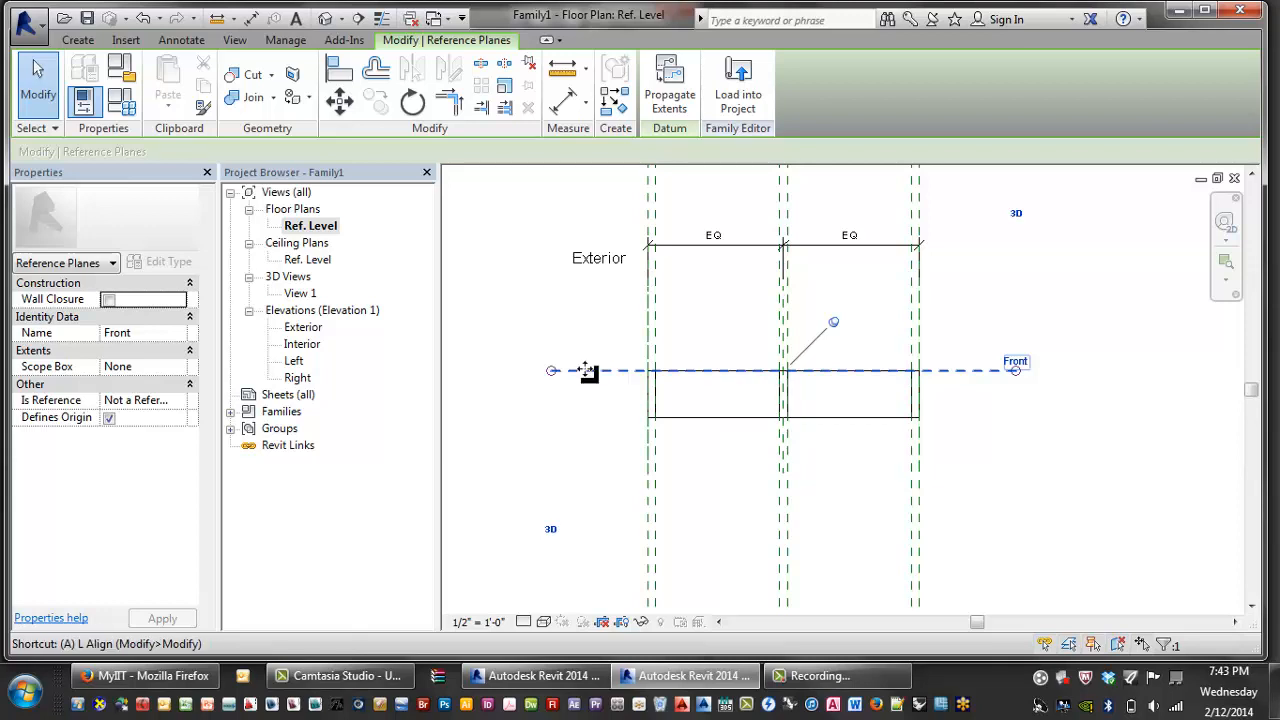
pyautogui.press('Escape')
pyautogui.press('r')
pyautogui.press('p')
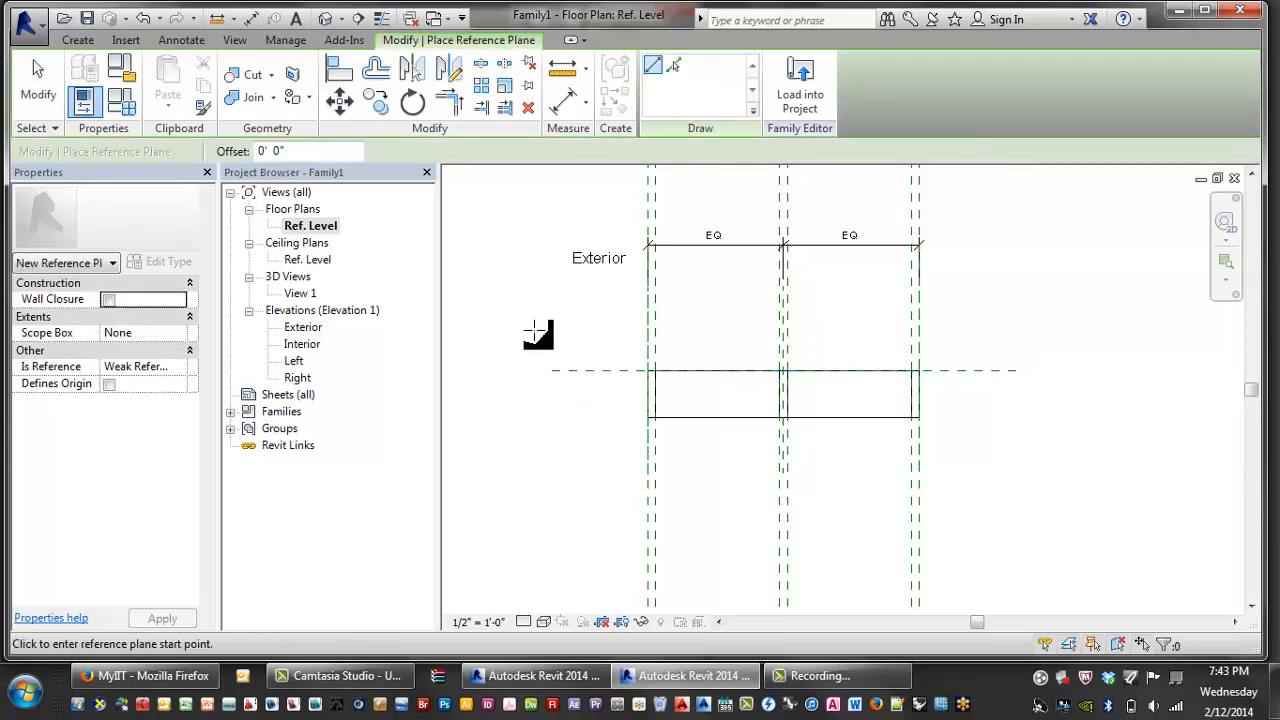
pyautogui.click(565, 328)
pyautogui.click(946, 328)
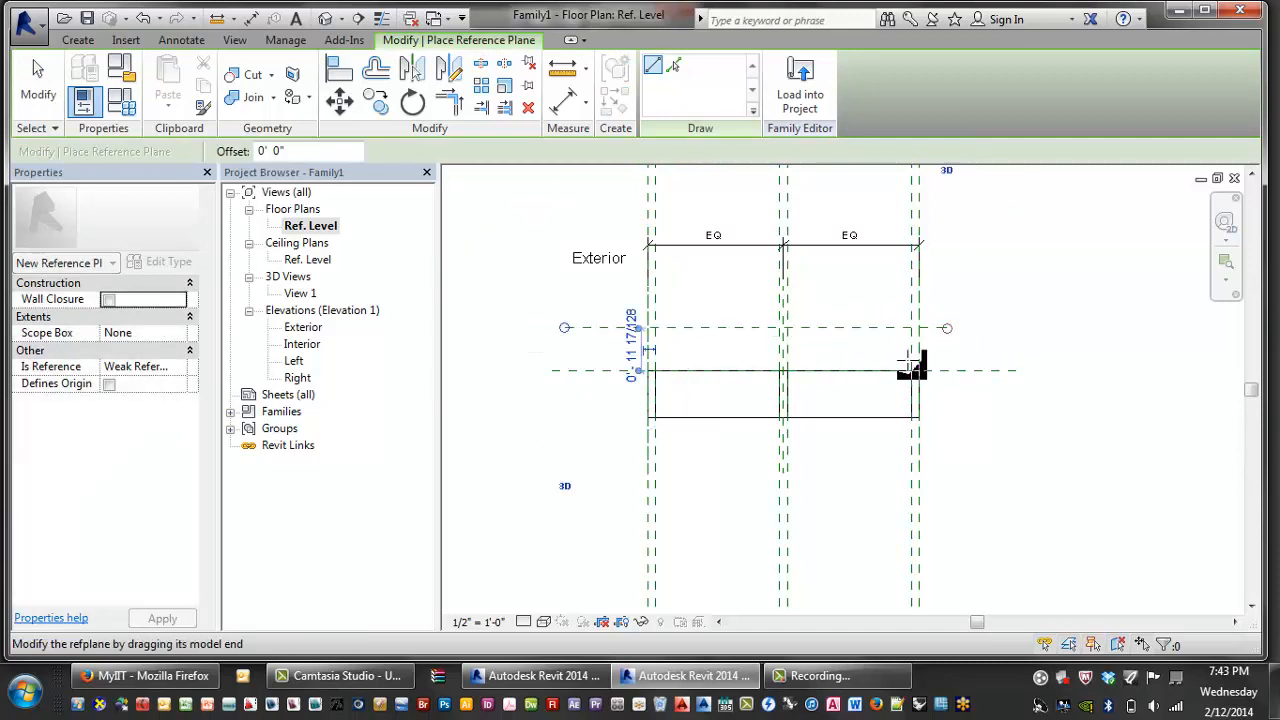
pyautogui.click(566, 343)
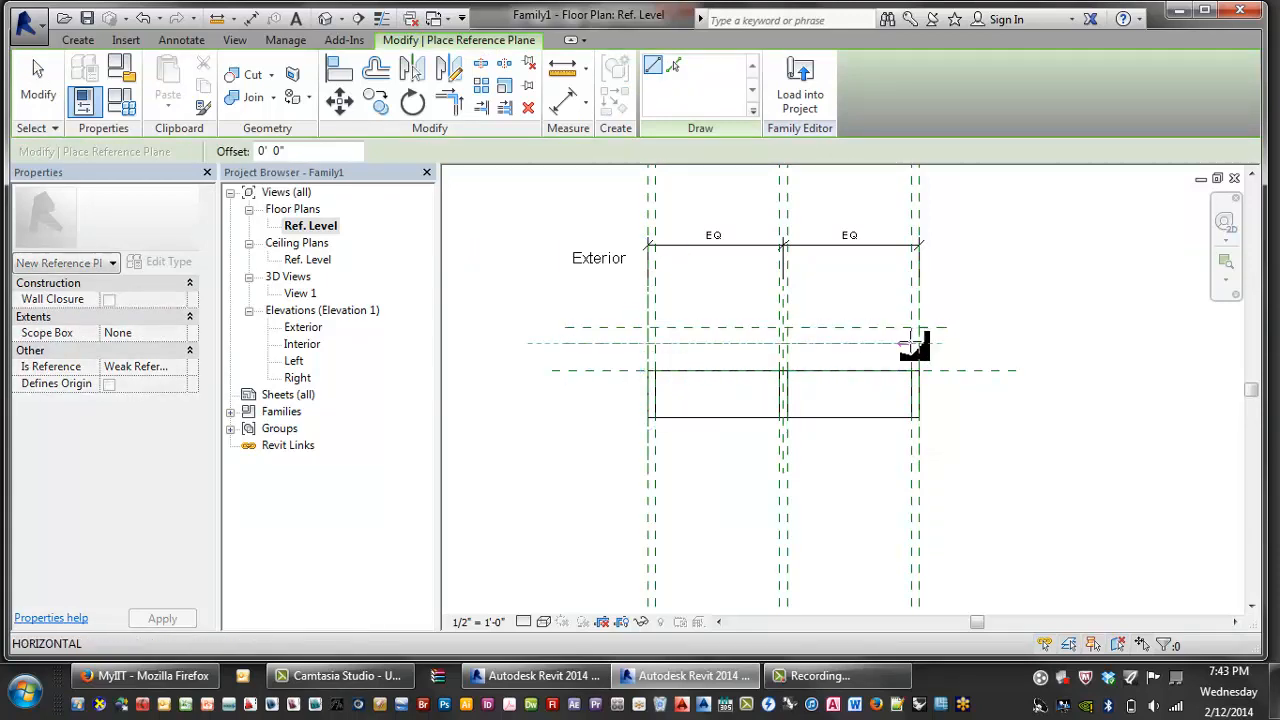
pyautogui.click(937, 343)
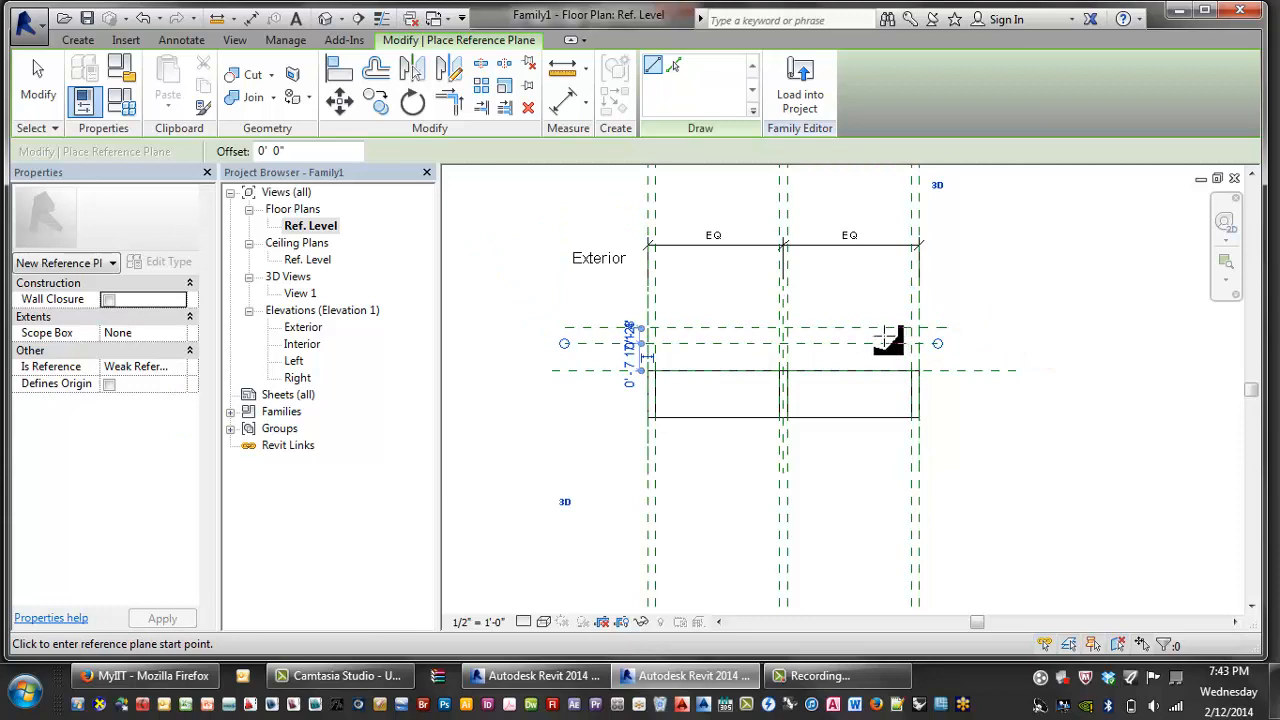
# - Draw a long horizontal reference plane below the panel
pyautogui.scroll(2, 648, 378)
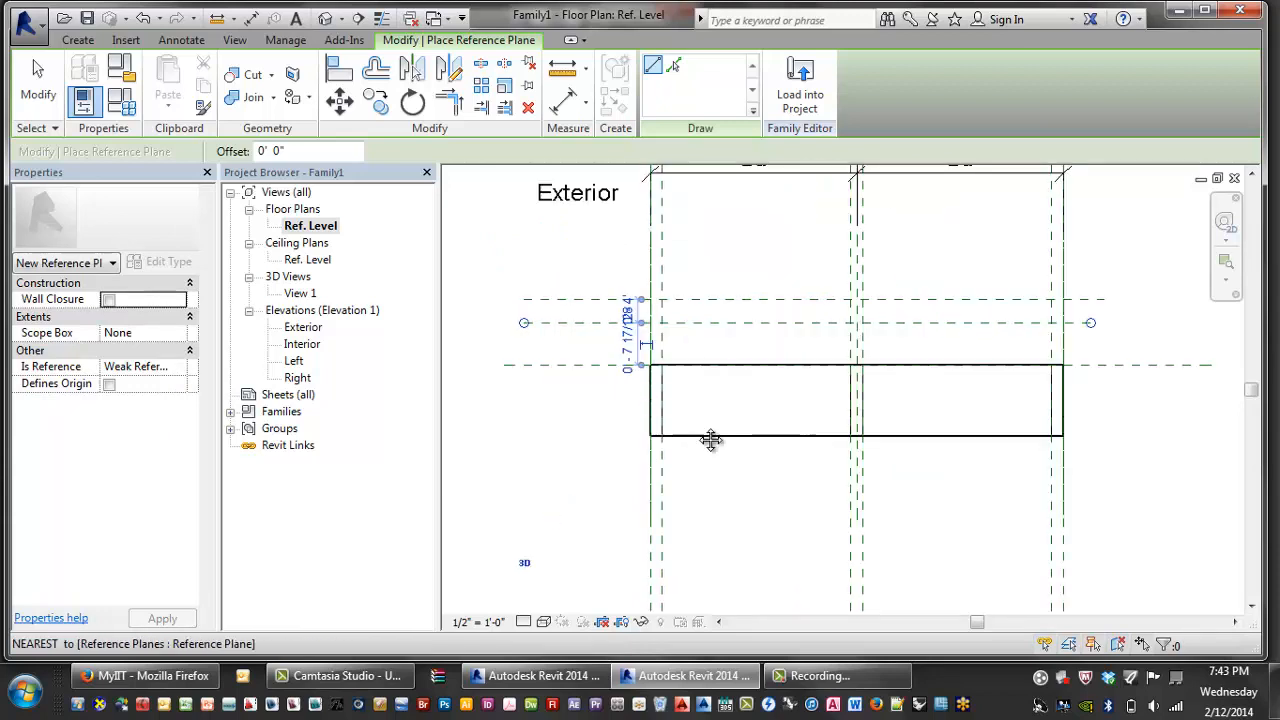
pyautogui.moveTo(711, 440); pyautogui.dragTo(682, 438, button='middle')
pyautogui.scroll(1, 578, 459)
pyautogui.moveTo(611, 463); pyautogui.dragTo(622, 409, button='middle')
pyautogui.scroll(-1, 618, 407)
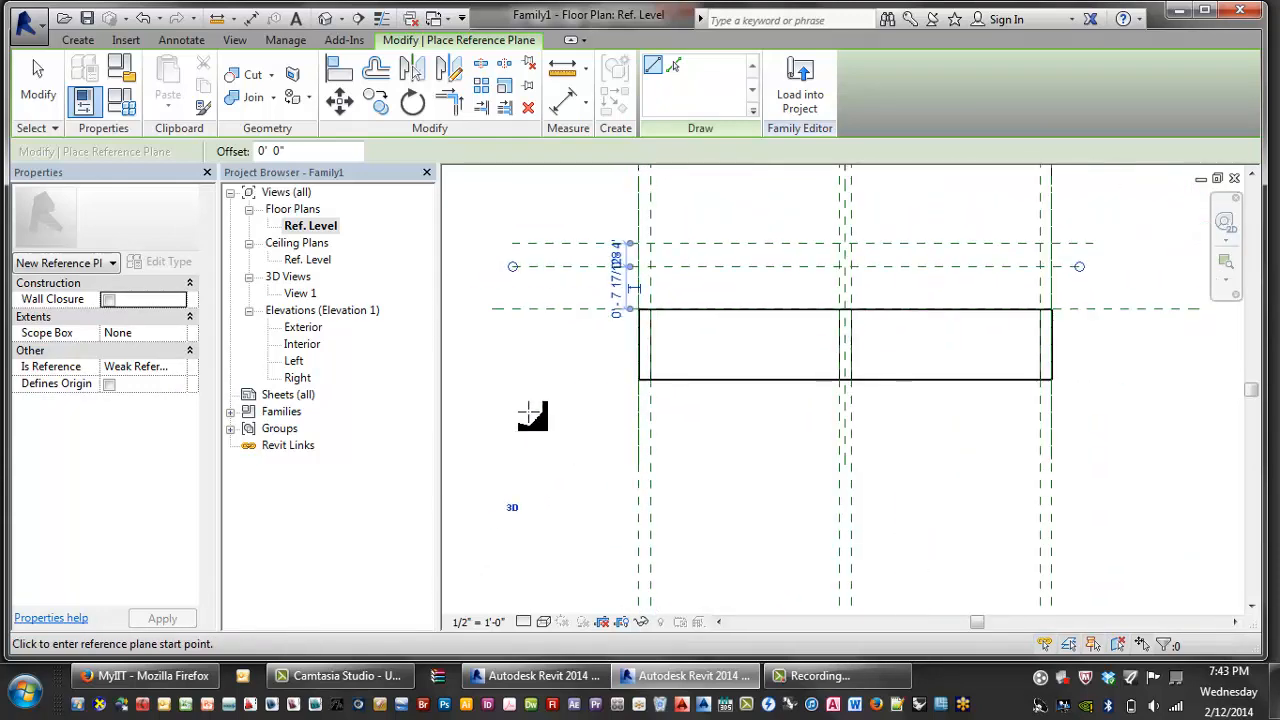
pyautogui.click(538, 414)
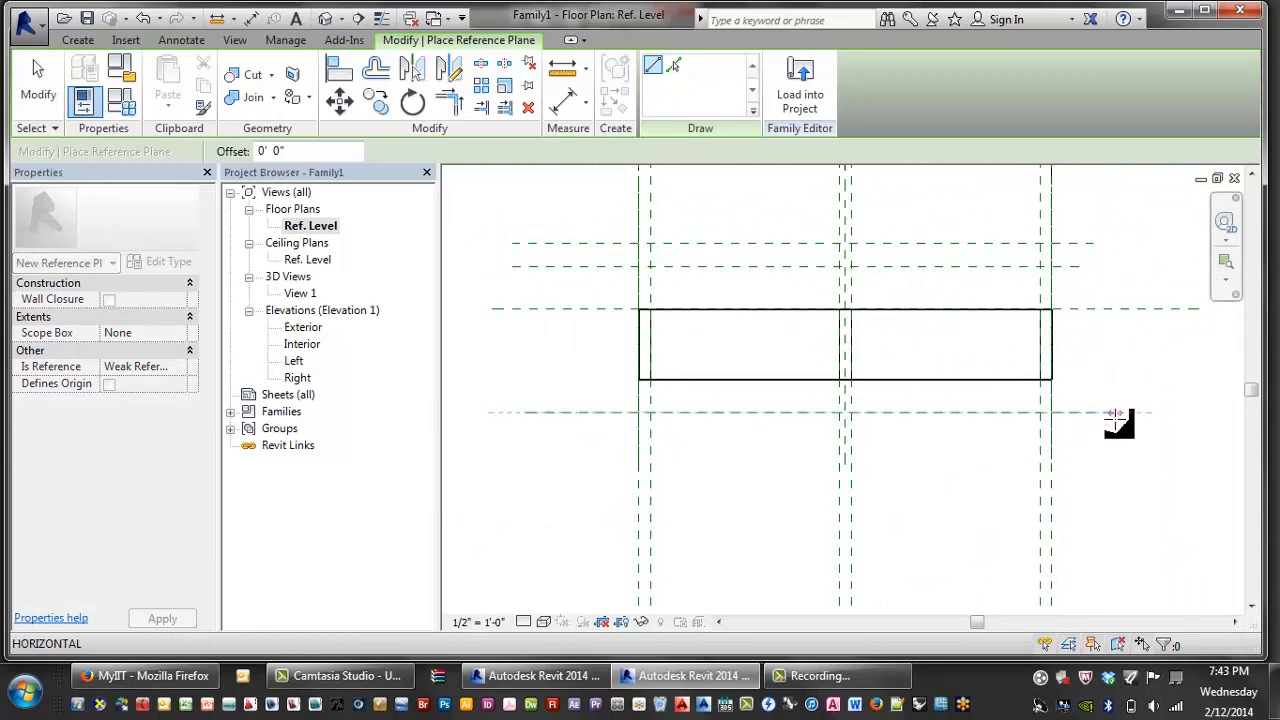
pyautogui.click(1115, 416)
# - Draw a horizontal reference plane through the middle of the panel
pyautogui.scroll(-1, 1066, 420)
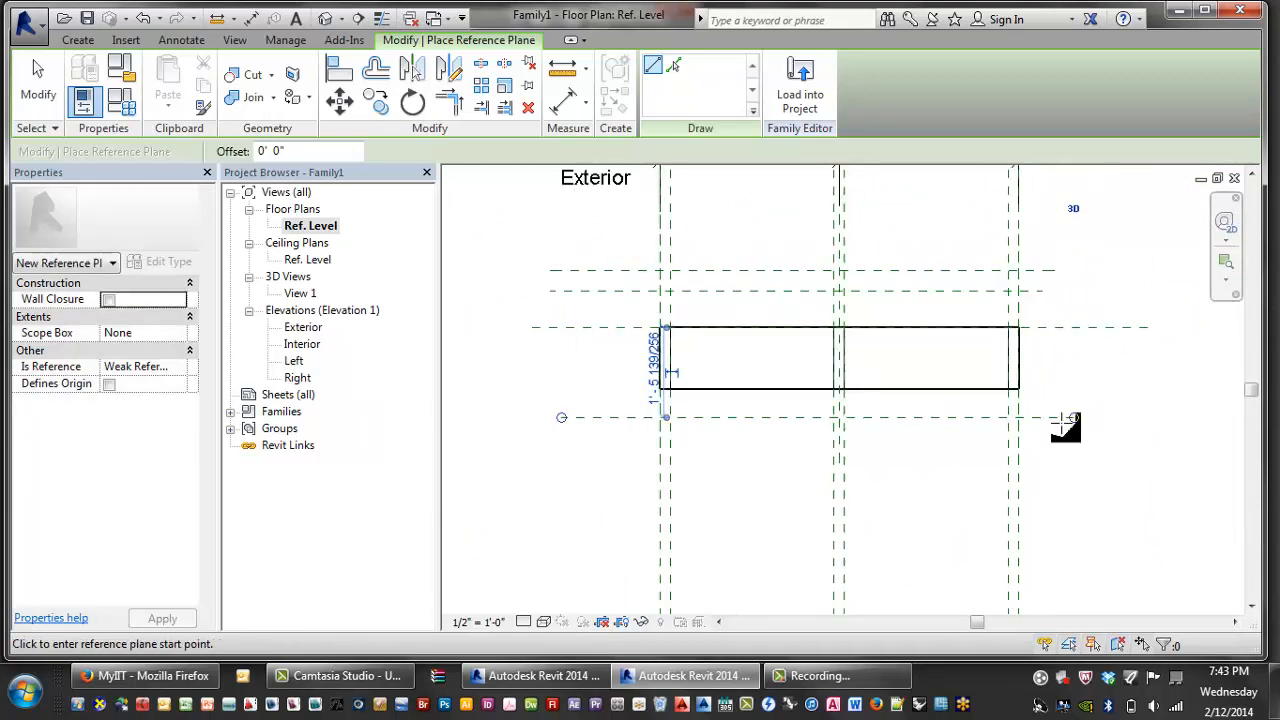
pyautogui.scroll(-1, 1066, 397)
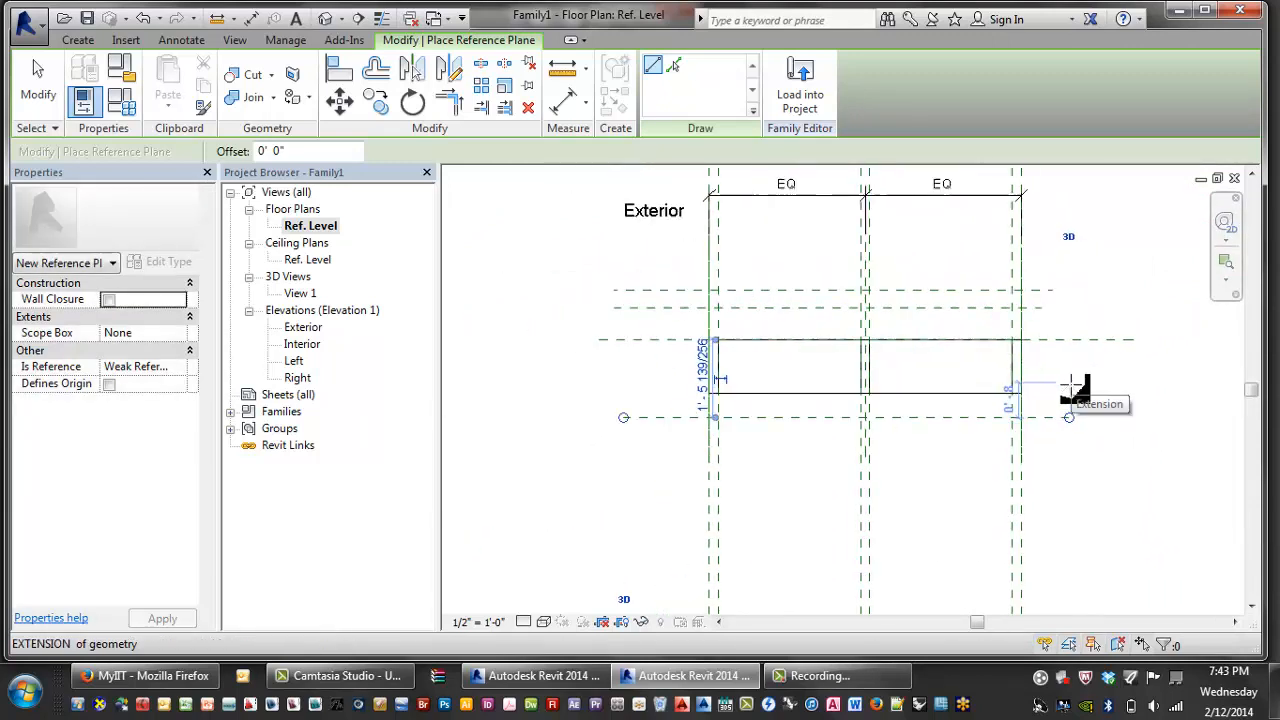
pyautogui.scroll(2, 1074, 388)
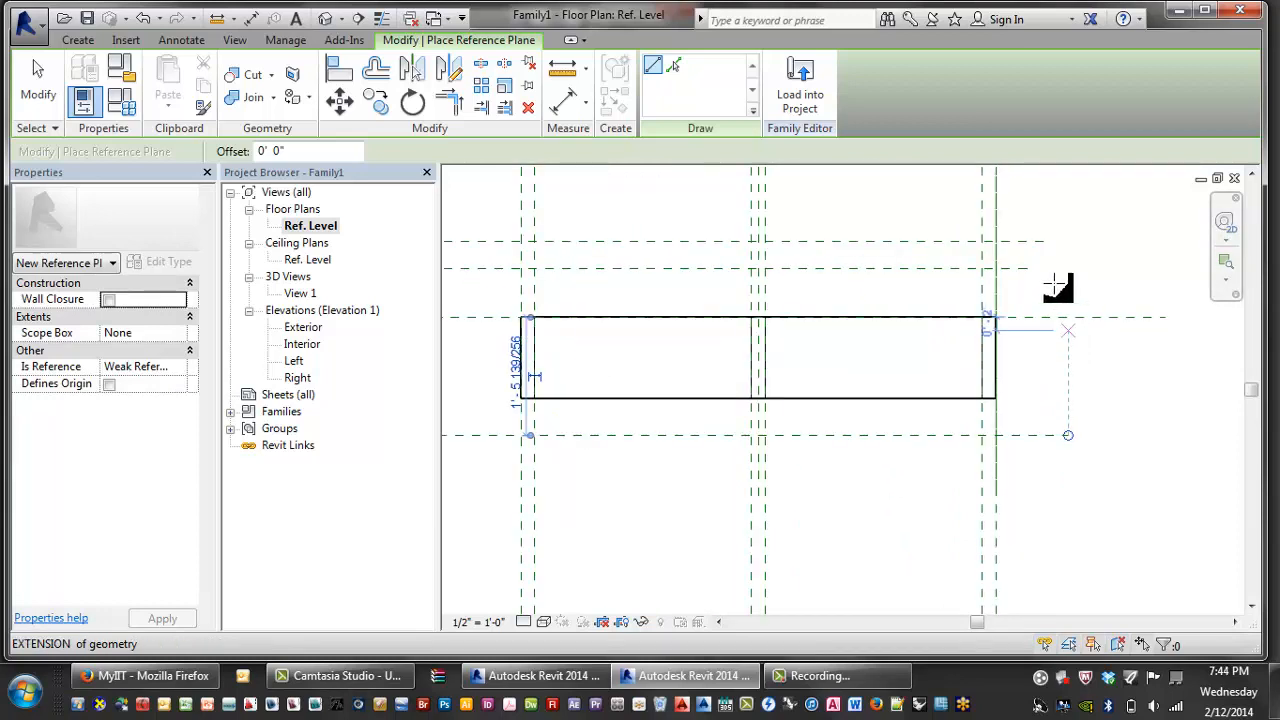
pyautogui.click(1044, 362)
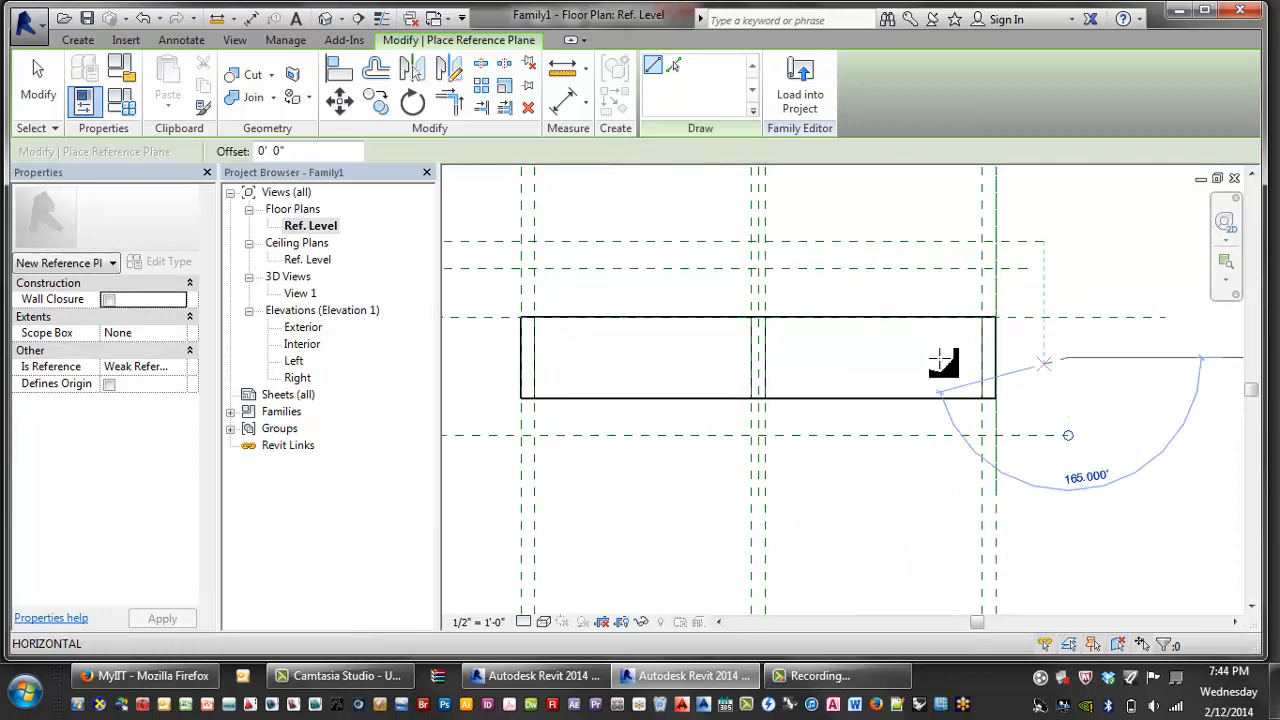
pyautogui.moveTo(491, 363); pyautogui.dragTo(540, 358, button='middle')
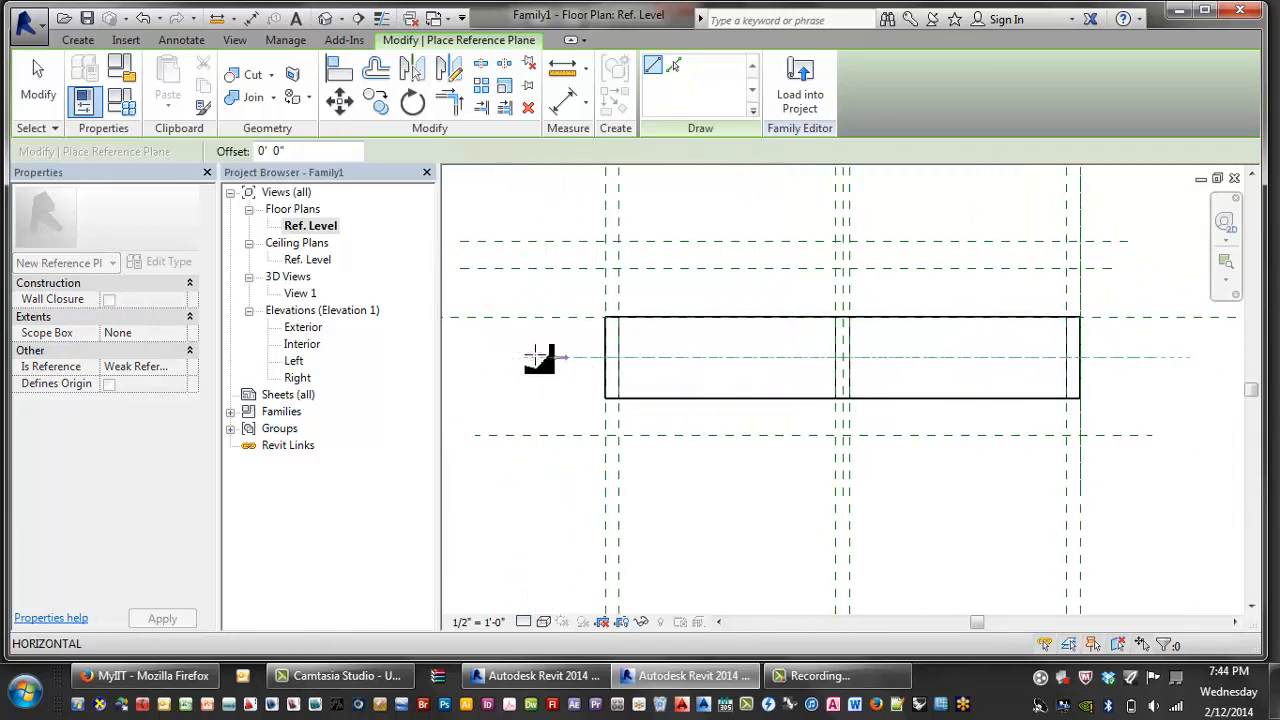
pyautogui.click(473, 357)
# - Add a horizontal reference plane along the panel's bottom edge, then exit the tool and select it
pyautogui.scroll(-1, 575, 390)
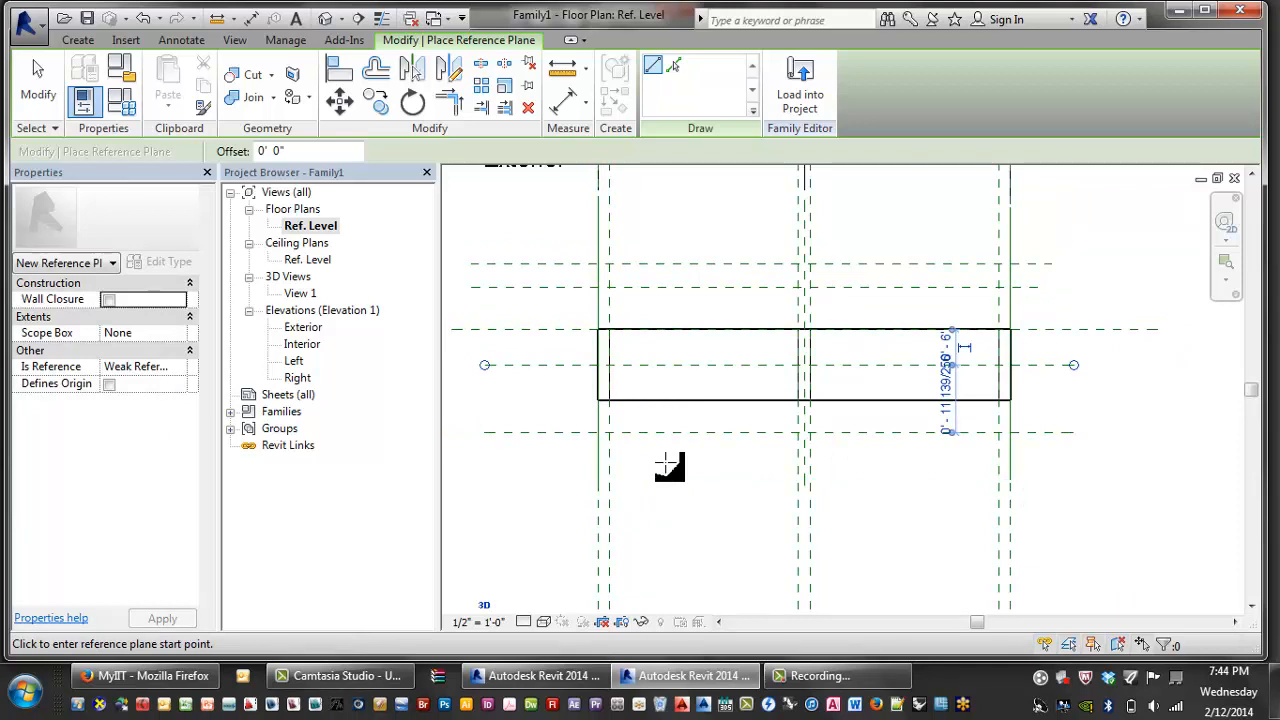
pyautogui.click(583, 385)
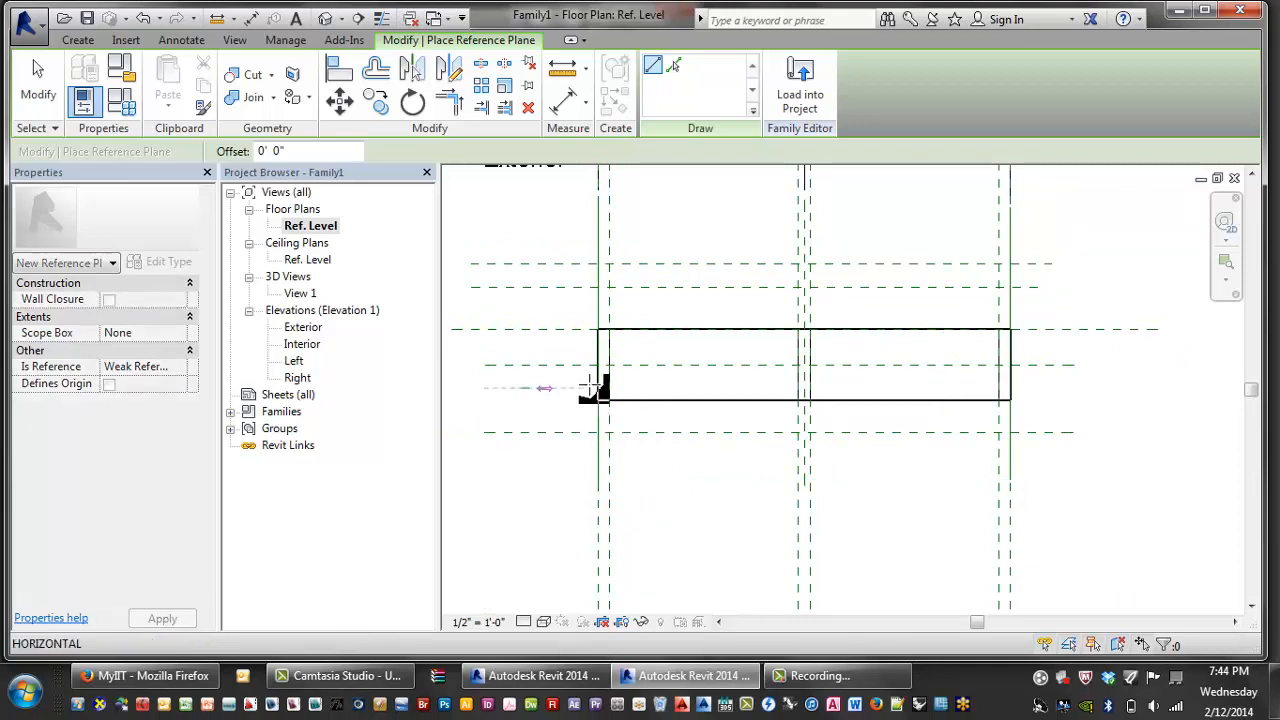
pyautogui.click(1038, 387)
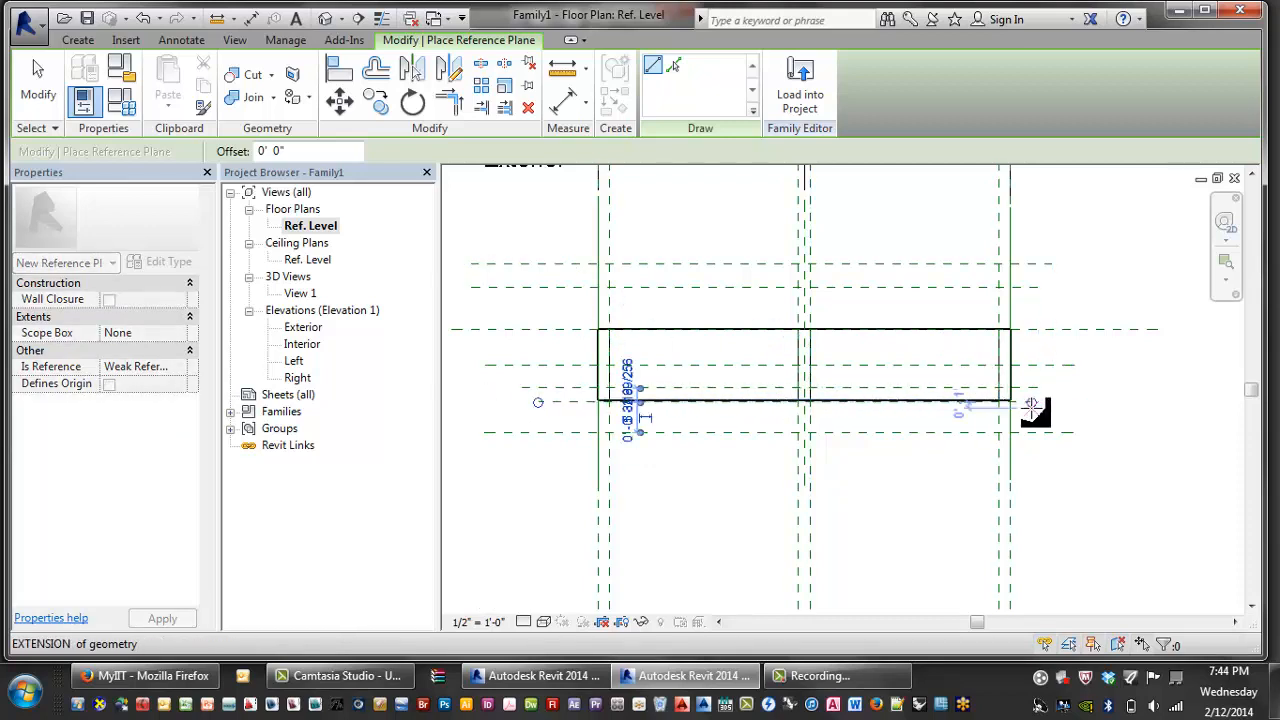
pyautogui.scroll(-2, 1034, 414)
pyautogui.press('Escape')
pyautogui.press('Escape')
pyautogui.scroll(3, 1033, 430)
pyautogui.click(1026, 432)
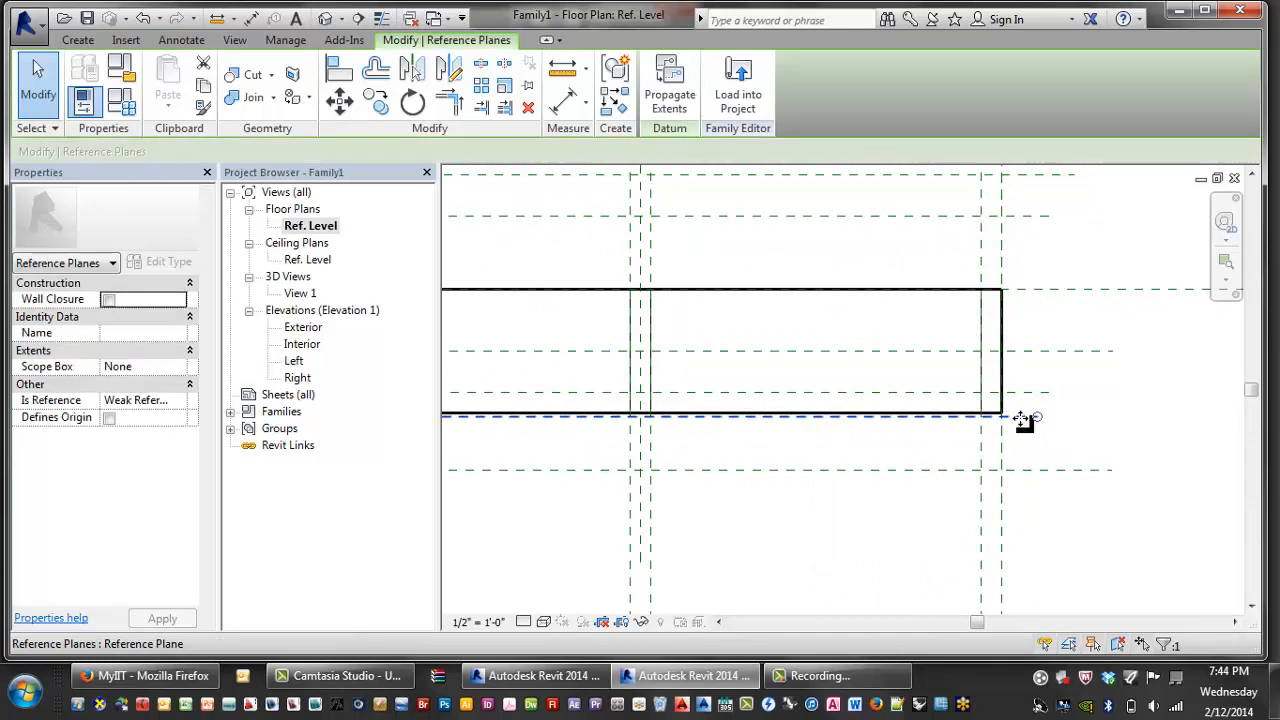
# - Clear the selection, pan the plan and select the Front reference plane
pyautogui.click(1084, 431)
pyautogui.scroll(-2, 1100, 426)
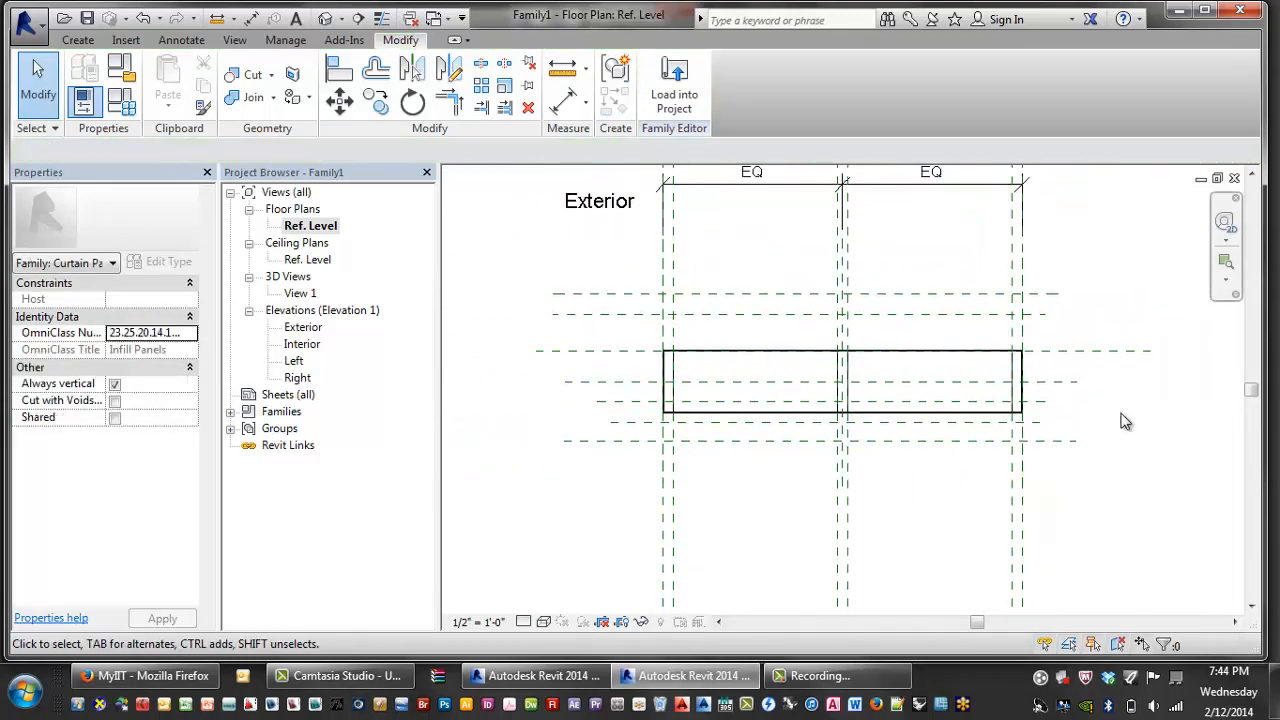
pyautogui.scroll(-2, 1065, 407)
pyautogui.scroll(2, 1065, 407)
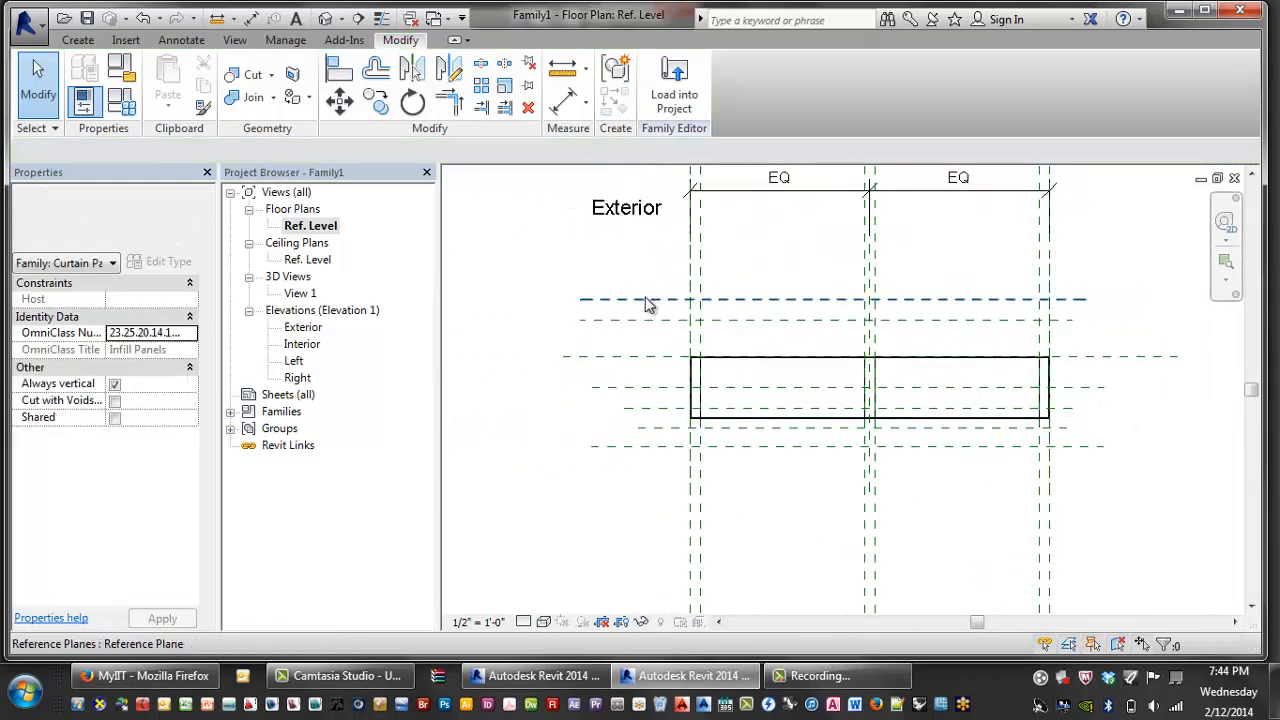
pyautogui.moveTo(655, 323); pyautogui.dragTo(571, 357, button='middle')
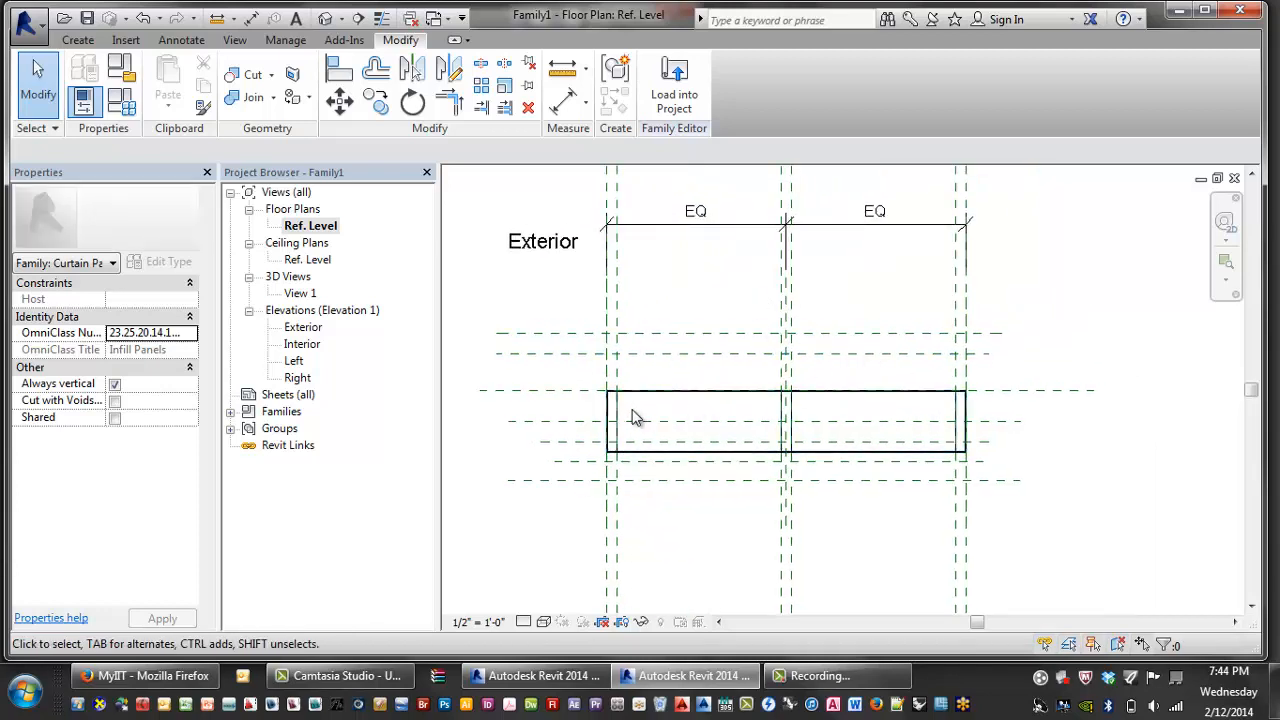
pyautogui.moveTo(489, 390); pyautogui.dragTo(488, 367, button='middle')
pyautogui.click(488, 367)
pyautogui.scroll(3, 1130, 370)
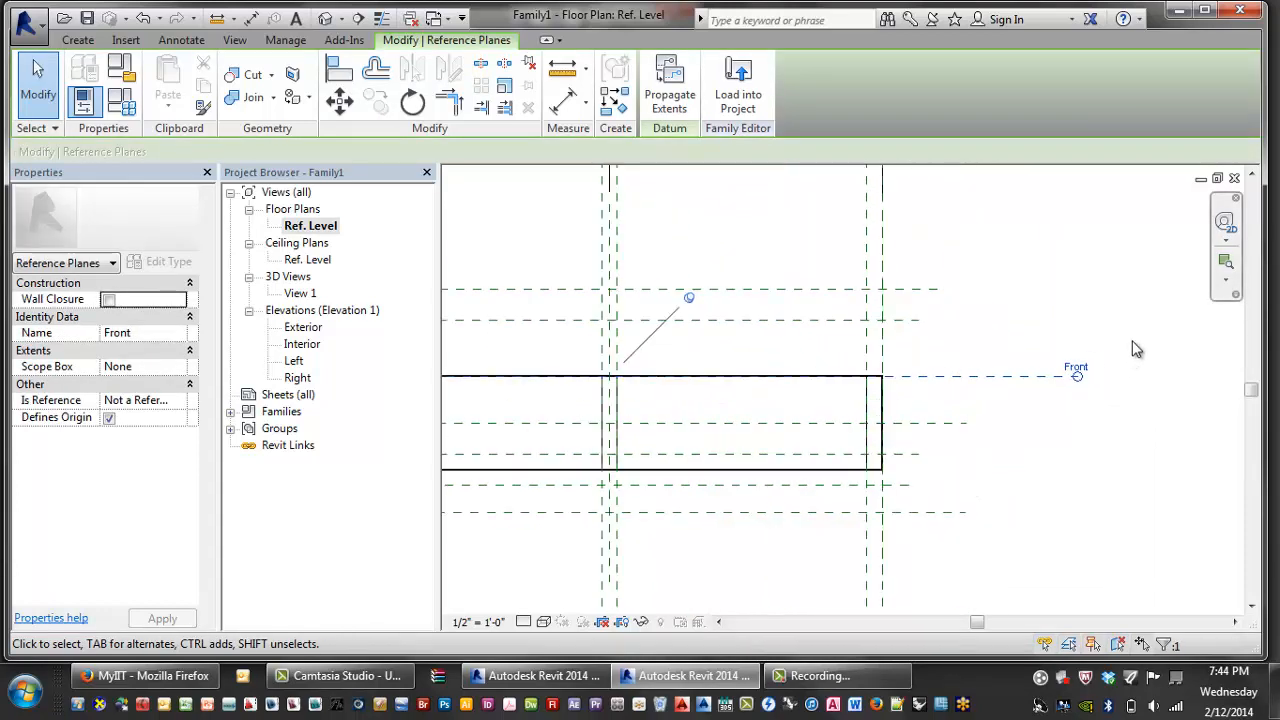
pyautogui.scroll(-3, 860, 437)
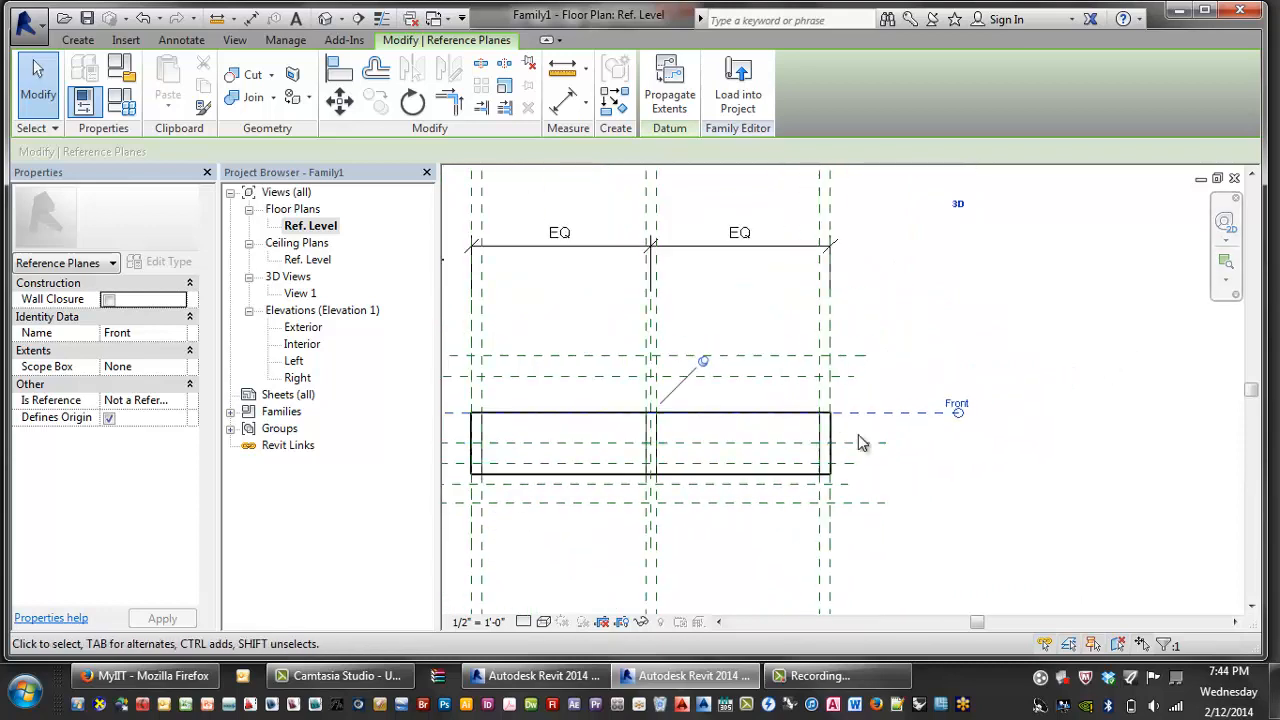
pyautogui.scroll(2, 684, 440)
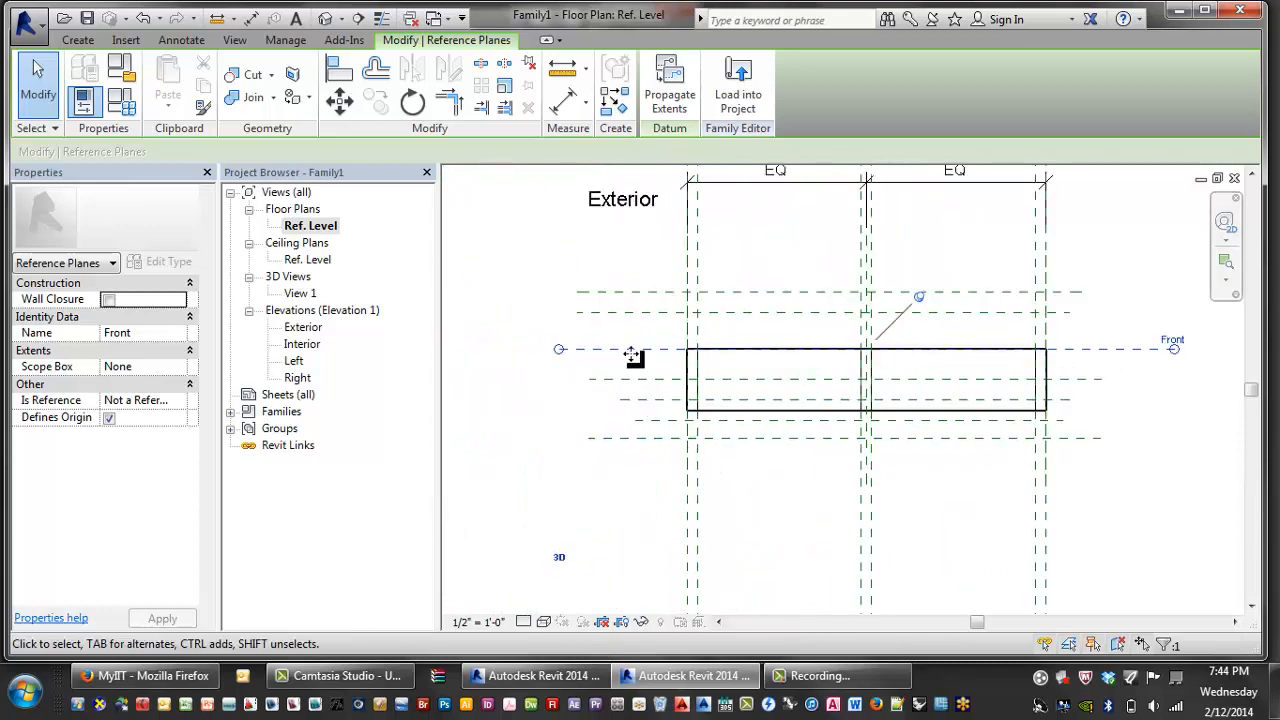
# - Check each reference plane below Front and extend the lower plane's left end
pyautogui.click(648, 381)
pyautogui.click(655, 401)
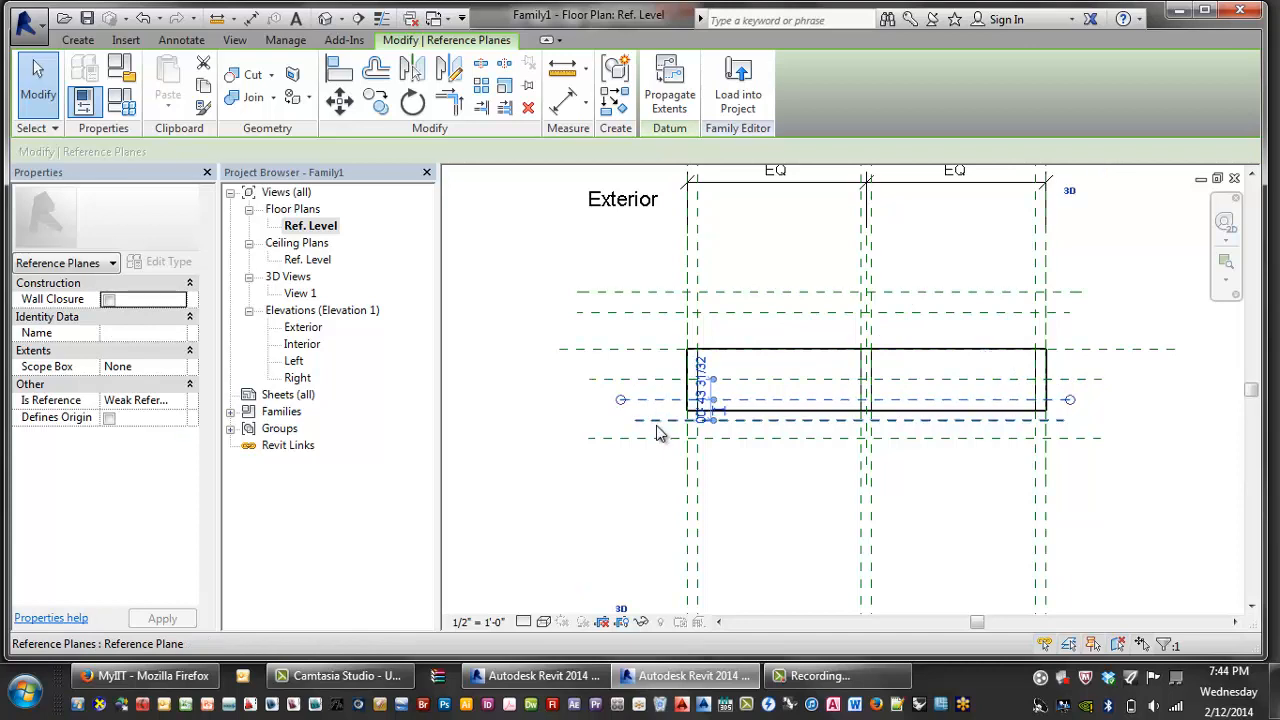
pyautogui.click(656, 422)
pyautogui.click(650, 440)
pyautogui.scroll(-2, 614, 480)
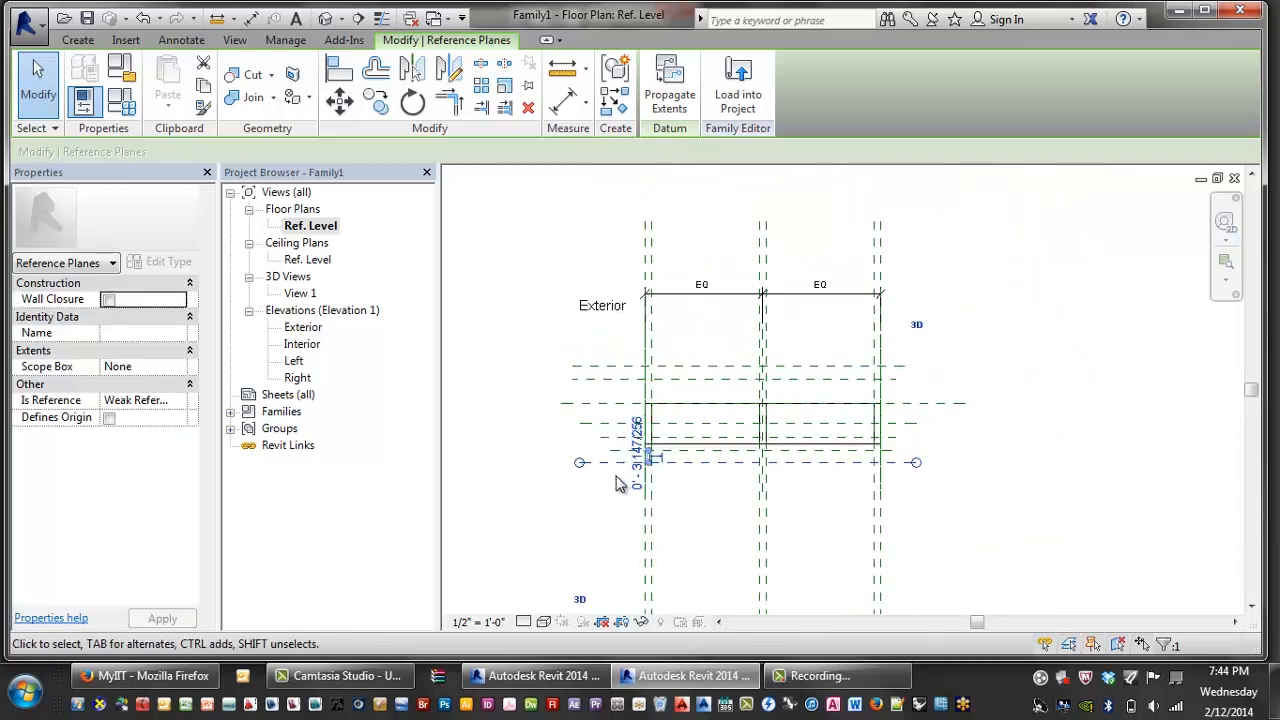
pyautogui.scroll(3, 593, 494)
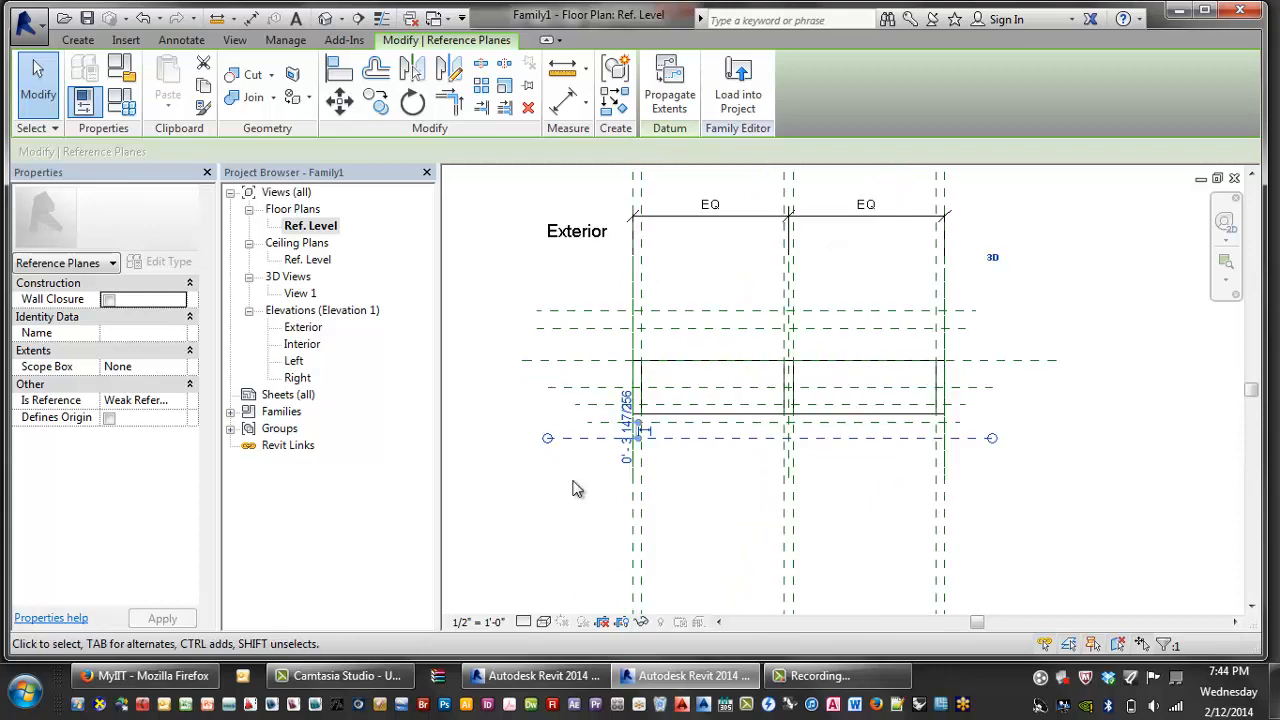
pyautogui.moveTo(588, 422); pyautogui.dragTo(562, 422)
# - Stretch the right ends of the two short lower planes to line up with the others
pyautogui.click(577, 405)
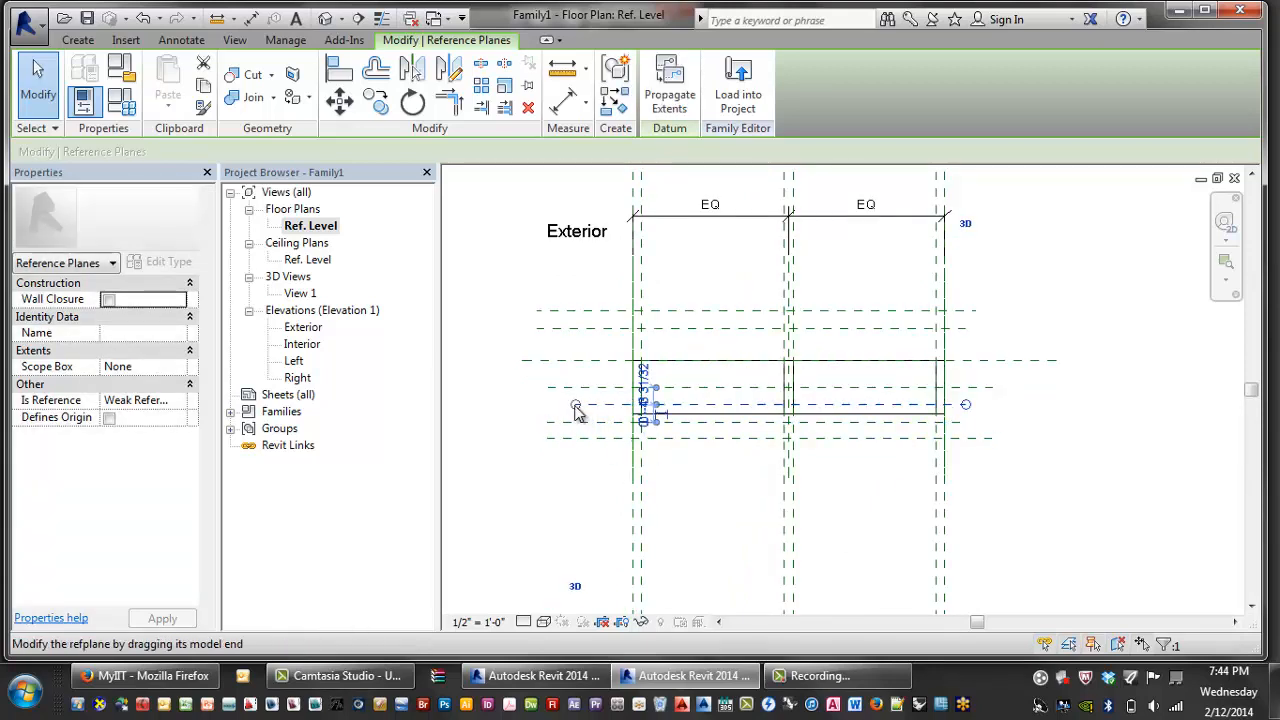
pyautogui.click(491, 423)
pyautogui.click(548, 361)
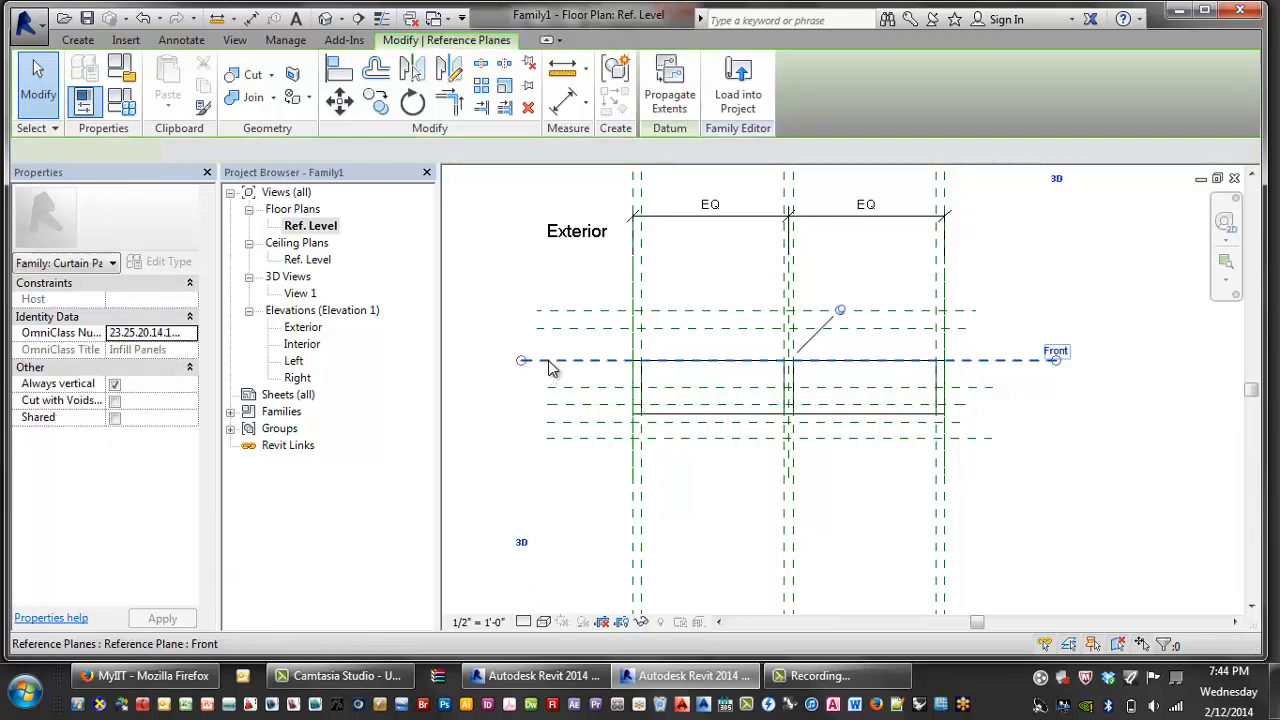
pyautogui.moveTo(548, 360); pyautogui.dragTo(504, 370, button='middle')
pyautogui.moveTo(1000, 396); pyautogui.dragTo(1020, 392, button='middle')
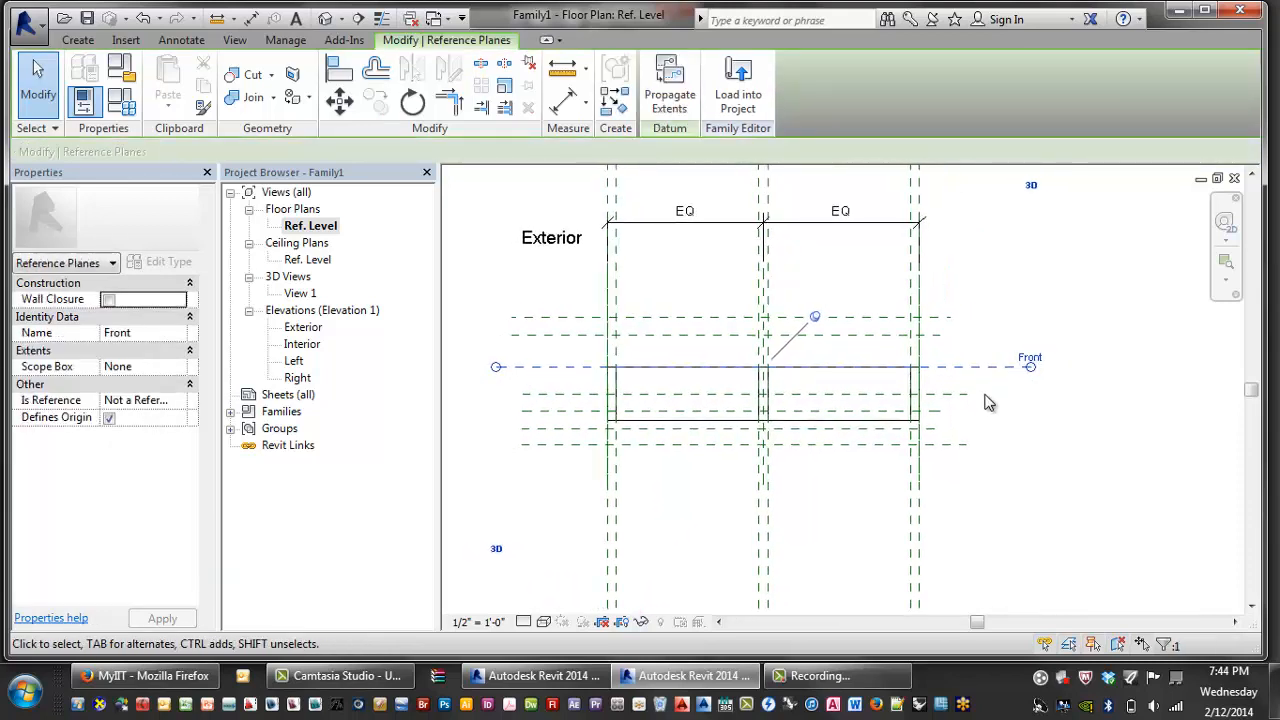
pyautogui.click(935, 412)
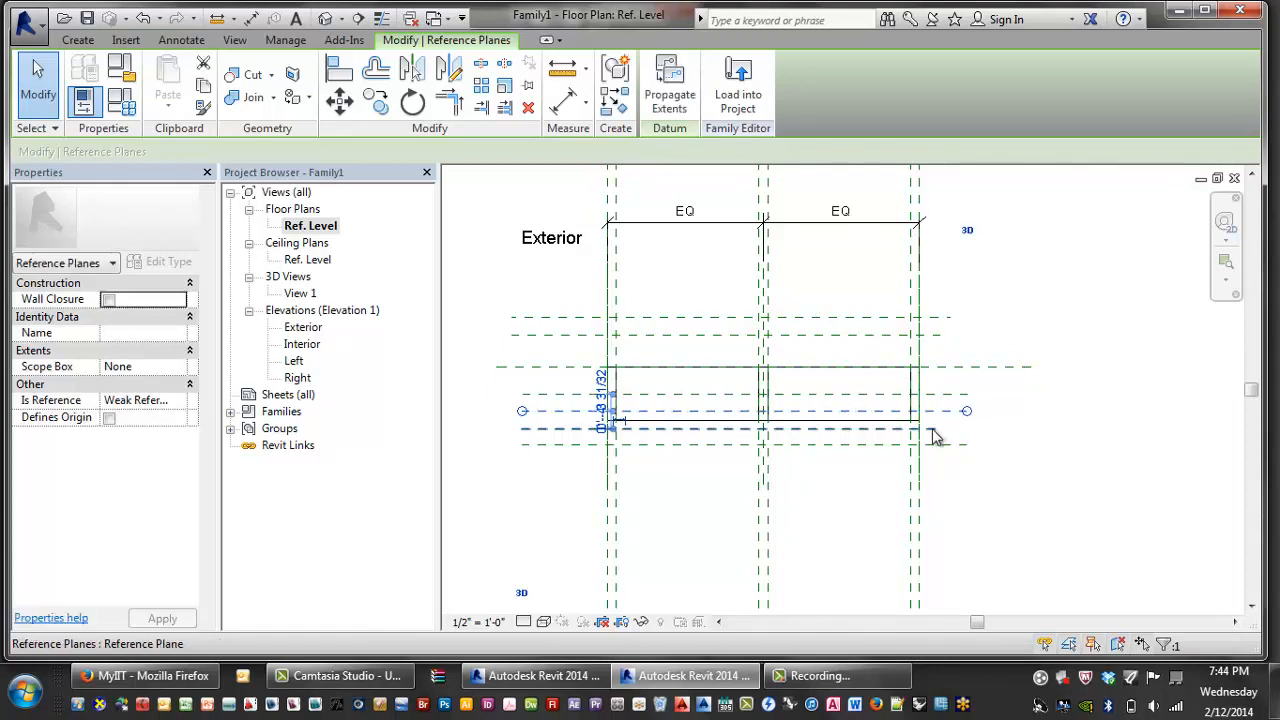
pyautogui.click(932, 429)
pyautogui.moveTo(936, 429); pyautogui.dragTo(968, 430)
pyautogui.click(1007, 431)
pyautogui.moveTo(1009, 431); pyautogui.dragTo(1014, 450, button='middle')
pyautogui.scroll(-1, 1014, 450)
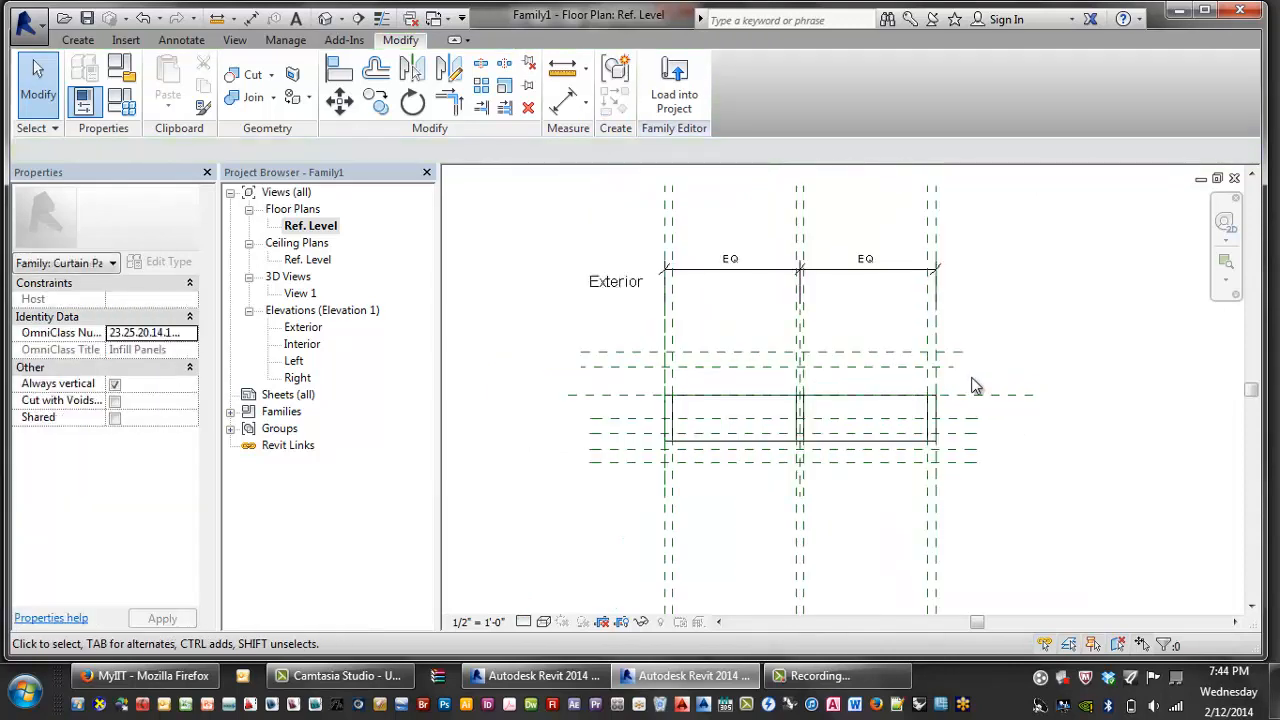
# - Extend the upper plane's right end to match, then frame all six horizontal planes
pyautogui.click(954, 368)
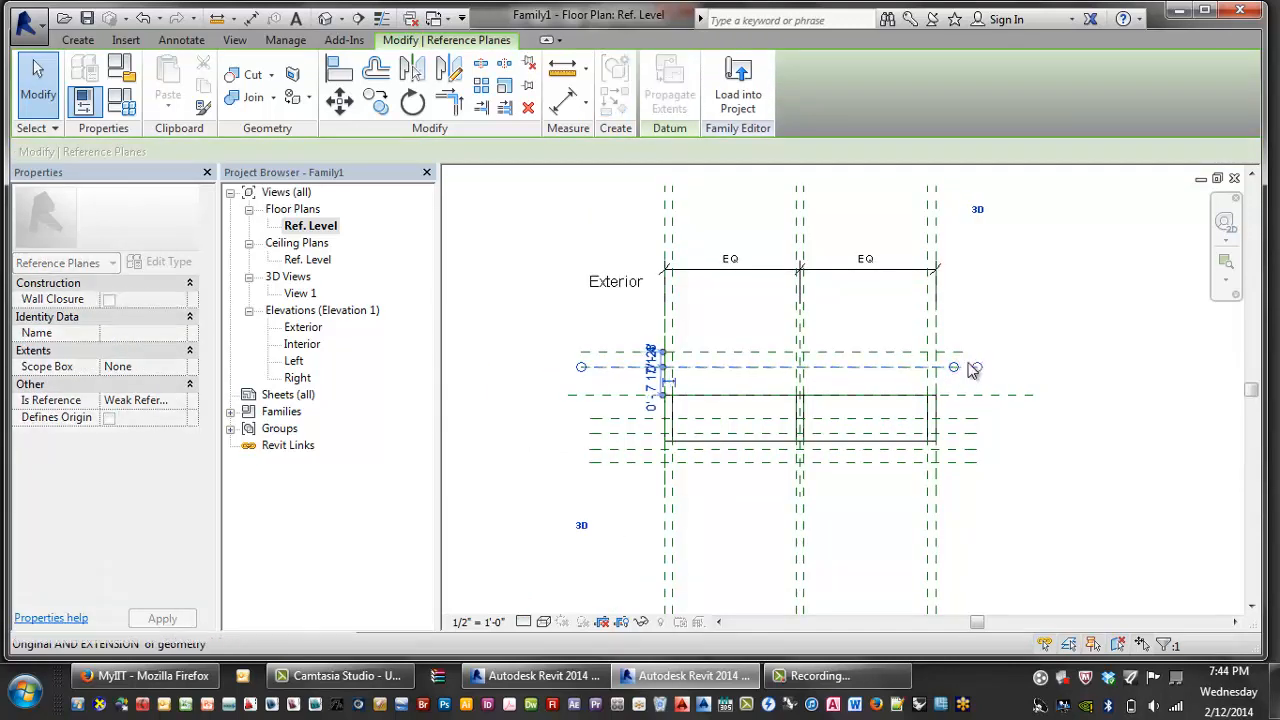
pyautogui.click(961, 352)
pyautogui.moveTo(968, 363); pyautogui.dragTo(978, 352)
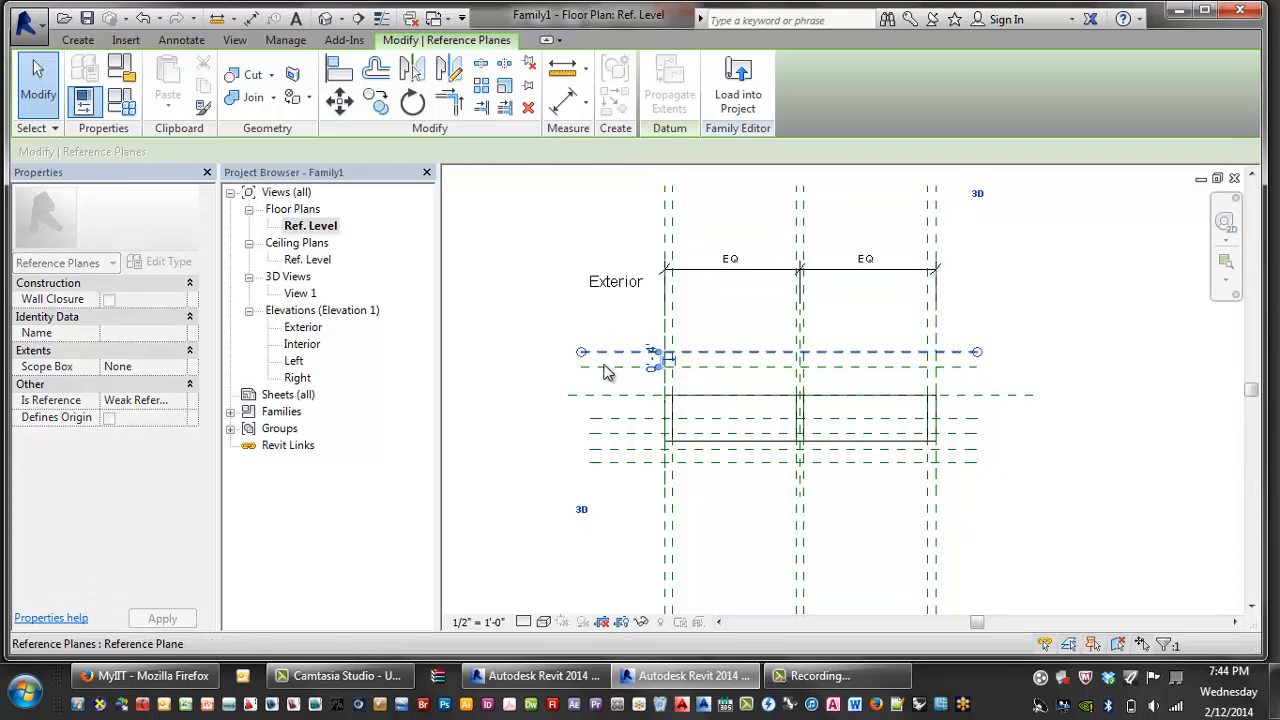
pyautogui.click(574, 395)
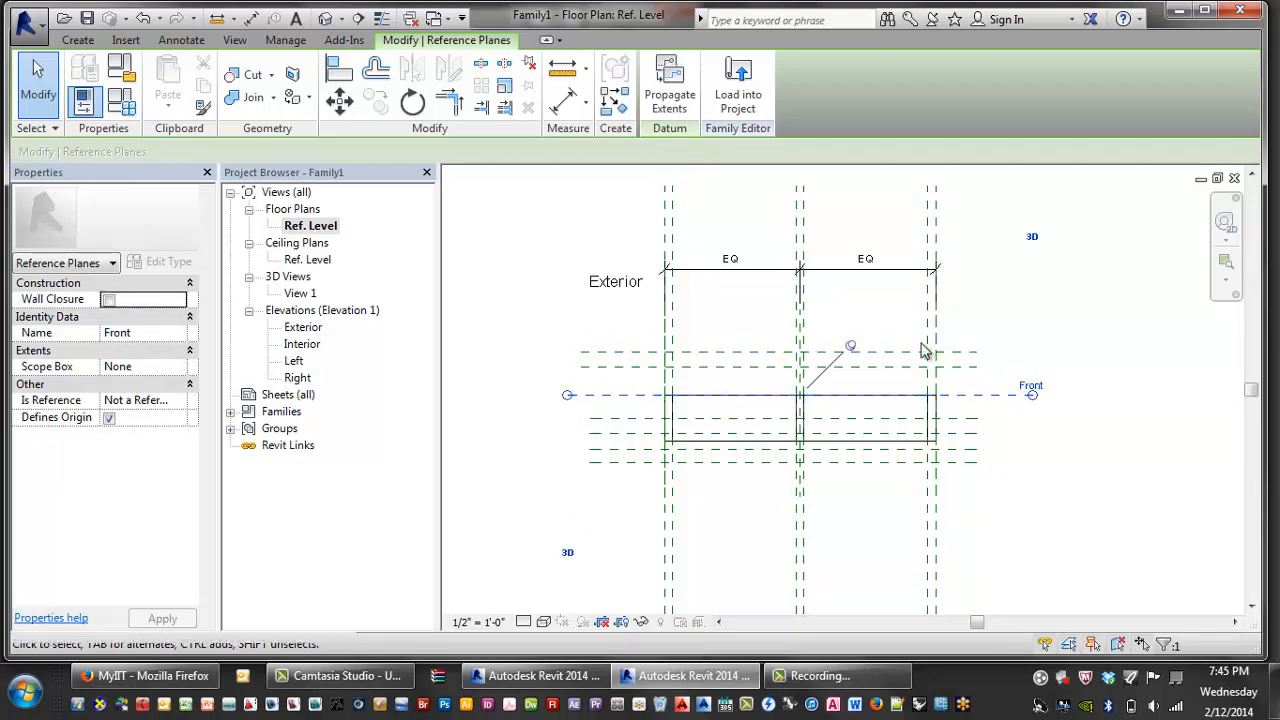
pyautogui.click(1052, 333)
pyautogui.scroll(-2, 1040, 320)
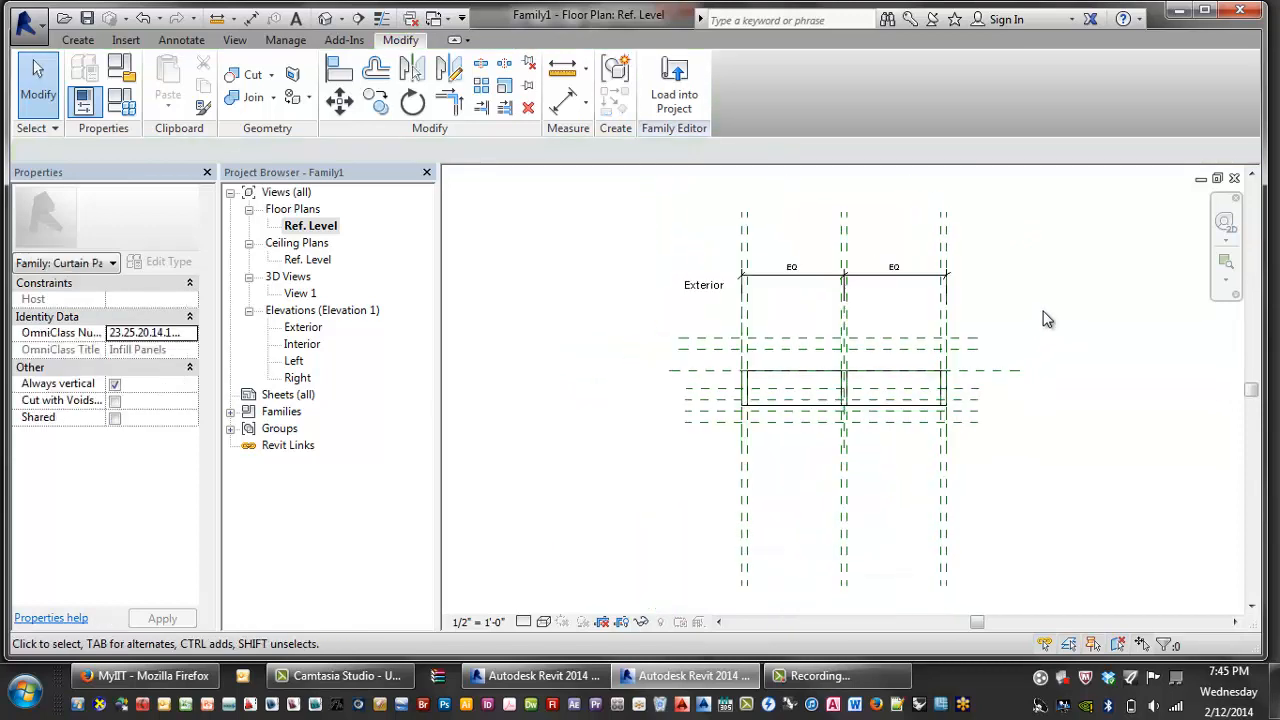
pyautogui.moveTo(1065, 316); pyautogui.dragTo(853, 328, button='middle')
pyautogui.scroll(1, 857, 332)
pyautogui.moveTo(986, 356); pyautogui.dragTo(1097, 371, button='middle')
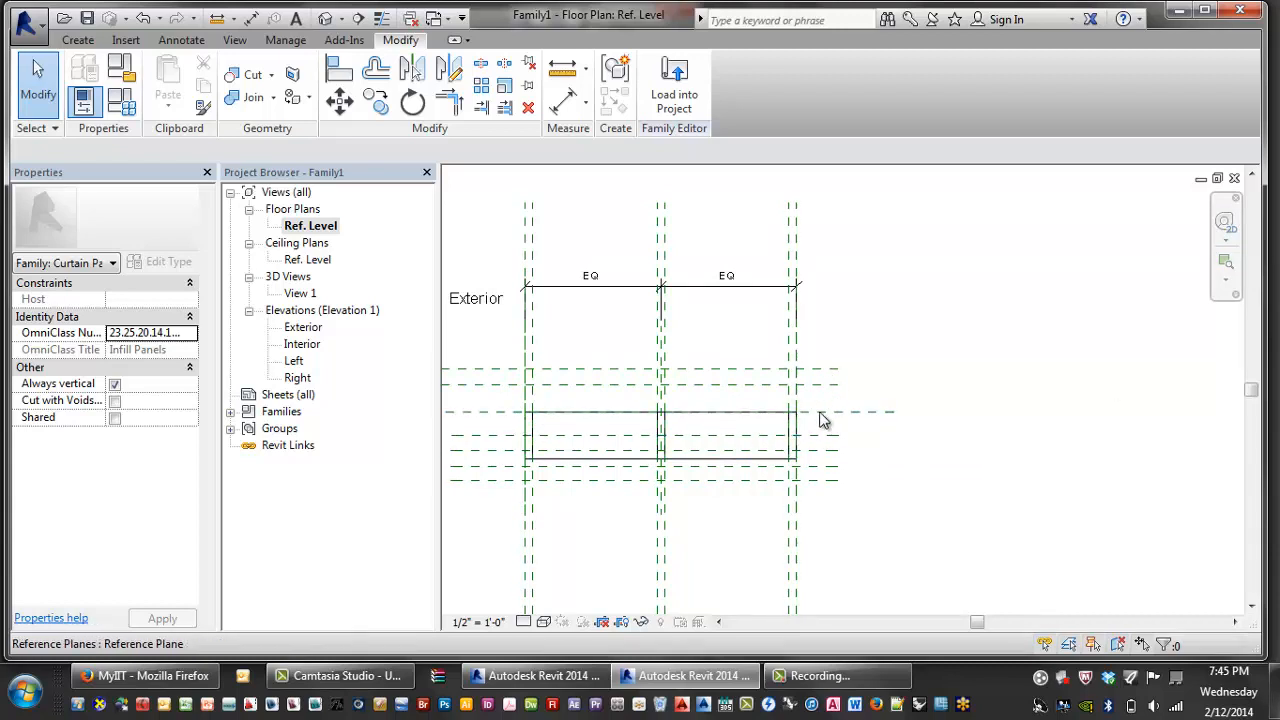
pyautogui.moveTo(809, 405)
pyautogui.mouseDown(button='middle')
pyautogui.moveTo(841, 437)
pyautogui.moveTo(843, 405)
pyautogui.mouseUp(button='middle')
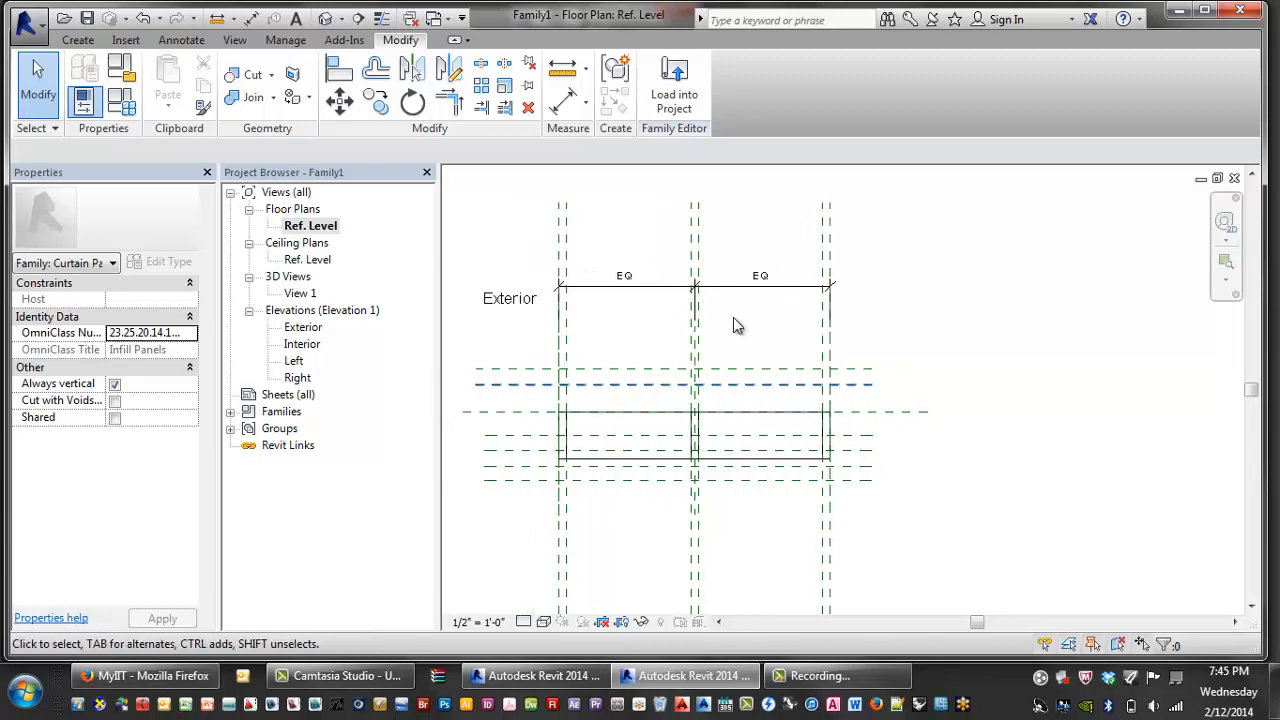
# - Add Slab Edge Offset From Face and Mullion Offset From Face length type parameters, then apply
pyautogui.click(124, 102)
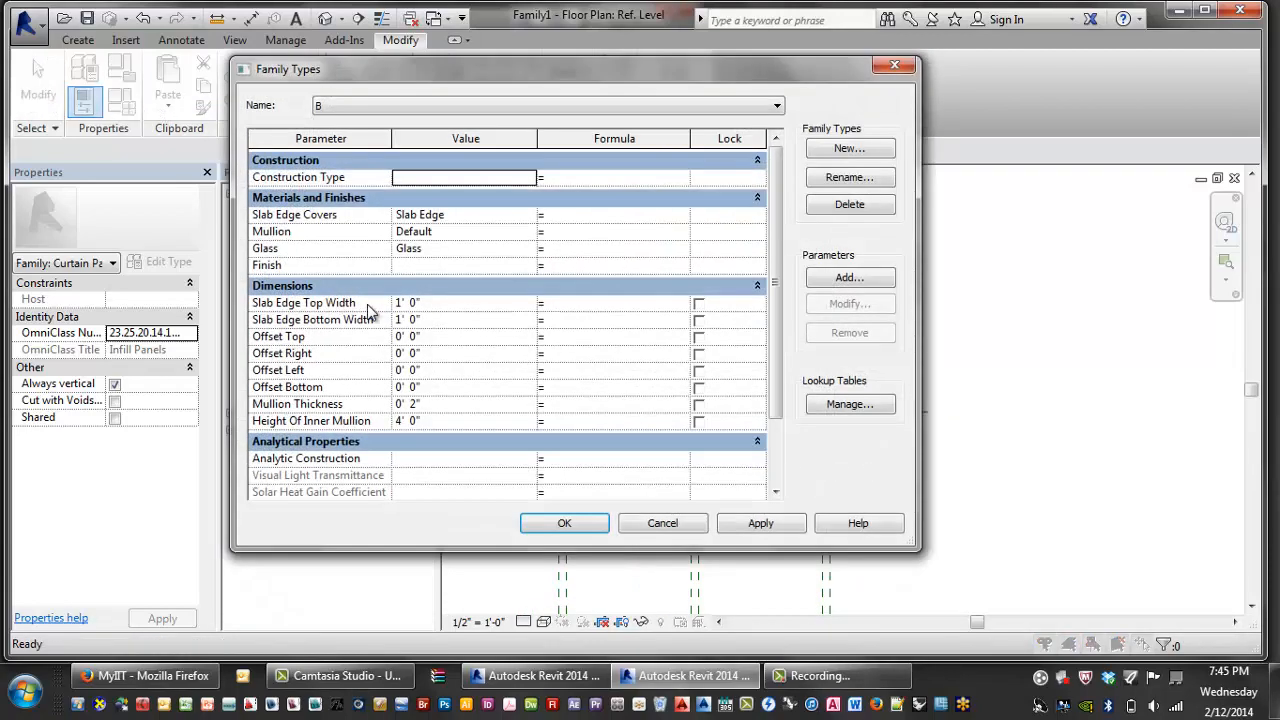
pyautogui.click(840, 283)
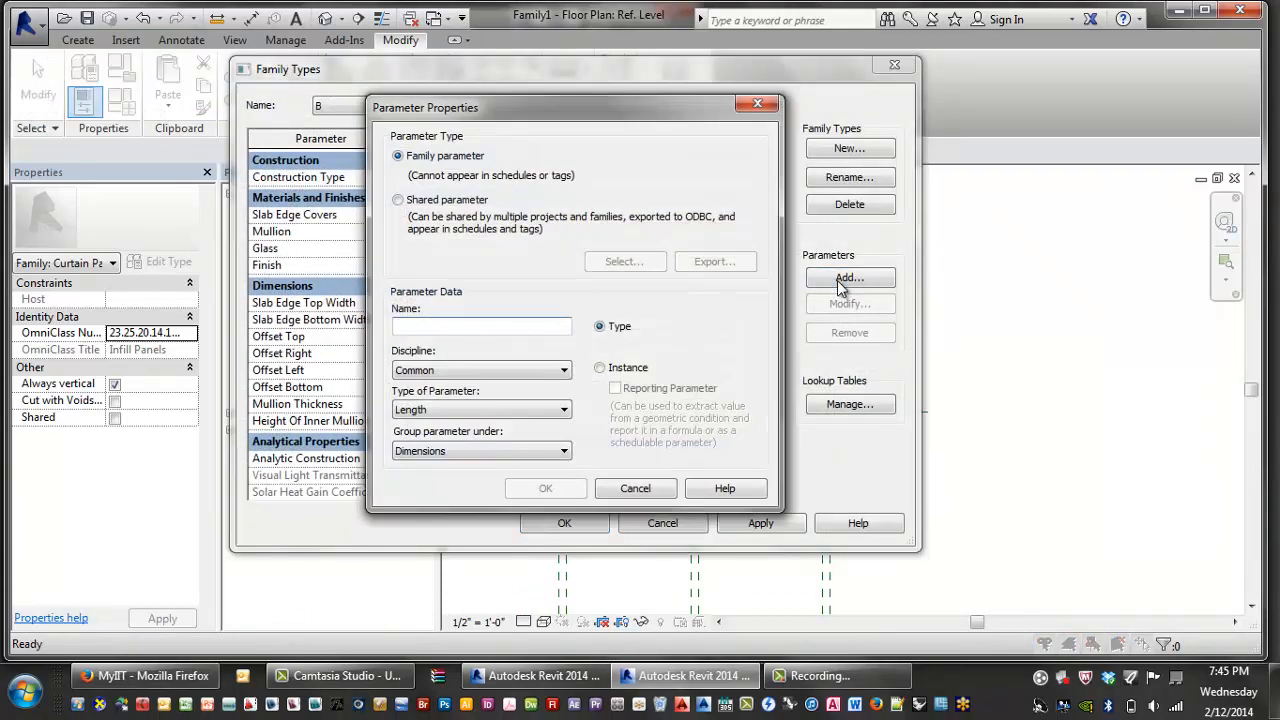
pyautogui.write('Slab Edge Offset From Face')
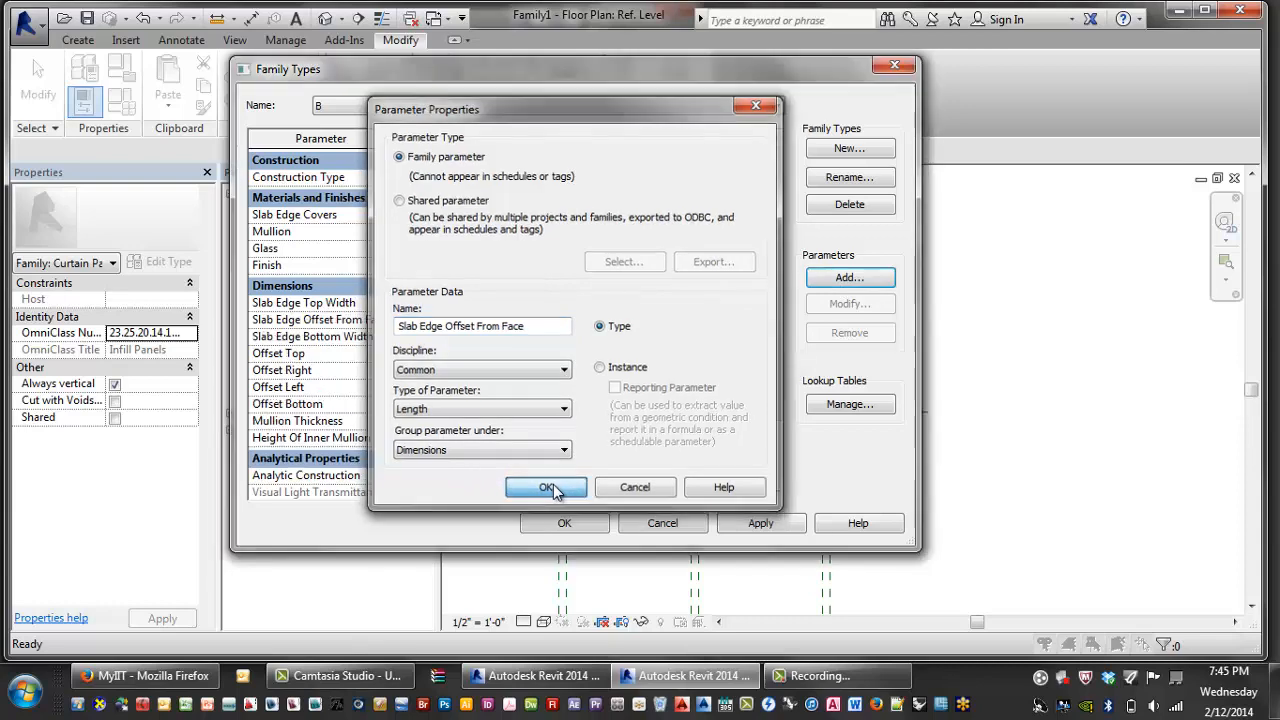
pyautogui.click(546, 488)
pyautogui.click(845, 279)
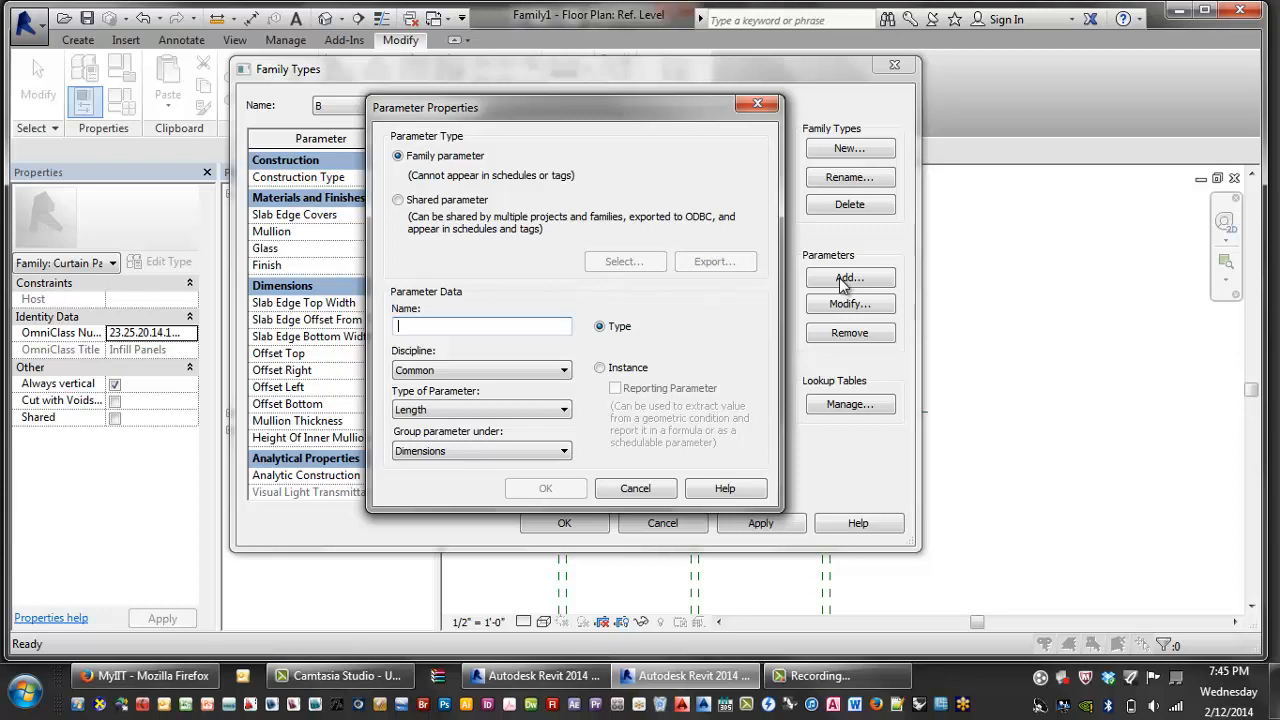
pyautogui.write('ura')
pyautogui.press('BackSpace')
pyautogui.press('BackSpace')
pyautogui.press('BackSpace')
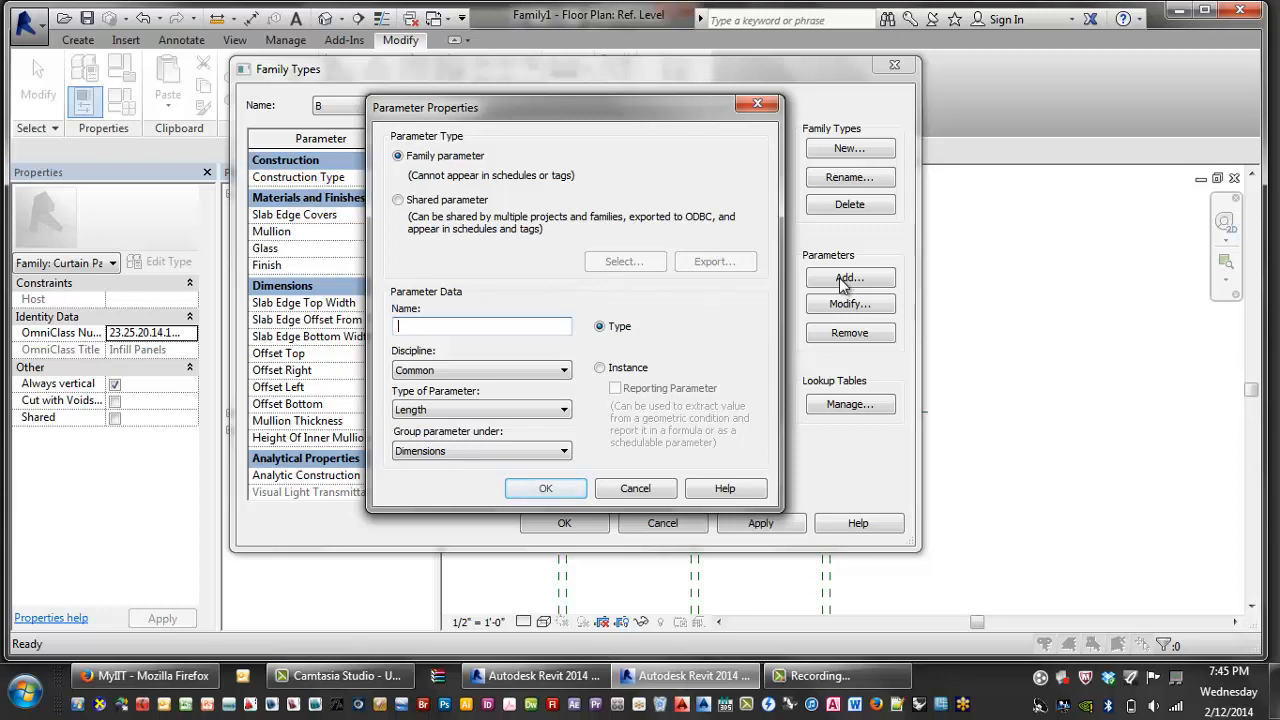
pyautogui.write('Mullion Offset From Face')
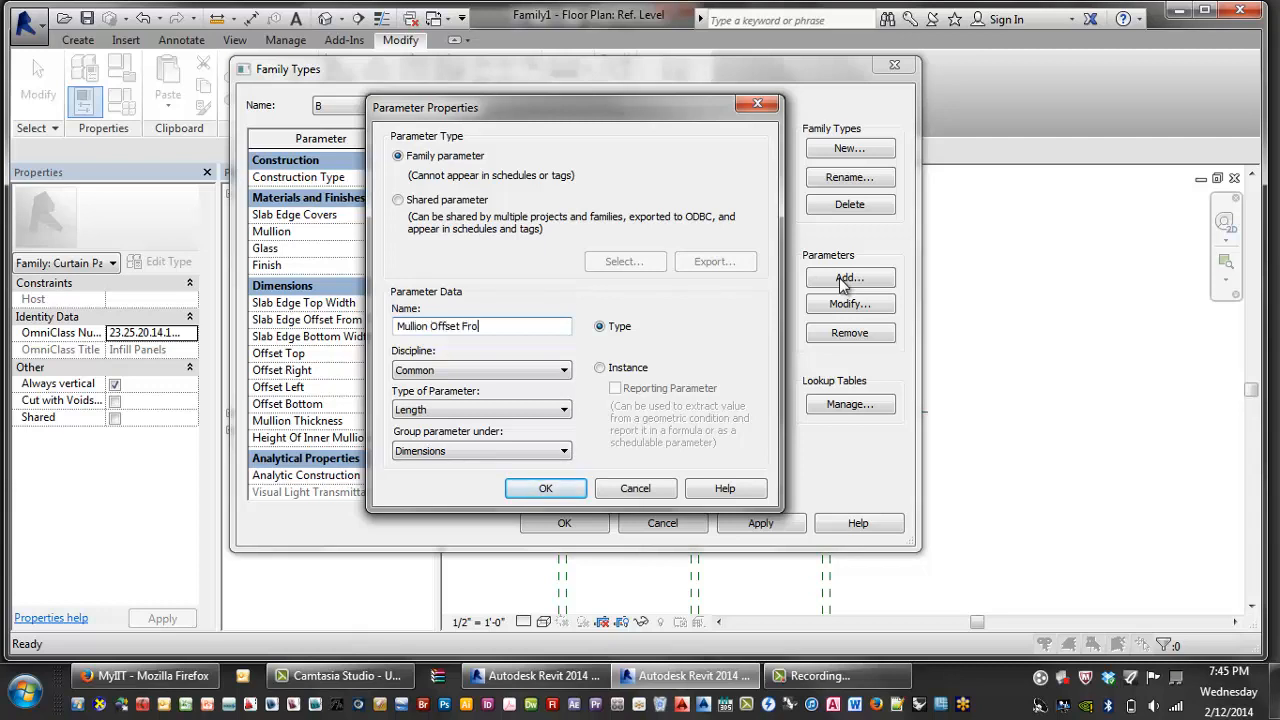
pyautogui.click(540, 488)
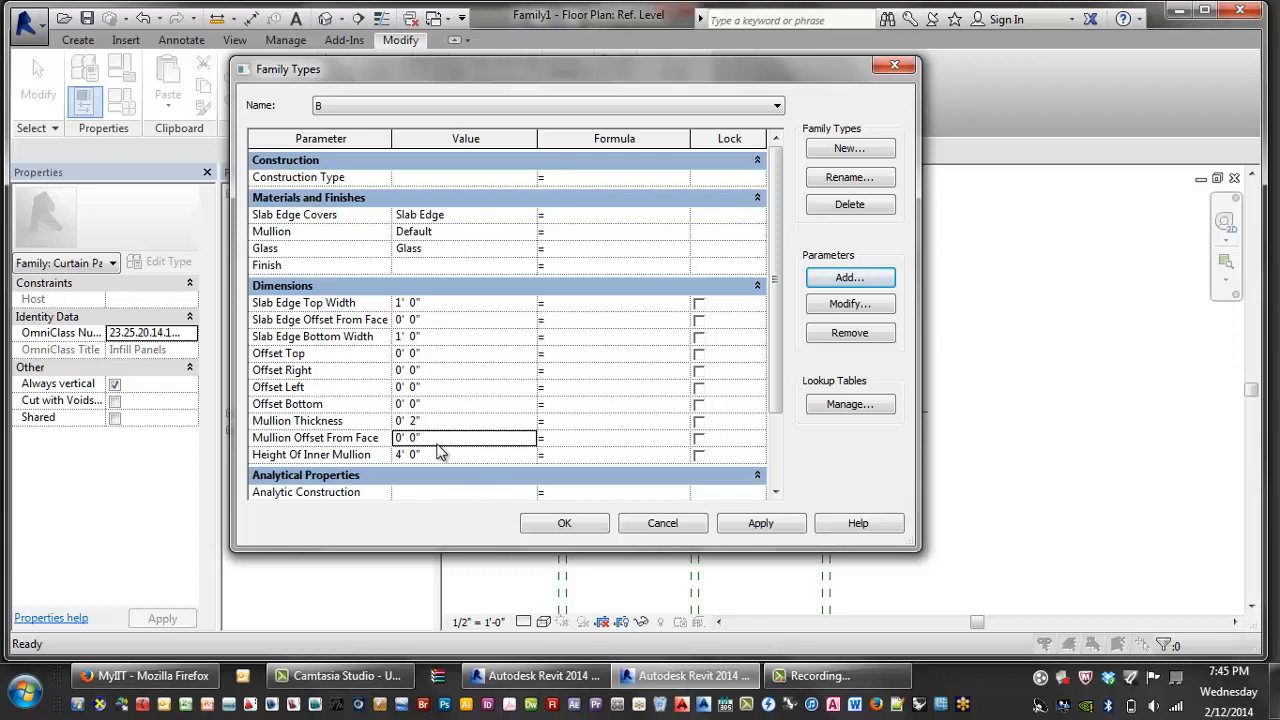
pyautogui.click(760, 523)
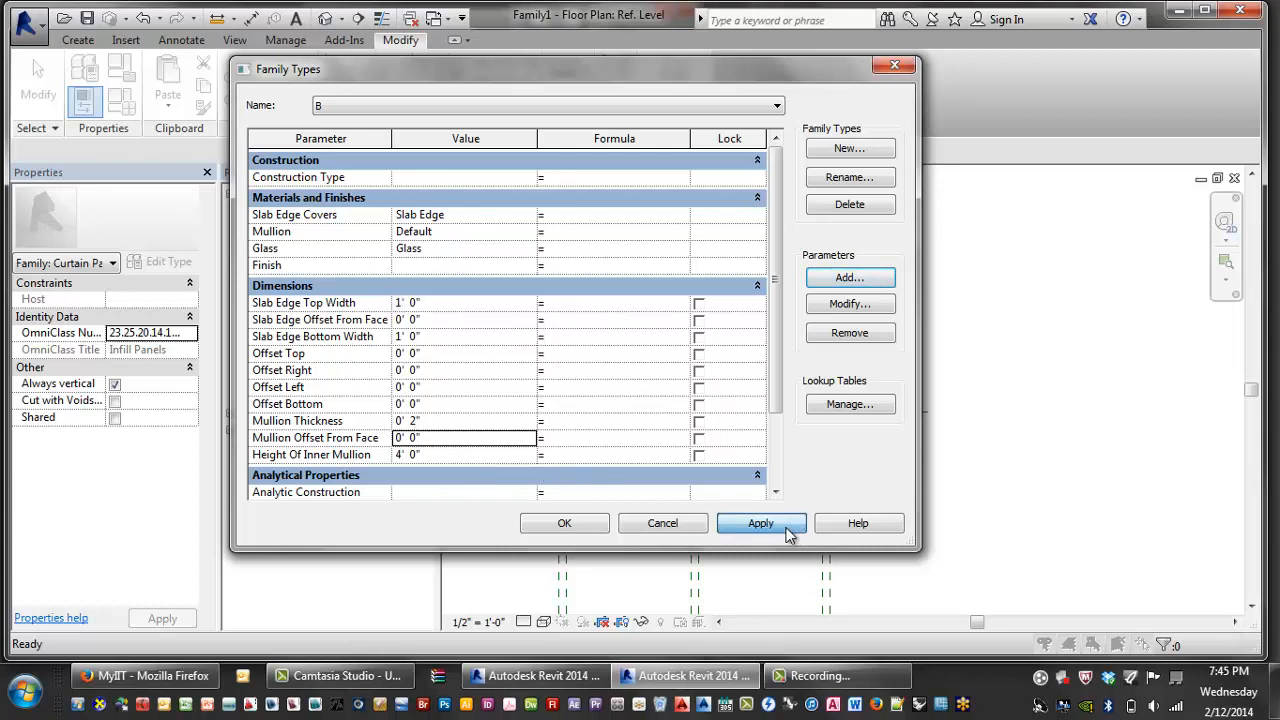
# - Add Glass Thickness and Mullion Depth length type parameters under Dimensions
pyautogui.click(849, 278)
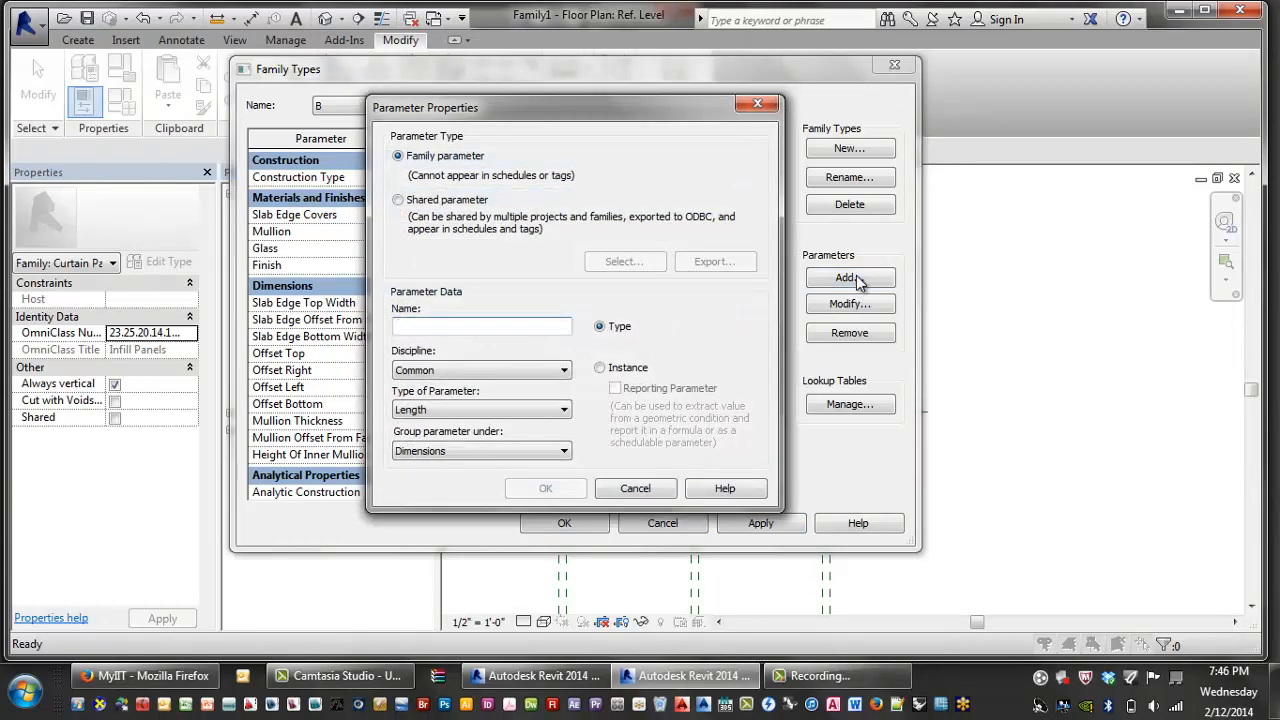
pyautogui.write('Glass Thickness')
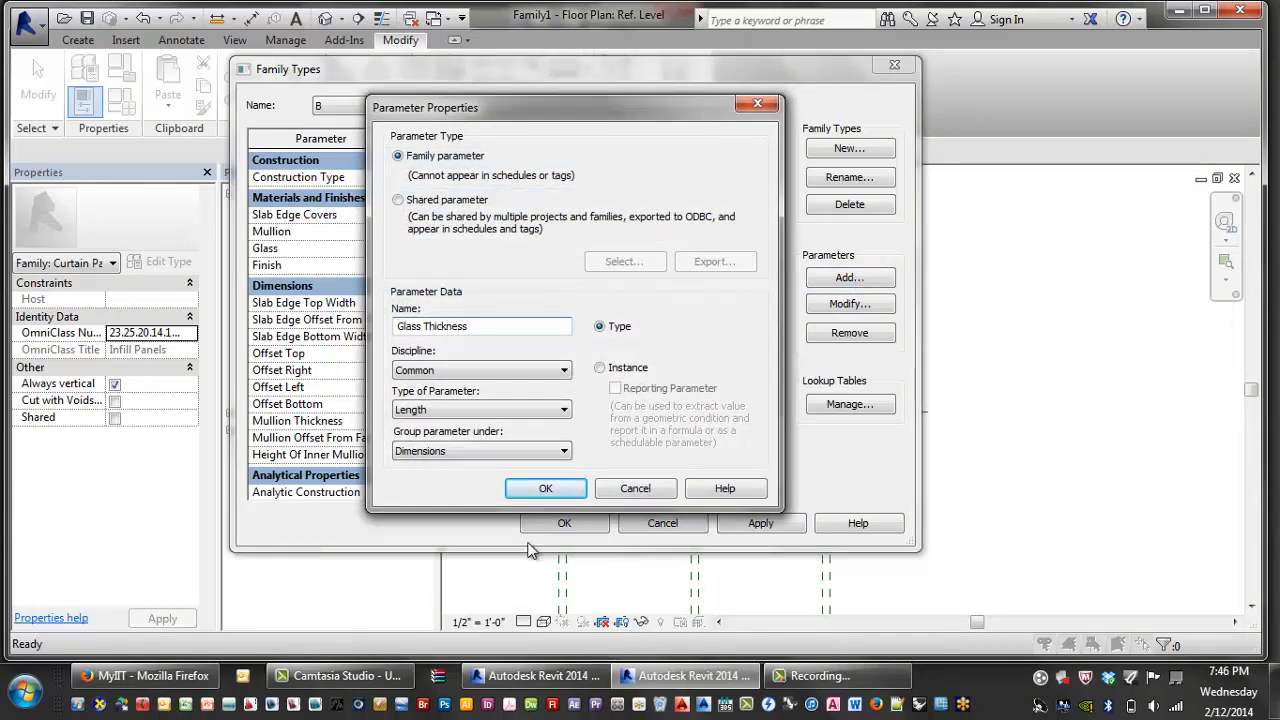
pyautogui.click(545, 488)
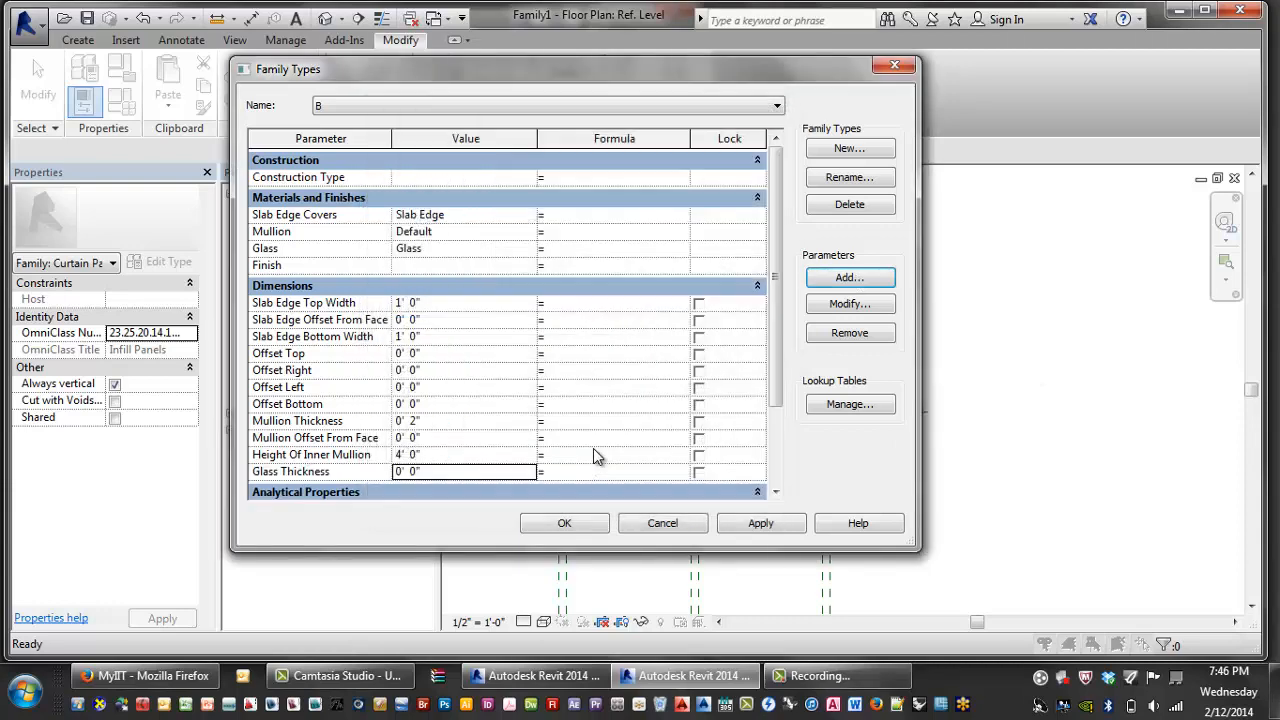
pyautogui.click(841, 282)
pyautogui.write('M')
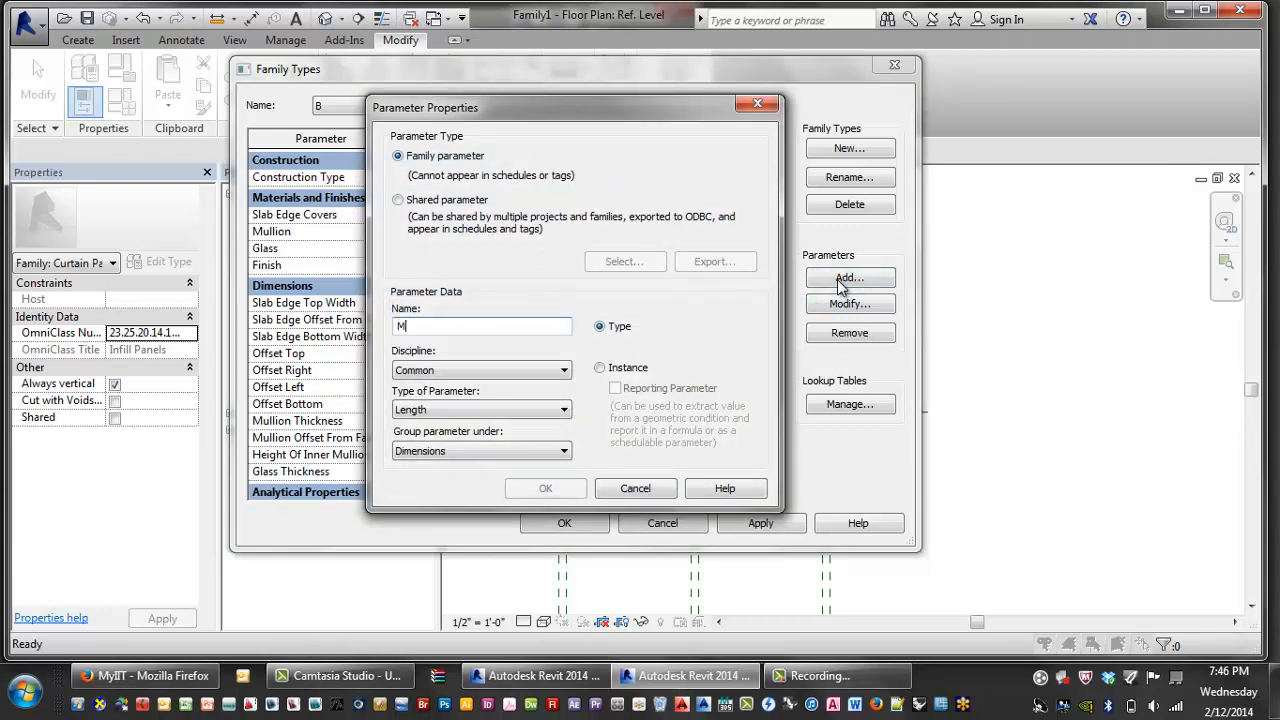
pyautogui.write('ullion Depth')
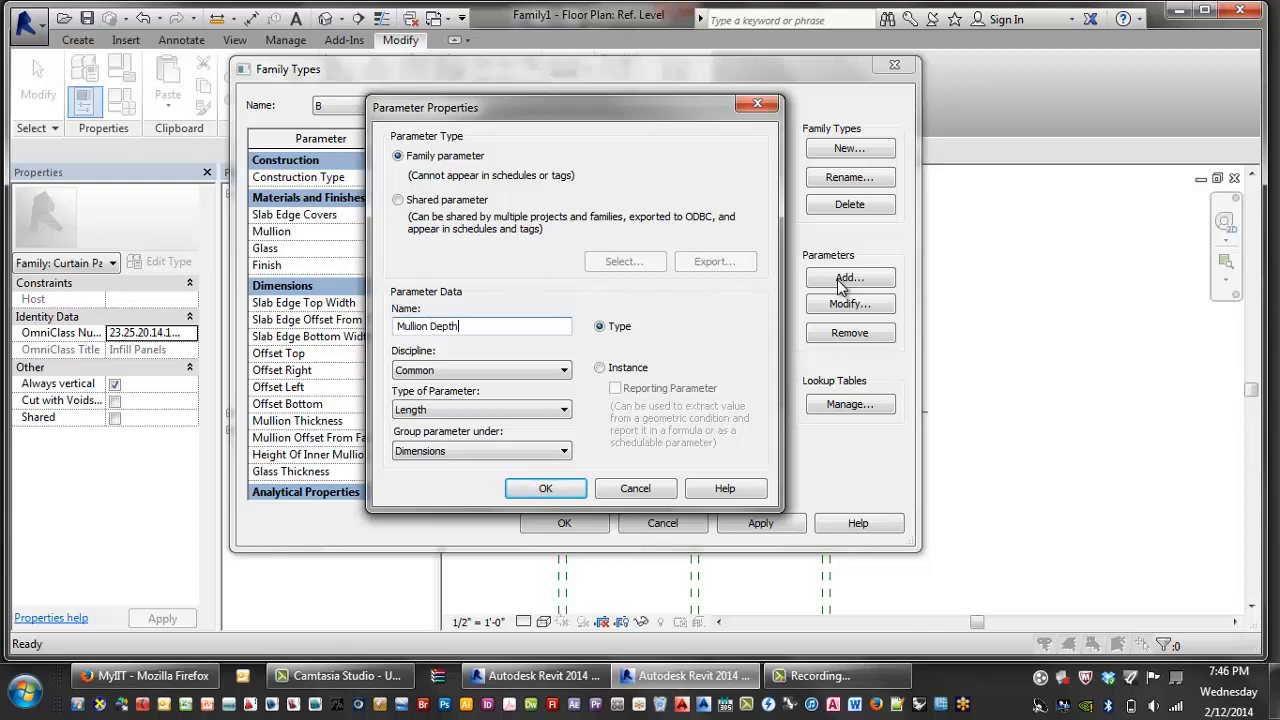
pyautogui.press('Return')
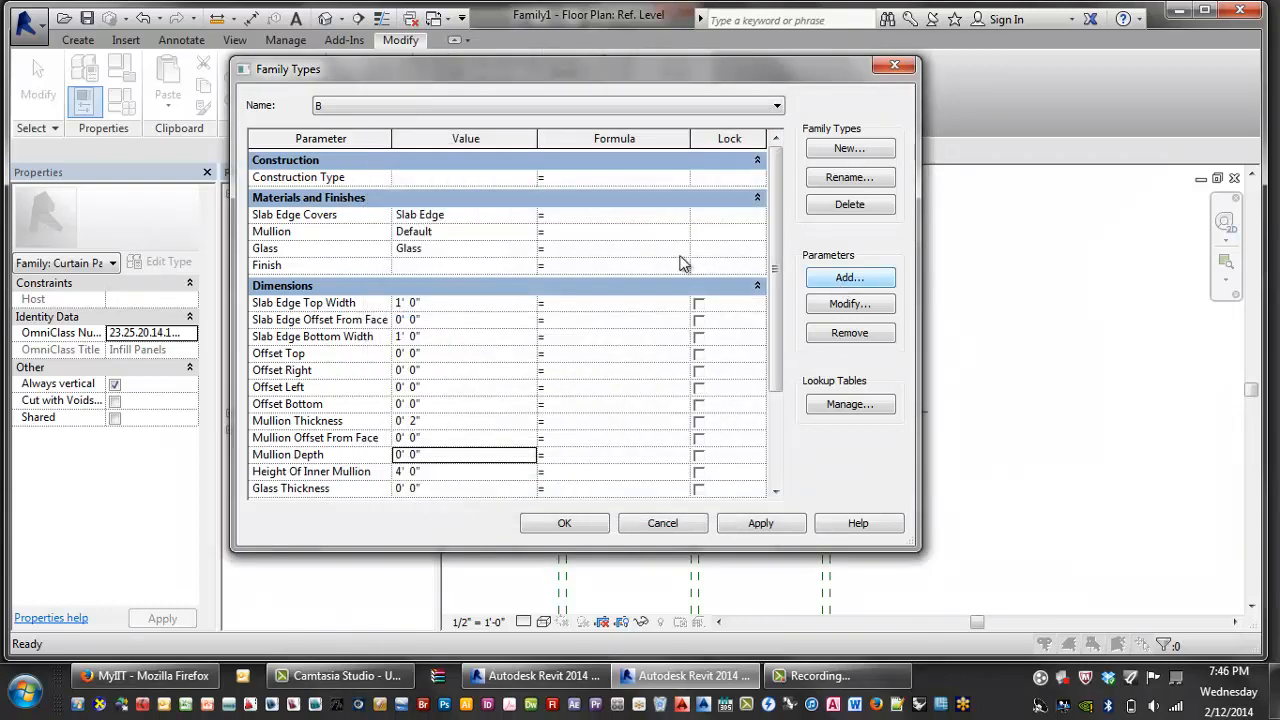
pyautogui.click(433, 460)
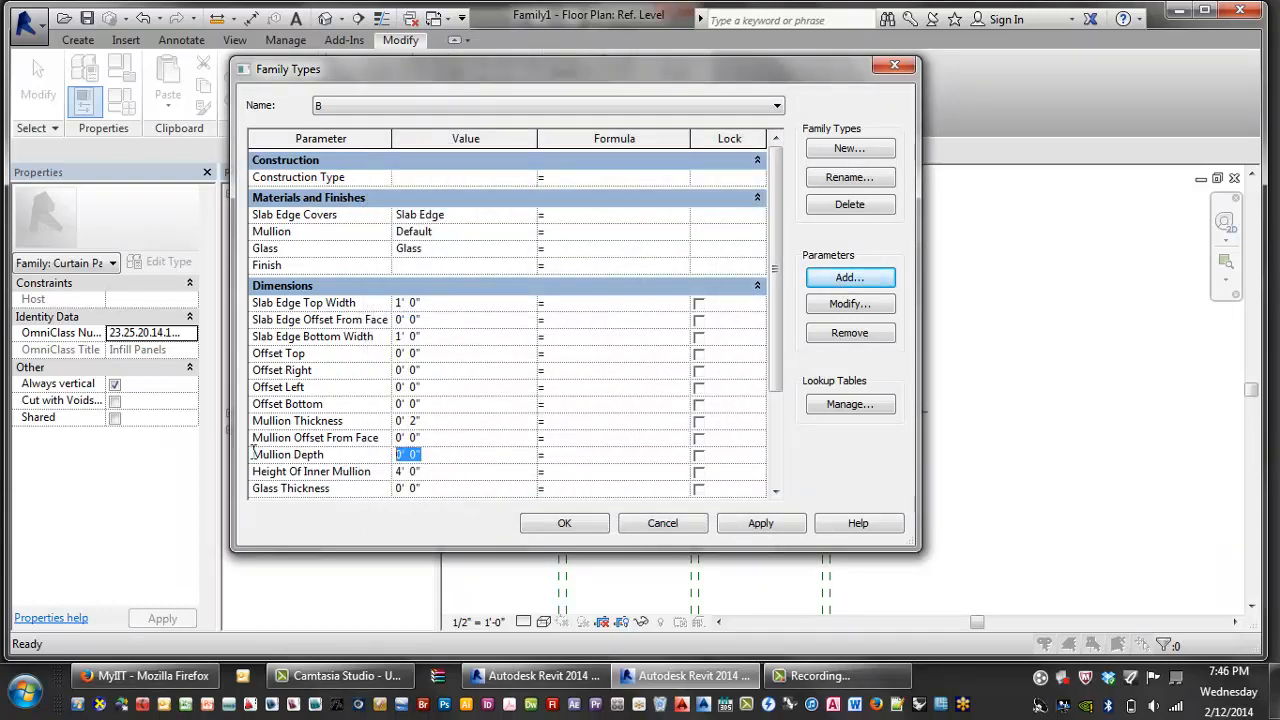
# - Apply the new parameters, close Family Types and zoom into the panel layout
pyautogui.click(760, 523)
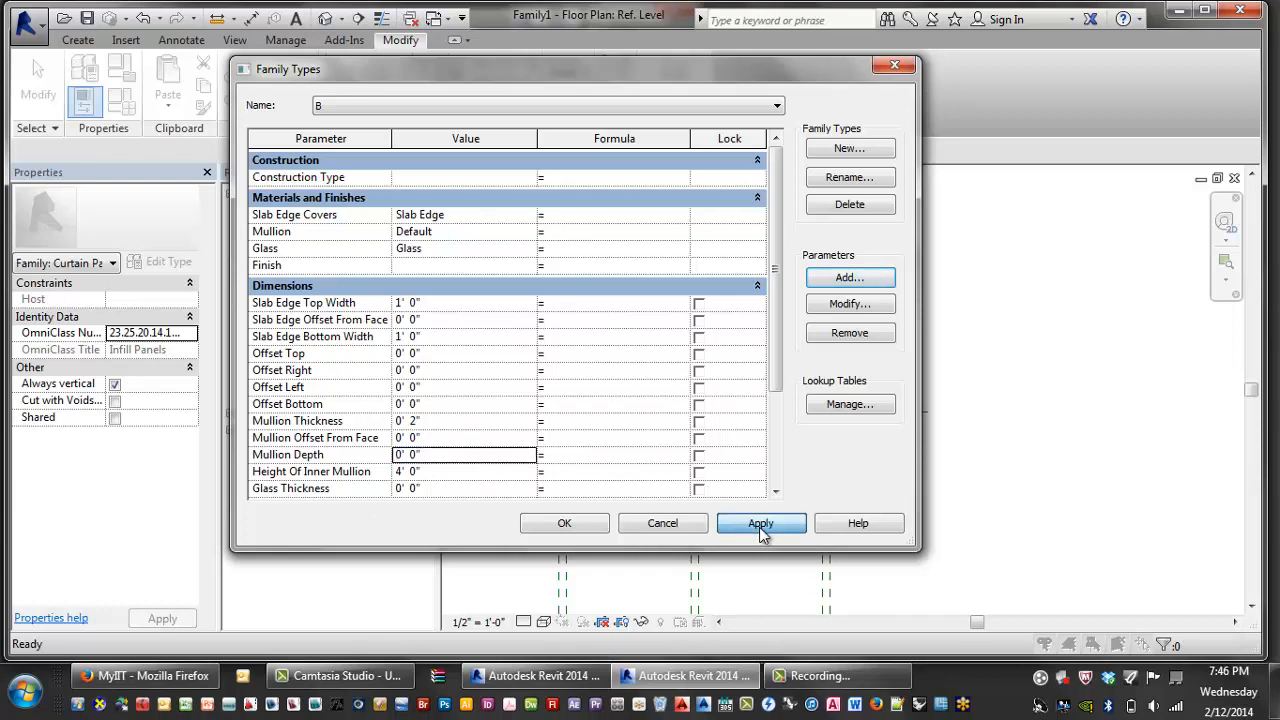
pyautogui.click(560, 523)
pyautogui.moveTo(618, 511); pyautogui.dragTo(643, 480, button='middle')
pyautogui.scroll(4, 700, 480)
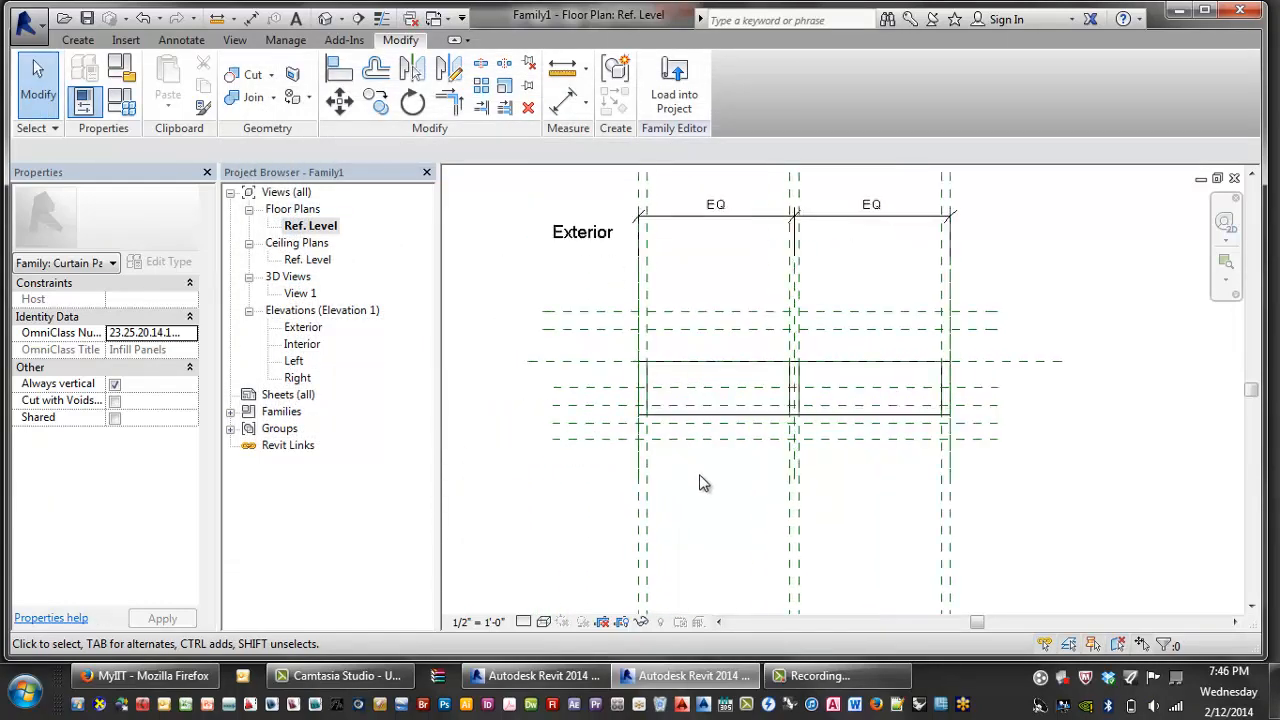
pyautogui.moveTo(851, 460); pyautogui.dragTo(940, 458, button='middle')
pyautogui.scroll(-3, 940, 455)
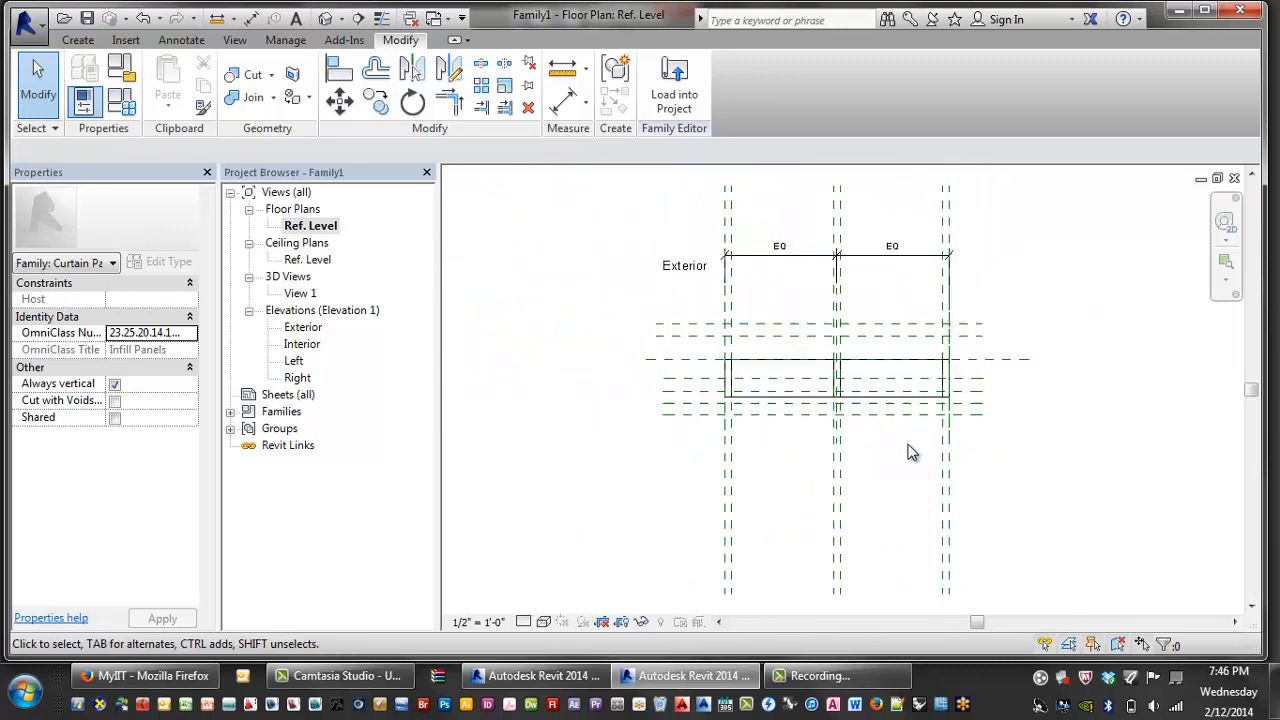
pyautogui.scroll(1, 1010, 355)
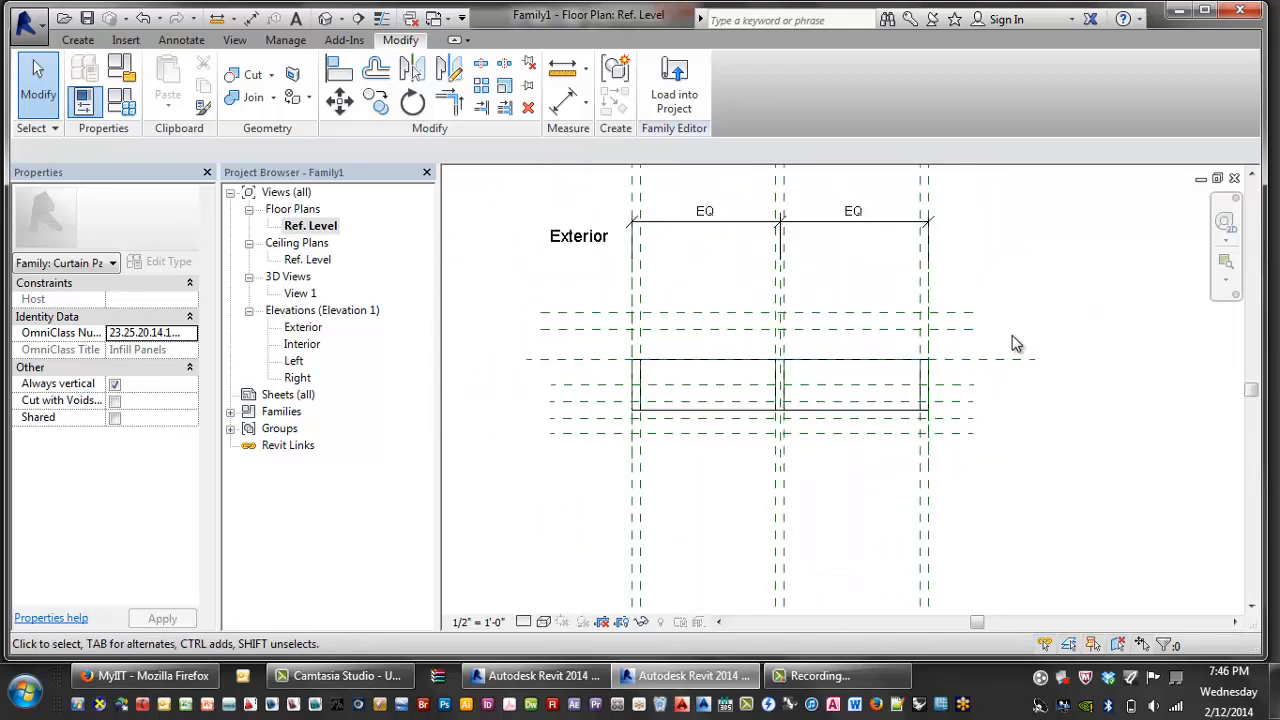
pyautogui.moveTo(1004, 342); pyautogui.dragTo(1001, 350, button='middle')
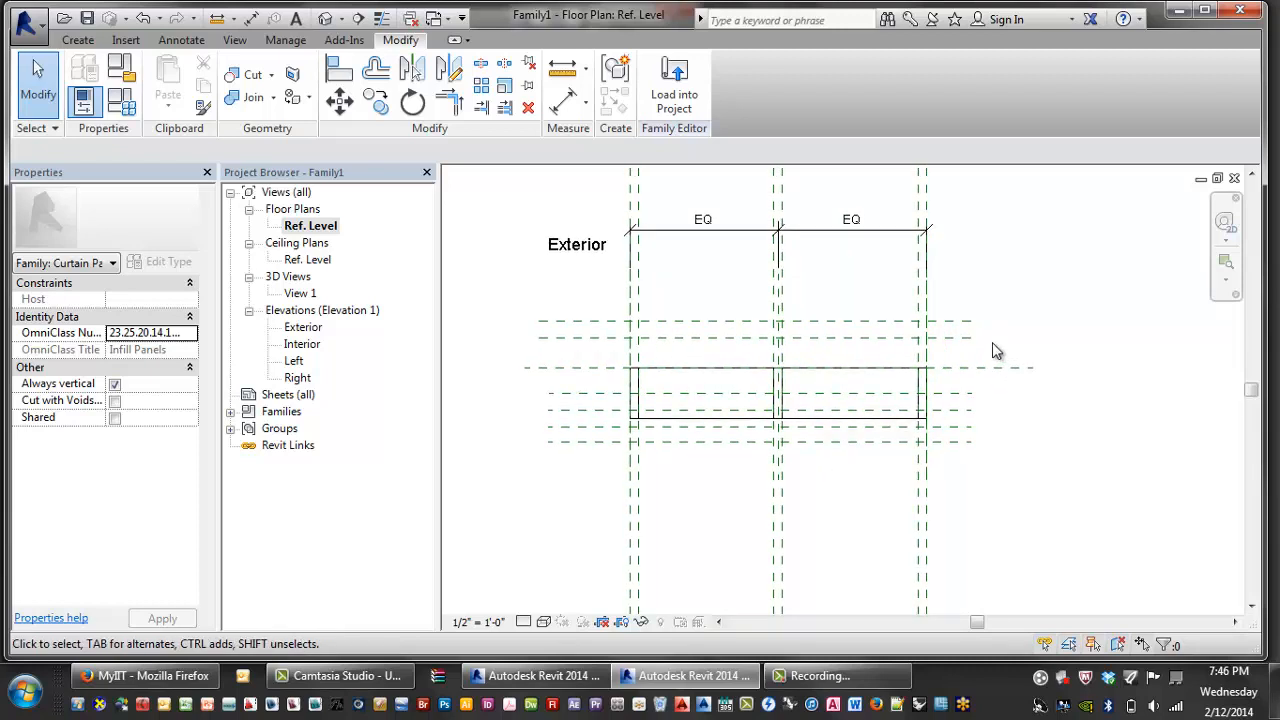
# - Place a 0' - 2" aligned dimension between two close reference planes and try to lock it
pyautogui.press('d')
pyautogui.press('i')
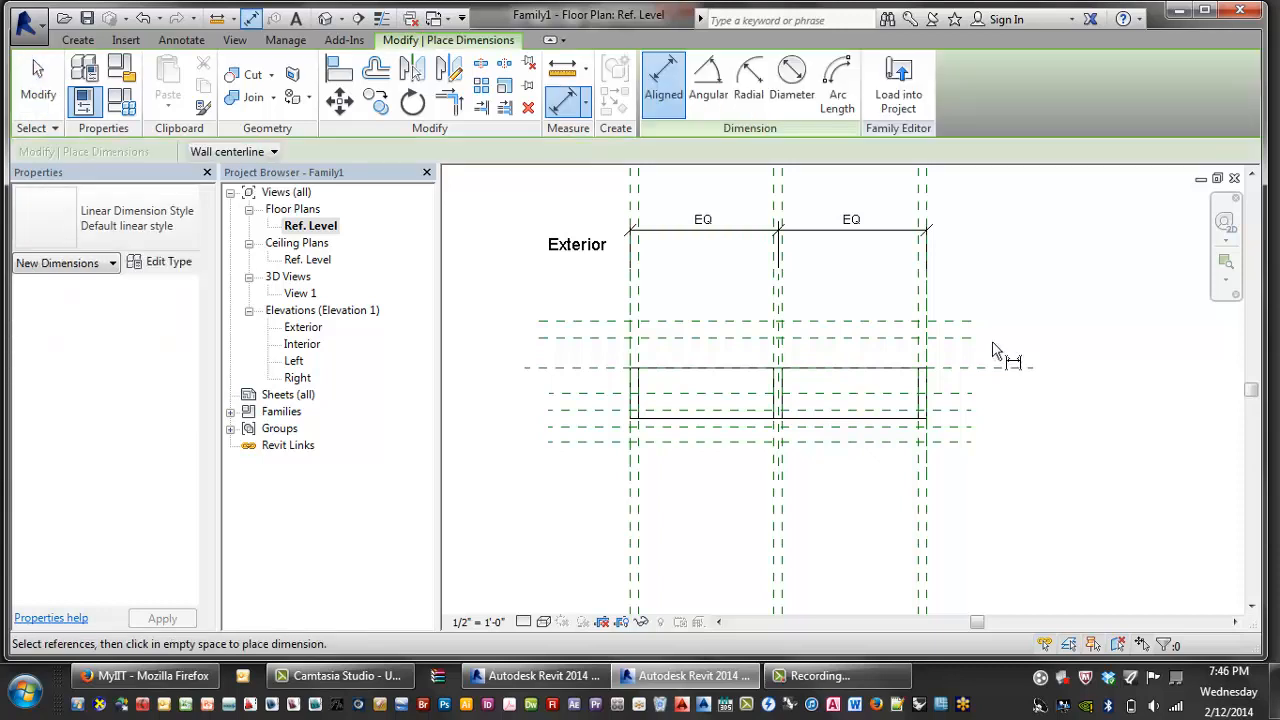
pyautogui.moveTo(956, 500); pyautogui.dragTo(957, 500, button='middle')
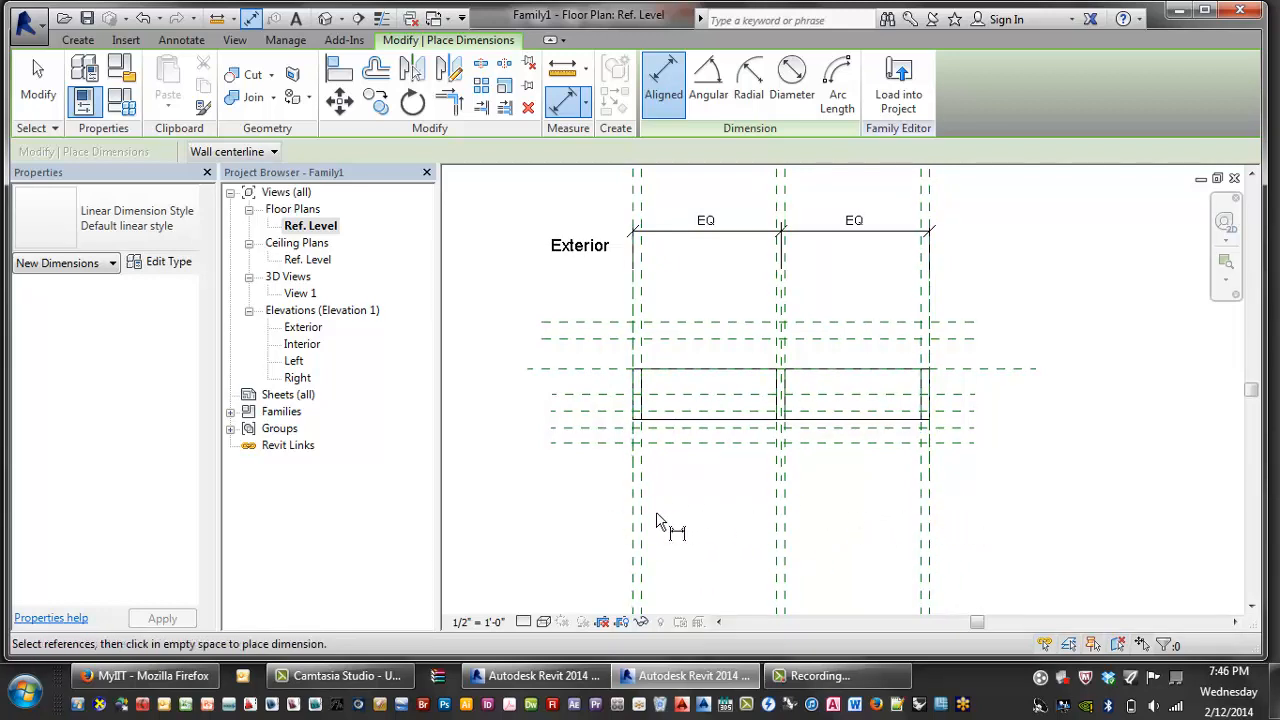
pyautogui.scroll(3, 643, 519)
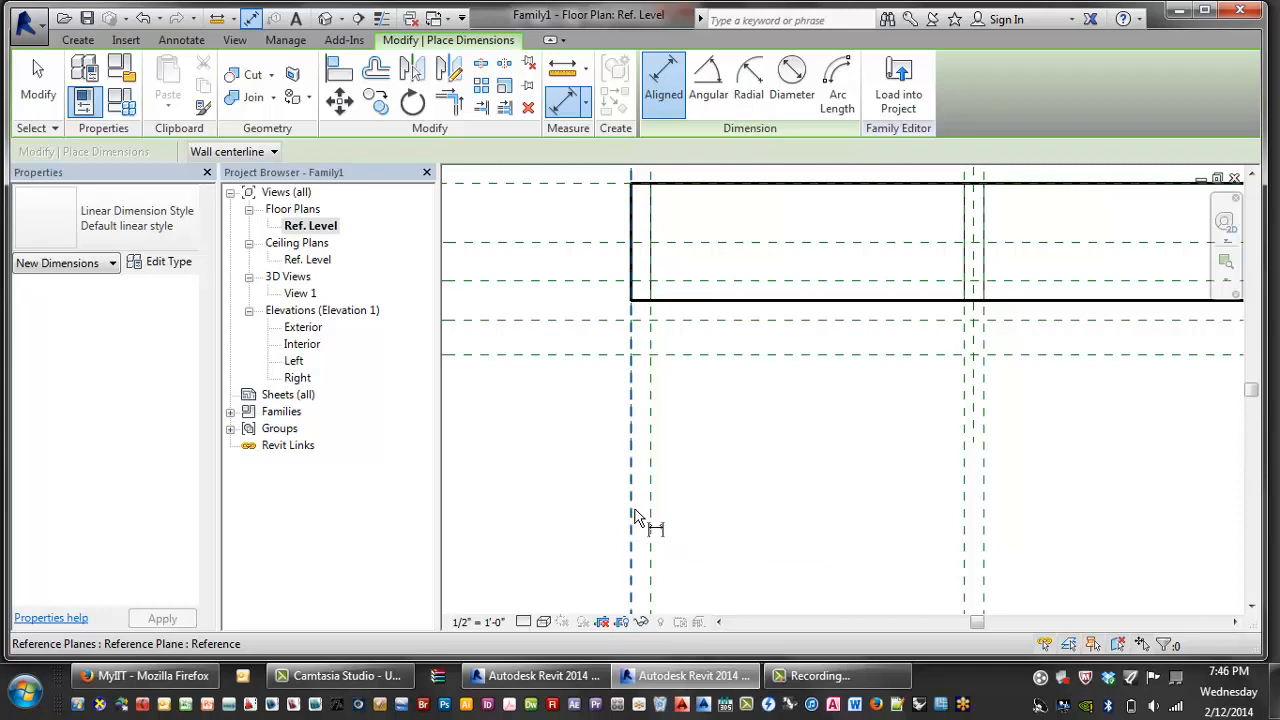
pyautogui.click(632, 517)
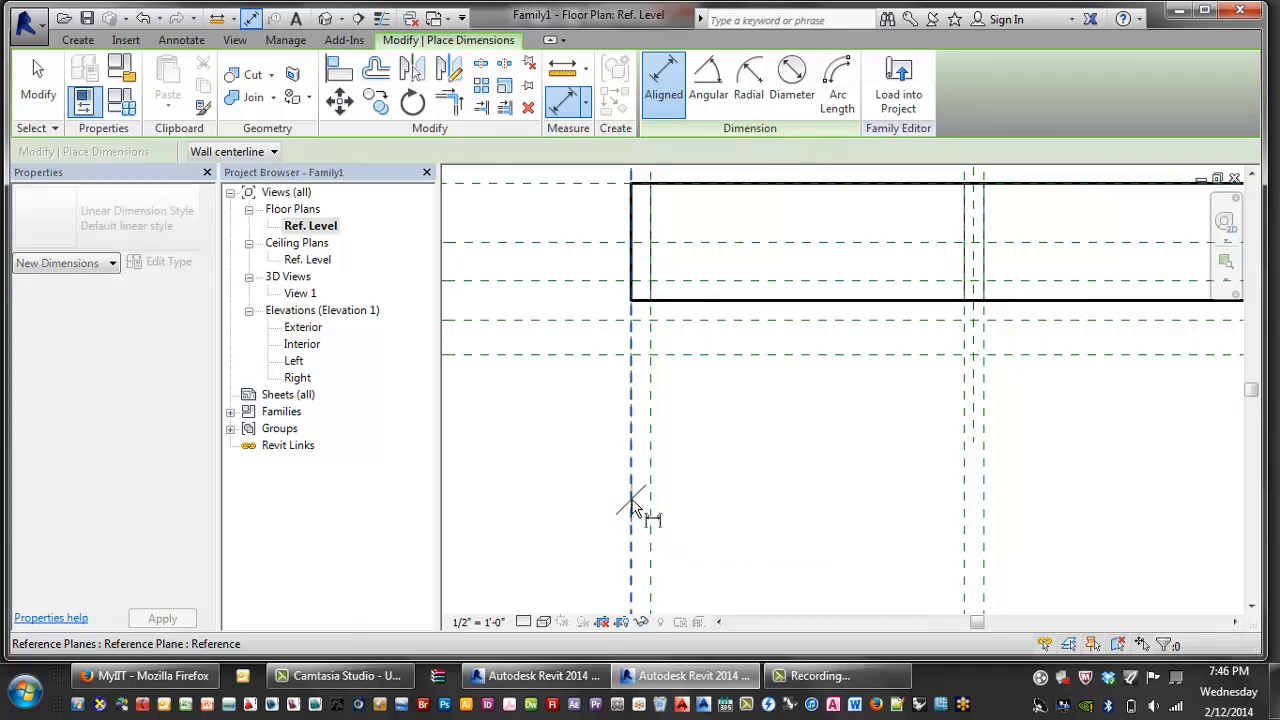
pyautogui.click(651, 505)
pyautogui.click(775, 436)
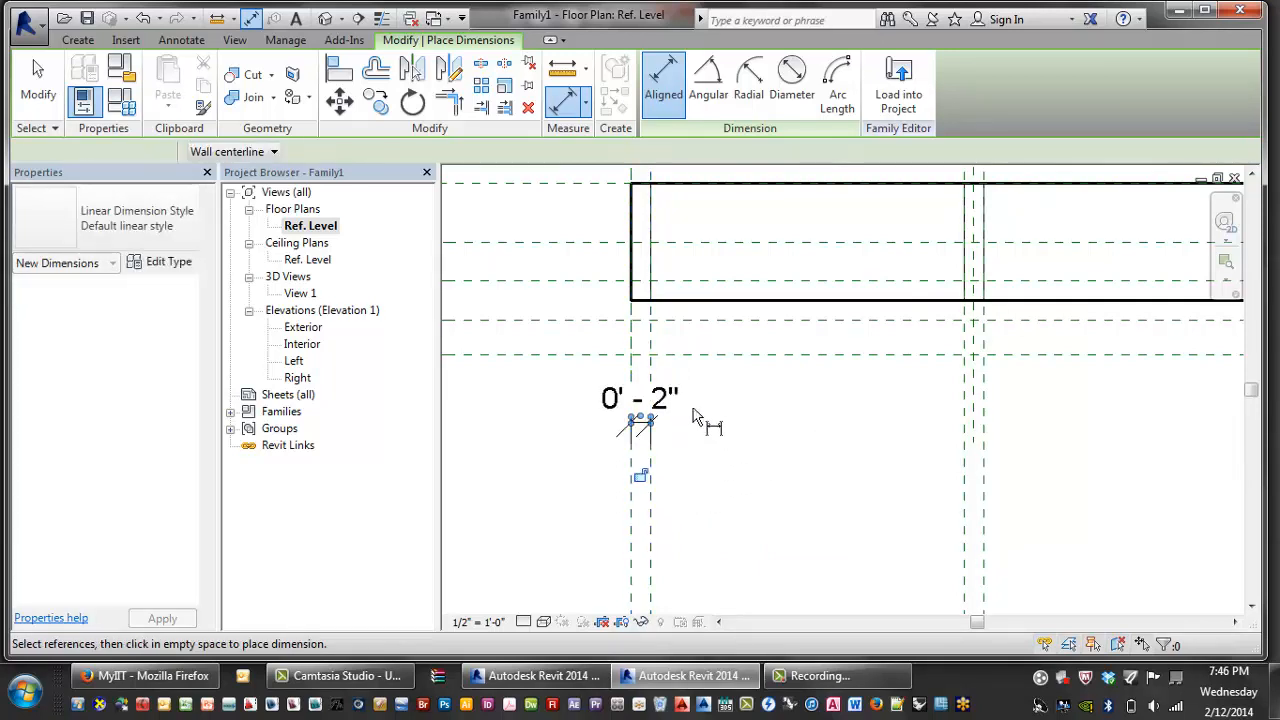
pyautogui.click(641, 477)
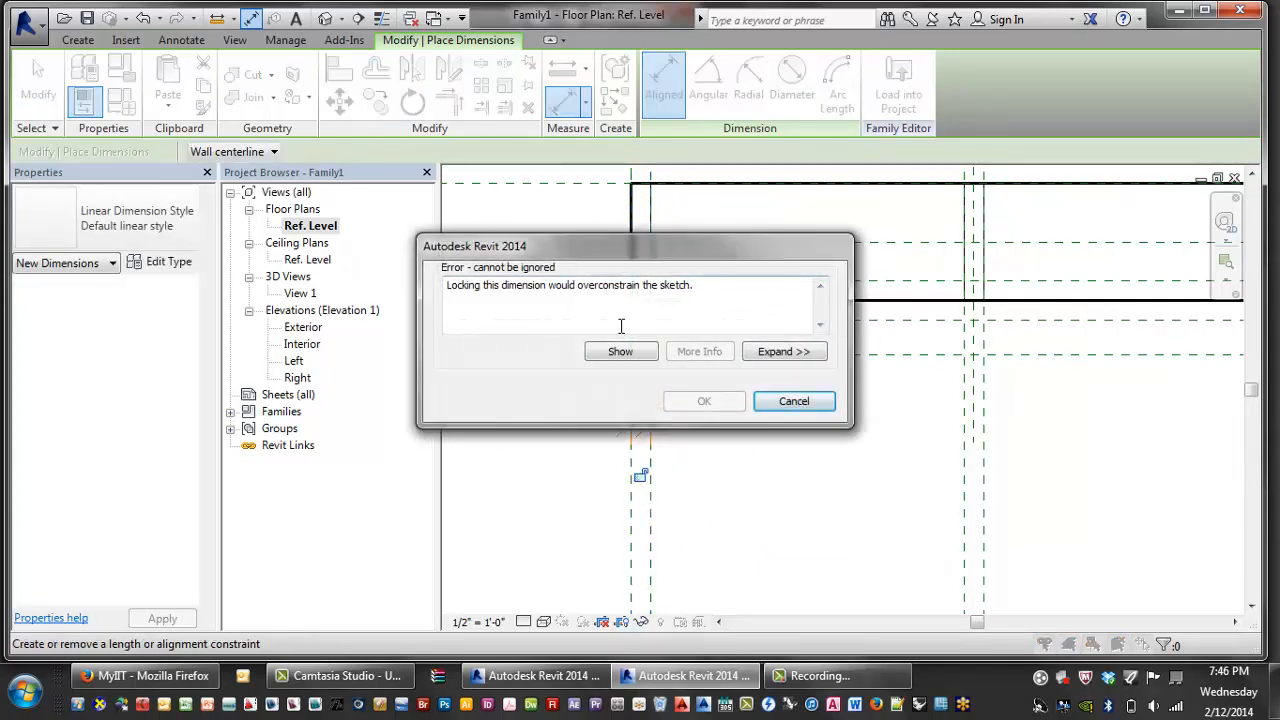
# - Dismiss the overconstraint error and delete the 0' - 2" dimension
pyautogui.moveTo(447, 286); pyautogui.dragTo(780, 308)
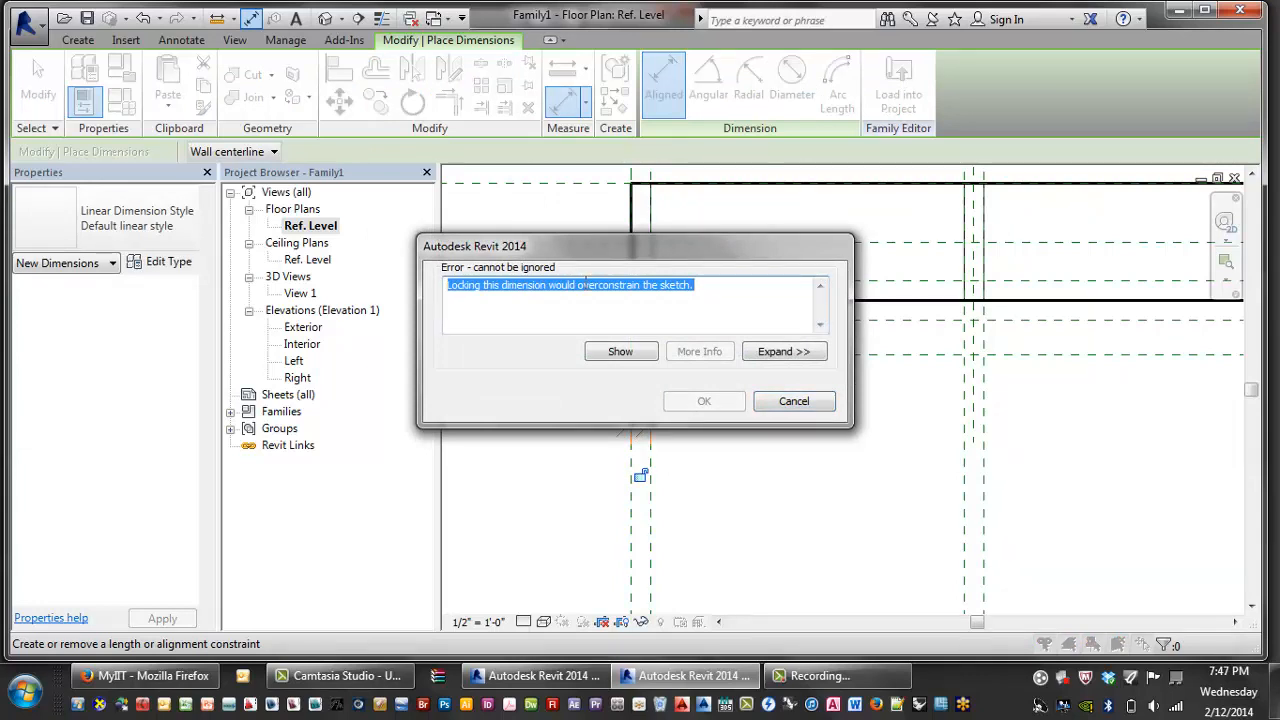
pyautogui.moveTo(595, 248); pyautogui.dragTo(550, 242)
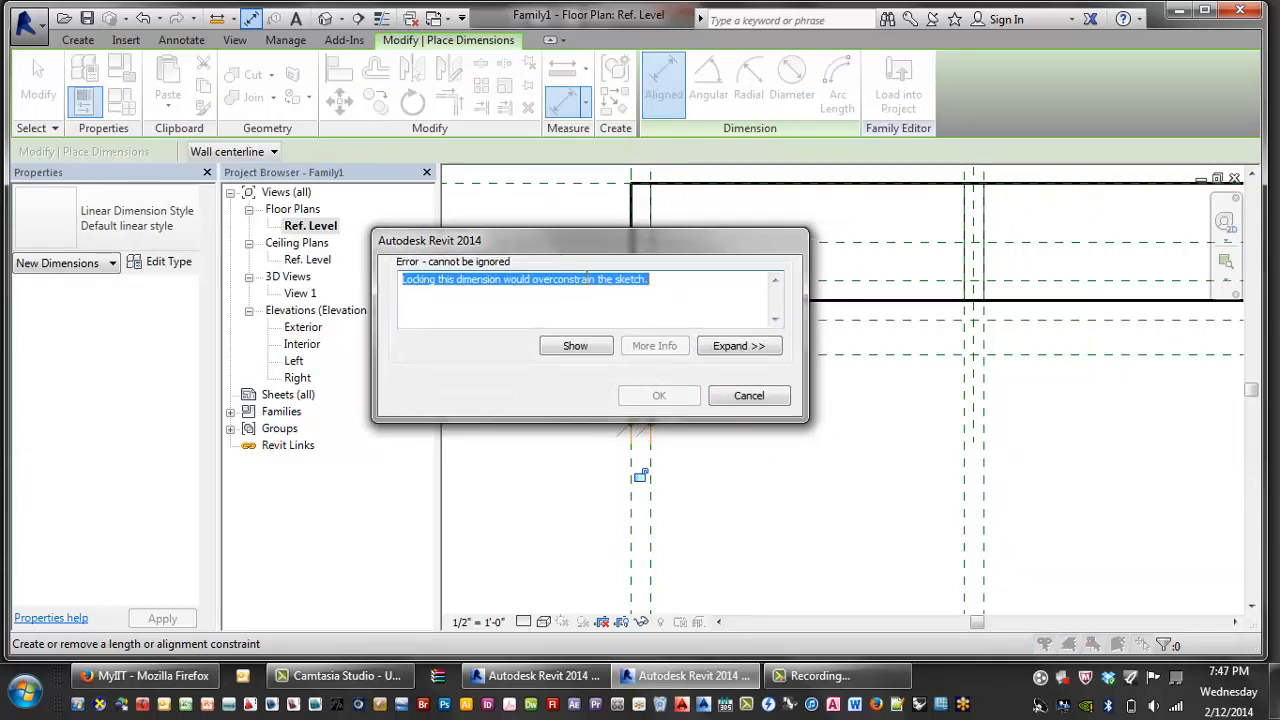
pyautogui.click(748, 396)
pyautogui.press('Escape')
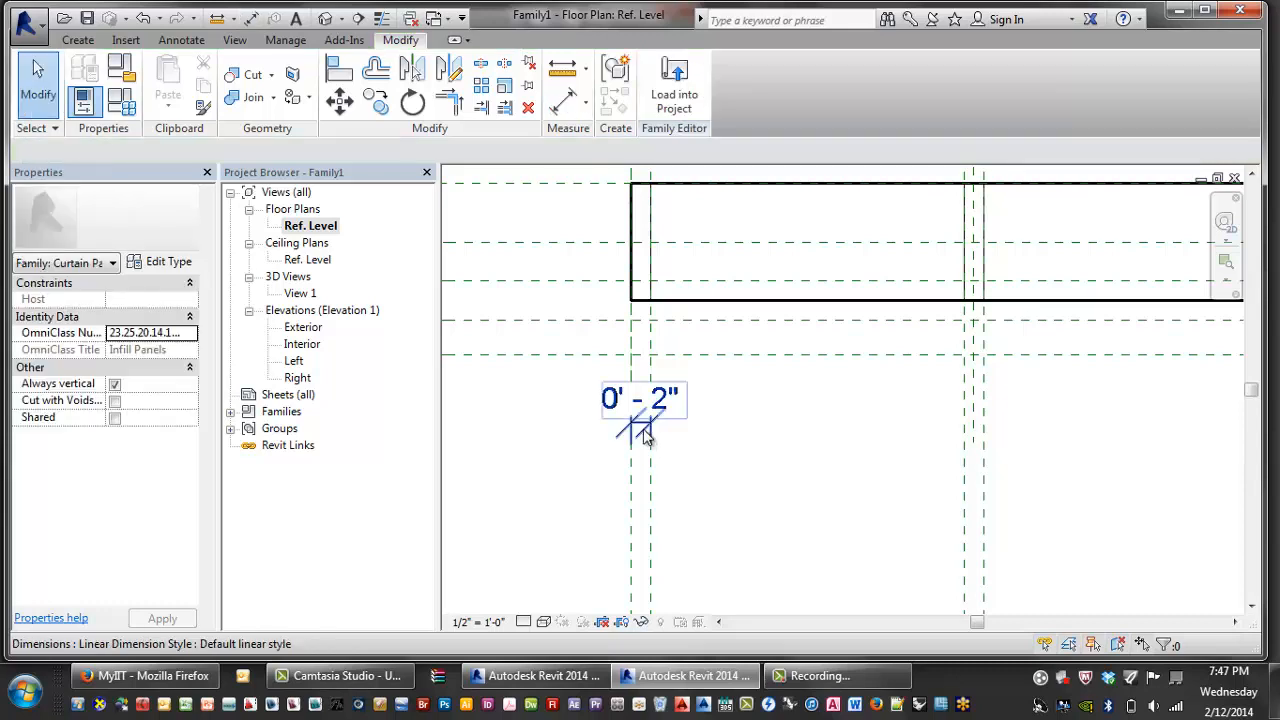
pyautogui.click(645, 428)
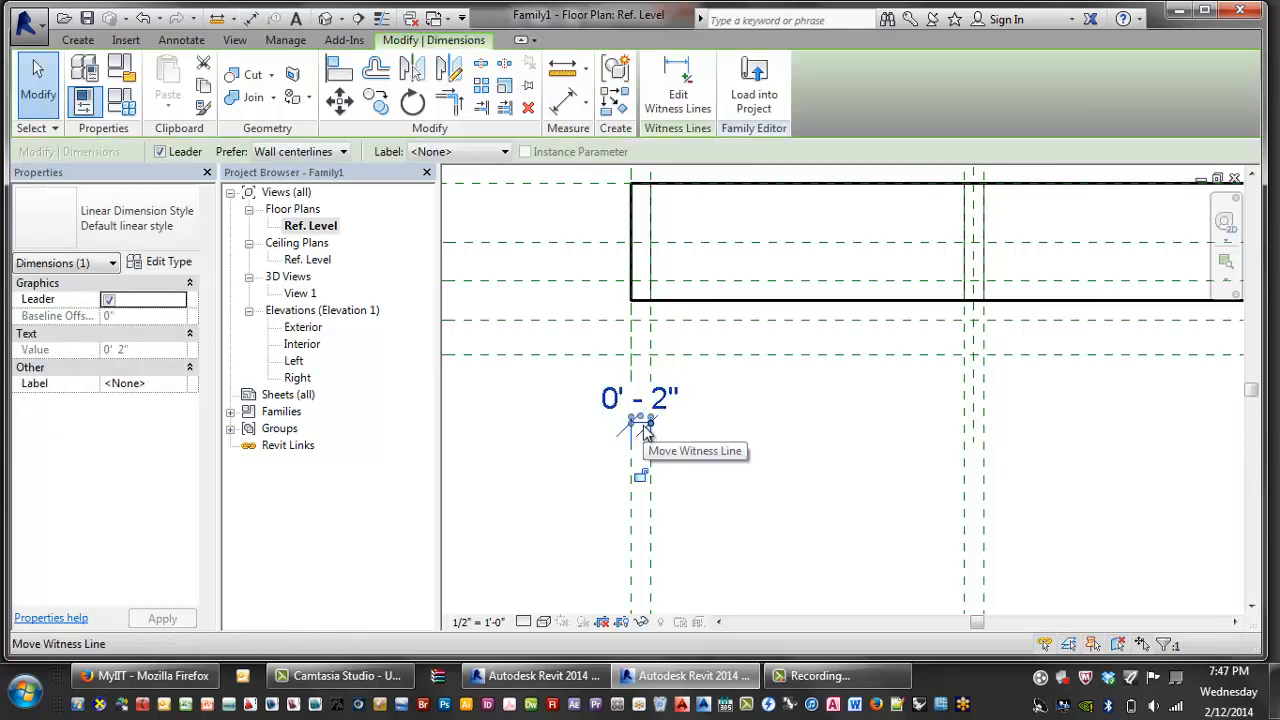
pyautogui.moveTo(793, 481); pyautogui.dragTo(731, 484, button='middle')
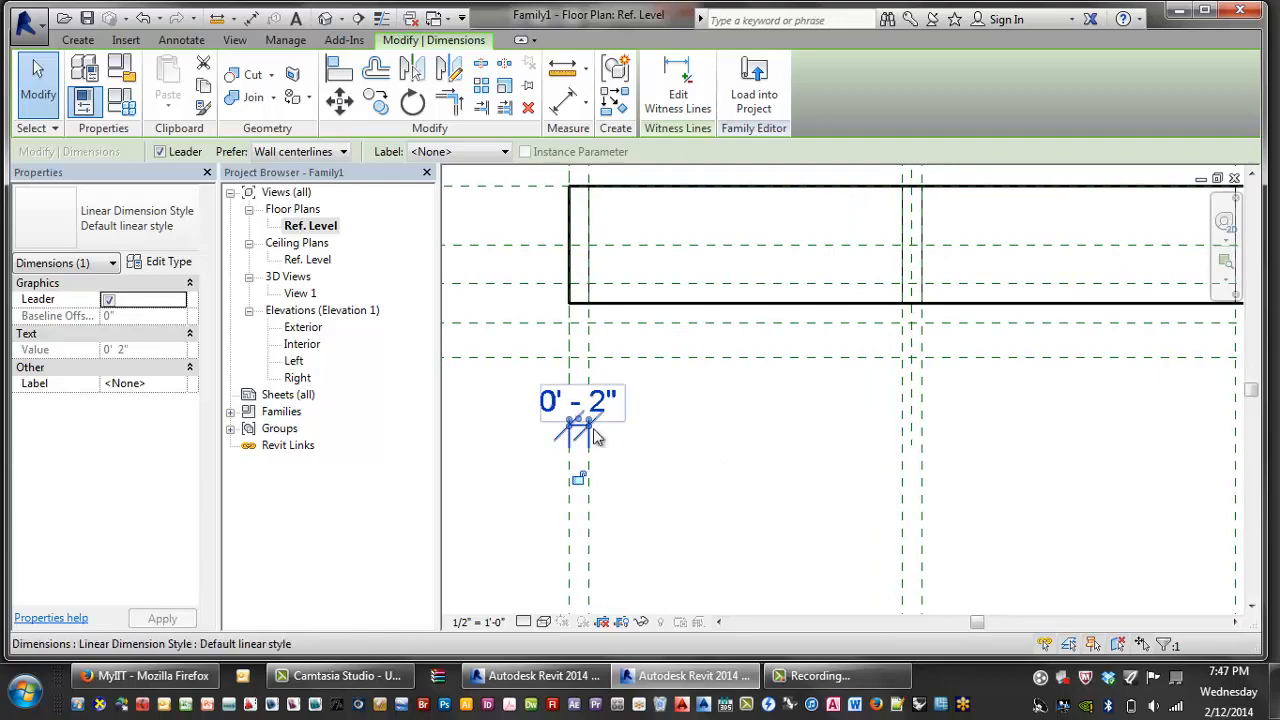
pyautogui.press('Delete')
# - Pan out to show the whole panel with its EQ dimensions and Exterior label
pyautogui.scroll(-2, 660, 437)
pyautogui.moveTo(731, 464); pyautogui.dragTo(660, 478, button='middle')
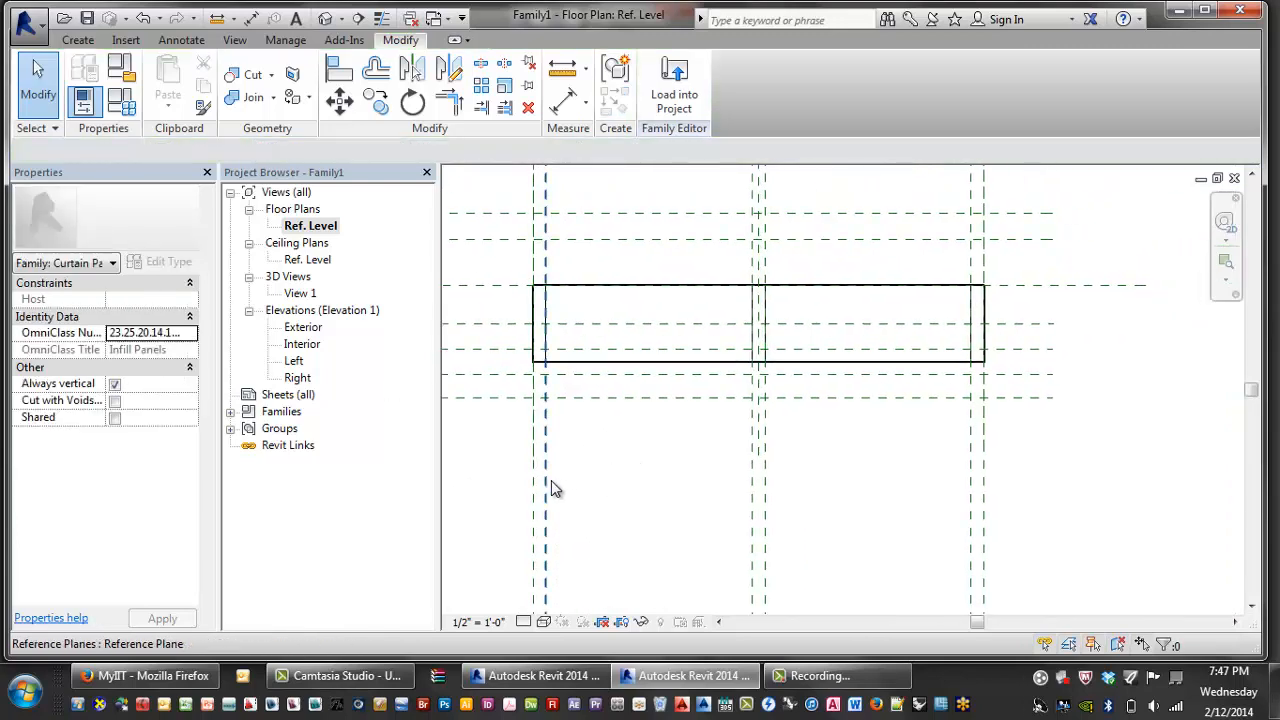
pyautogui.moveTo(818, 520); pyautogui.dragTo(931, 547, button='middle')
pyautogui.scroll(-2, 967, 540)
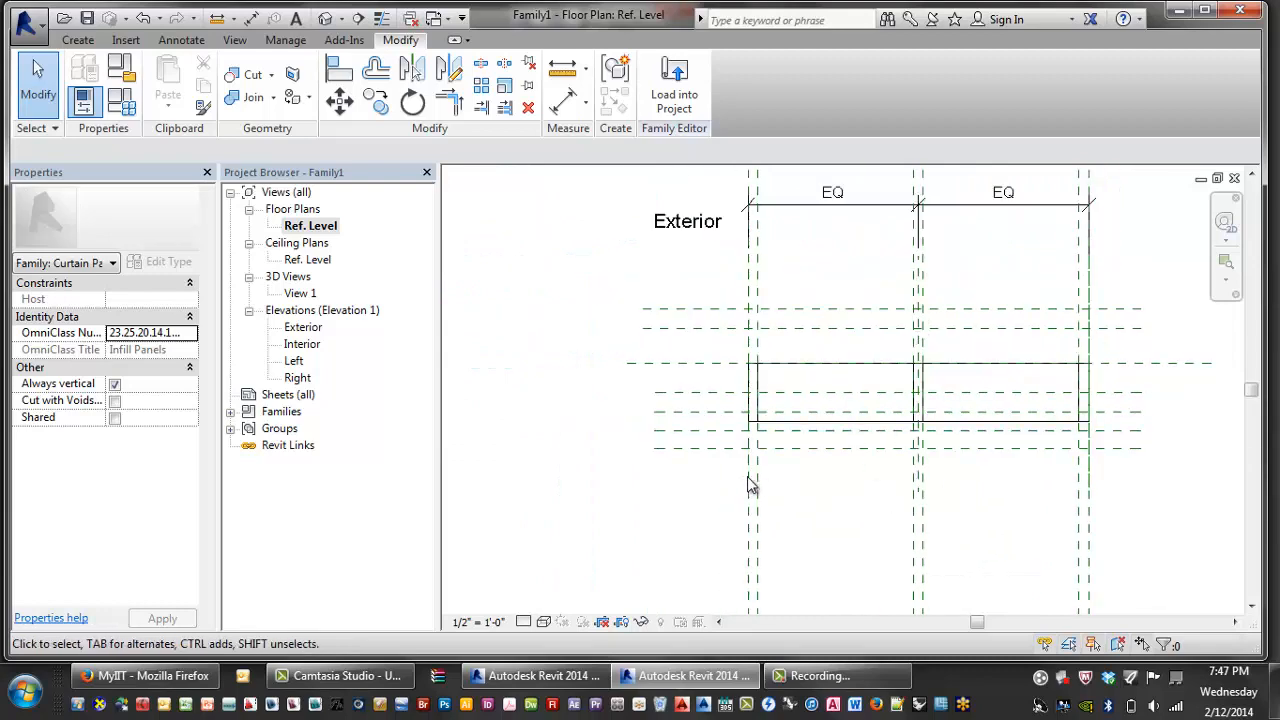
pyautogui.moveTo(874, 500); pyautogui.dragTo(740, 497, button='middle')
# - Place aligned dimensions of 0' - 7 1/8" and 0' - 6" between the front reference planes
pyautogui.press('d')
pyautogui.press('i')
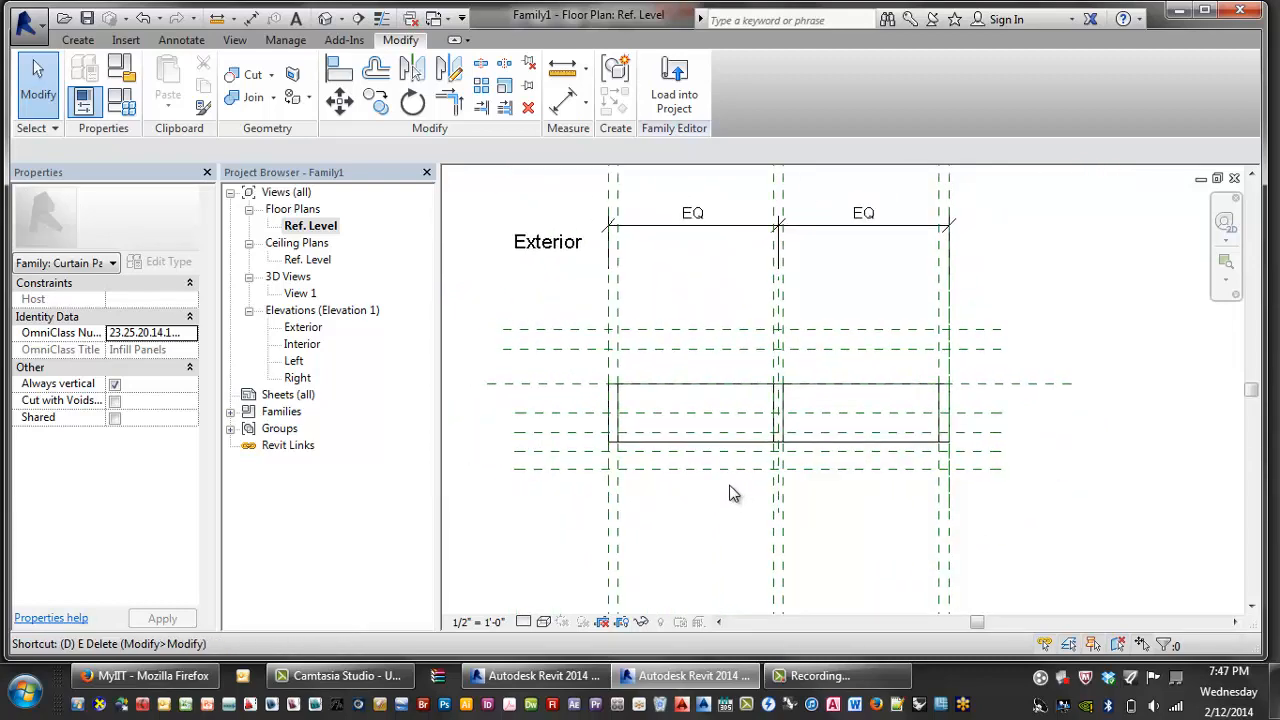
pyautogui.click(565, 350)
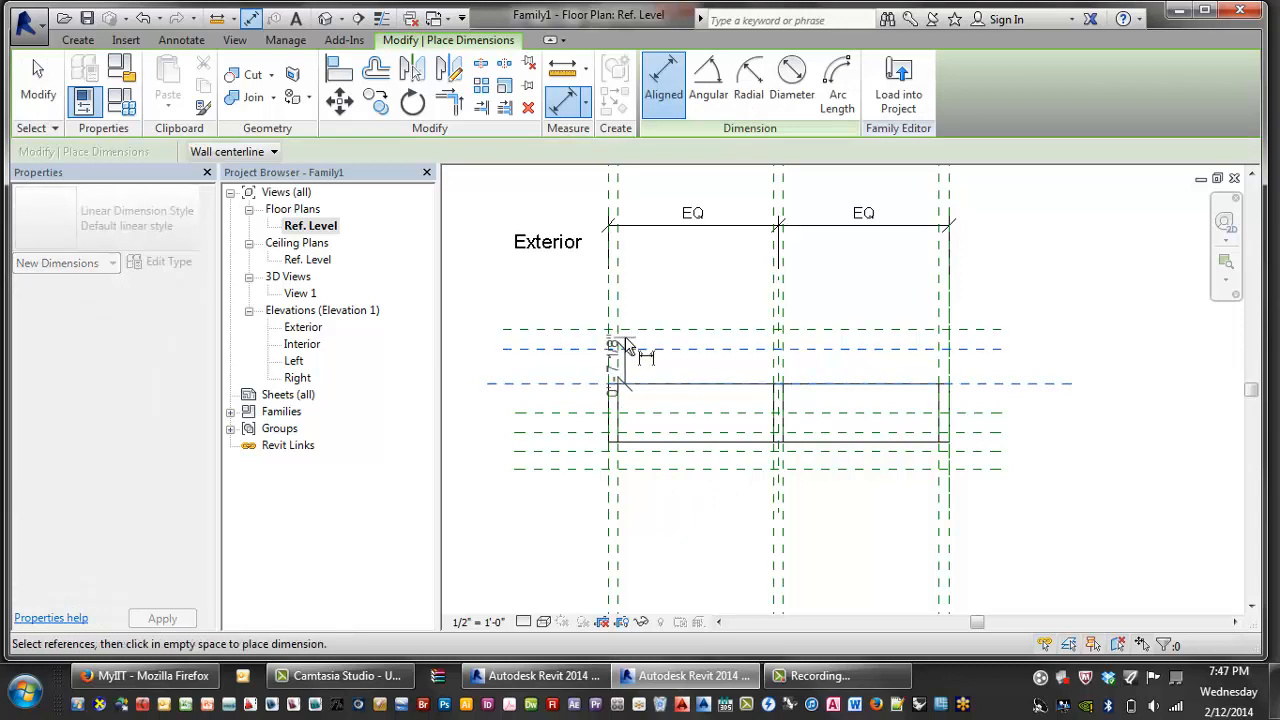
pyautogui.scroll(-2, 625, 336)
pyautogui.click(523, 345)
pyautogui.scroll(3, 556, 366)
pyautogui.click(579, 368)
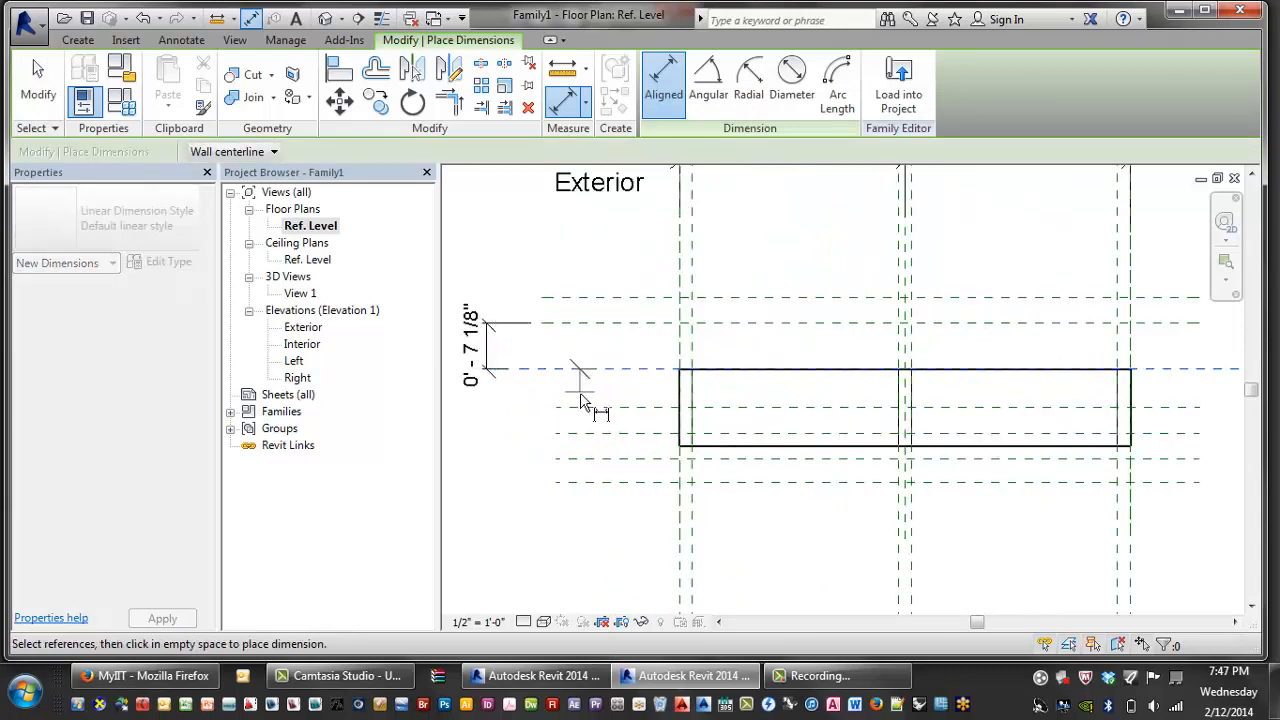
pyautogui.click(586, 406)
pyautogui.click(487, 415)
pyautogui.moveTo(492, 433); pyautogui.dragTo(558, 464, button='middle')
pyautogui.scroll(1, 554, 452)
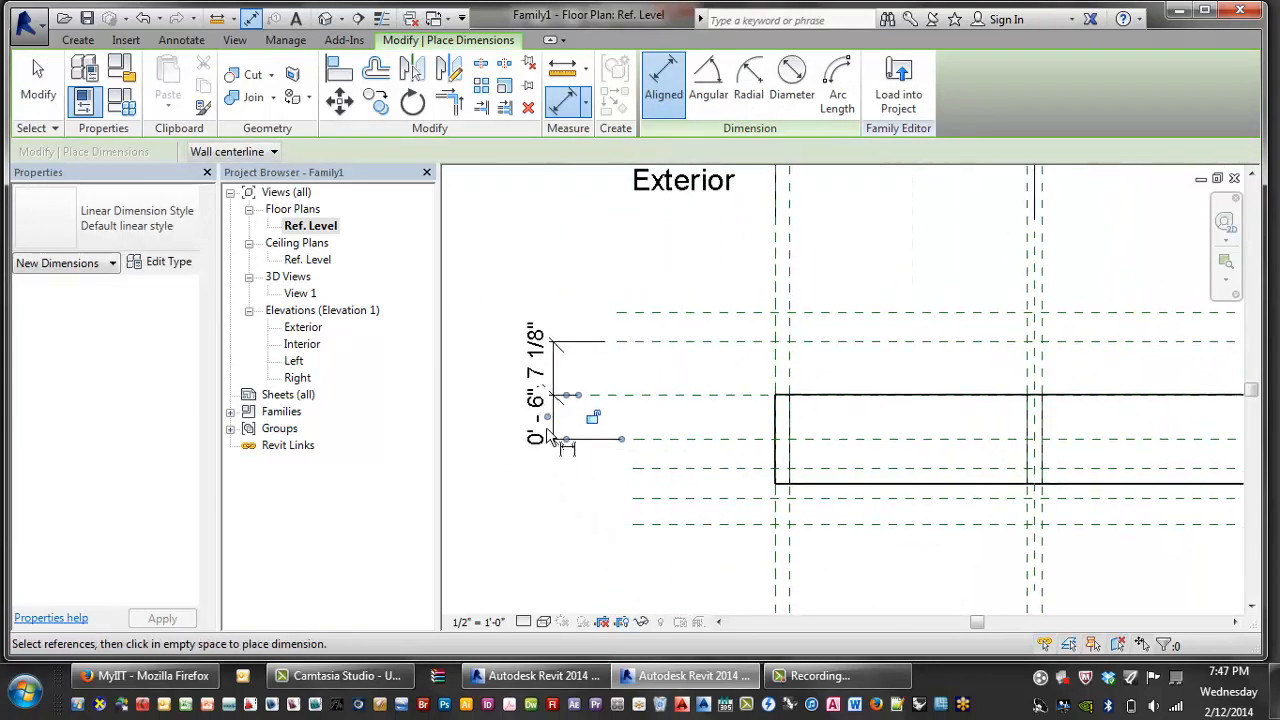
pyautogui.press('Escape')
pyautogui.press('Escape')
# - Label the 0' - 7 1/8" dimension Slab Edge Offset From Face
pyautogui.click(545, 362)
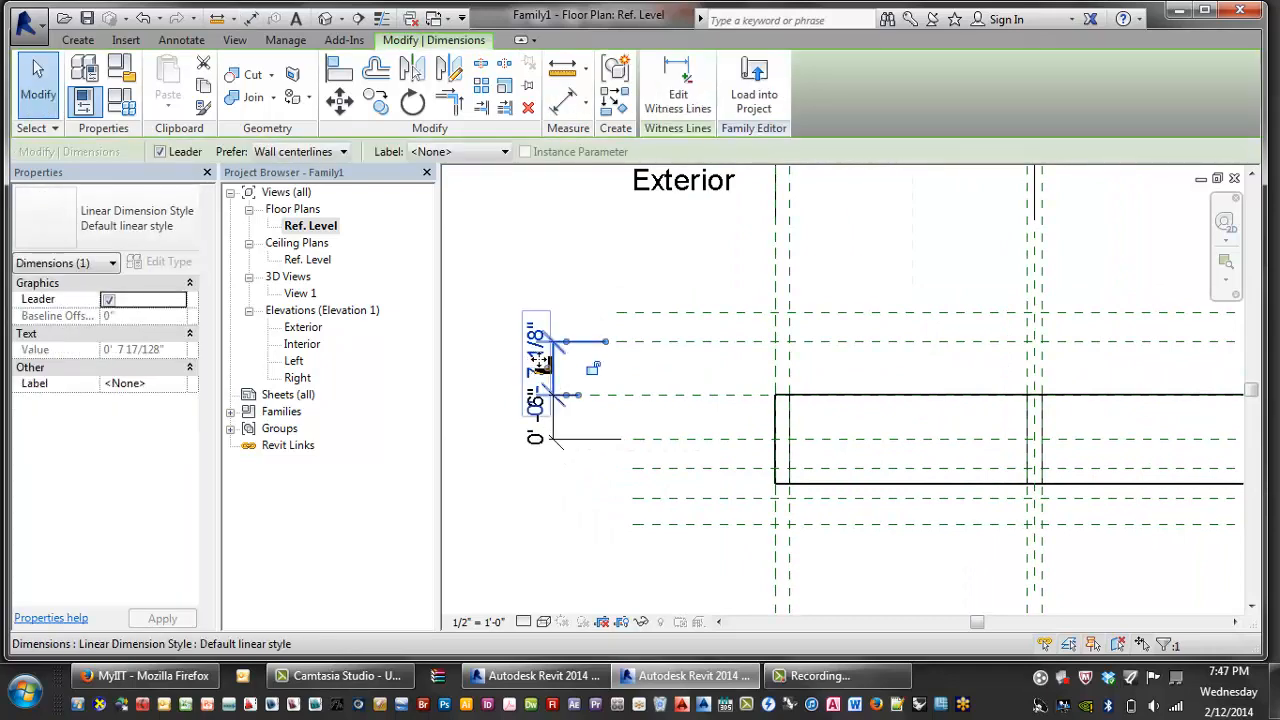
pyautogui.click(433, 153)
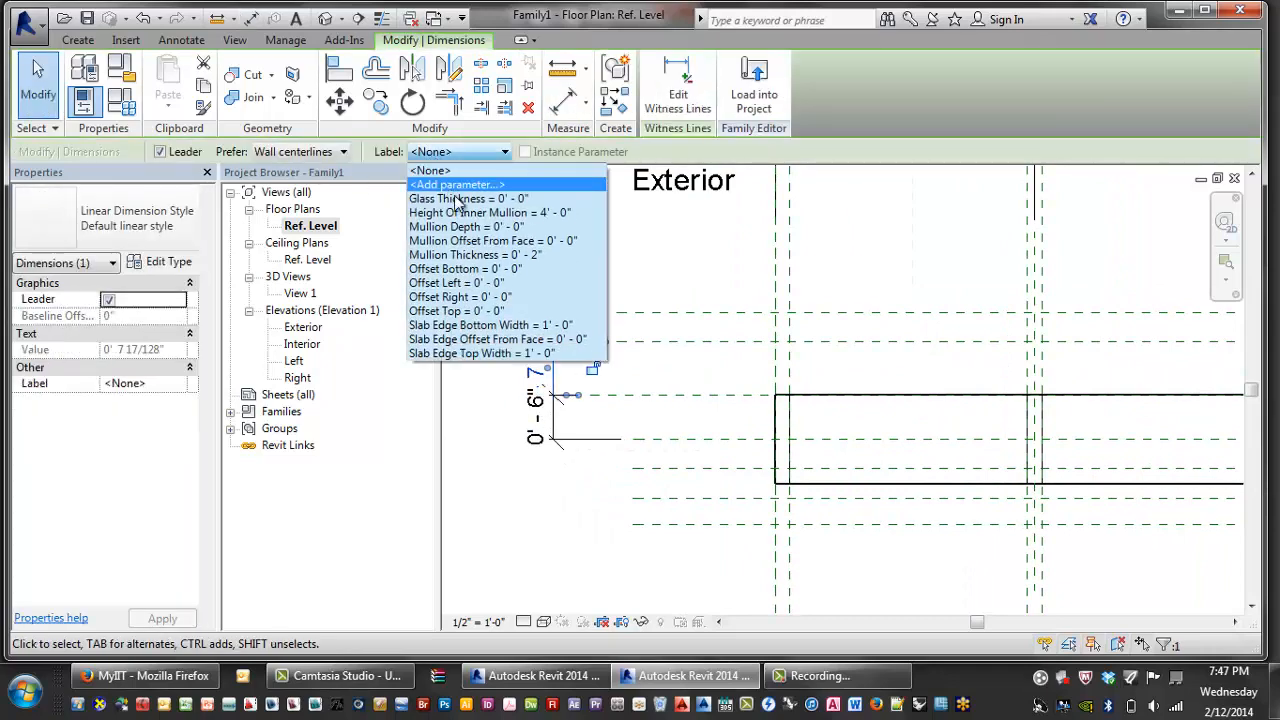
pyautogui.click(508, 340)
# - Move the 0' - 6" dimension right of the panel and label it Mullion Offset From Face
pyautogui.click(570, 440)
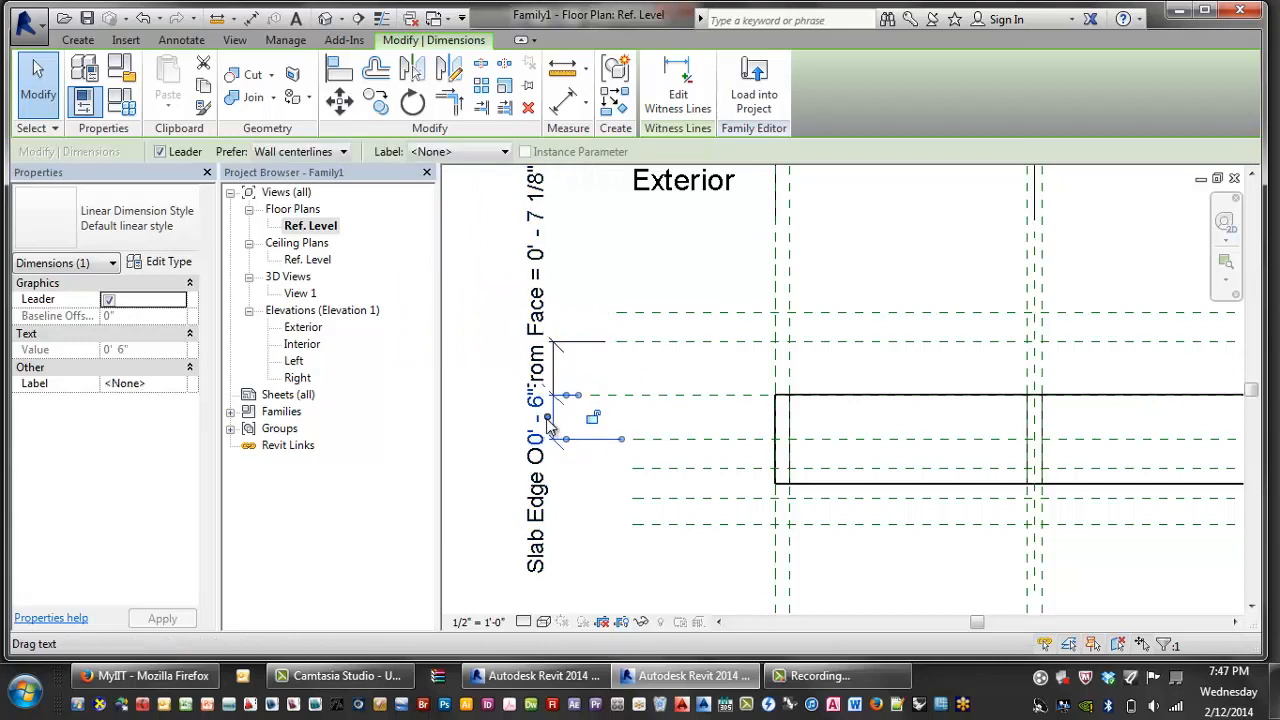
pyautogui.moveTo(547, 415); pyautogui.dragTo(547, 429)
pyautogui.press('Escape')
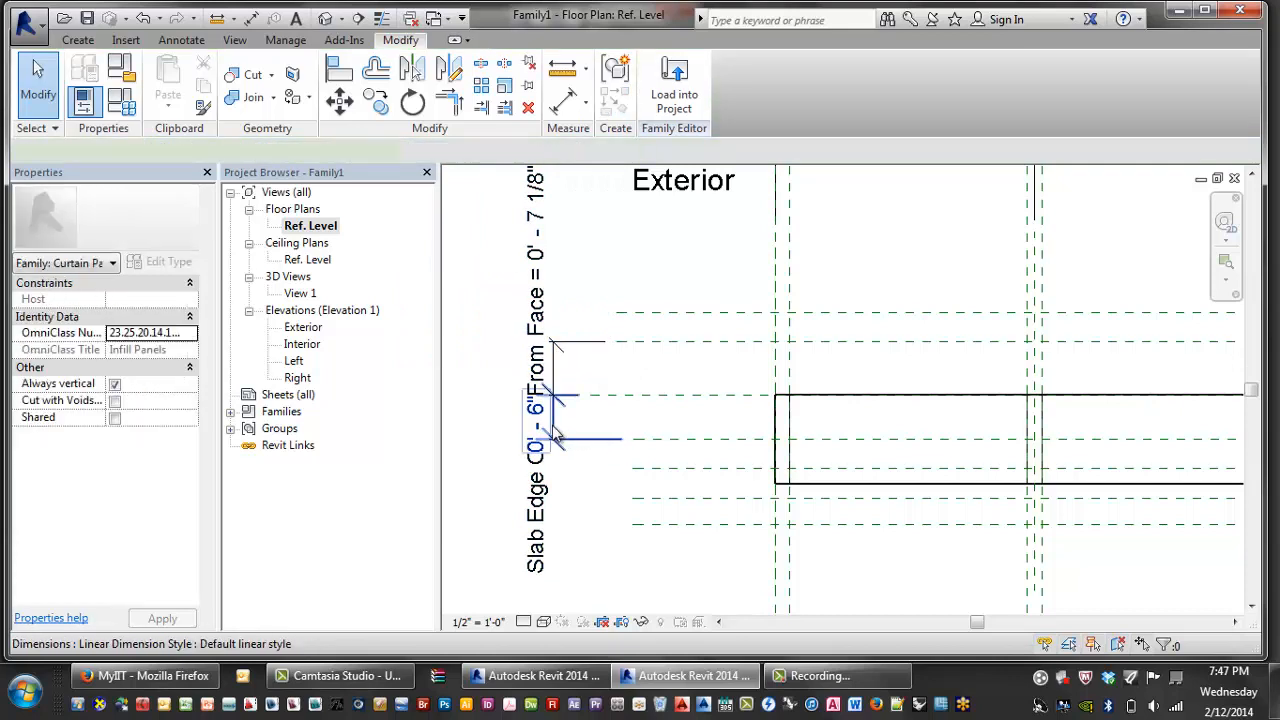
pyautogui.click(563, 437)
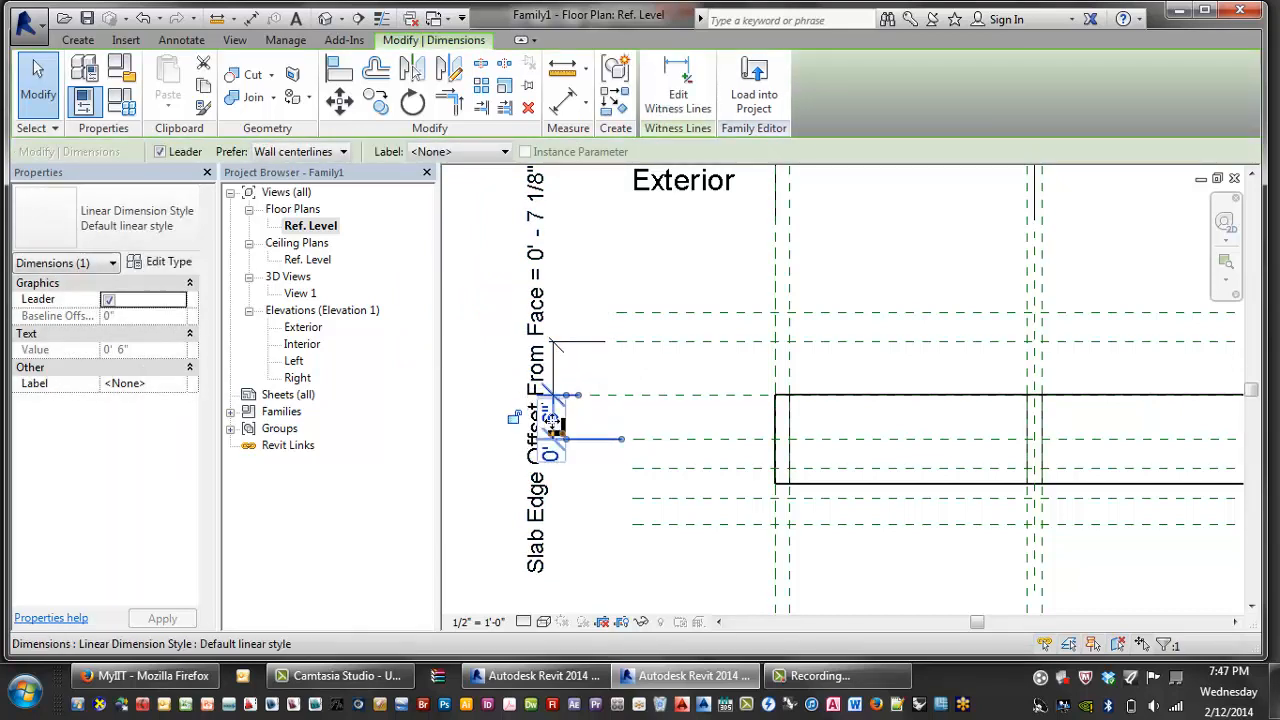
pyautogui.moveTo(555, 420); pyautogui.dragTo(1003, 425)
pyautogui.scroll(-5, 674, 422)
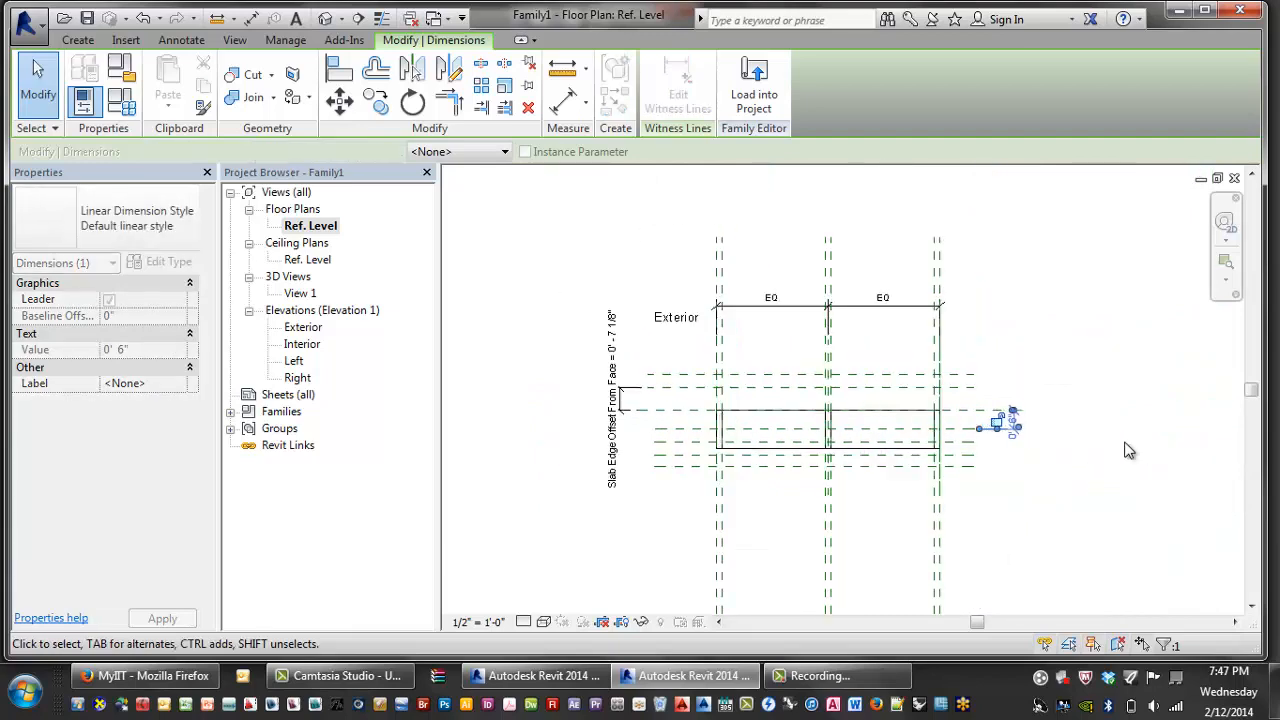
pyautogui.scroll(3, 1020, 420)
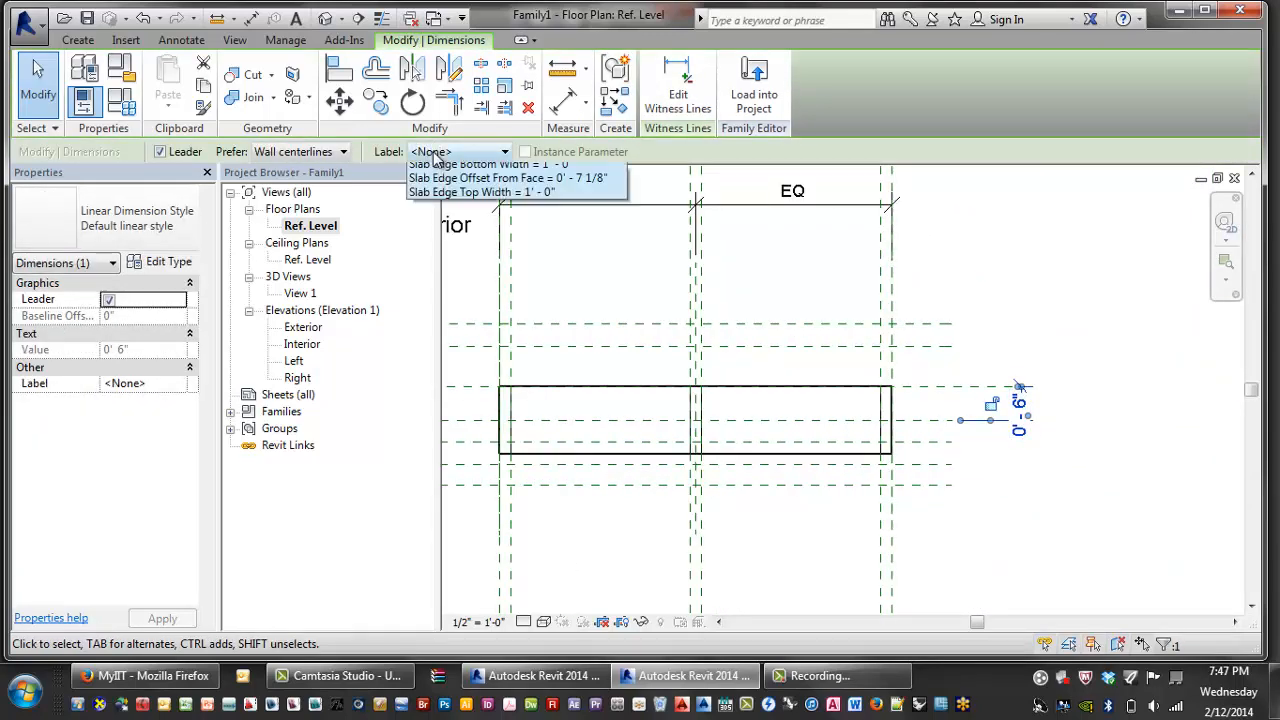
pyautogui.click(455, 151)
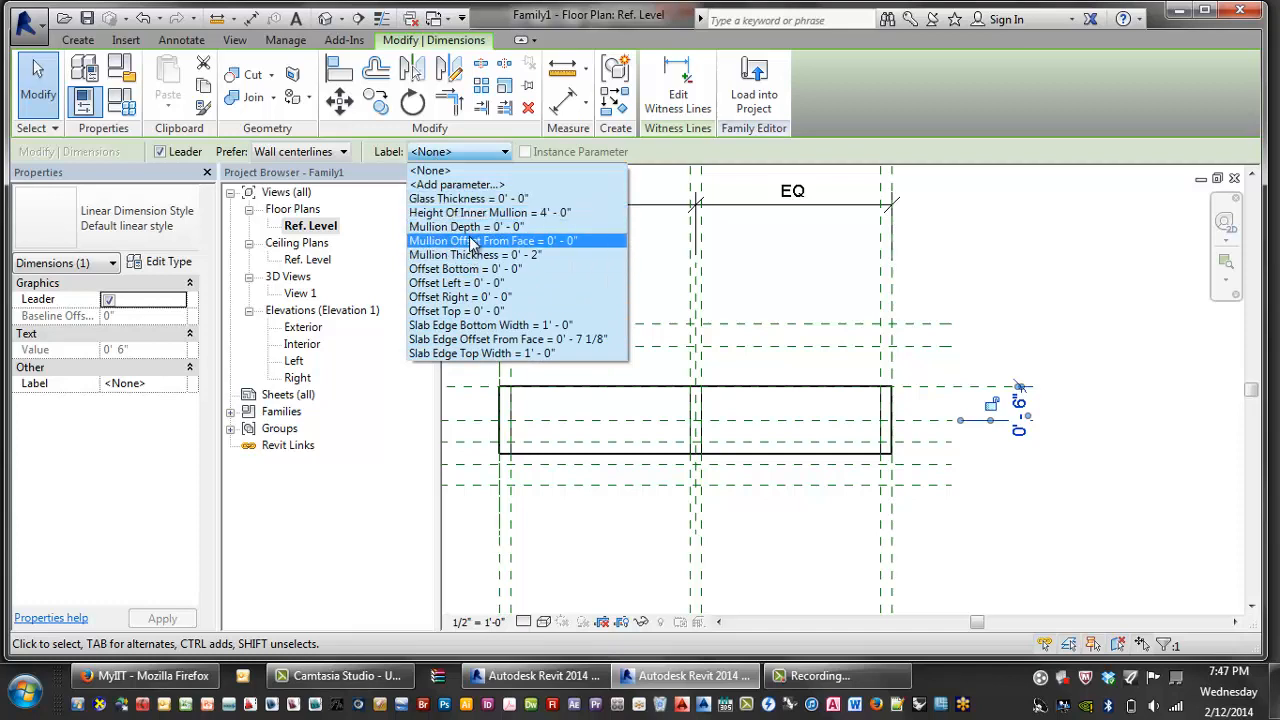
pyautogui.click(474, 241)
pyautogui.scroll(-2, 1010, 430)
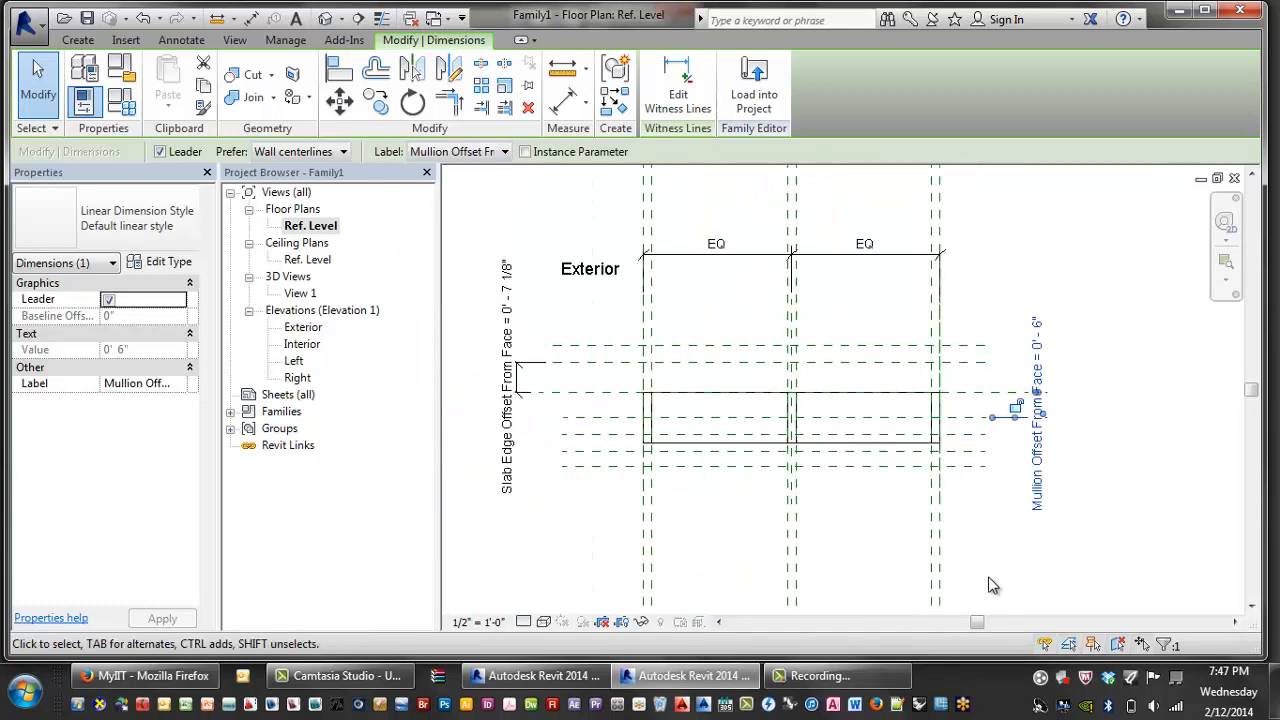
pyautogui.click(970, 556)
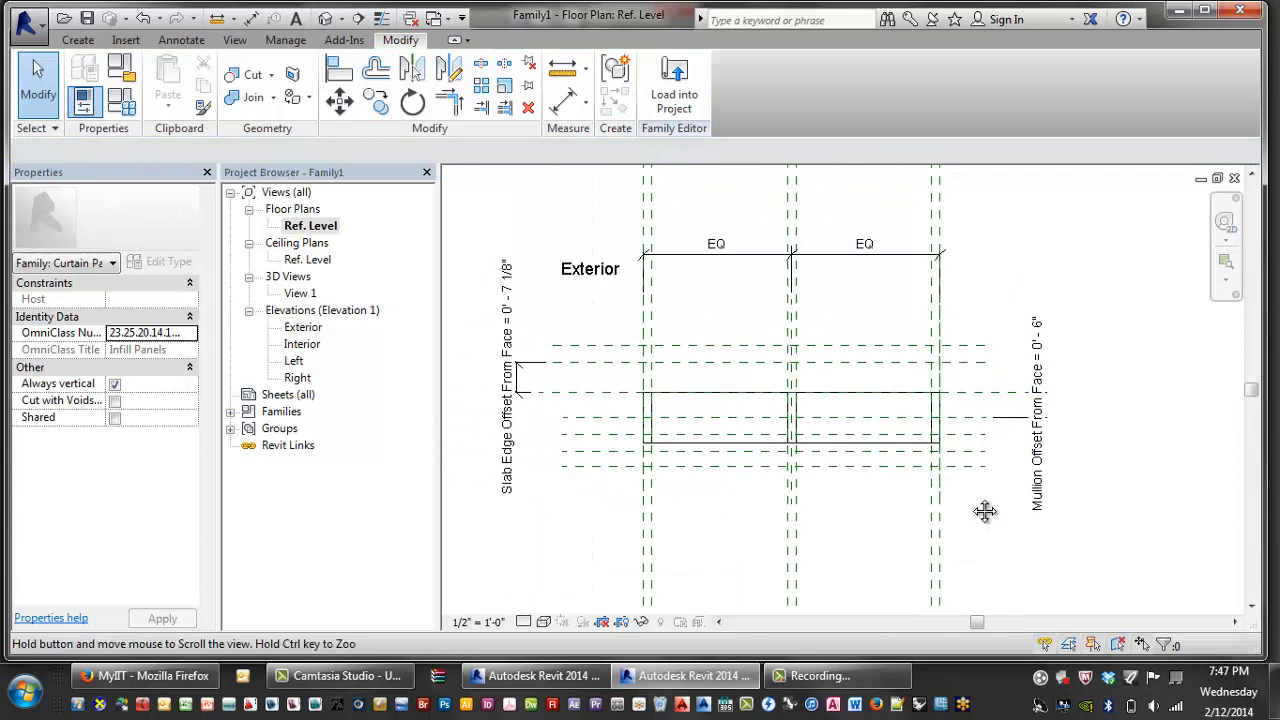
# - Pan around the plan to review the labelled dimensions, then open Family Types
pyautogui.scroll(-2, 983, 509)
pyautogui.scroll(2, 965, 401)
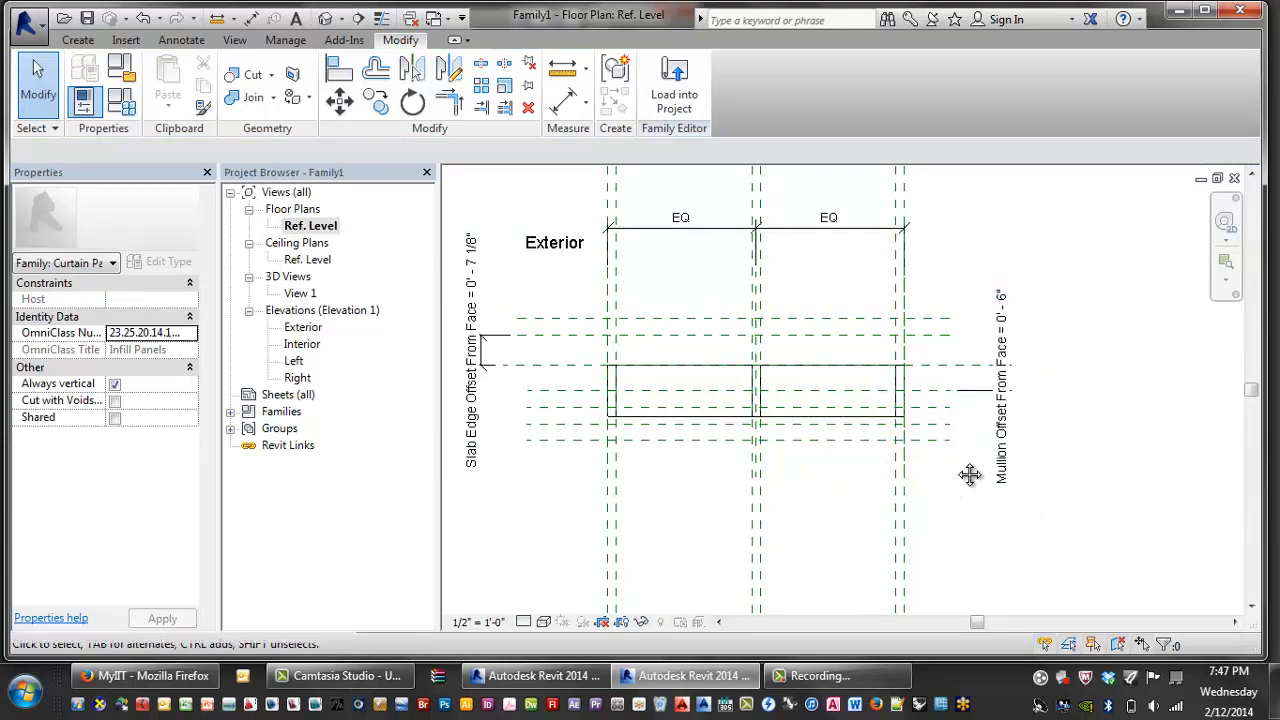
pyautogui.scroll(-2, 1000, 450)
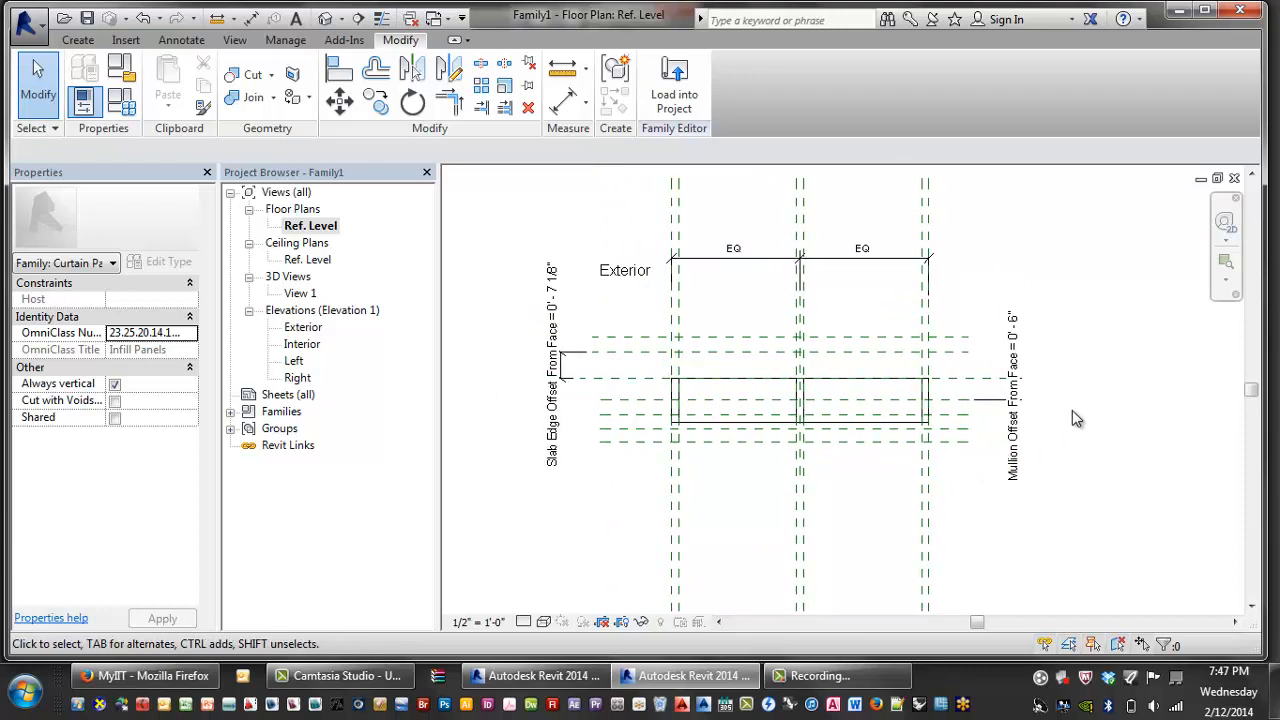
pyautogui.moveTo(1072, 411); pyautogui.dragTo(1105, 411, button='middle')
pyautogui.moveTo(663, 358); pyautogui.dragTo(661, 370, button='middle')
pyautogui.scroll(2, 650, 362)
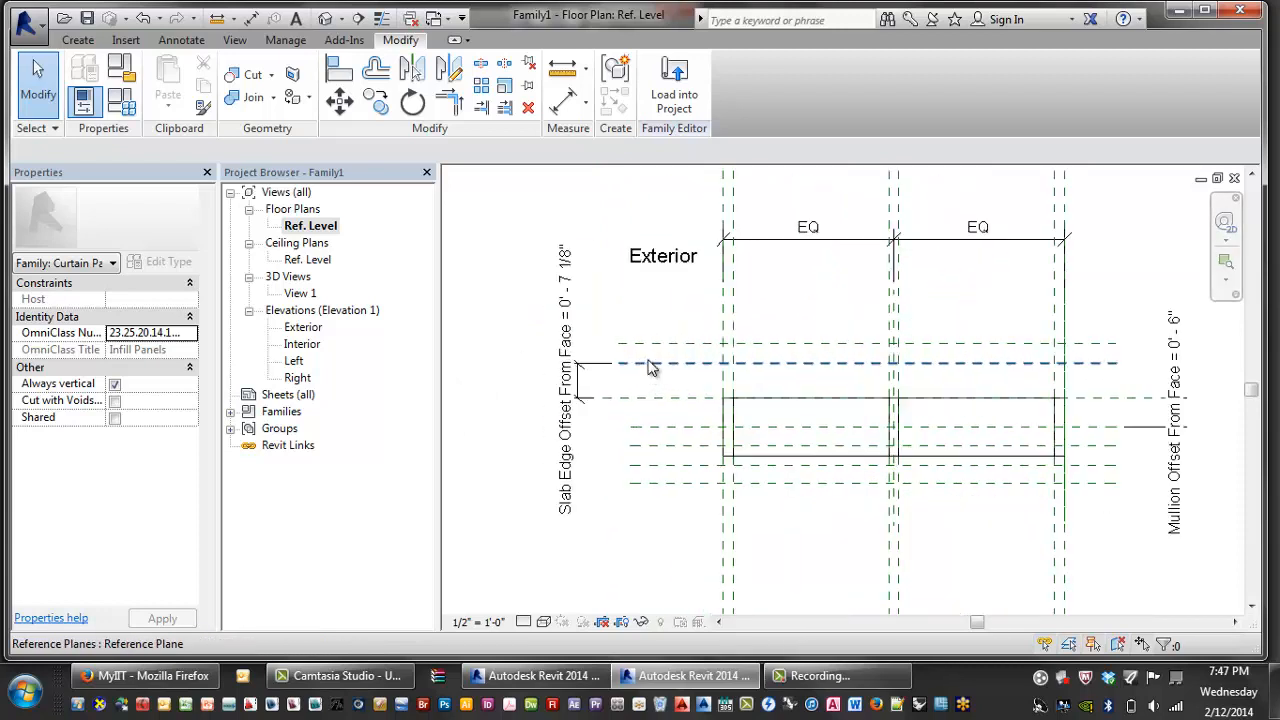
pyautogui.scroll(1, 650, 360)
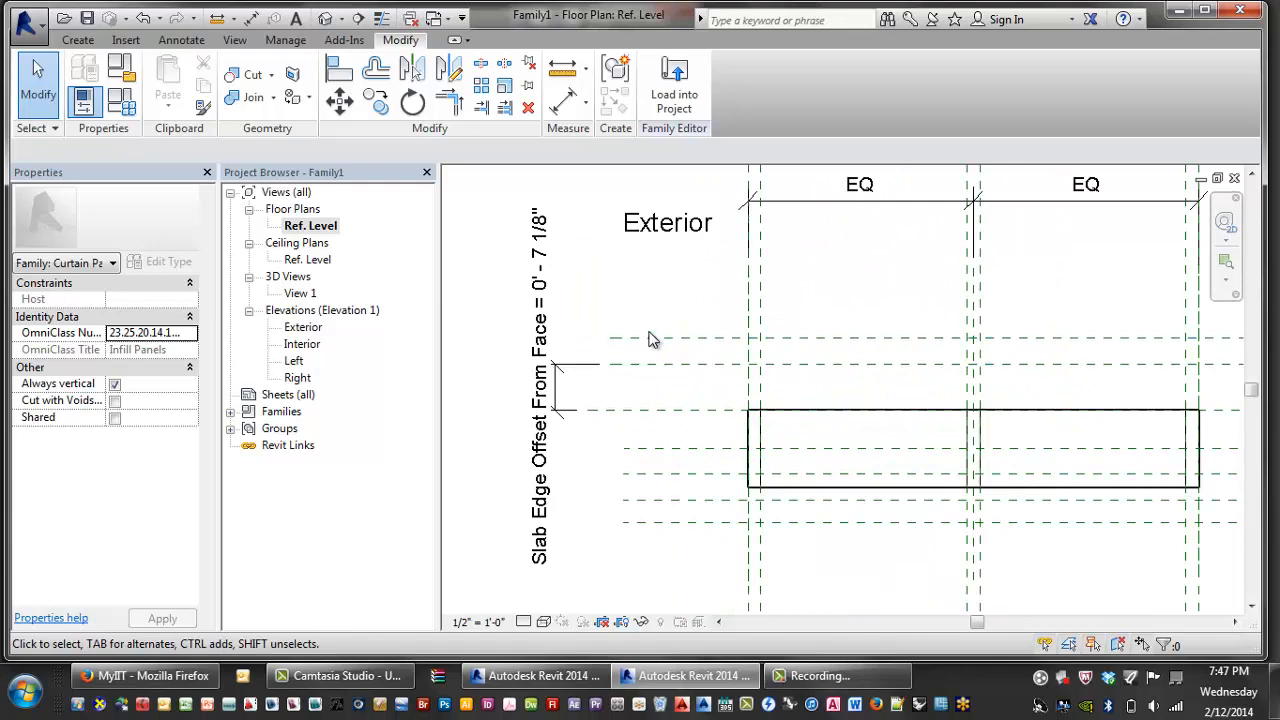
pyautogui.click(120, 104)
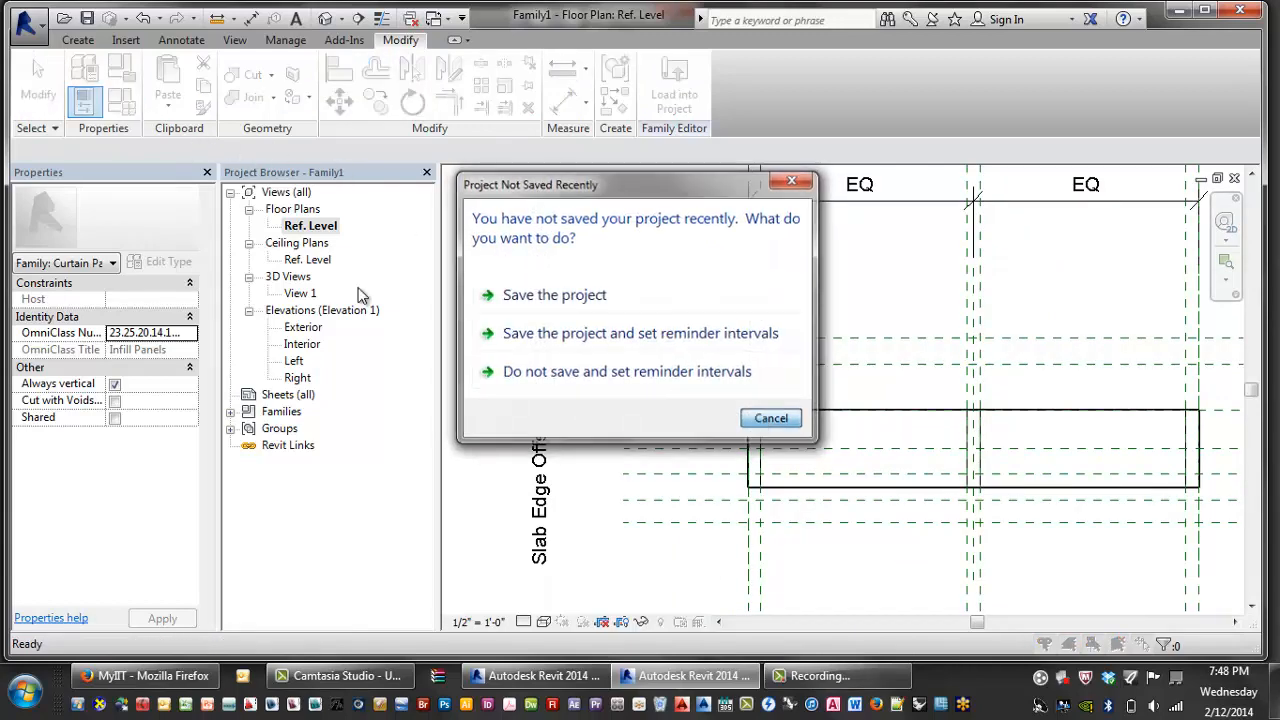
# - Dismiss the save reminder, add a new family parameter and start naming it 'Slab'
pyautogui.press('Escape')
pyautogui.moveTo(494, 47); pyautogui.dragTo(401, 29)
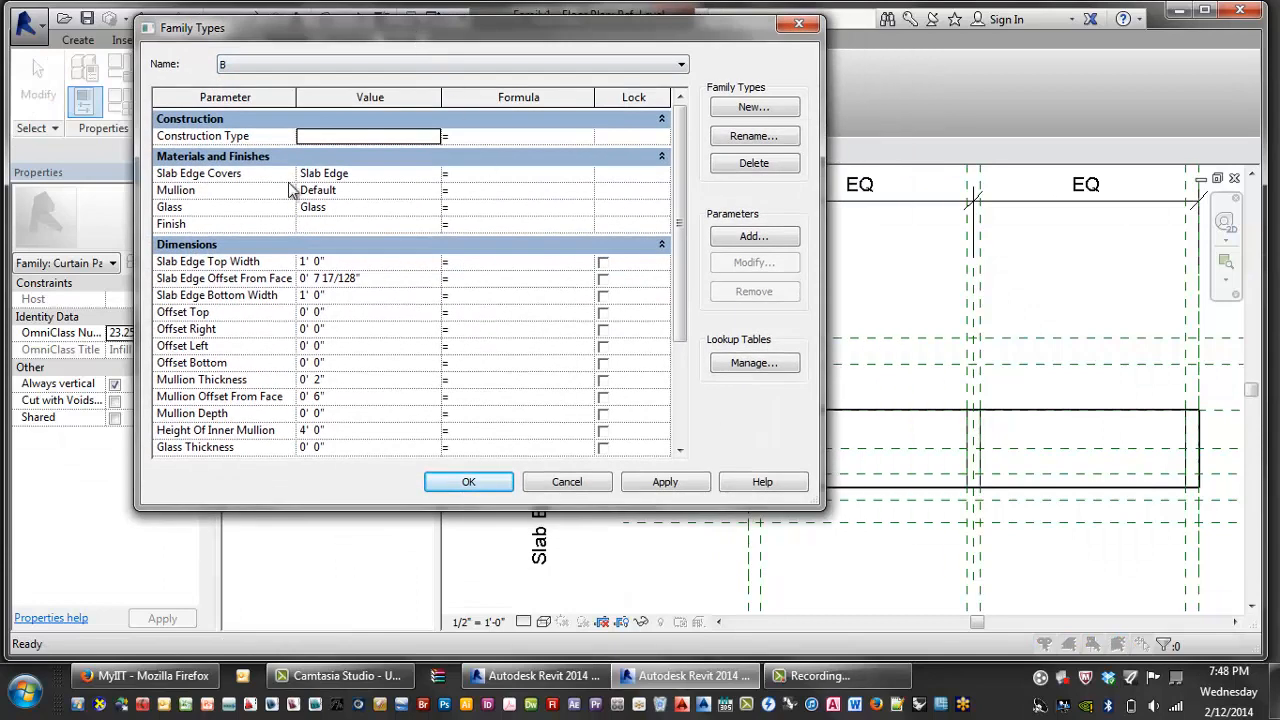
pyautogui.click(752, 236)
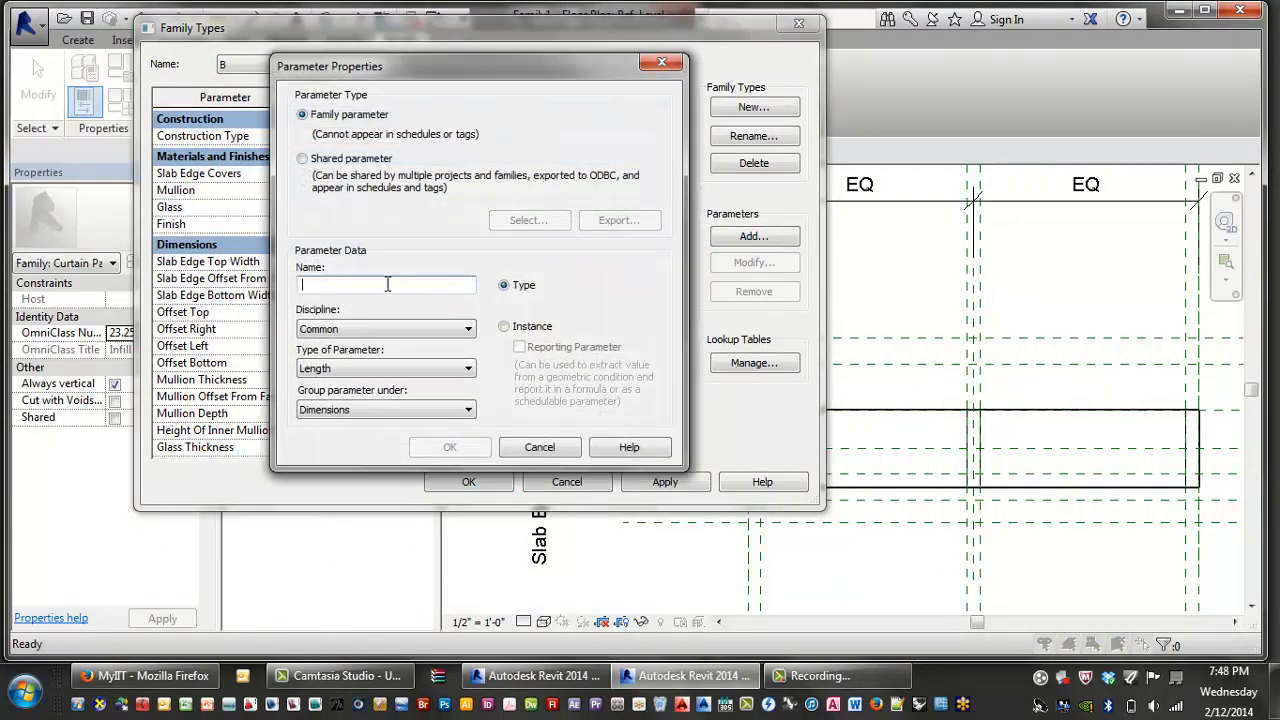
pyautogui.write('Slab Edge Thickness')
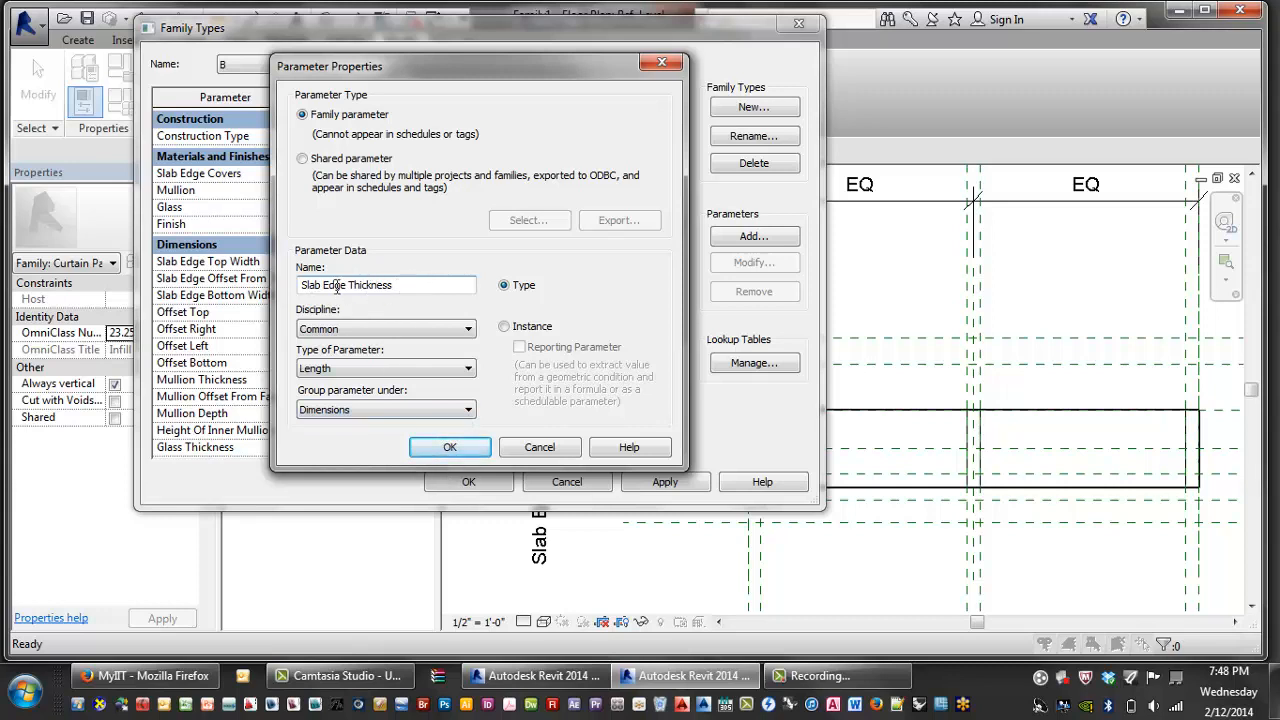
# - Name the new length parameter Slab Edge Thickness, confirm it, and apply it to the types
pyautogui.moveTo(398, 286); pyautogui.dragTo(236, 286)
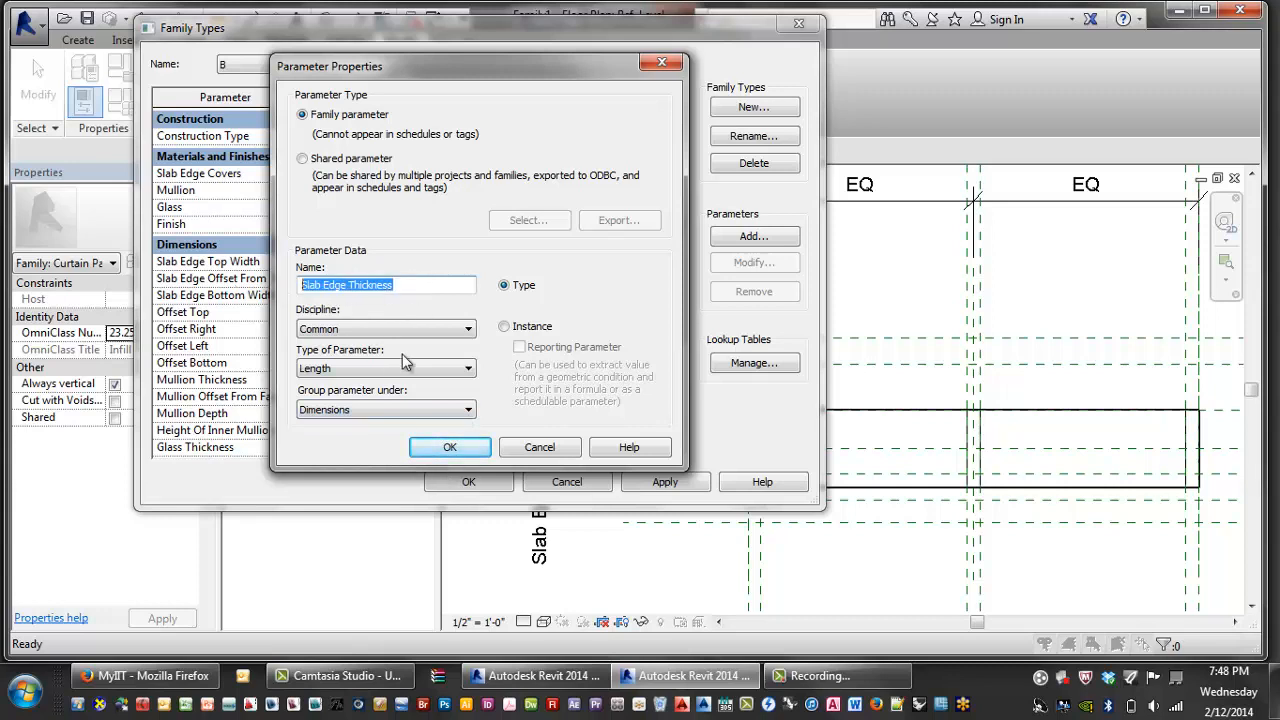
pyautogui.click(451, 447)
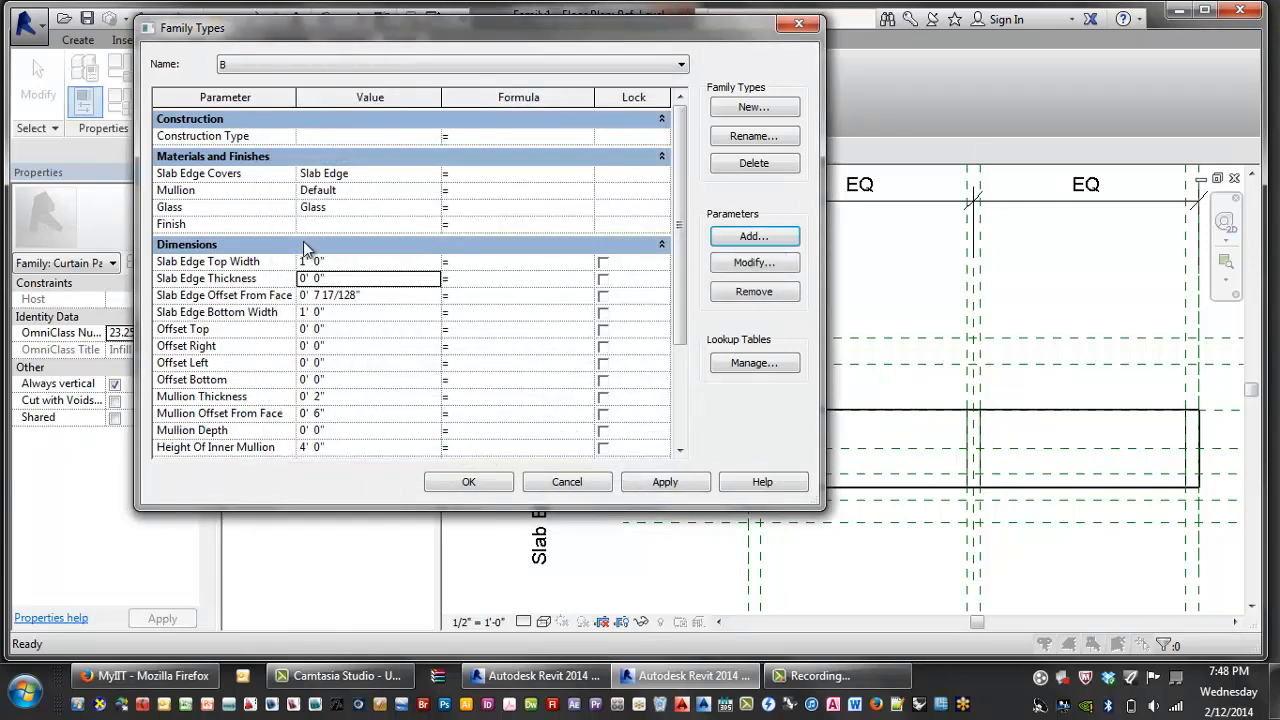
pyautogui.click(665, 482)
# - Place a 4-inch aligned dimension (DI) between the upper reference planes
pyautogui.click(469, 482)
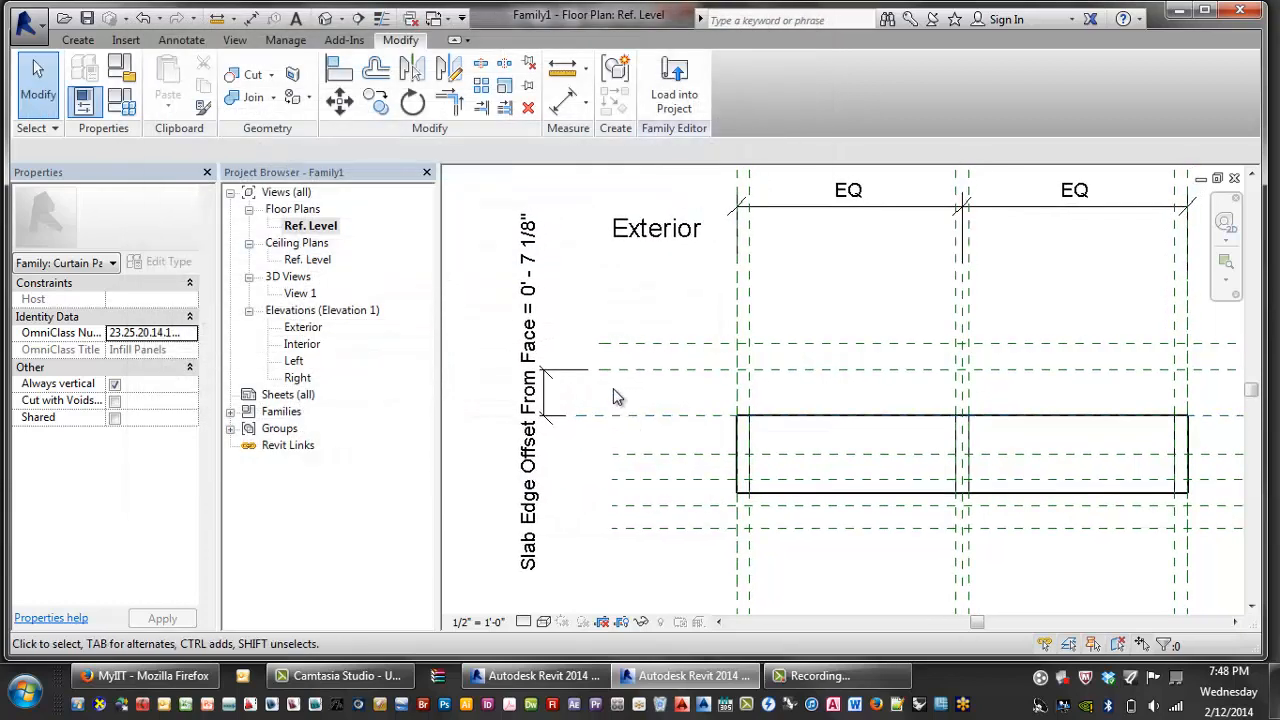
pyautogui.scroll(2, 640, 345)
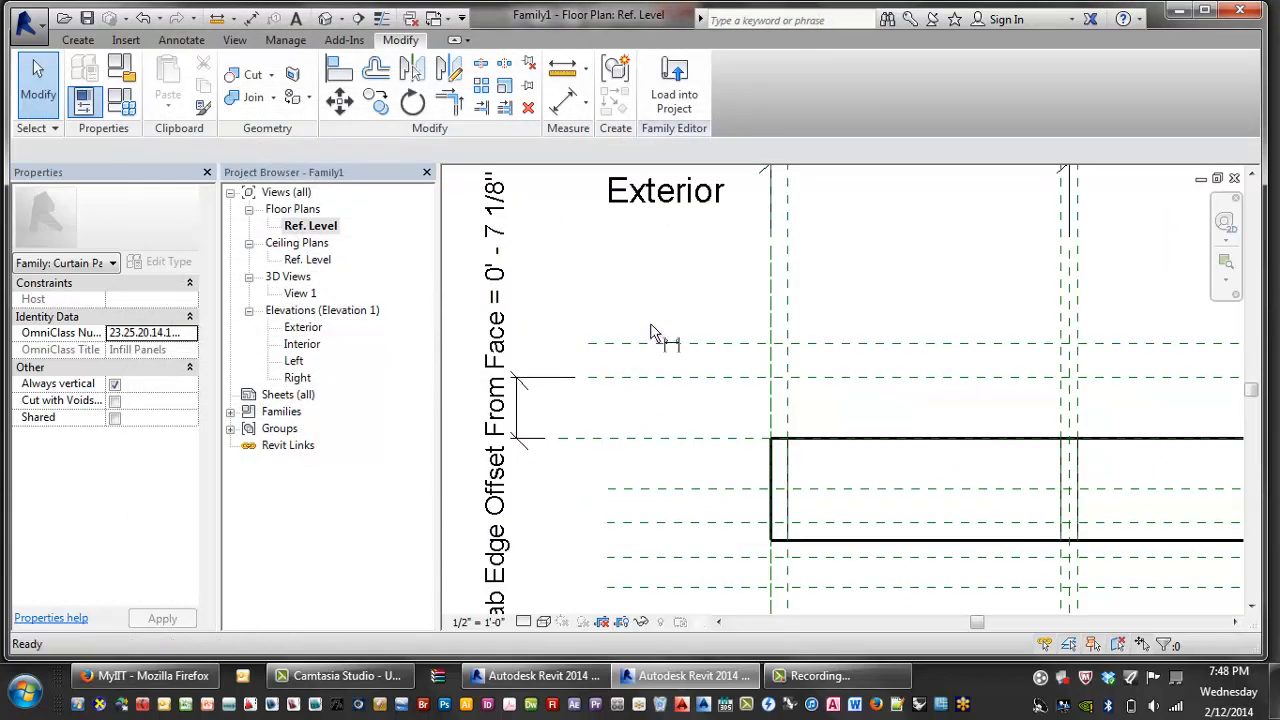
pyautogui.press('d')
pyautogui.press('i')
pyautogui.click(637, 338)
pyautogui.scroll(-2, 640, 335)
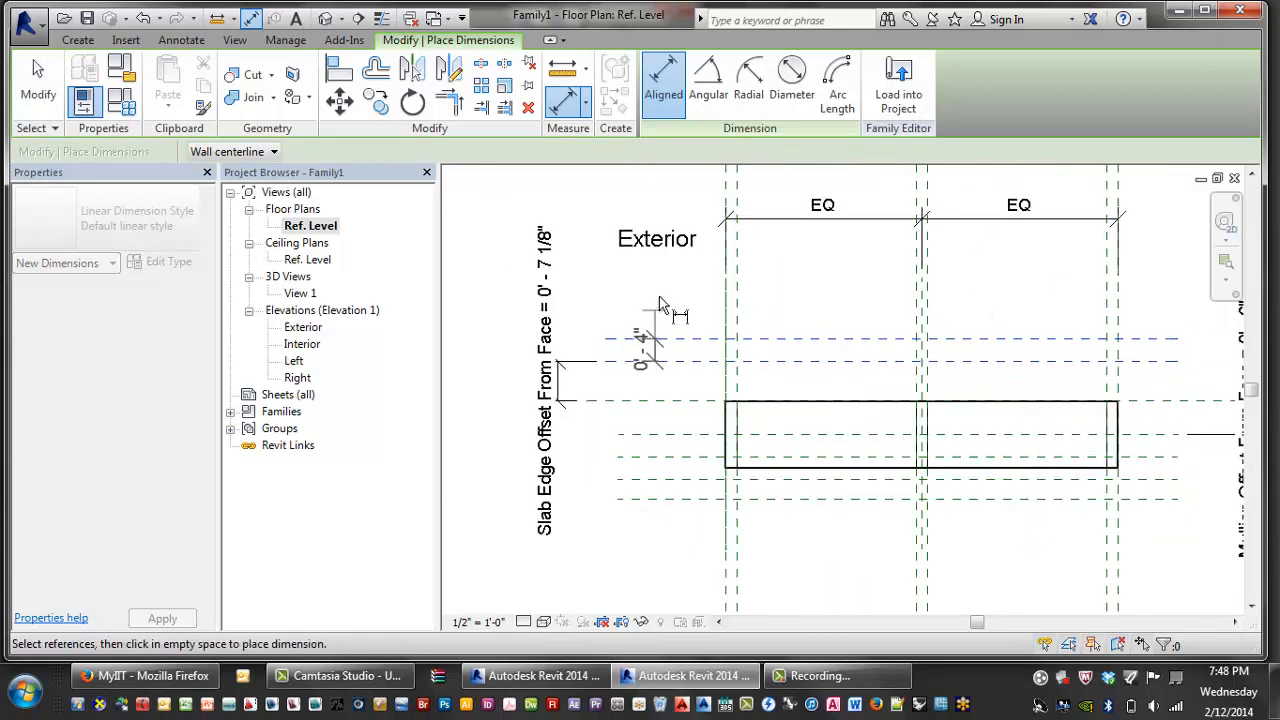
pyautogui.click(651, 306)
pyautogui.scroll(2, 671, 338)
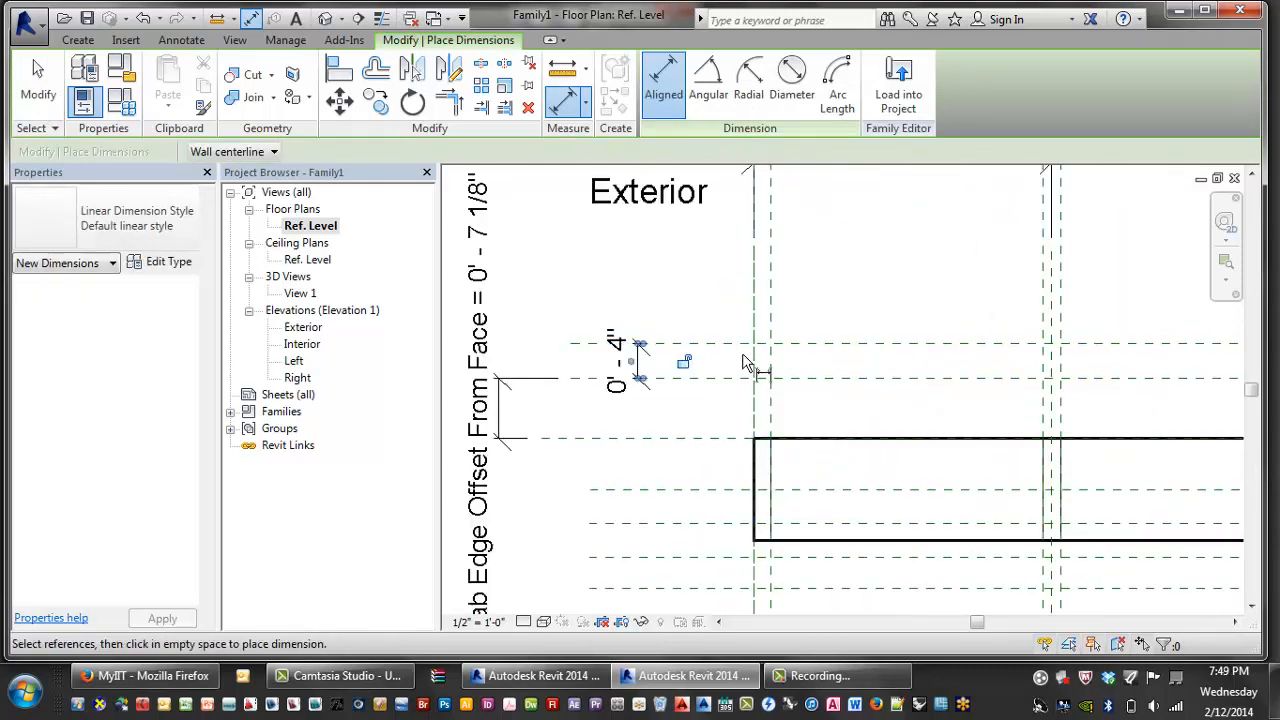
pyautogui.press('Escape')
# - Label the new 4-inch dimension Slab Edge Thickness
pyautogui.click(630, 362)
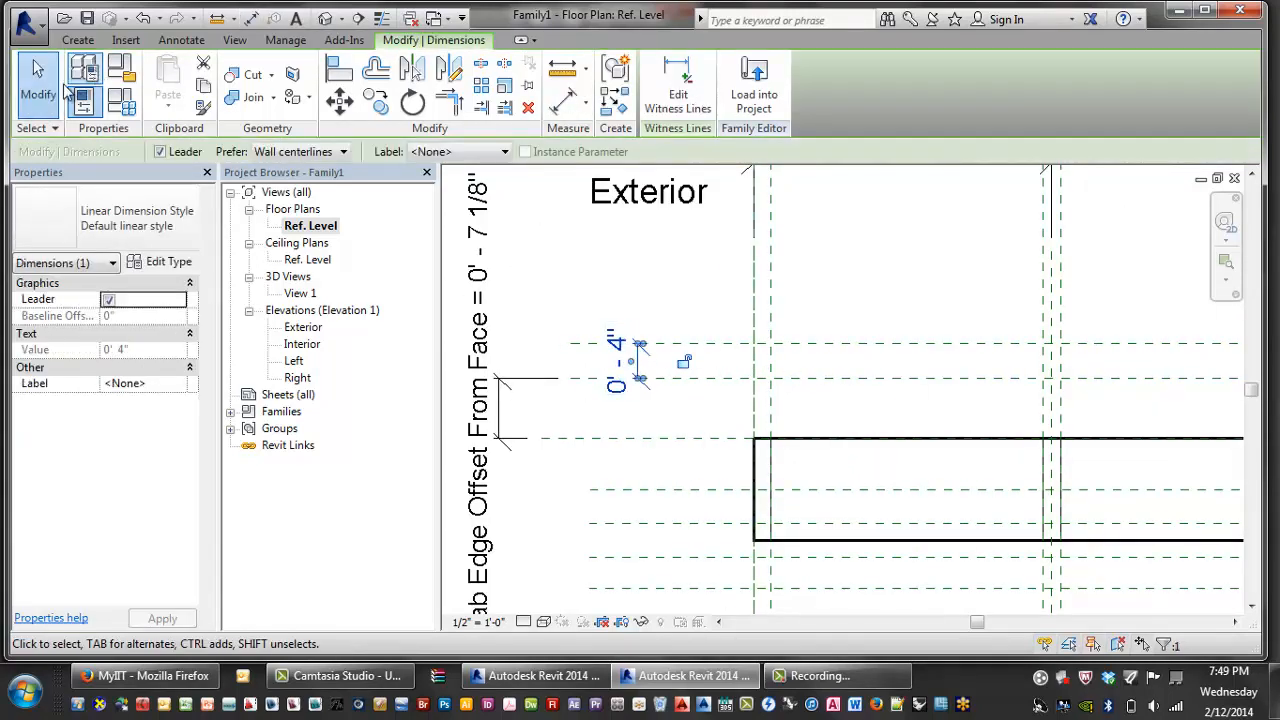
pyautogui.click(121, 100)
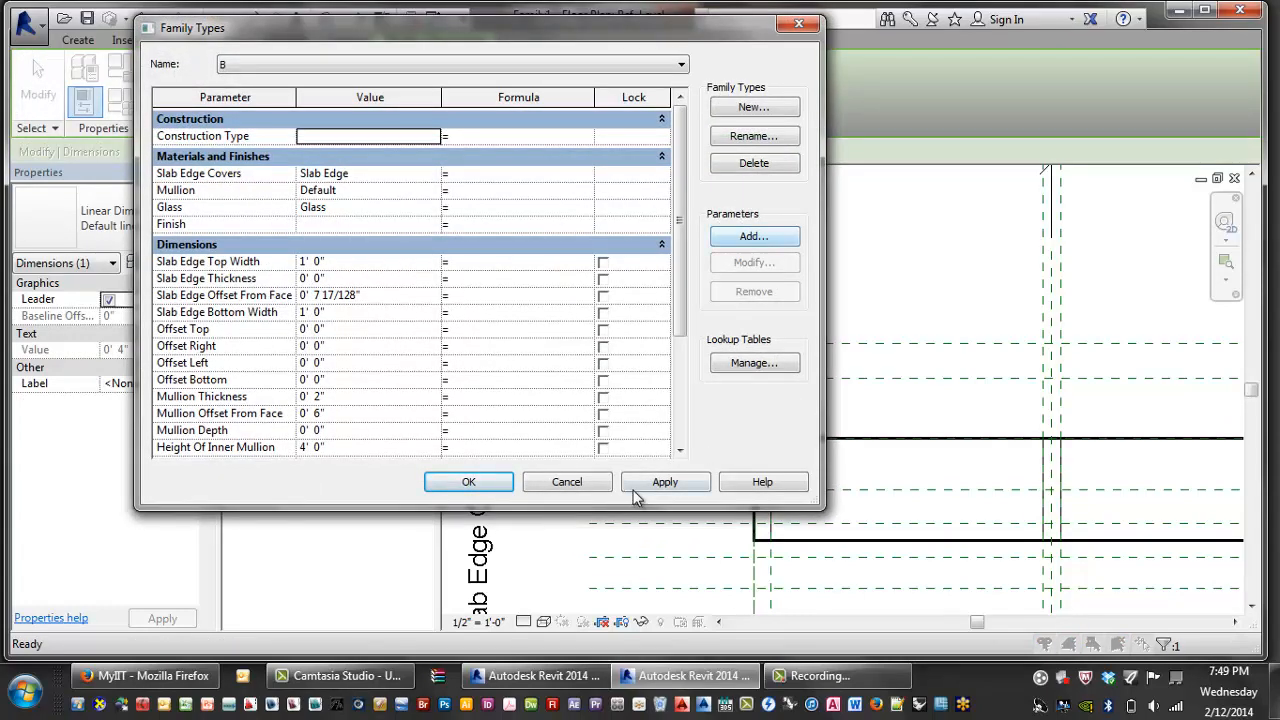
pyautogui.click(566, 481)
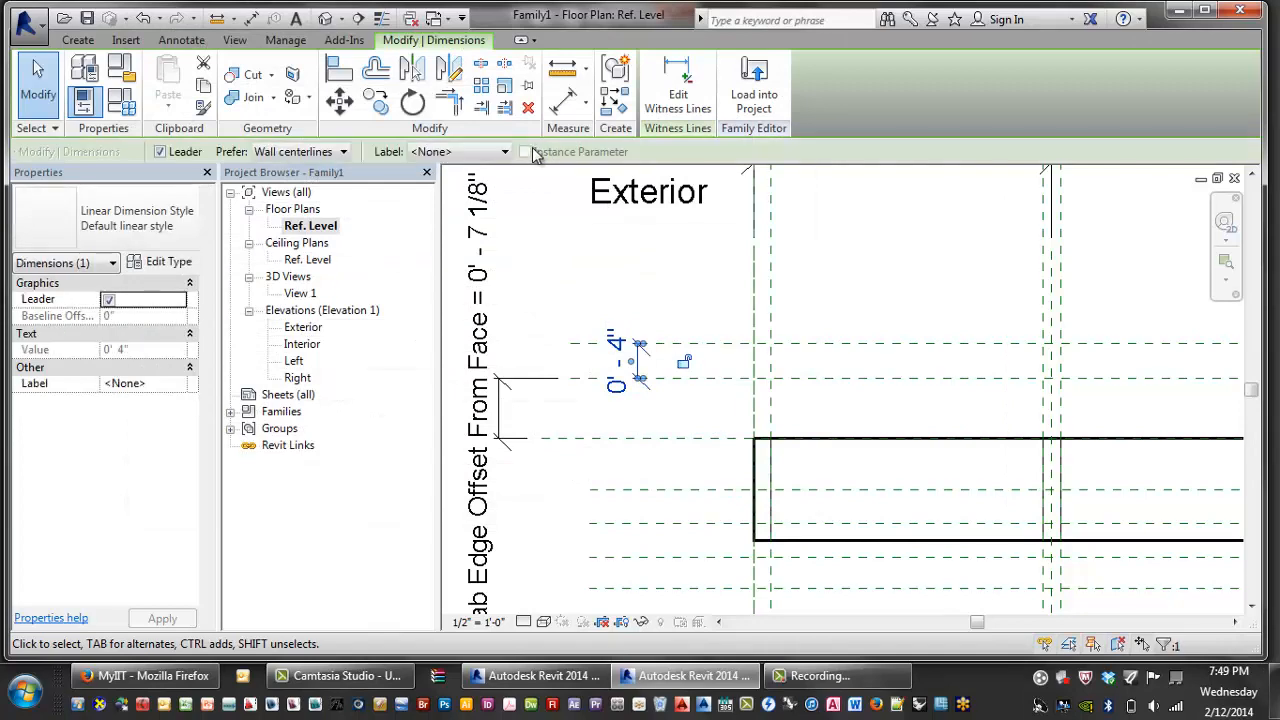
pyautogui.click(505, 151)
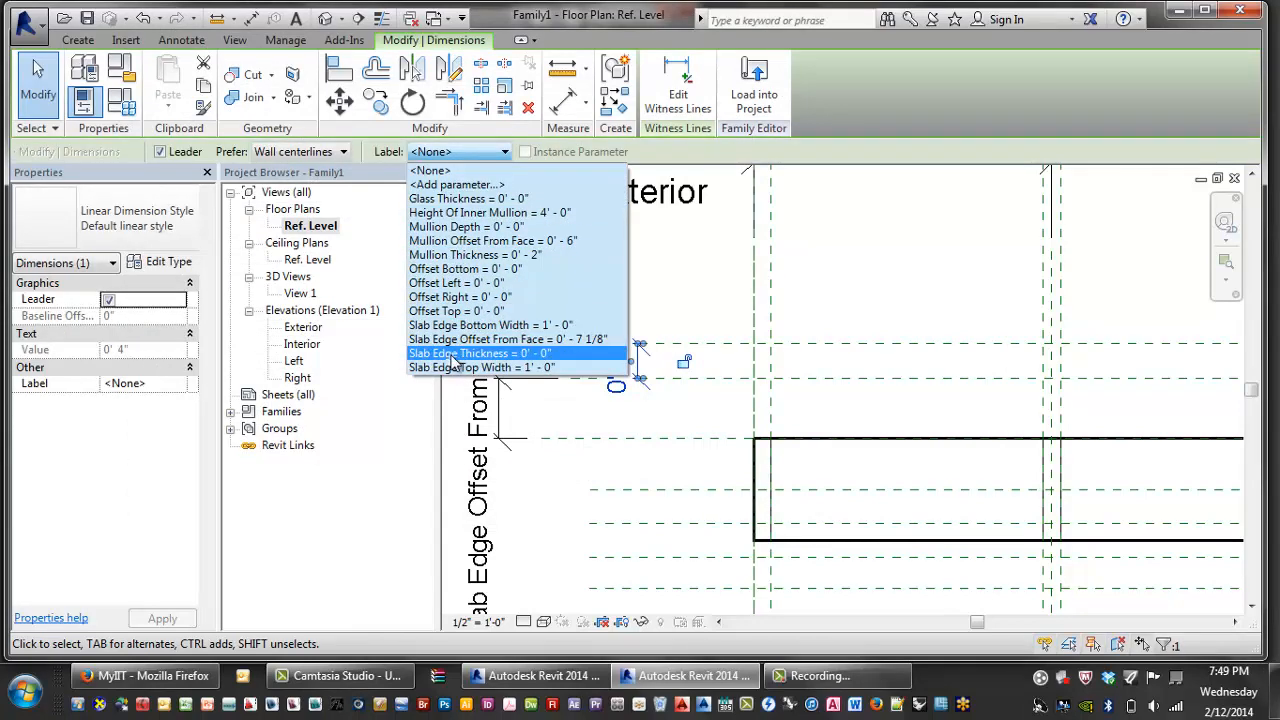
pyautogui.click(476, 354)
pyautogui.scroll(-4, 778, 513)
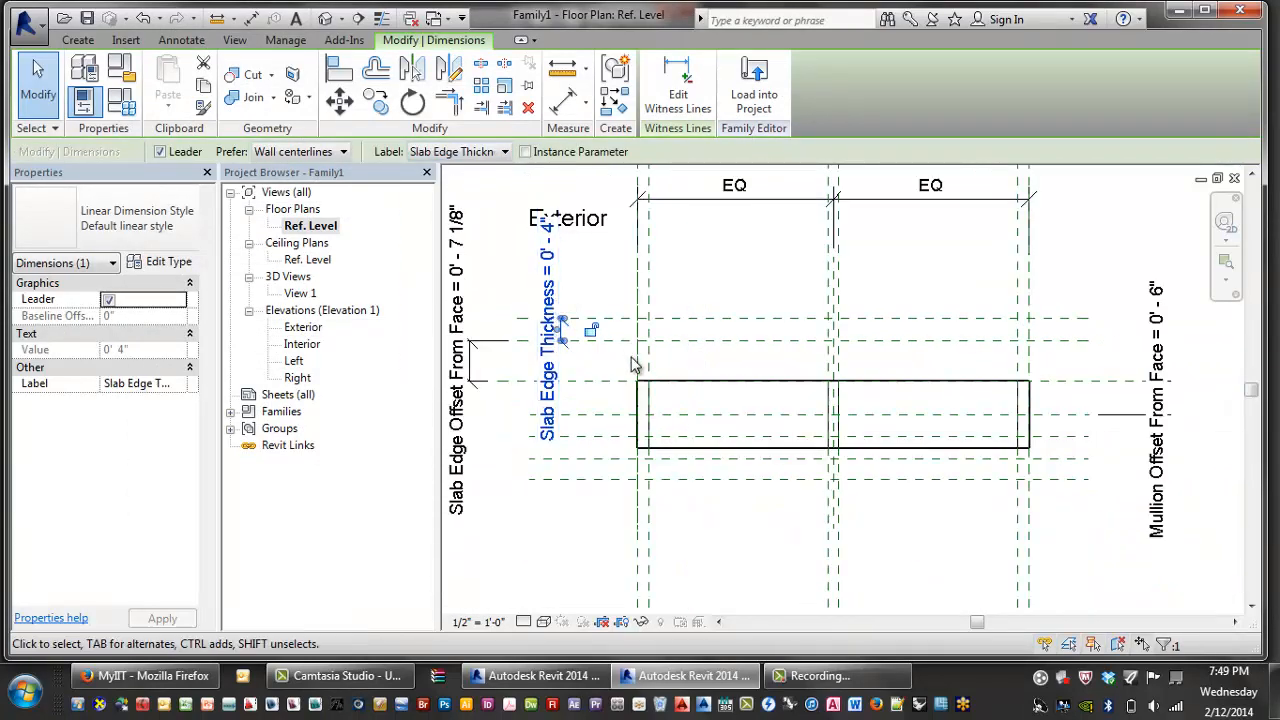
pyautogui.click(700, 500)
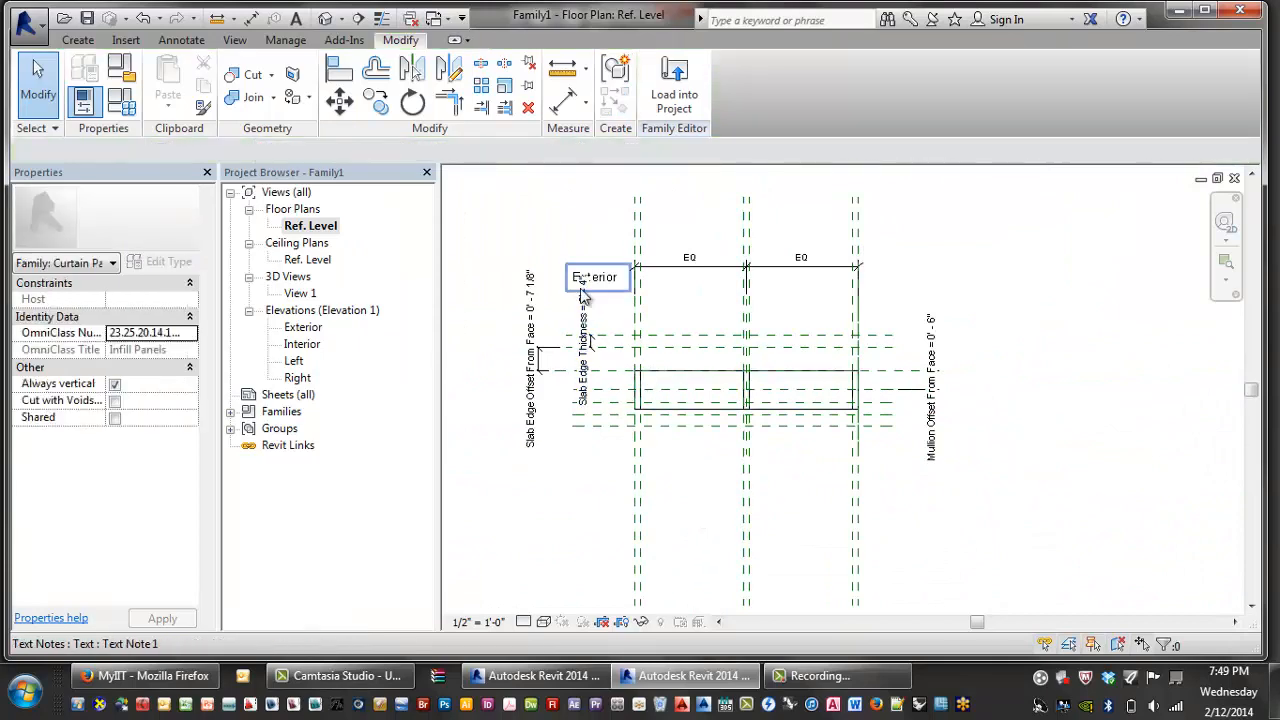
# - Check the Slab Edge Thickness dimension and recentre the panel in the plan
pyautogui.click(580, 330)
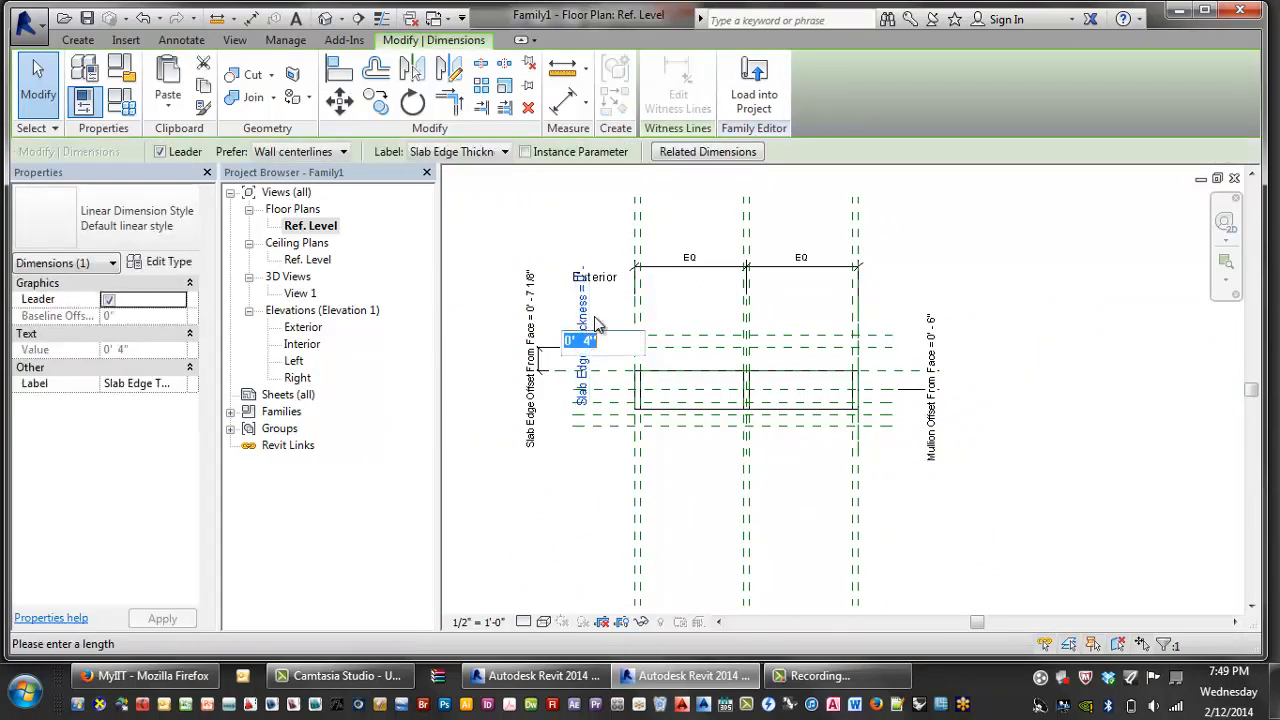
pyautogui.scroll(2, 595, 330)
pyautogui.scroll(3, 594, 331)
pyautogui.scroll(-1, 610, 327)
pyautogui.moveTo(802, 344); pyautogui.dragTo(754, 283, button='middle')
pyautogui.click(745, 310)
pyautogui.scroll(-1, 909, 303)
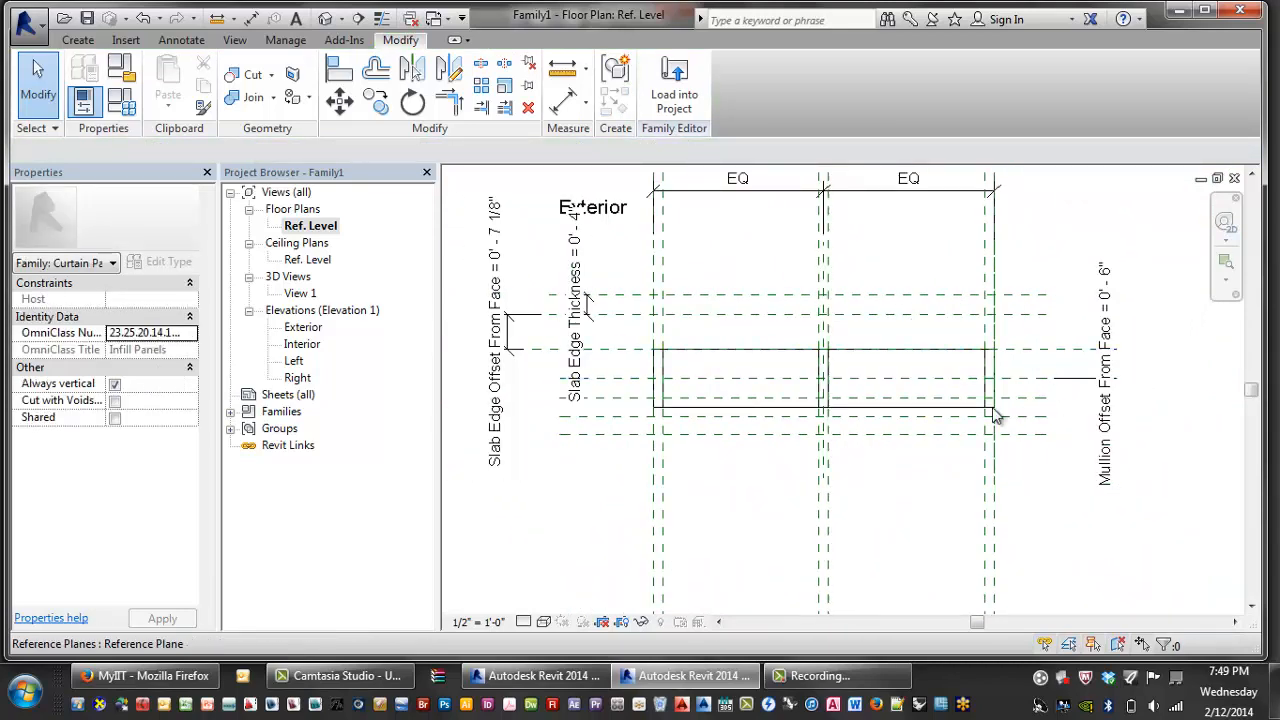
pyautogui.scroll(2, 1073, 408)
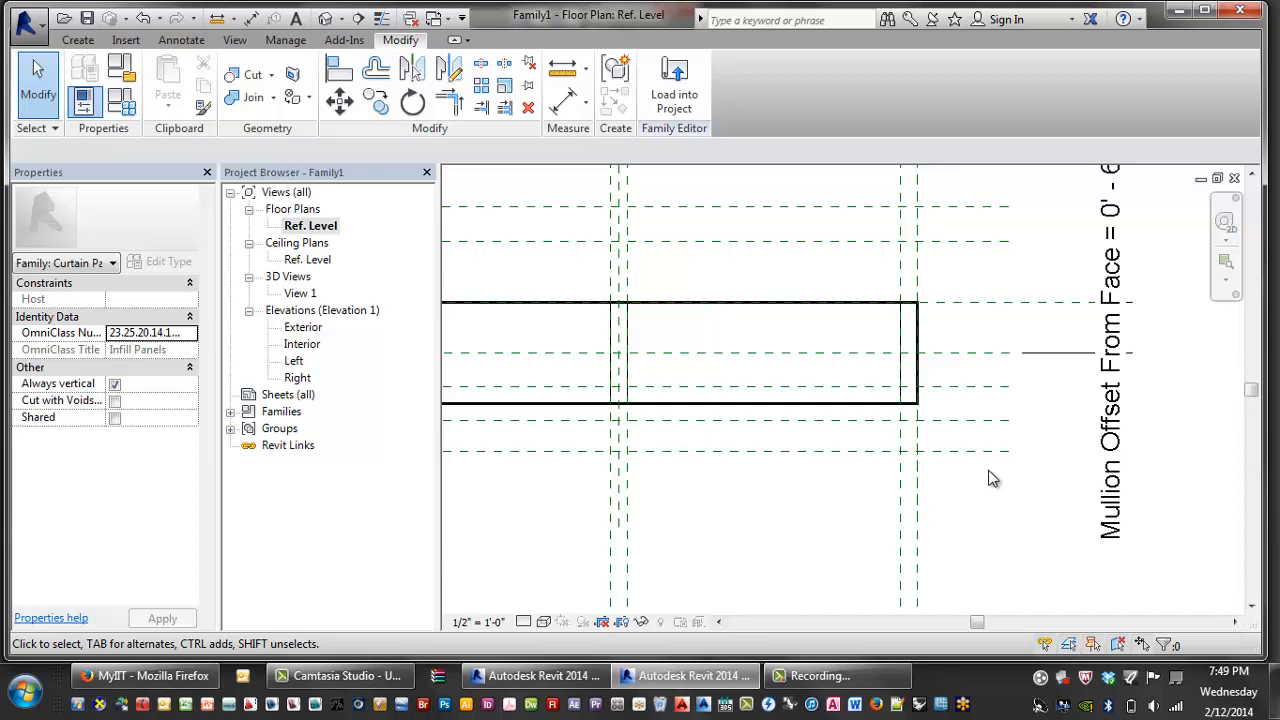
# - Place an 11 17/32" aligned dimension between the reference planes left of the panel
pyautogui.press('d')
pyautogui.press('i')
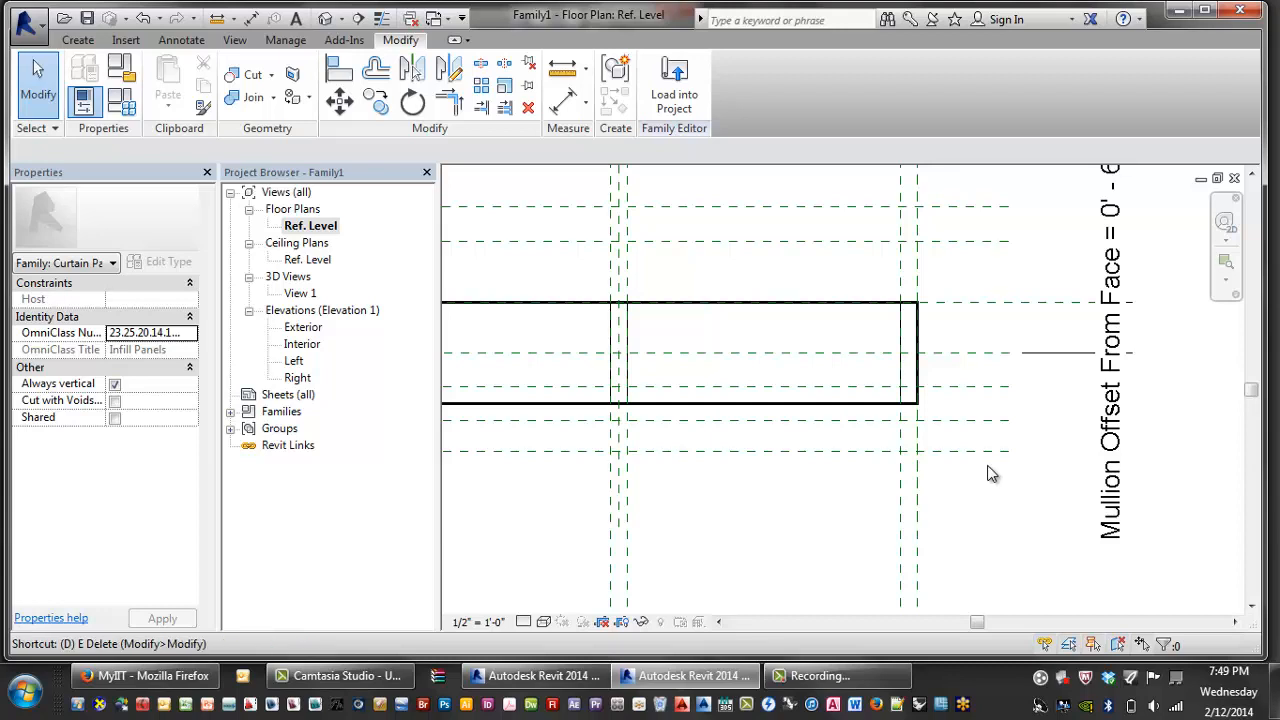
pyautogui.click(960, 355)
pyautogui.click(957, 452)
pyautogui.scroll(-4, 957, 453)
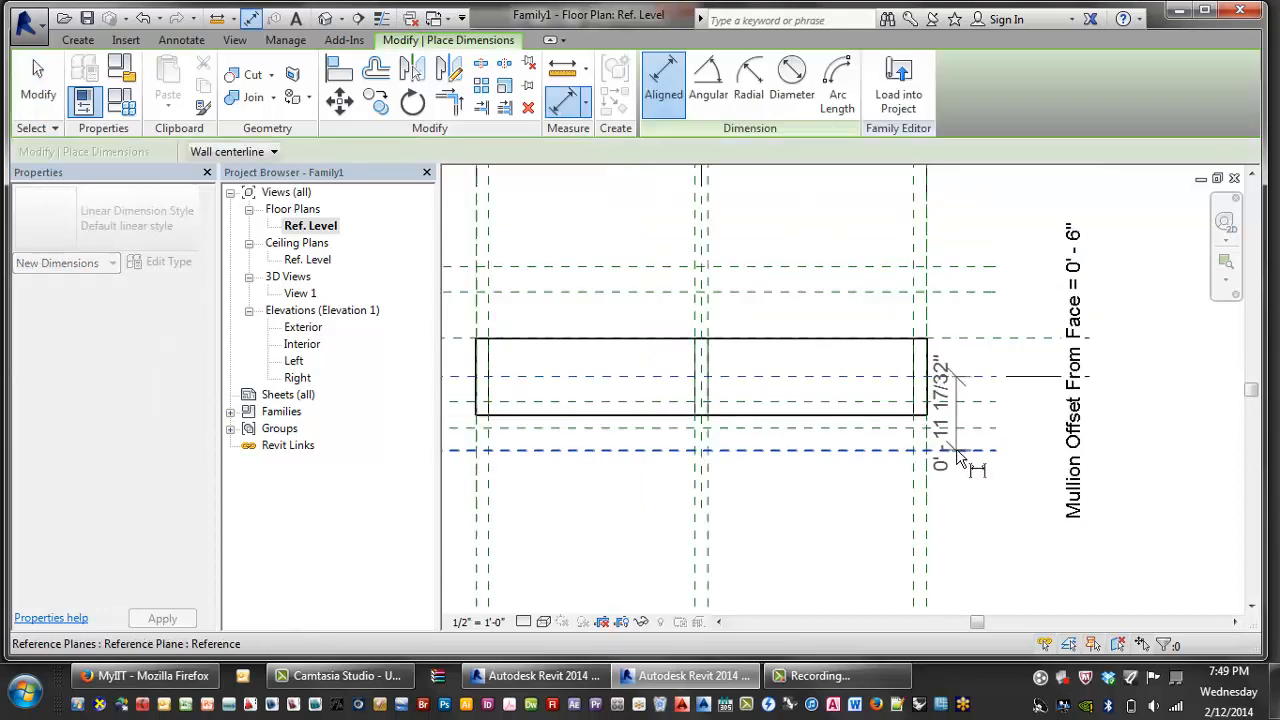
pyautogui.moveTo(680, 550); pyautogui.dragTo(838, 545, button='middle')
pyautogui.scroll(-3, 836, 544)
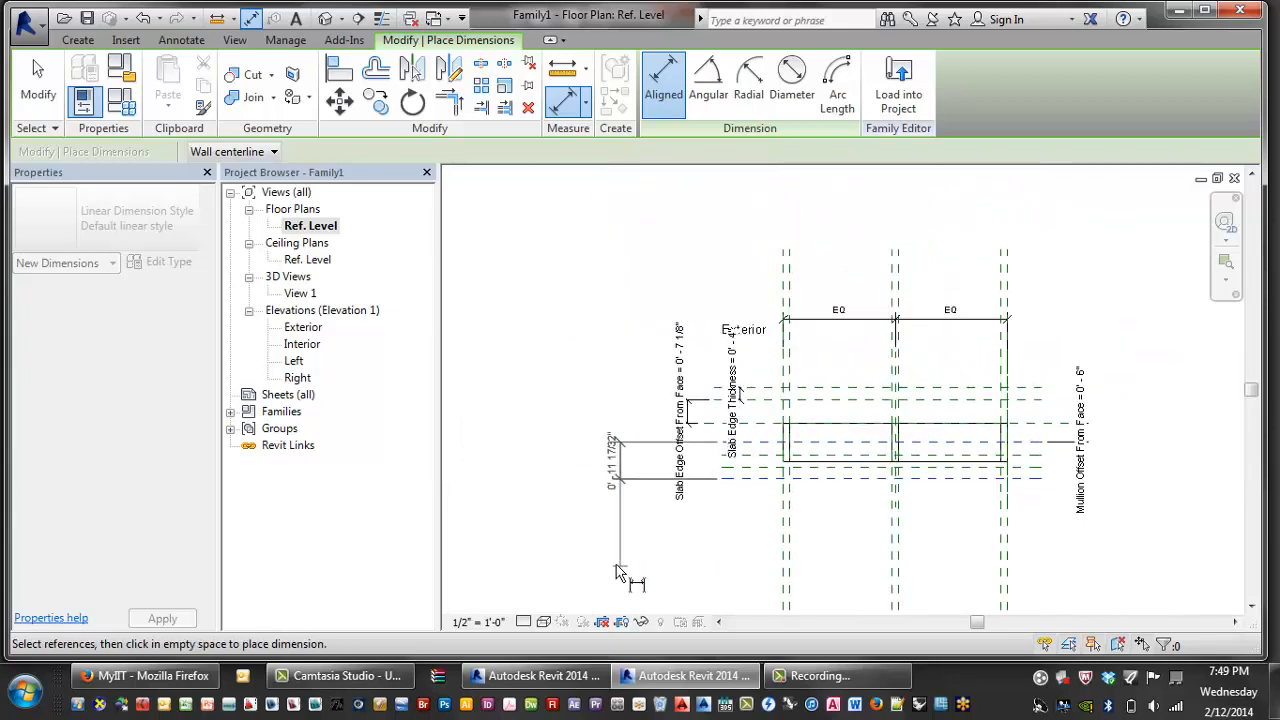
pyautogui.click(608, 480)
pyautogui.scroll(2, 612, 482)
pyautogui.press('Escape')
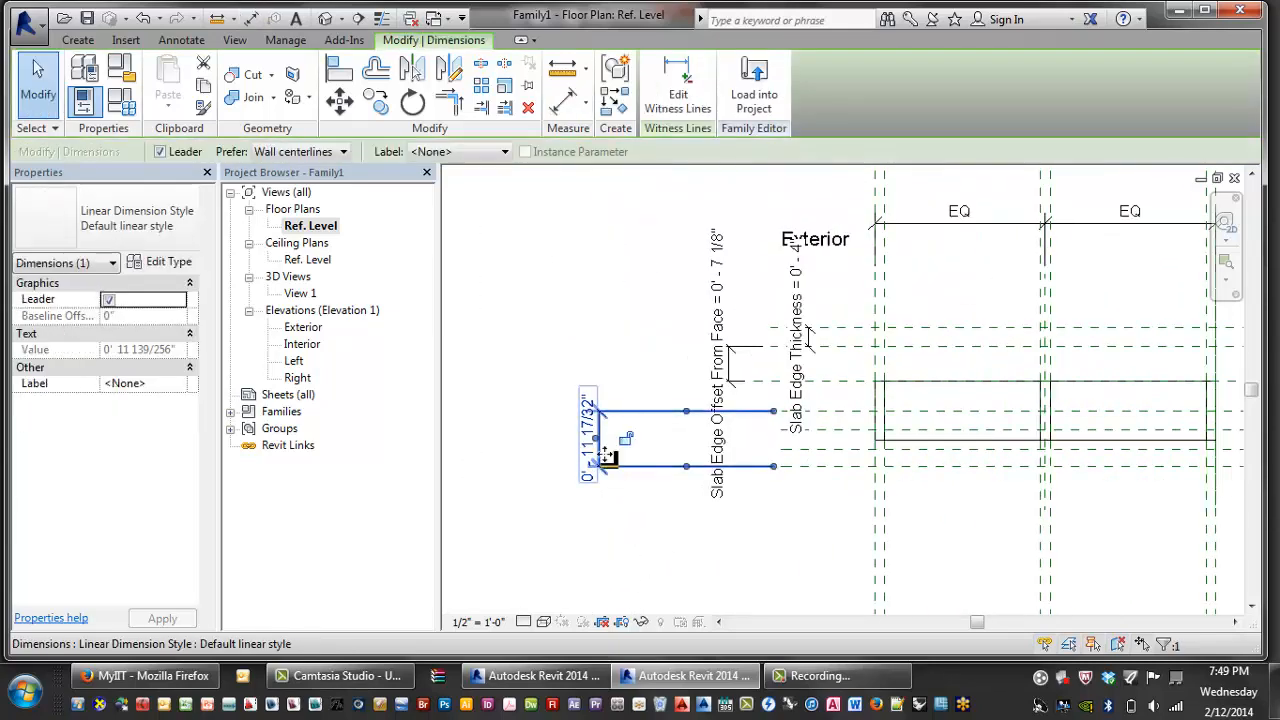
# - Label the 11 17/32" dimension Mullion Depth
pyautogui.click(460, 152)
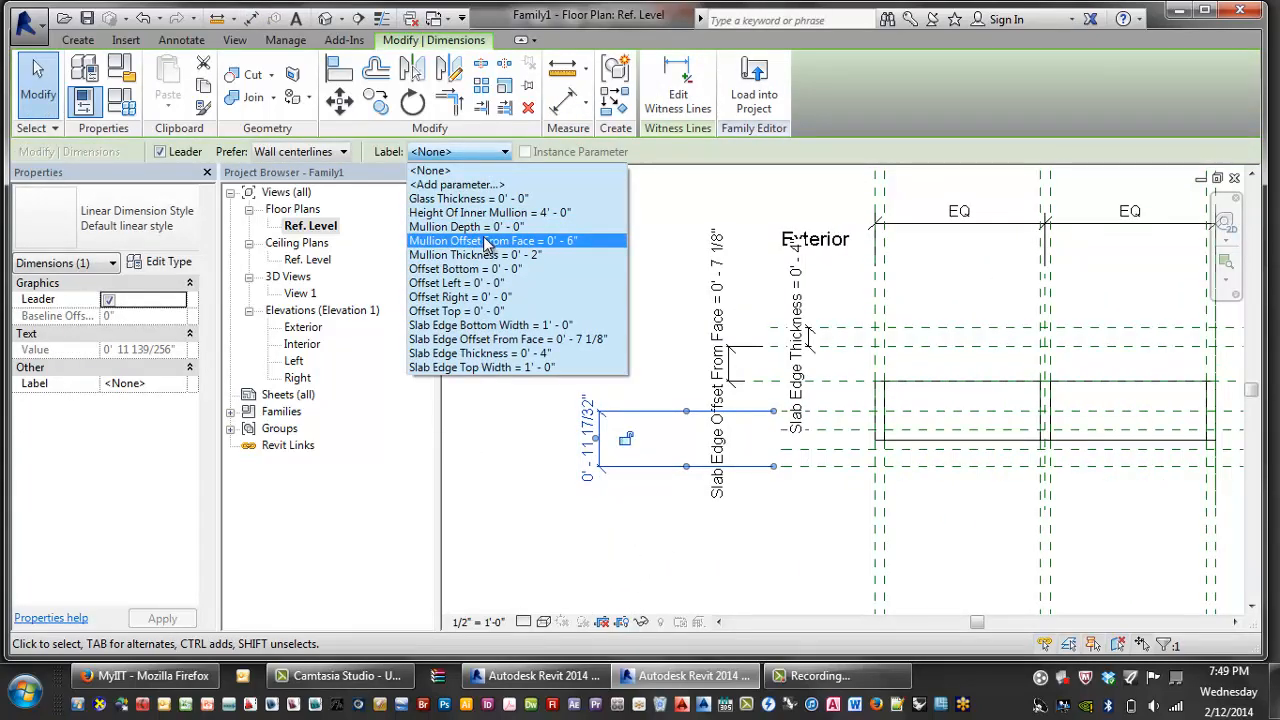
pyautogui.click(465, 227)
pyautogui.scroll(-1, 745, 320)
pyautogui.scroll(1, 1018, 357)
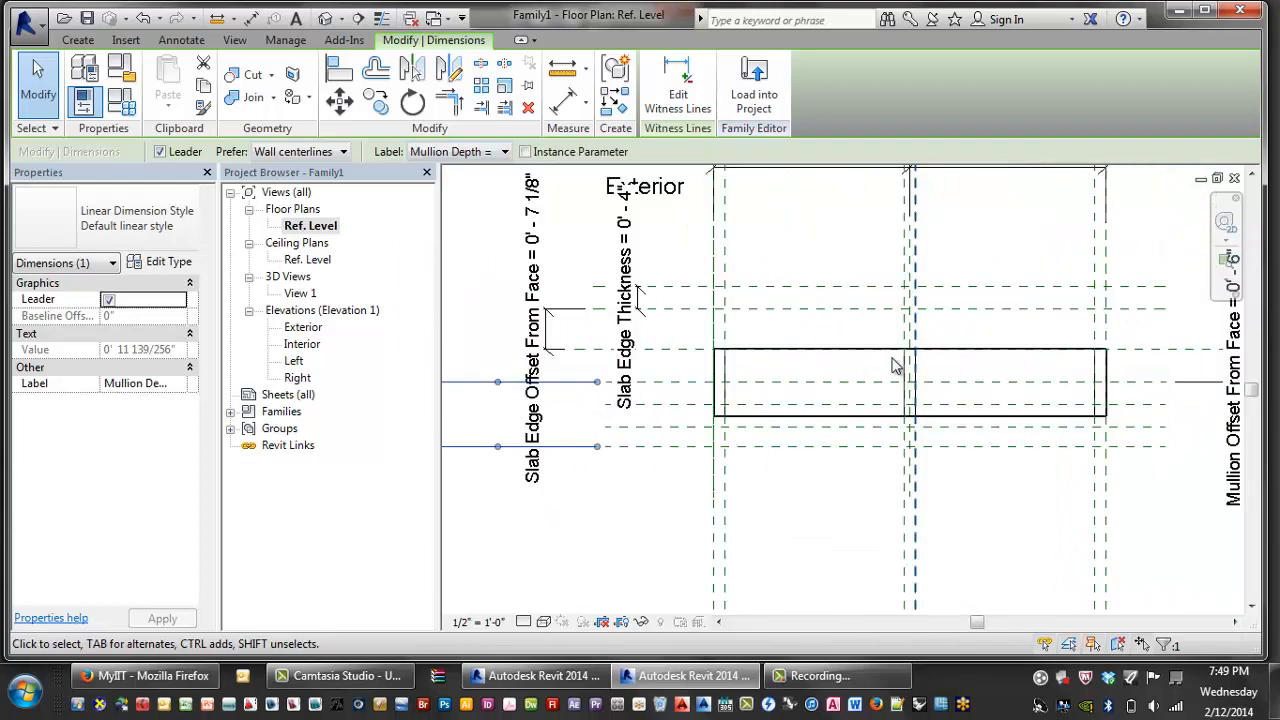
pyautogui.click(758, 483)
# - Add a 4-inch dimension between the inner planes and label it Glass Thickness
pyautogui.press('i')
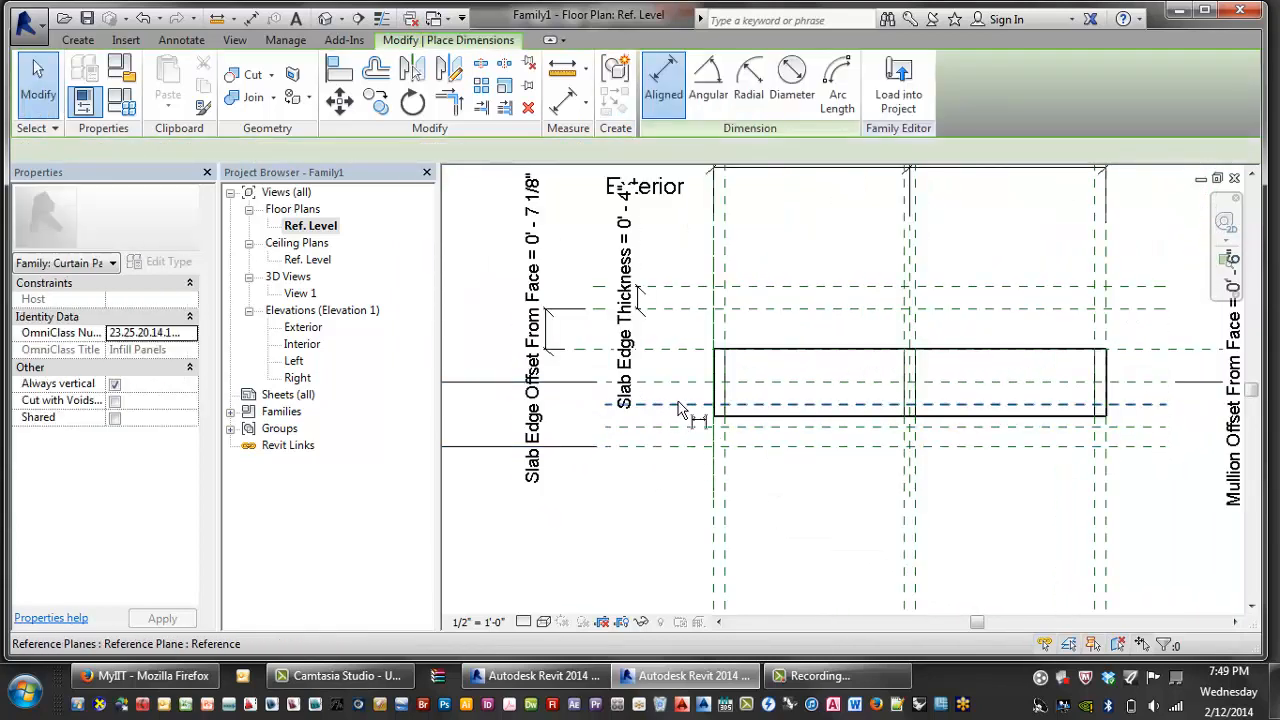
pyautogui.scroll(1, 534, 425)
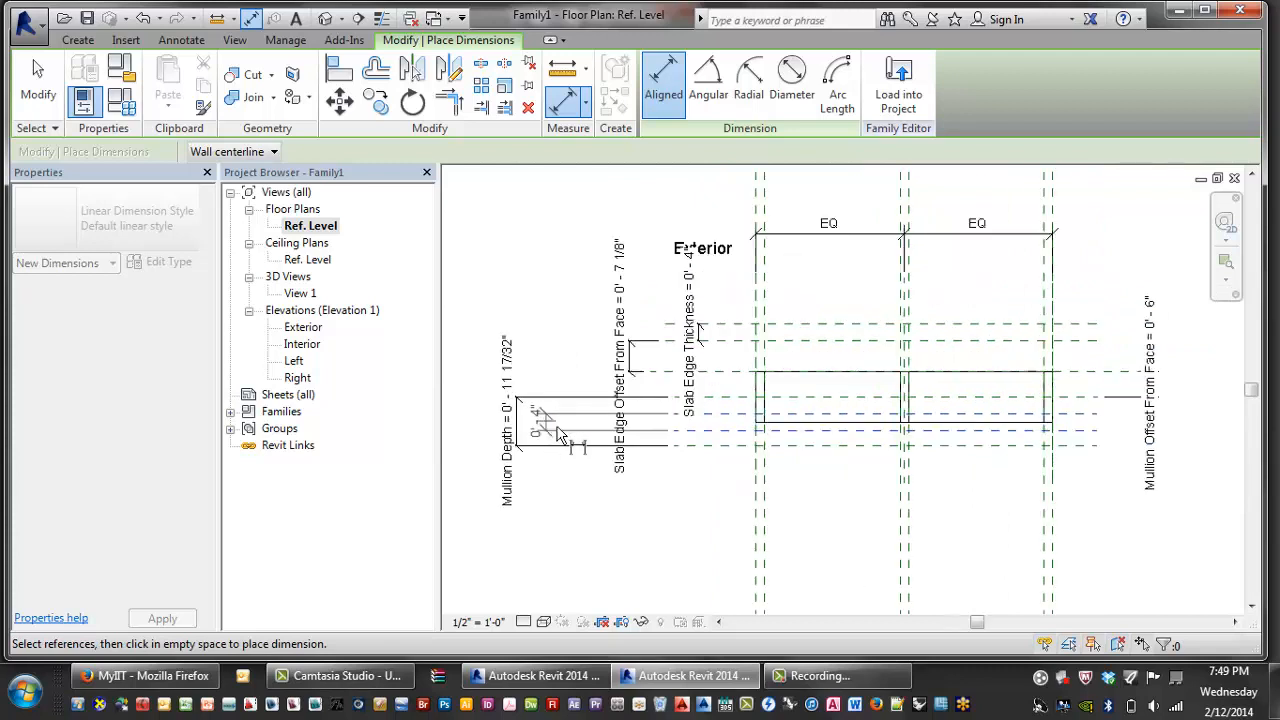
pyautogui.click(568, 420)
pyautogui.press('Escape')
pyautogui.press('Escape')
pyautogui.click(571, 426)
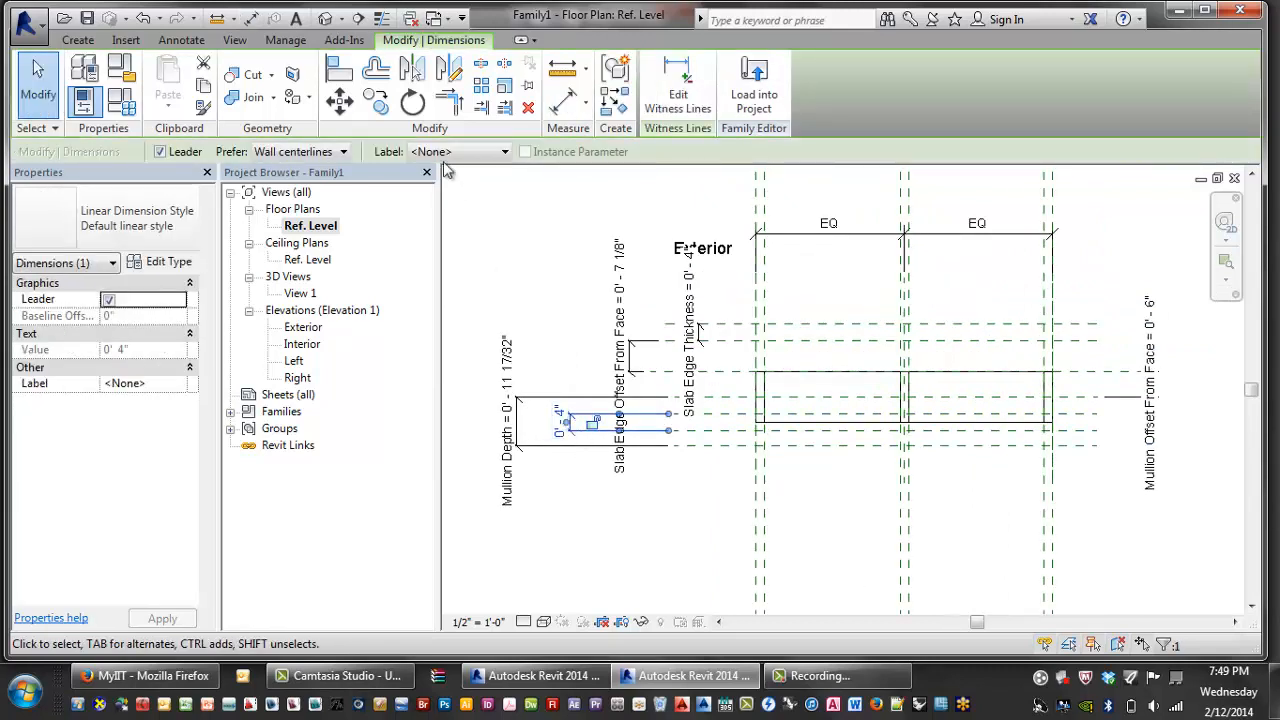
pyautogui.click(450, 151)
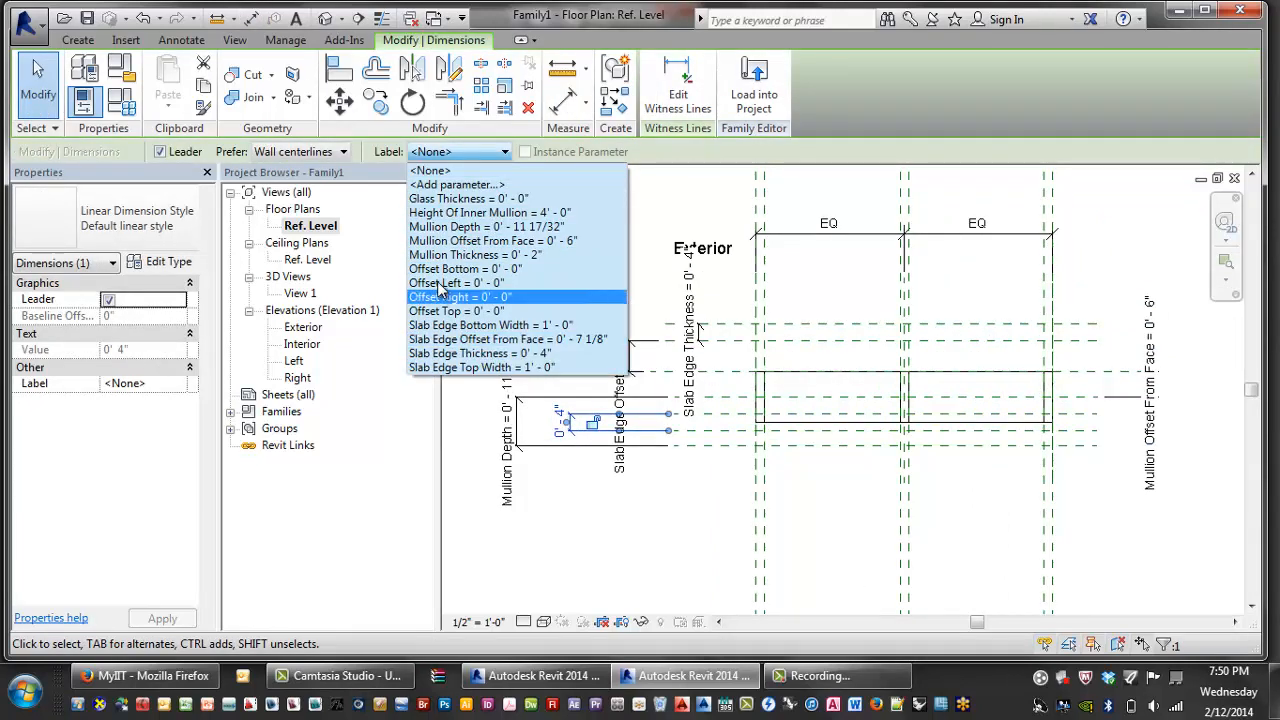
pyautogui.click(460, 198)
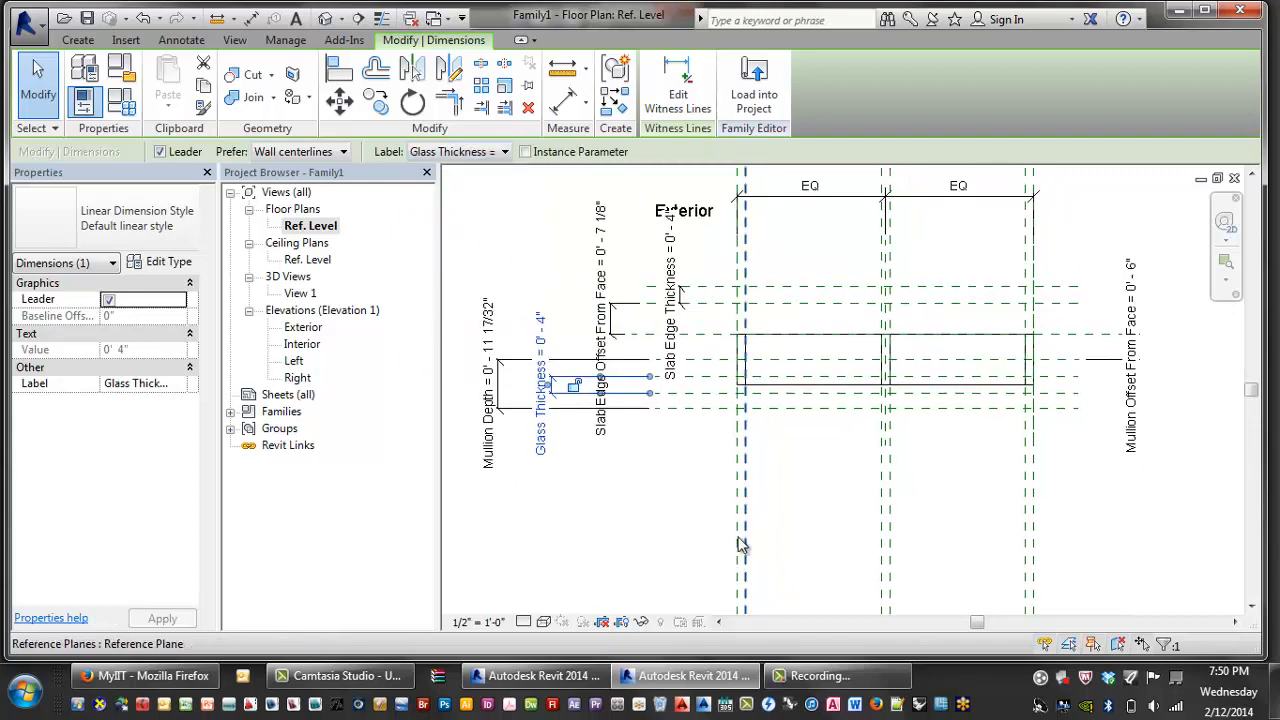
pyautogui.press('Escape')
pyautogui.scroll(3, 790, 460)
pyautogui.scroll(-2, 775, 444)
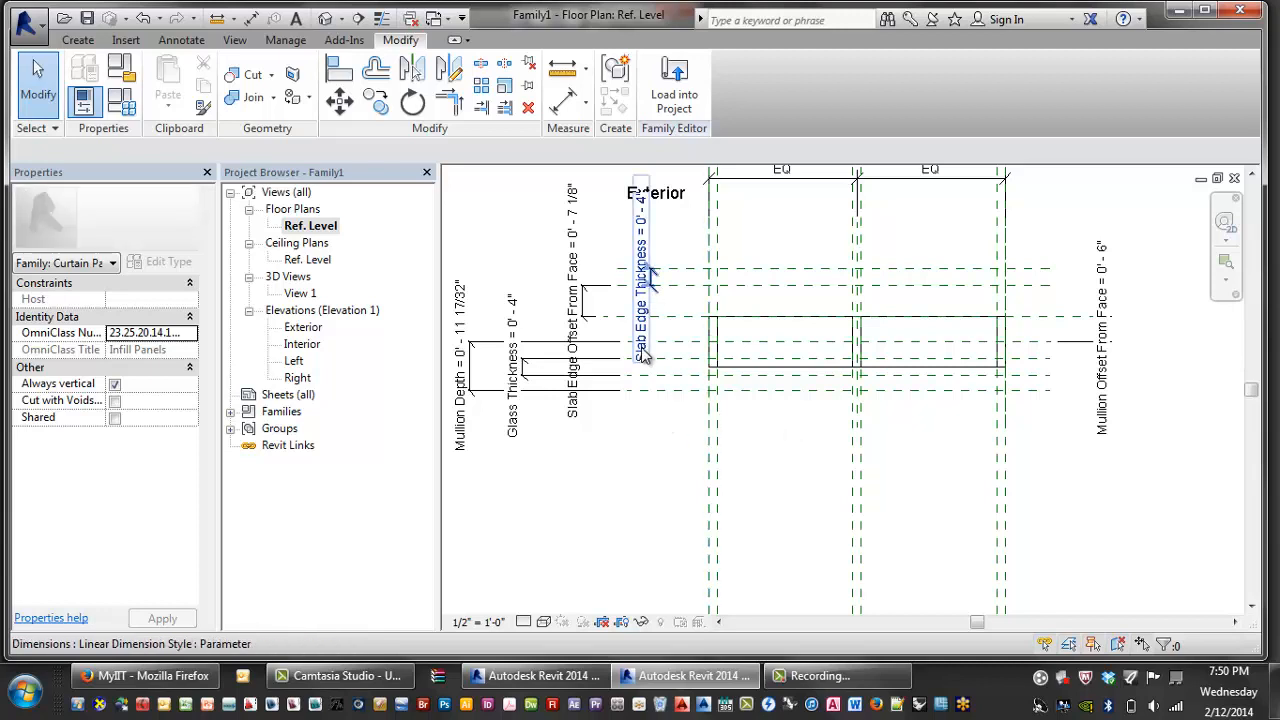
pyautogui.moveTo(885, 325); pyautogui.dragTo(888, 357, button='middle')
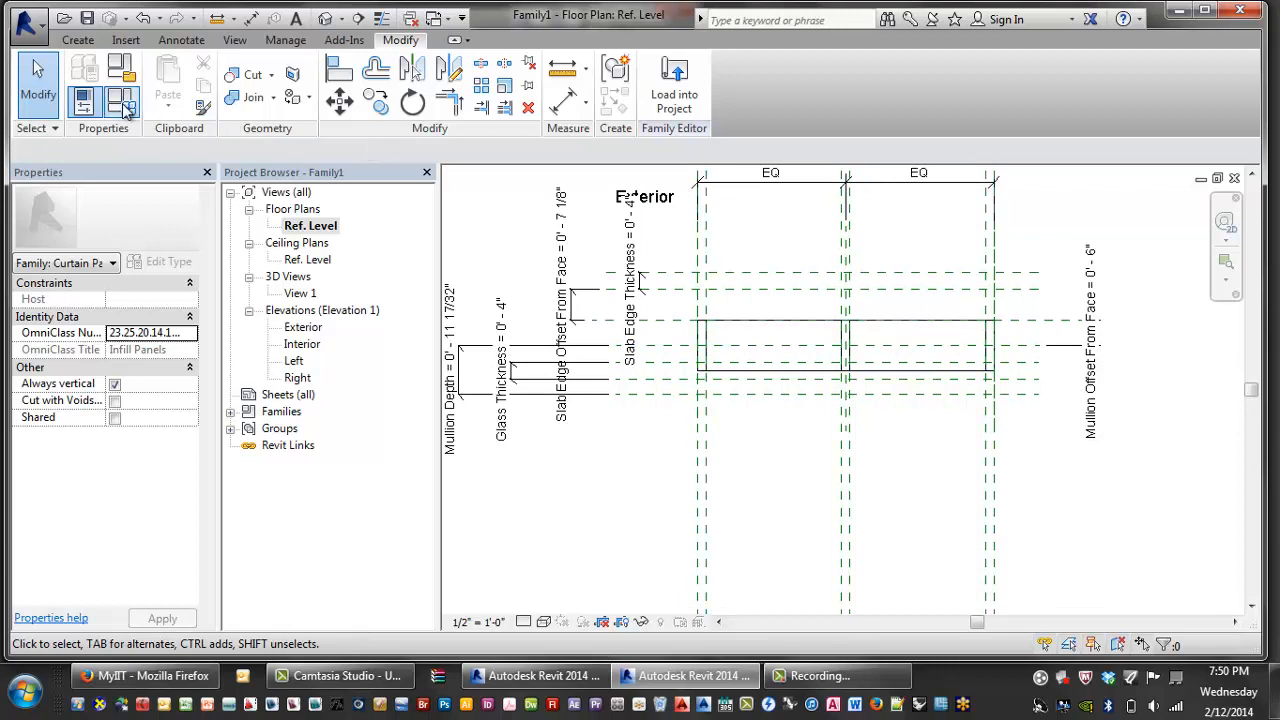
pyautogui.scroll(1, 560, 378)
pyautogui.scroll(1, 560, 378)
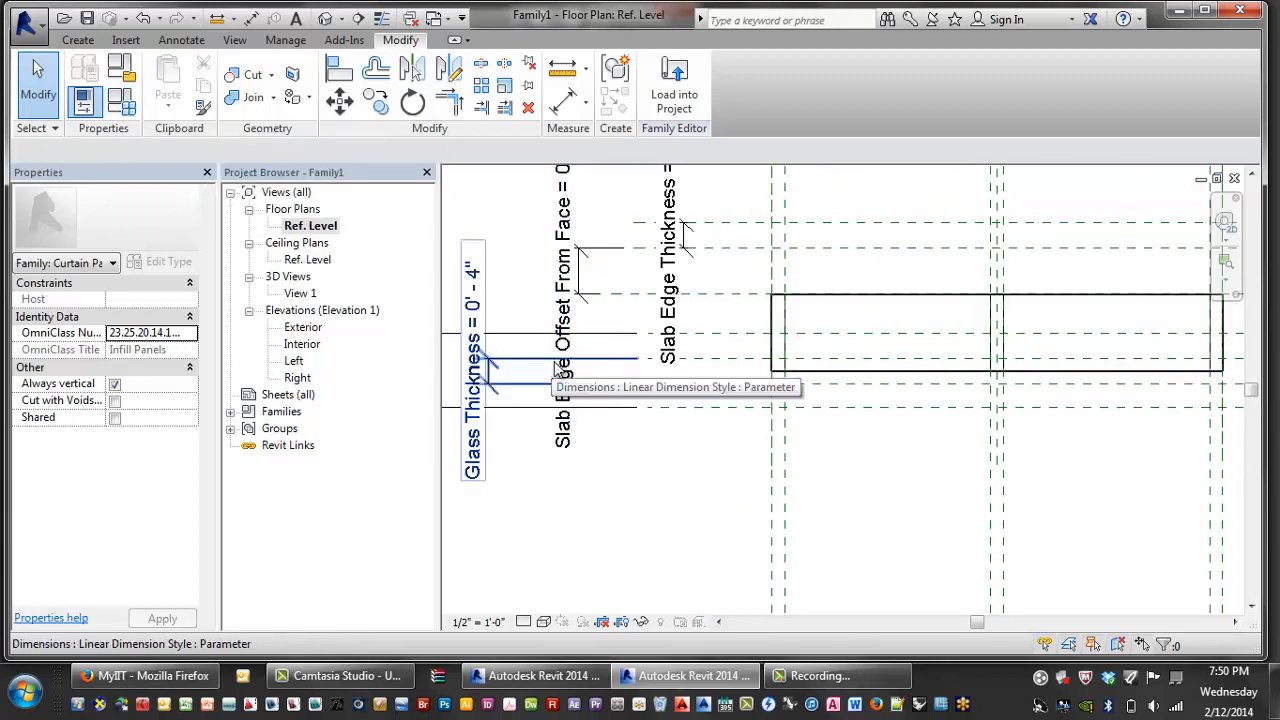
# - Create a Glass Inset length parameter in Family Types and close the dialog
pyautogui.click(121, 103)
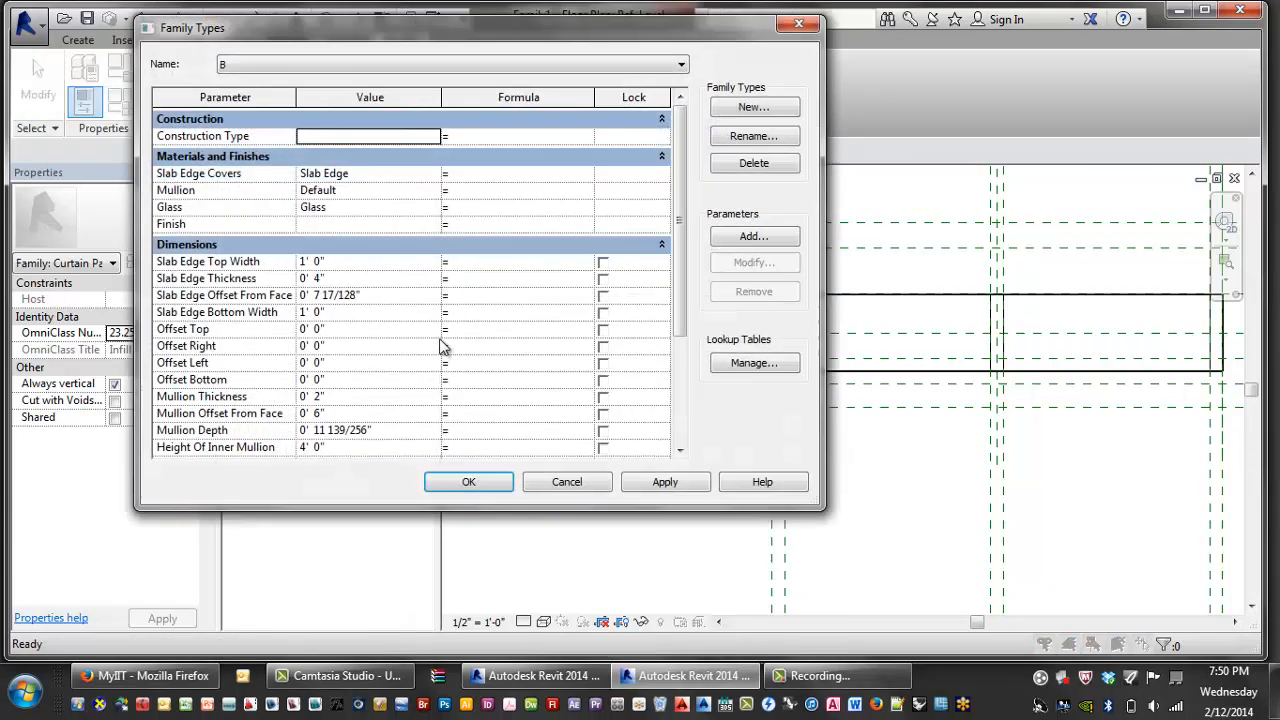
pyautogui.click(744, 236)
pyautogui.write('Glass Inset')
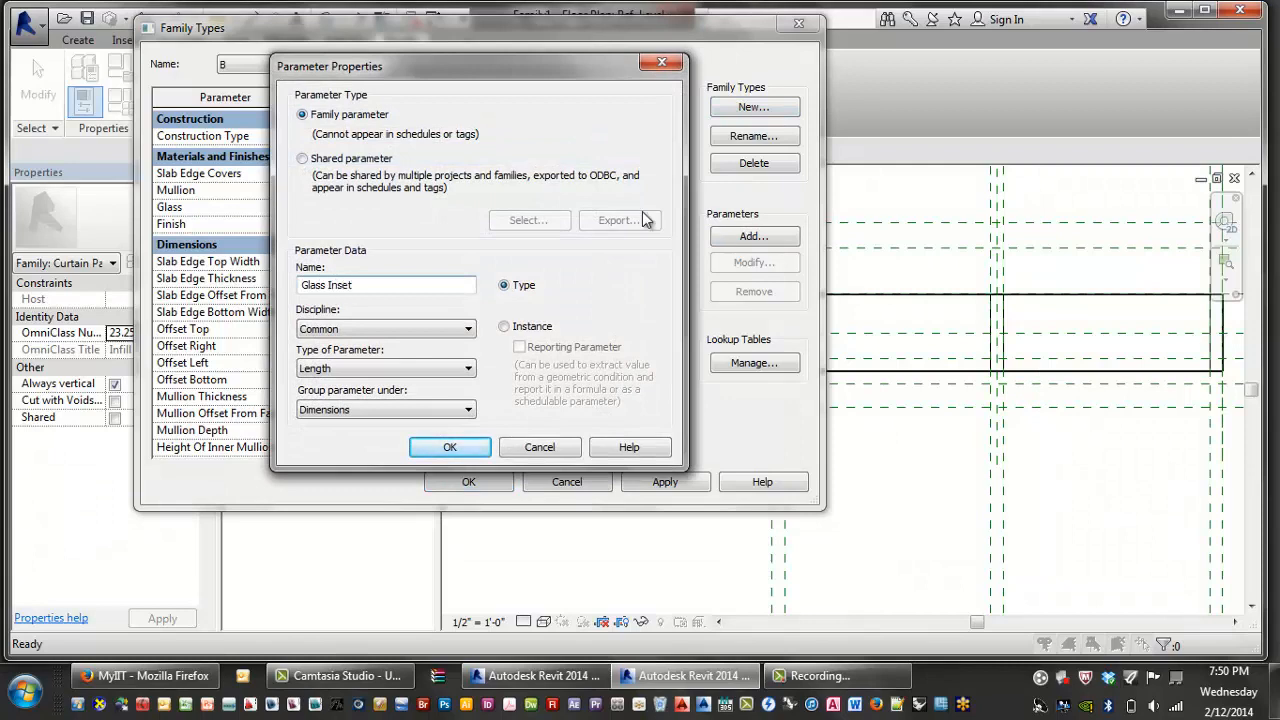
pyautogui.click(446, 448)
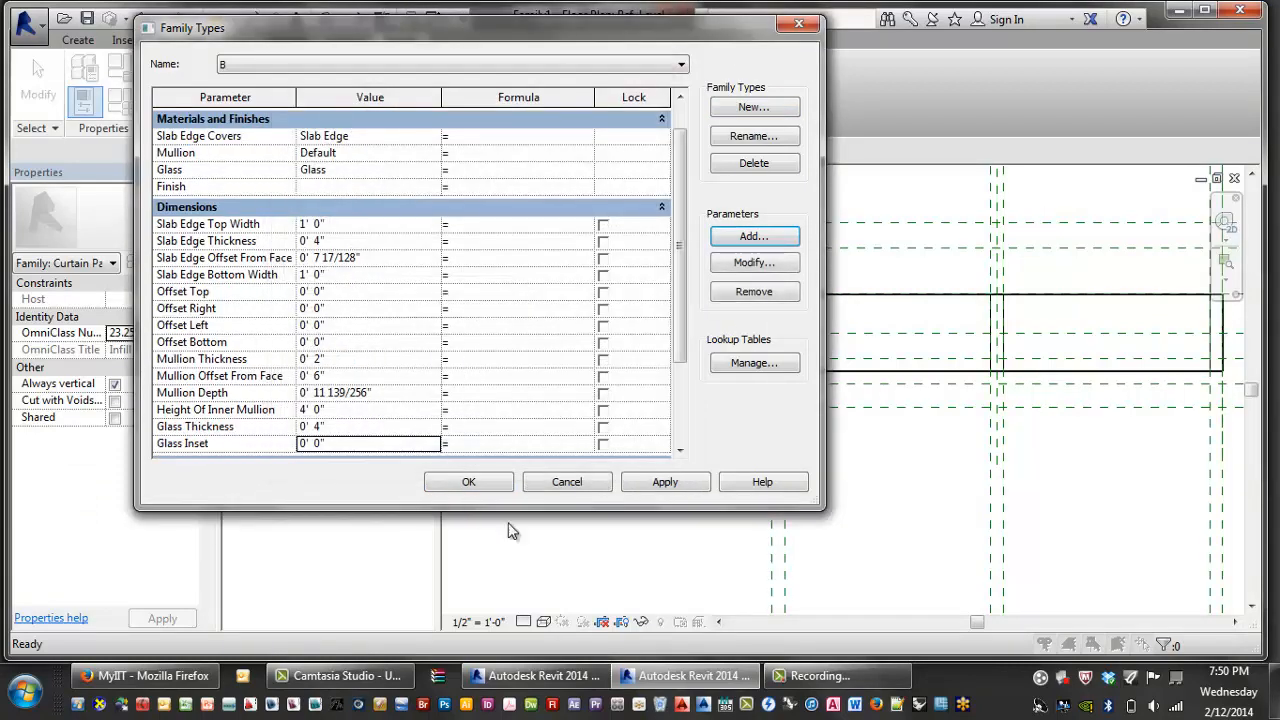
pyautogui.click(468, 481)
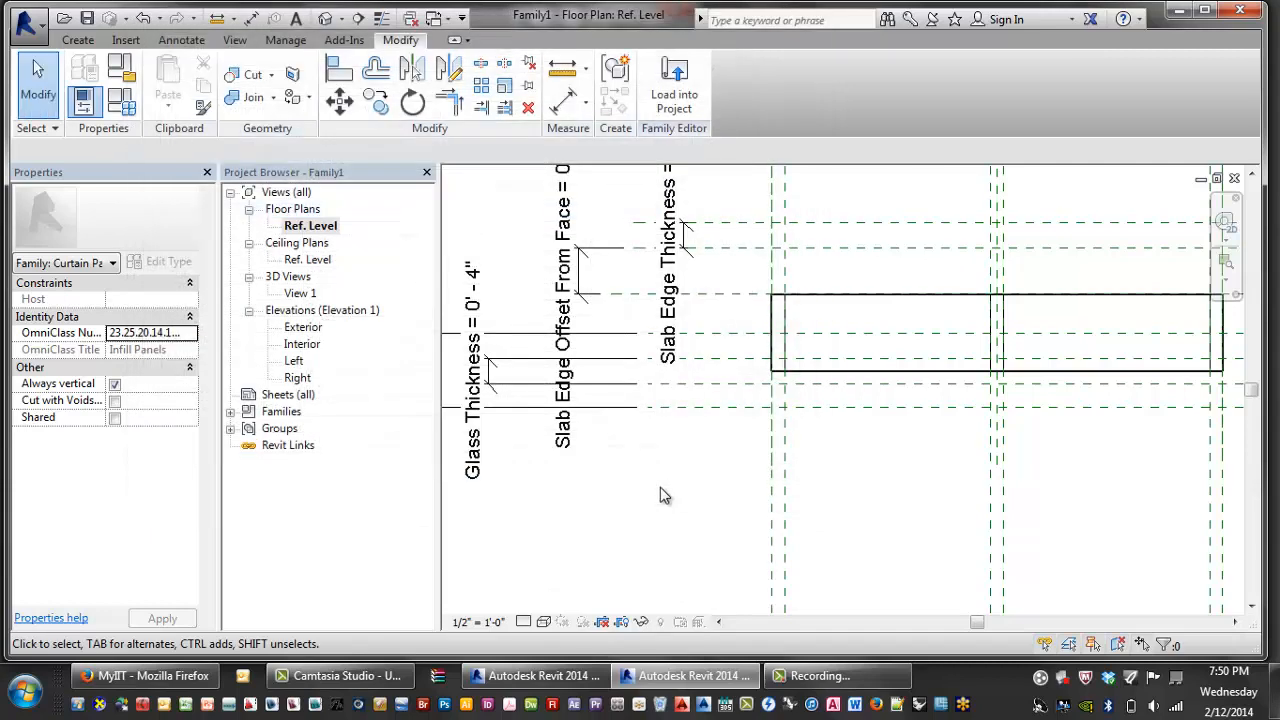
# - Pan the plan to bring the right-side reference planes and dimensions into view
pyautogui.scroll(-2, 695, 452)
pyautogui.scroll(3, 719, 359)
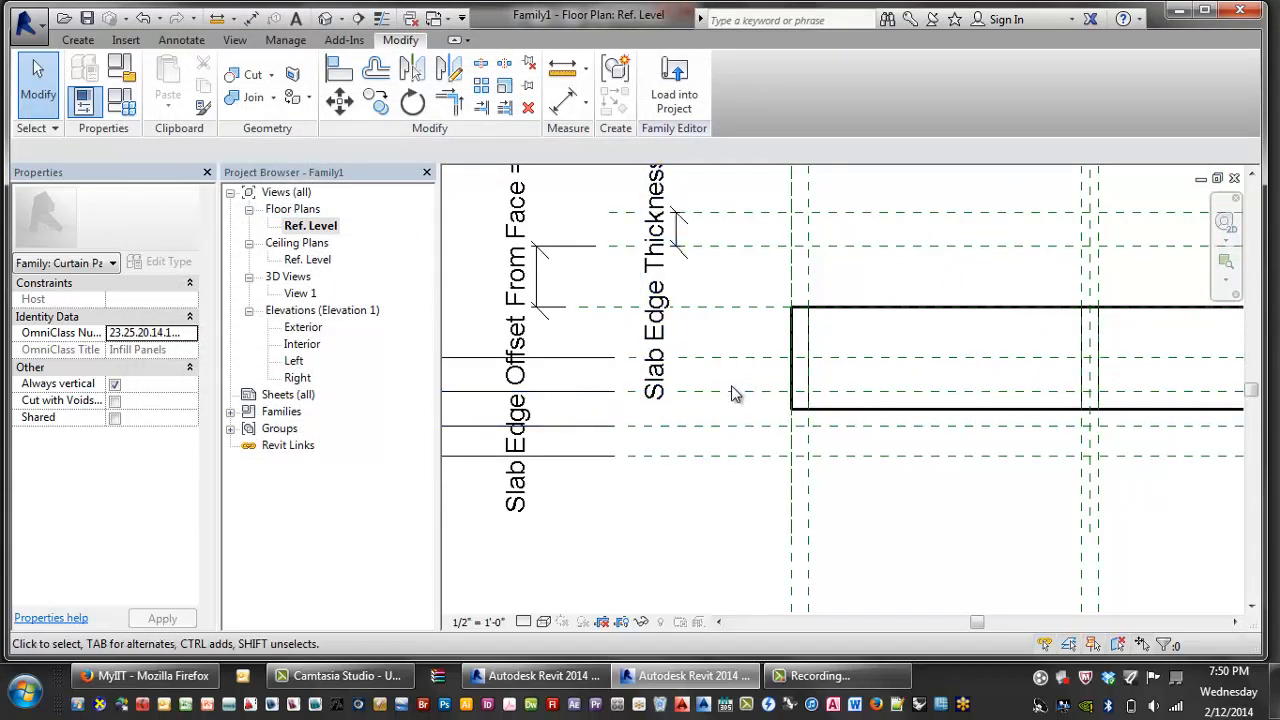
pyautogui.scroll(-1, 726, 368)
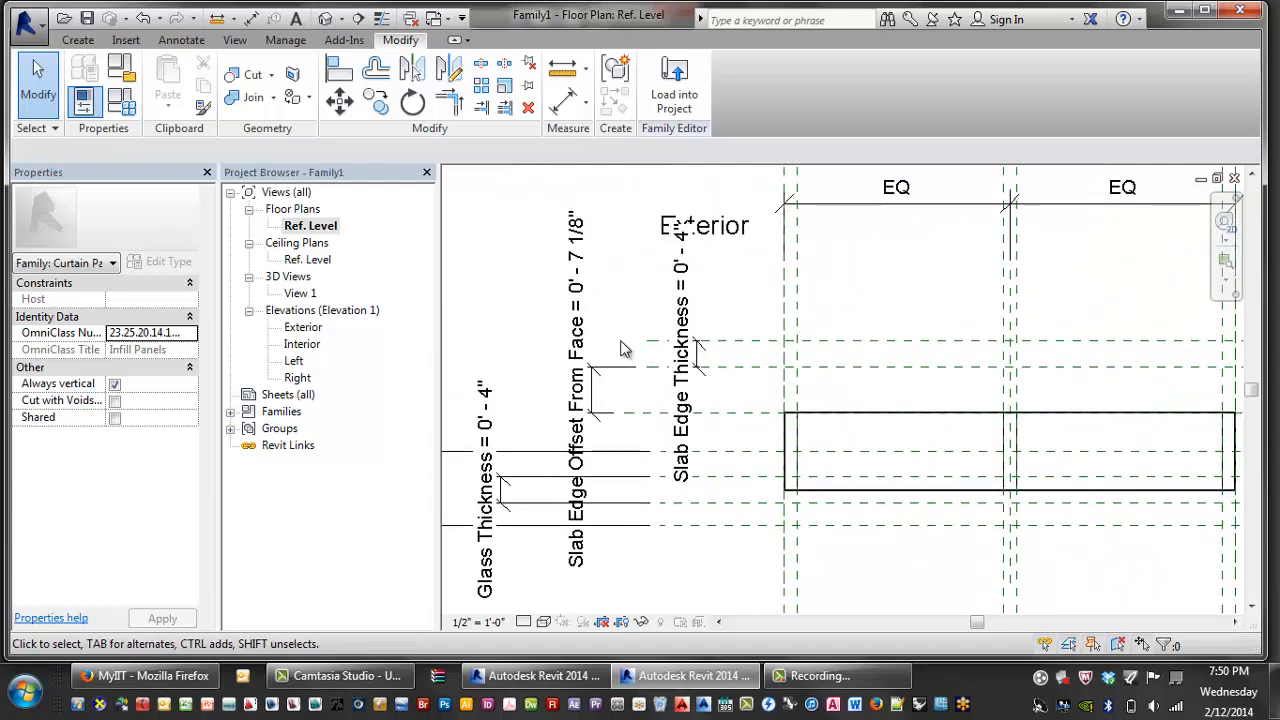
pyautogui.click(729, 220)
pyautogui.moveTo(872, 289); pyautogui.dragTo(606, 263, button='middle')
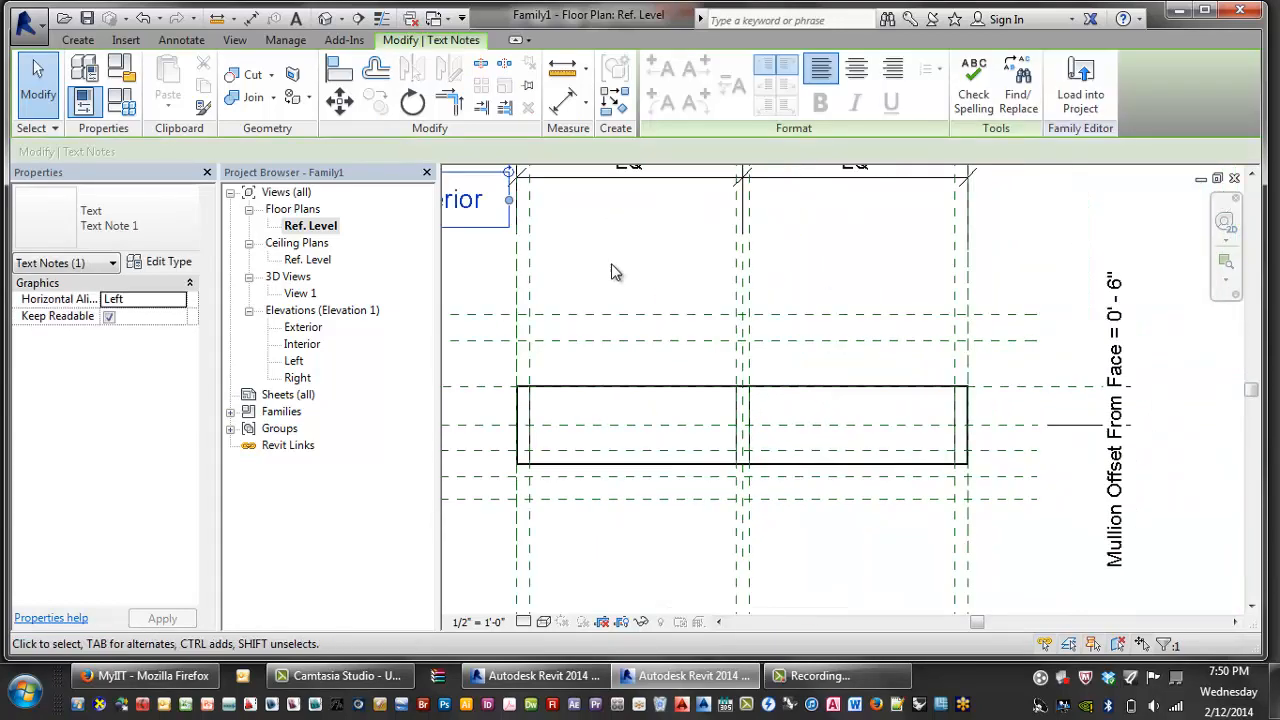
pyautogui.scroll(-2, 611, 265)
pyautogui.moveTo(594, 359); pyautogui.dragTo(848, 390, button='middle')
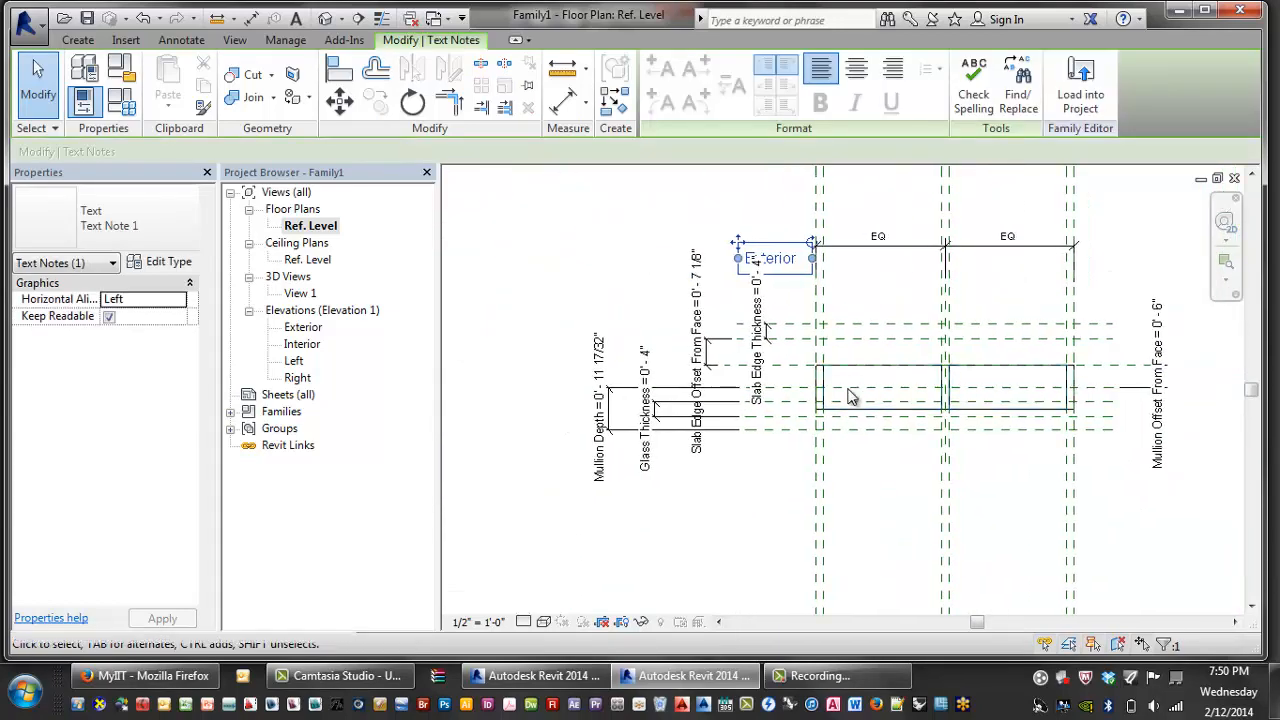
pyautogui.scroll(2, 848, 395)
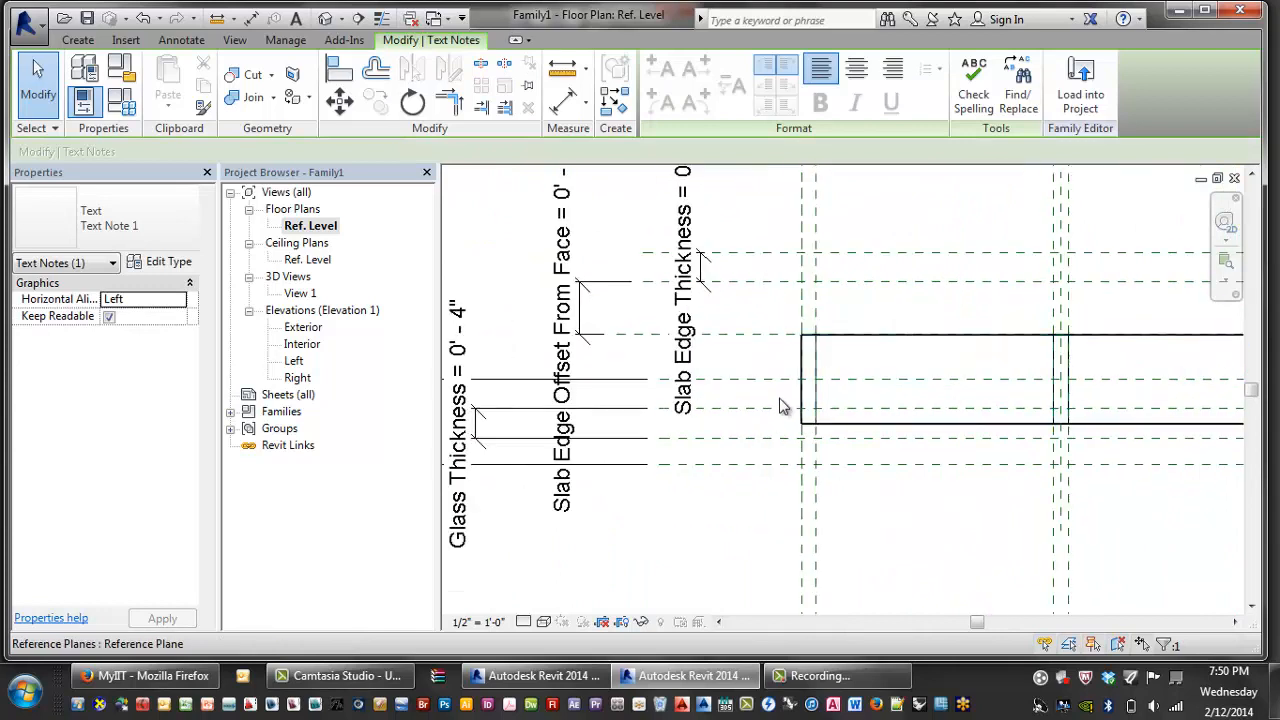
# - Place a 3 31/32" aligned dimension between the right-side reference planes
pyautogui.press('i')
pyautogui.click(726, 388)
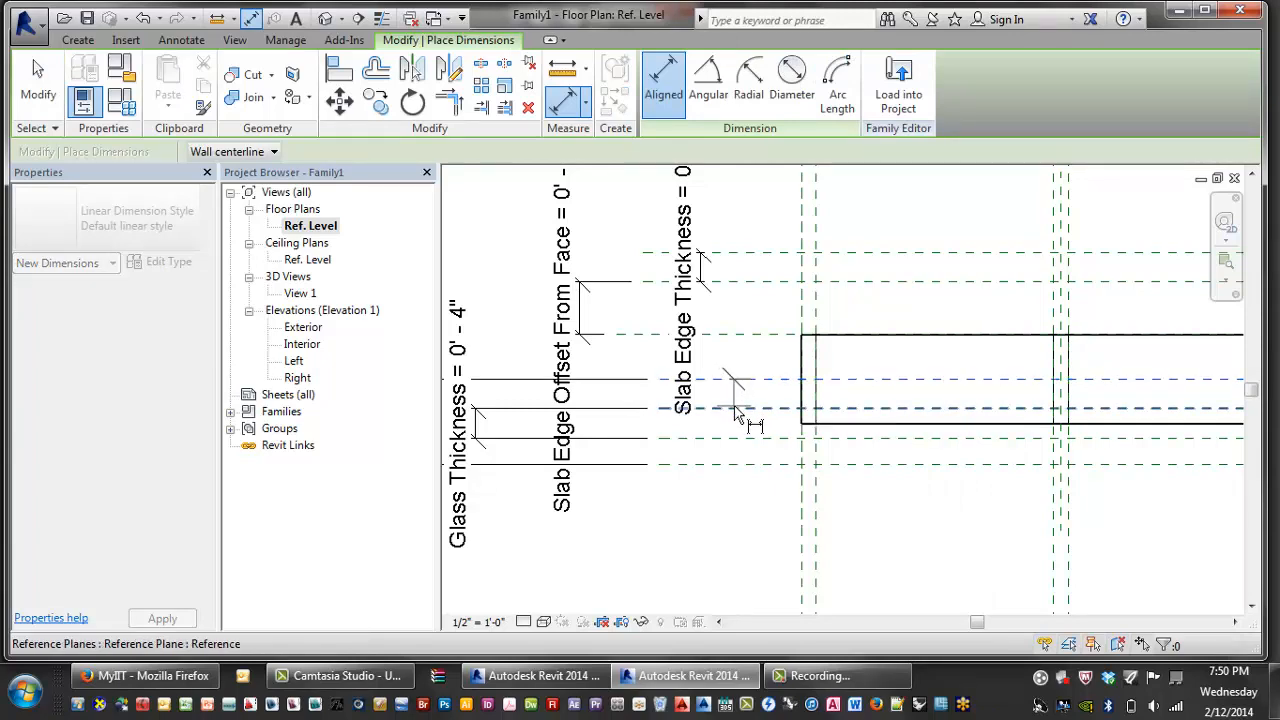
pyautogui.scroll(-5, 738, 415)
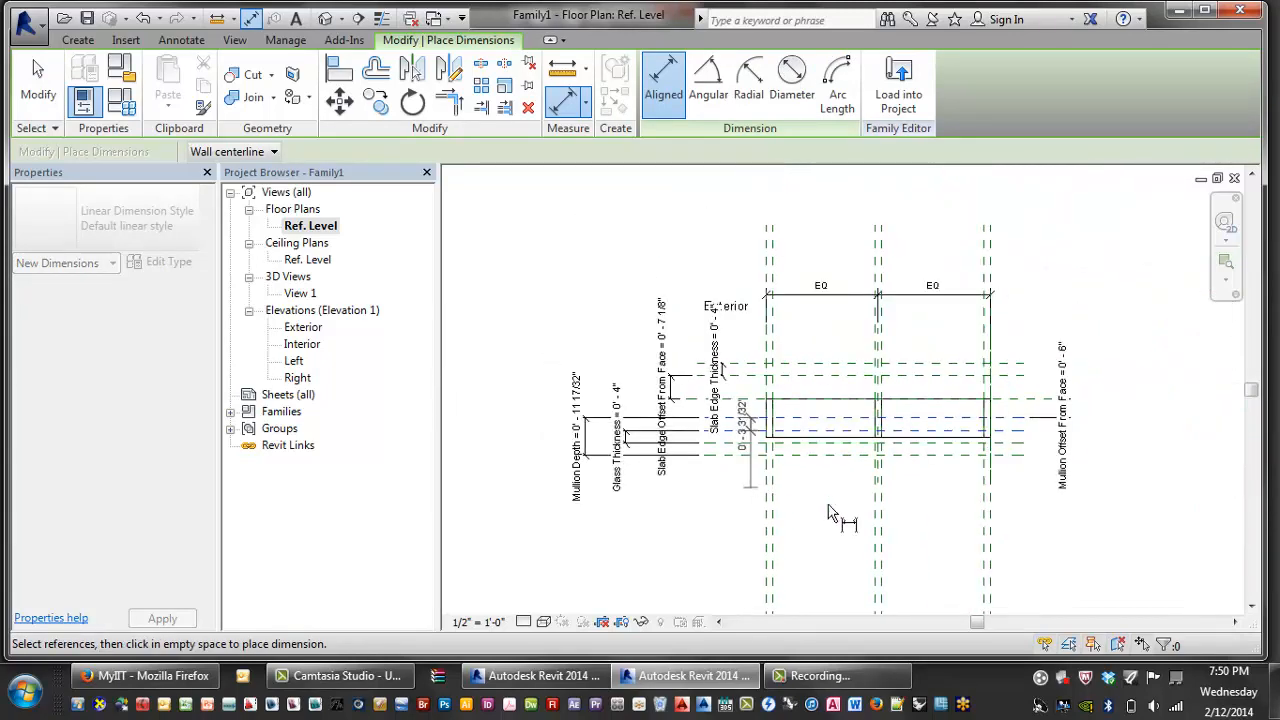
pyautogui.scroll(5, 1095, 455)
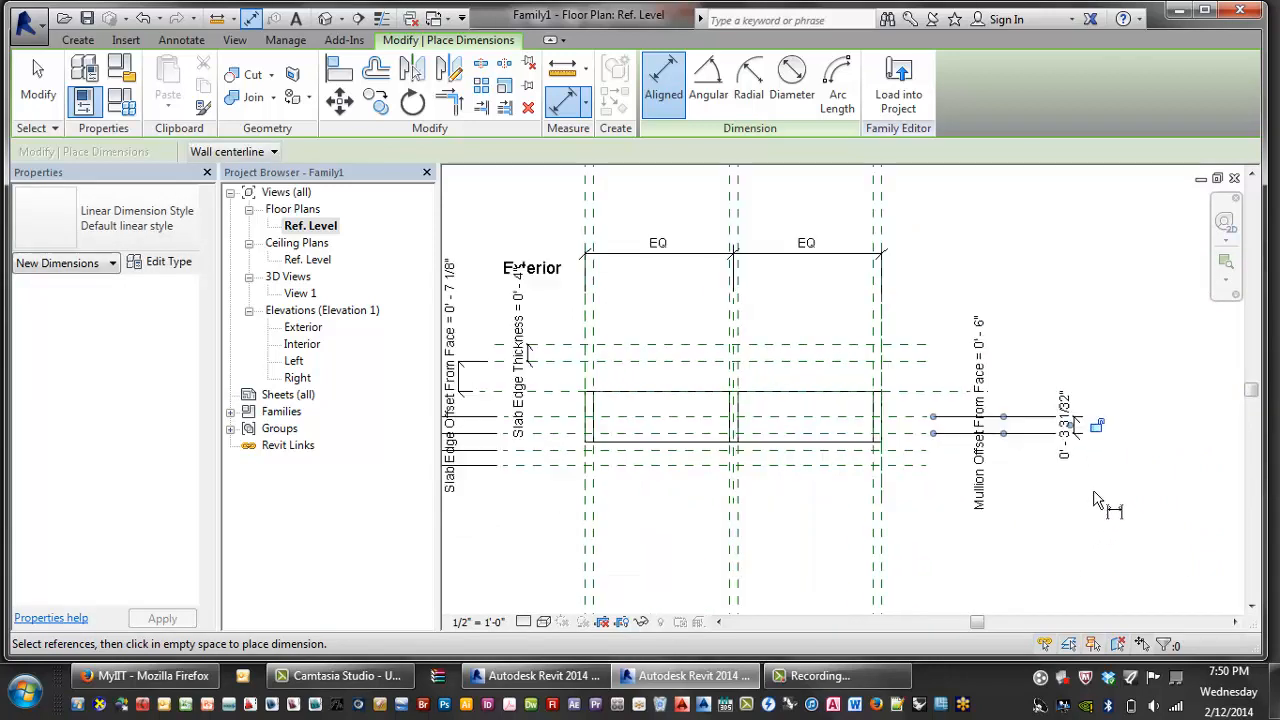
pyautogui.press('Escape')
pyautogui.press('Escape')
# - Label the 3 31/32" dimension Glass Inset
pyautogui.click(1066, 402)
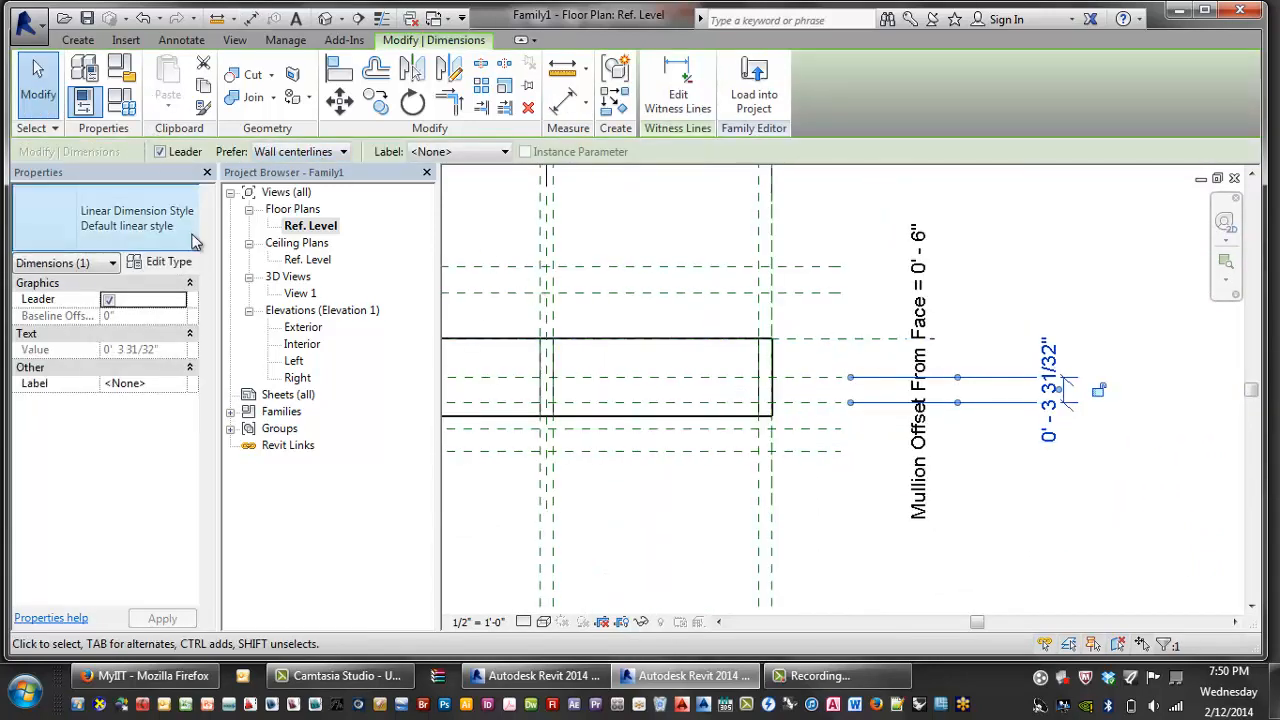
pyautogui.click(123, 104)
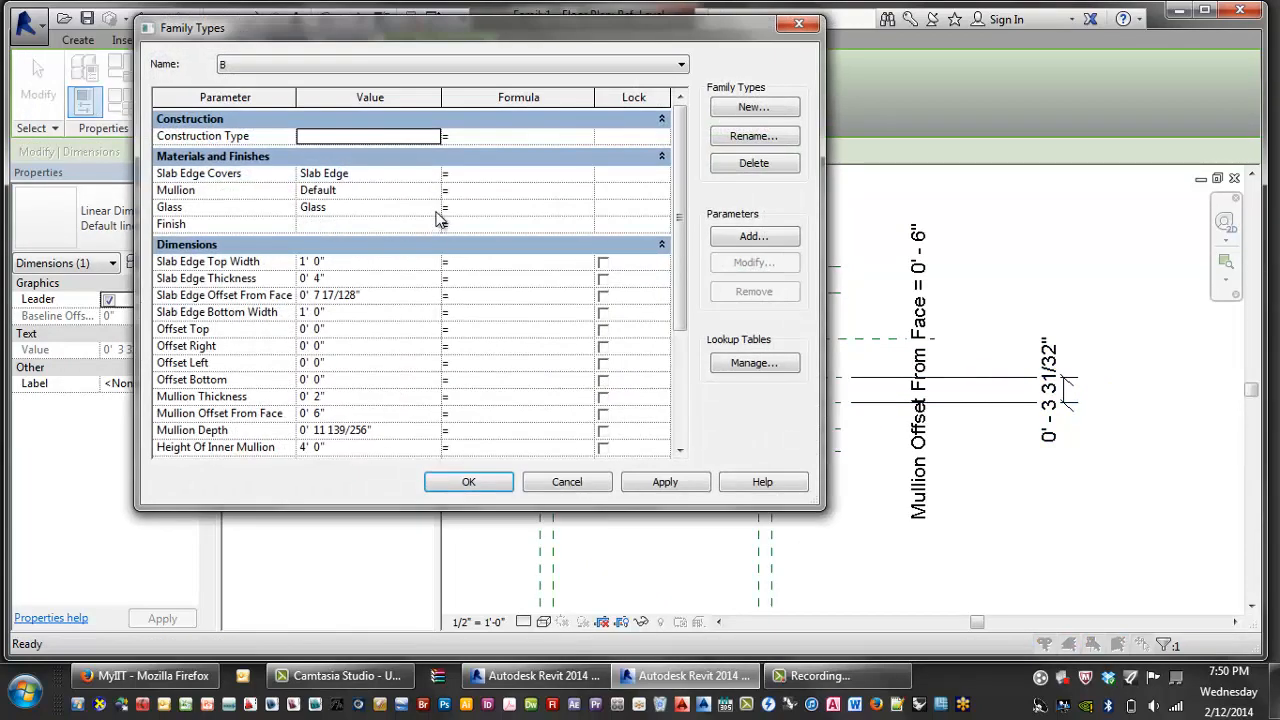
pyautogui.click(566, 482)
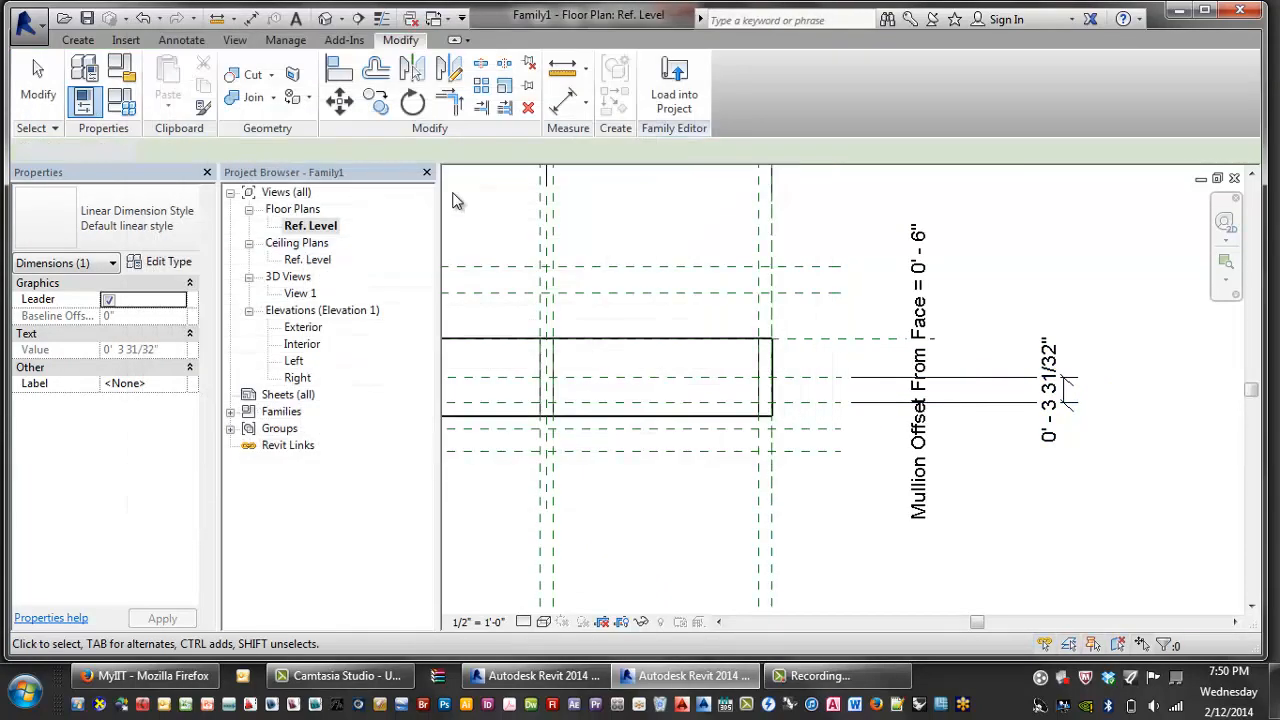
pyautogui.click(1073, 436)
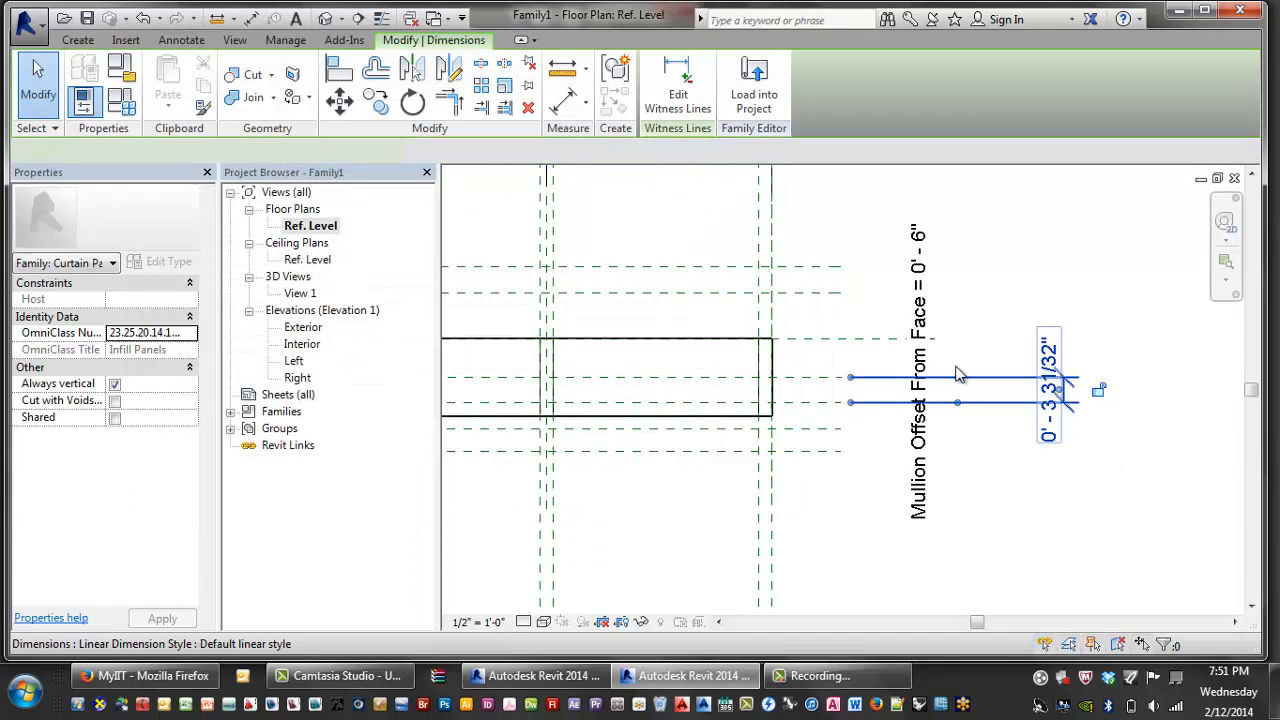
pyautogui.click(505, 152)
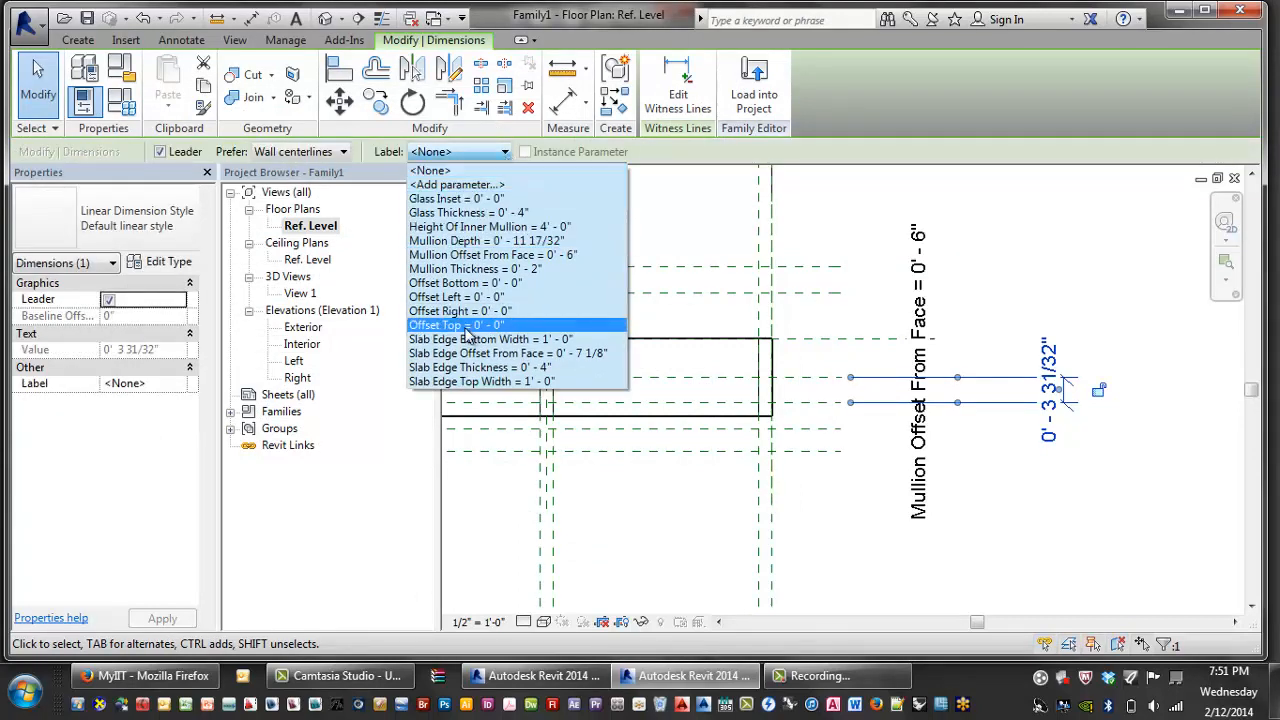
pyautogui.click(455, 199)
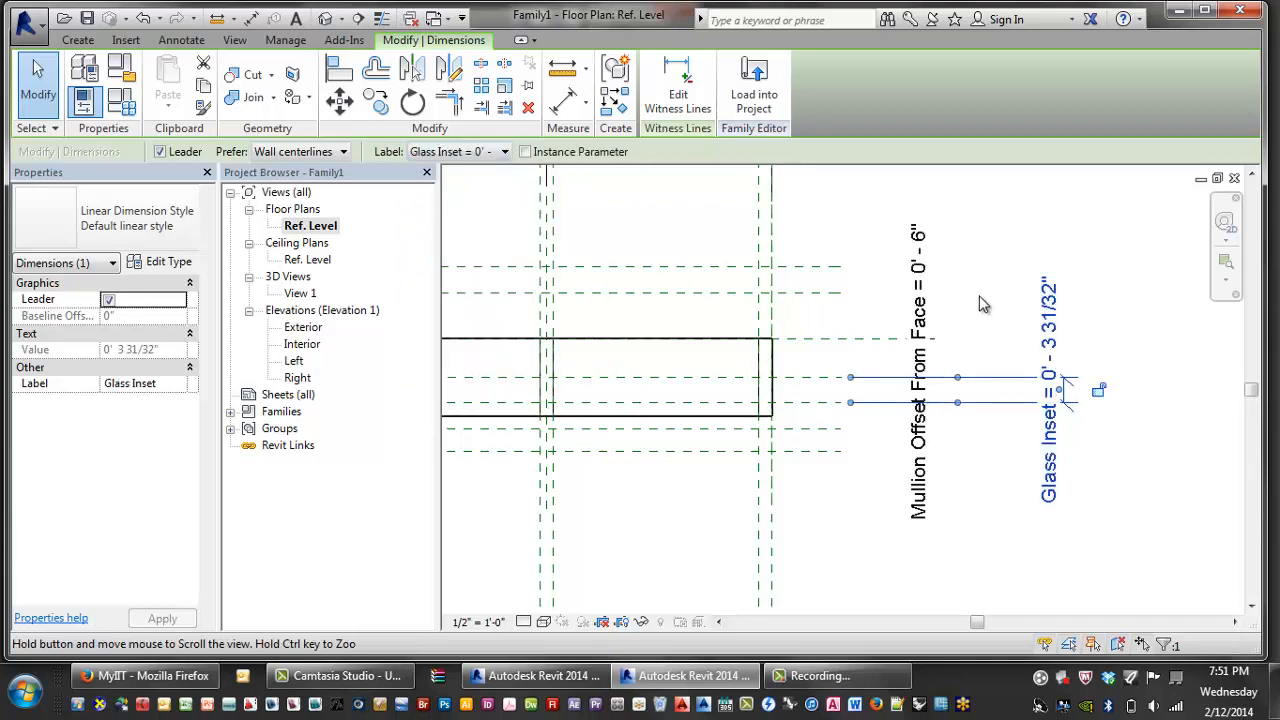
pyautogui.scroll(-2, 988, 300)
pyautogui.moveTo(930, 433); pyautogui.dragTo(990, 455, button='middle')
pyautogui.scroll(-1, 942, 452)
pyautogui.click(922, 493)
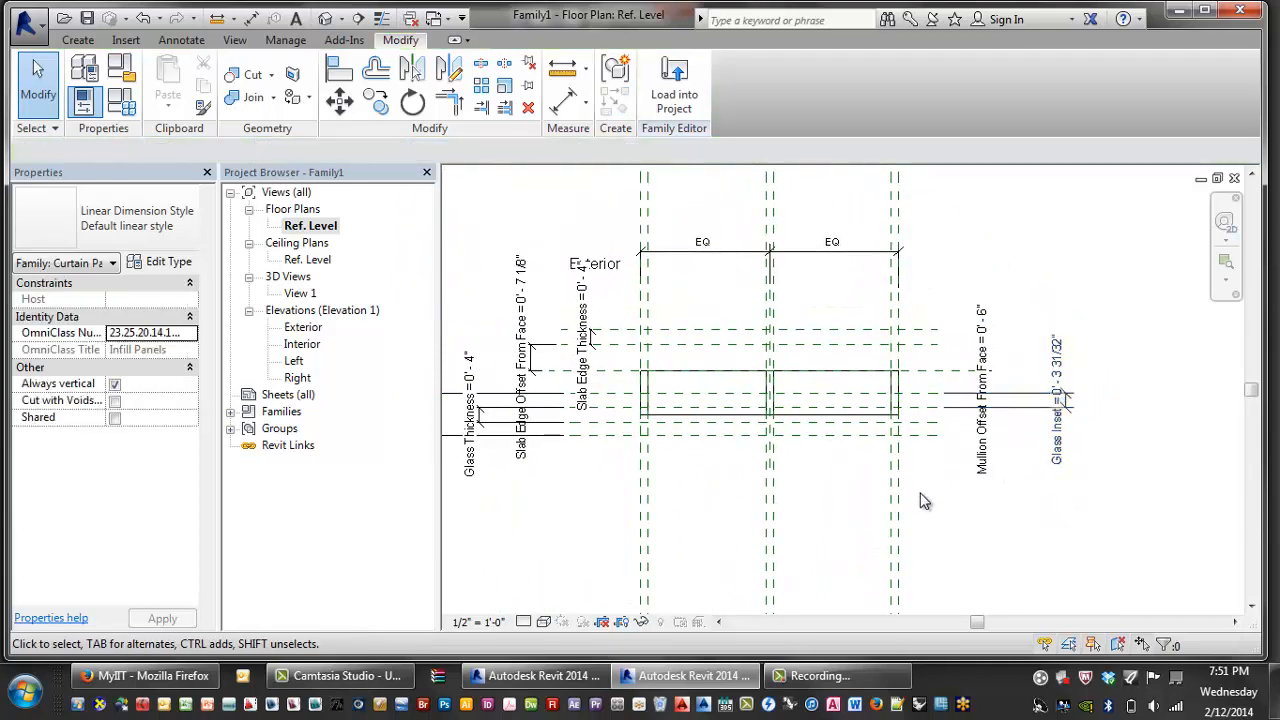
# - Pan around the plan to review the labelled dimensions and centre the panel extrusion
pyautogui.moveTo(916, 474); pyautogui.dragTo(962, 473, button='middle')
pyautogui.scroll(-1, 961, 471)
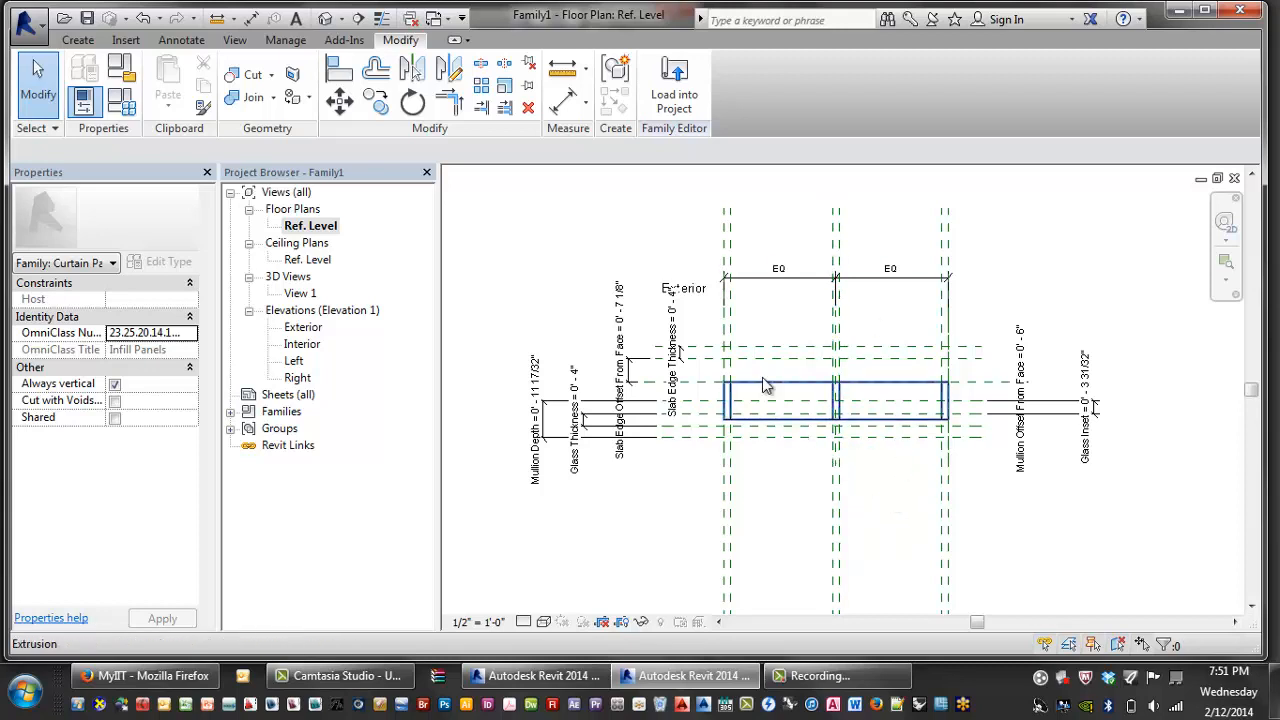
pyautogui.scroll(1, 1020, 400)
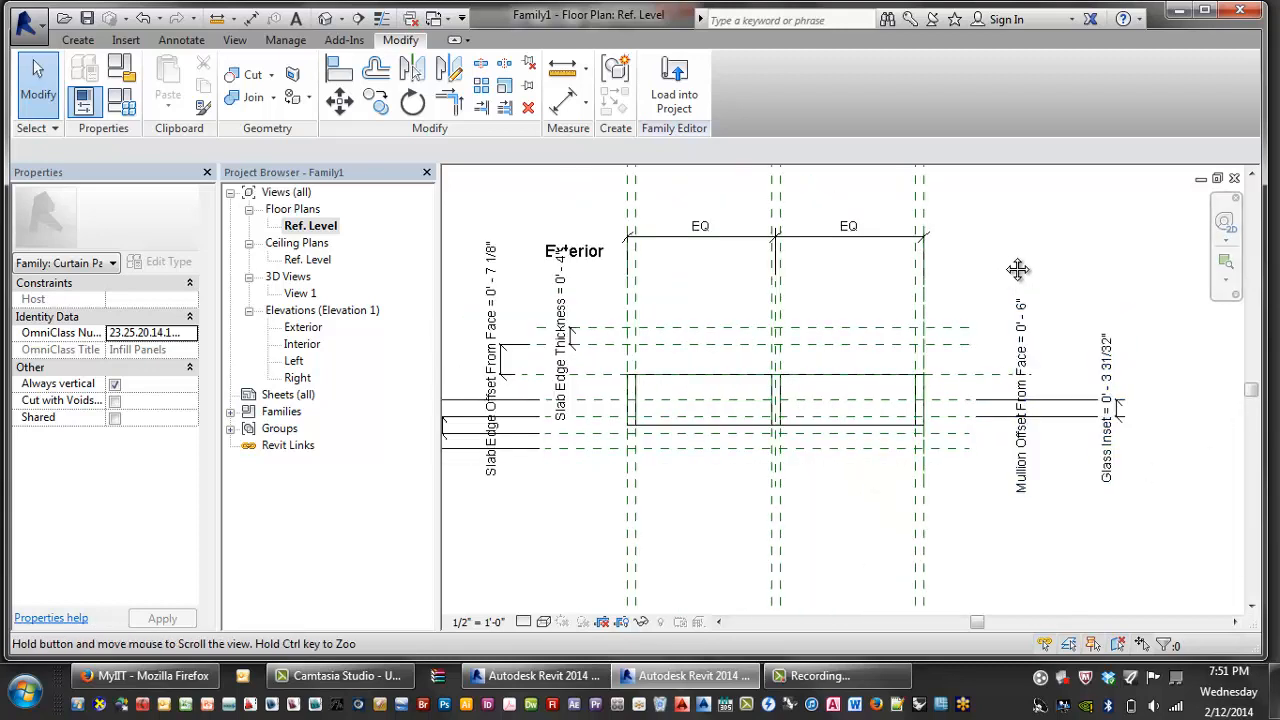
pyautogui.moveTo(1014, 266); pyautogui.dragTo(1052, 258, button='middle')
pyautogui.click(605, 303)
pyautogui.click(630, 289)
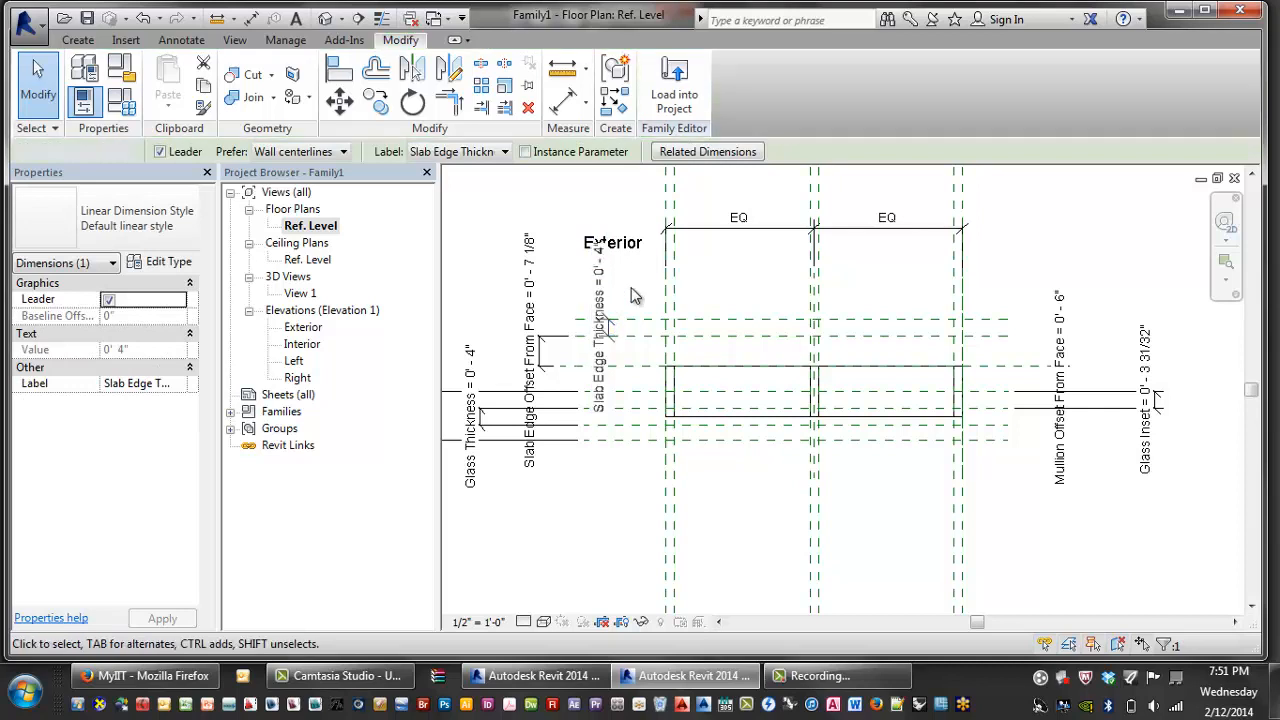
pyautogui.moveTo(641, 290); pyautogui.dragTo(588, 289, button='middle')
pyautogui.scroll(-1, 588, 289)
pyautogui.moveTo(792, 291); pyautogui.dragTo(862, 285, button='middle')
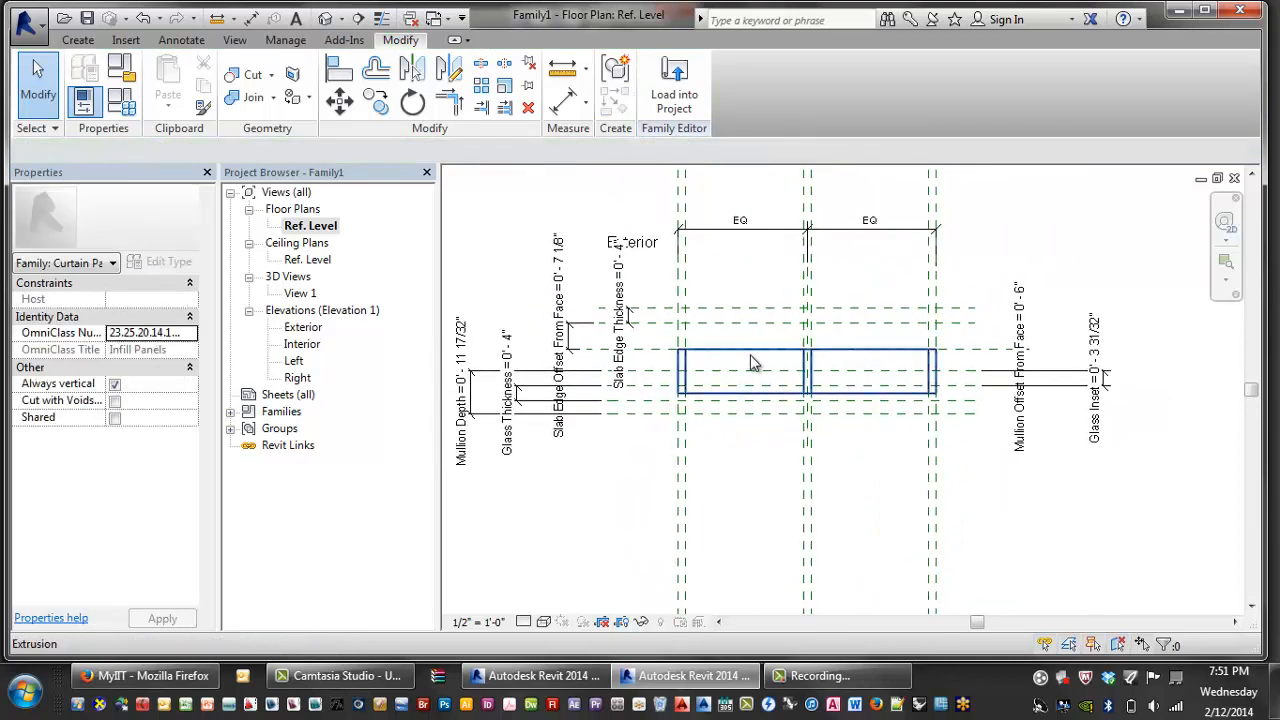
pyautogui.moveTo(876, 354); pyautogui.dragTo(894, 343, button='middle')
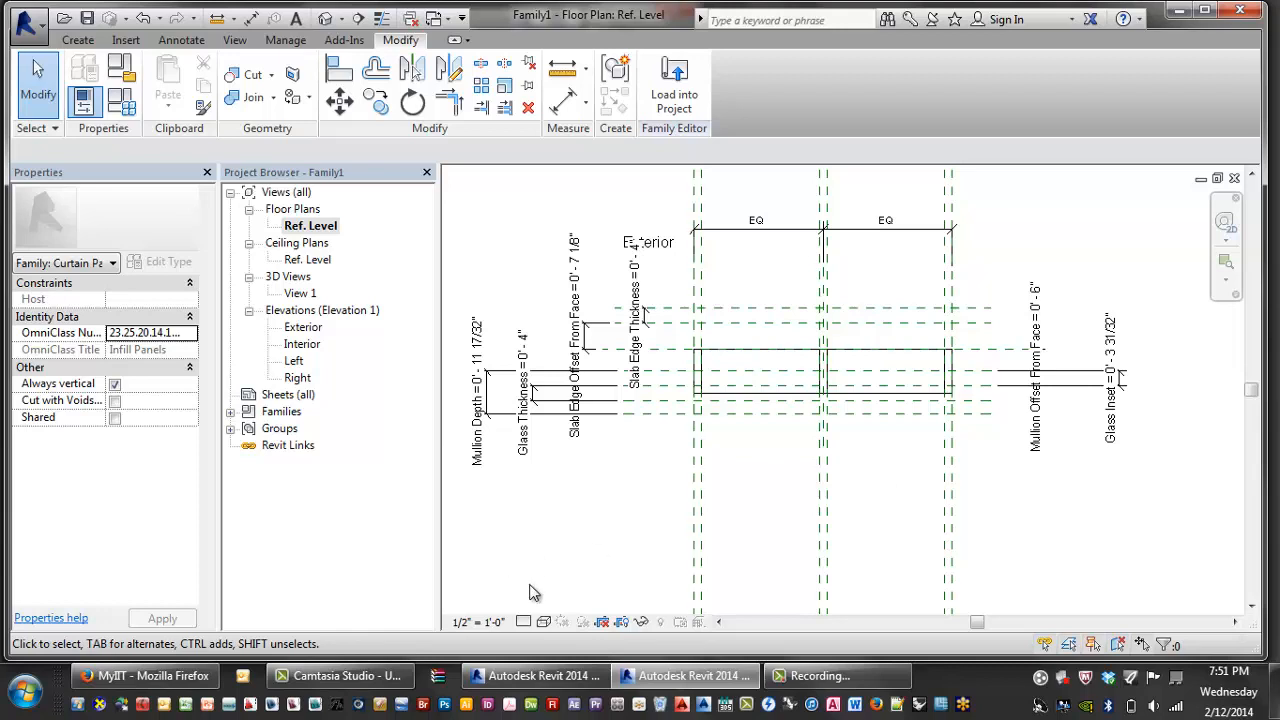
# - Switch the plan to the Consistent Colors visual style and select the panel extrusion
pyautogui.click(543, 622)
pyautogui.click(590, 564)
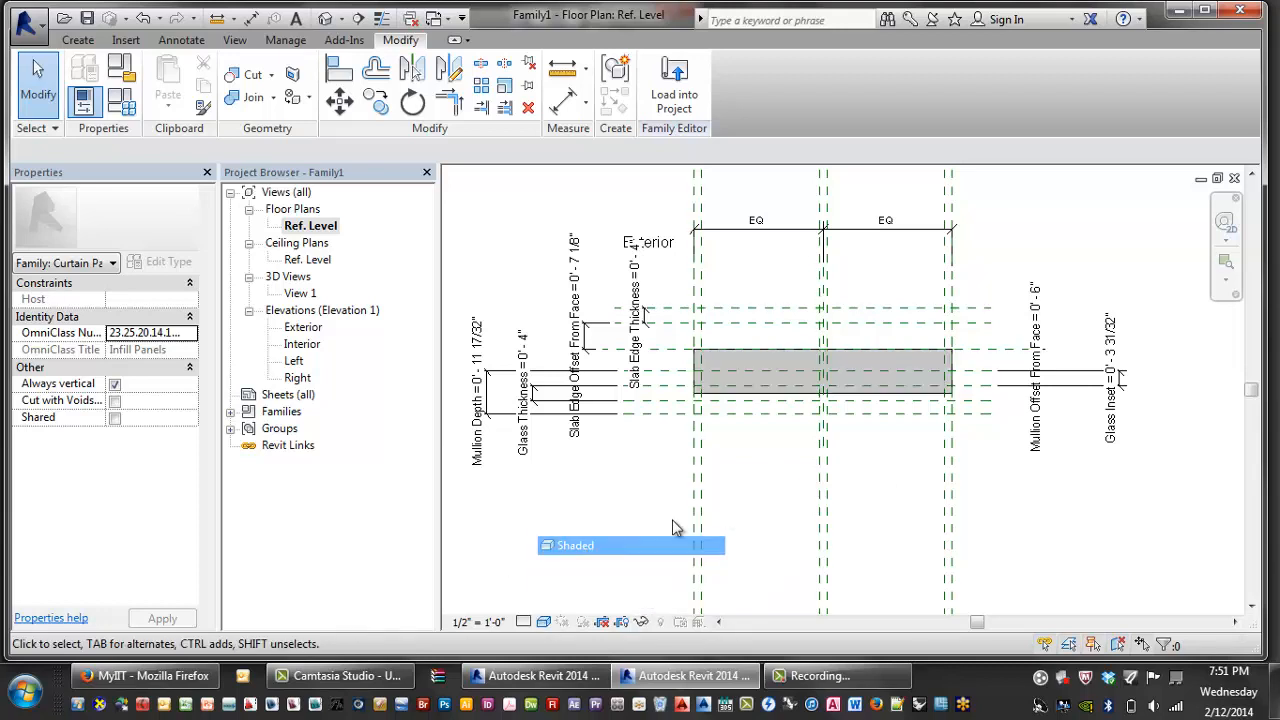
pyautogui.scroll(3, 723, 529)
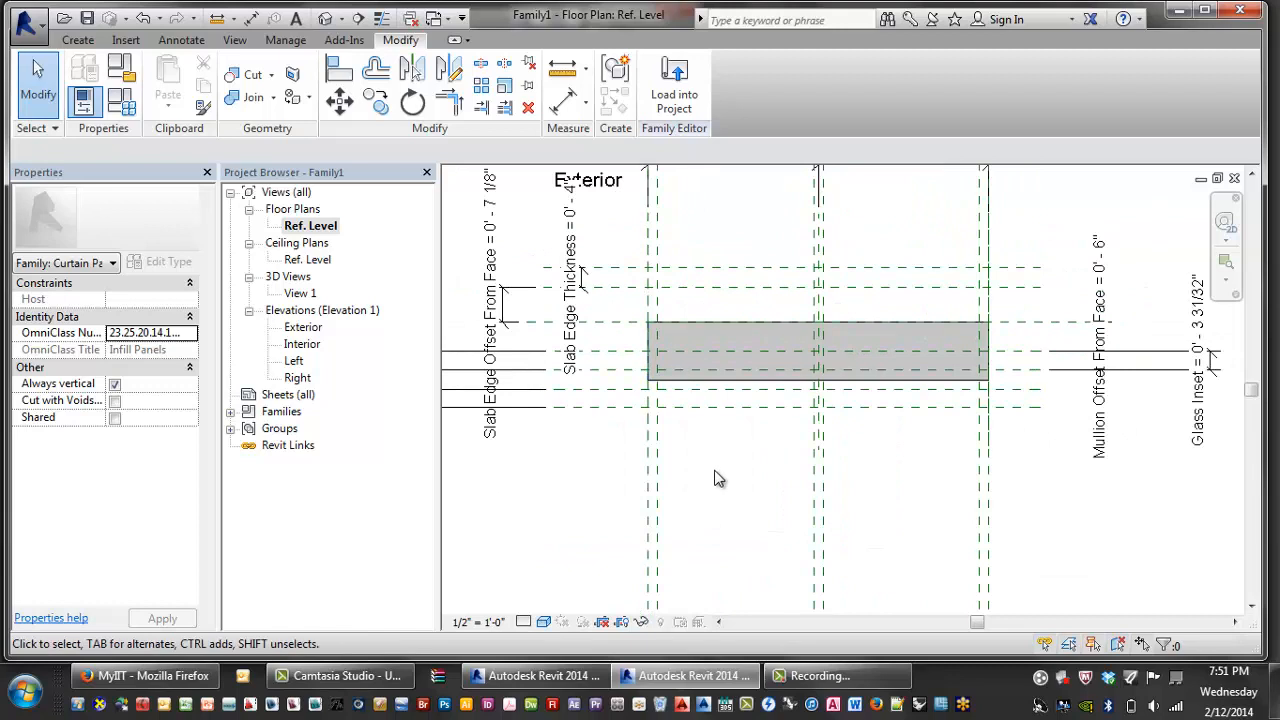
pyautogui.click(719, 351)
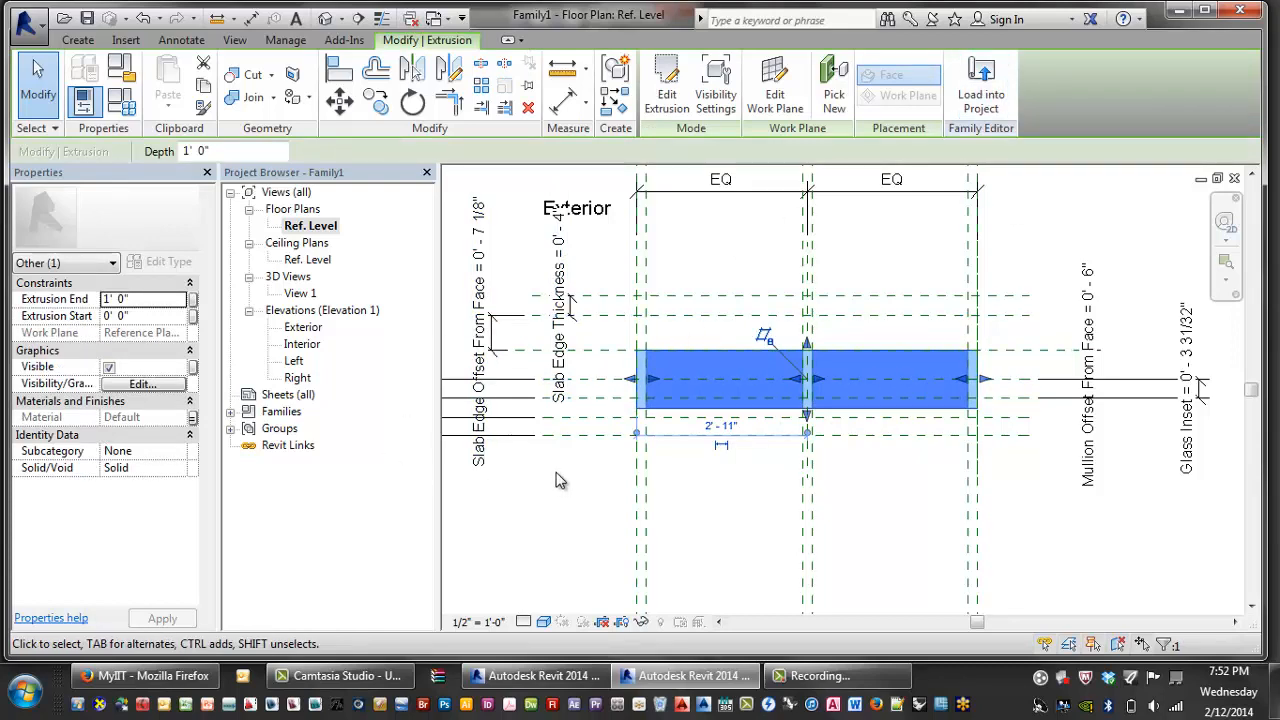
# - Open 3D View 1, zoom all, orbit to an angled view, then tile windows with WT
pyautogui.doubleClick(299, 293)
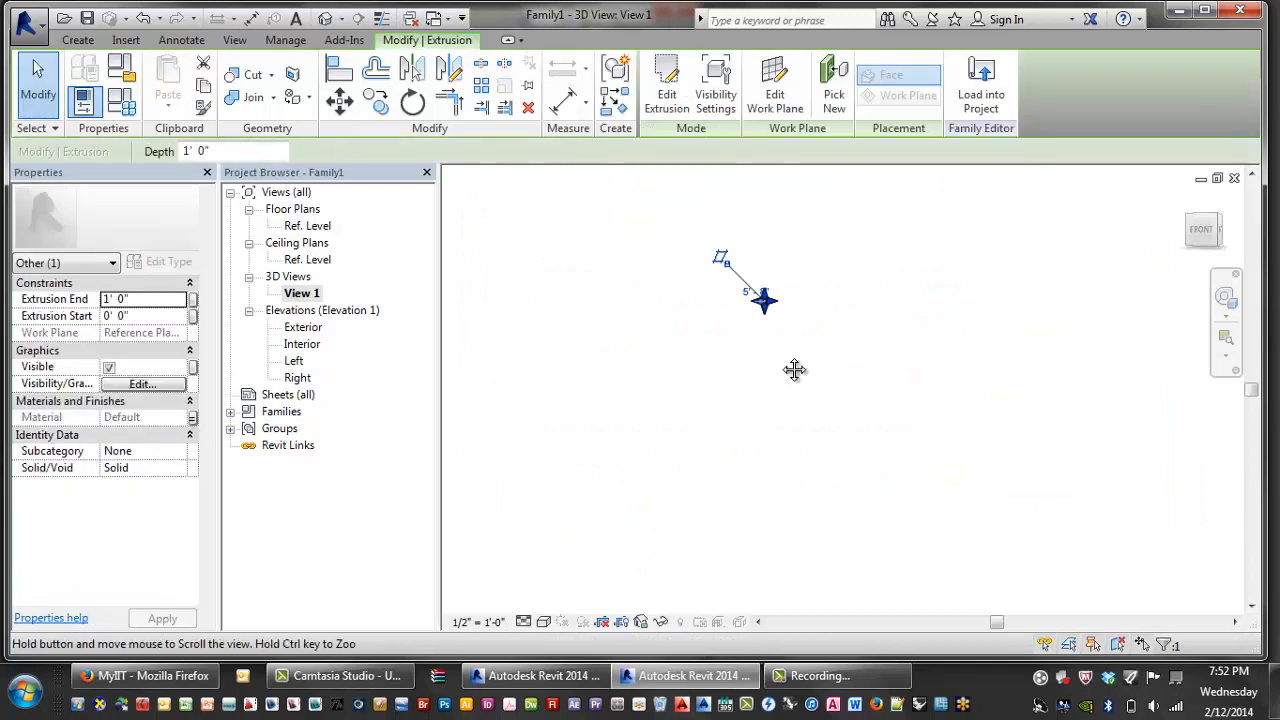
pyautogui.click(717, 329)
pyautogui.press('z')
pyautogui.press('a')
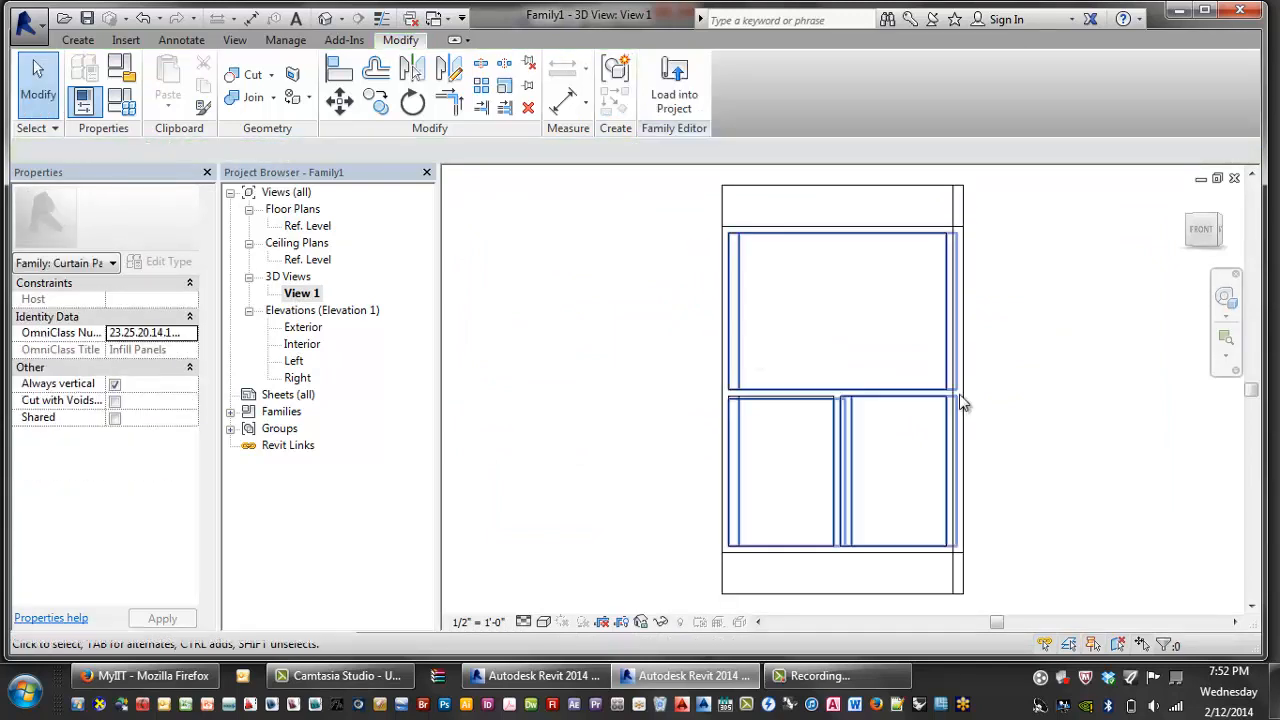
pyautogui.keyDown('shift'); pyautogui.moveTo(988, 380); pyautogui.dragTo(1055, 422, button='middle'); pyautogui.keyUp('shift')
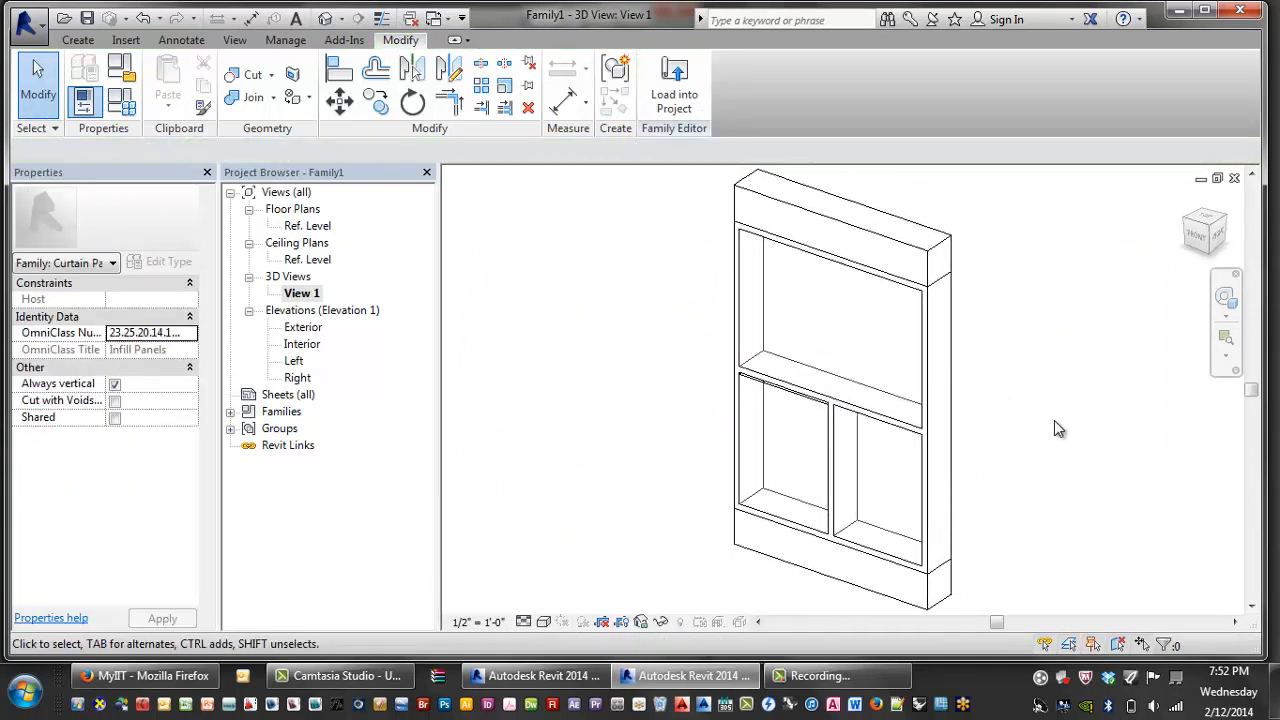
pyautogui.press('w')
pyautogui.press('t')
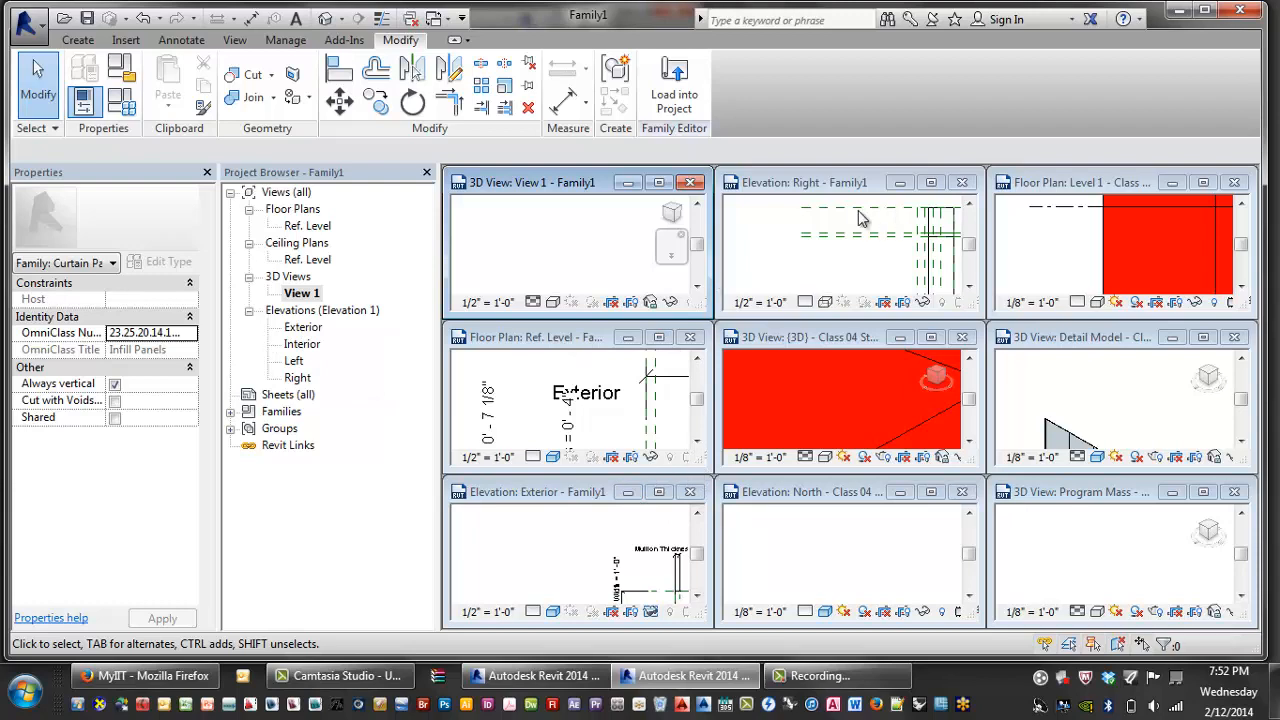
# - Close the Class 04 3D, Right elevation, Level 1, Detail Model and family 3D tiles
pyautogui.click(914, 338)
pyautogui.click(962, 337)
pyautogui.click(962, 182)
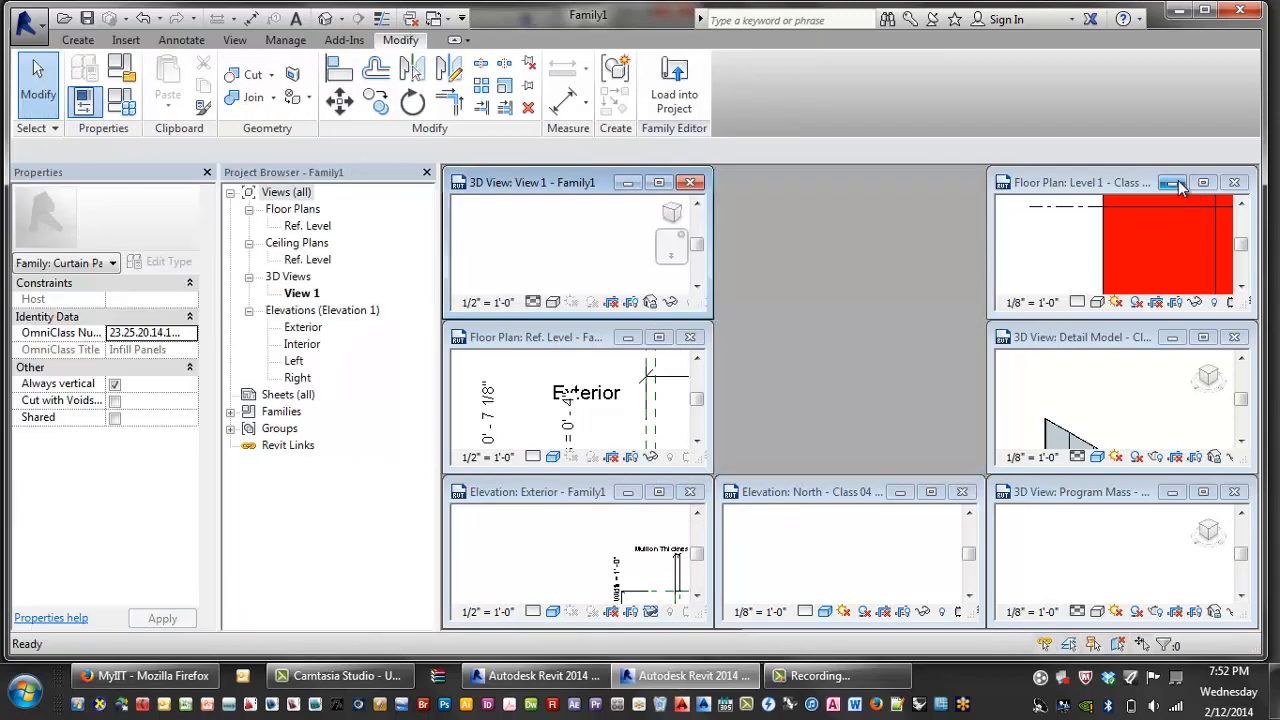
pyautogui.click(1234, 182)
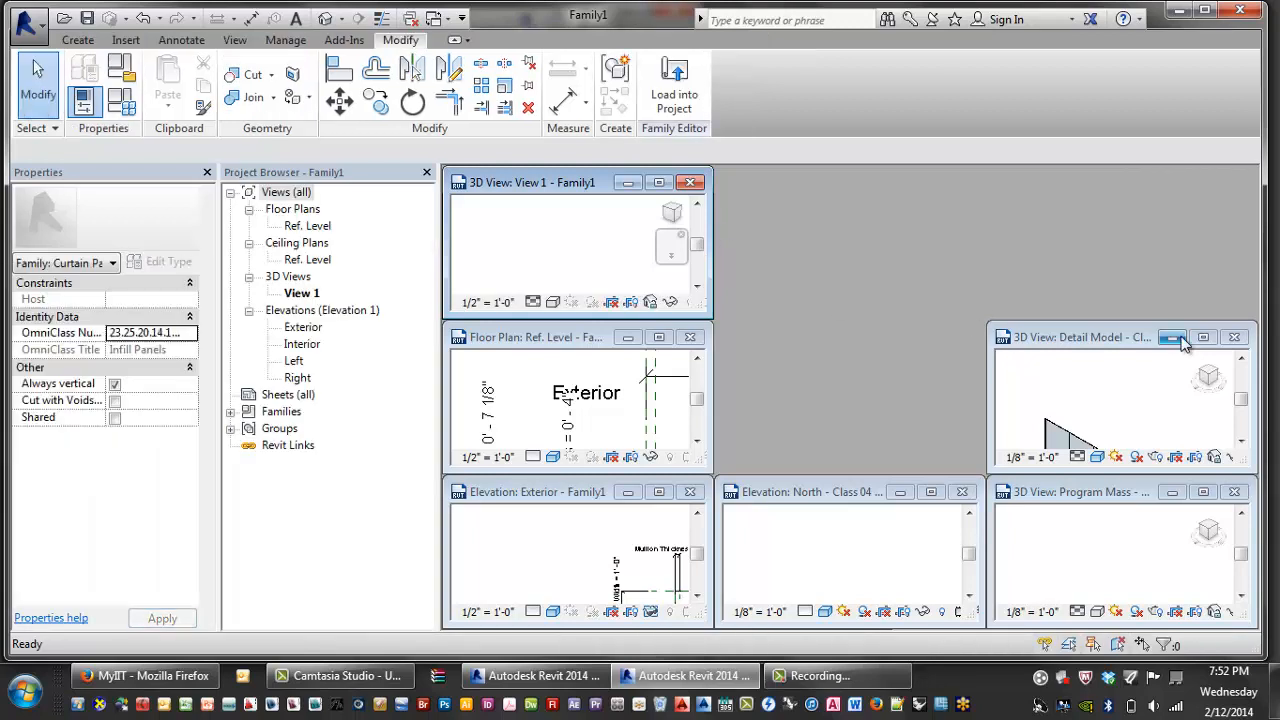
pyautogui.click(1234, 337)
pyautogui.click(690, 182)
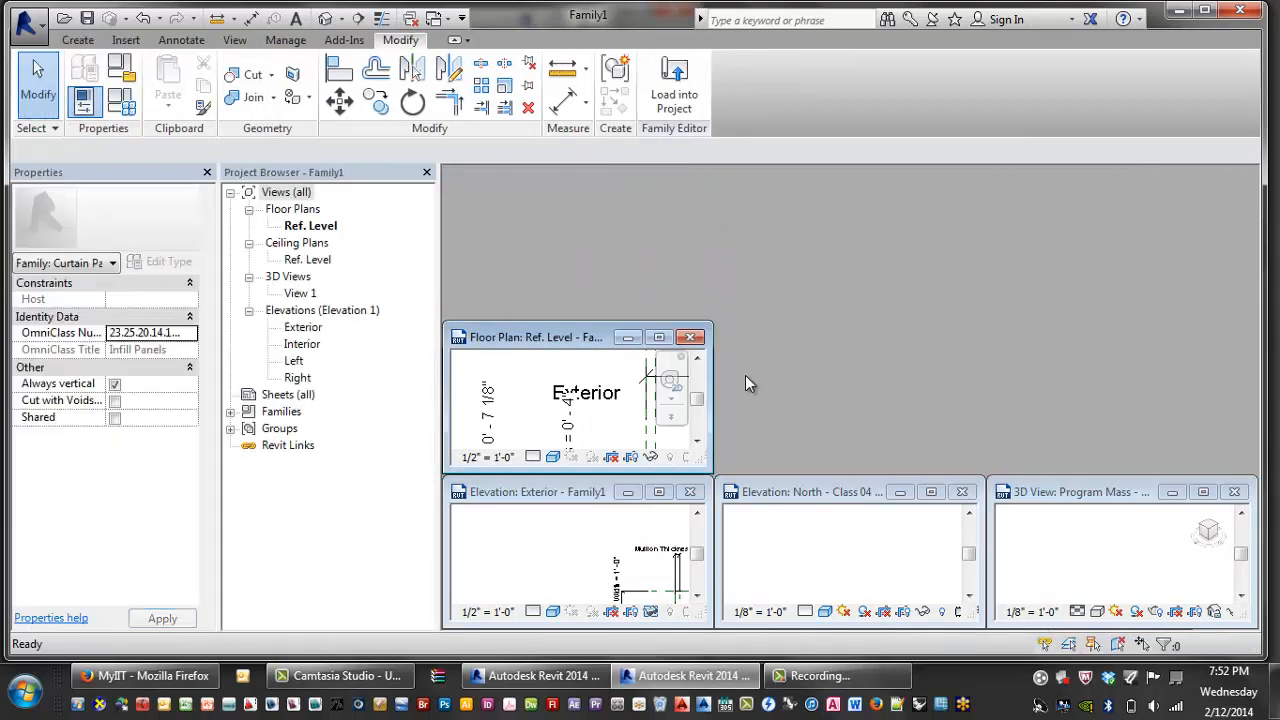
pyautogui.click(901, 492)
# - Cycle through the minimized project views, opening and minimizing the Class 04 default 3D view
pyautogui.click(1172, 492)
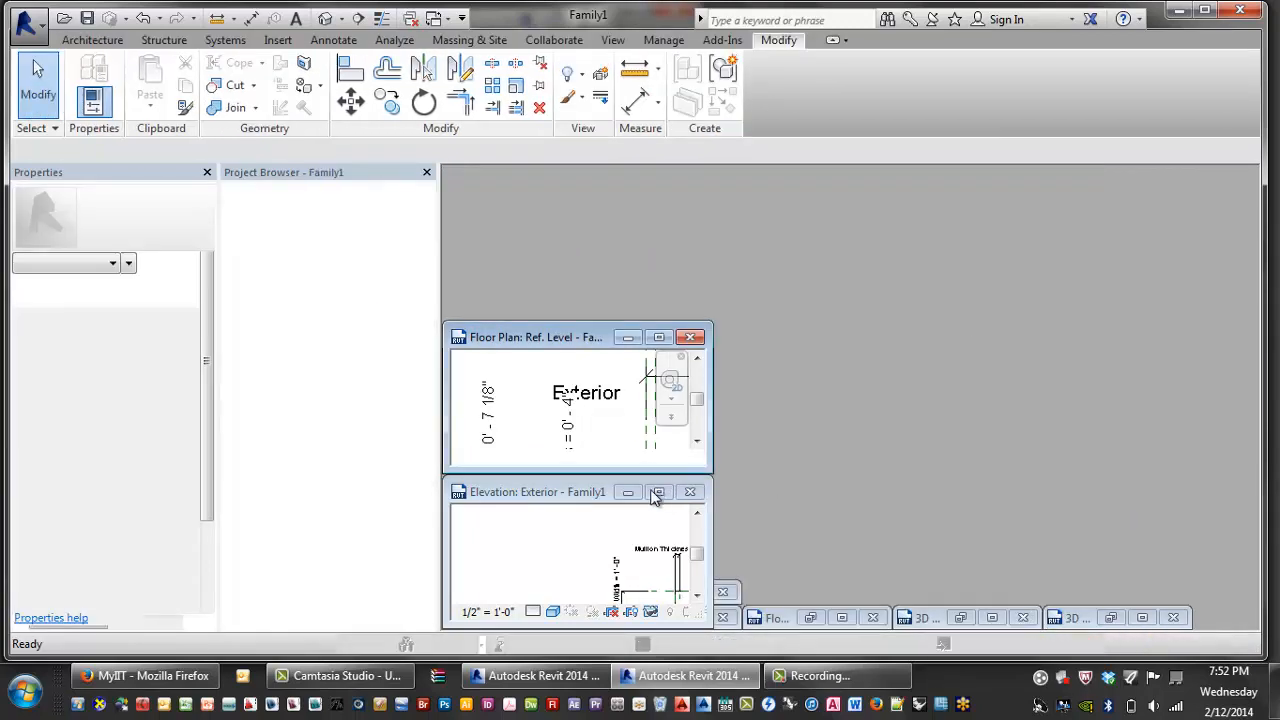
pyautogui.click(657, 493)
pyautogui.click(628, 337)
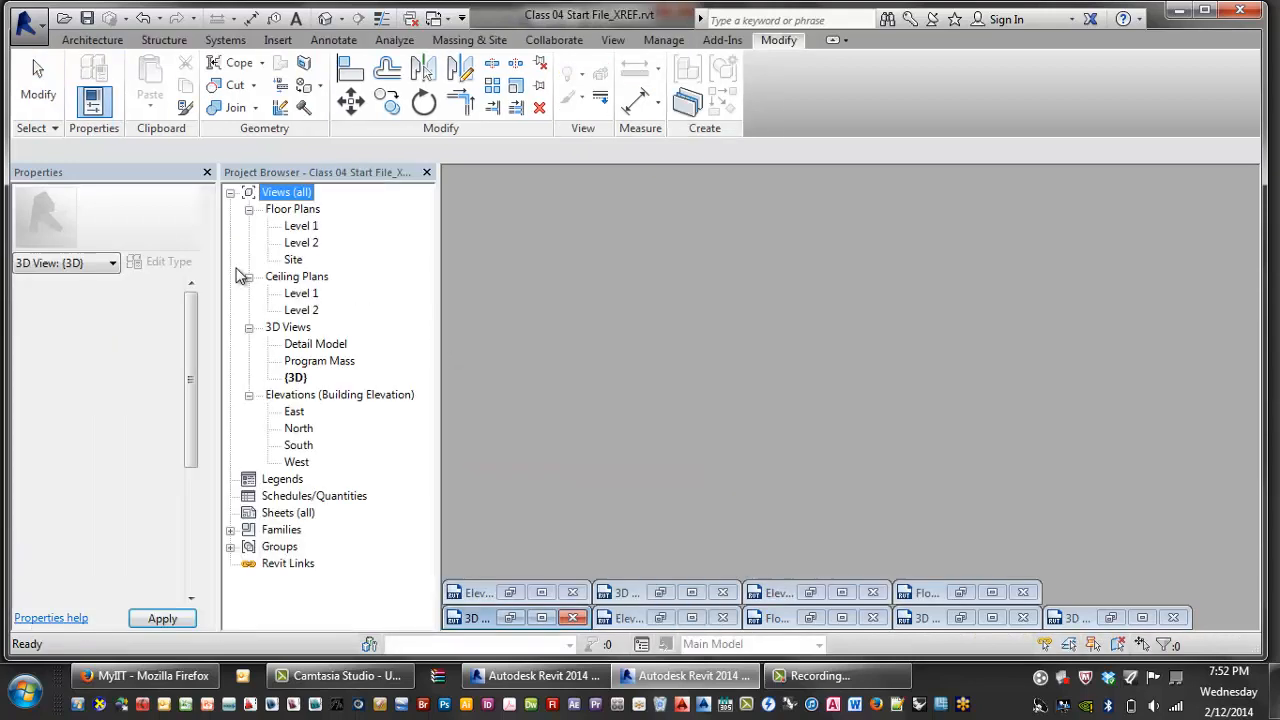
pyautogui.doubleClick(295, 377)
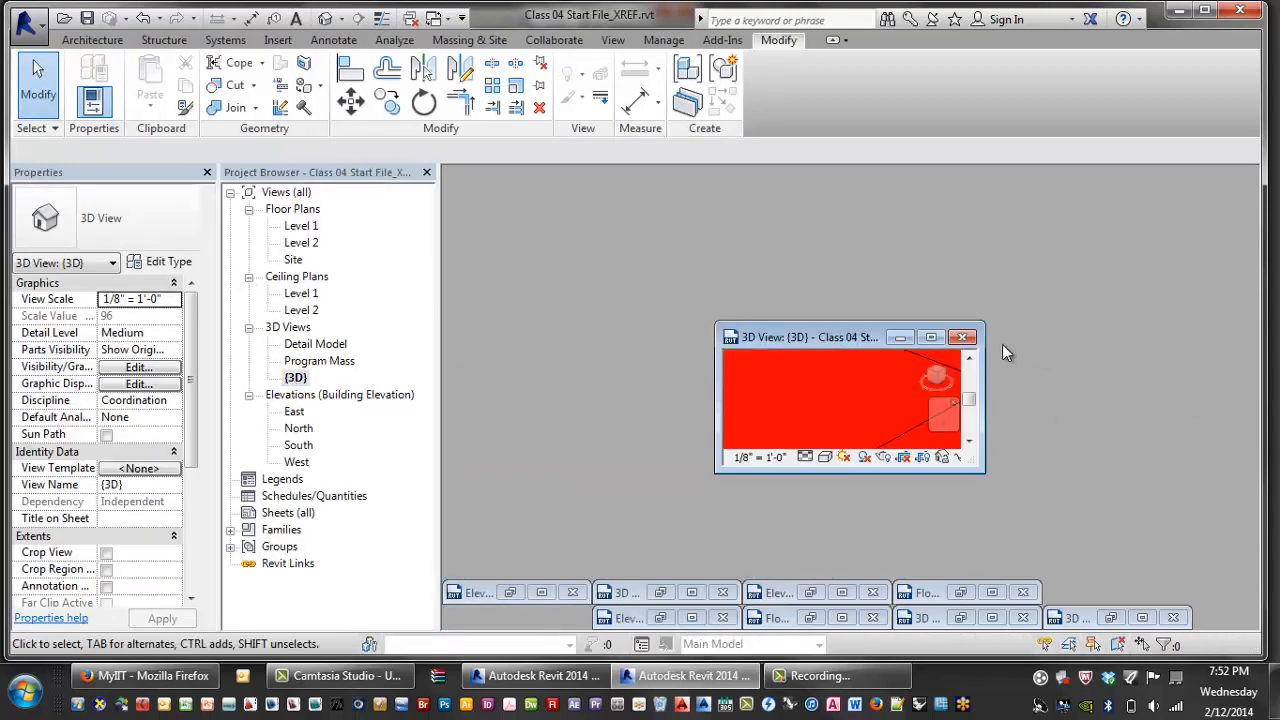
pyautogui.click(900, 337)
pyautogui.click(486, 594)
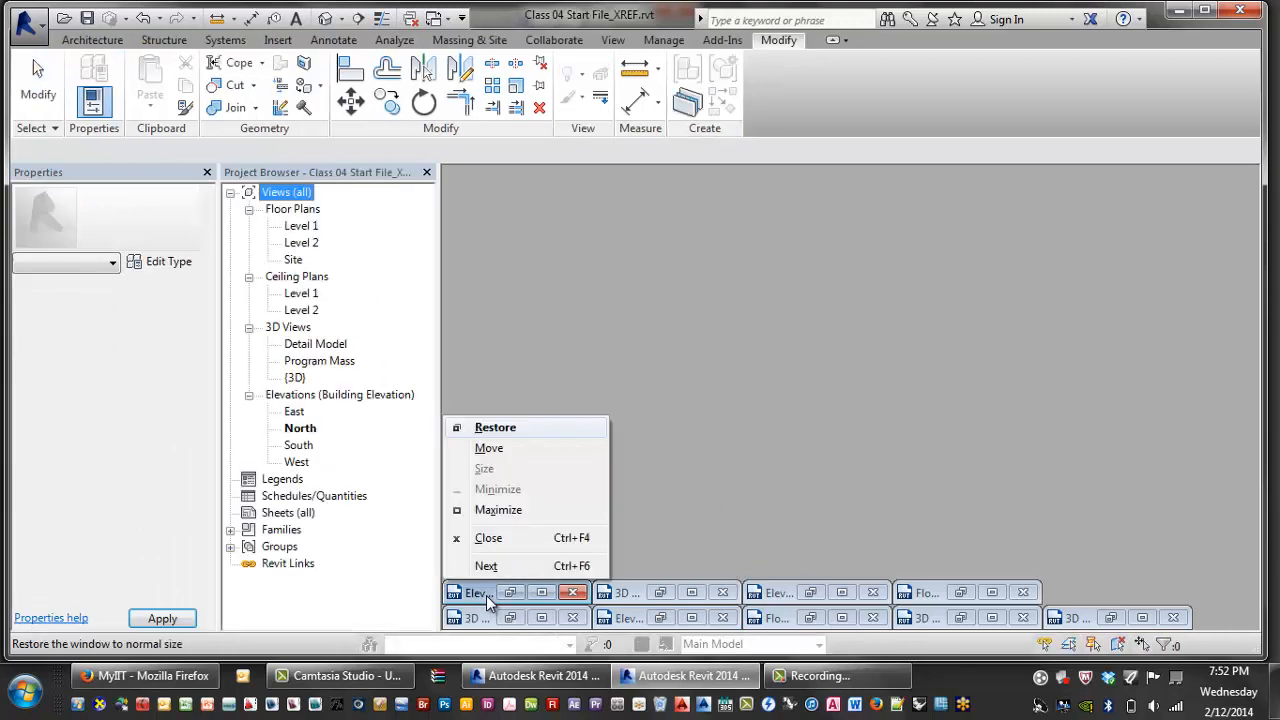
pyautogui.click(624, 596)
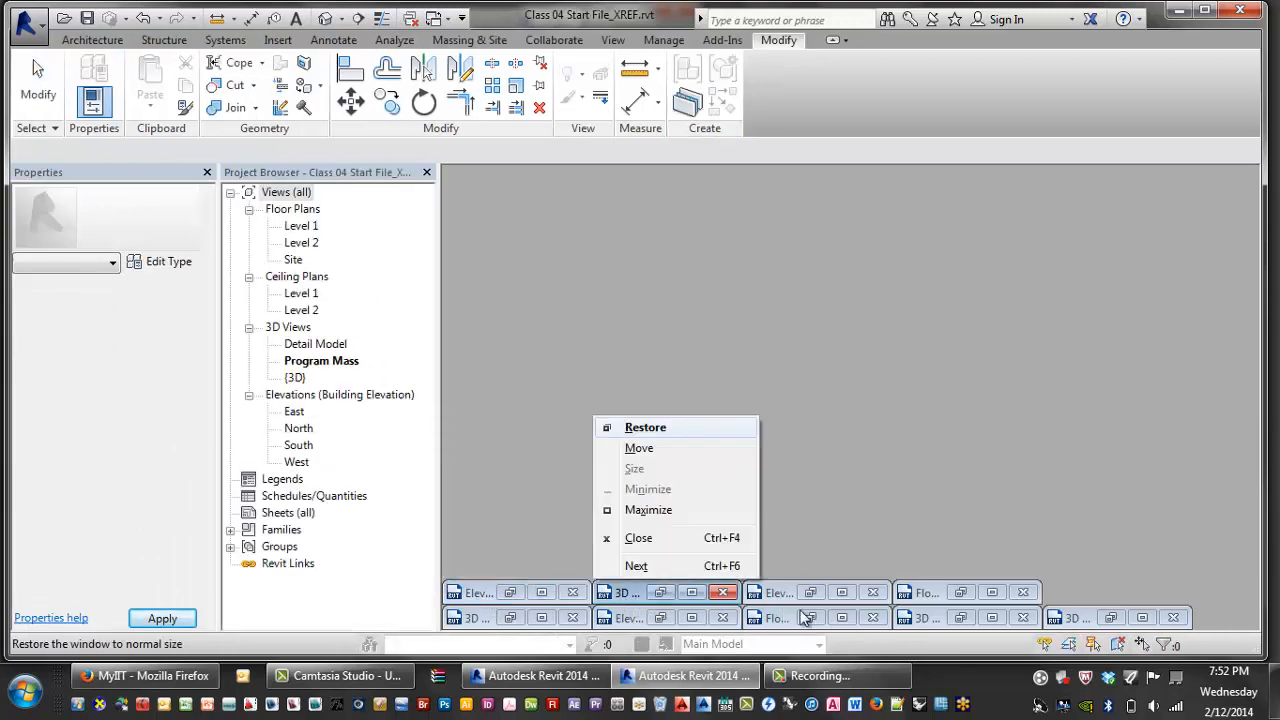
pyautogui.click(1061, 620)
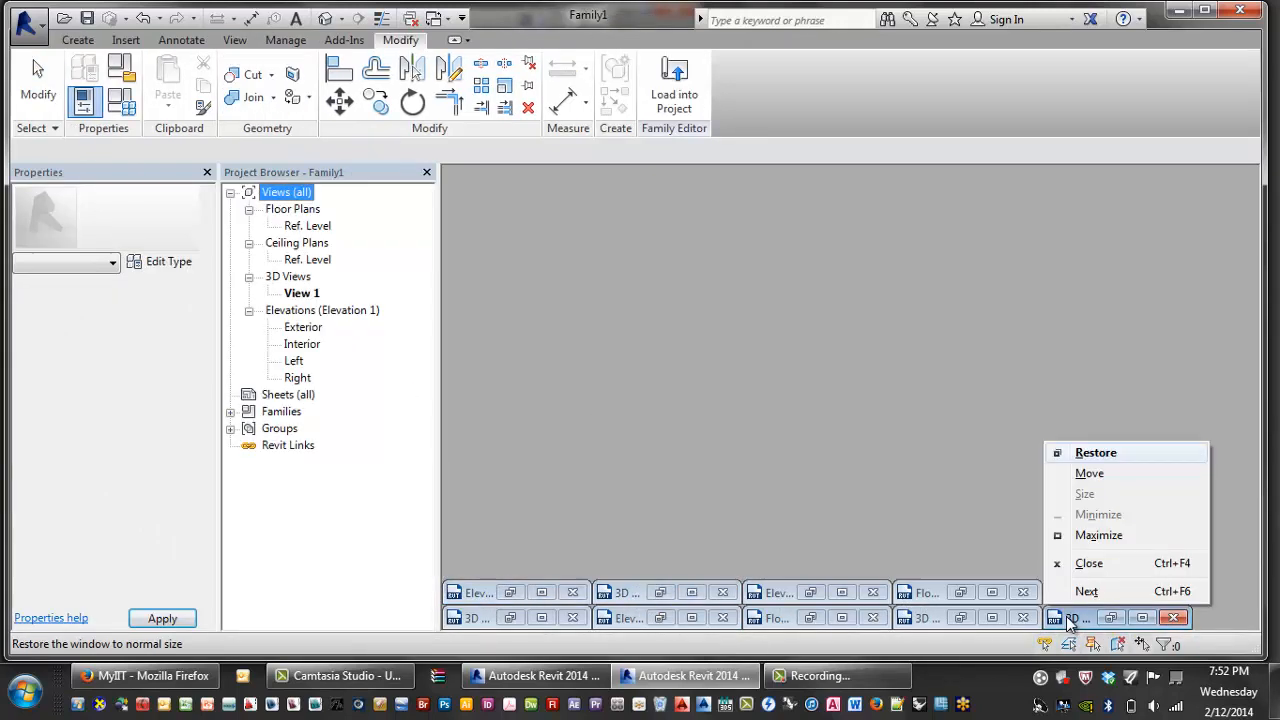
# - Restore and enlarge the family's 3D View 1, zoom to fit, and activate its floor plan
pyautogui.click(1095, 453)
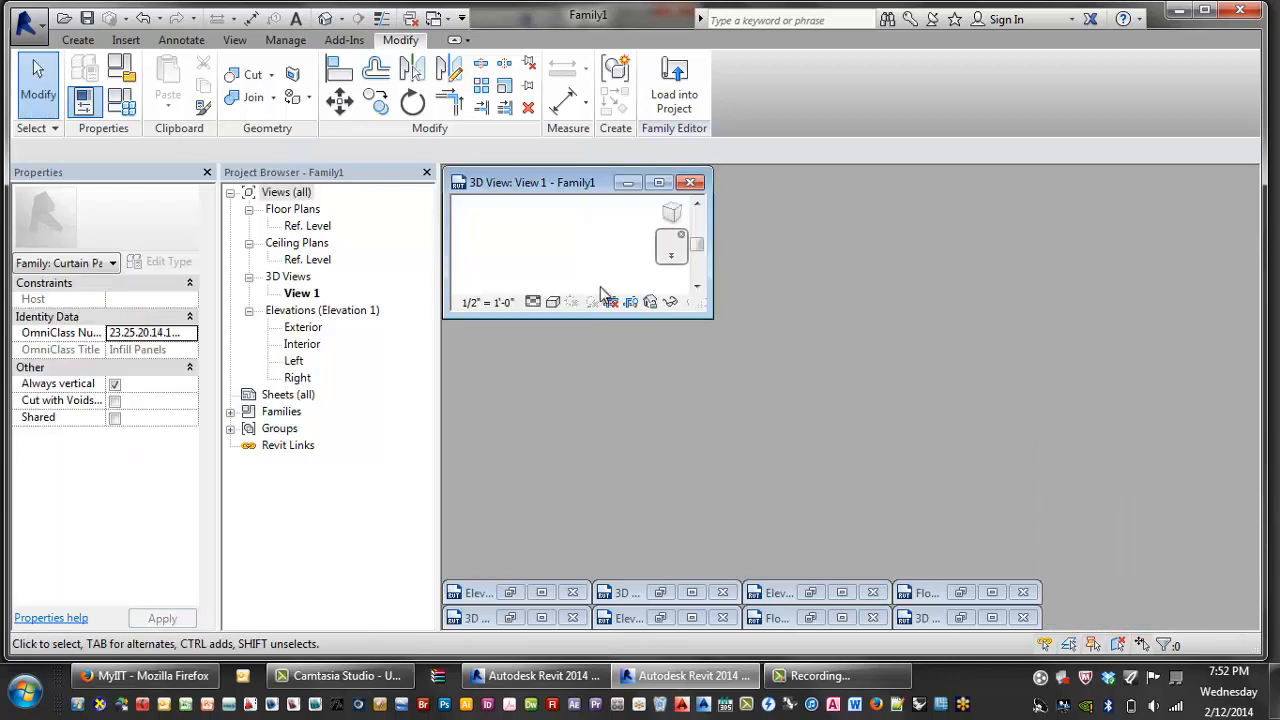
pyautogui.moveTo(706, 320); pyautogui.dragTo(882, 551)
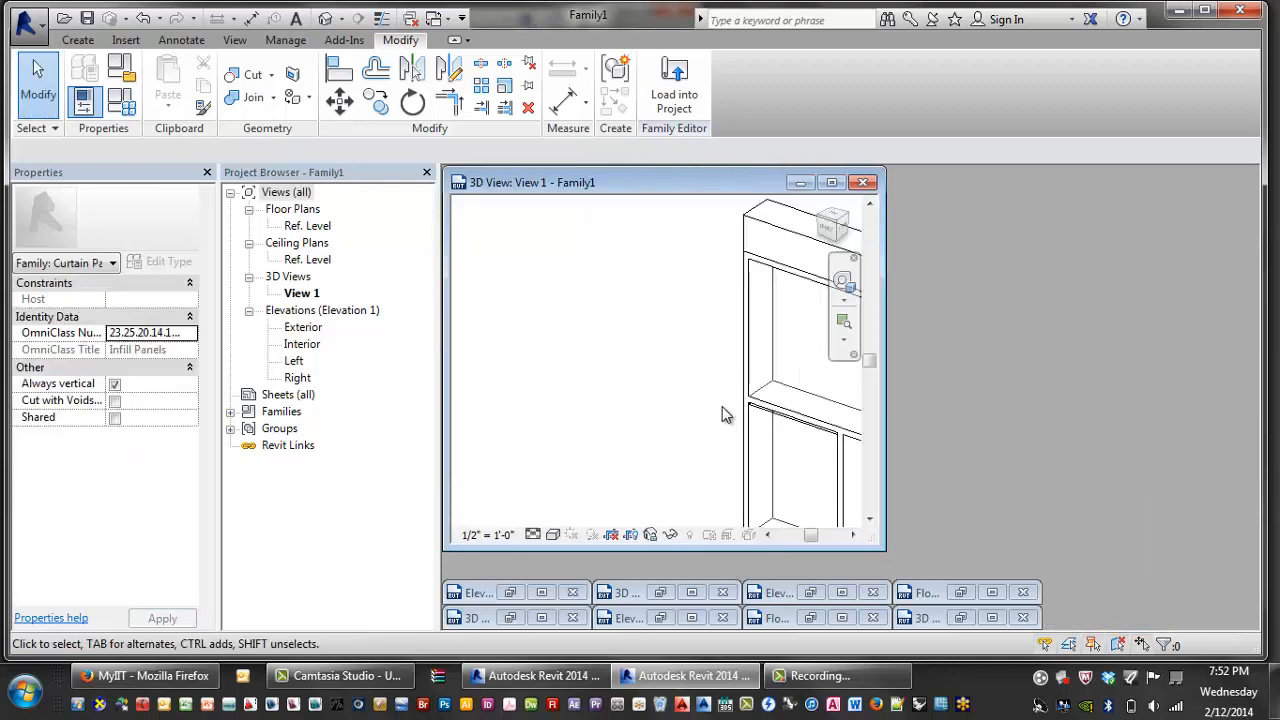
pyautogui.press('z')
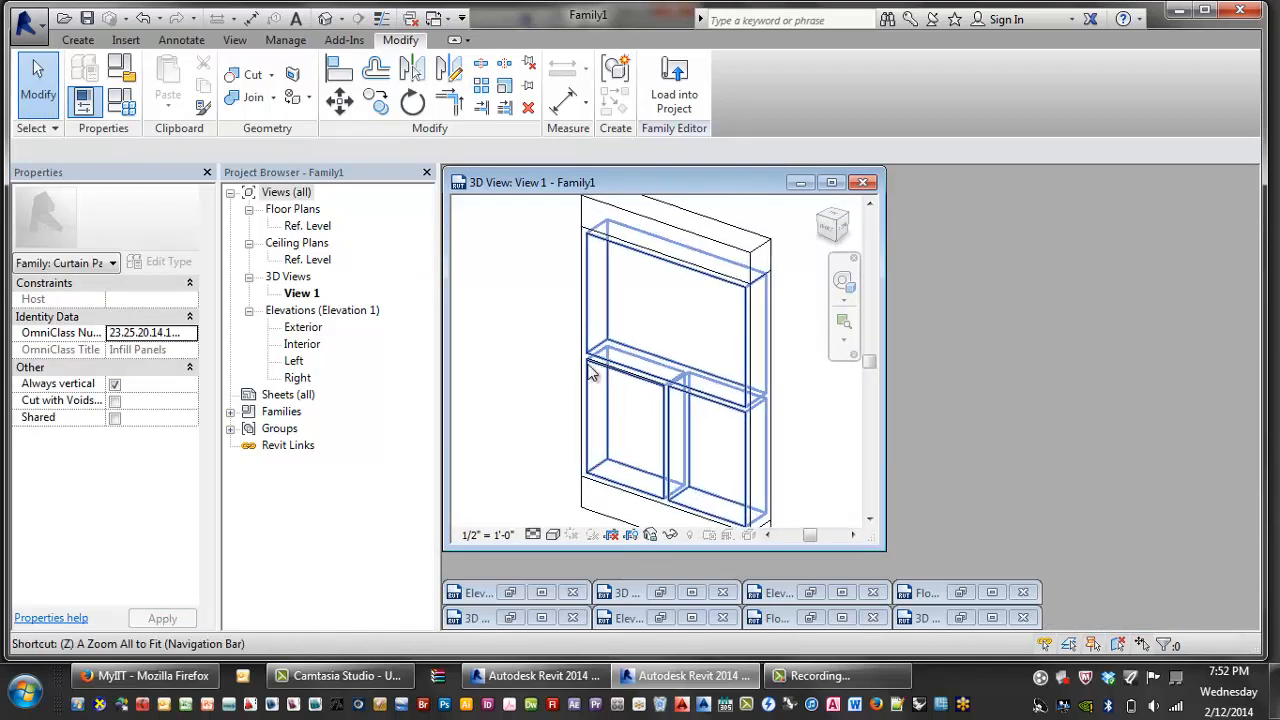
pyautogui.press('f')
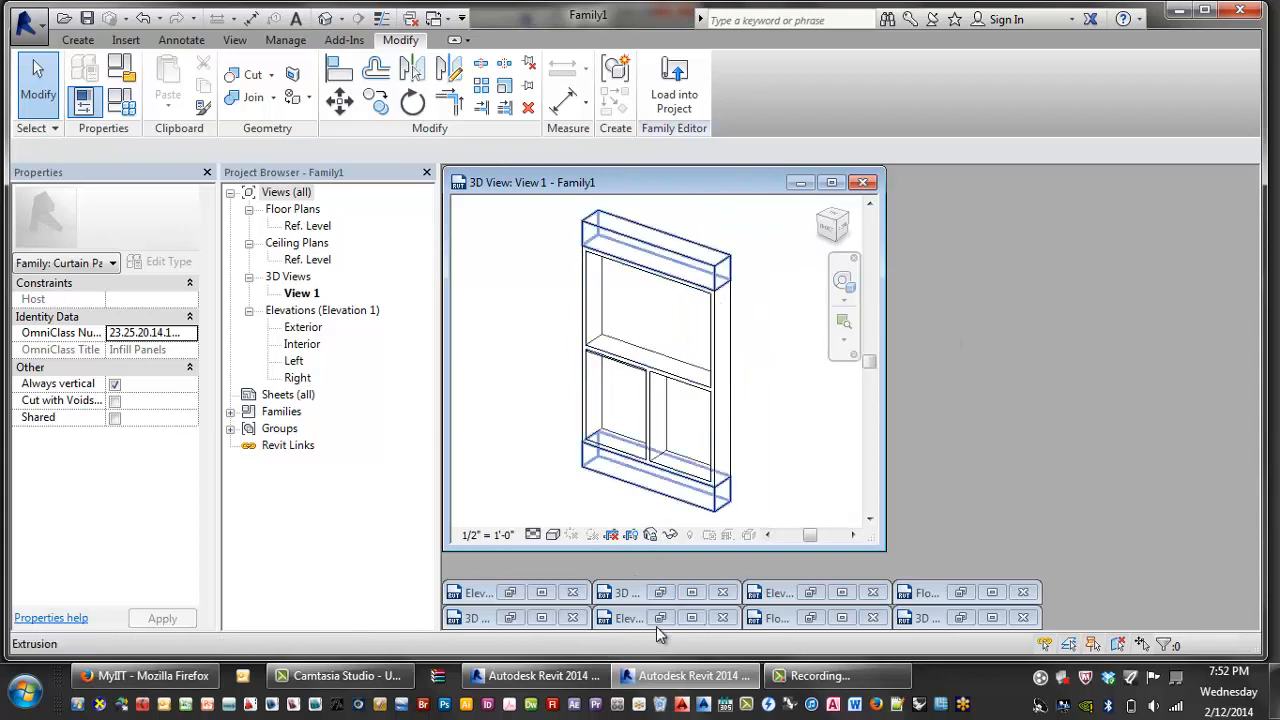
pyautogui.click(777, 621)
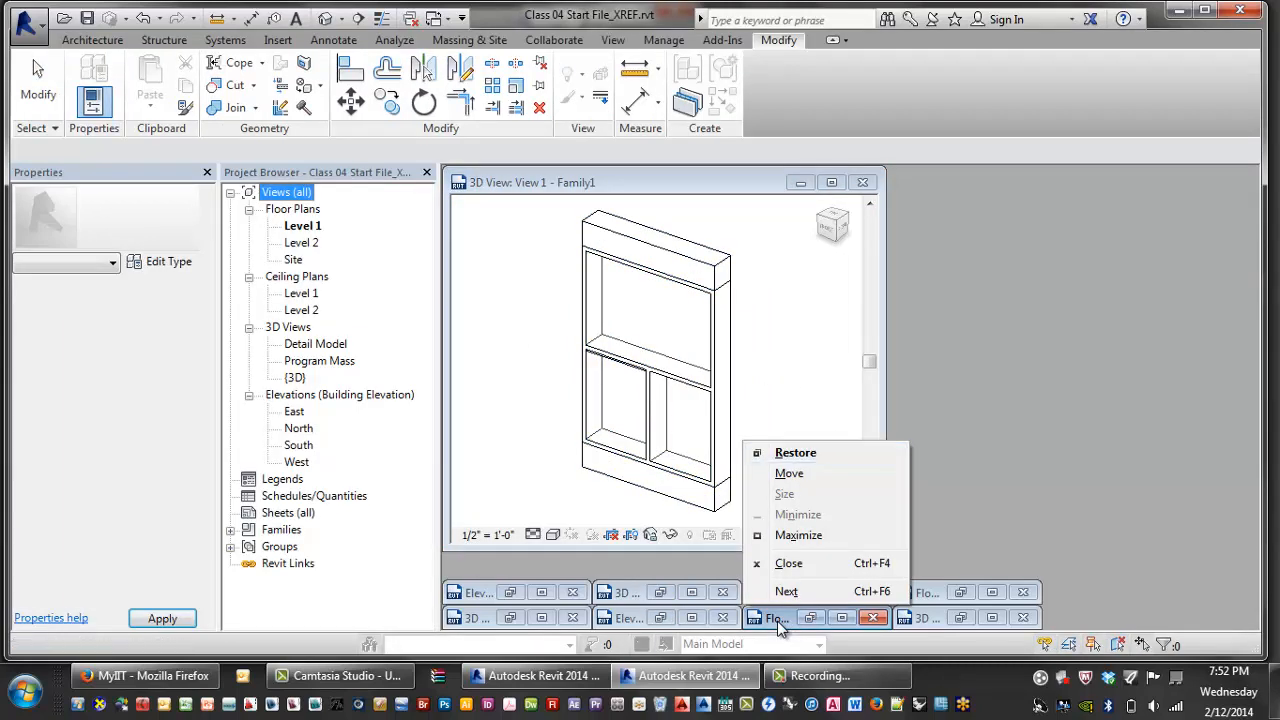
pyautogui.click(777, 621)
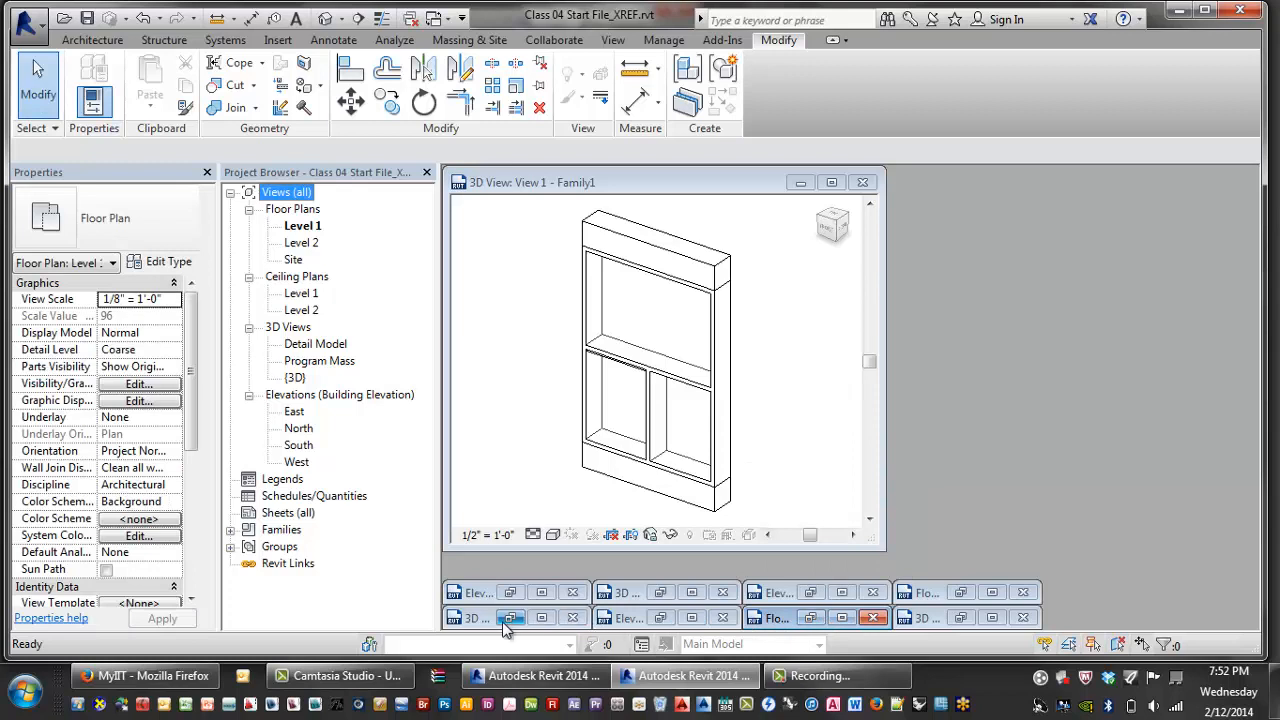
pyautogui.click(927, 594)
pyautogui.click(928, 595)
# - Restore the Ref. Level floor plan and size it and the 3D view side by side
pyautogui.click(926, 428)
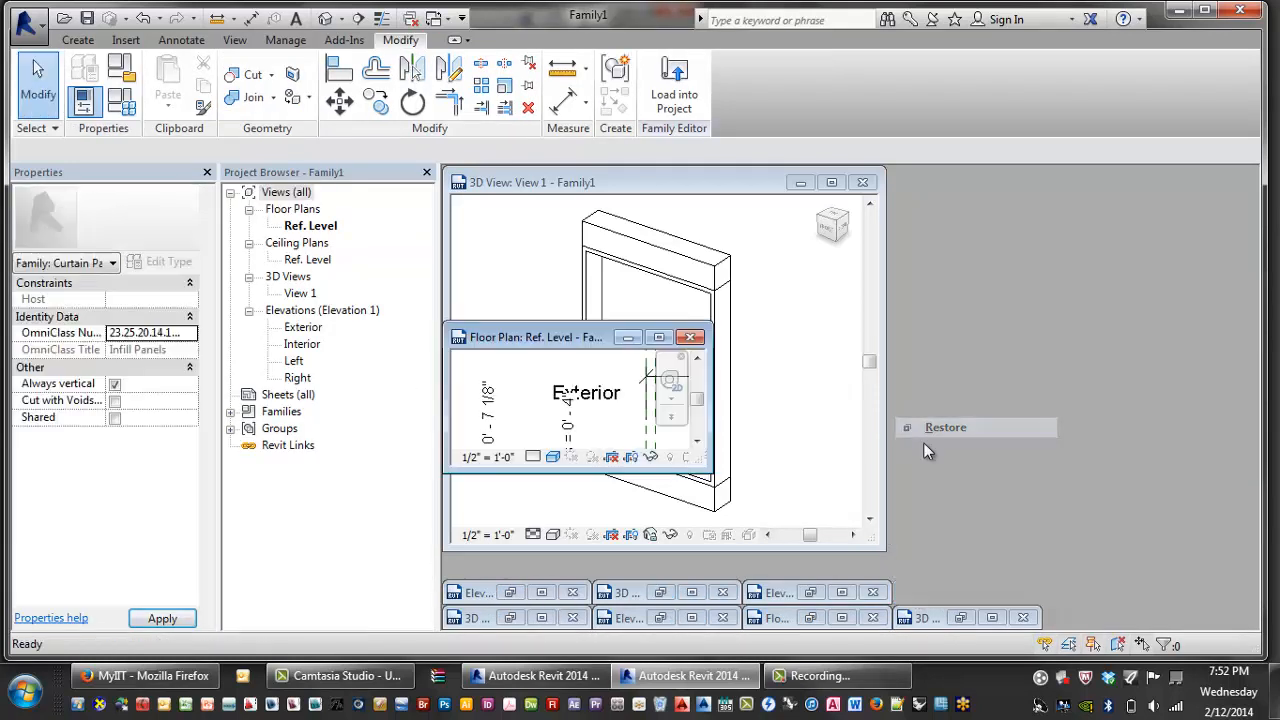
pyautogui.moveTo(510, 338); pyautogui.dragTo(944, 188)
pyautogui.moveTo(1149, 325); pyautogui.dragTo(1244, 545)
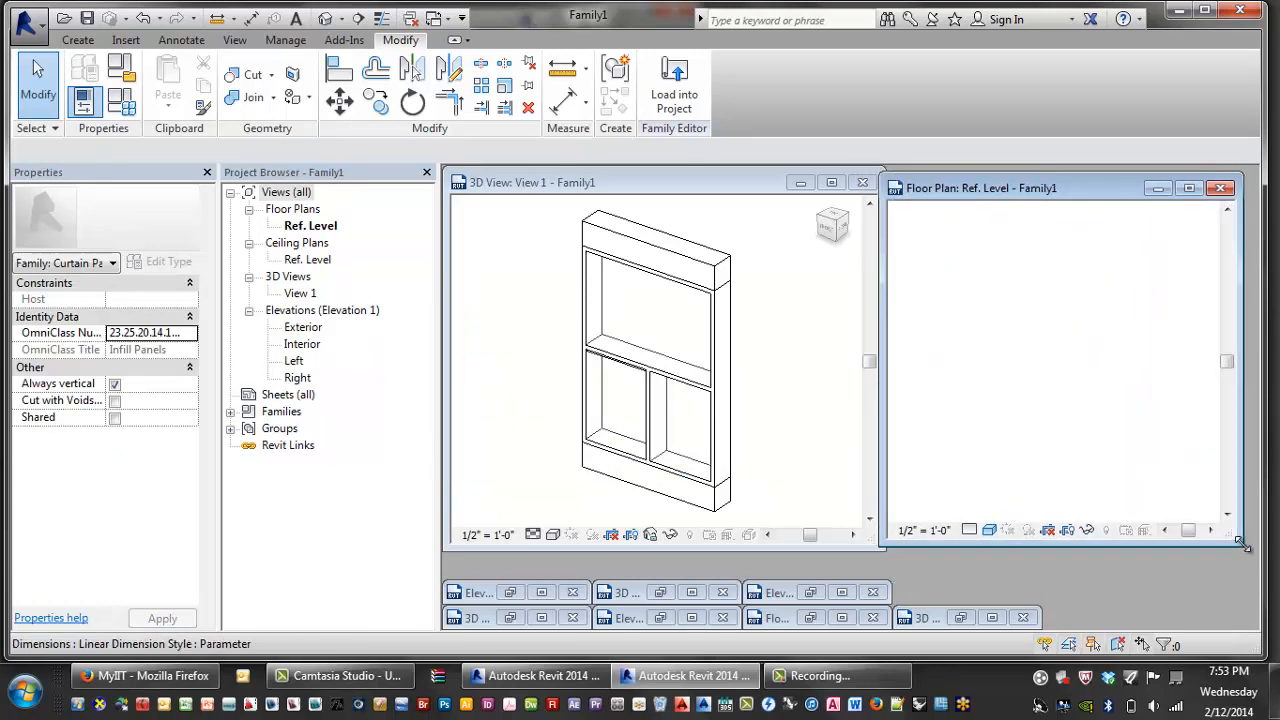
pyautogui.scroll(-2, 990, 397)
pyautogui.scroll(-2, 990, 397)
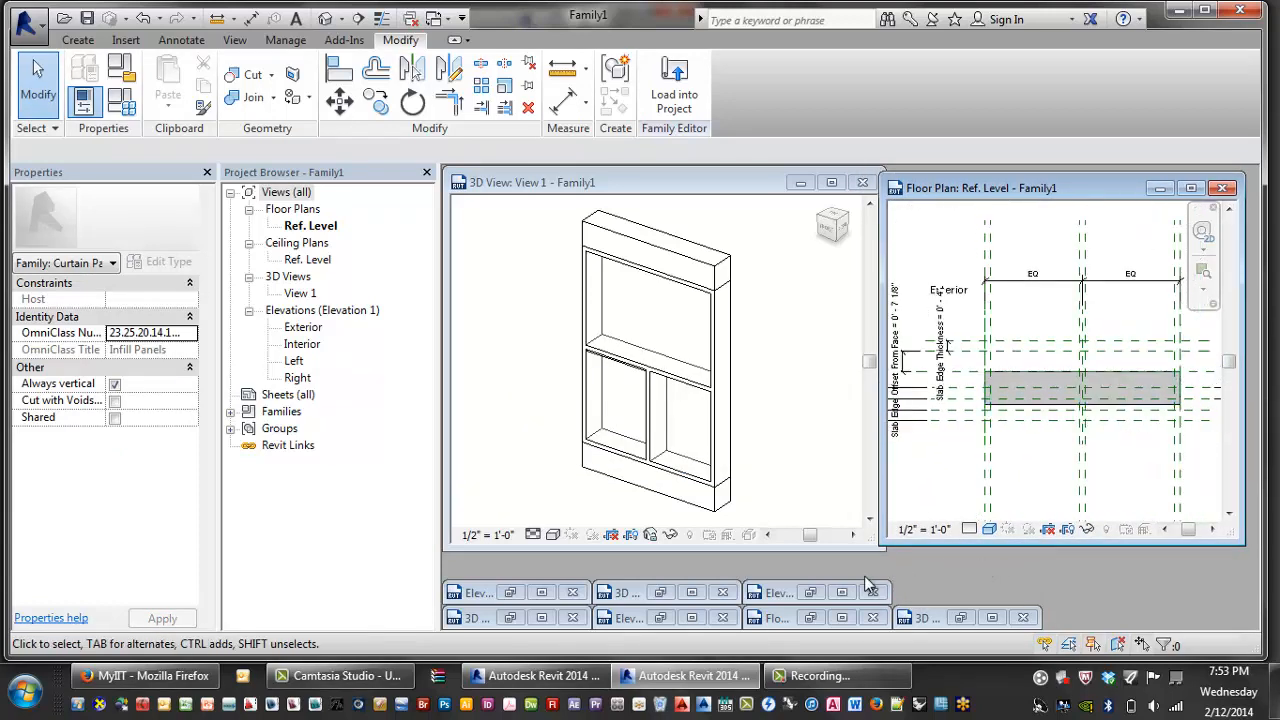
pyautogui.moveTo(731, 190); pyautogui.dragTo(740, 193)
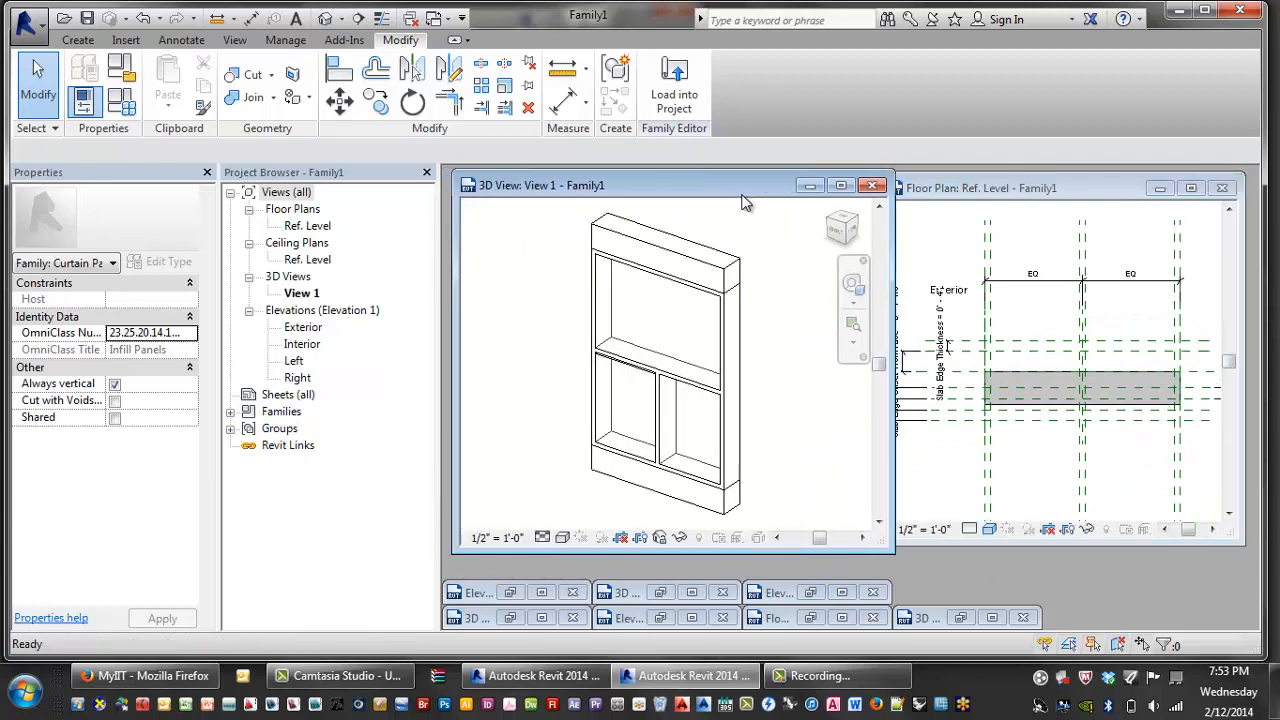
pyautogui.moveTo(735, 551); pyautogui.dragTo(760, 627)
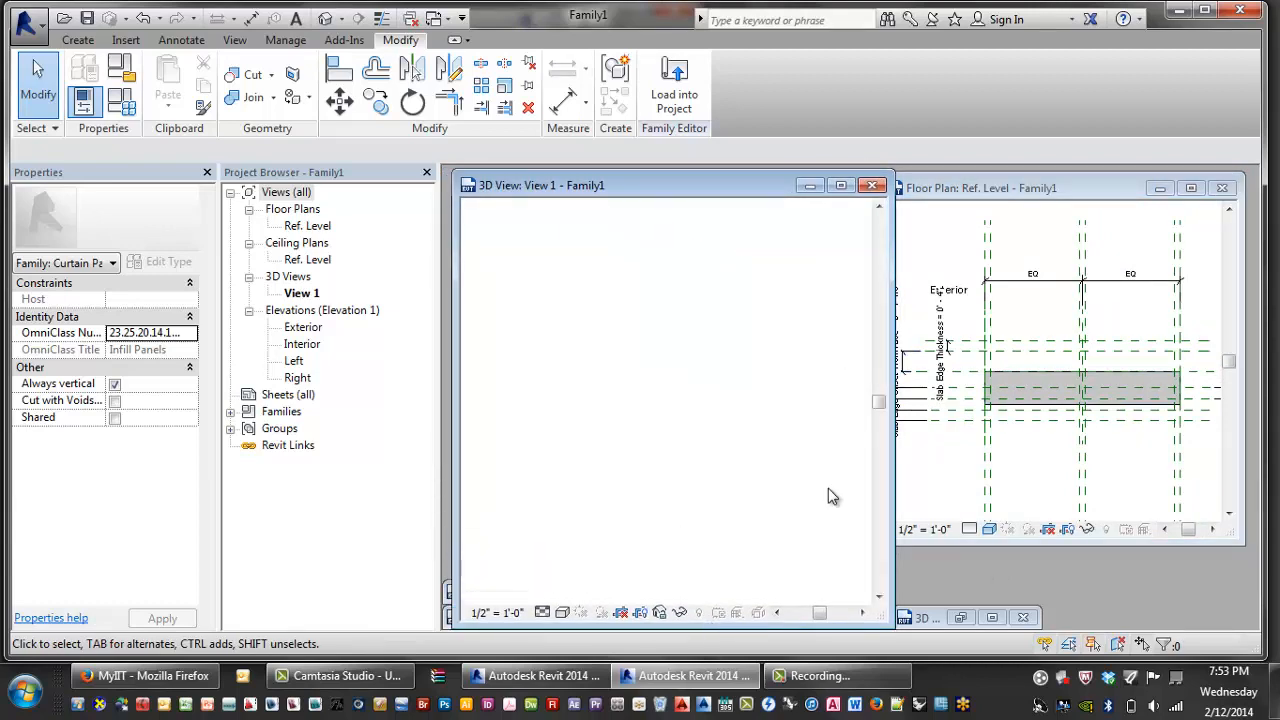
pyautogui.moveTo(980, 184)
pyautogui.mouseDown()
pyautogui.moveTo(1004, 187)
pyautogui.moveTo(975, 174)
pyautogui.mouseUp()
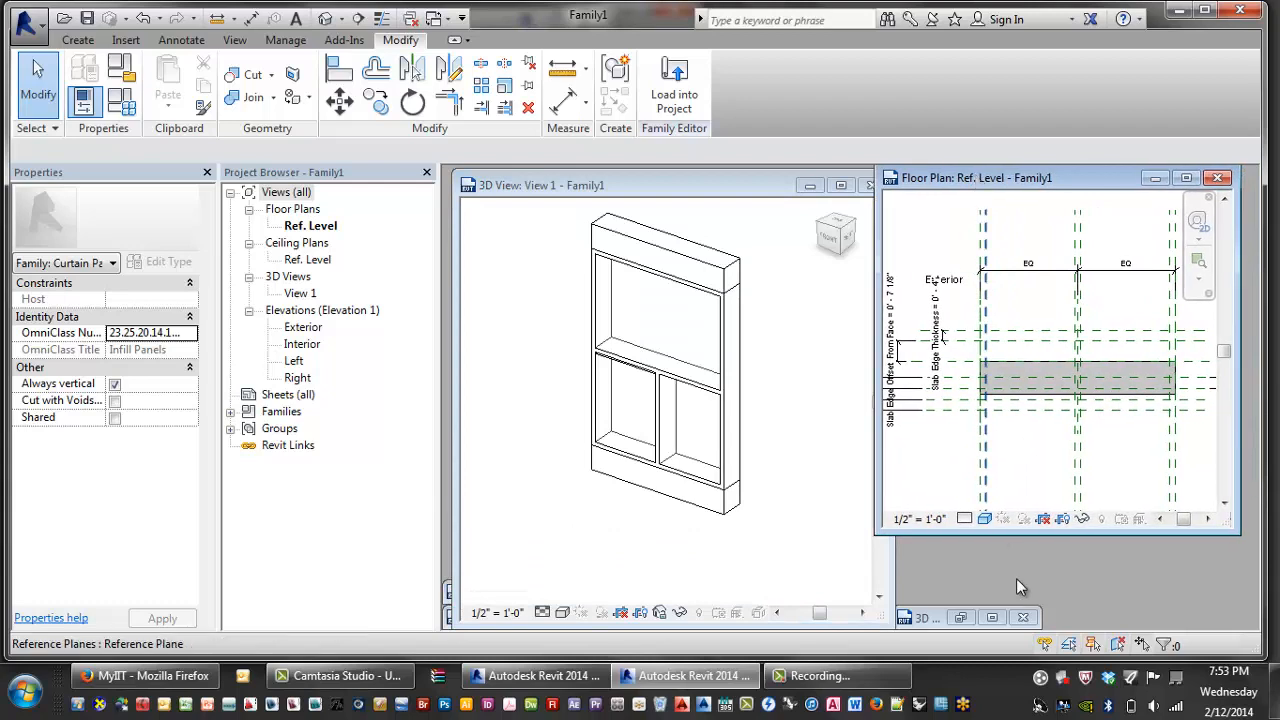
pyautogui.moveTo(1015, 537); pyautogui.dragTo(1018, 627)
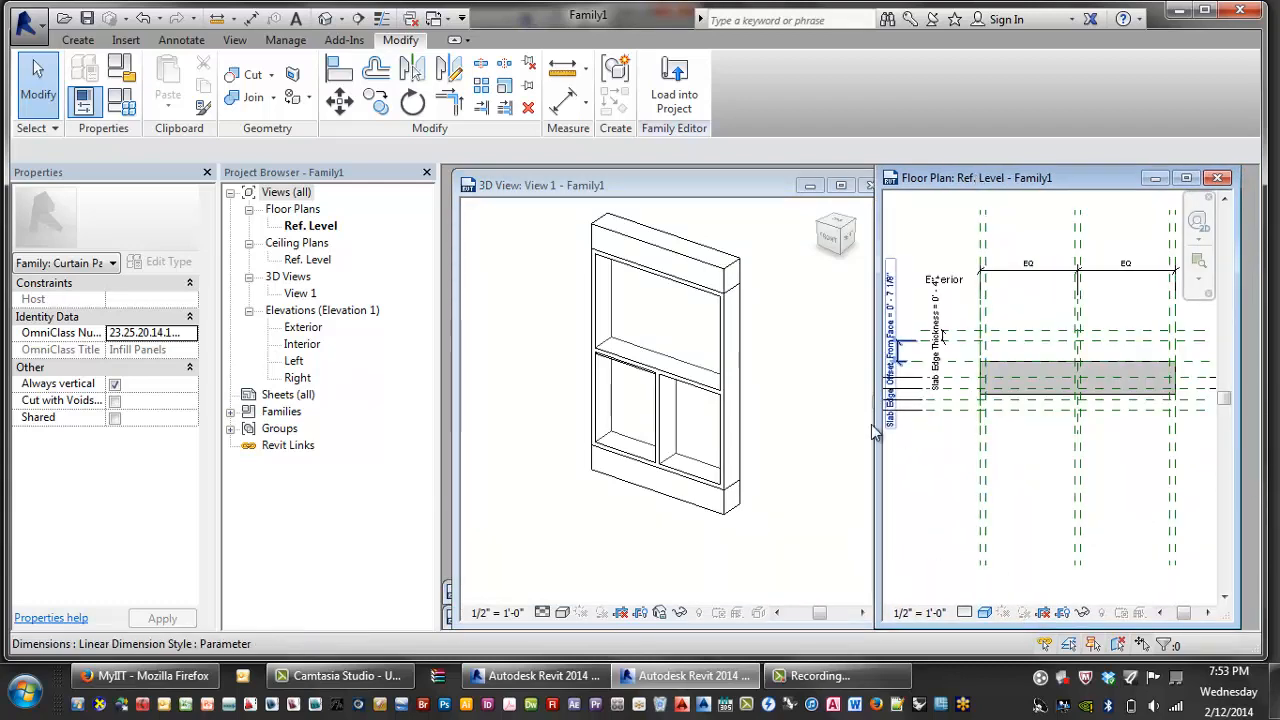
pyautogui.moveTo(875, 438); pyautogui.dragTo(831, 440)
pyautogui.click(757, 434)
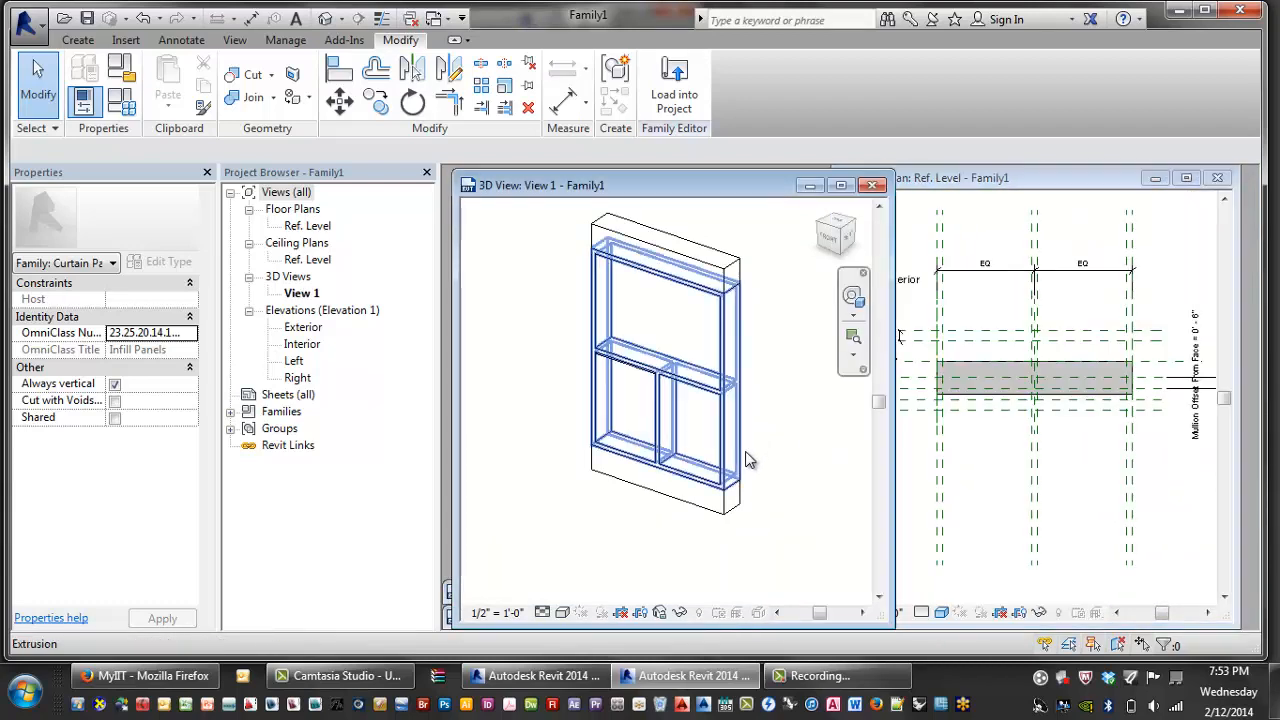
pyautogui.click(966, 481)
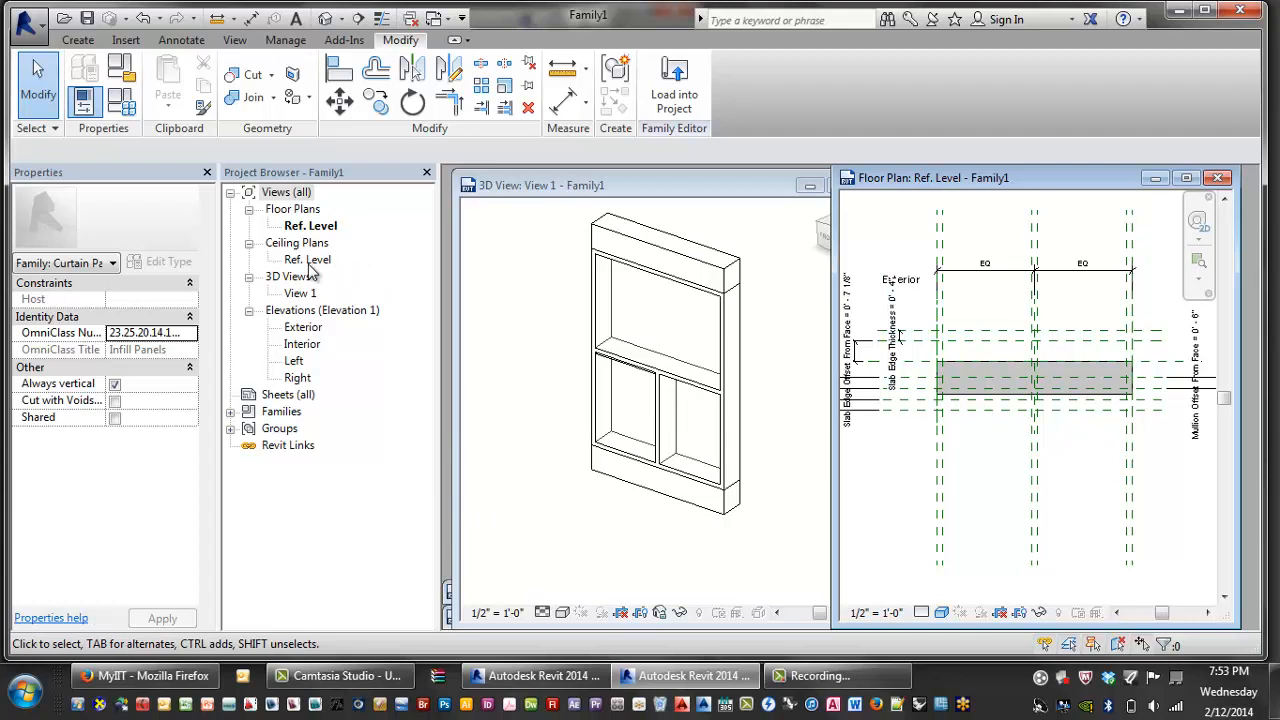
# - Select the 1' 0" deep panel extrusion in the Ref. Level plan
pyautogui.click(820, 676)
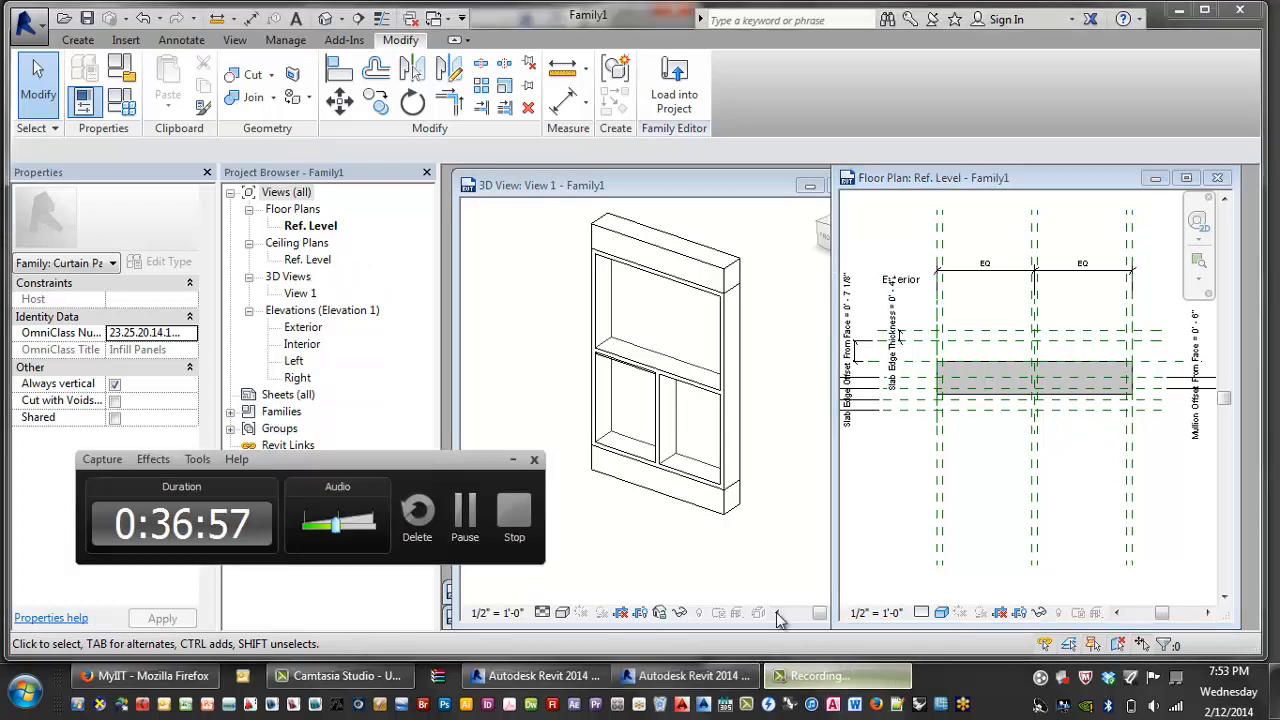
pyautogui.click(475, 521)
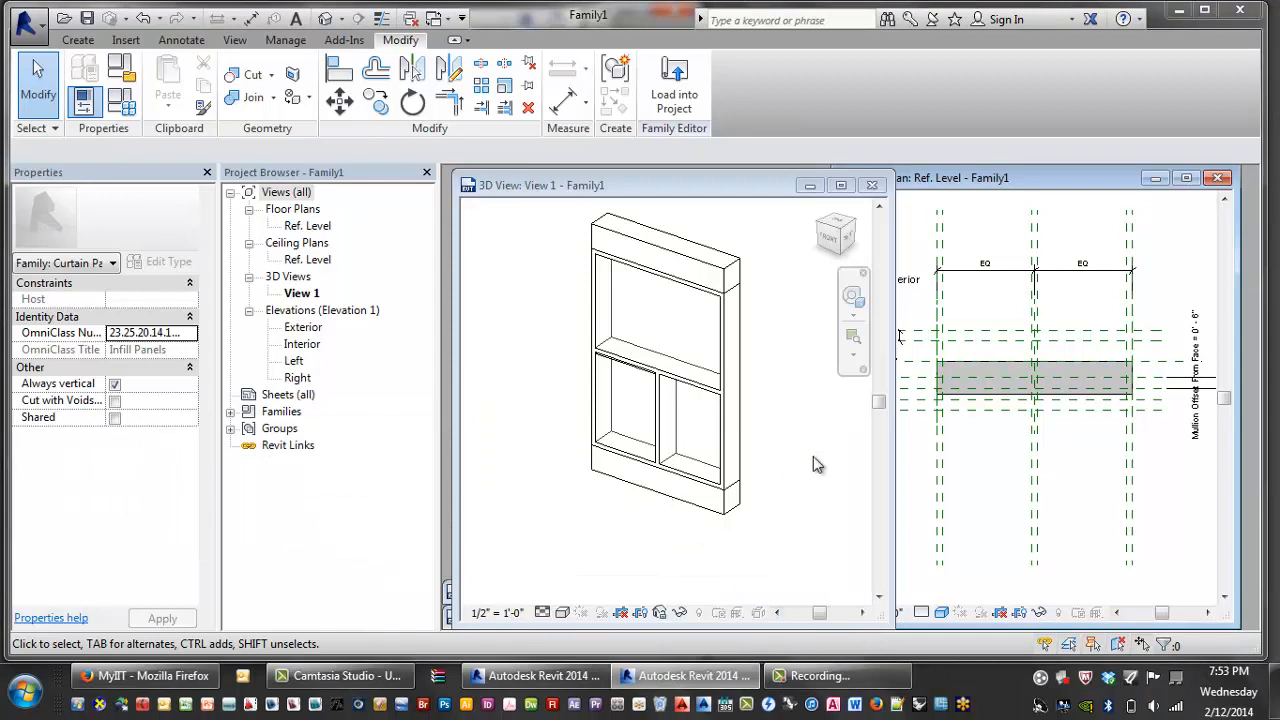
pyautogui.click(1033, 462)
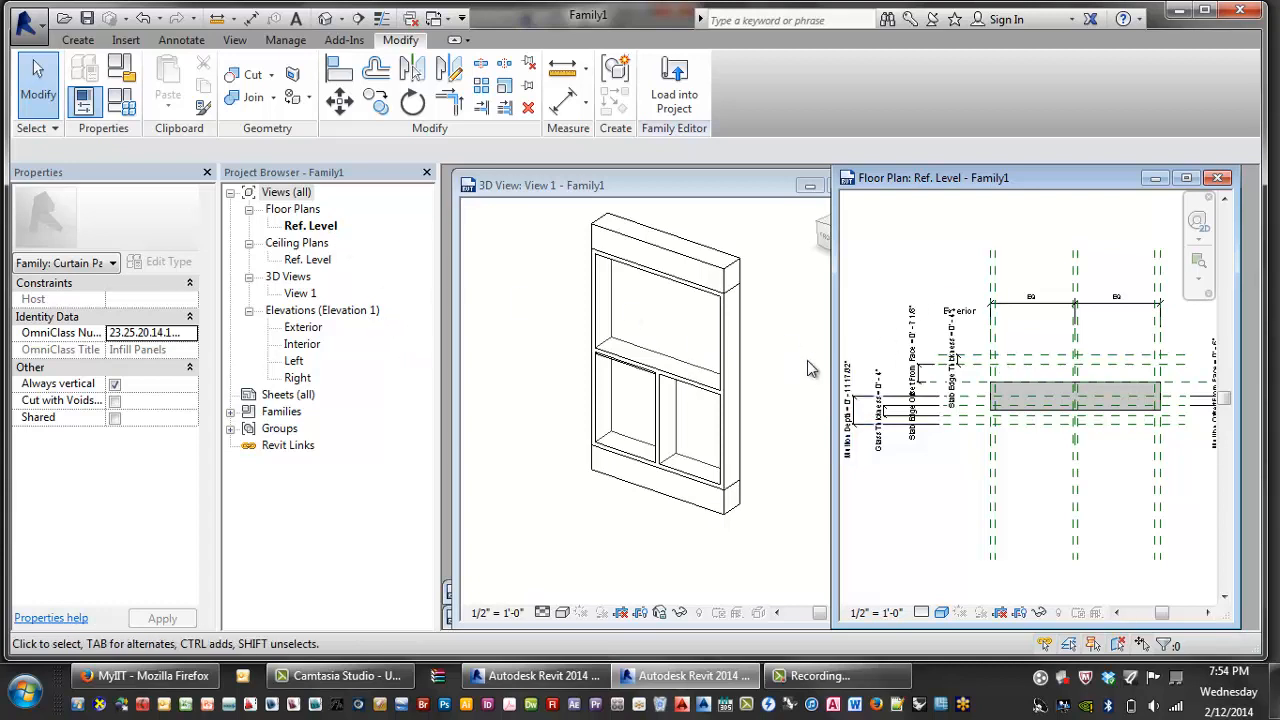
pyautogui.scroll(2, 1028, 378)
pyautogui.click(1027, 386)
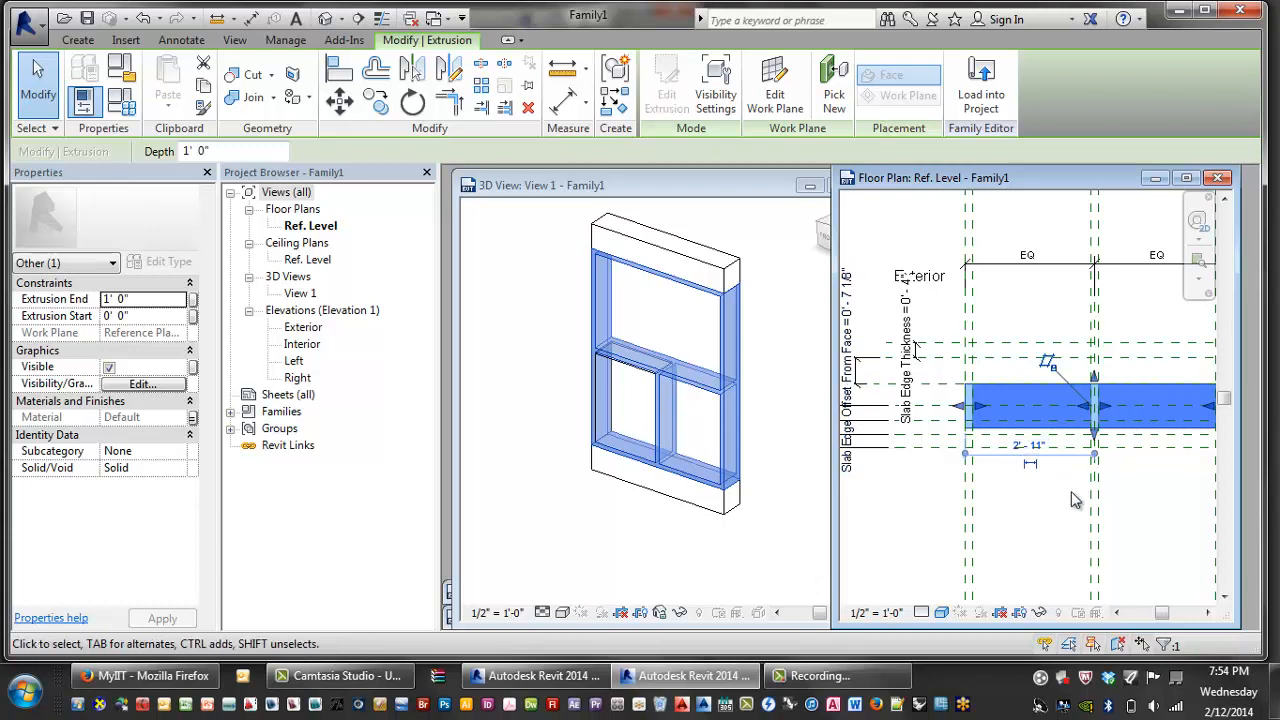
pyautogui.scroll(-1, 1023, 506)
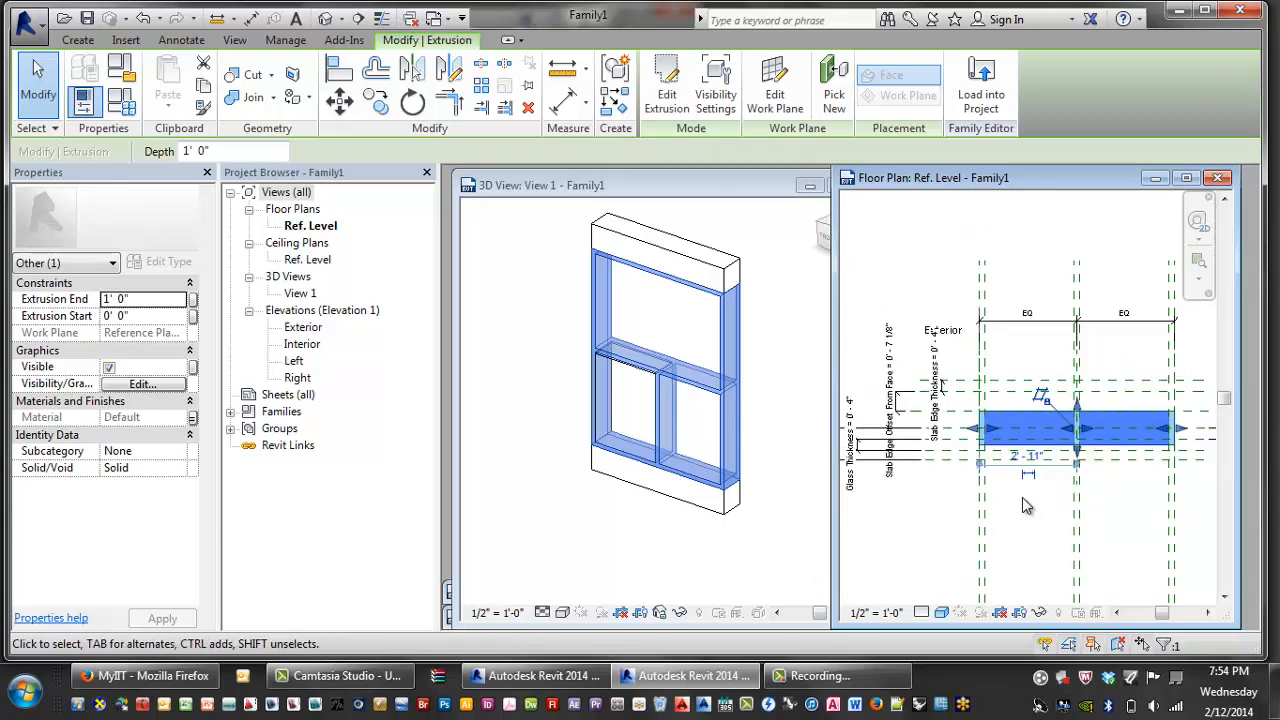
# - Align the extrusion edge to its reference plane with AL and lock it
pyautogui.press('a')
pyautogui.press('l')
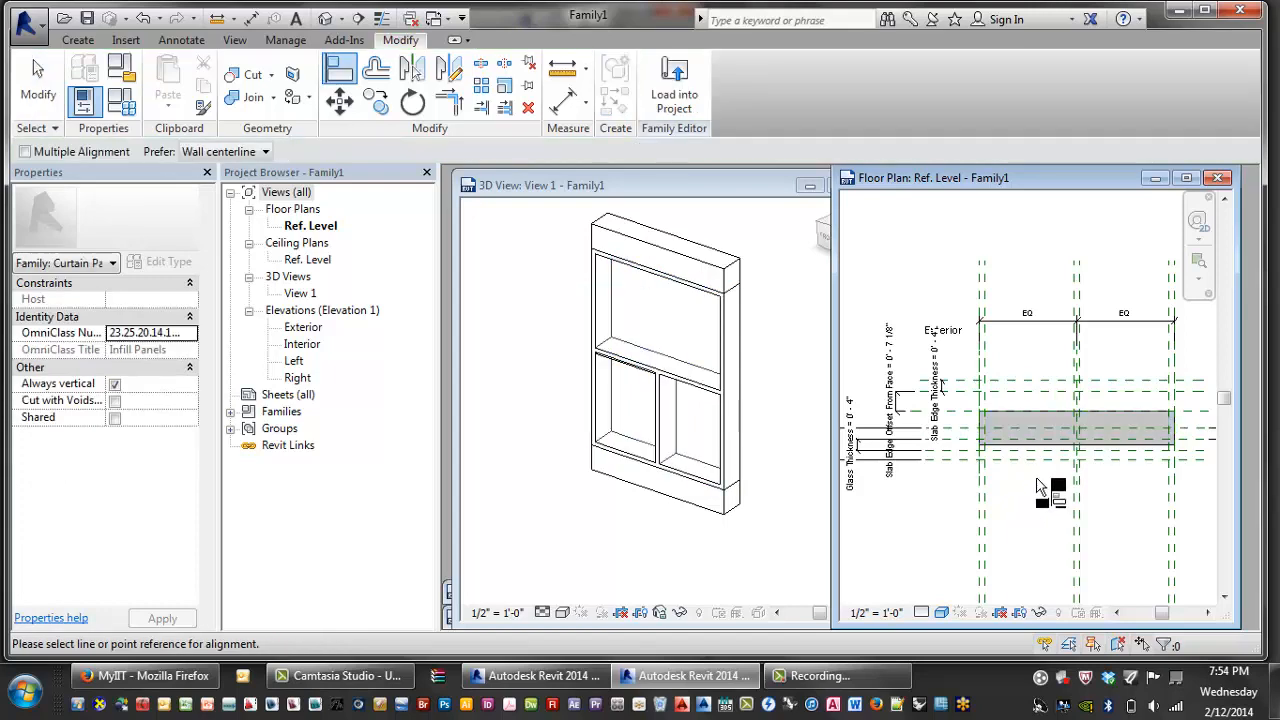
pyautogui.scroll(2, 1008, 485)
pyautogui.moveTo(1008, 485); pyautogui.dragTo(1048, 489, button='middle')
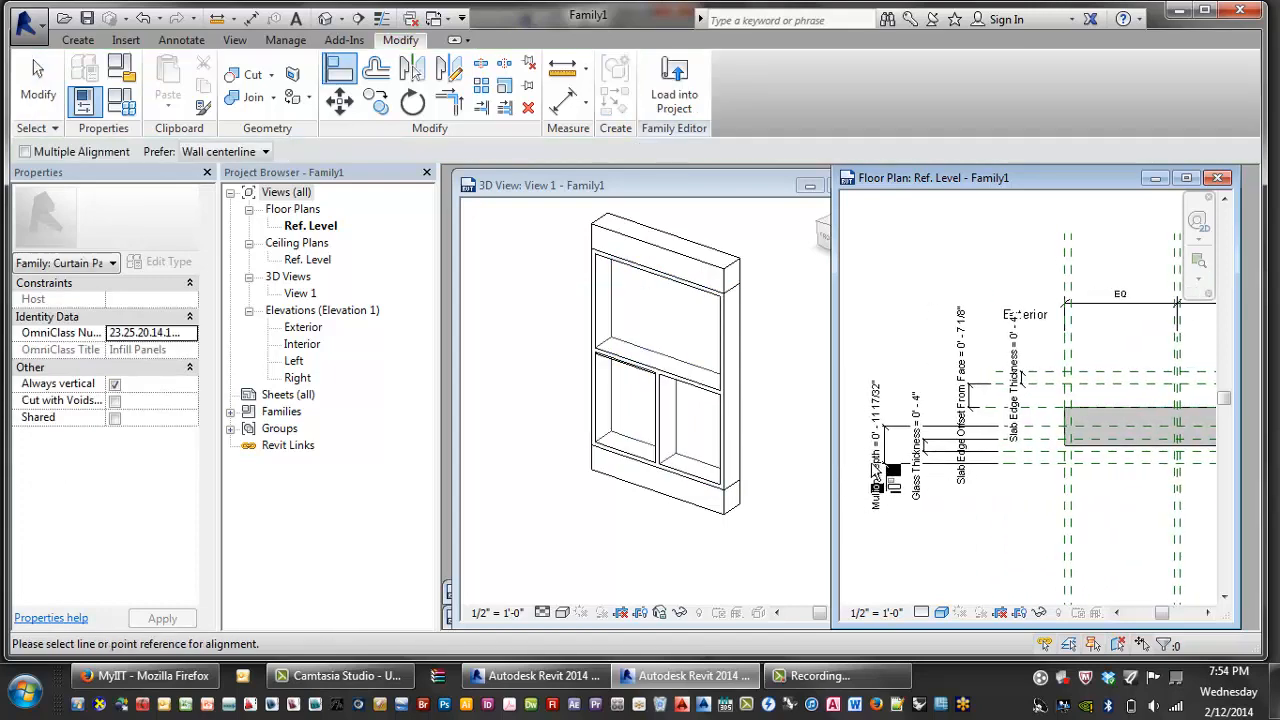
pyautogui.click(1113, 464)
pyautogui.click(1126, 453)
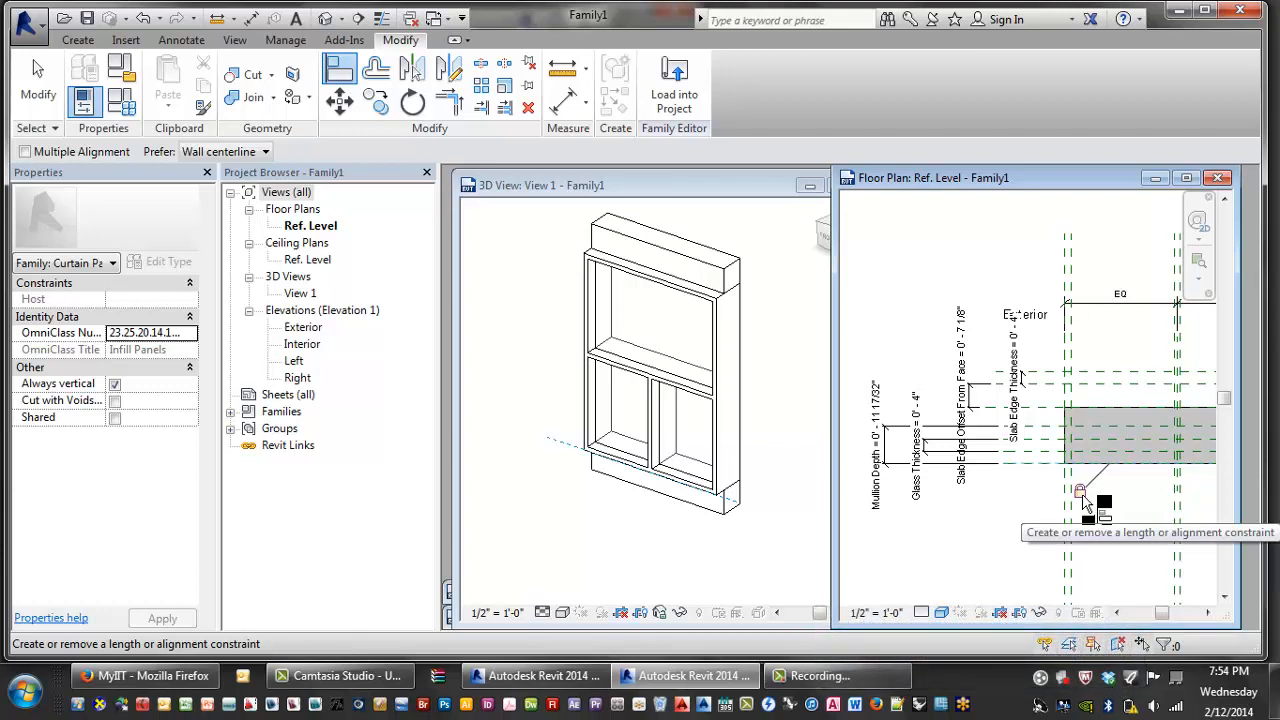
pyautogui.scroll(-3, 1091, 490)
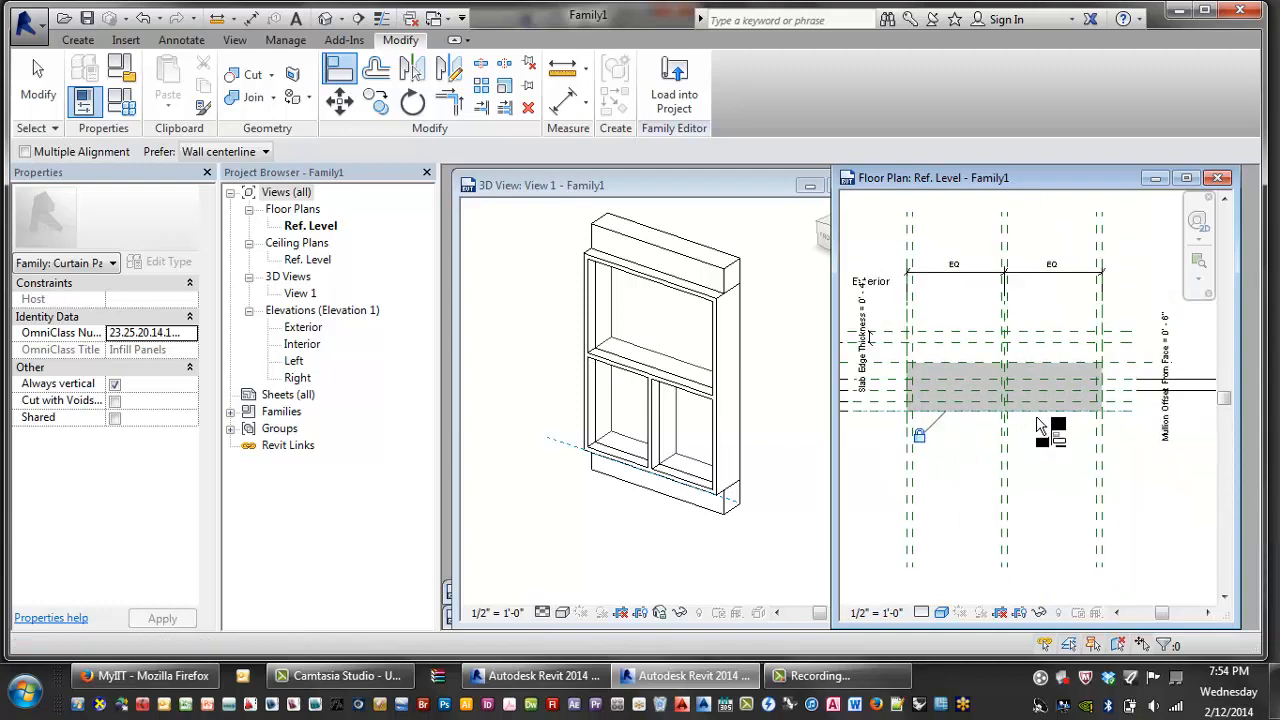
pyautogui.scroll(3, 1064, 448)
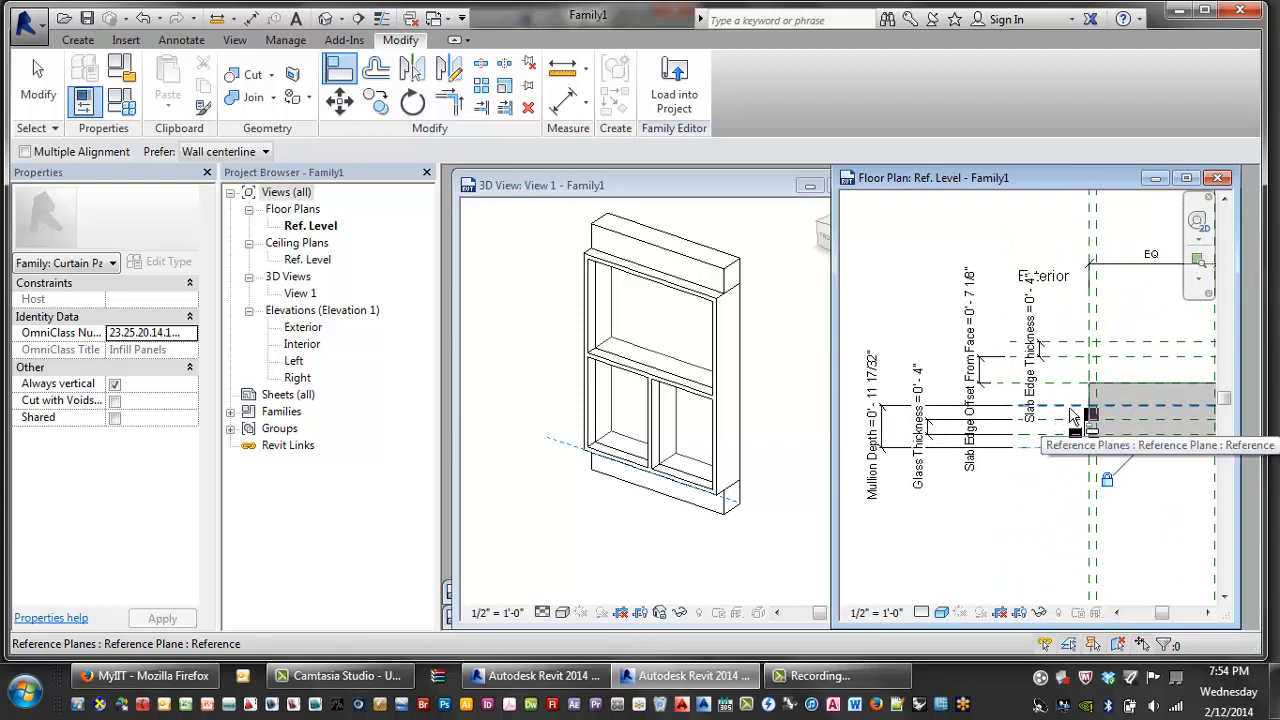
pyautogui.moveTo(1074, 418); pyautogui.dragTo(1008, 428, button='middle')
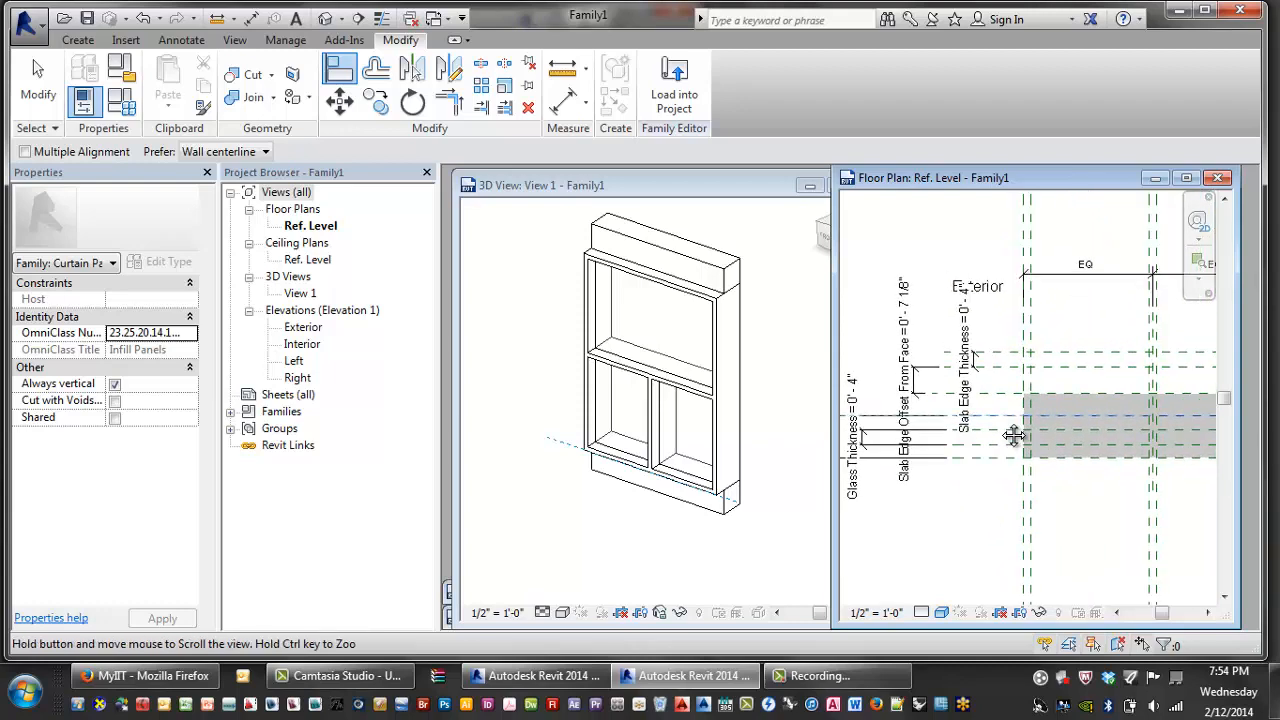
pyautogui.click(1114, 390)
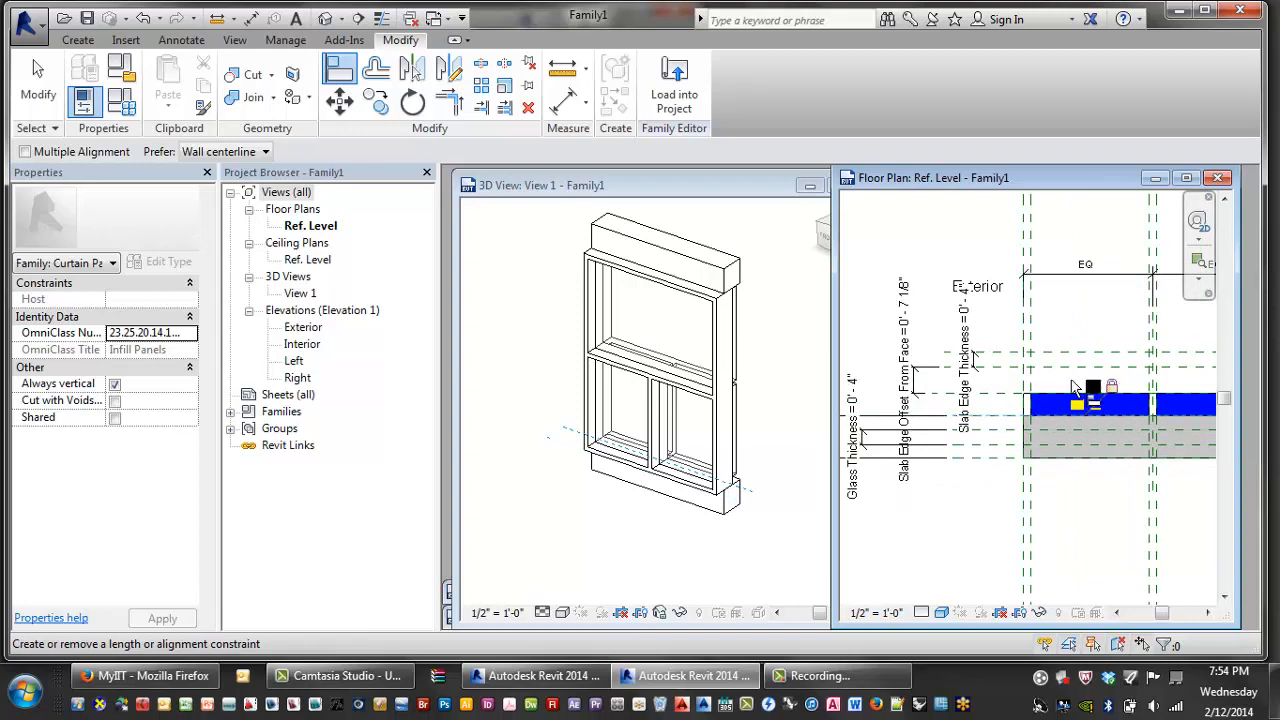
pyautogui.press('Escape')
pyautogui.press('Escape')
# - Orbit the 3D view and pan the plan to inspect the blue glass extrusion
pyautogui.scroll(2, 726, 356)
pyautogui.keyDown('shift'); pyautogui.moveTo(769, 351); pyautogui.dragTo(785, 323, button='middle'); pyautogui.keyUp('shift')
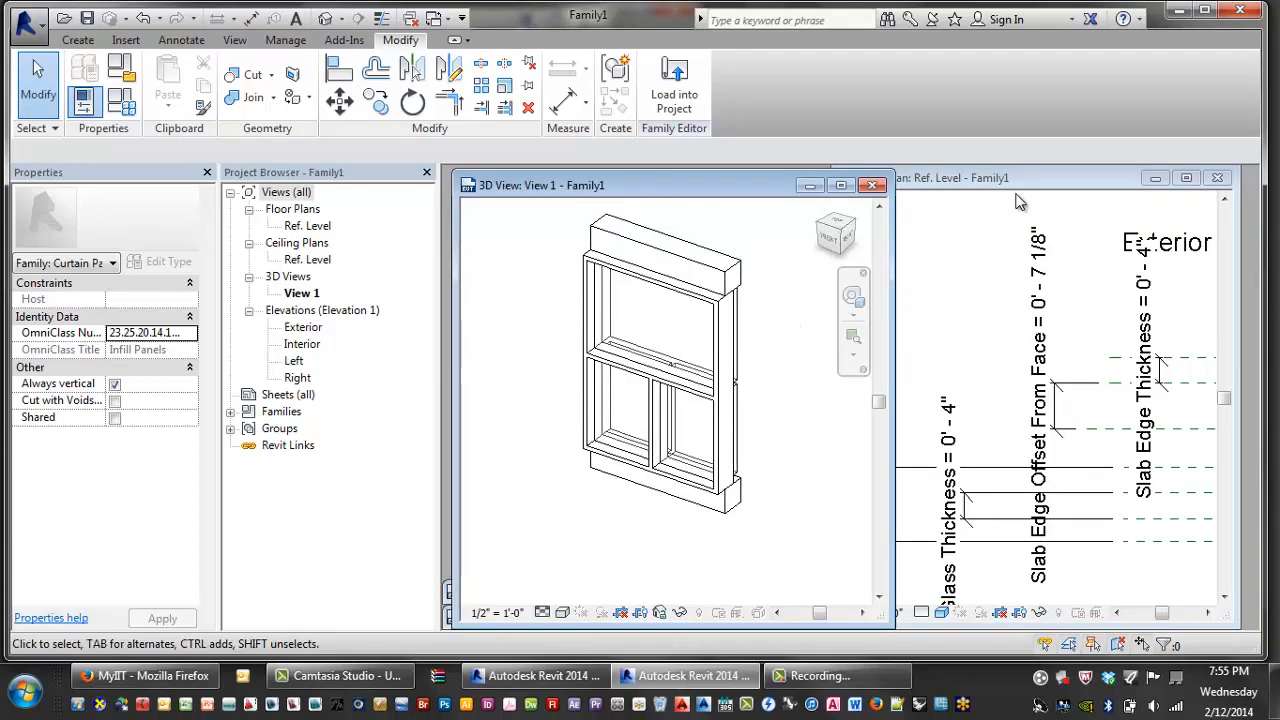
pyautogui.click(1021, 194)
pyautogui.moveTo(991, 273); pyautogui.dragTo(955, 261, button='middle')
pyautogui.scroll(-1, 1045, 378)
pyautogui.moveTo(1052, 386); pyautogui.dragTo(933, 301, button='middle')
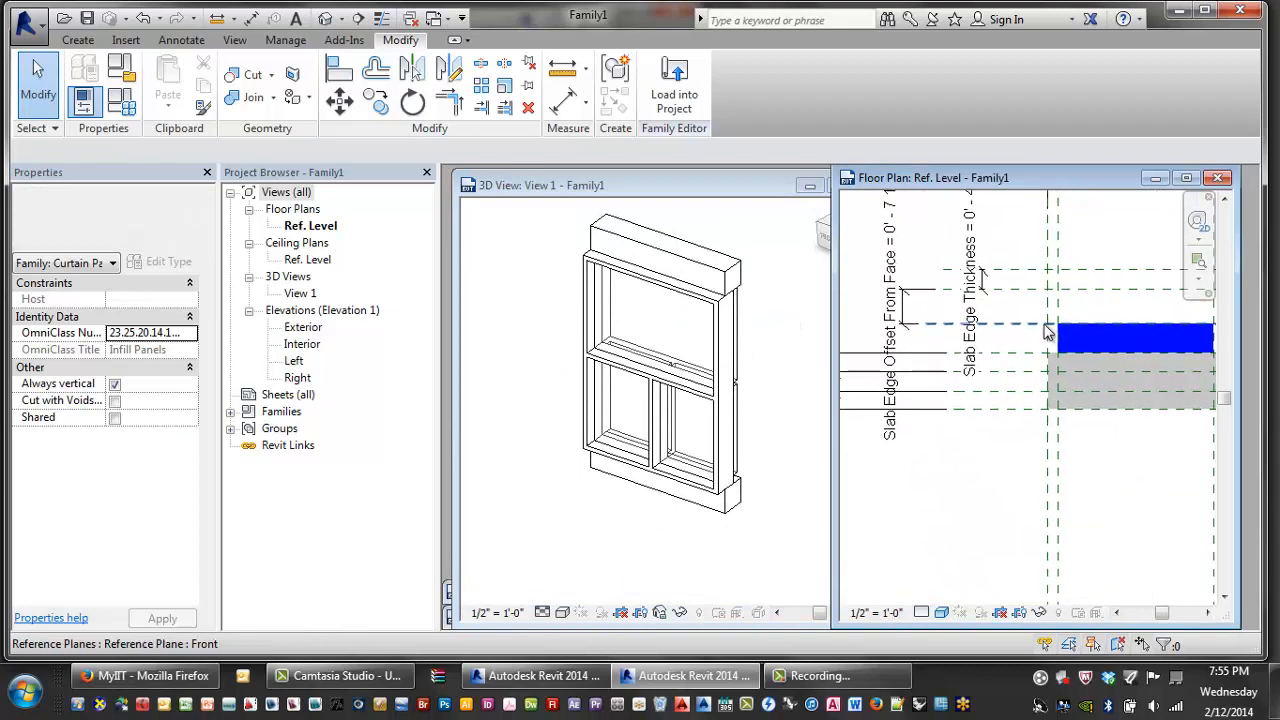
pyautogui.moveTo(1124, 362); pyautogui.dragTo(916, 391, button='middle')
pyautogui.scroll(-1, 1032, 361)
pyautogui.scroll(1, 975, 376)
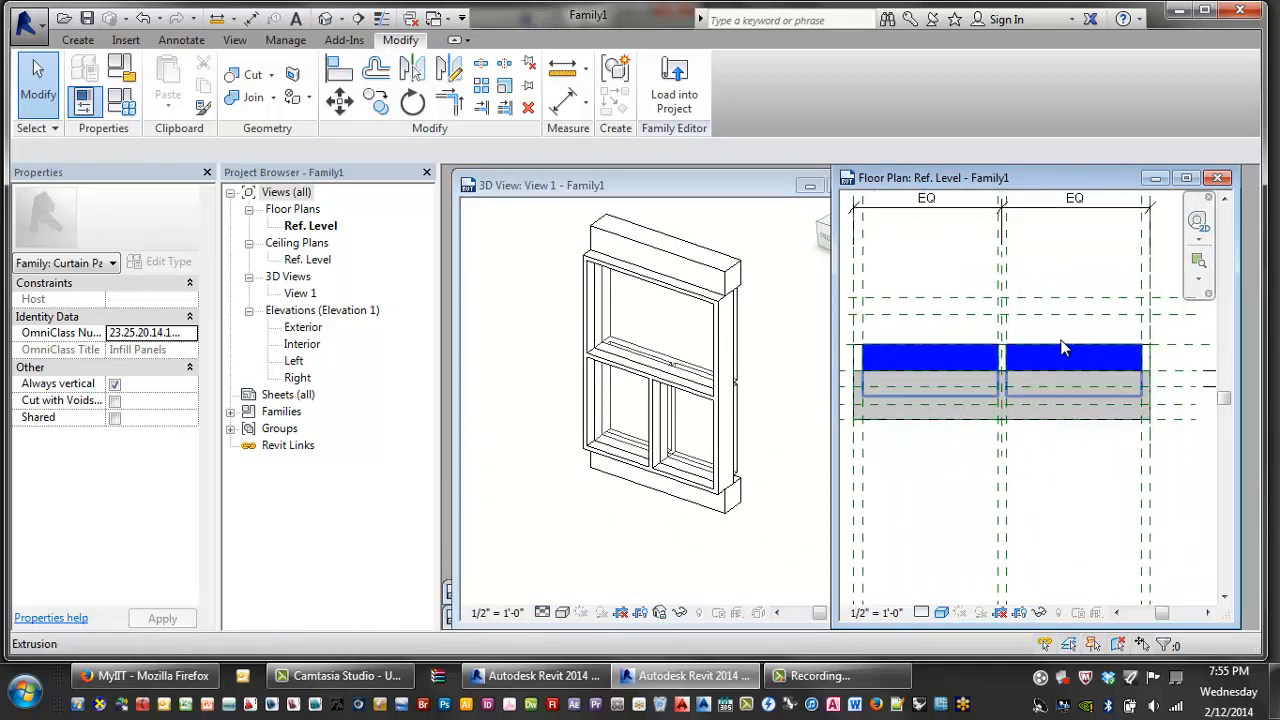
pyautogui.click(980, 355)
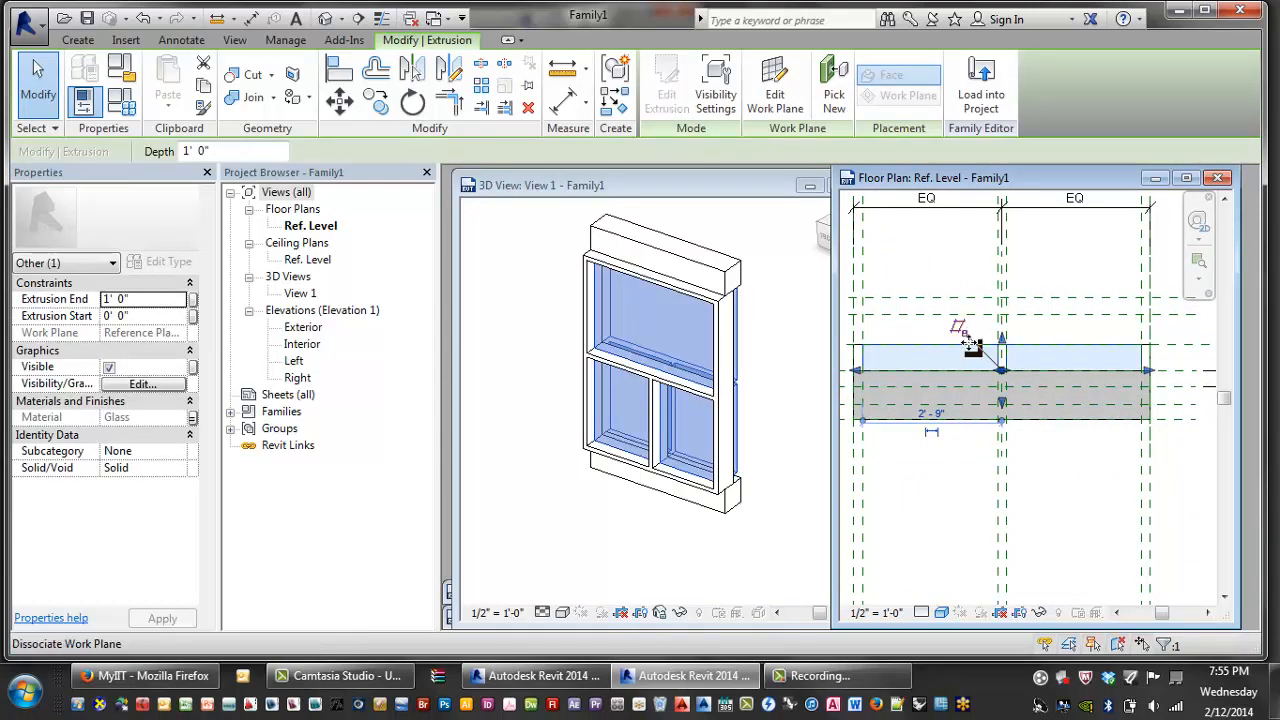
pyautogui.click(1049, 505)
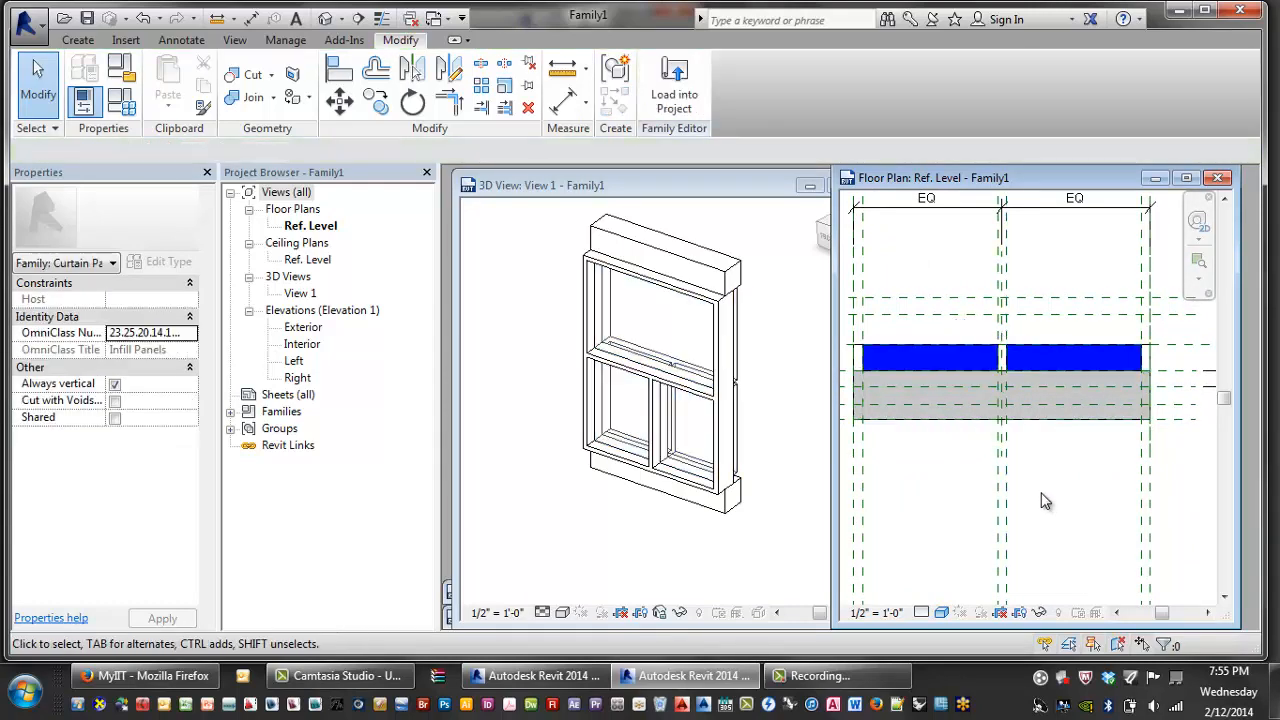
pyautogui.press('a')
pyautogui.press('l')
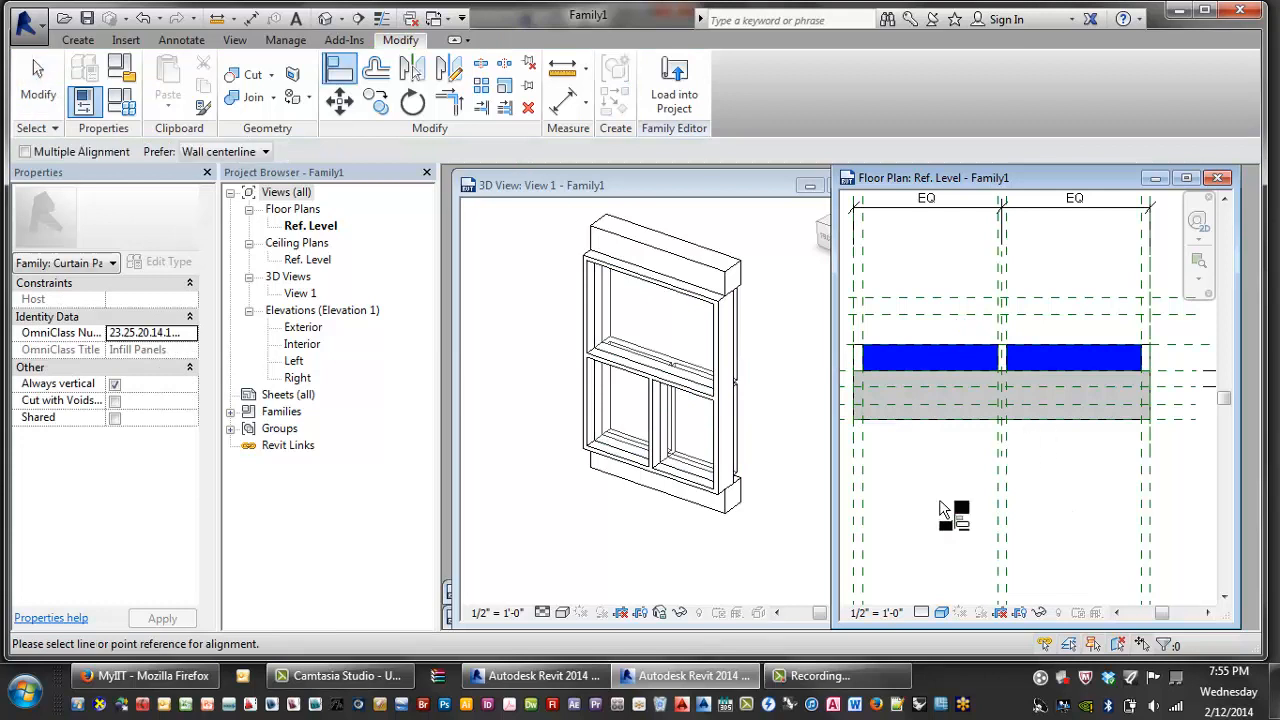
# - Set the floor plan's visual style to Wireframe
pyautogui.click(921, 613)
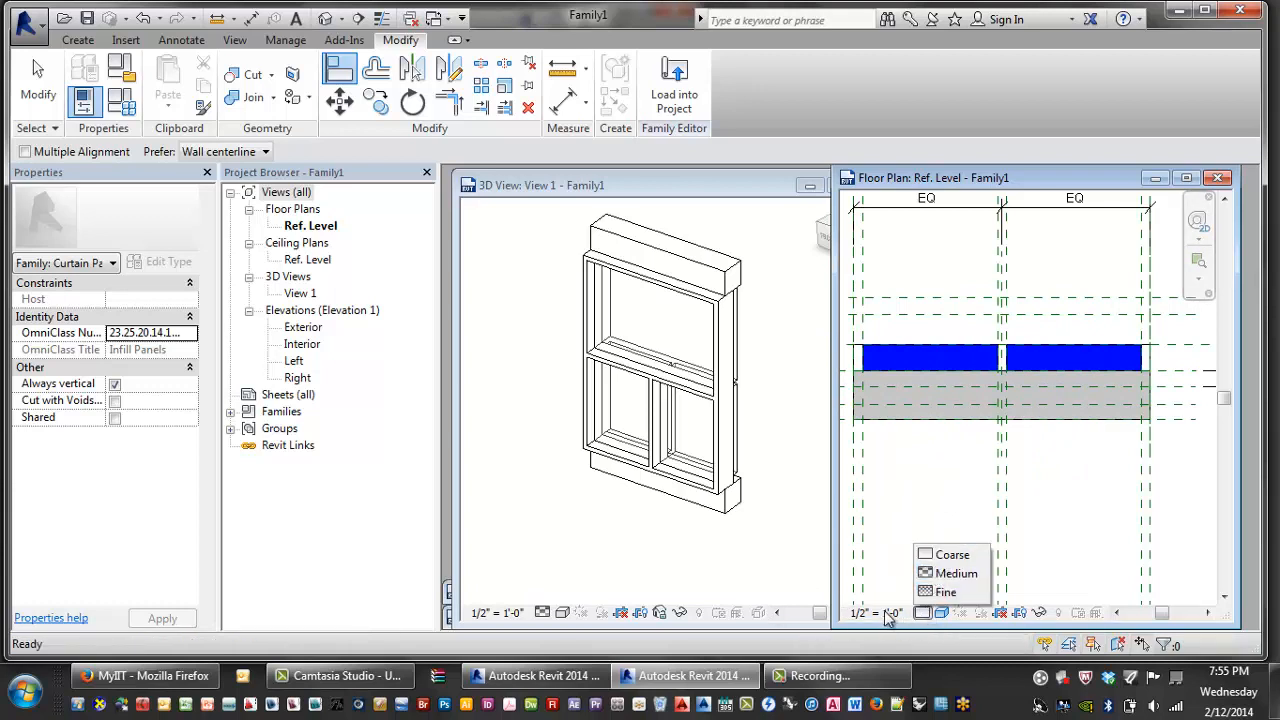
pyautogui.click(941, 613)
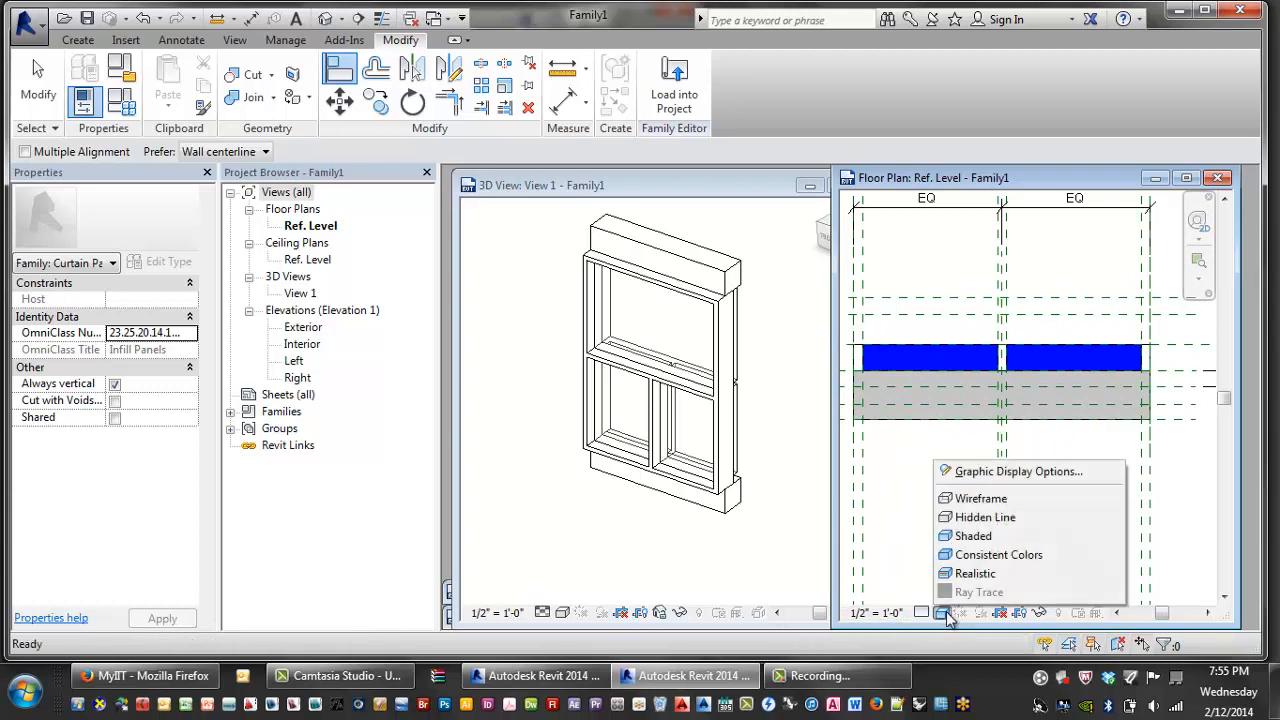
pyautogui.click(955, 498)
pyautogui.moveTo(951, 446); pyautogui.dragTo(957, 472, button='middle')
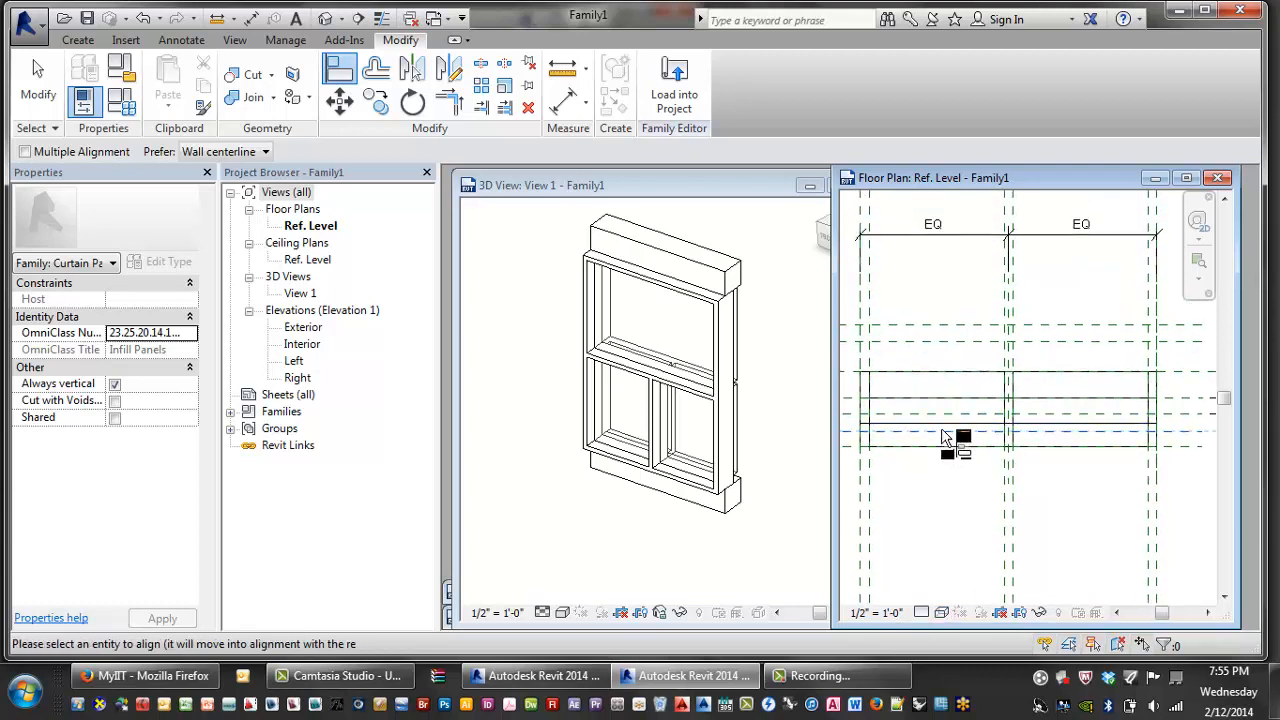
# - Try aligning an extrusion edge to a reference plane, rolling back the failed constraint
pyautogui.moveTo(945, 432); pyautogui.dragTo(977, 457)
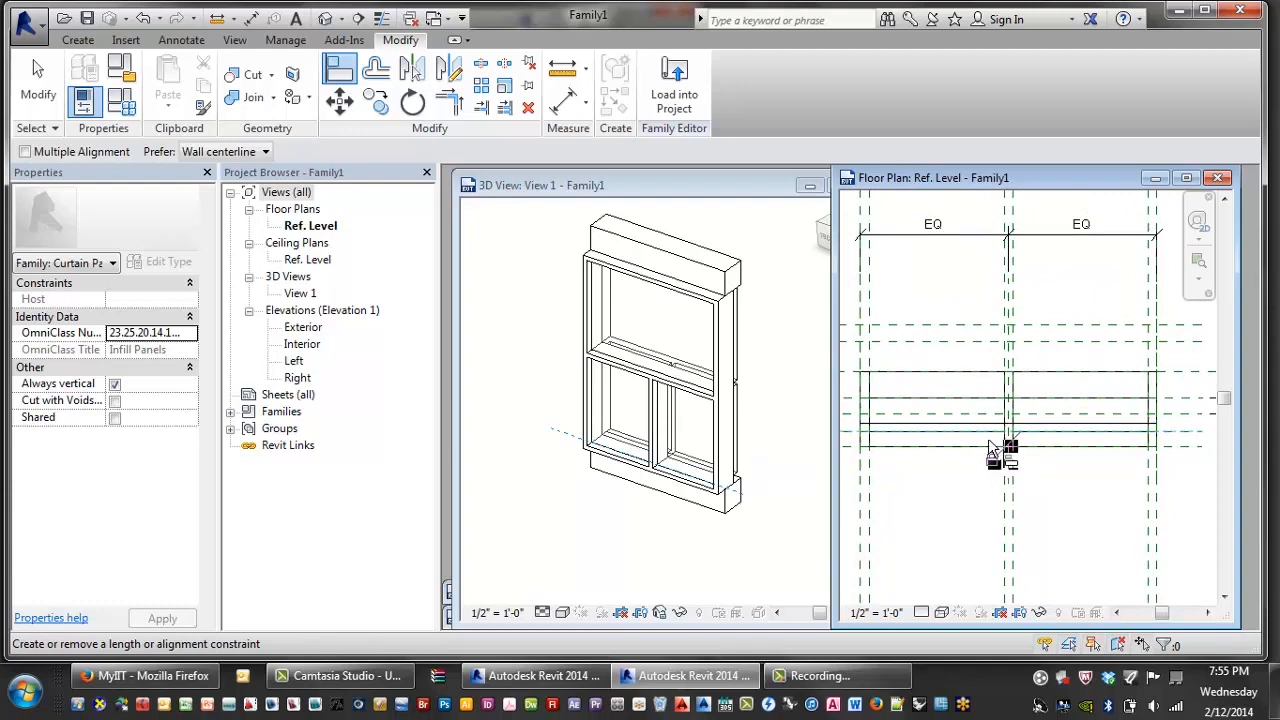
pyautogui.click(980, 415)
pyautogui.click(978, 399)
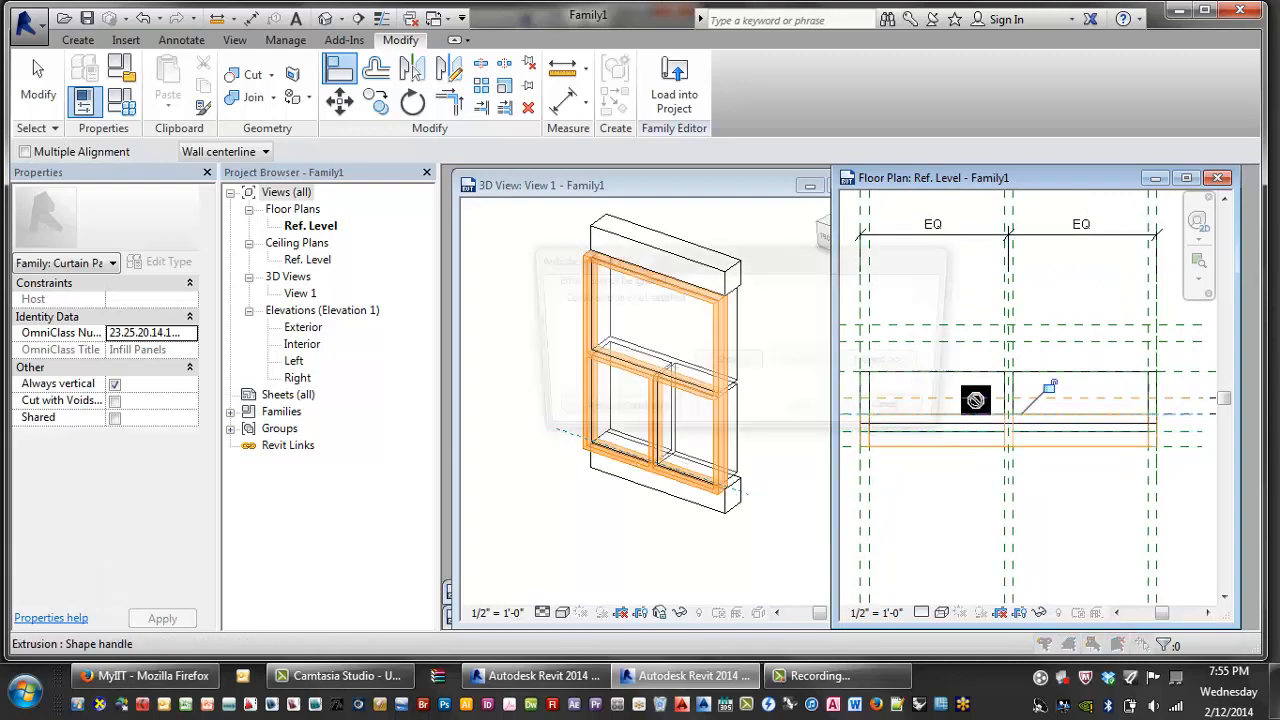
pyautogui.click(899, 413)
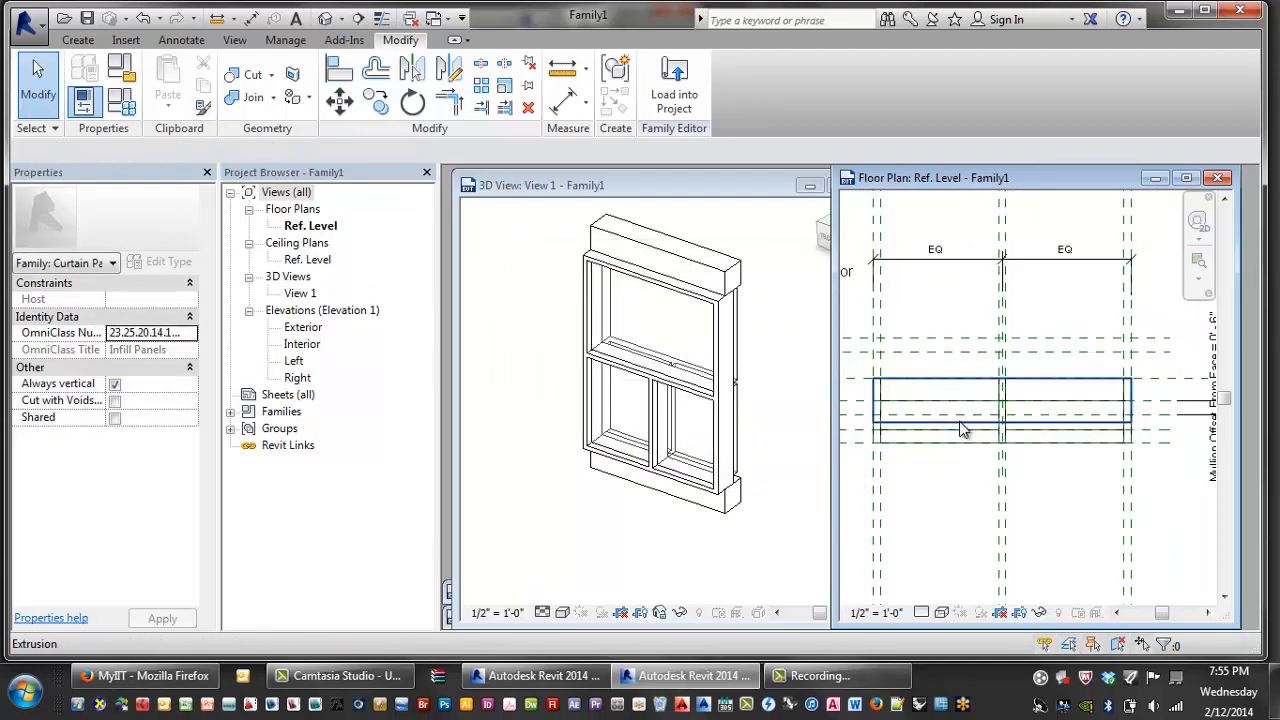
# - Pick out the slab edge and glass extrusions in the plan to identify each
pyautogui.click(958, 422)
pyautogui.click(969, 434)
pyautogui.click(968, 440)
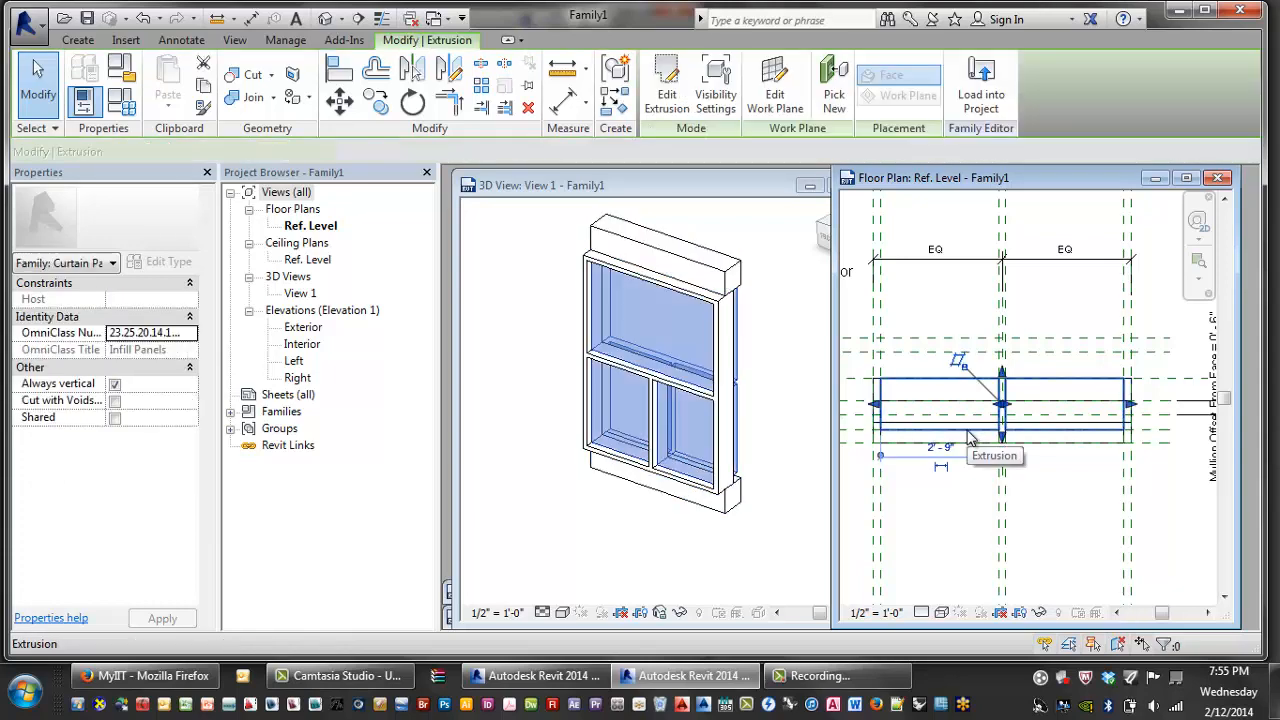
pyautogui.moveTo(943, 432); pyautogui.dragTo(952, 432, button='middle')
pyautogui.click(952, 430)
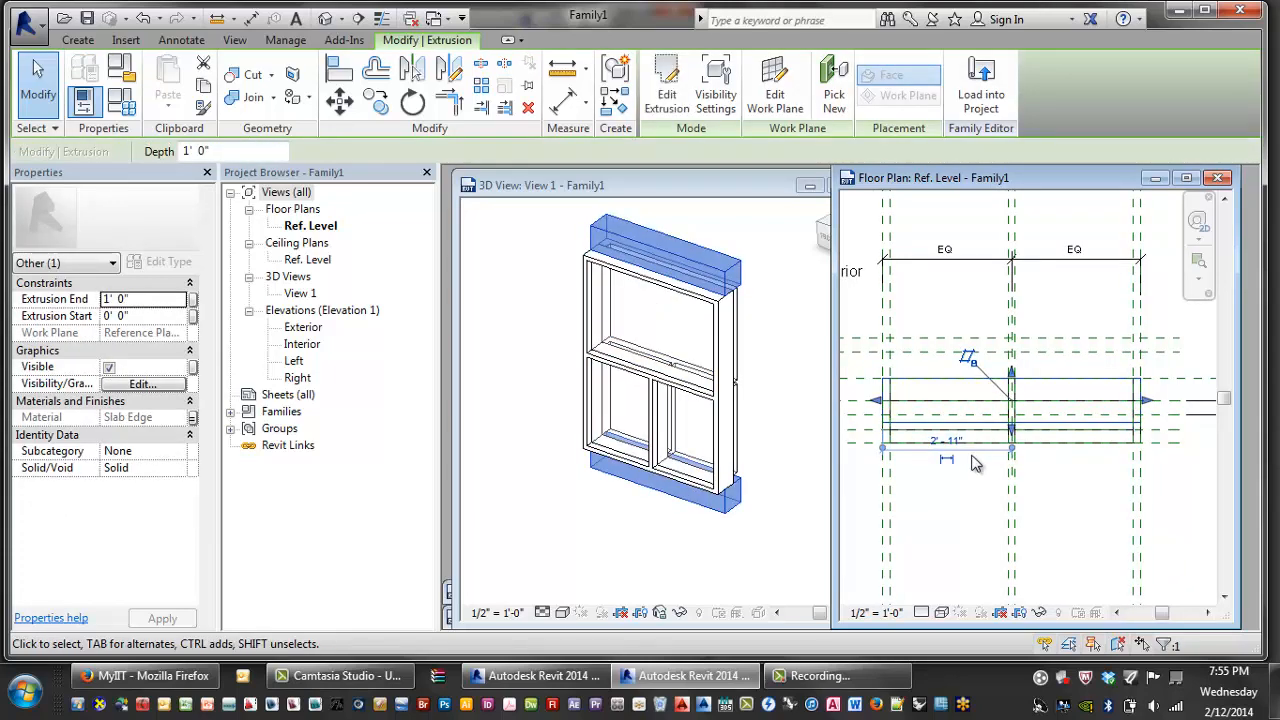
pyautogui.scroll(2, 971, 451)
pyautogui.click(976, 451)
pyautogui.click(988, 444)
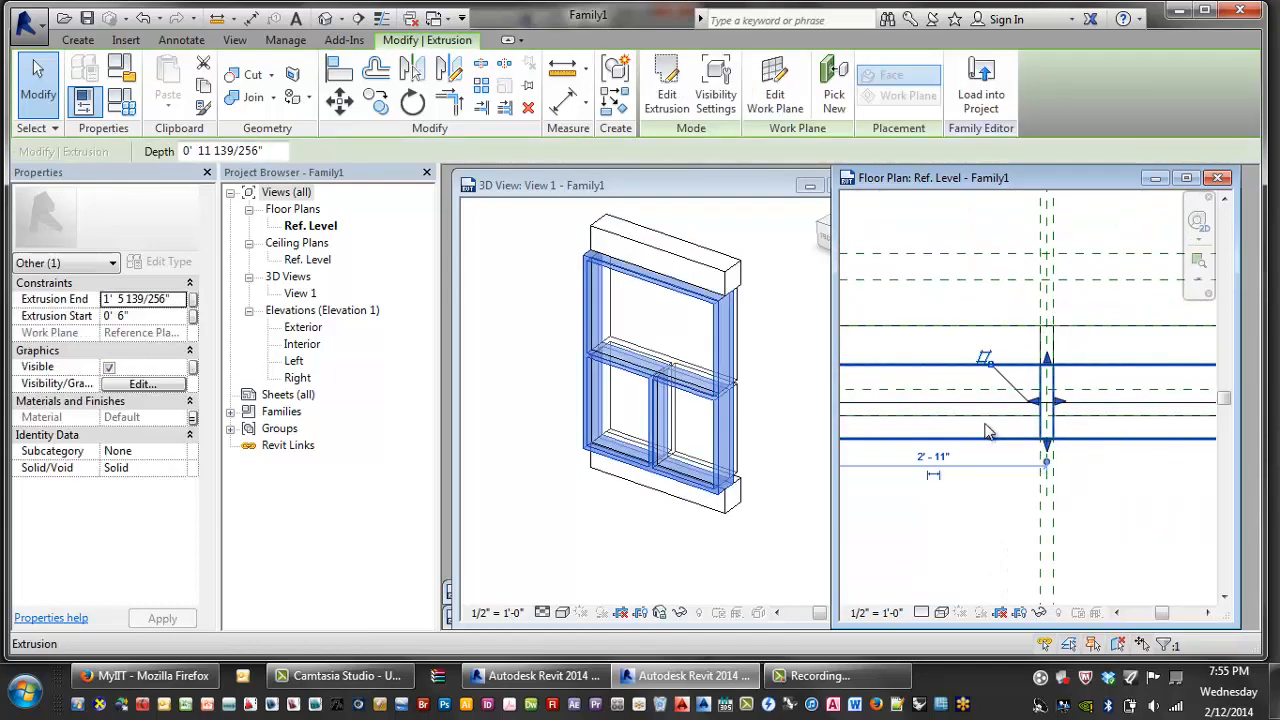
pyautogui.click(988, 428)
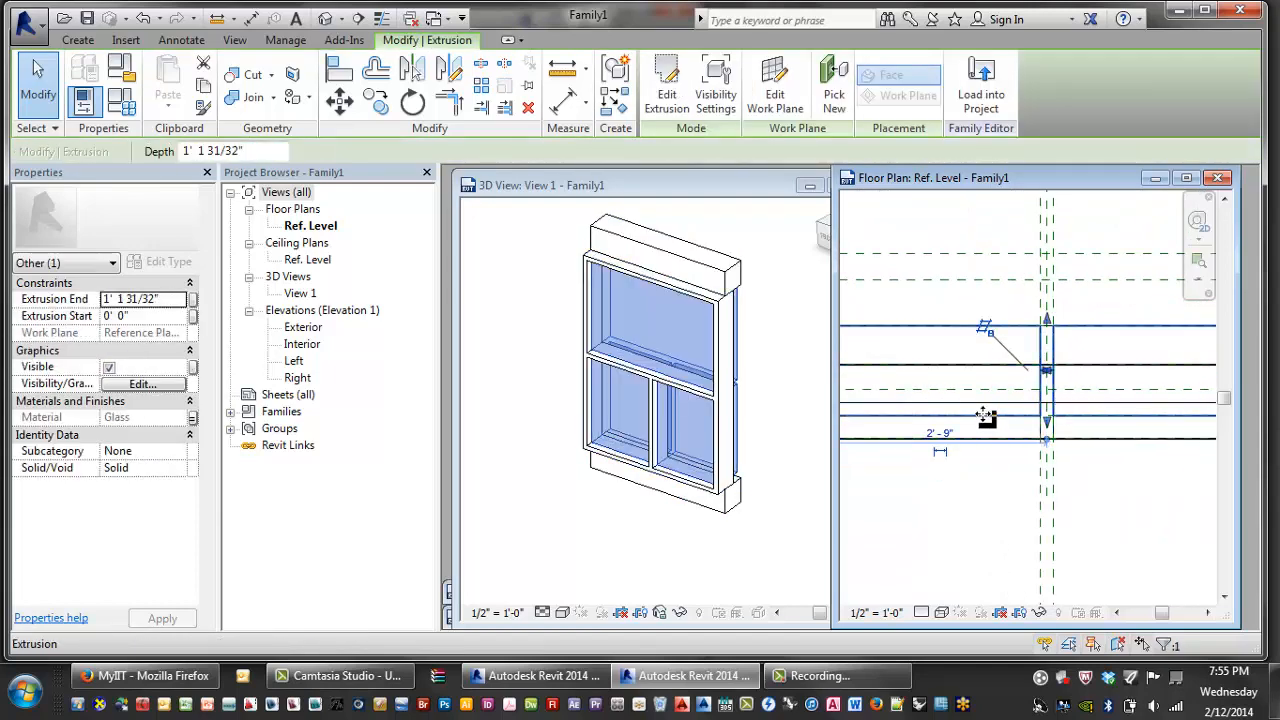
# - Align the glass extrusion's edge to the reference plane and lock it
pyautogui.press('a')
pyautogui.press('l')
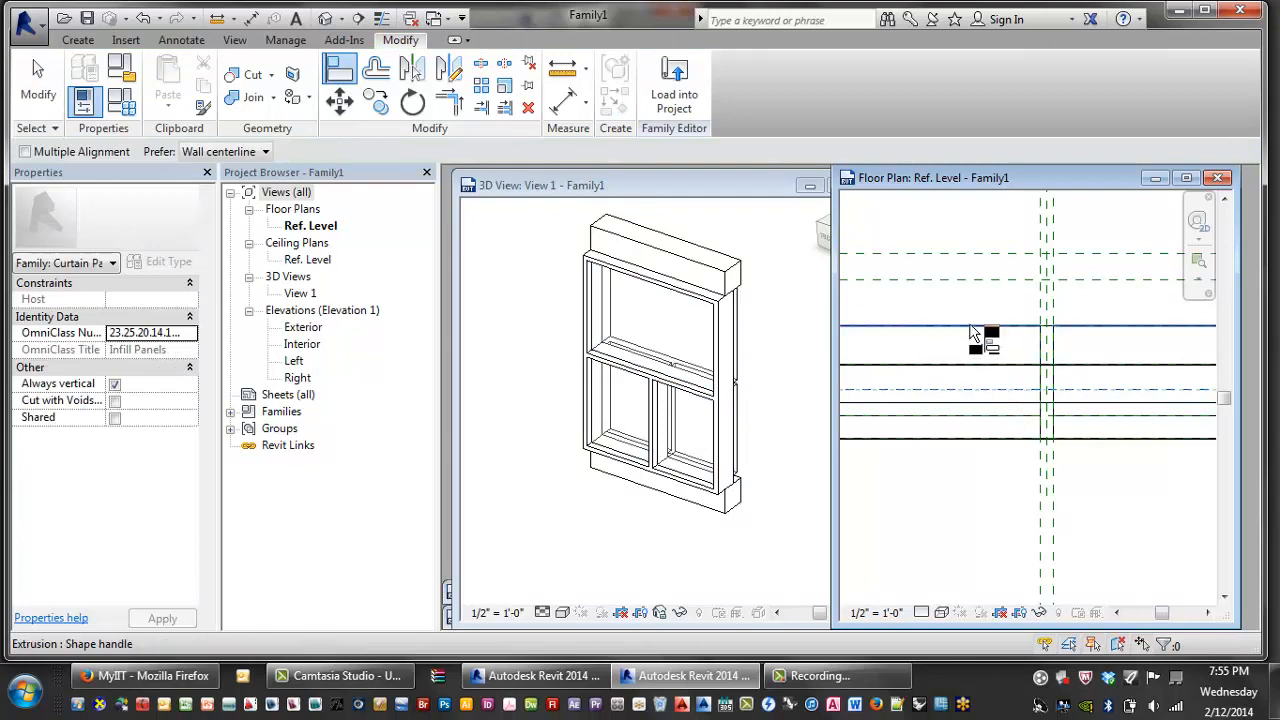
pyautogui.click(970, 326)
pyautogui.click(1051, 364)
pyautogui.scroll(-2, 1050, 364)
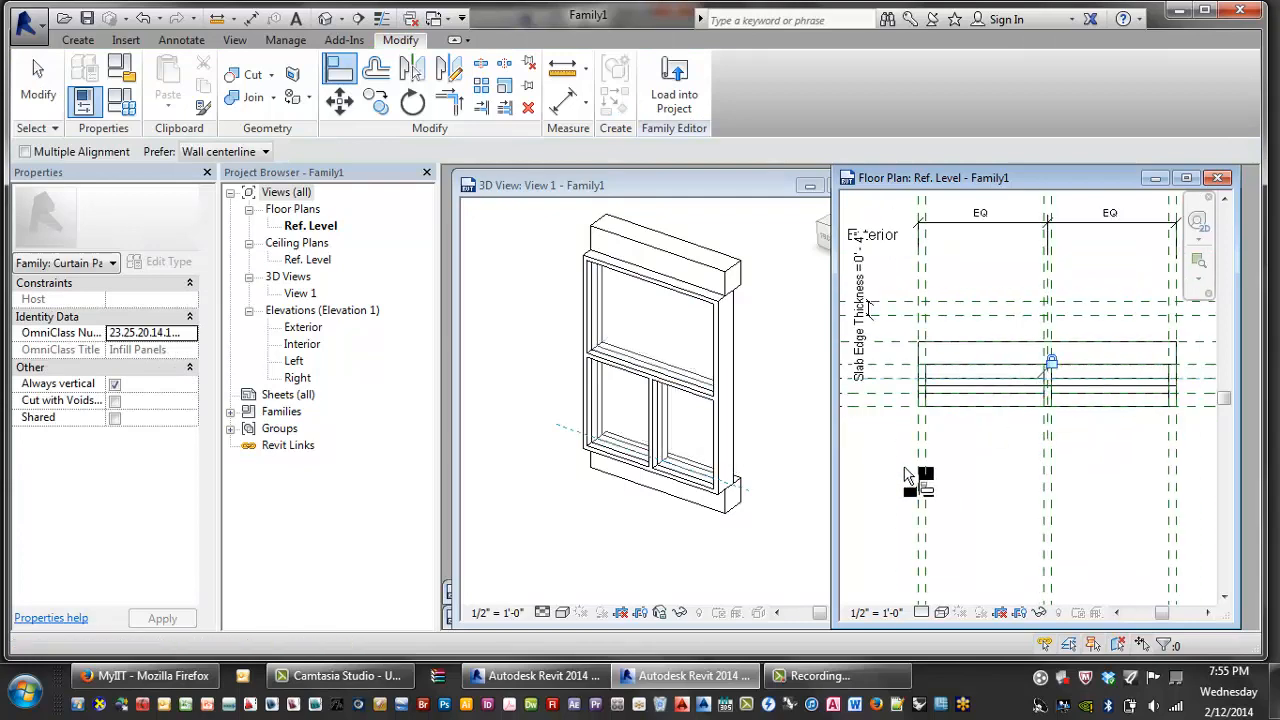
pyautogui.press('Escape')
# - Align the slab edge extrusion's edge onto another reference plane
pyautogui.click(766, 425)
pyautogui.click(1004, 433)
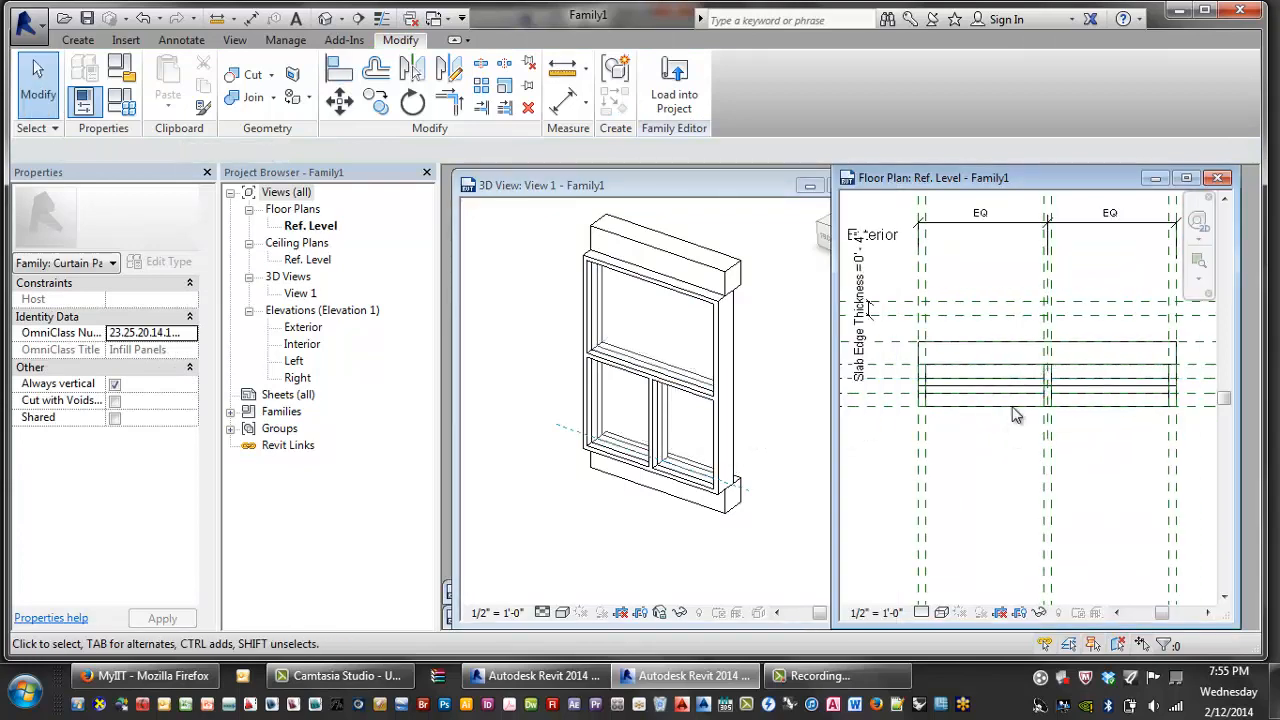
pyautogui.click(1010, 344)
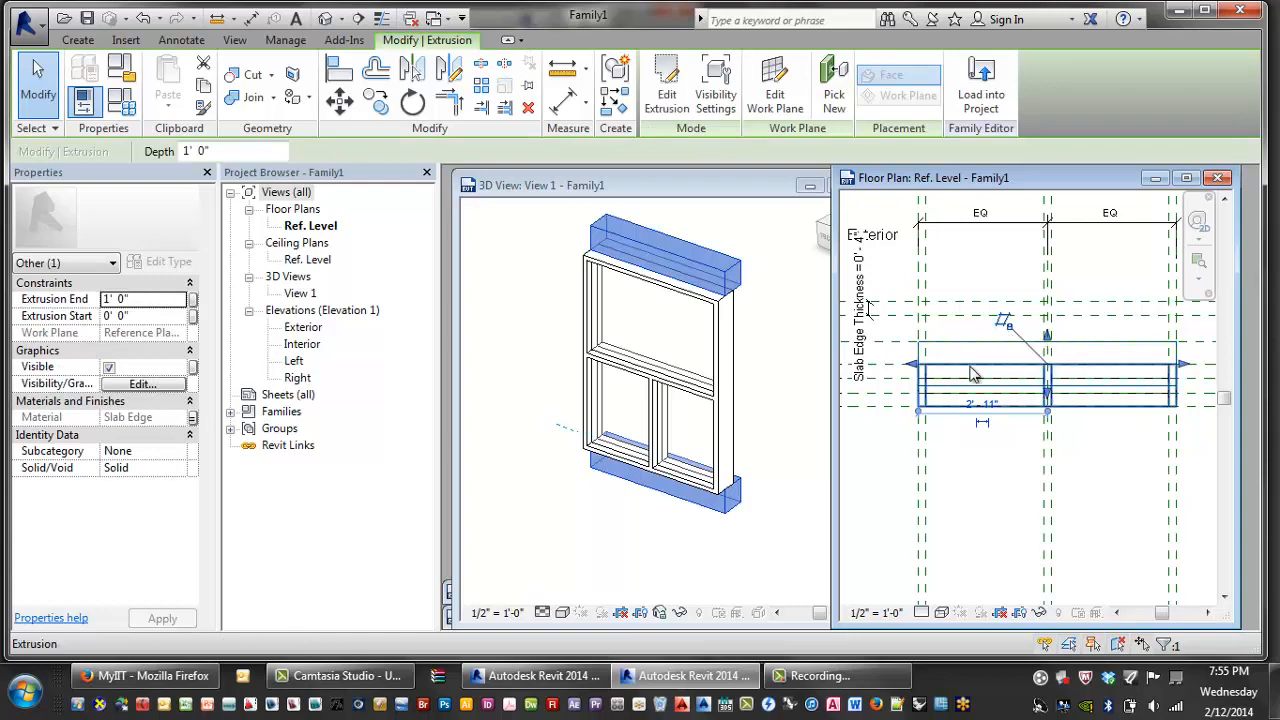
pyautogui.moveTo(973, 374); pyautogui.dragTo(983, 385, button='middle')
pyautogui.press('a')
pyautogui.press('l')
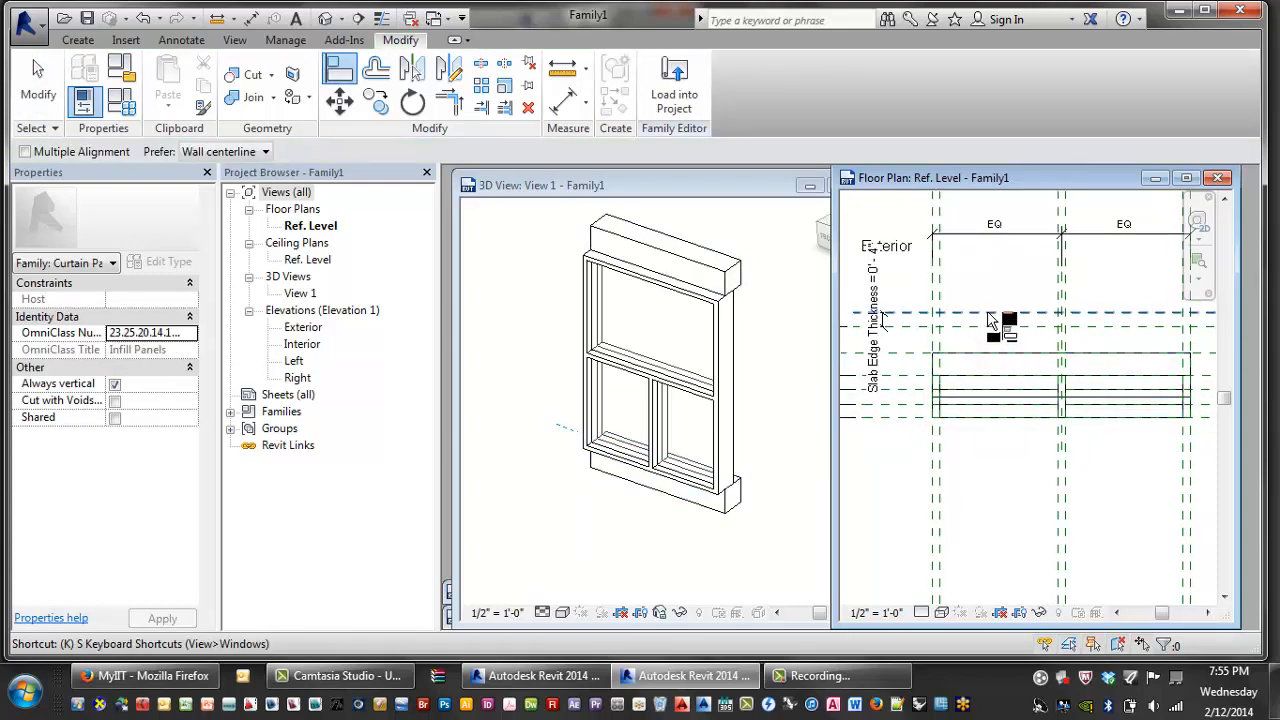
pyautogui.click(990, 316)
pyautogui.click(997, 363)
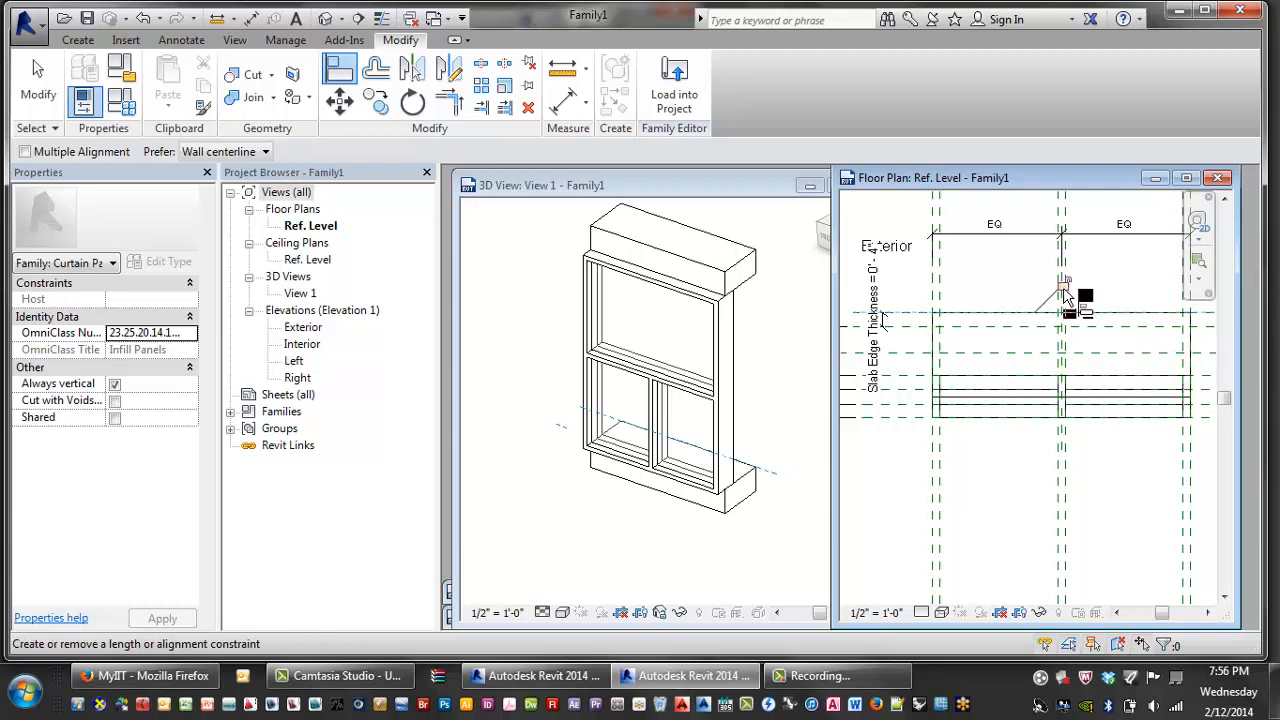
pyautogui.click(1044, 381)
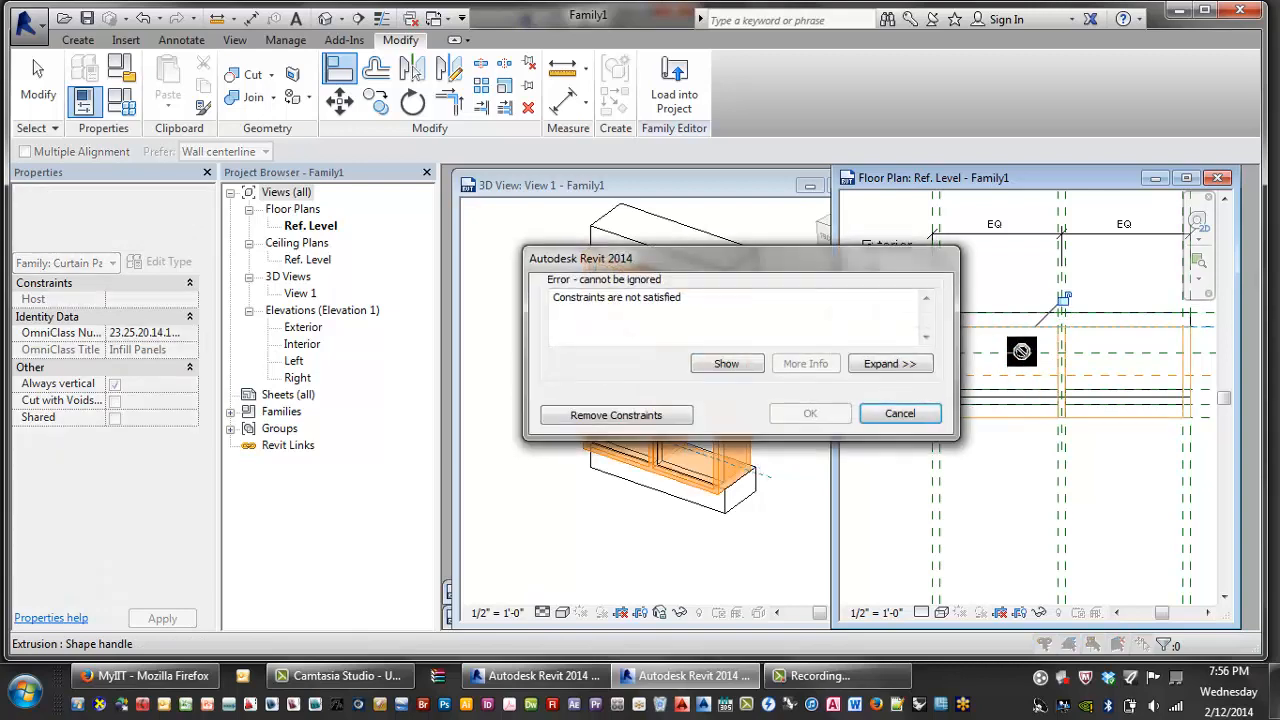
pyautogui.click(897, 415)
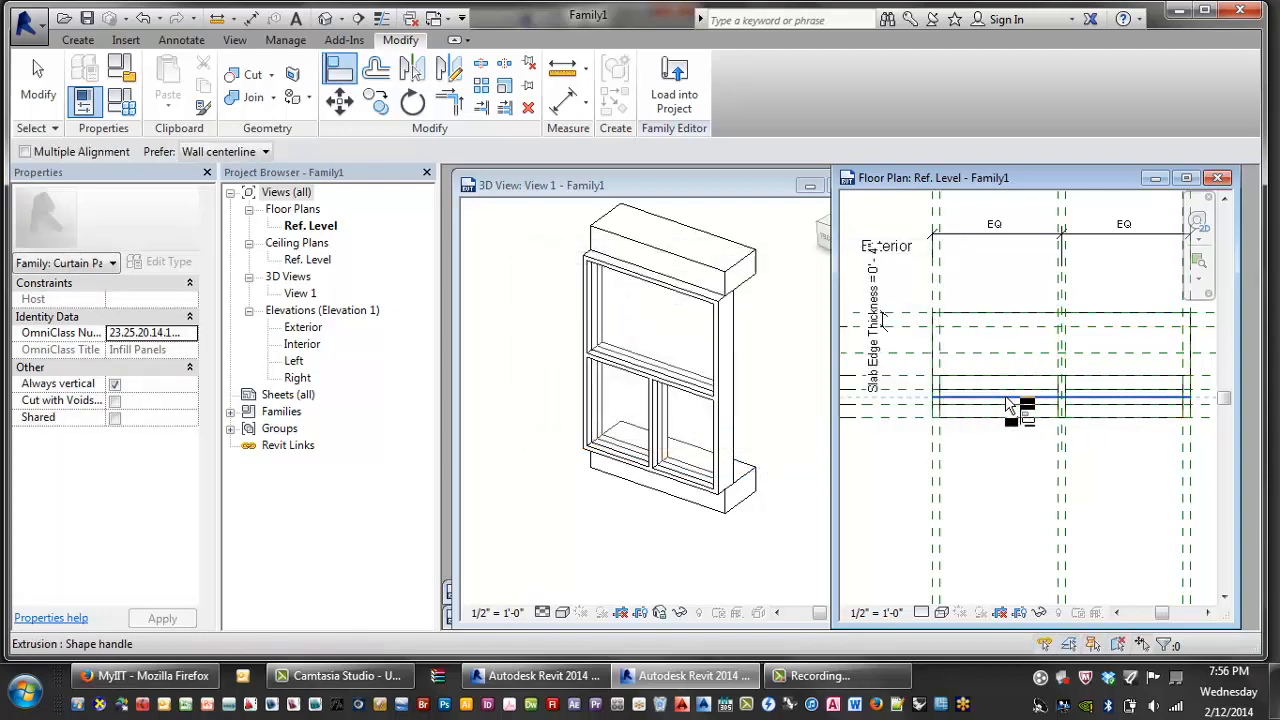
pyautogui.press('Escape')
pyautogui.press('Escape')
pyautogui.press('a')
pyautogui.press('l')
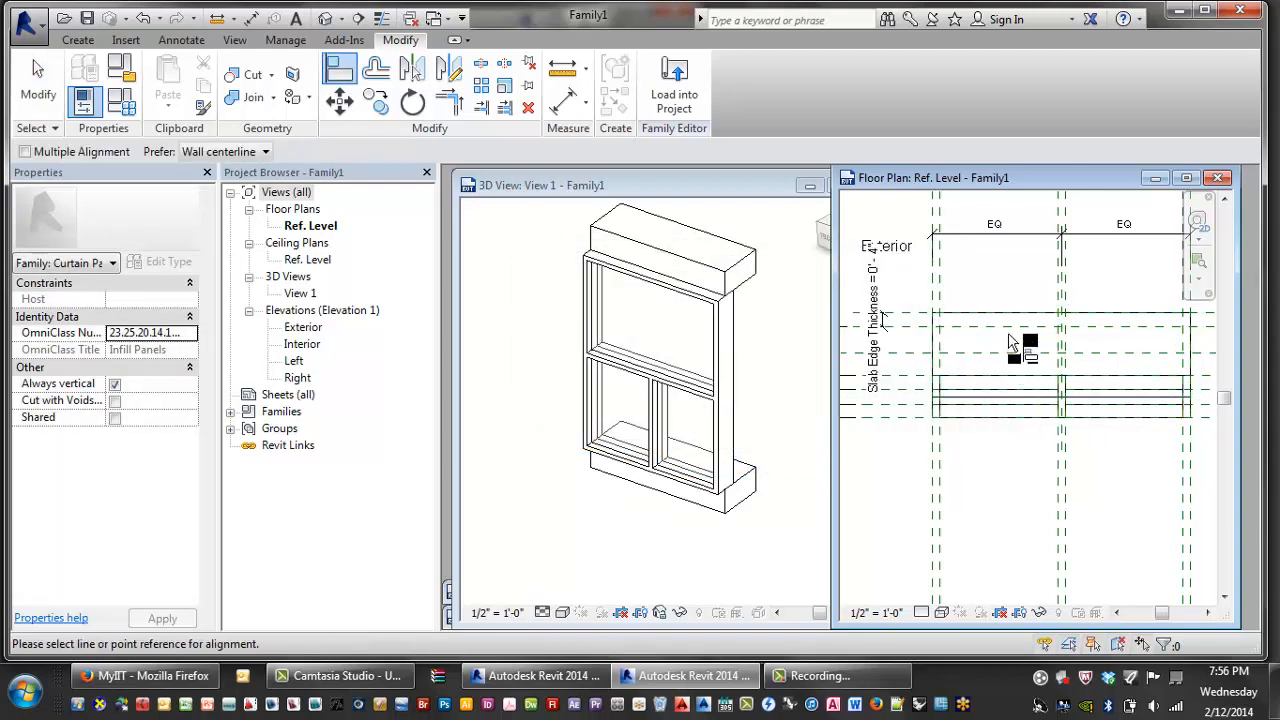
pyautogui.click(1017, 352)
pyautogui.click(1010, 400)
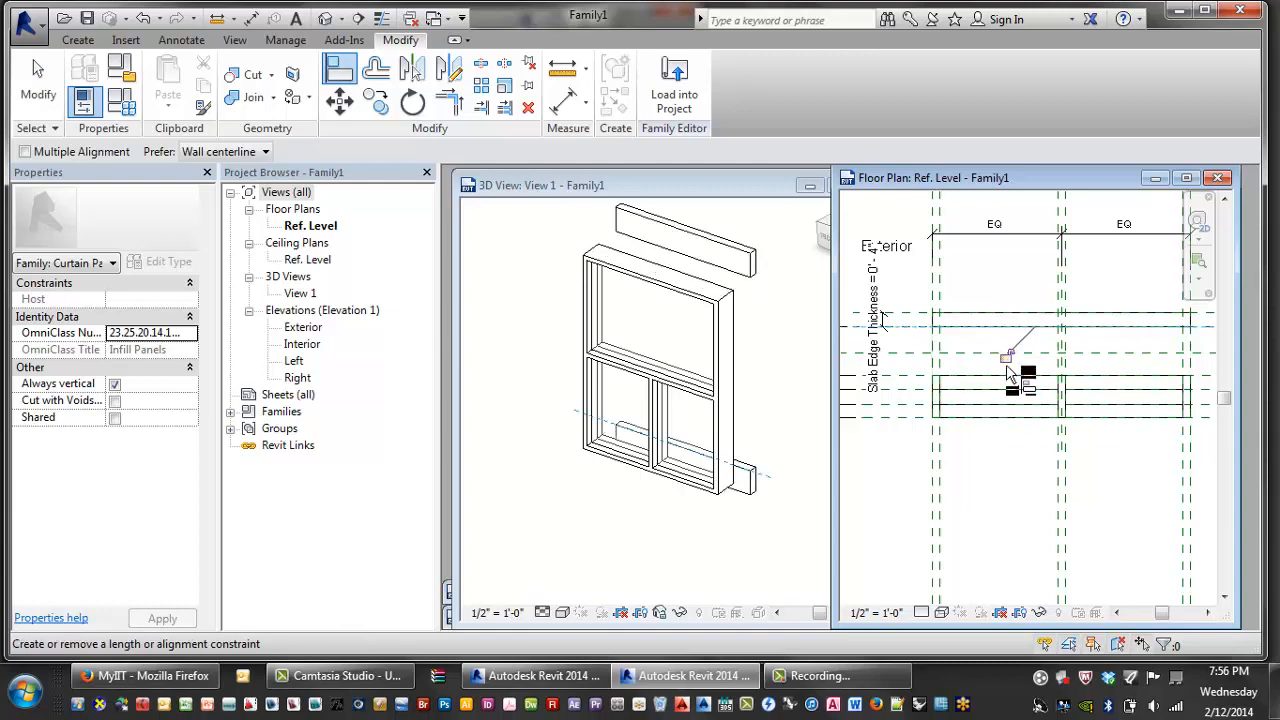
pyautogui.press('Escape')
pyautogui.press('Escape')
pyautogui.keyDown('shift'); pyautogui.moveTo(748, 391); pyautogui.dragTo(533, 342, button='middle'); pyautogui.keyUp('shift')
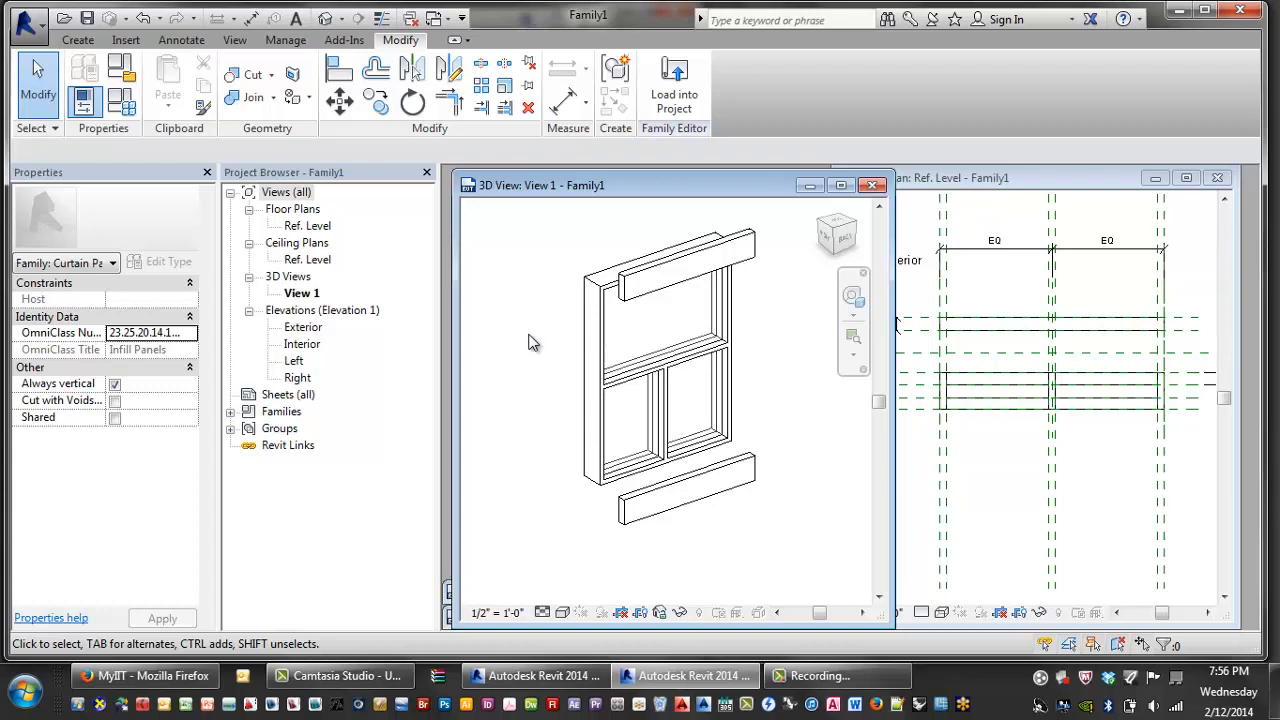
pyautogui.moveTo(704, 404); pyautogui.dragTo(674, 409, button='middle')
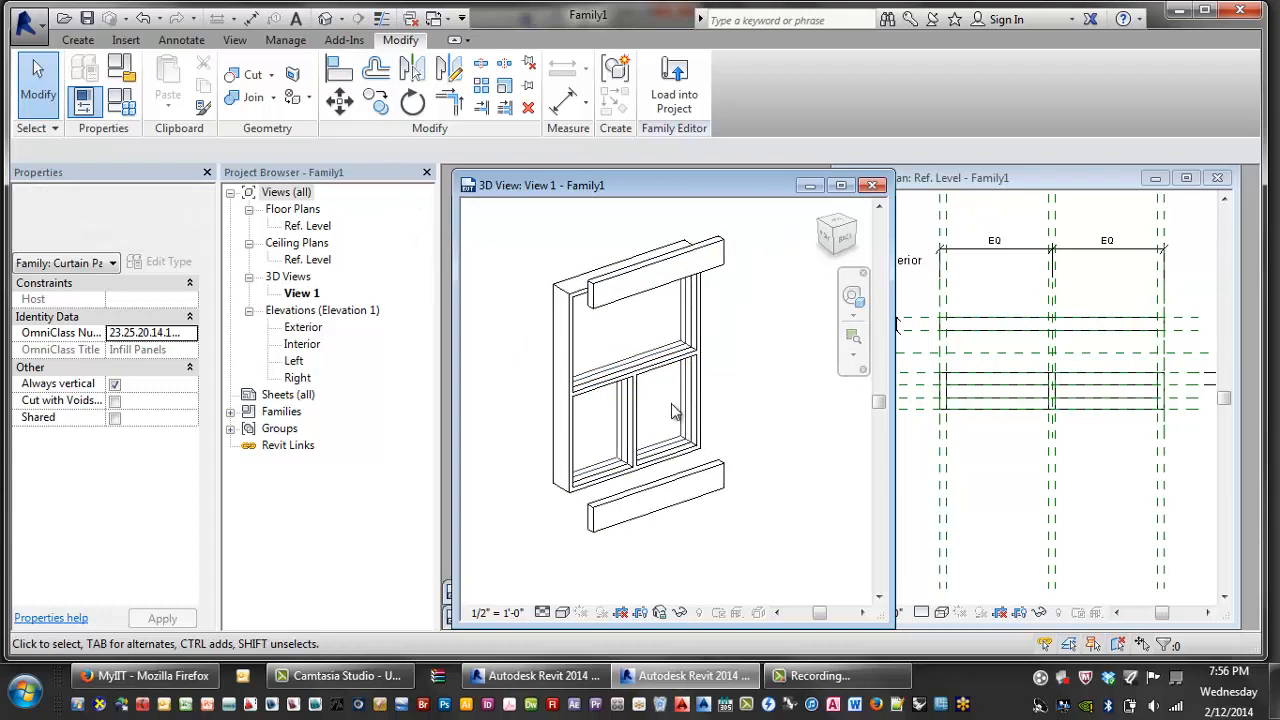
pyautogui.click(1150, 460)
pyautogui.scroll(-3, 1150, 460)
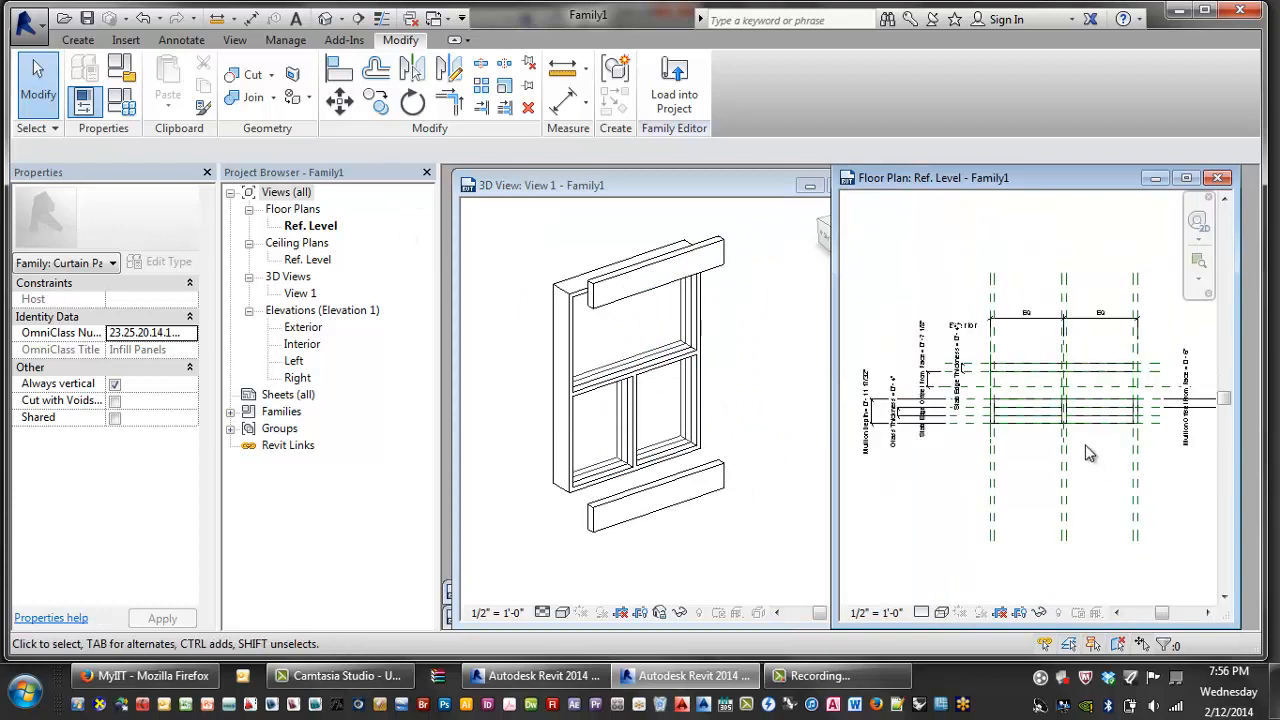
pyautogui.click(736, 496)
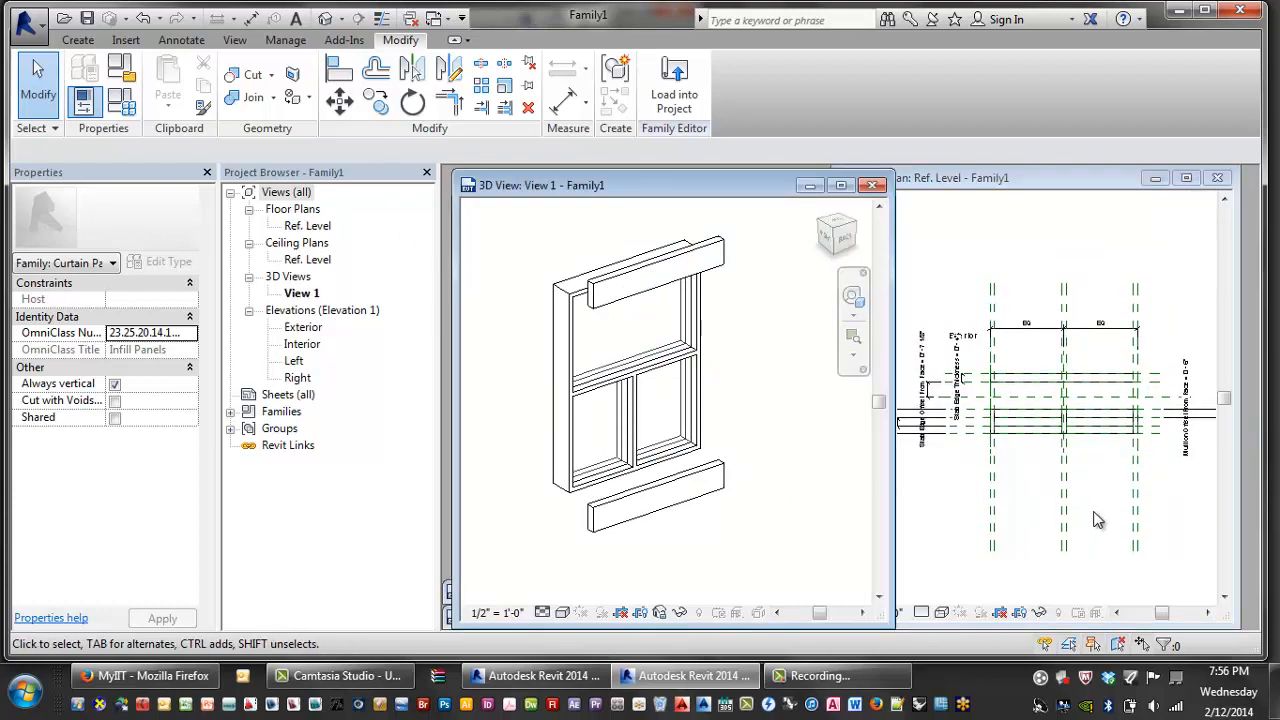
pyautogui.scroll(-2, 894, 504)
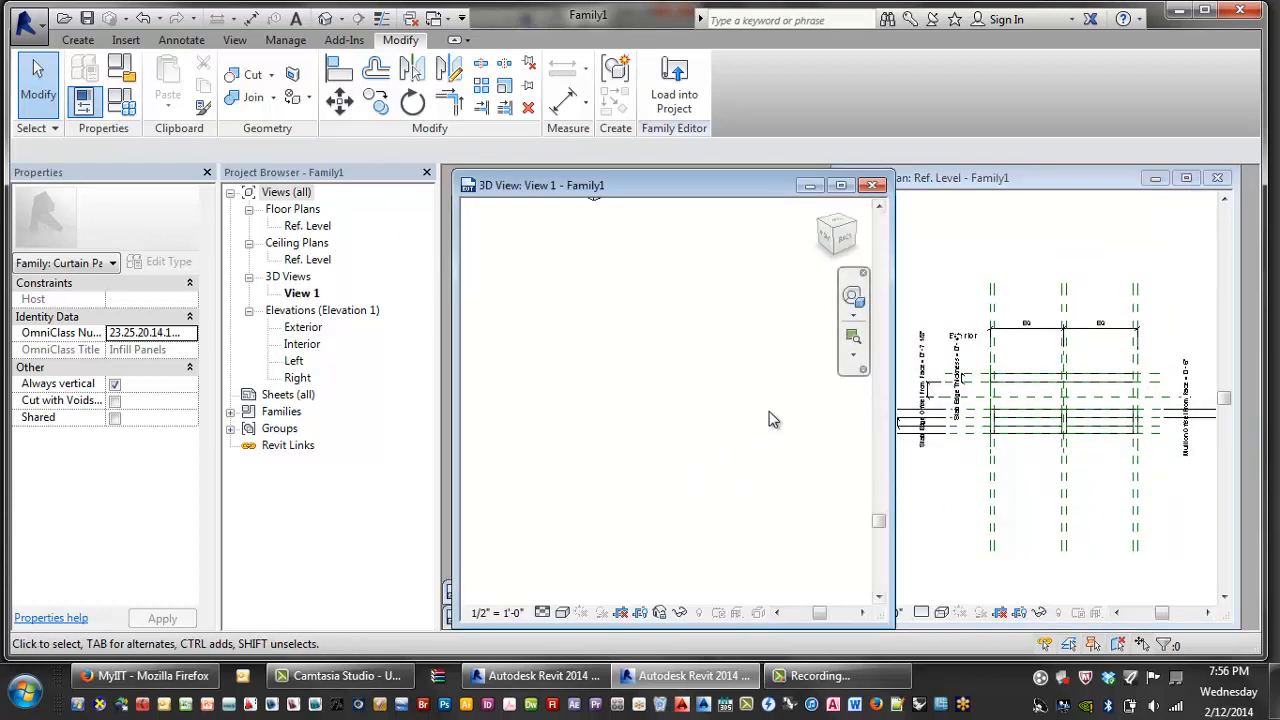
pyautogui.scroll(-2, 737, 418)
pyautogui.moveTo(736, 423); pyautogui.dragTo(700, 560, button='middle')
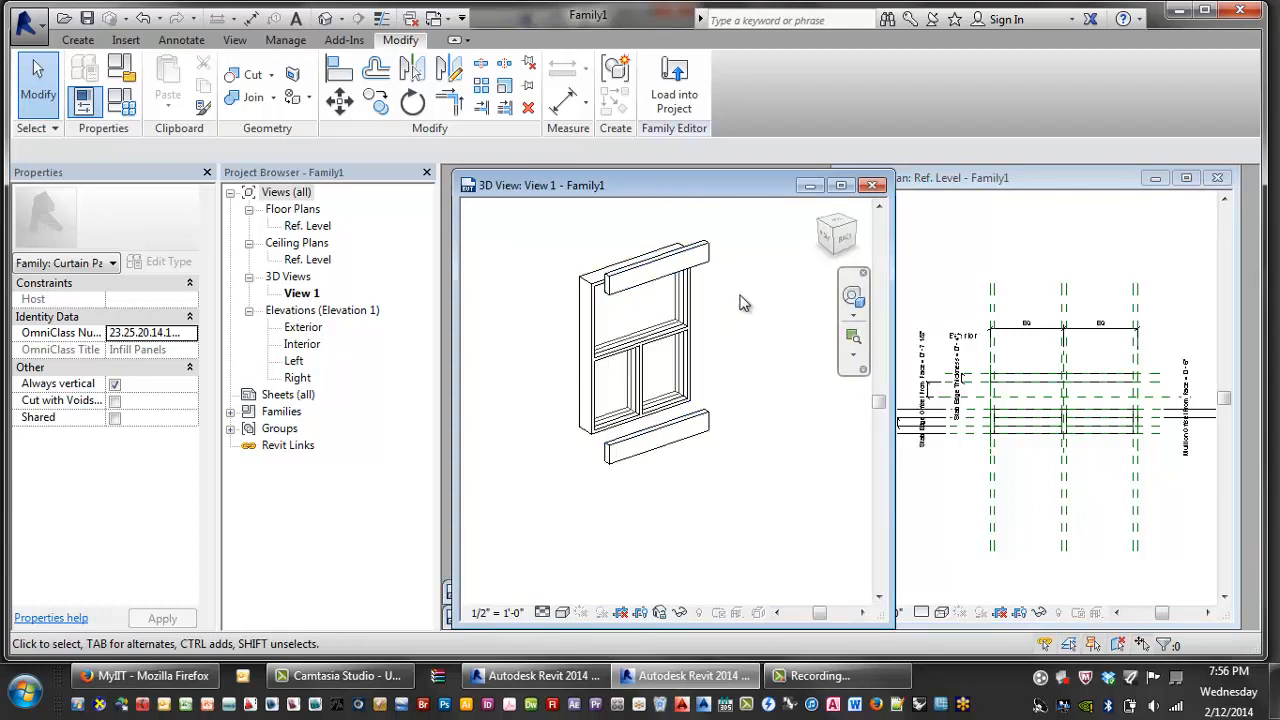
pyautogui.click(712, 264)
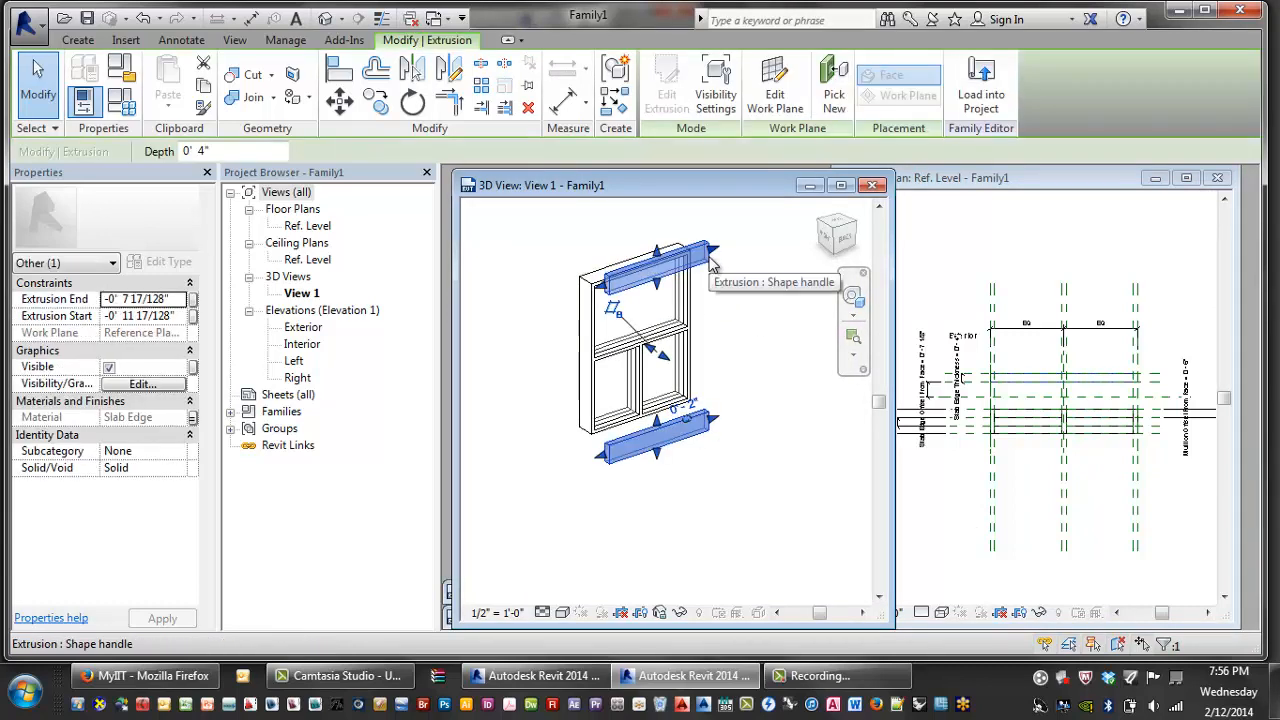
pyautogui.click(736, 346)
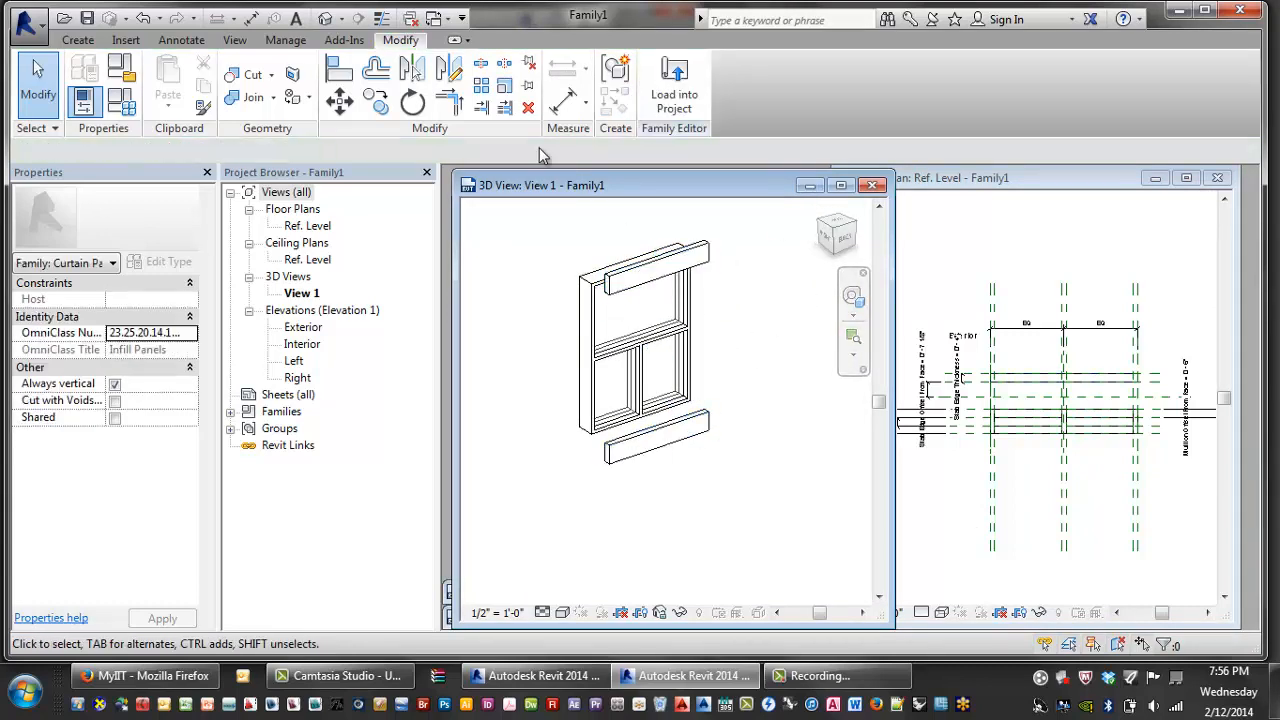
# - Switch the family to type A, then back to type B with Apply and OK
pyautogui.click(80, 97)
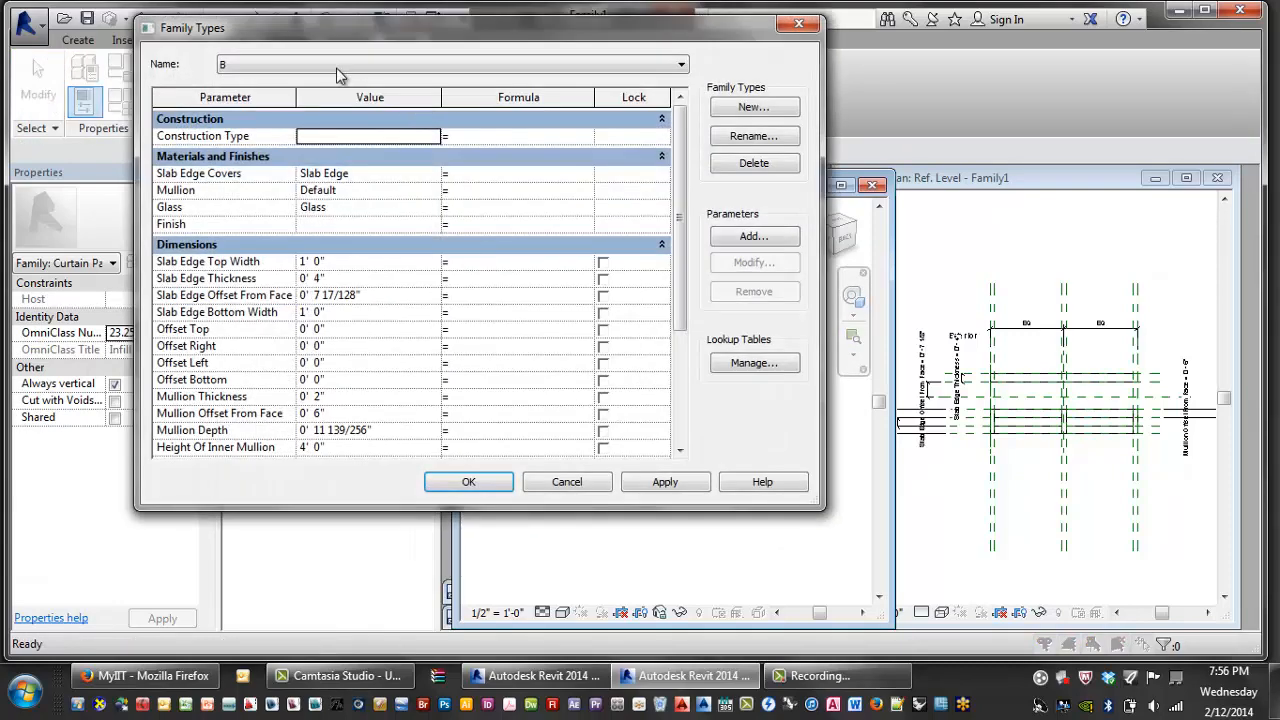
pyautogui.click(336, 68)
pyautogui.click(255, 90)
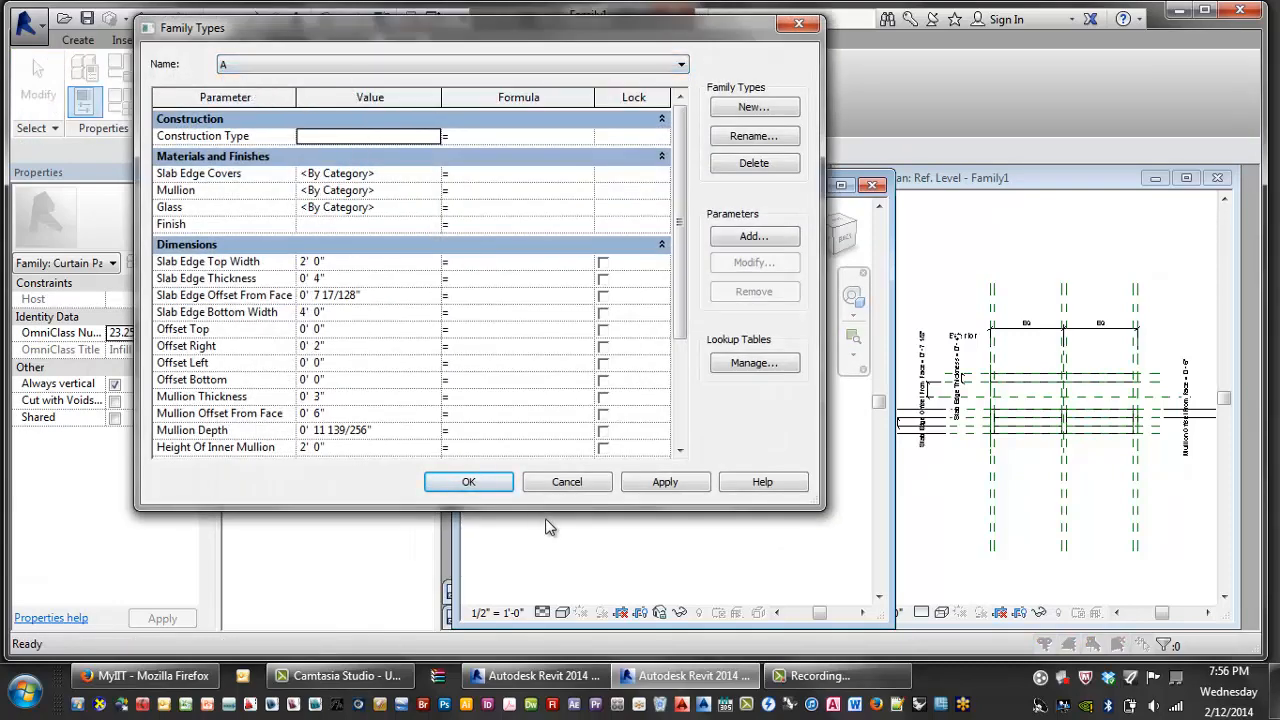
pyautogui.click(470, 482)
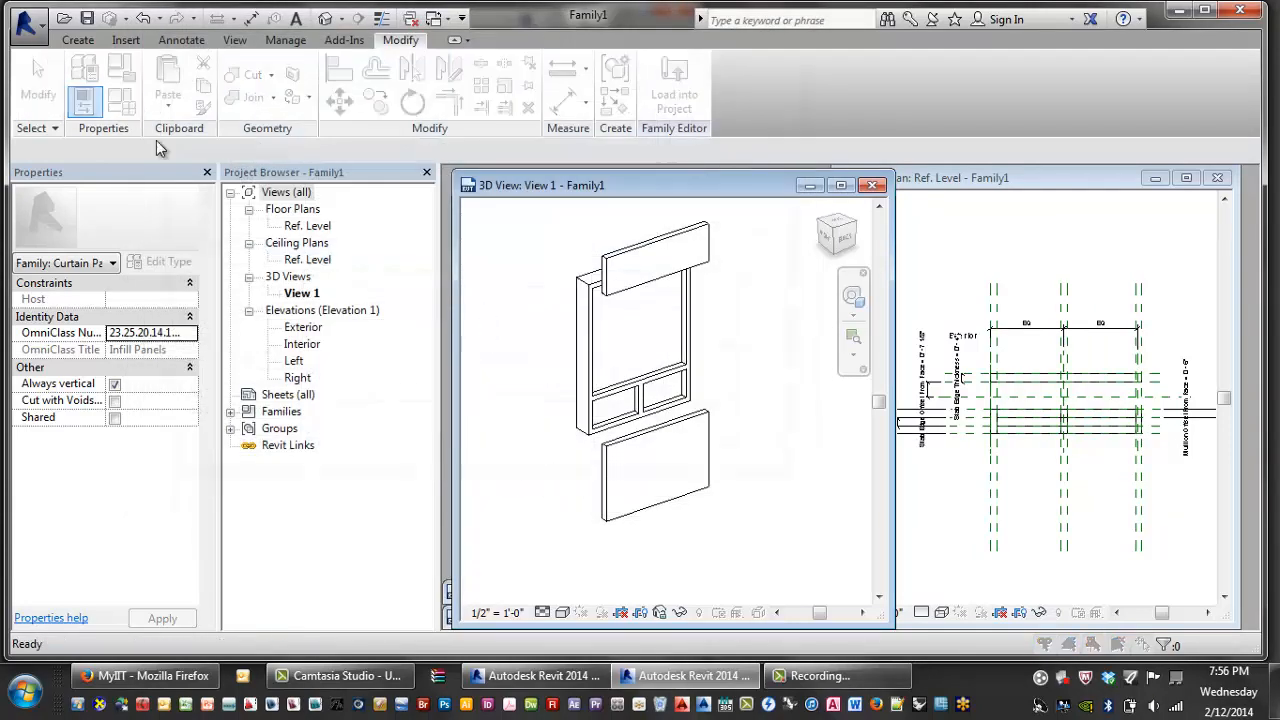
pyautogui.click(412, 63)
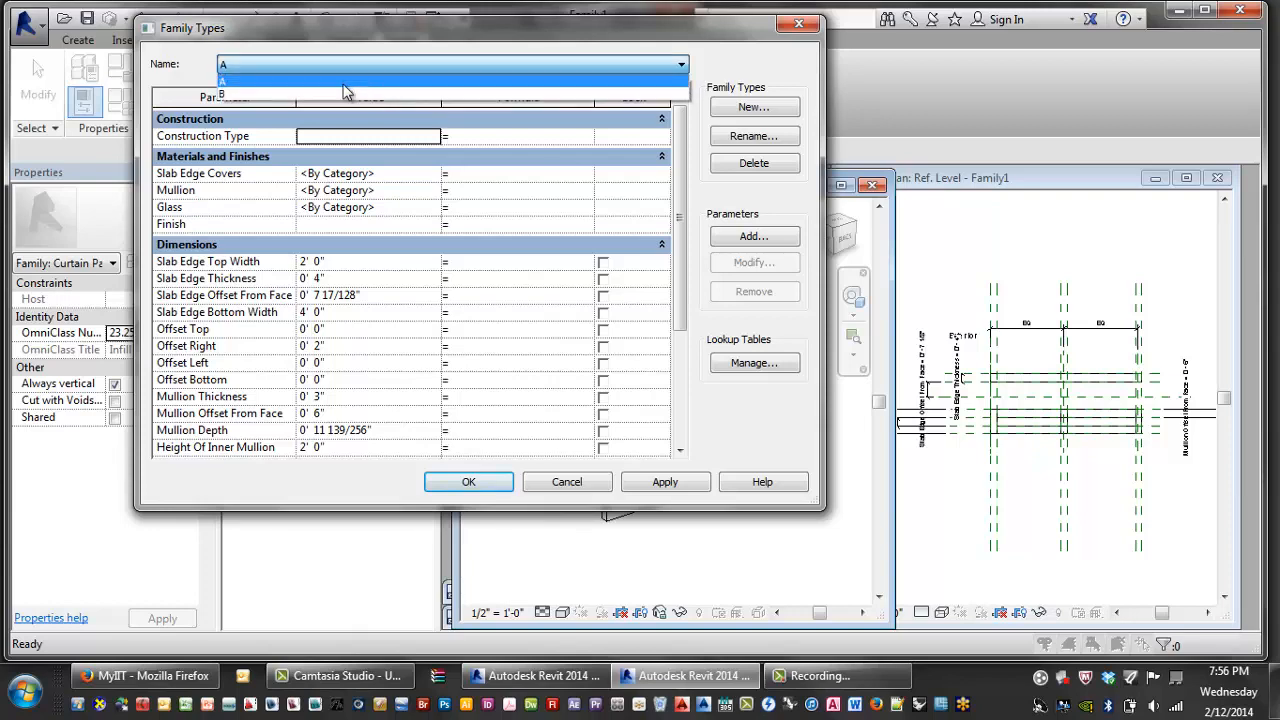
pyautogui.click(246, 88)
pyautogui.click(662, 481)
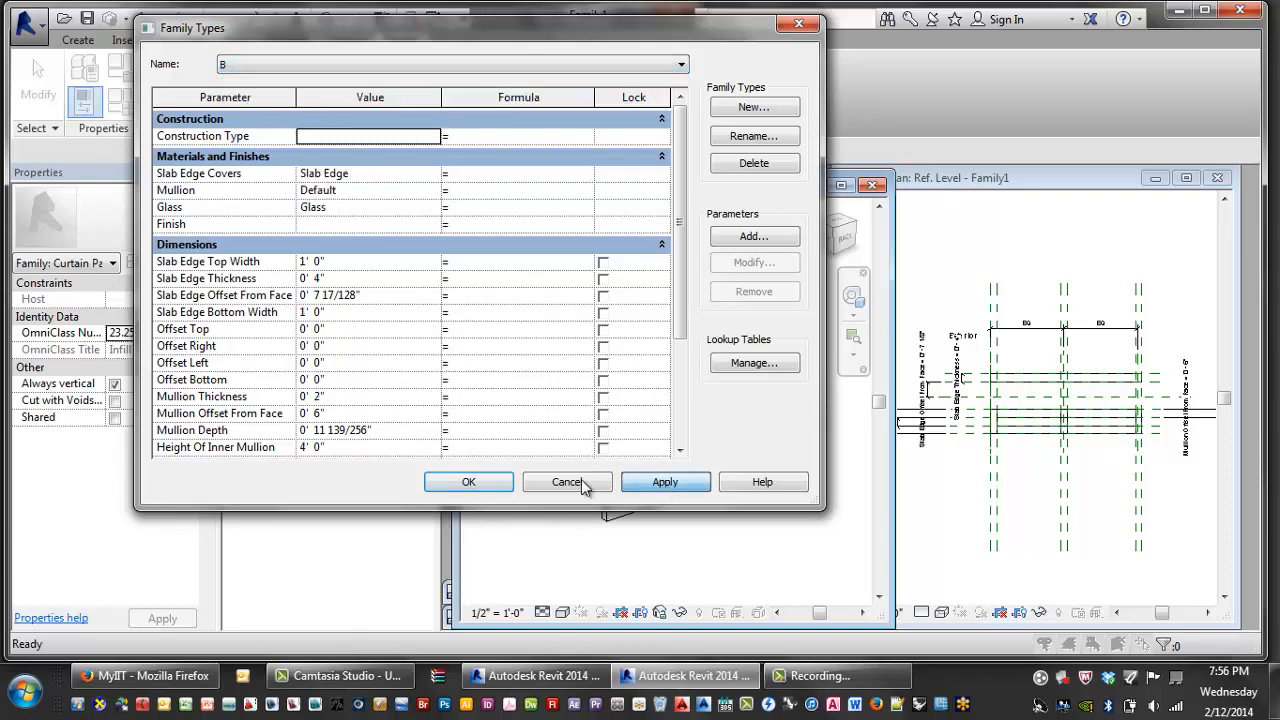
pyautogui.click(472, 480)
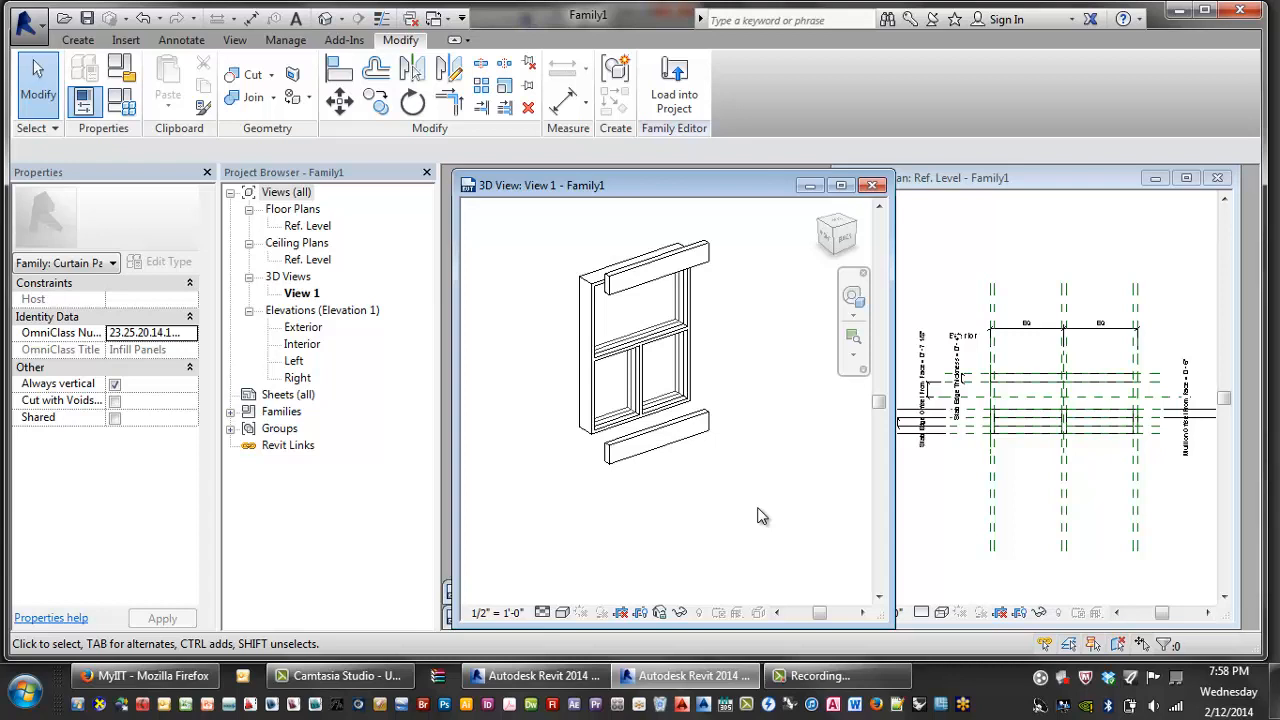
# - Edit the slab edge extrusion's sketch and delete the bottom block lines, keeping the top slab
pyautogui.click(688, 442)
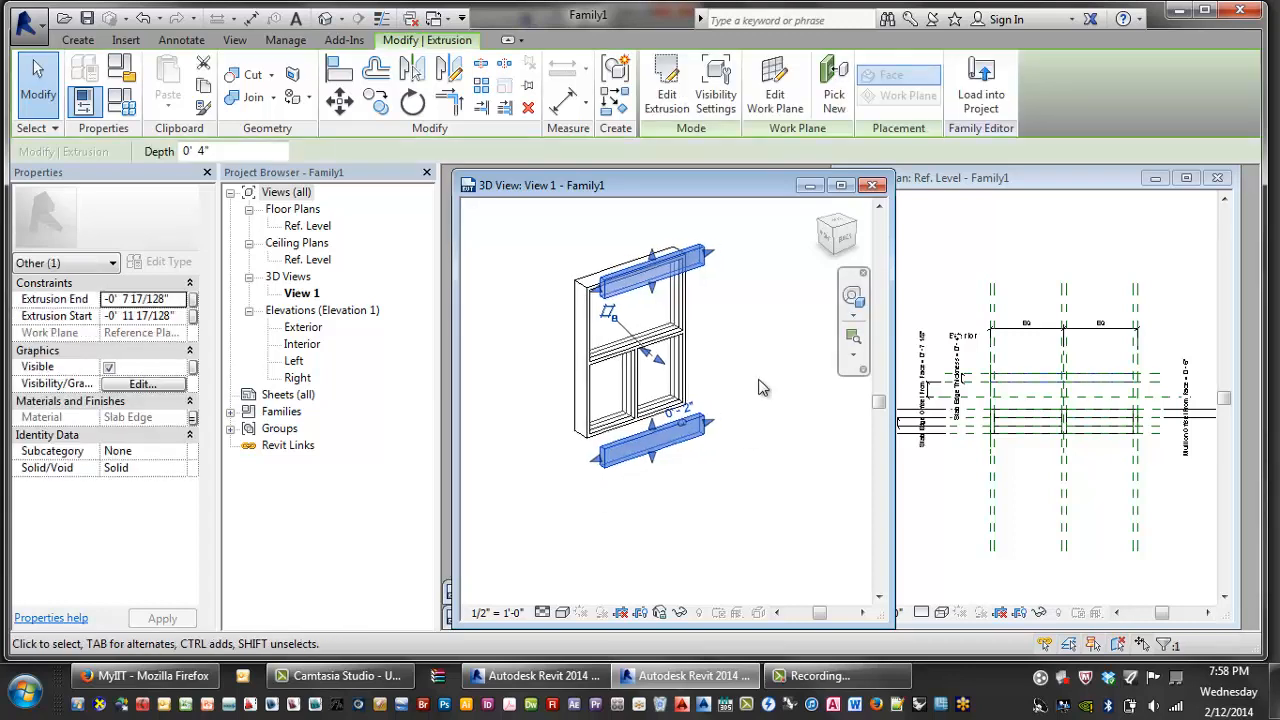
pyautogui.moveTo(610, 243); pyautogui.dragTo(611, 279, button='middle')
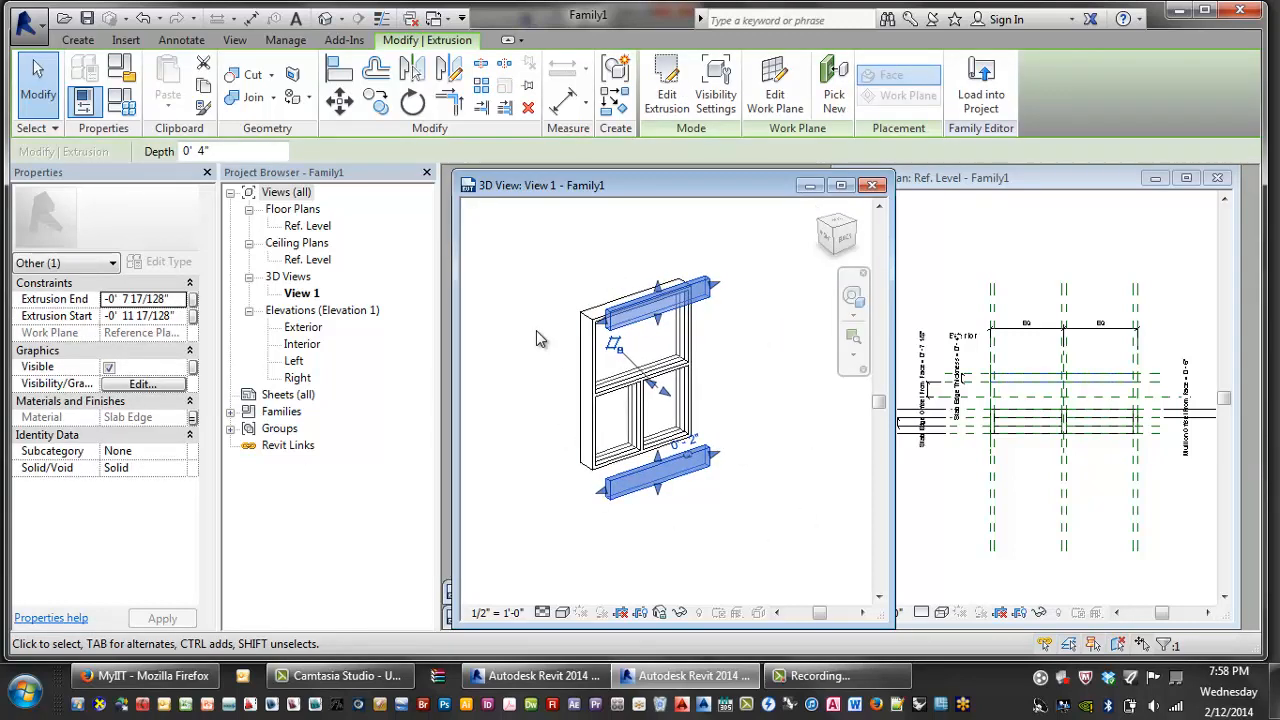
pyautogui.click(670, 92)
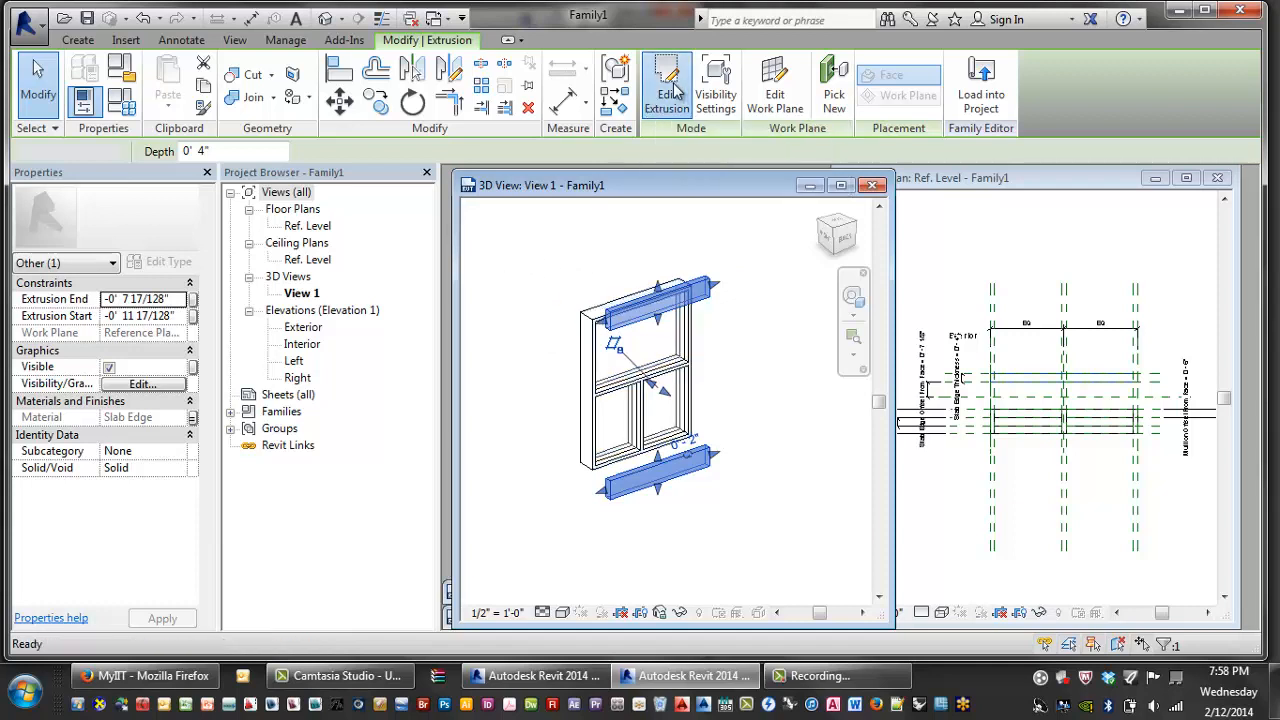
pyautogui.click(649, 470)
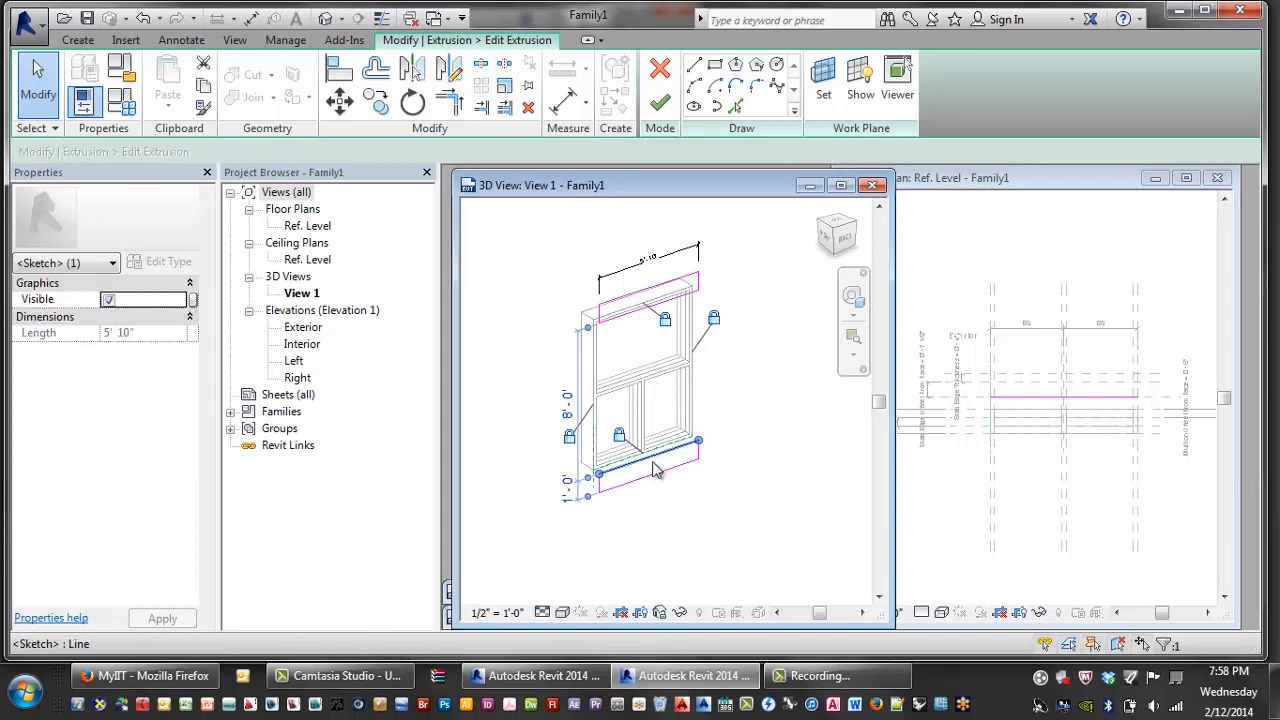
pyautogui.press('Delete')
pyautogui.press('Delete')
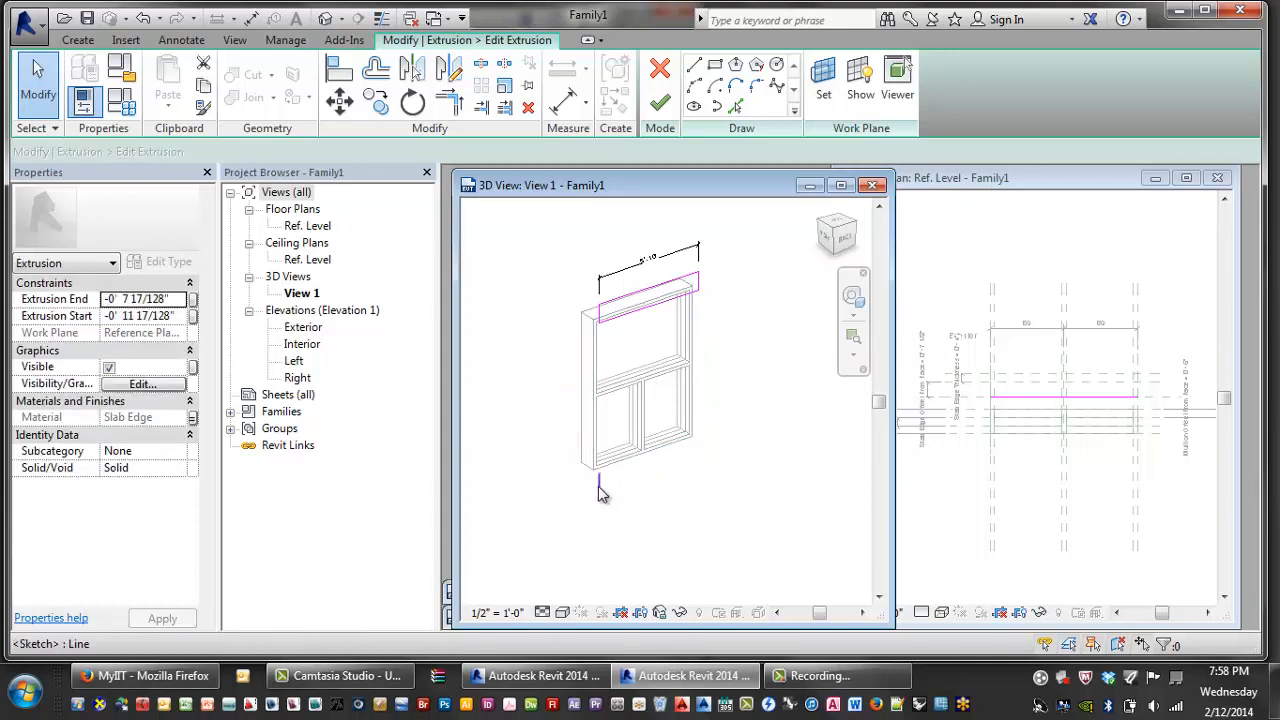
pyautogui.click(600, 486)
pyautogui.press('Delete')
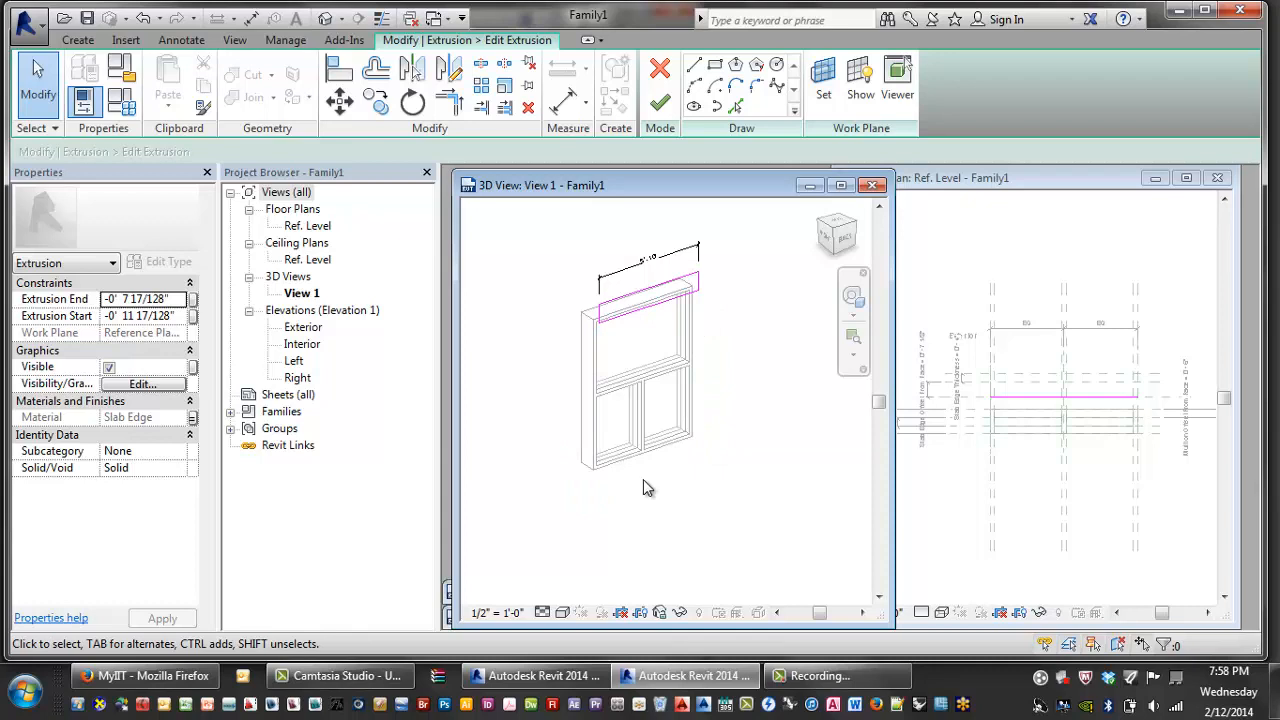
pyautogui.click(660, 102)
pyautogui.click(746, 349)
pyautogui.click(674, 313)
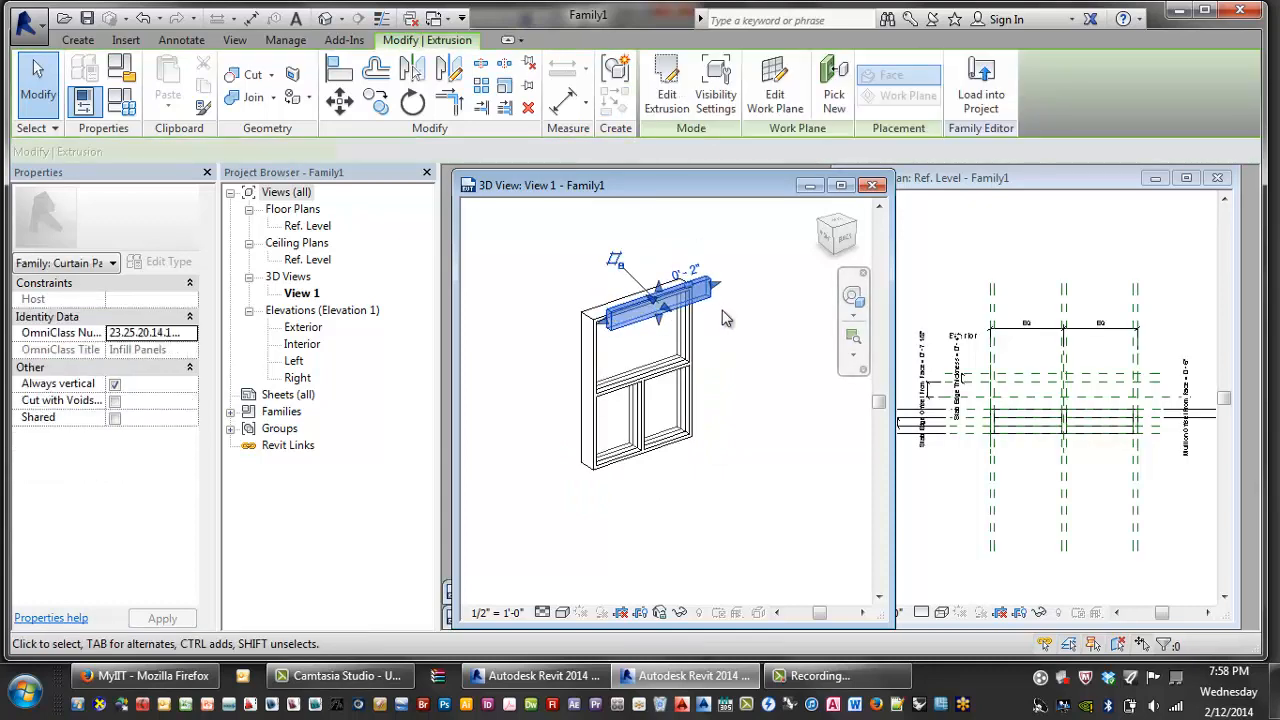
pyautogui.click(746, 336)
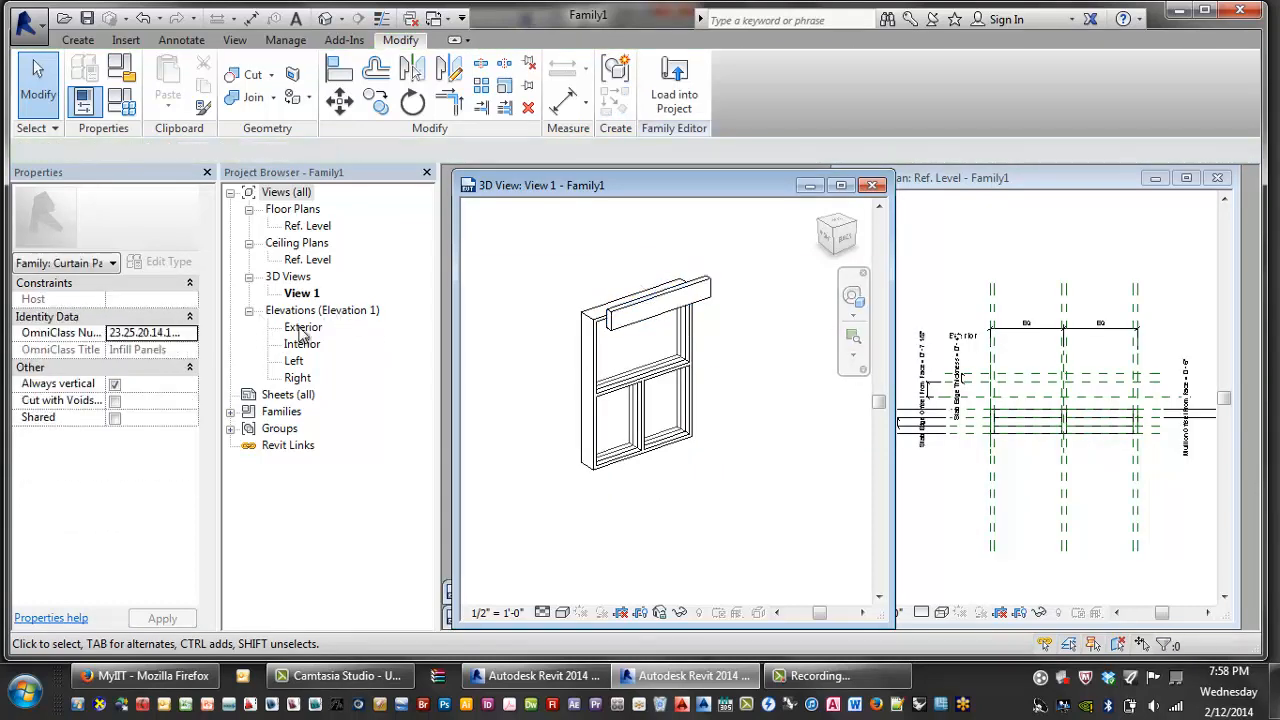
# - Open the Exterior elevation and enlarge its window to show the panel
pyautogui.doubleClick(302, 329)
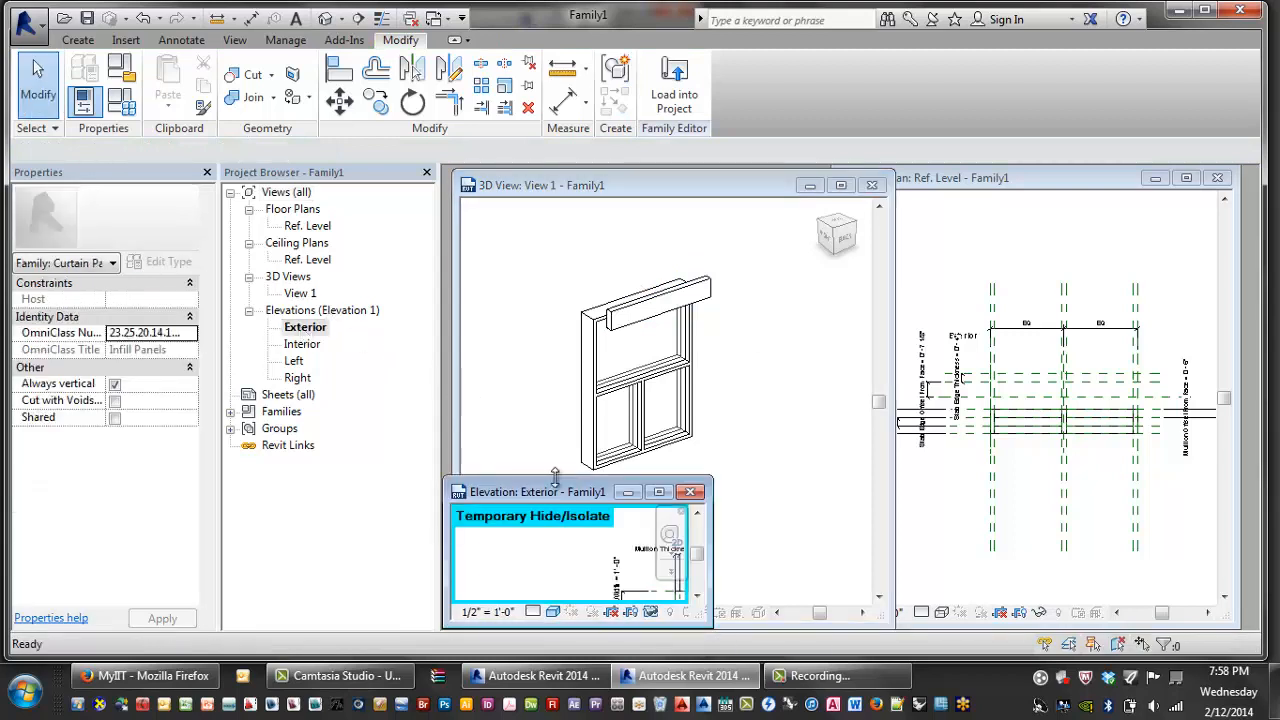
pyautogui.moveTo(558, 493); pyautogui.dragTo(537, 250)
pyautogui.moveTo(690, 387); pyautogui.dragTo(1054, 621)
pyautogui.moveTo(823, 240); pyautogui.dragTo(780, 170)
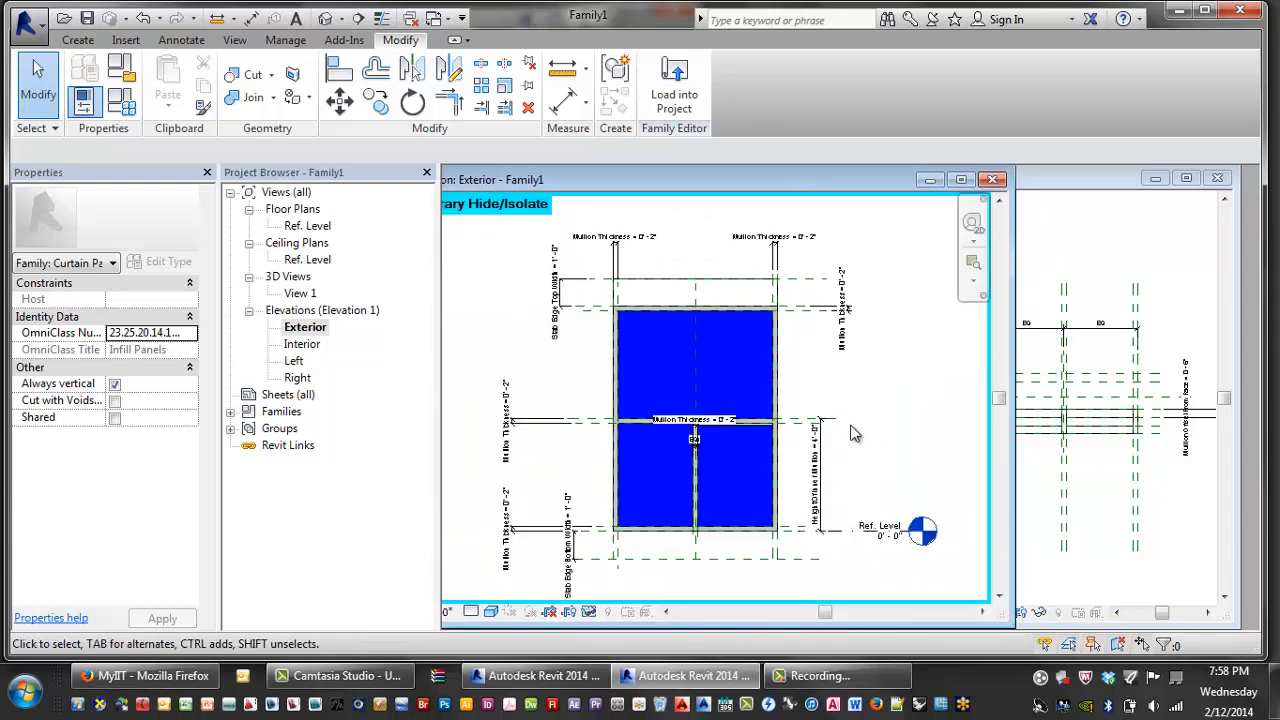
pyautogui.scroll(4, 714, 552)
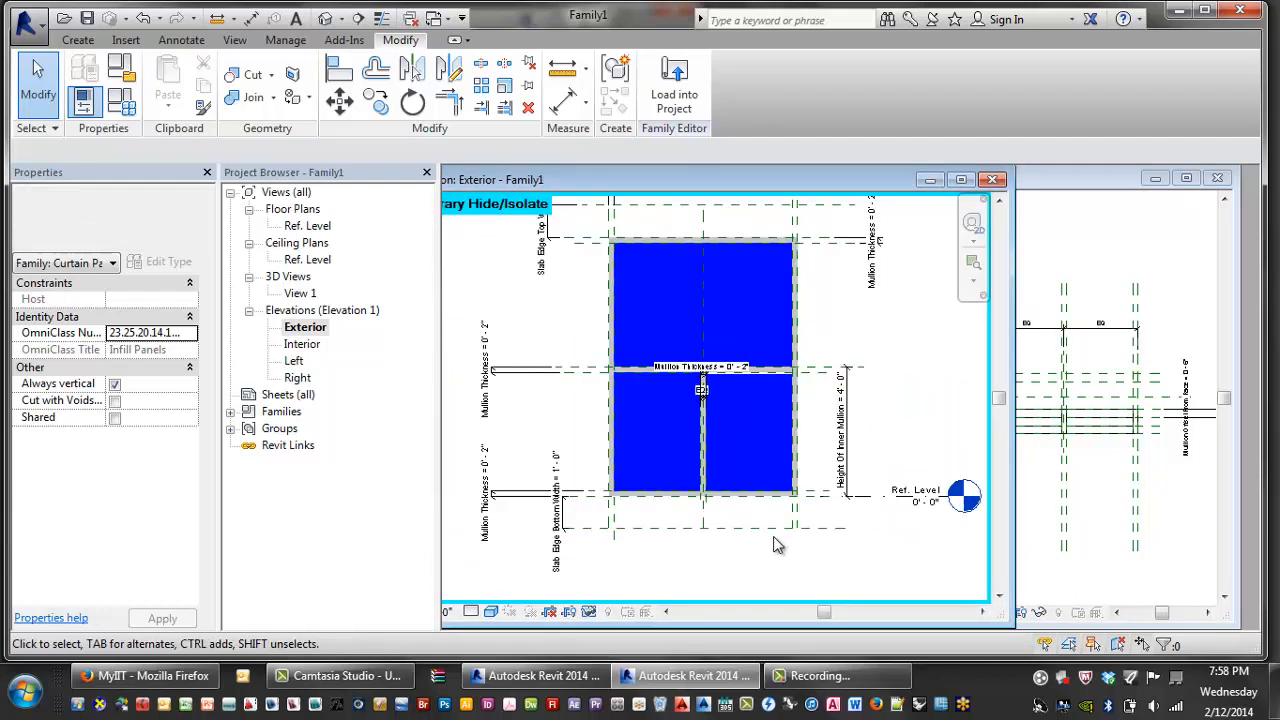
# - Create a rectangular extrusion below the panel as the new bottom slab edge
pyautogui.click(78, 40)
pyautogui.click(166, 82)
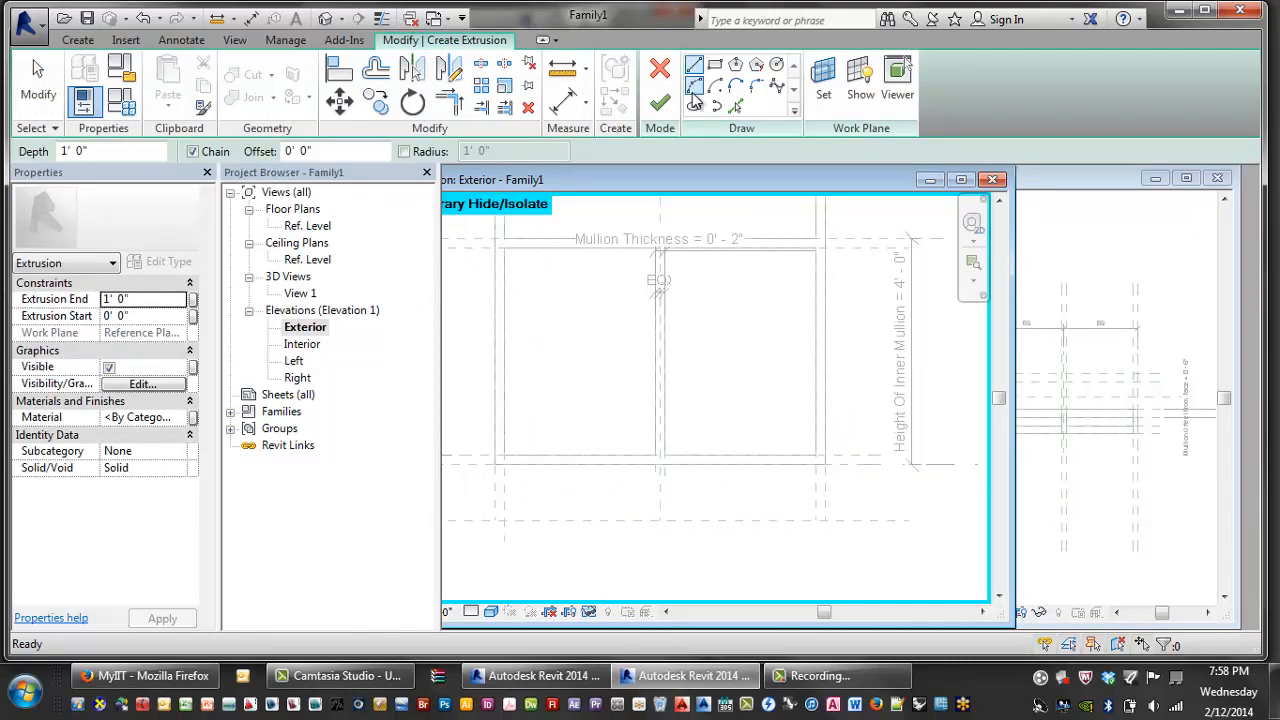
pyautogui.click(714, 64)
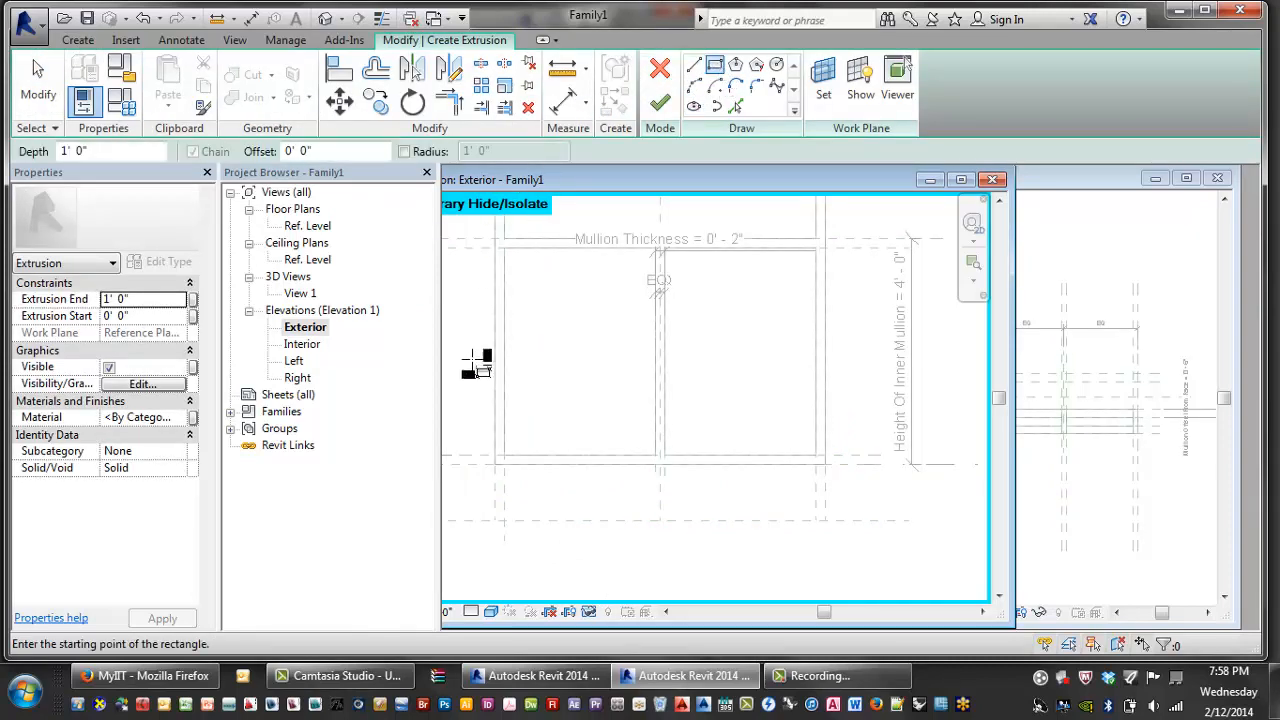
pyautogui.click(544, 538)
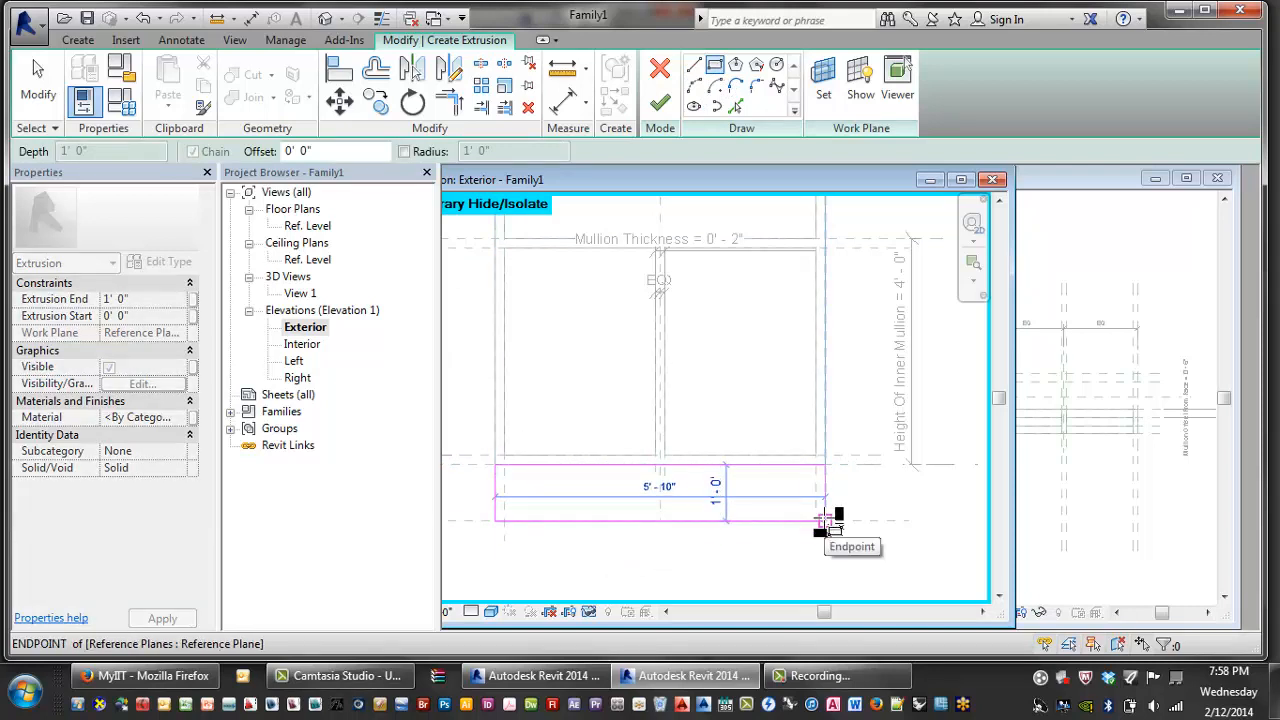
pyautogui.click(826, 520)
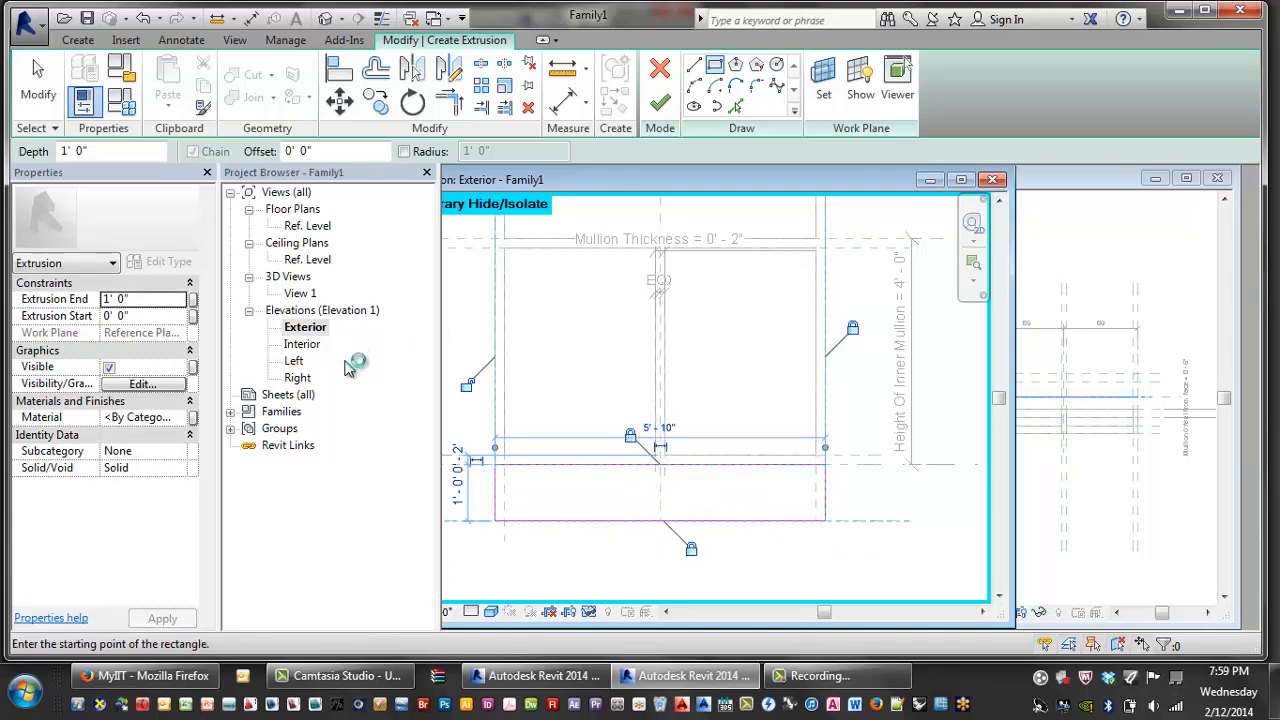
pyautogui.click(660, 110)
pyautogui.press('Escape')
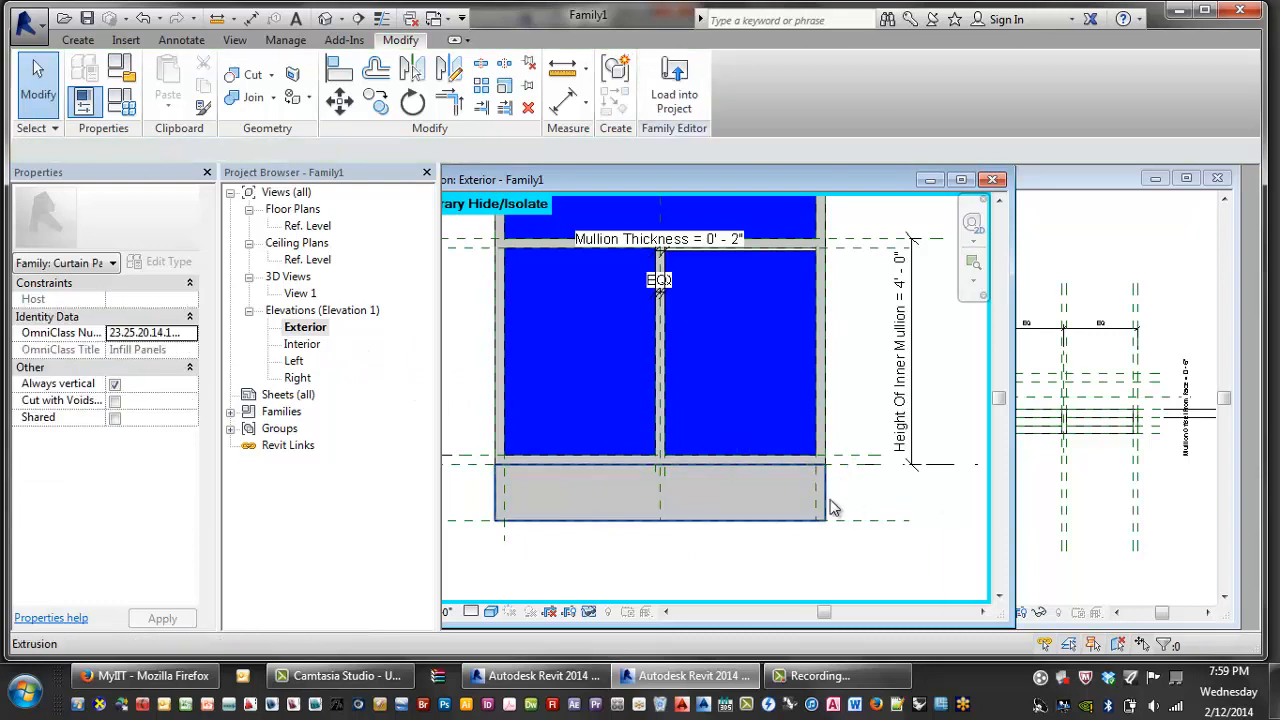
# - Link the bottom slab extrusion's material to the Slab Edge Covers parameter
pyautogui.click(830, 508)
pyautogui.click(193, 417)
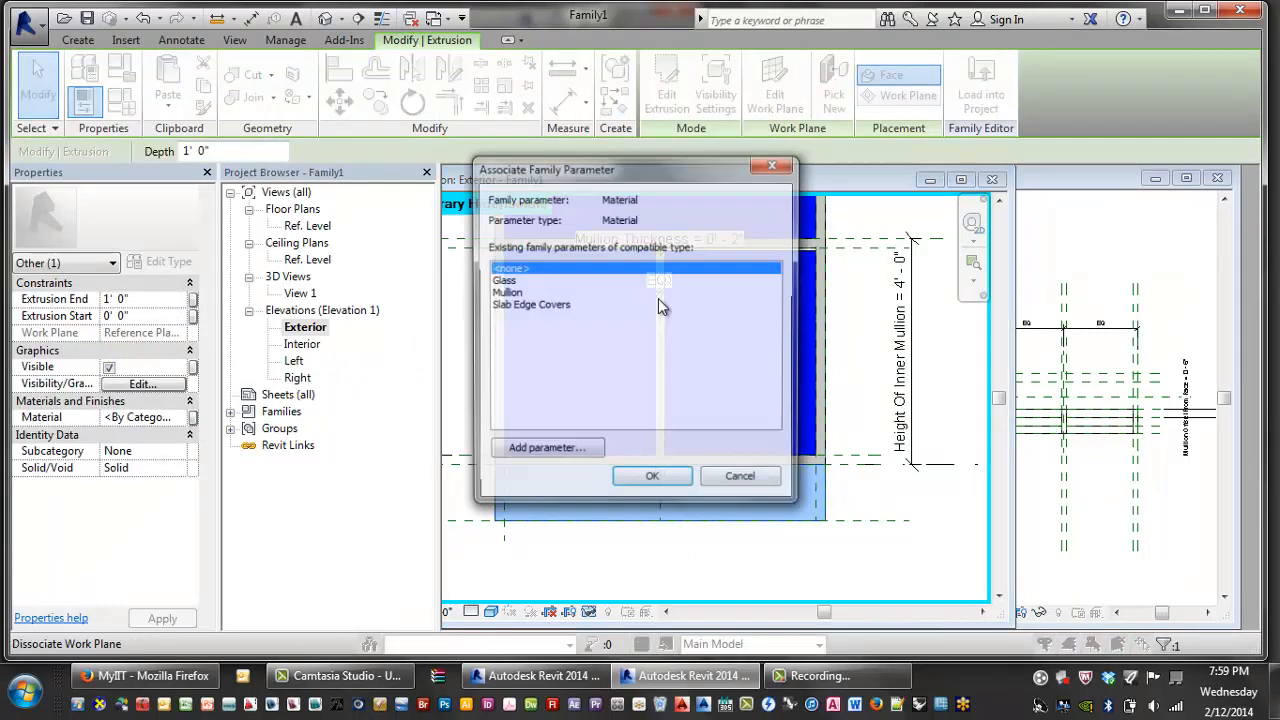
pyautogui.click(530, 304)
pyautogui.click(651, 476)
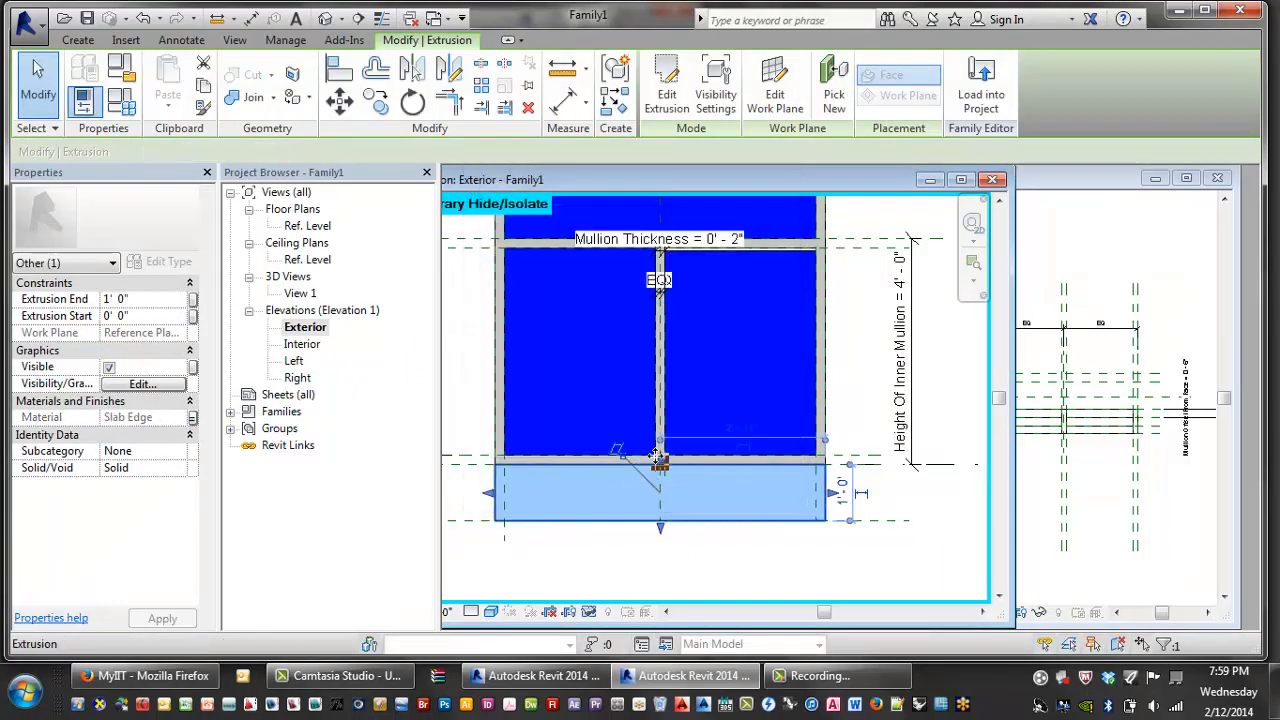
pyautogui.click(930, 180)
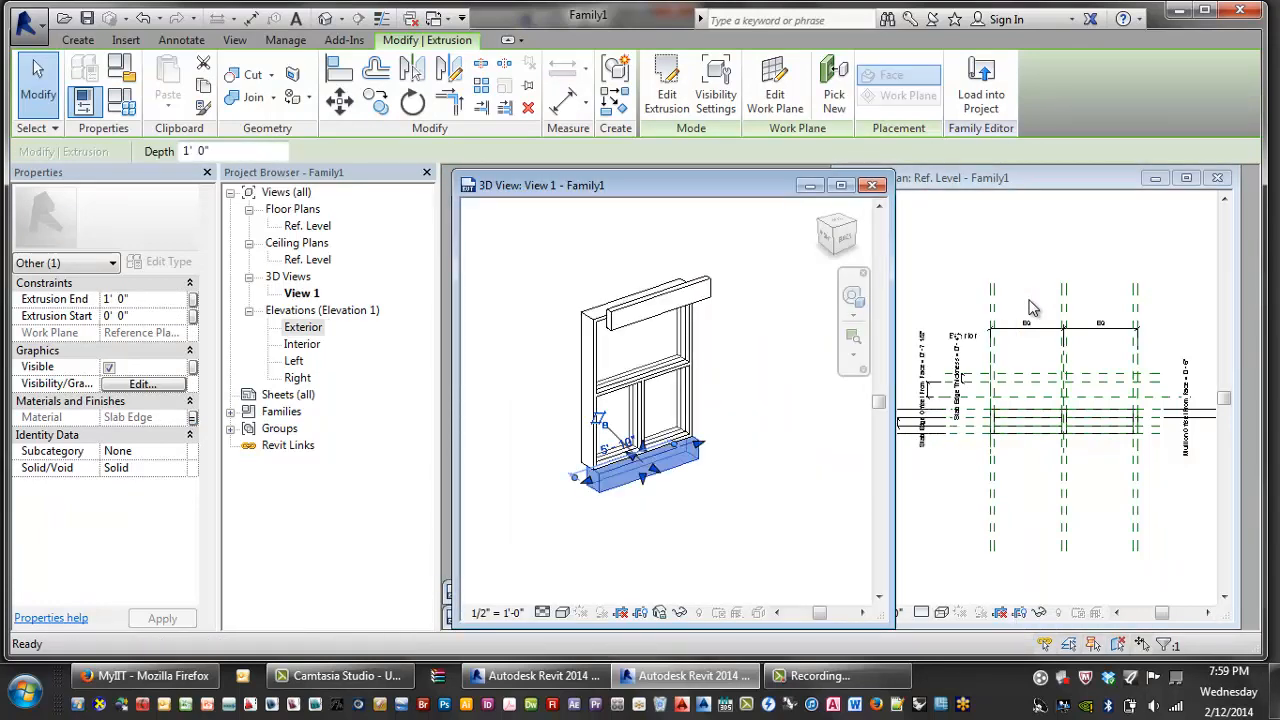
pyautogui.click(1108, 486)
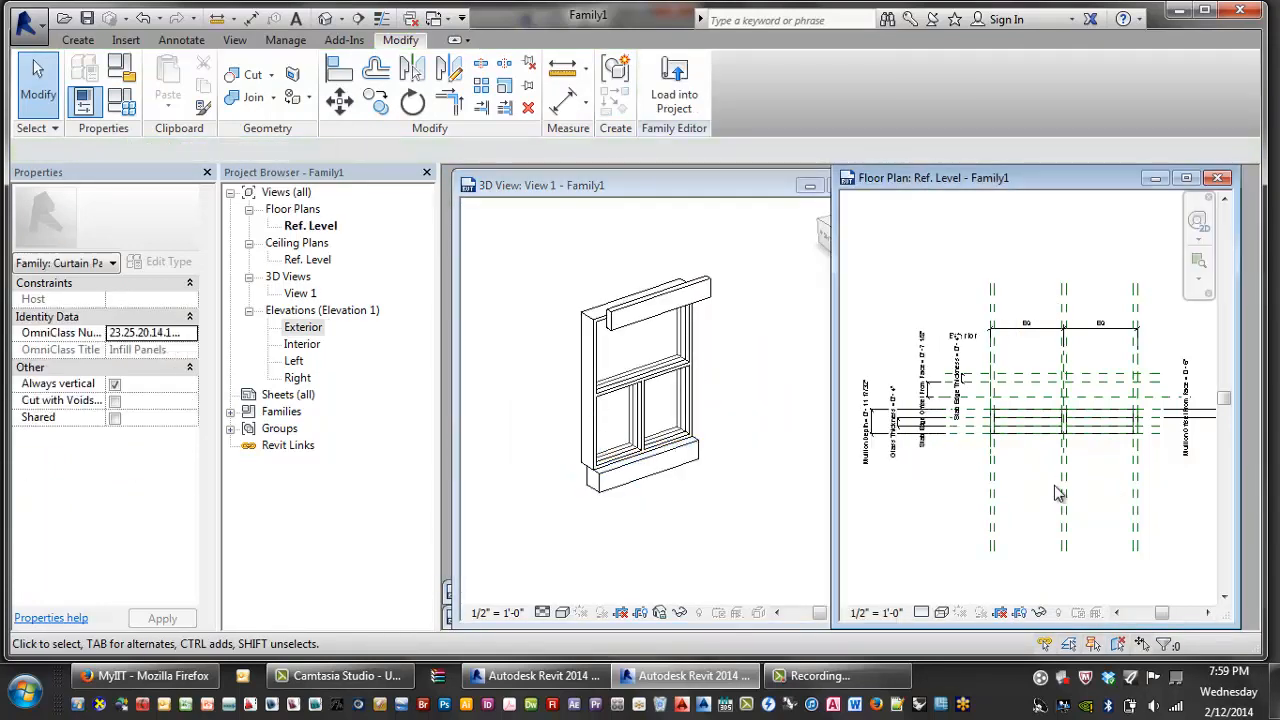
pyautogui.click(647, 465)
pyautogui.click(1016, 494)
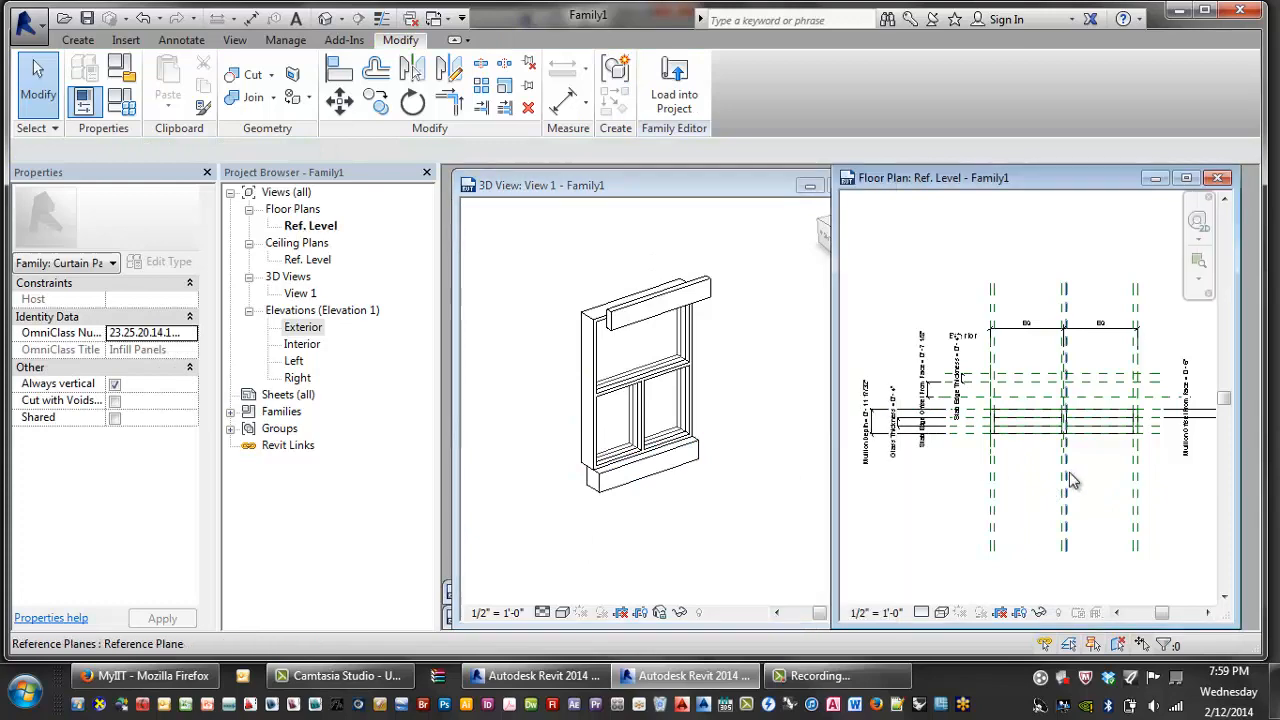
pyautogui.scroll(2, 1070, 480)
pyautogui.scroll(1, 1011, 430)
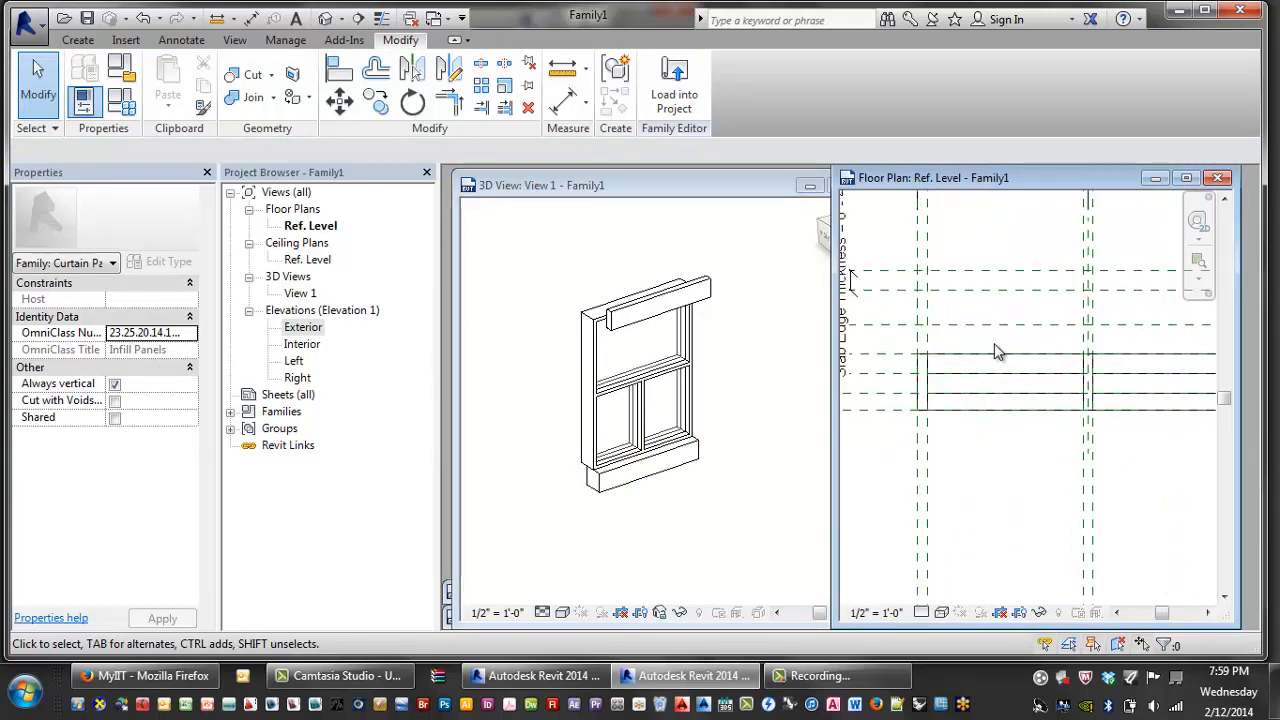
pyautogui.click(698, 504)
pyautogui.click(1034, 451)
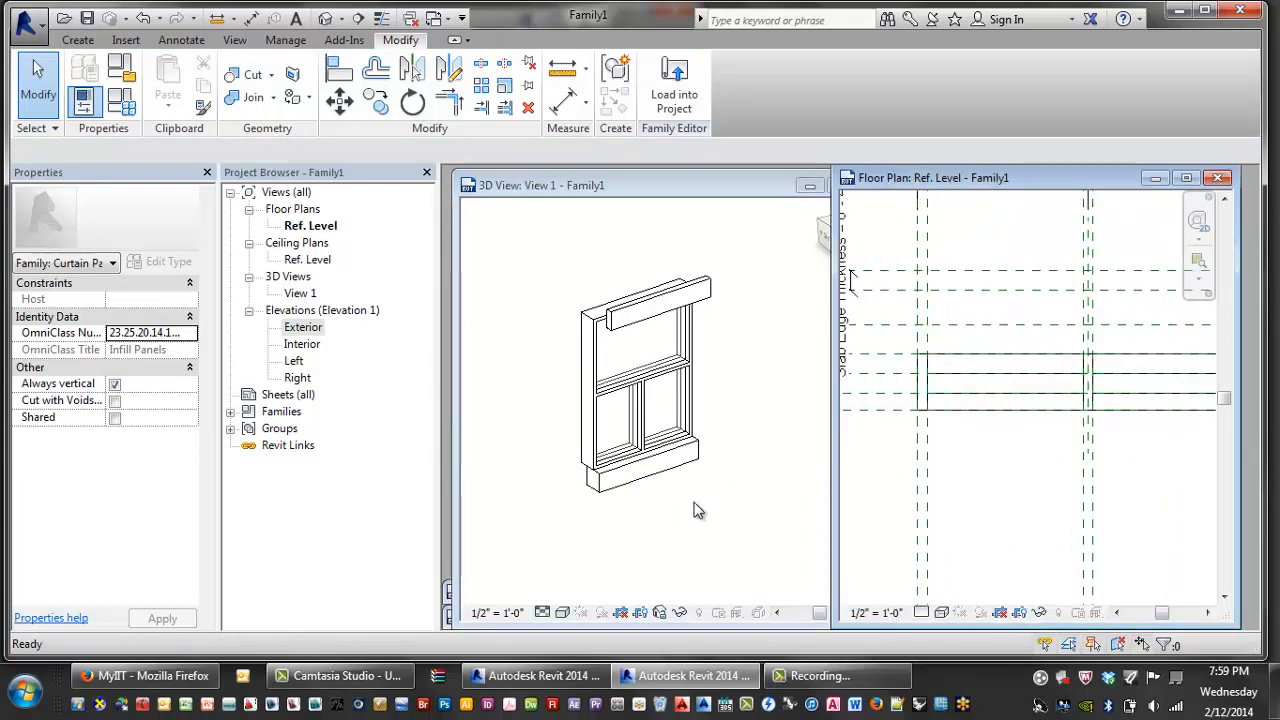
pyautogui.click(668, 478)
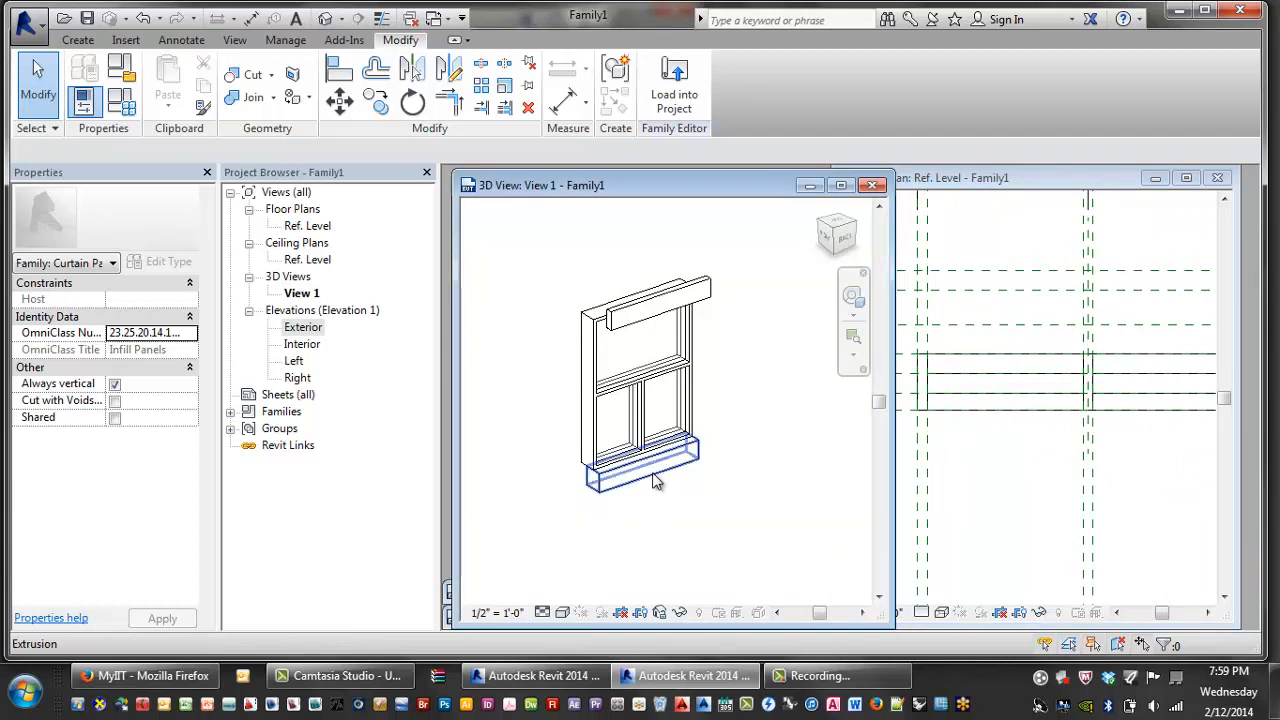
pyautogui.click(655, 481)
pyautogui.click(980, 465)
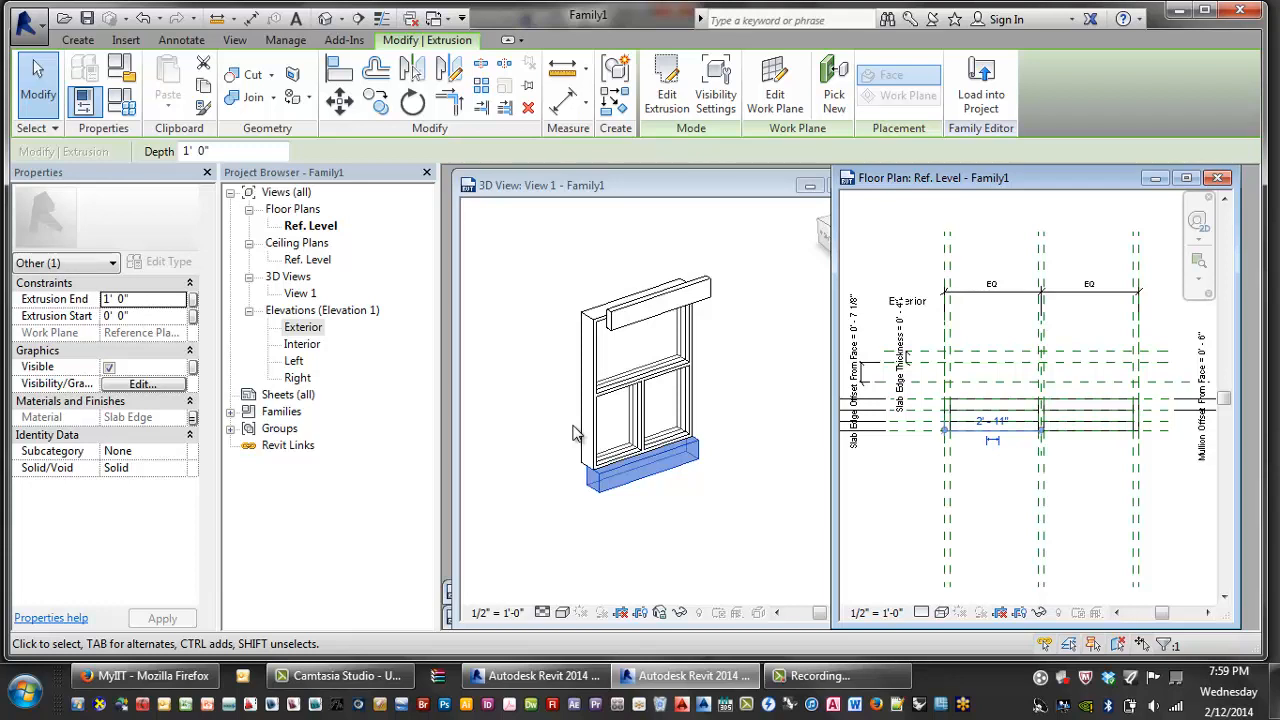
pyautogui.click(246, 504)
pyautogui.click(650, 486)
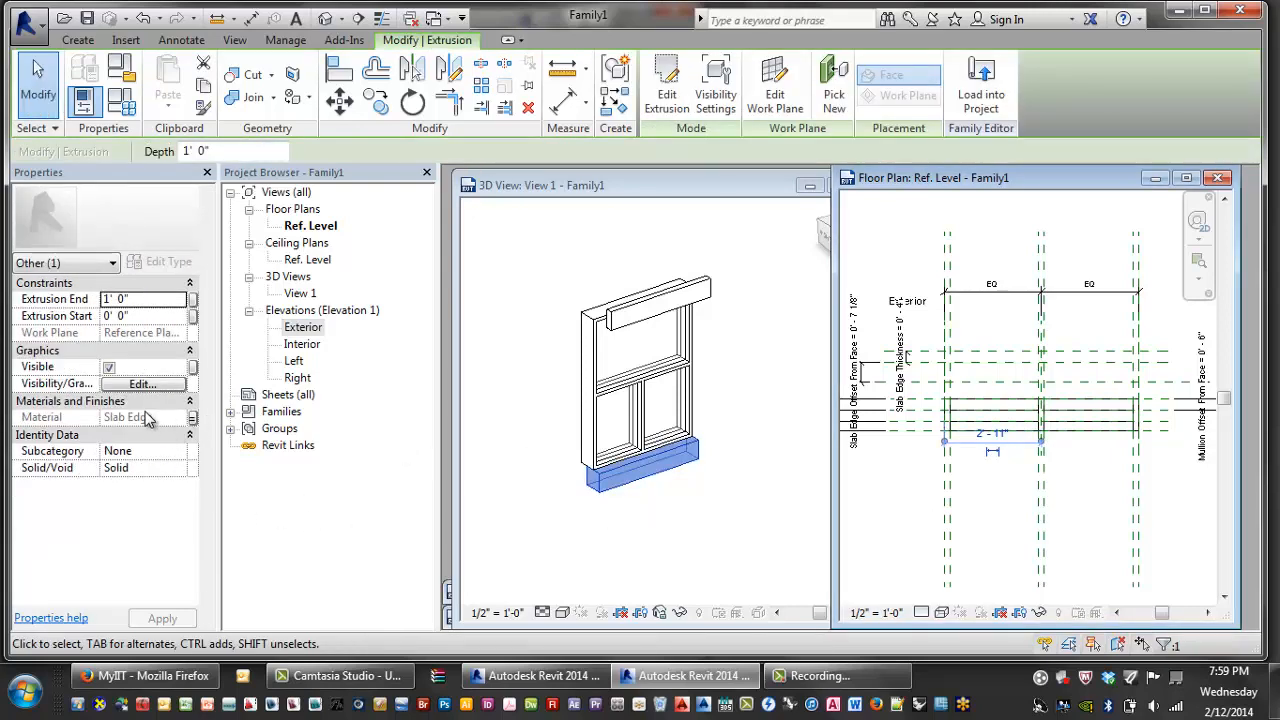
pyautogui.click(612, 474)
pyautogui.click(716, 548)
pyautogui.scroll(5, 663, 537)
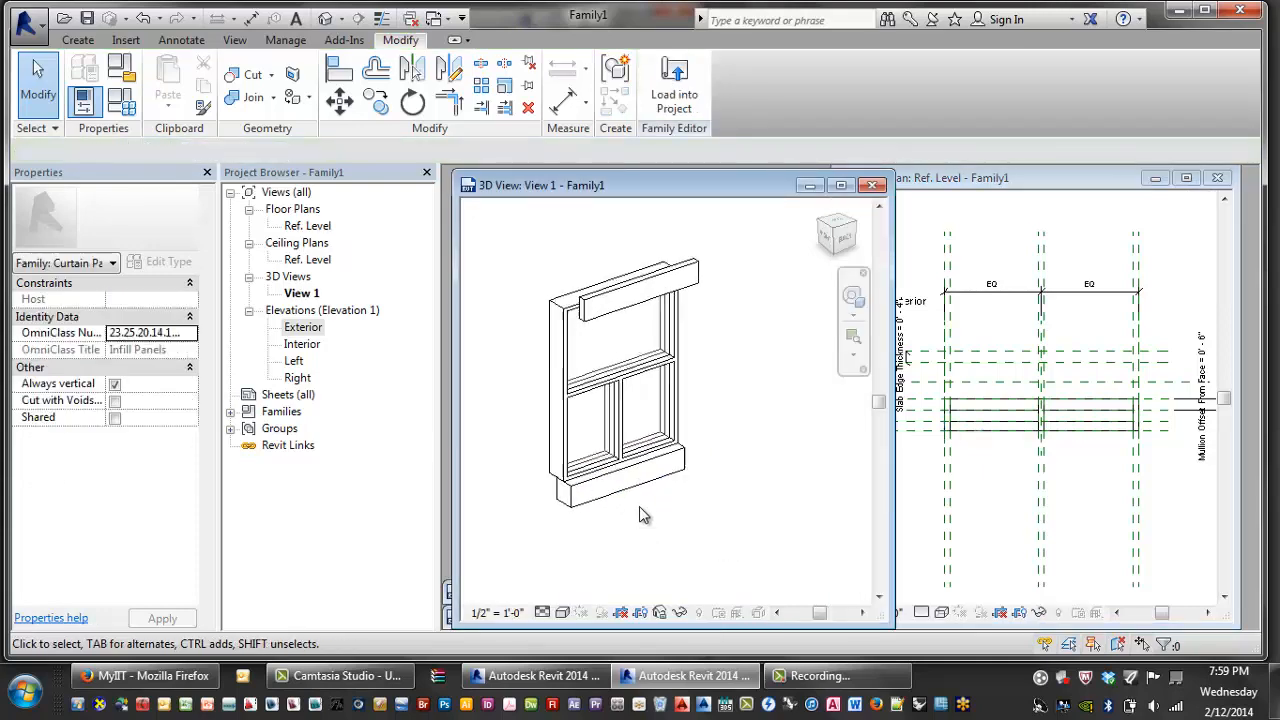
# - Align the sill extrusion's ends to the head extrusion's ends and lock both alignments
pyautogui.moveTo(694, 431); pyautogui.dragTo(679, 443, button='middle')
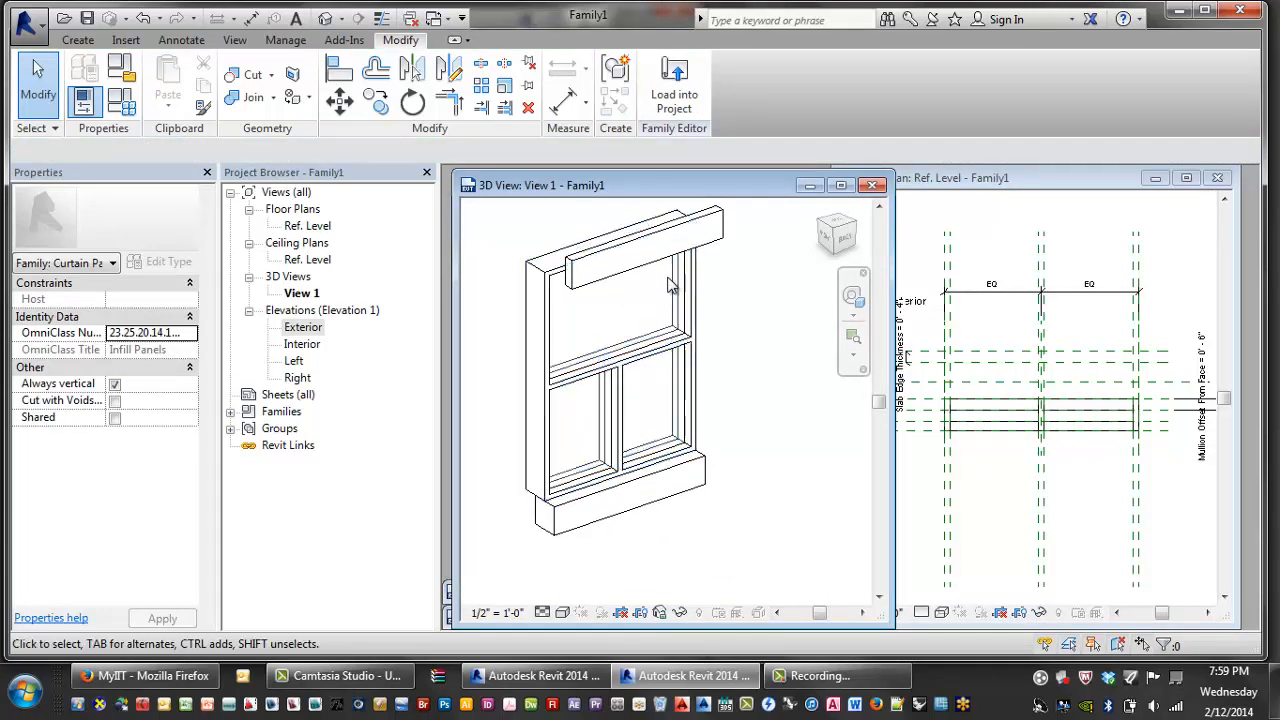
pyautogui.press('a')
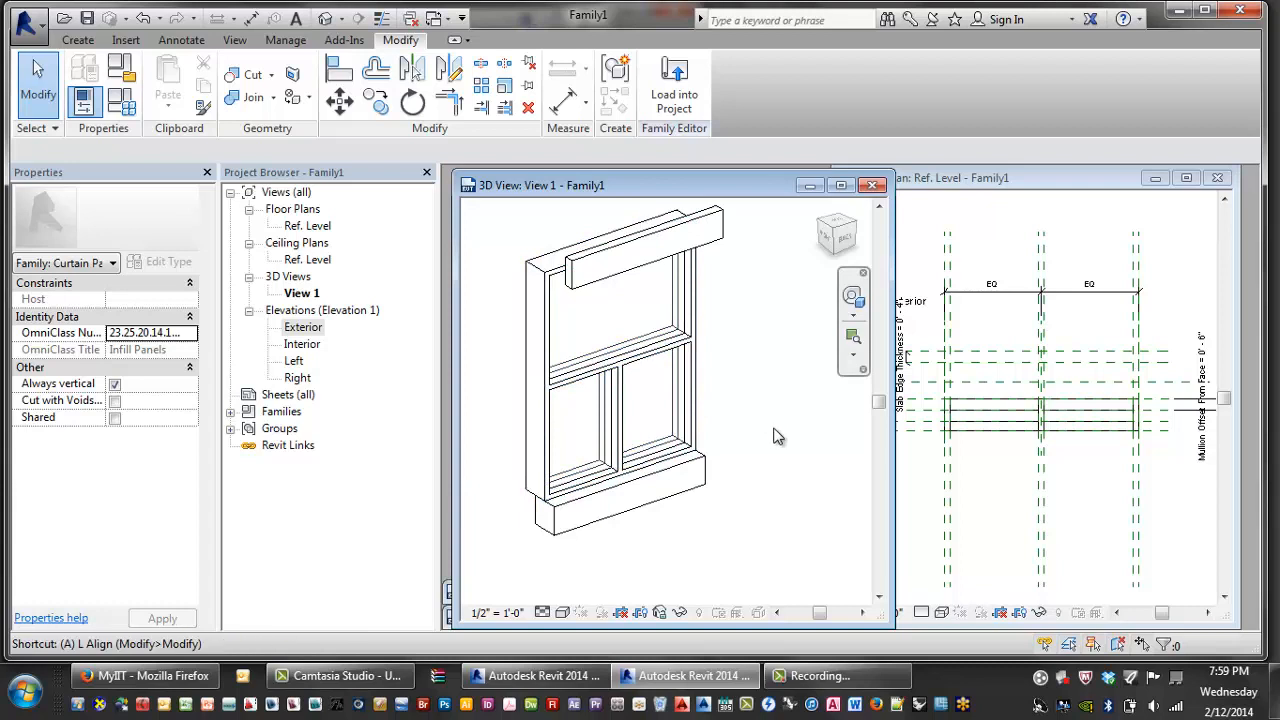
pyautogui.press('l')
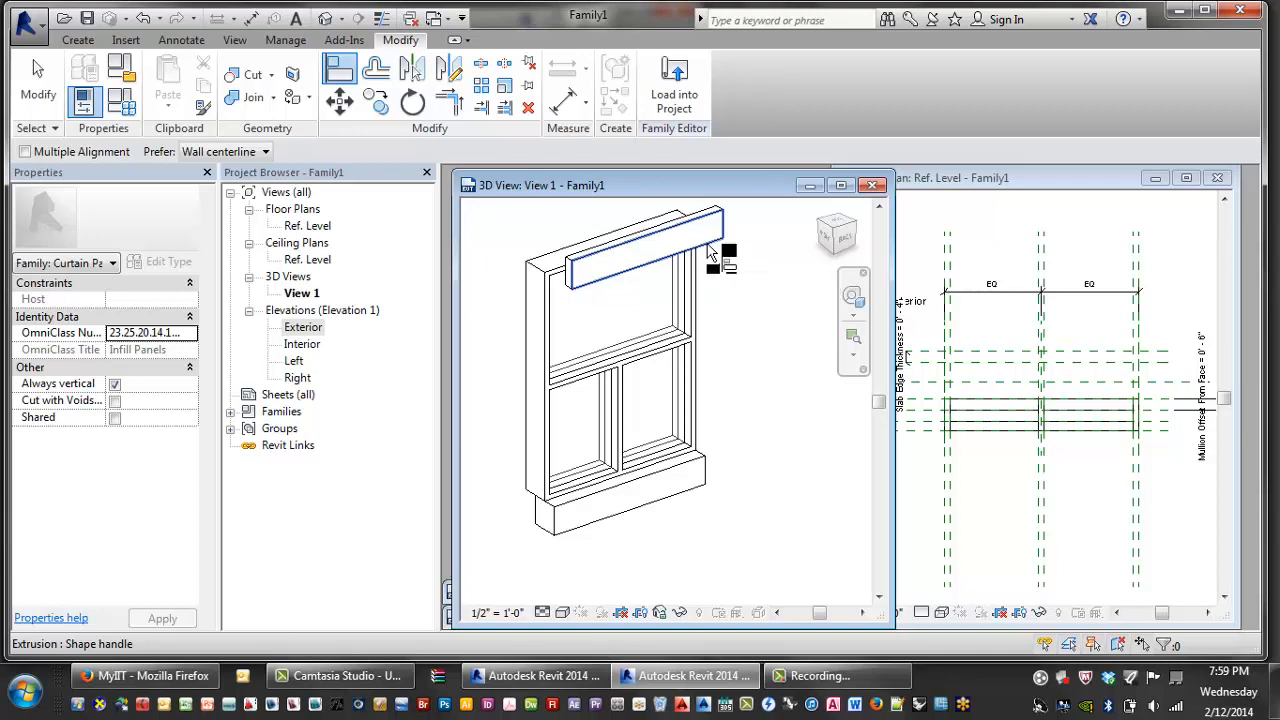
pyautogui.click(711, 256)
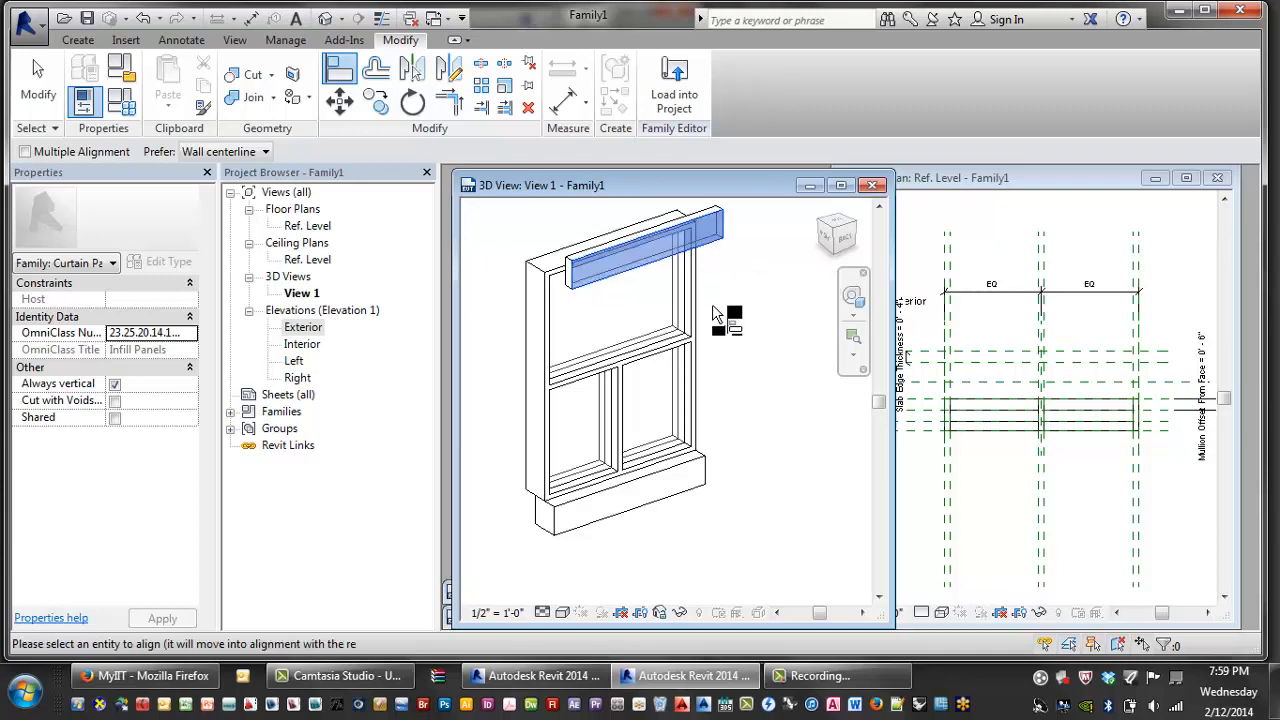
pyautogui.click(702, 511)
pyautogui.click(741, 396)
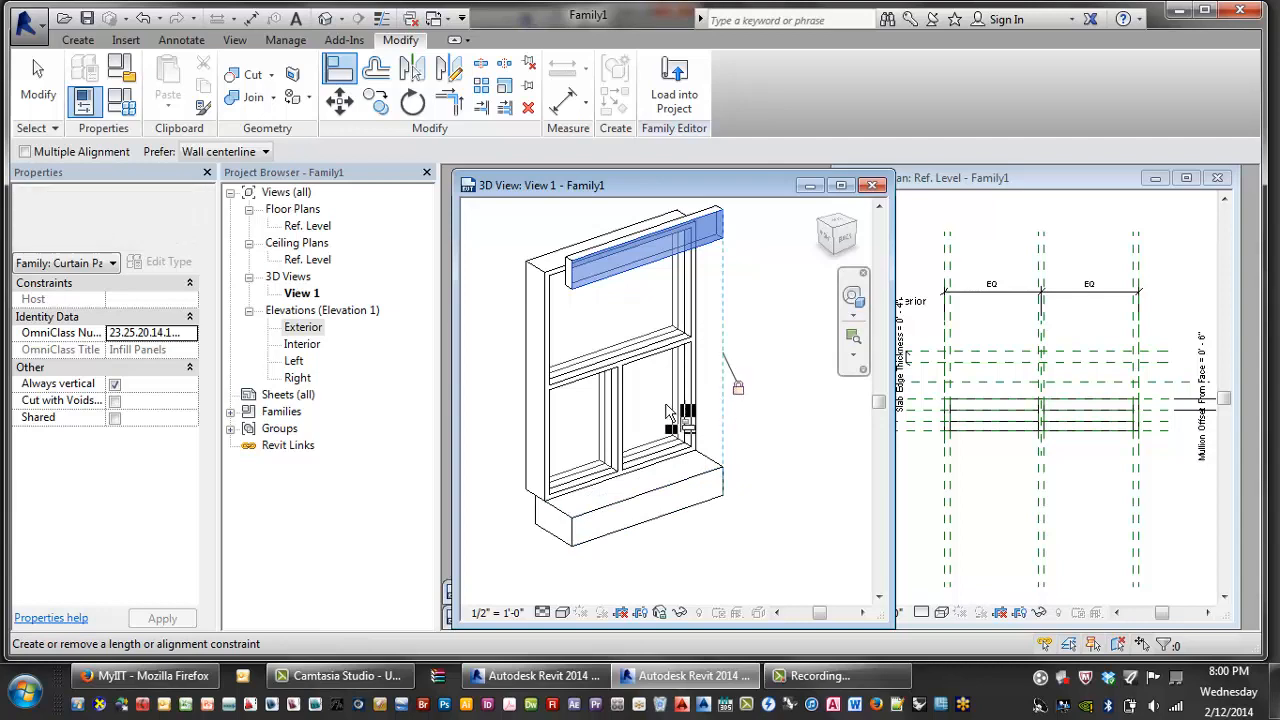
pyautogui.keyDown('shift'); pyautogui.moveTo(545, 470); pyautogui.dragTo(685, 468, button='middle'); pyautogui.keyUp('shift')
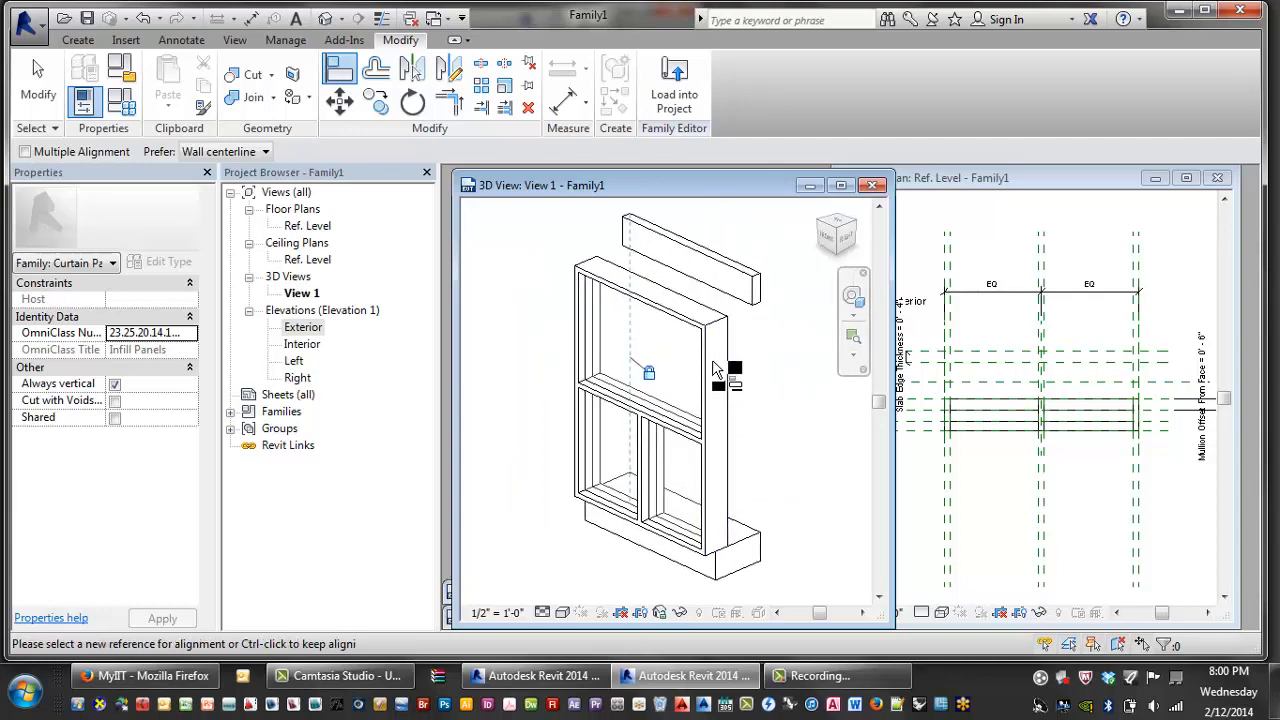
pyautogui.click(750, 306)
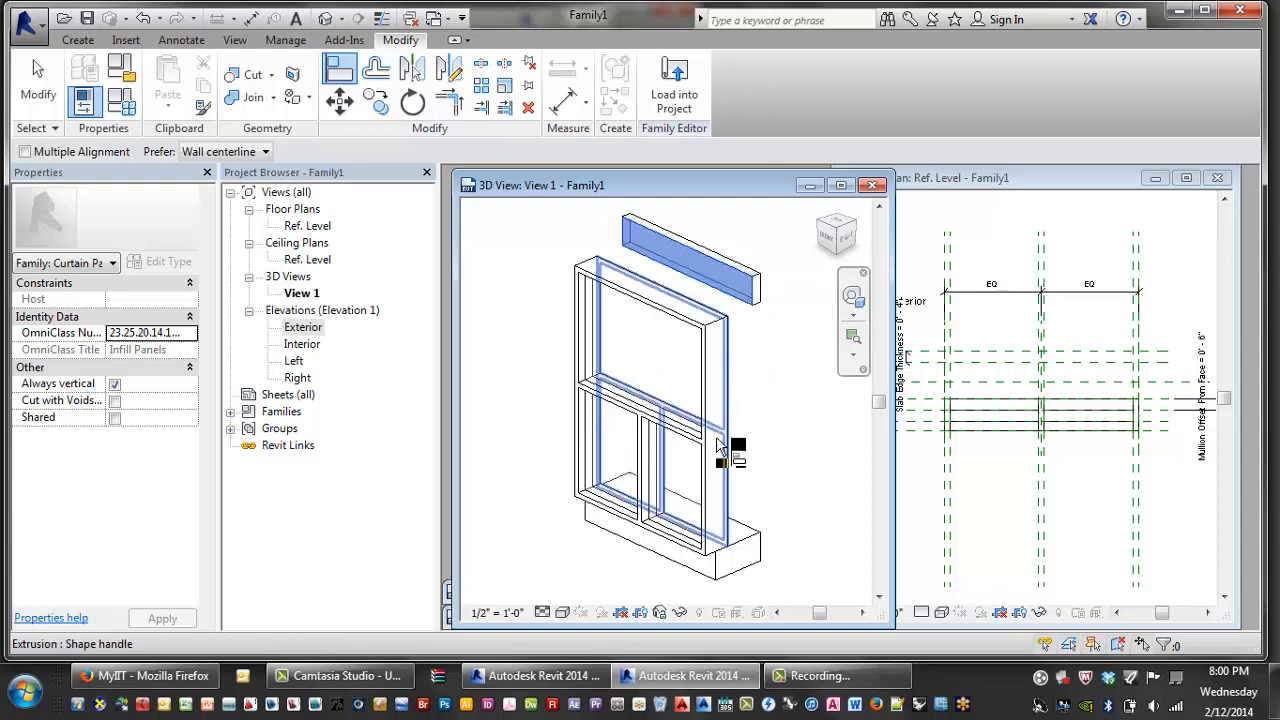
pyautogui.click(603, 398)
pyautogui.scroll(-1, 767, 437)
pyautogui.press('Escape')
pyautogui.press('Escape')
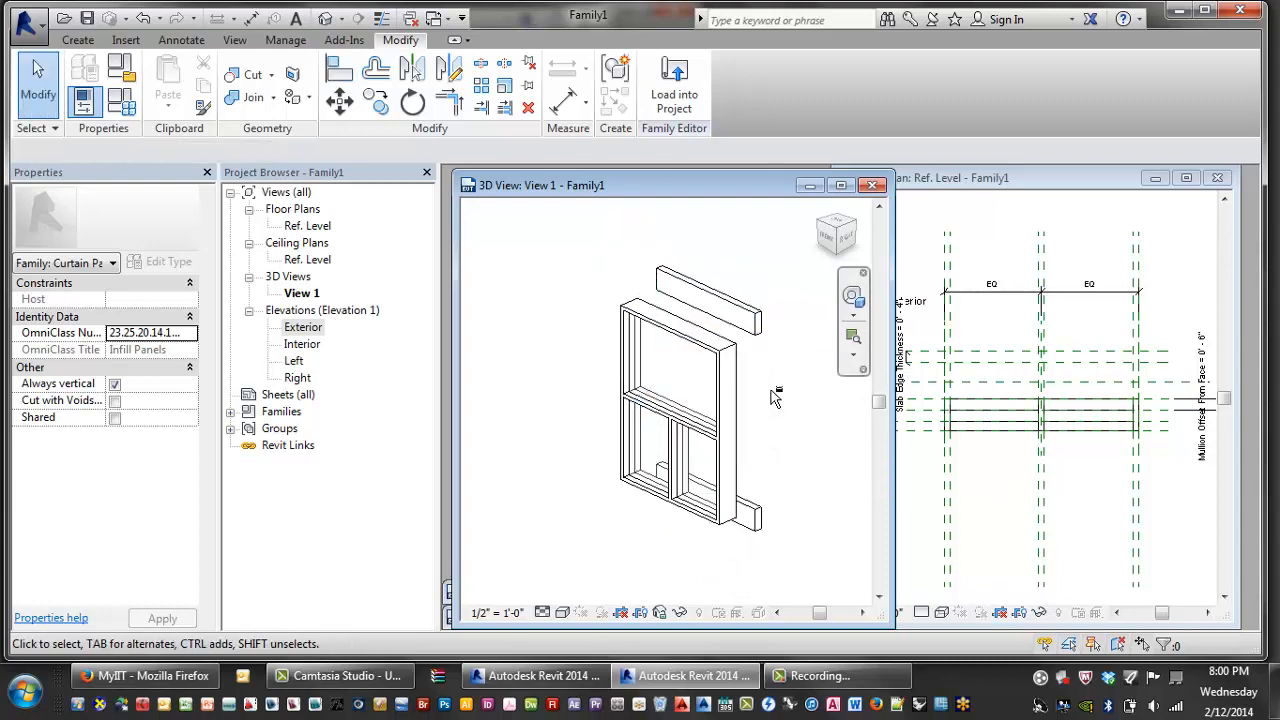
pyautogui.keyDown('shift'); pyautogui.moveTo(775, 397); pyautogui.dragTo(532, 402, button='middle'); pyautogui.keyUp('shift')
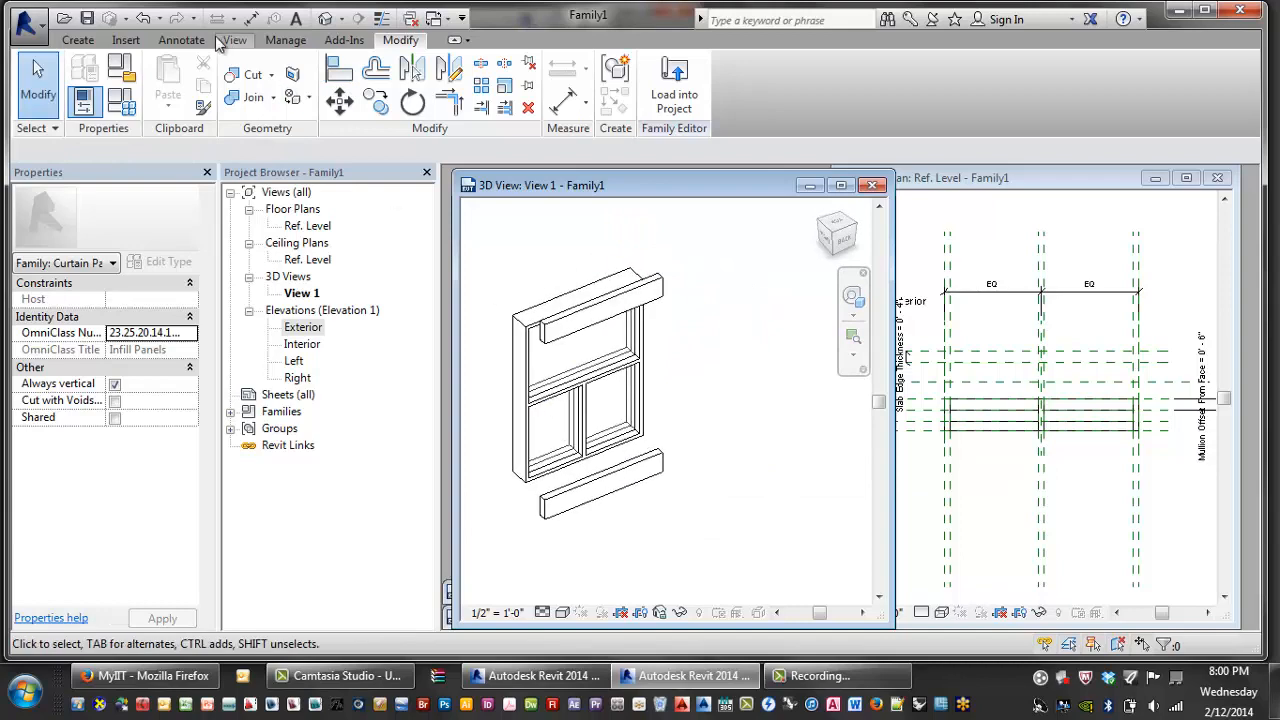
pyautogui.click(121, 100)
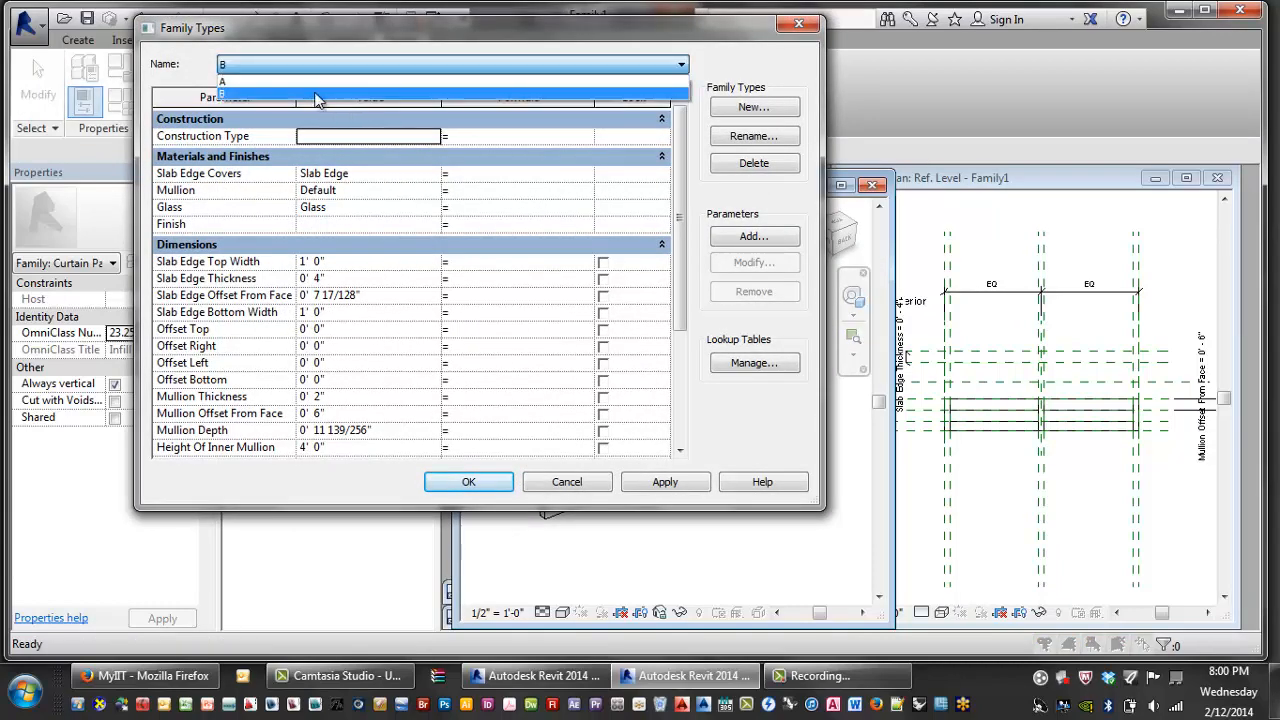
pyautogui.click(314, 91)
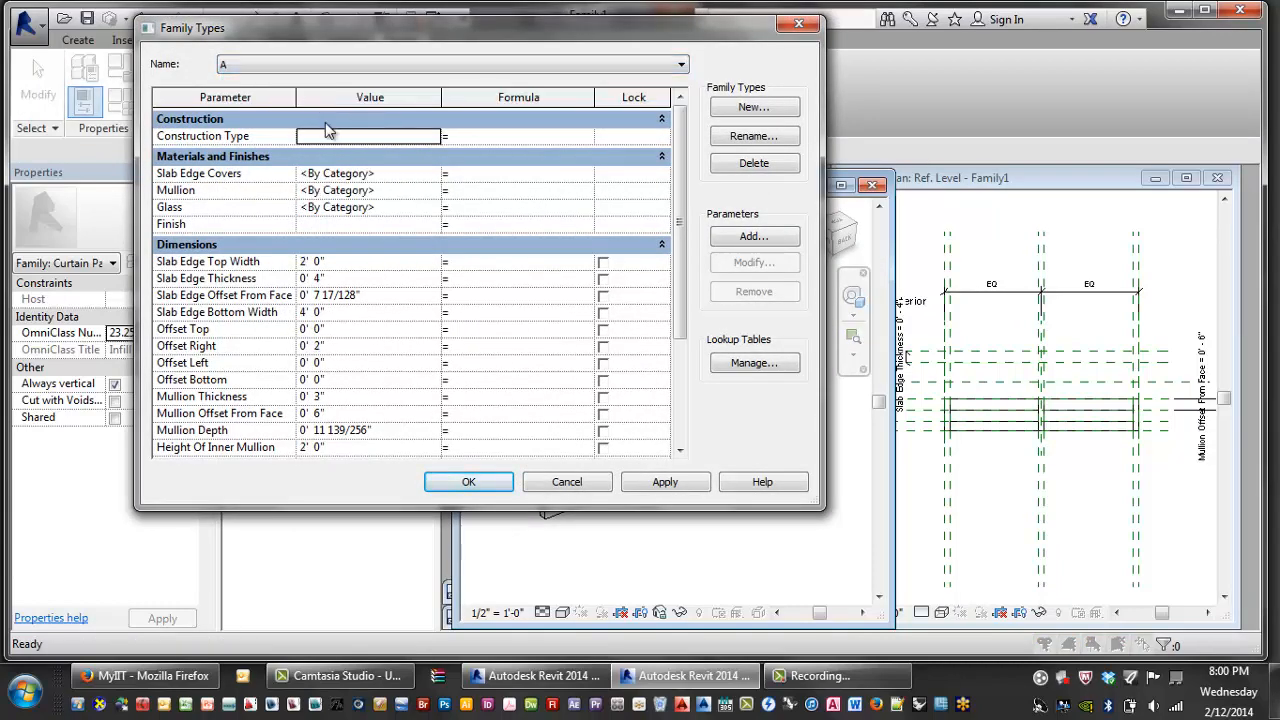
pyautogui.click(665, 482)
pyautogui.click(468, 482)
pyautogui.scroll(-1, 740, 454)
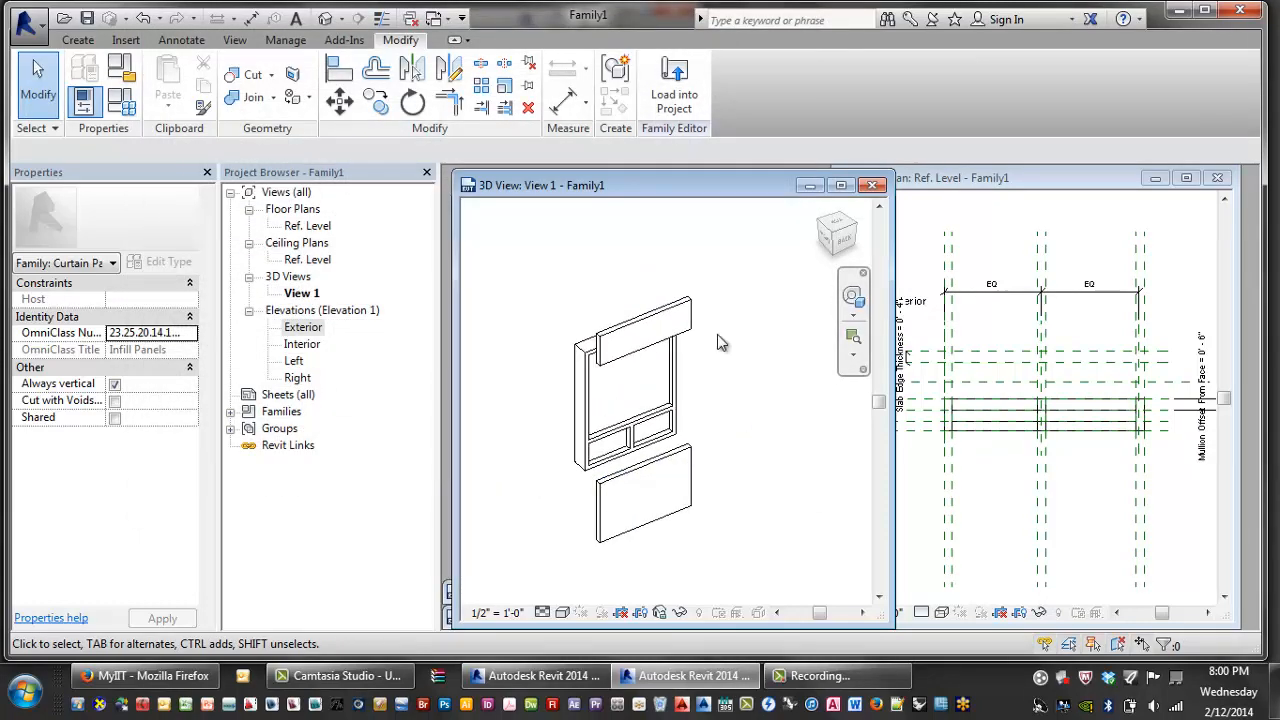
pyautogui.click(129, 108)
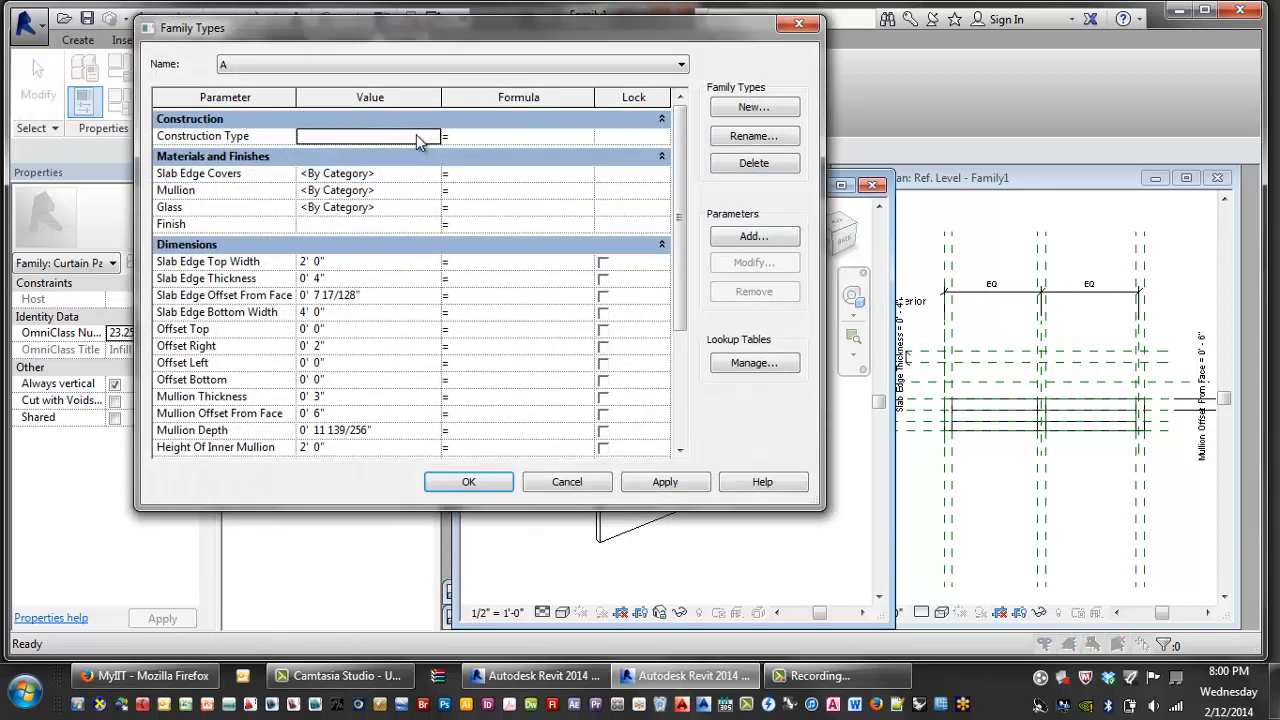
pyautogui.click(400, 65)
pyautogui.click(320, 94)
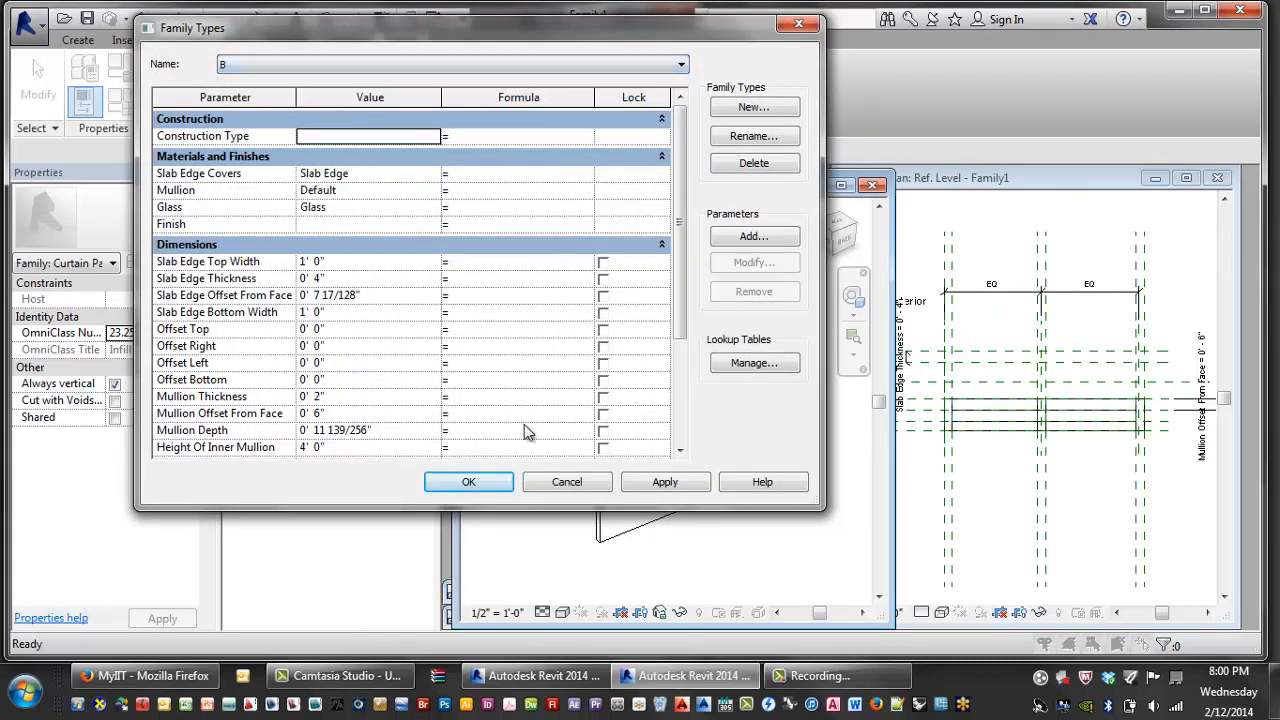
pyautogui.click(662, 481)
pyautogui.click(469, 484)
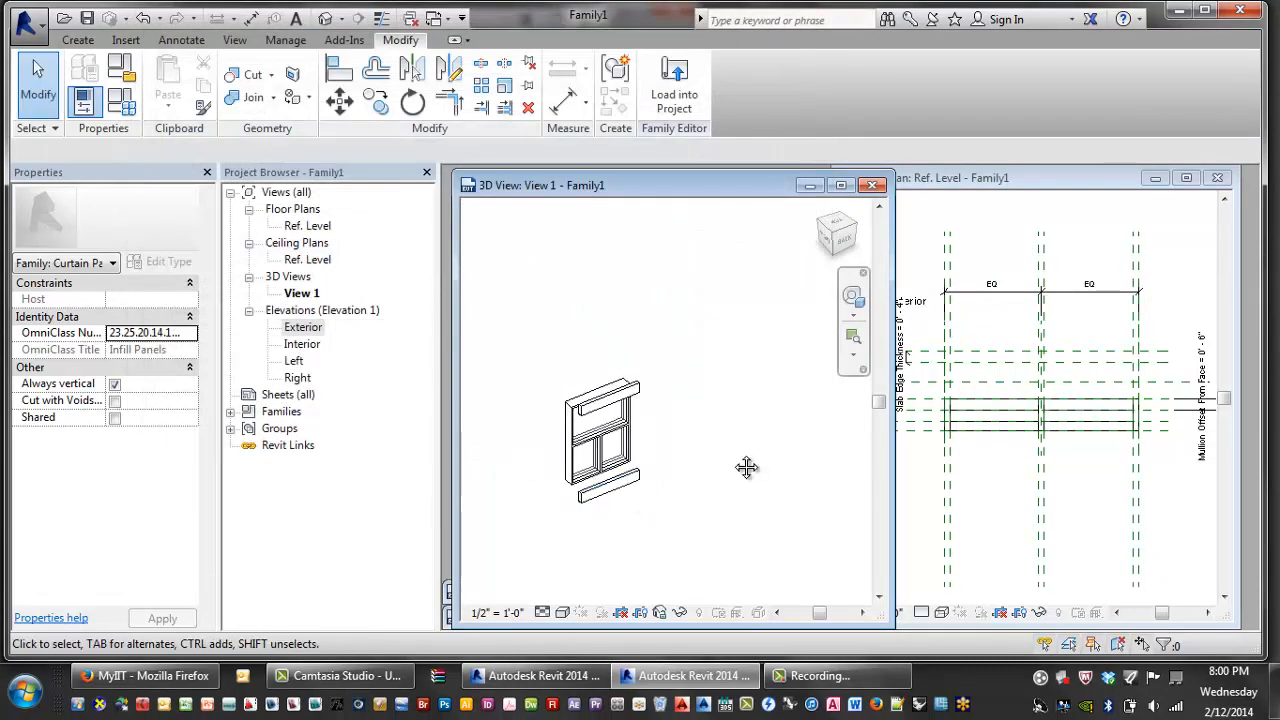
pyautogui.scroll(3, 735, 458)
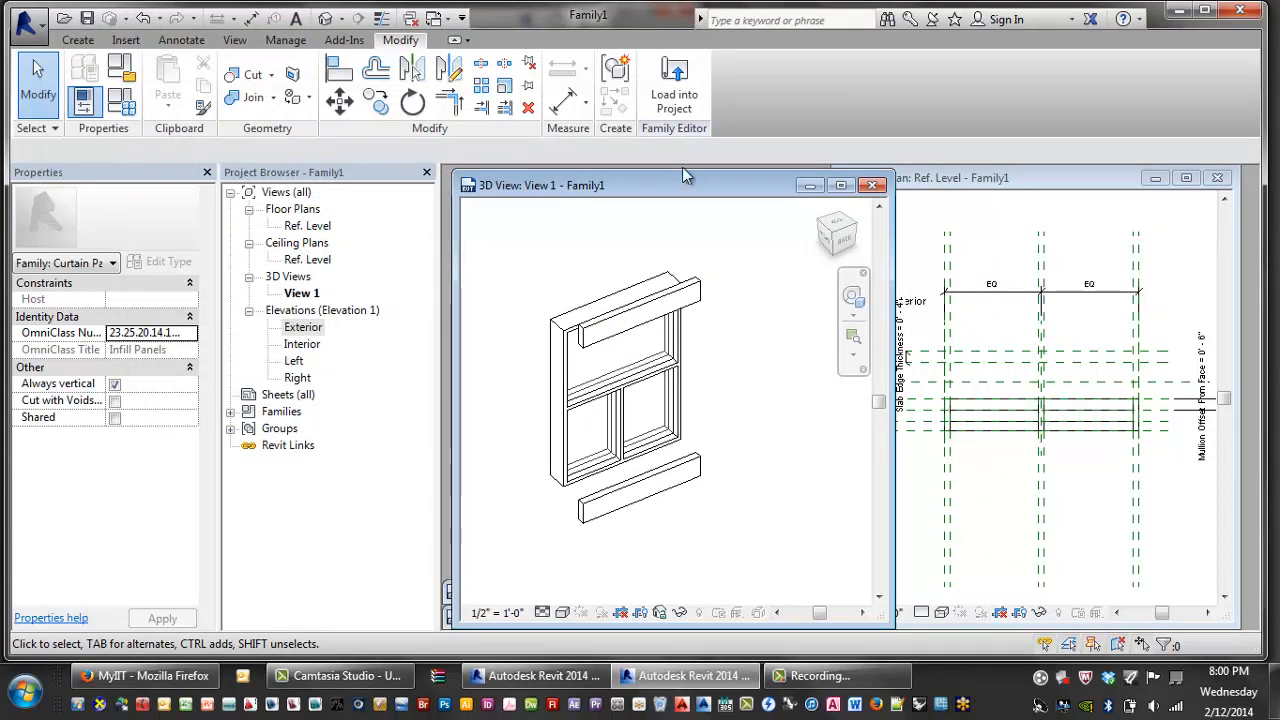
# - Move 3D View 1 left beside the plan and re-centre the Ref. Level plan
pyautogui.moveTo(686, 190); pyautogui.dragTo(640, 184)
pyautogui.click(920, 278)
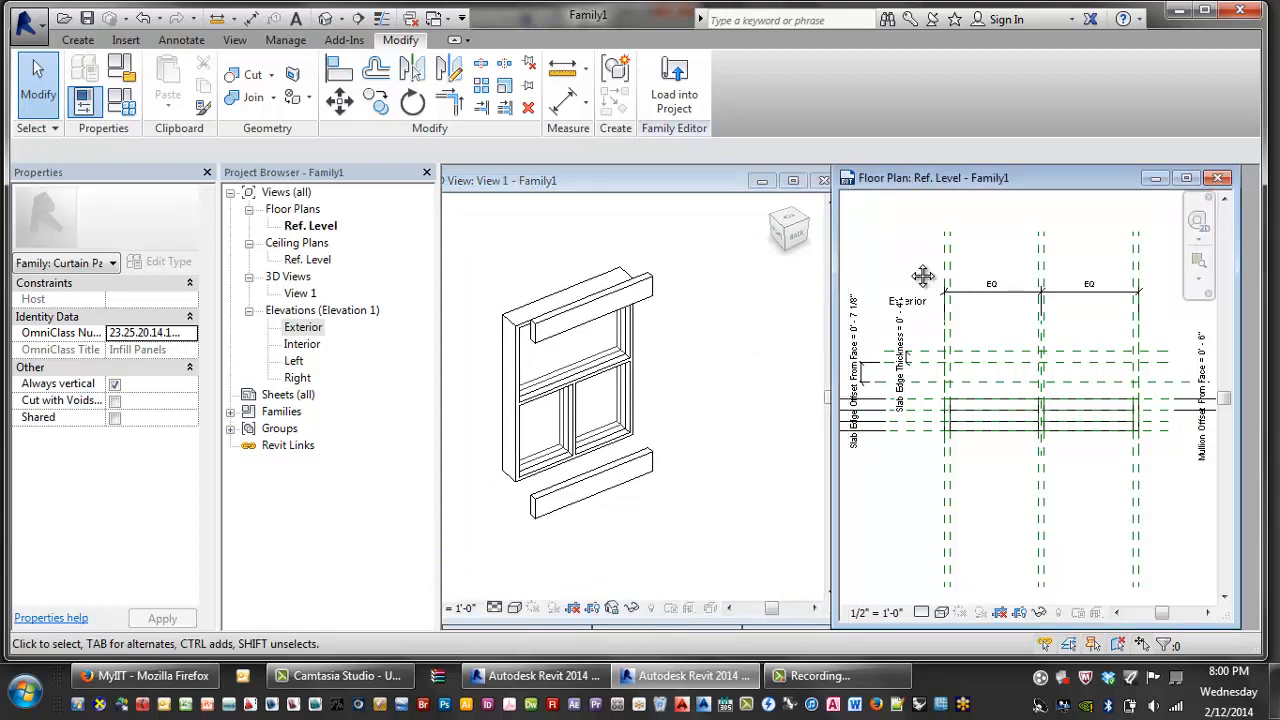
pyautogui.moveTo(922, 277); pyautogui.dragTo(889, 255, button='middle')
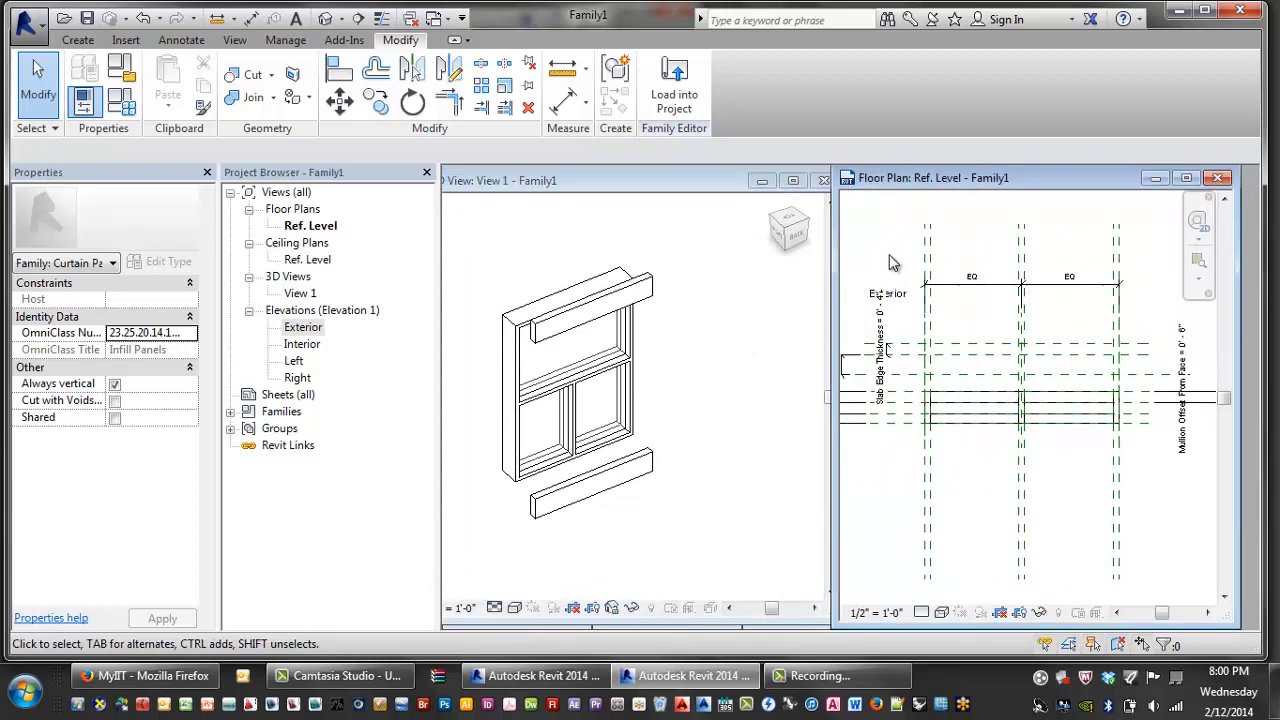
pyautogui.click(704, 259)
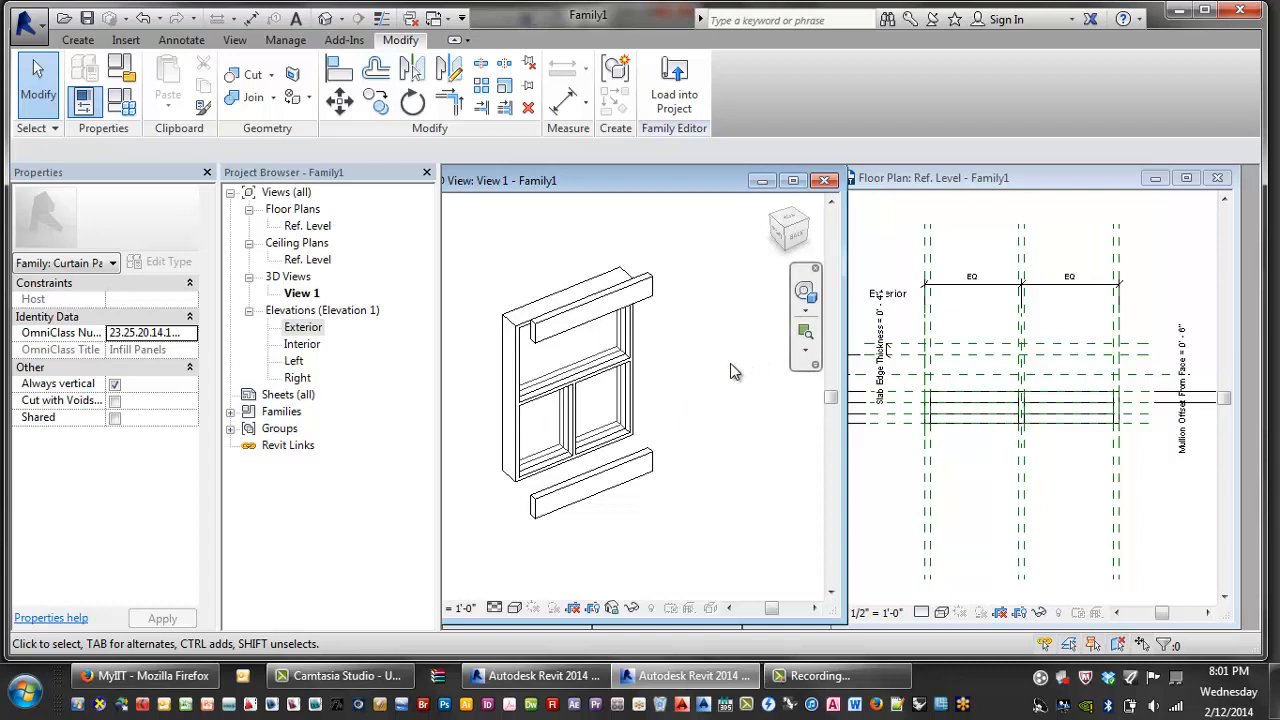
# - Select the sill and head extrusions and begin, then cancel, a visibility parameter link
pyautogui.click(651, 476)
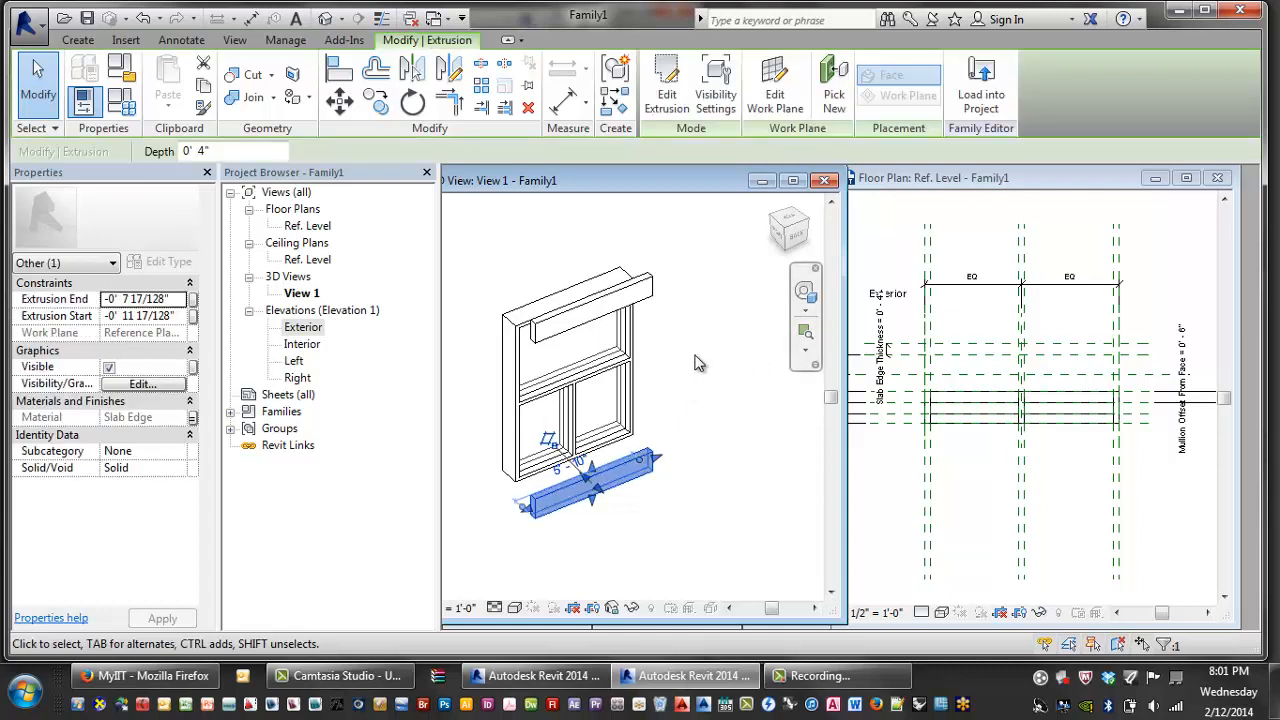
pyautogui.keyDown('ctrl'); pyautogui.click(648, 300); pyautogui.keyUp('ctrl')
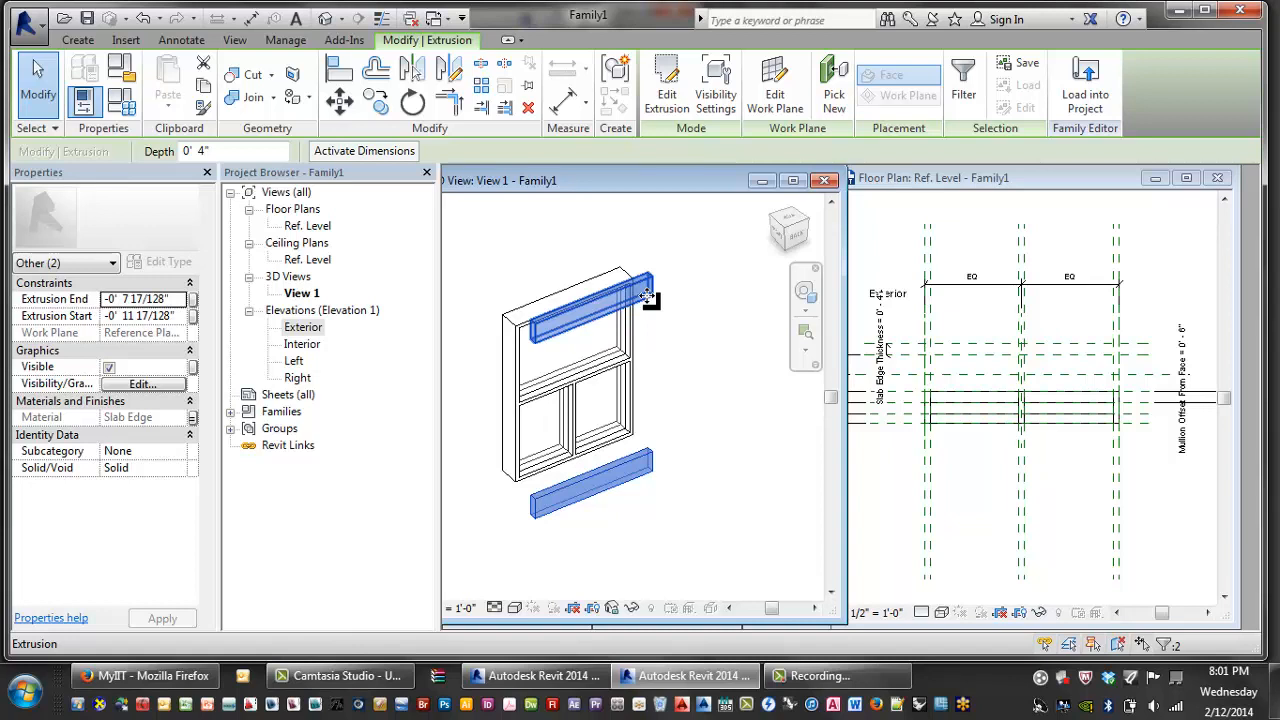
pyautogui.click(194, 368)
pyautogui.click(545, 455)
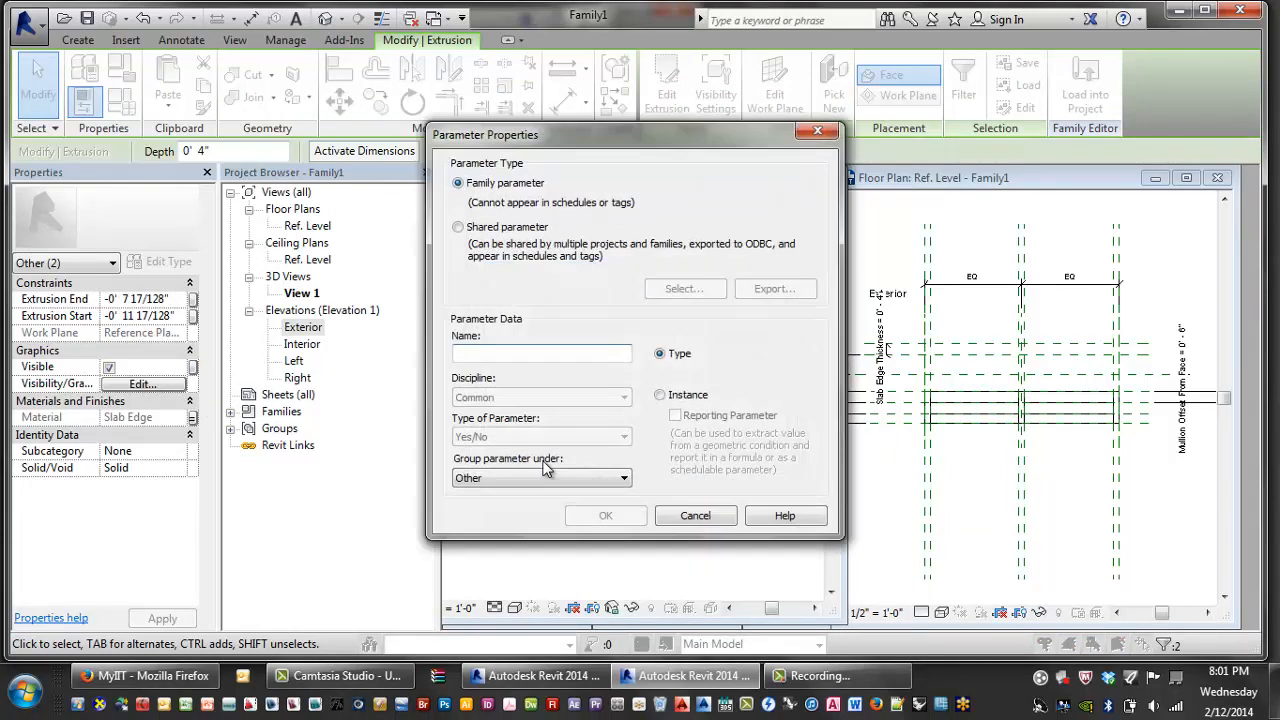
pyautogui.click(688, 515)
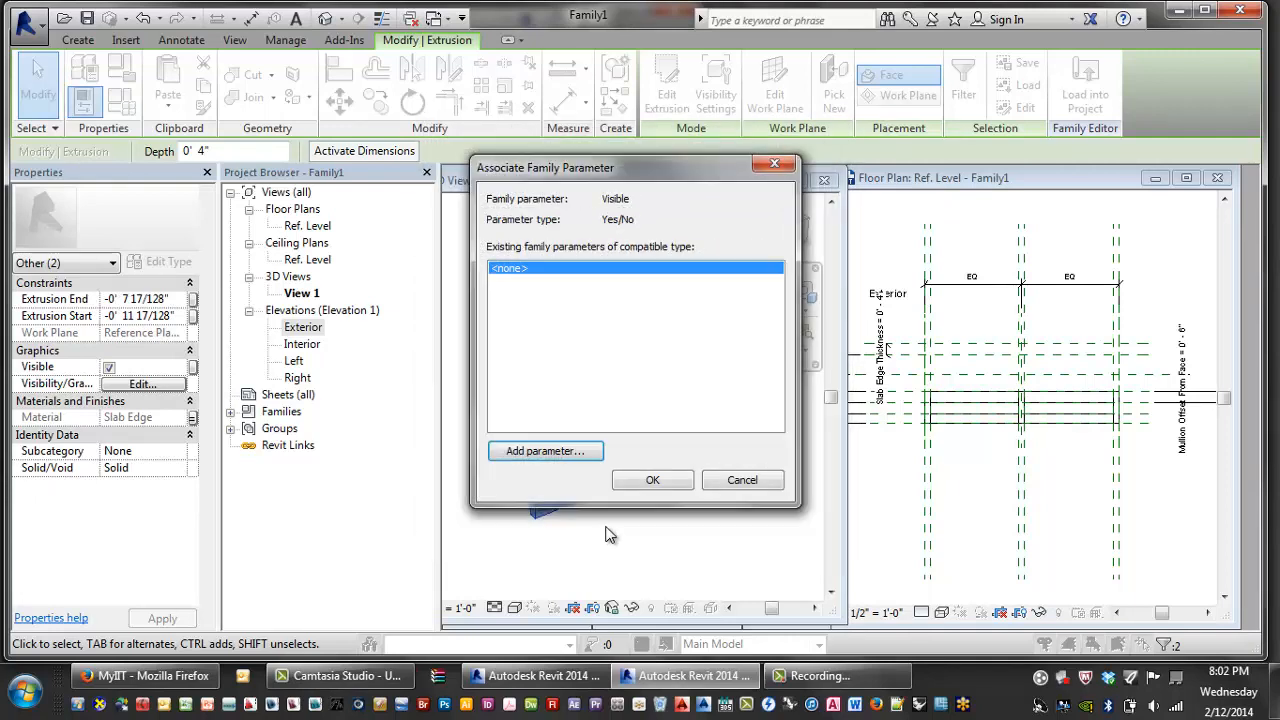
pyautogui.click(718, 482)
pyautogui.click(655, 512)
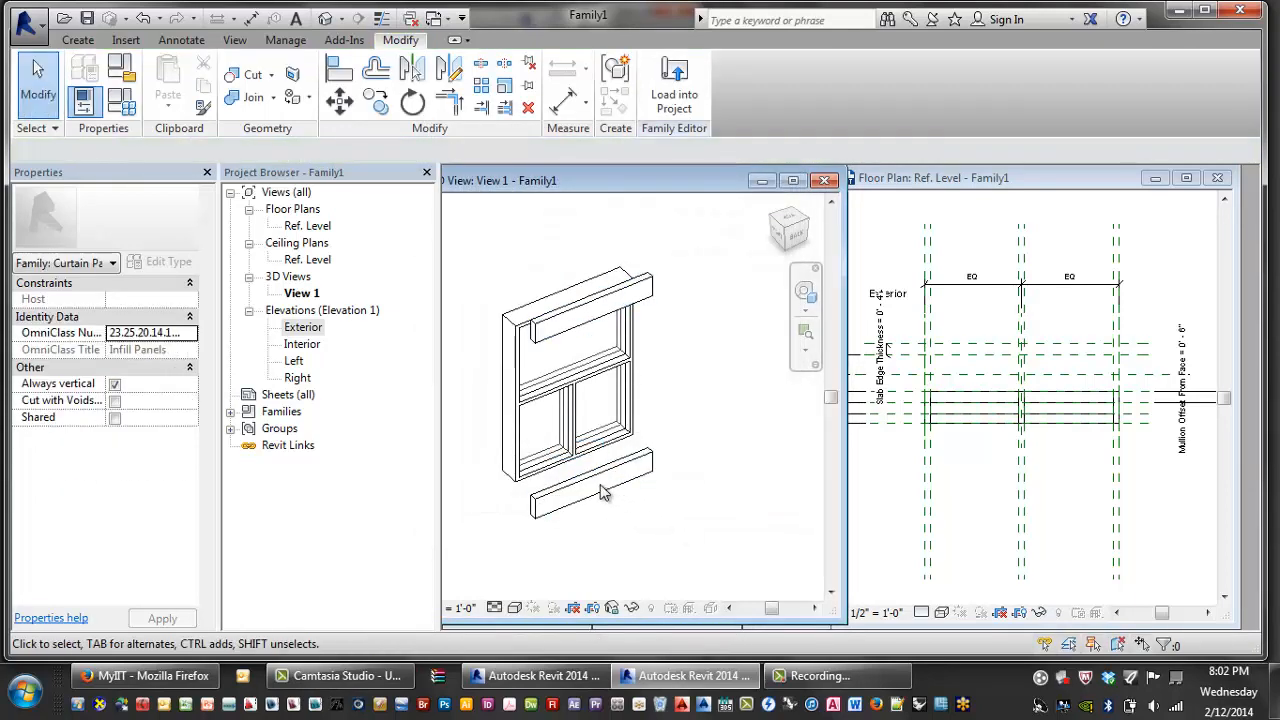
# - Link the lower slab edge's visibility to a new Yes/No parameter 'Slab Edge Bottom'
pyautogui.click(605, 503)
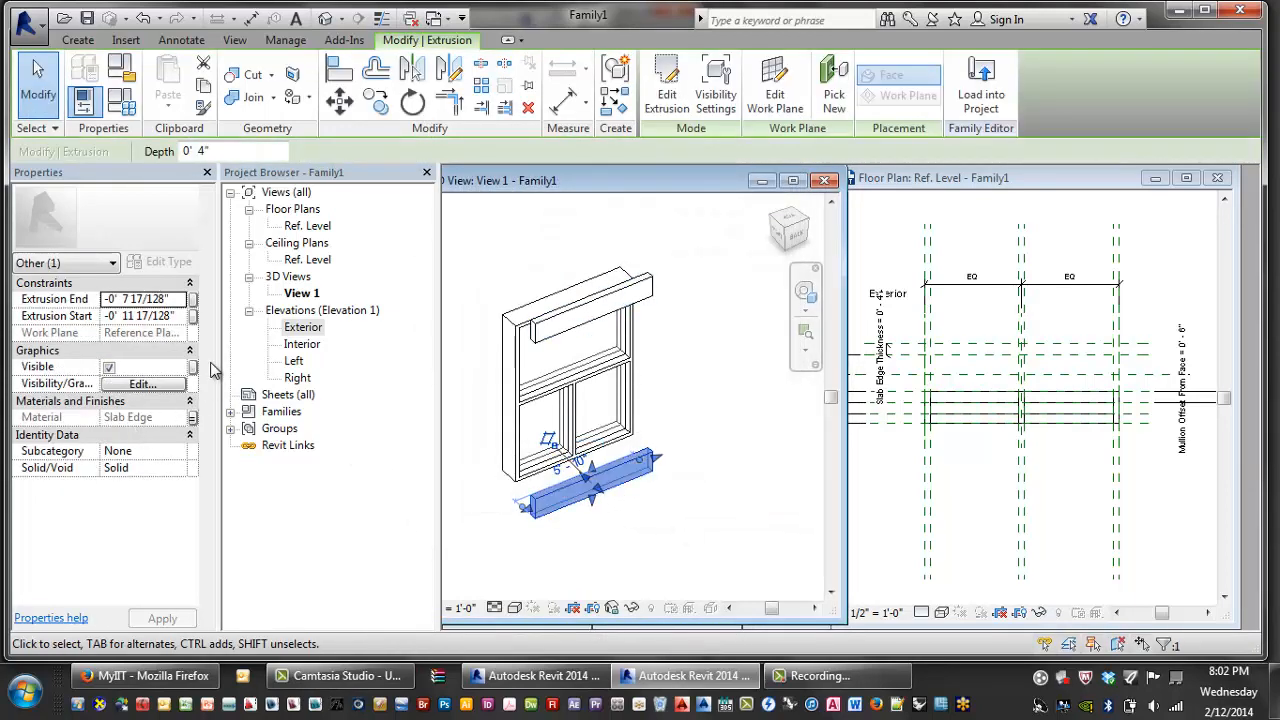
pyautogui.click(194, 368)
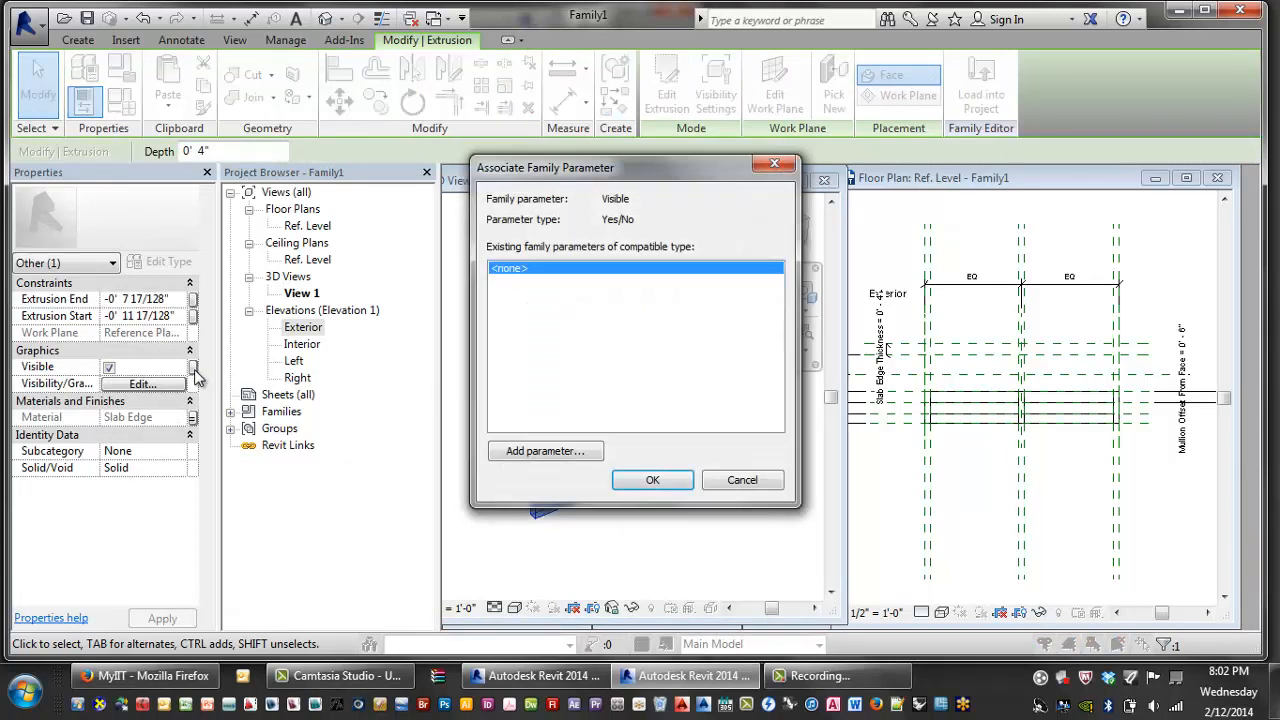
pyautogui.click(551, 452)
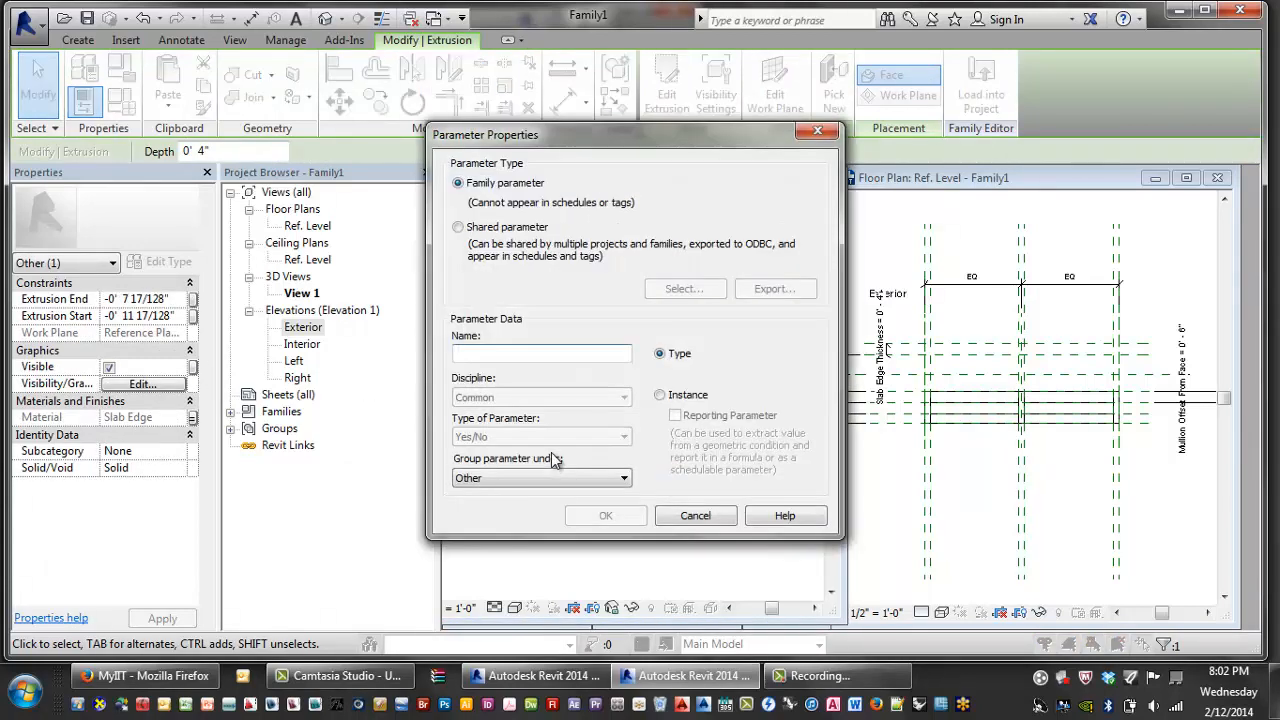
pyautogui.write('Slab ')
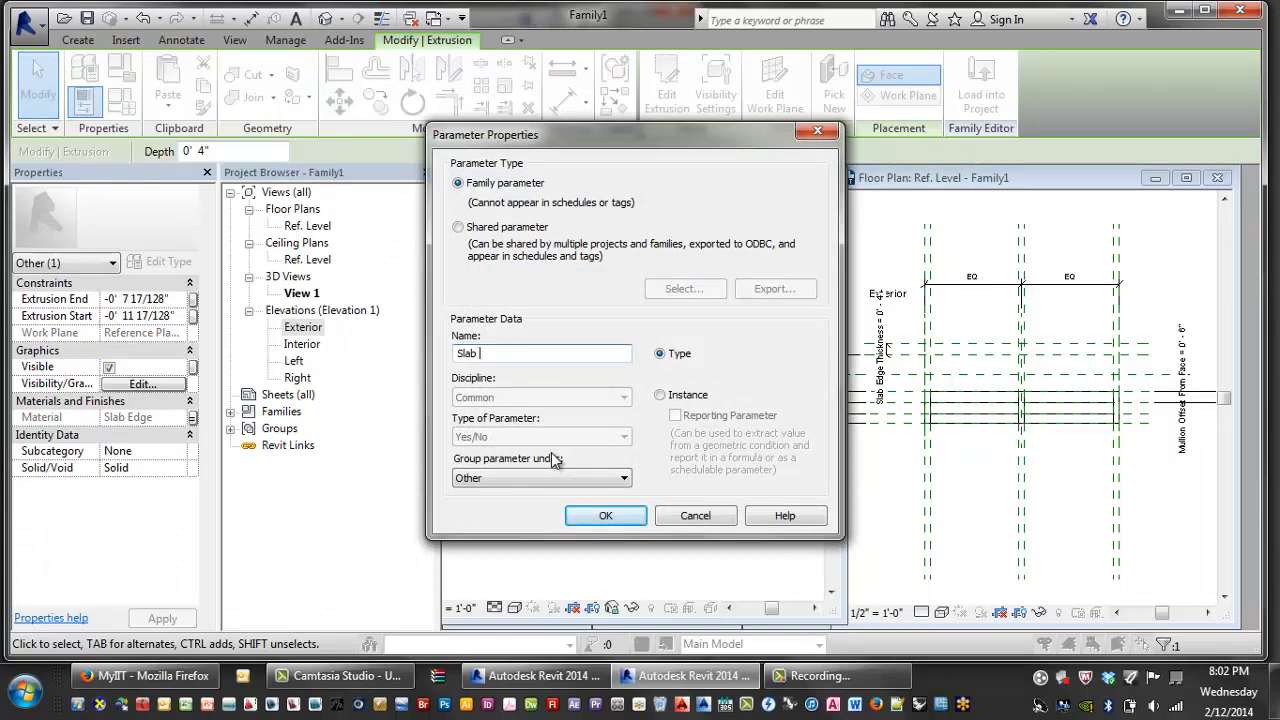
pyautogui.write('Edge Bottom')
pyautogui.click(602, 516)
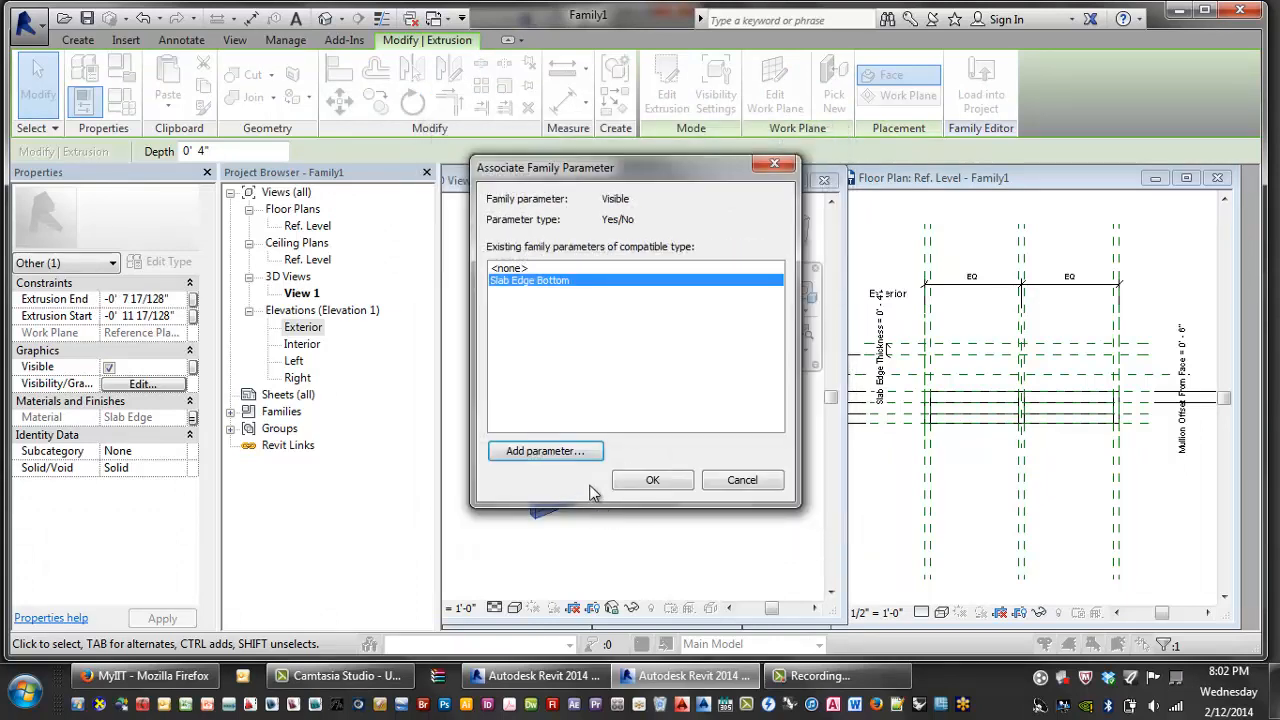
pyautogui.click(650, 481)
pyautogui.click(666, 528)
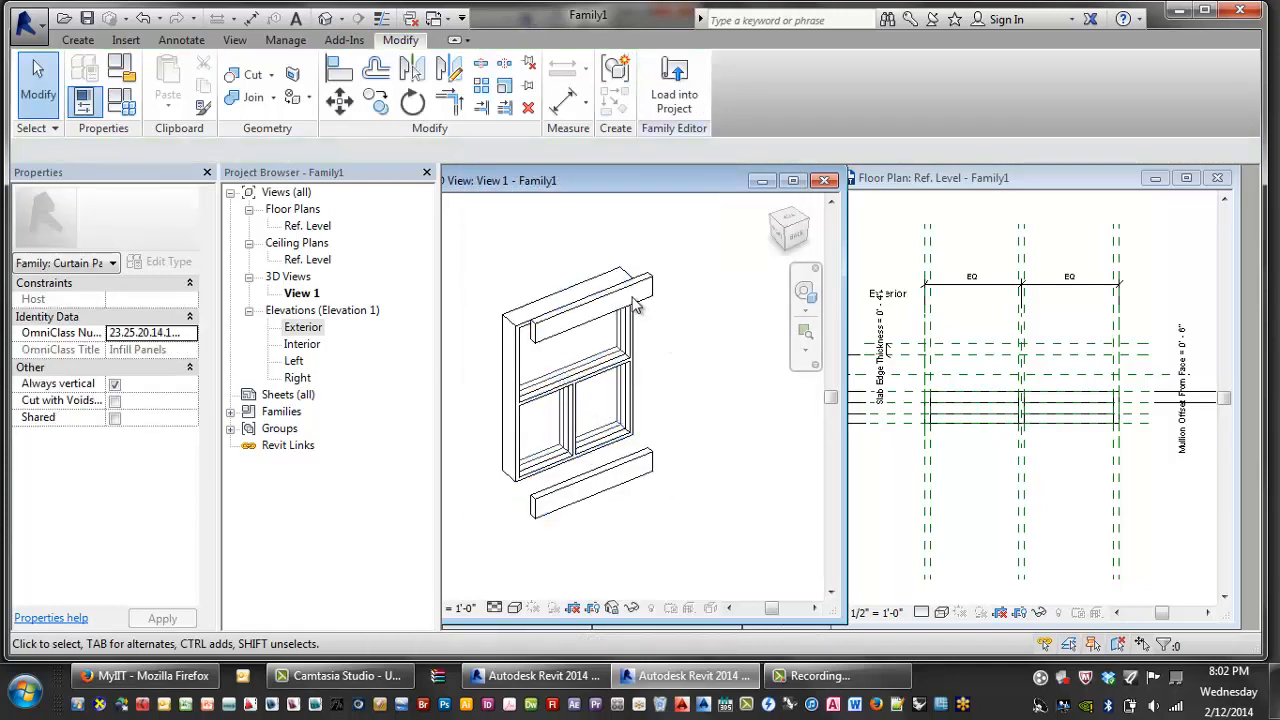
# - Link the top slab edge extrusion's visibility to a new Yes/No parameter named Slab Edge Top
pyautogui.click(635, 307)
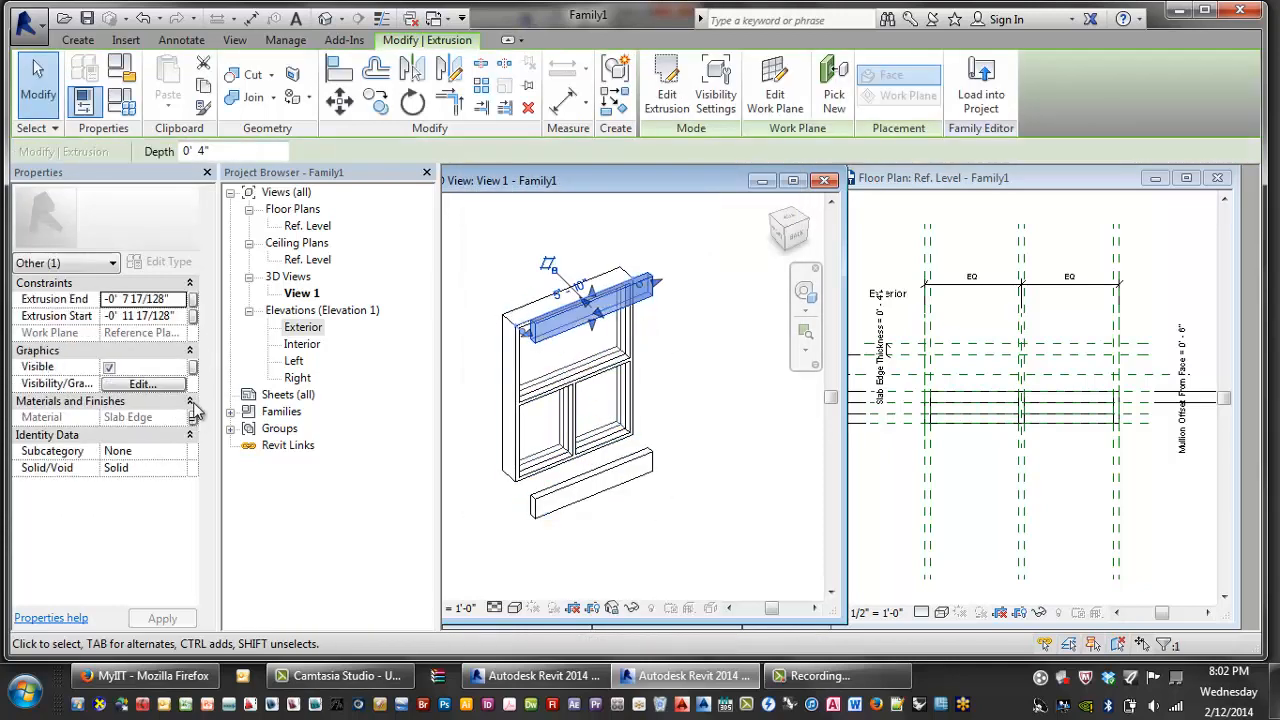
pyautogui.click(193, 368)
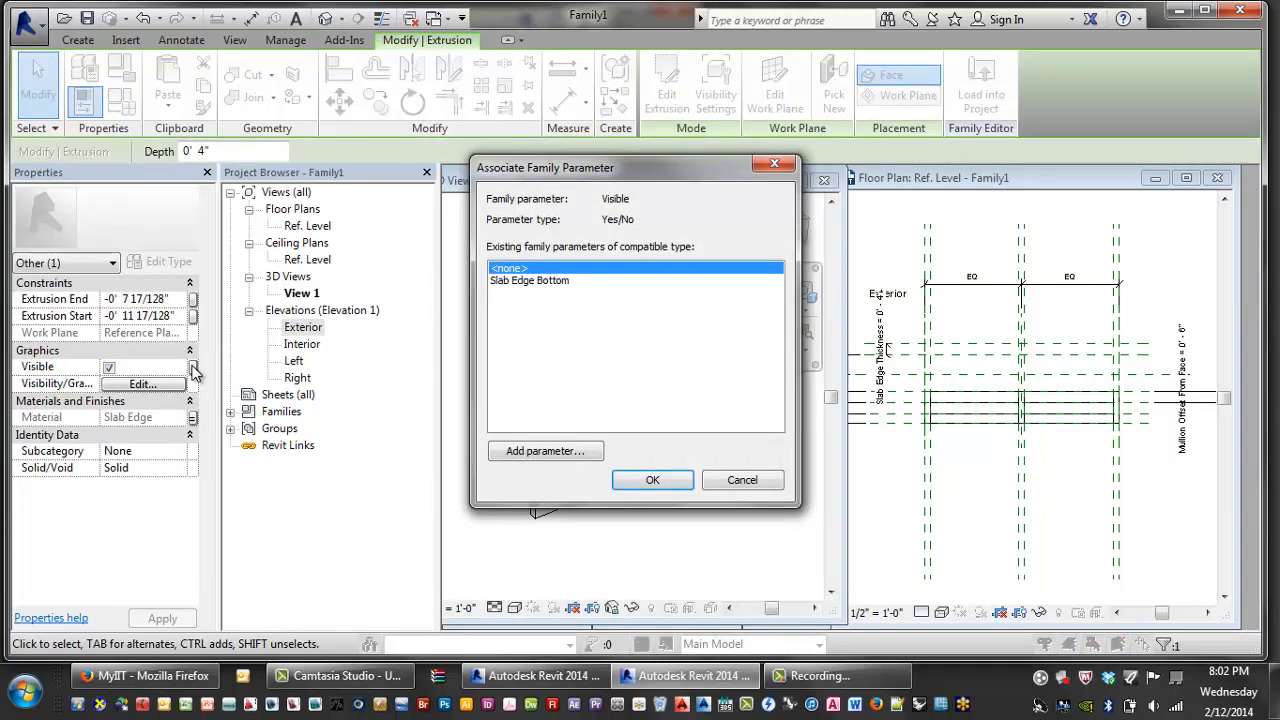
pyautogui.press('Down')
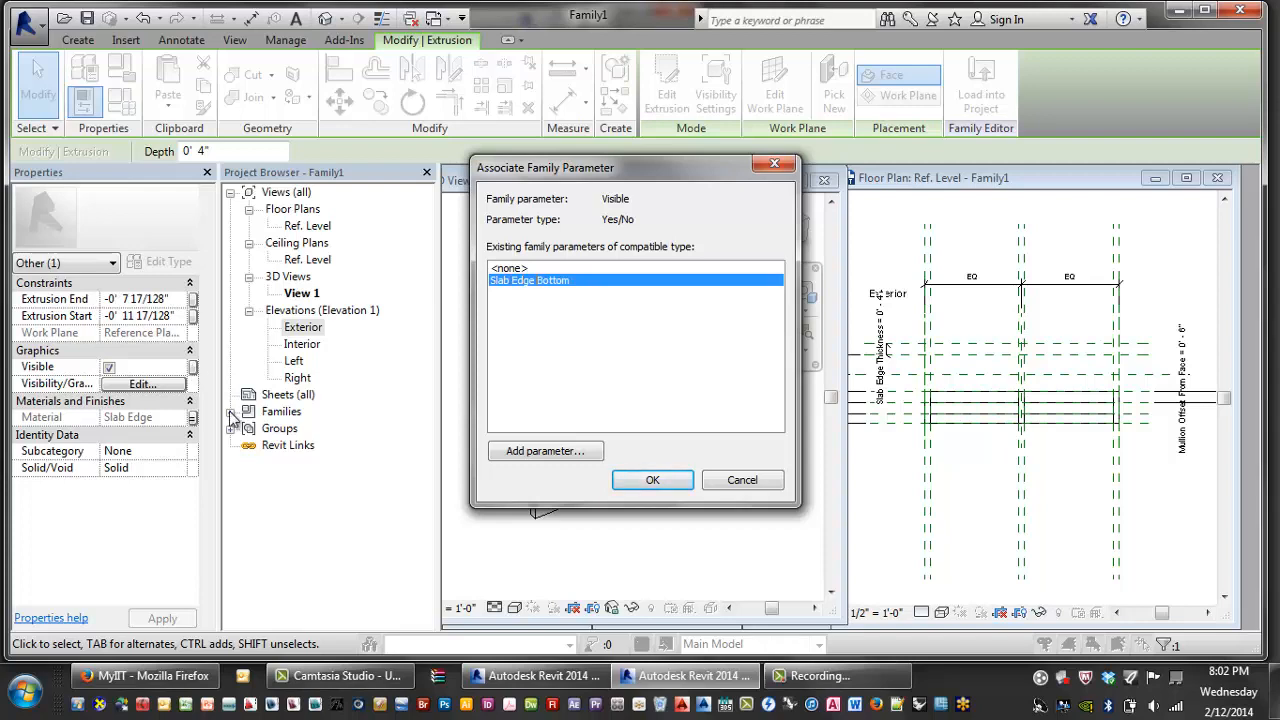
pyautogui.click(545, 451)
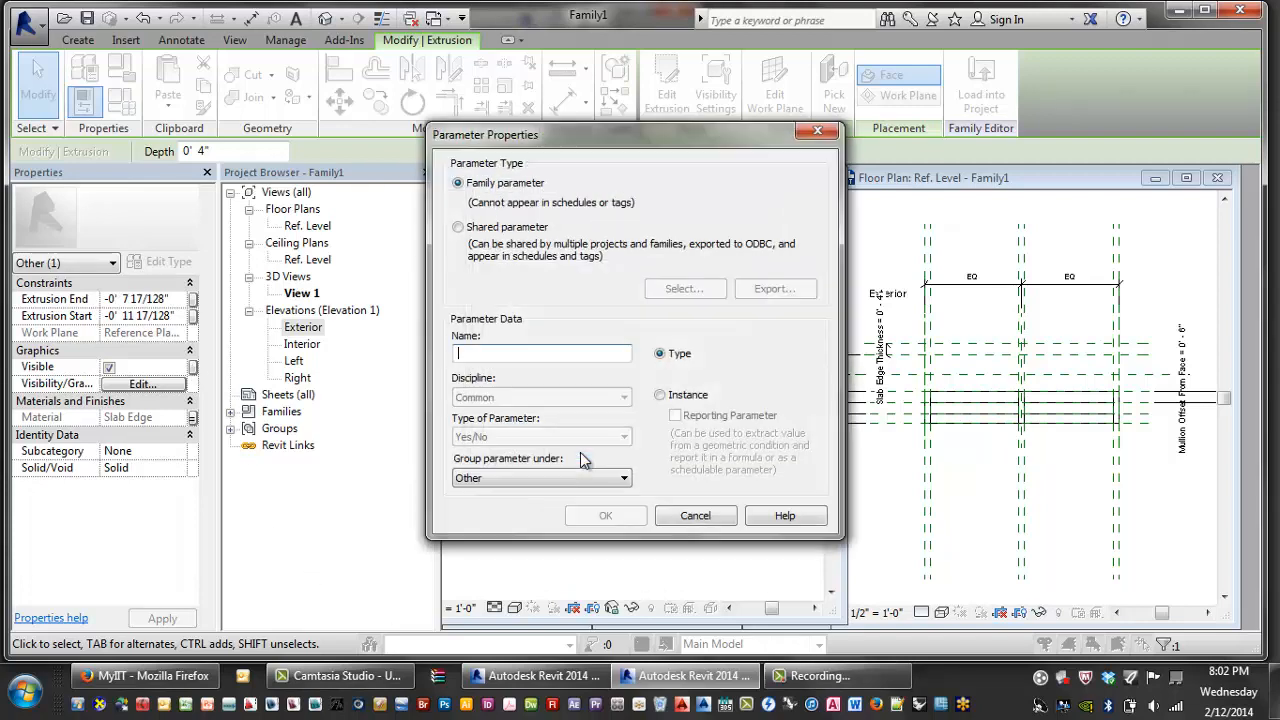
pyautogui.write('Slab Edge top')
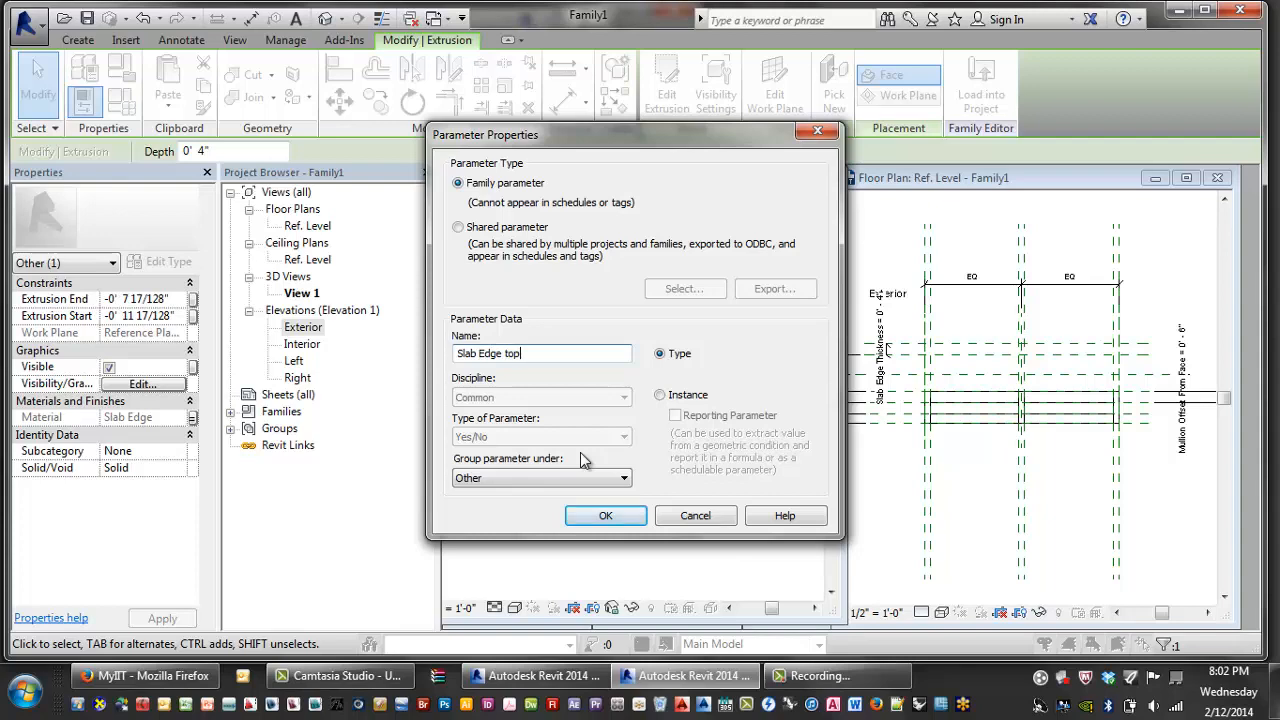
pyautogui.press('BackSpace')
pyautogui.press('BackSpace')
pyautogui.press('BackSpace')
pyautogui.write('Top')
pyautogui.click(627, 520)
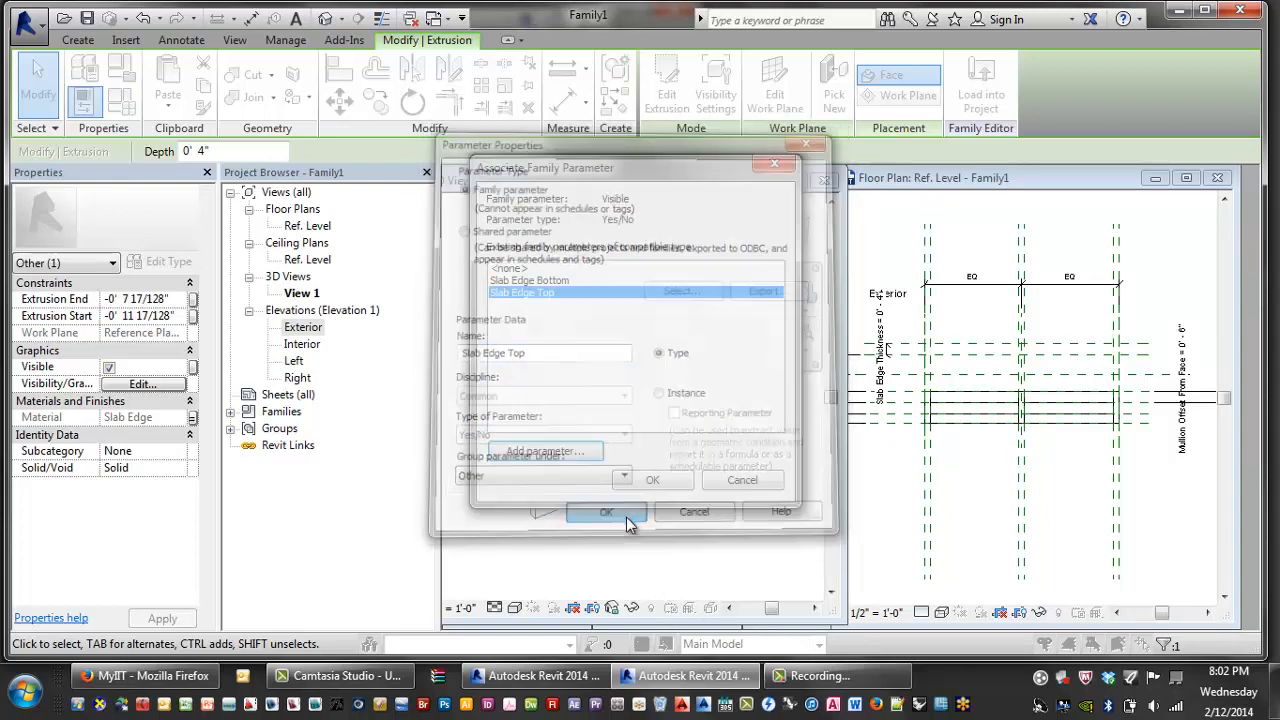
pyautogui.click(651, 482)
# - Clear the selection and zoom and pan the 3D view to fit the panel
pyautogui.click(746, 432)
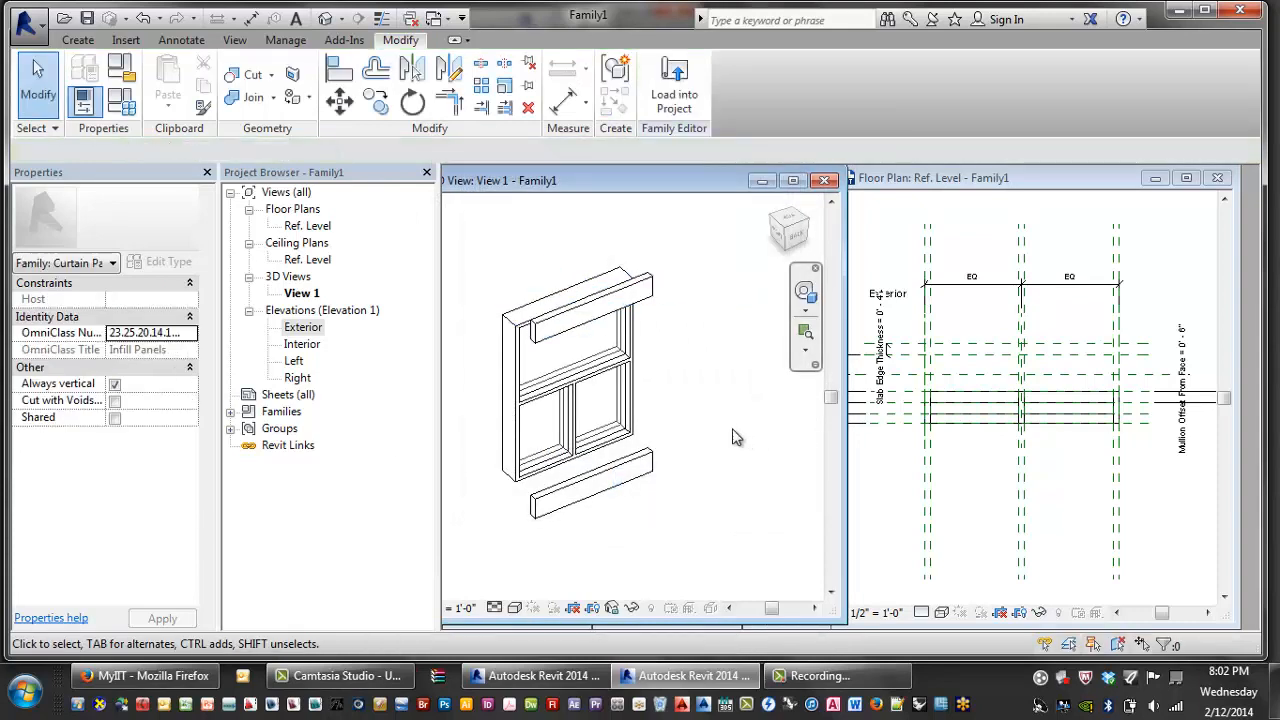
pyautogui.middleClick(751, 443)
pyautogui.middleClick(751, 443)
pyautogui.moveTo(728, 380); pyautogui.dragTo(705, 362, button='middle')
pyautogui.scroll(-1, 705, 358)
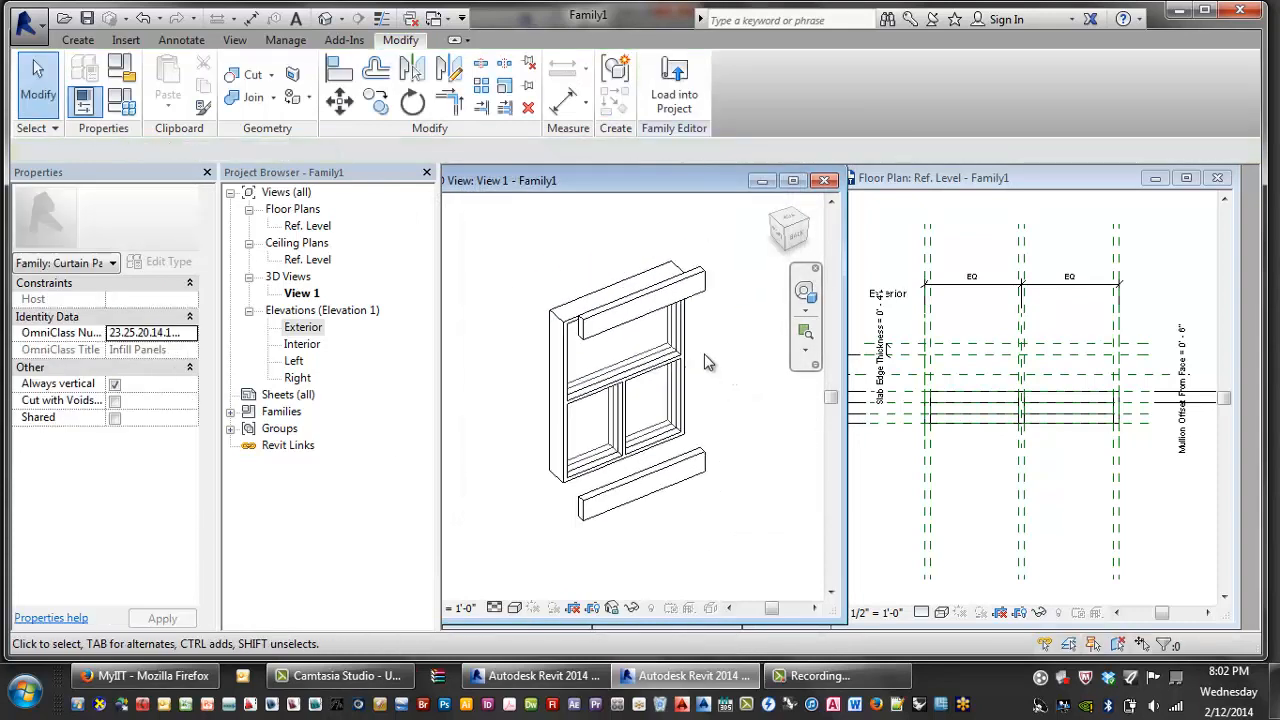
# - Delete family types B and A in Family Types
pyautogui.click(137, 110)
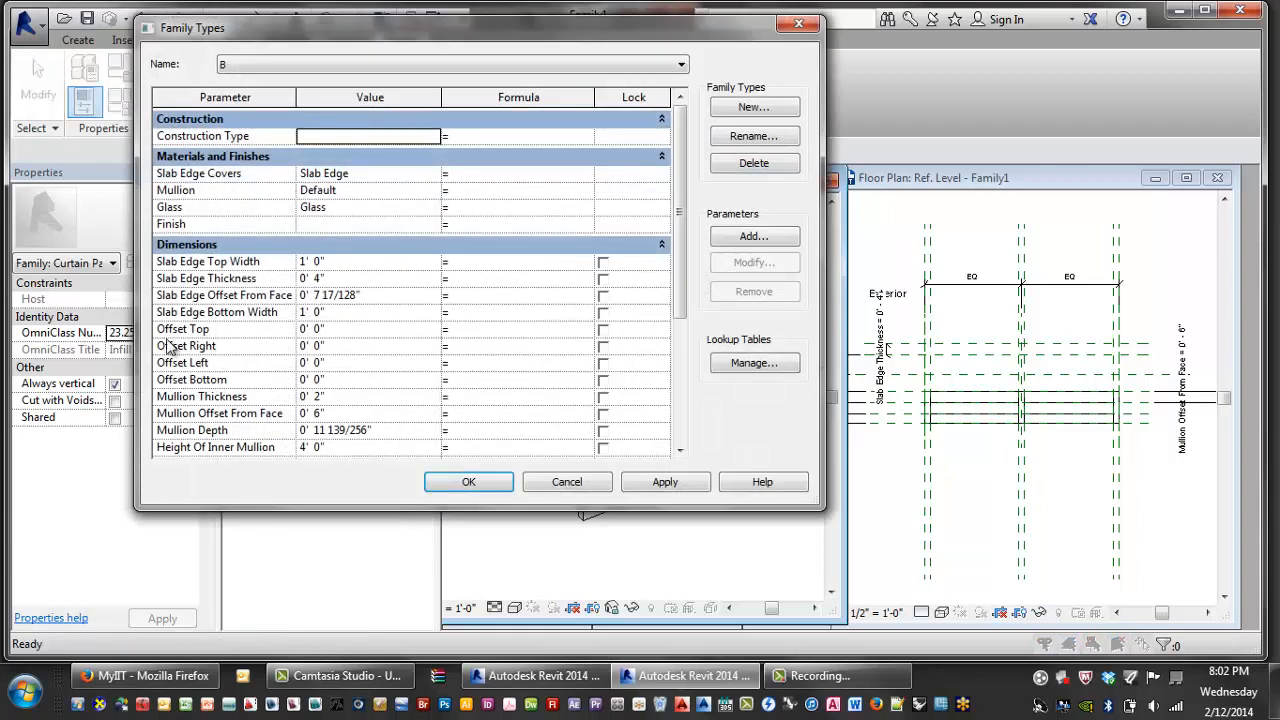
pyautogui.moveTo(447, 23); pyautogui.dragTo(461, 32)
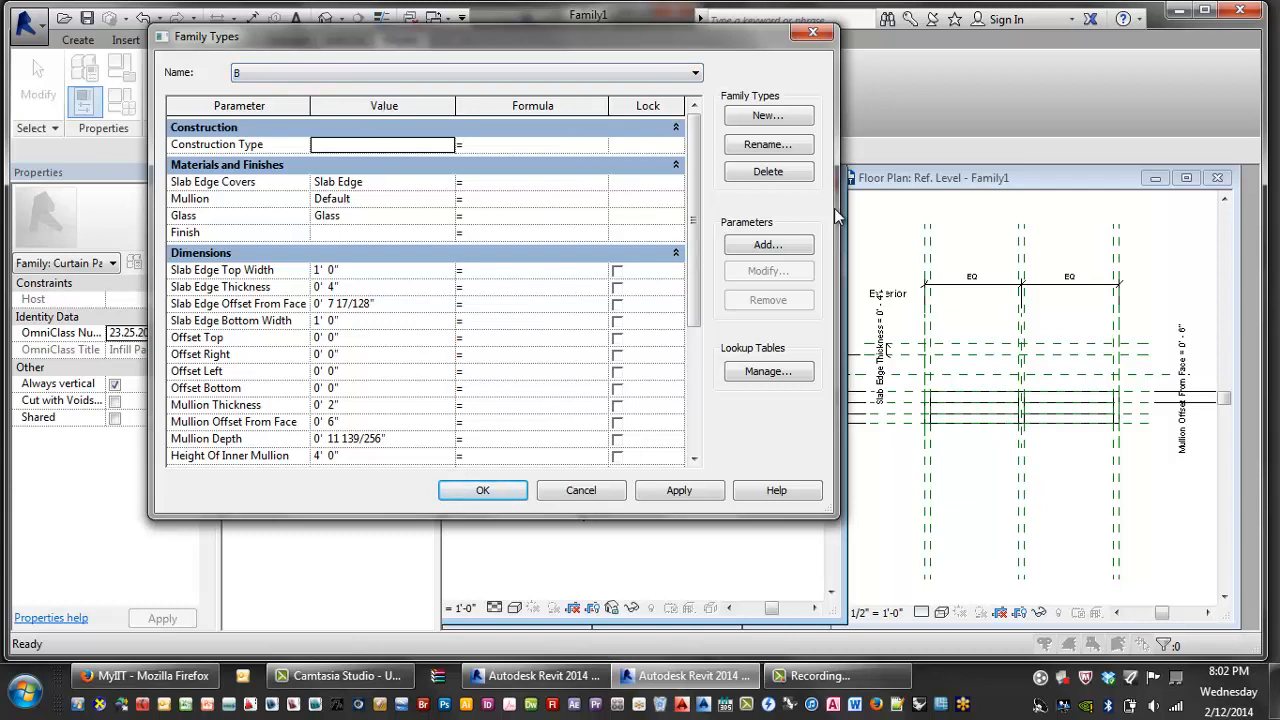
pyautogui.click(768, 172)
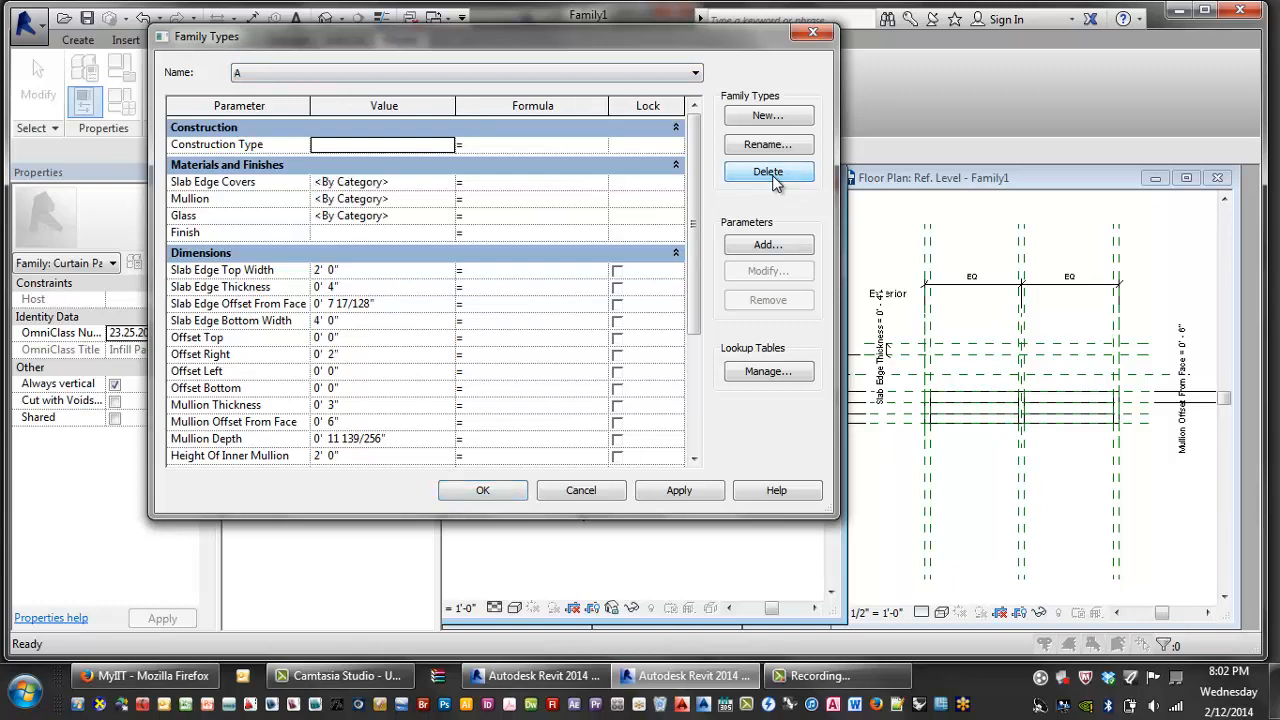
pyautogui.click(768, 172)
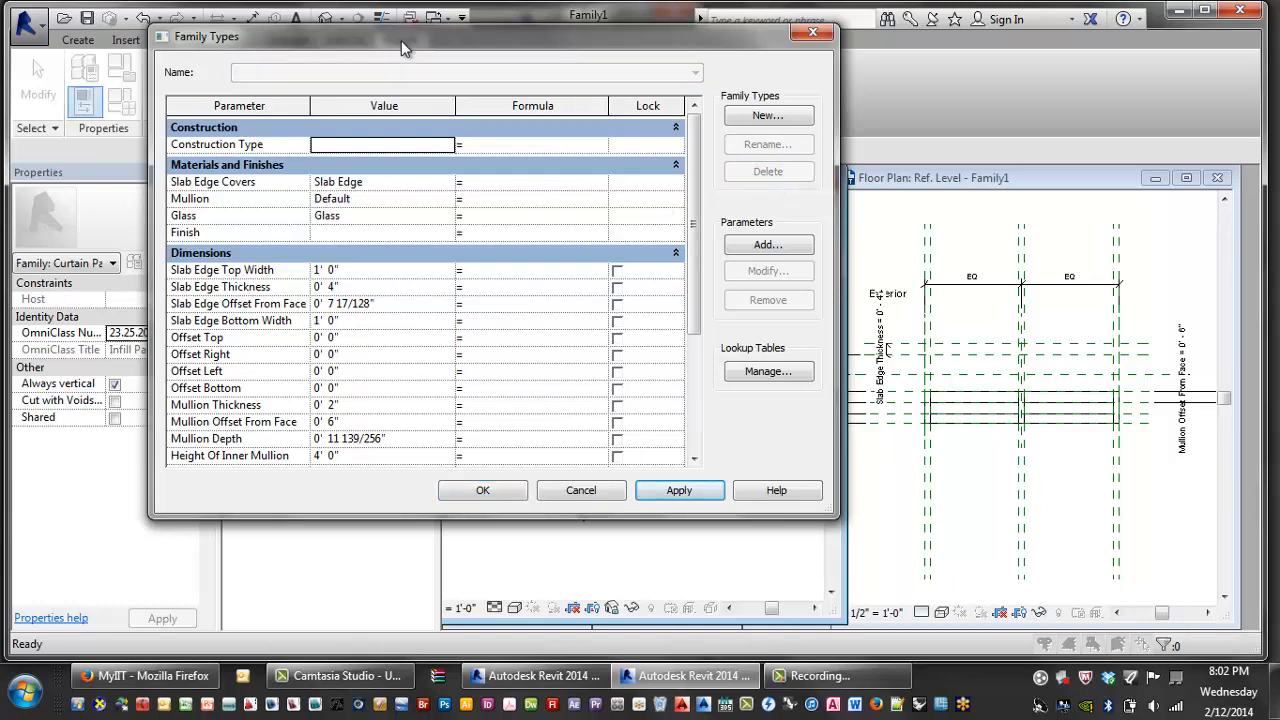
pyautogui.moveTo(401, 40); pyautogui.dragTo(673, 65)
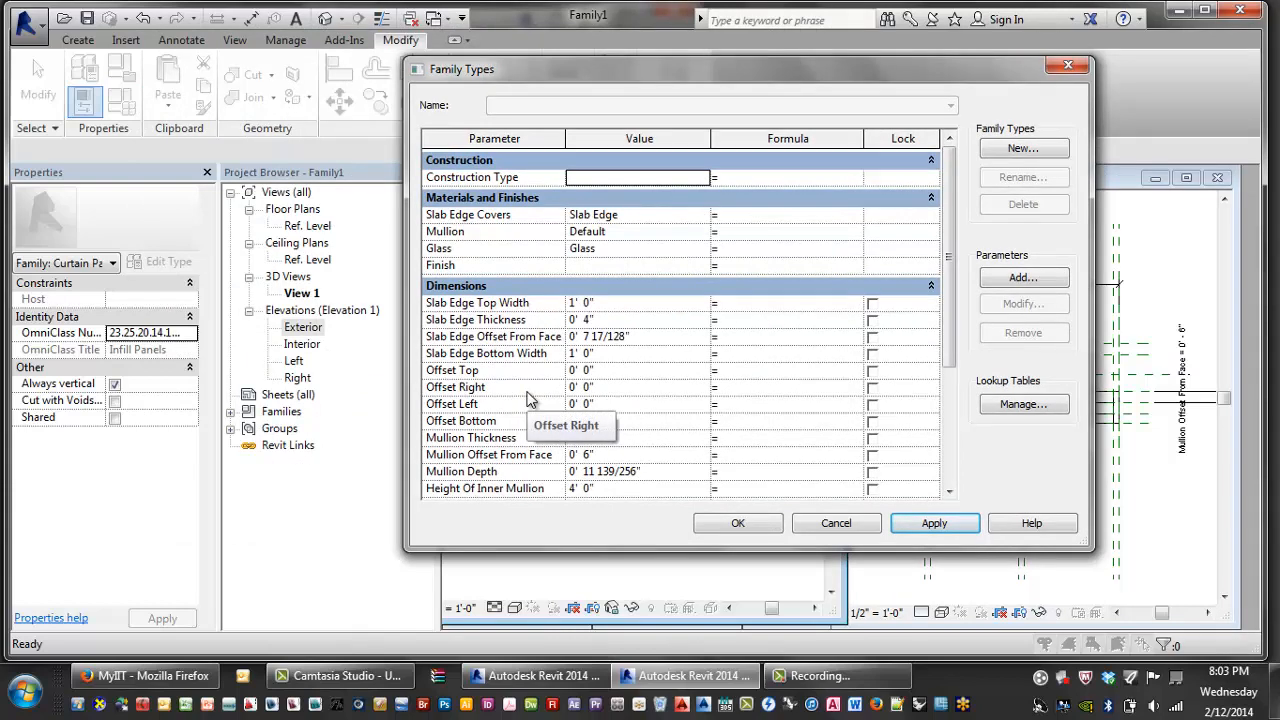
pyautogui.moveTo(933, 69); pyautogui.dragTo(851, 61)
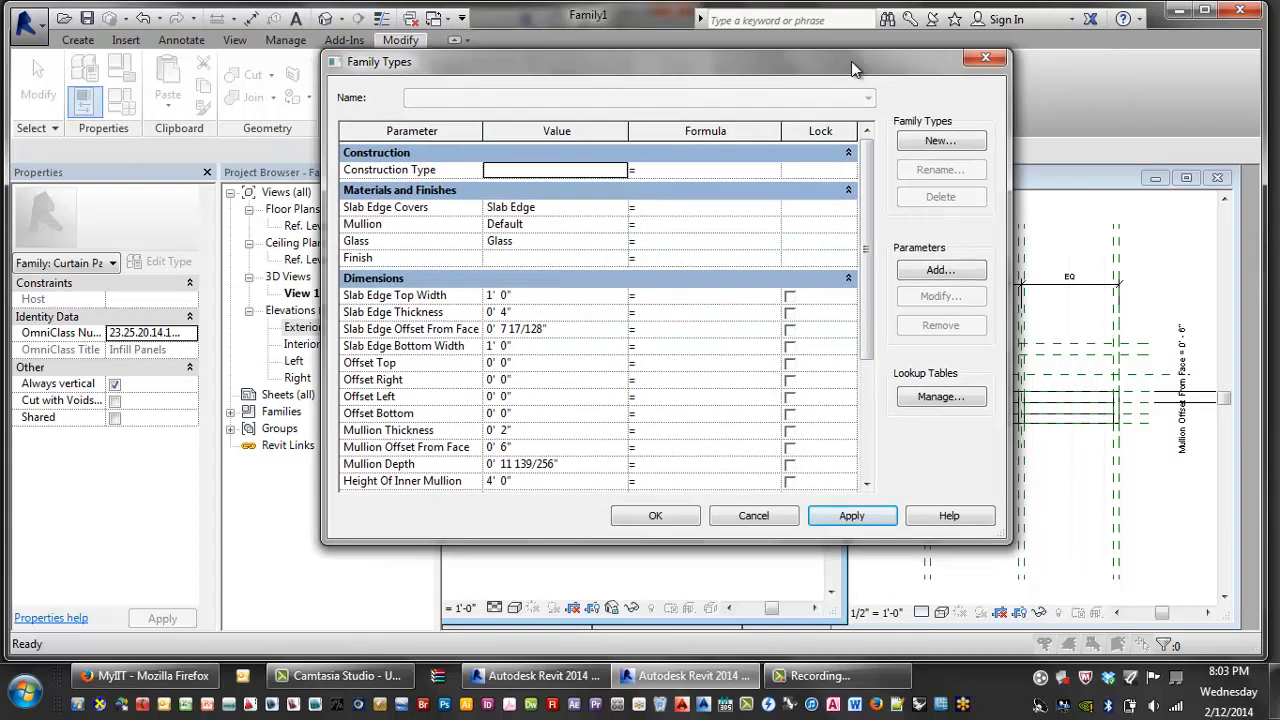
# - Create a new family type named Slab Edge Top Visible
pyautogui.click(940, 141)
pyautogui.press('BackSpace')
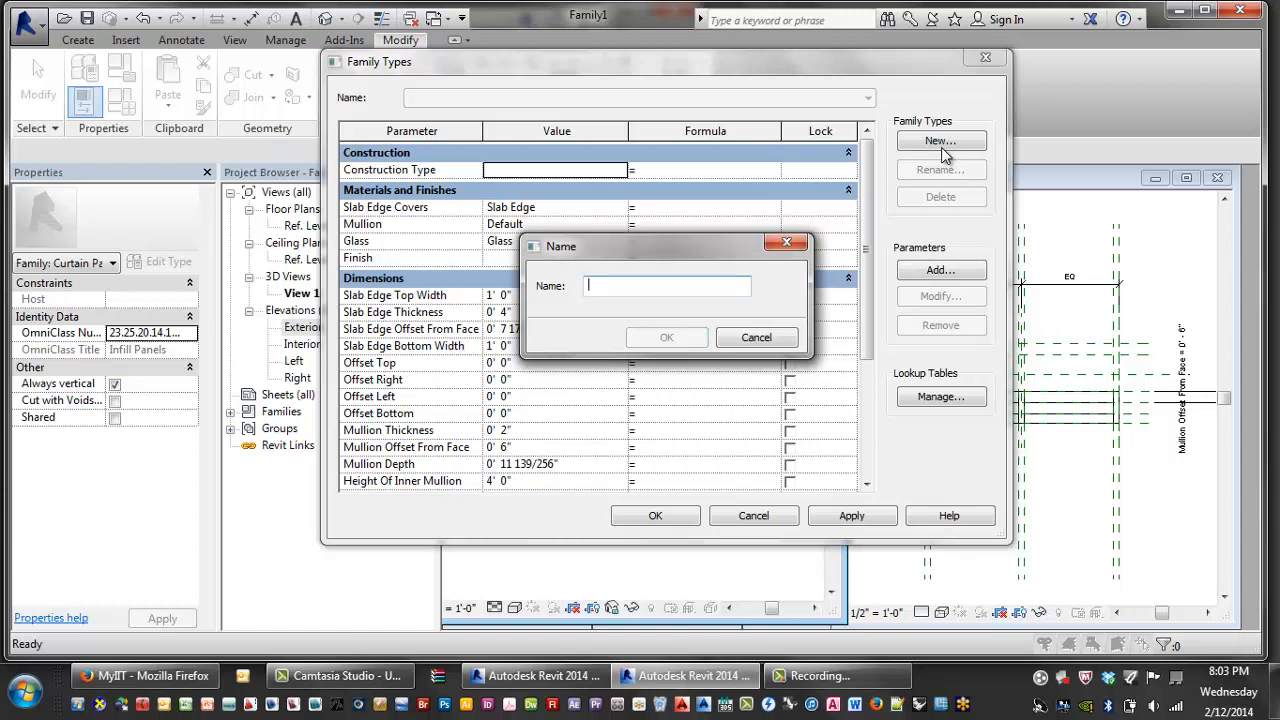
pyautogui.write('C')
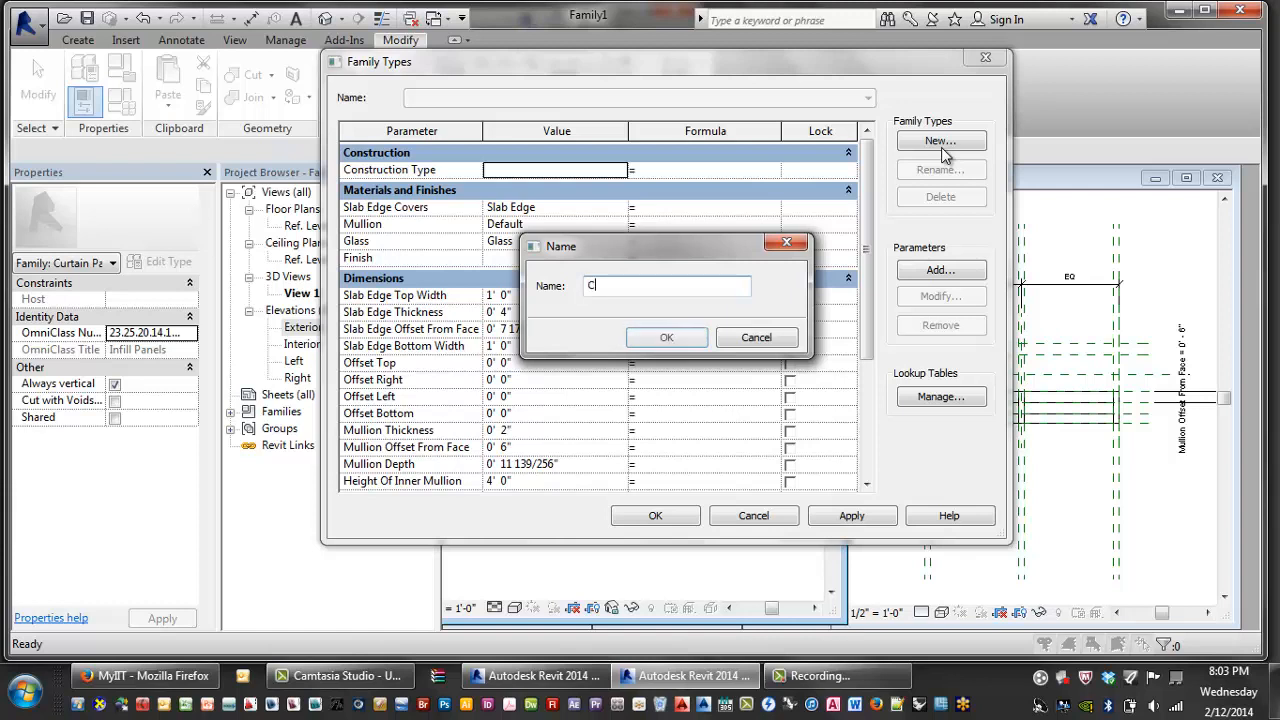
pyautogui.press('BackSpace')
pyautogui.write('Turner')
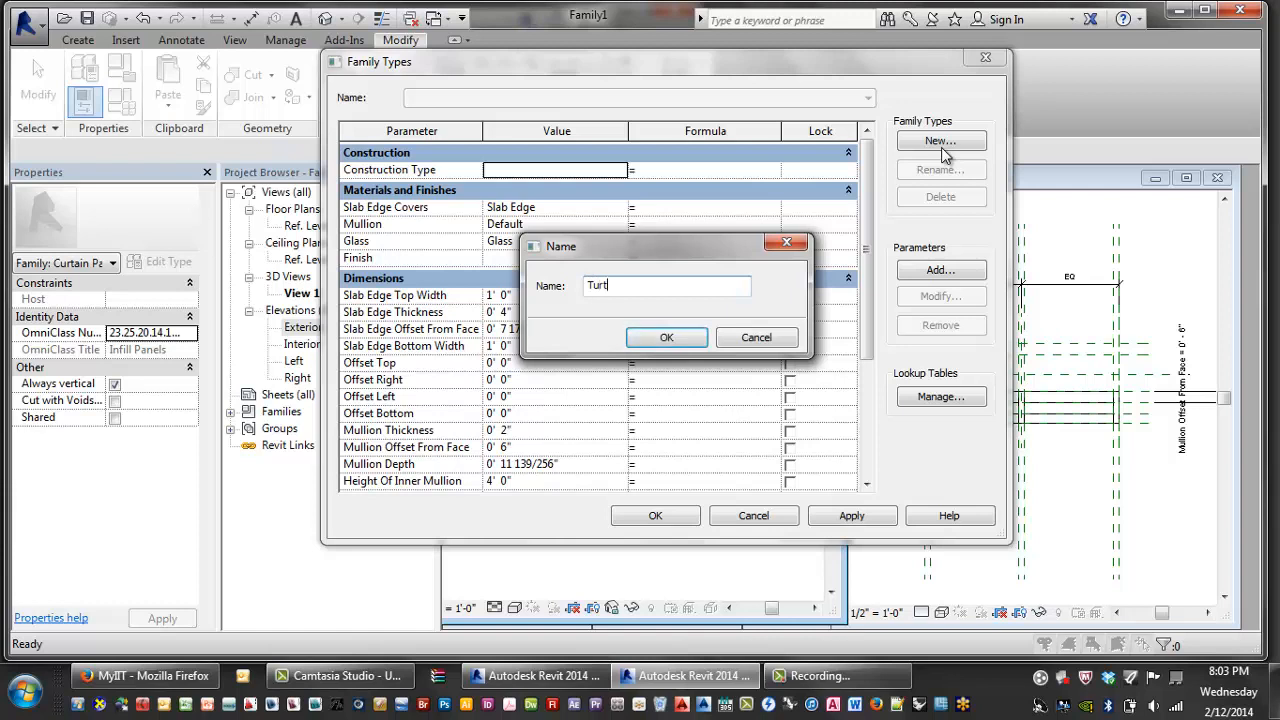
pyautogui.press('BackSpace')
pyautogui.press('BackSpace')
pyautogui.press('BackSpace')
pyautogui.press('BackSpace')
pyautogui.press('BackSpace')
pyautogui.press('BackSpace')
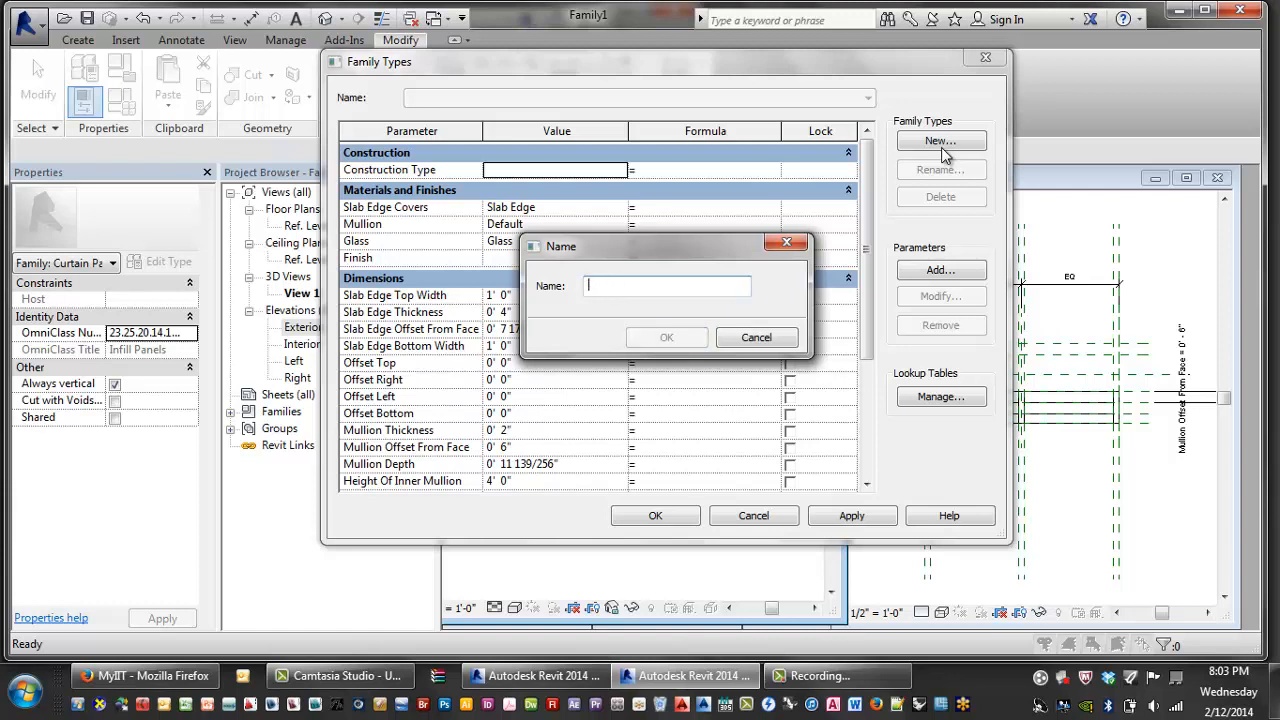
pyautogui.write('Slab ')
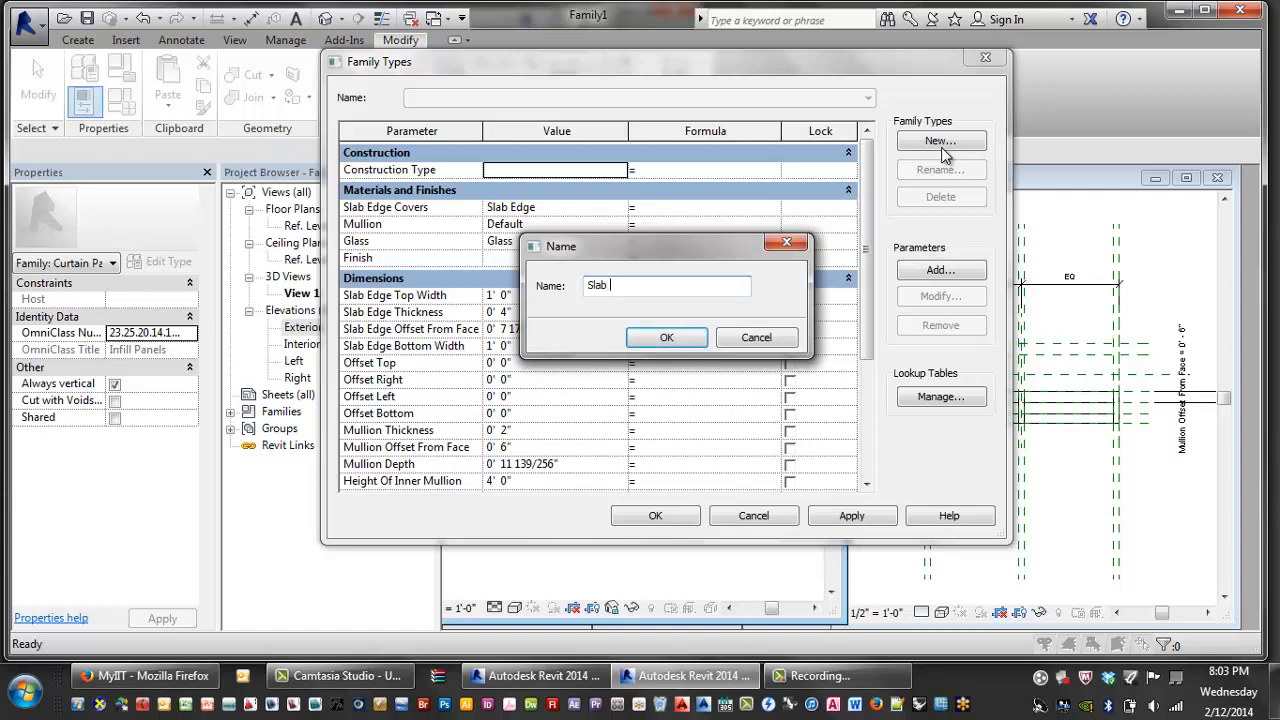
pyautogui.write('Edge Top And')
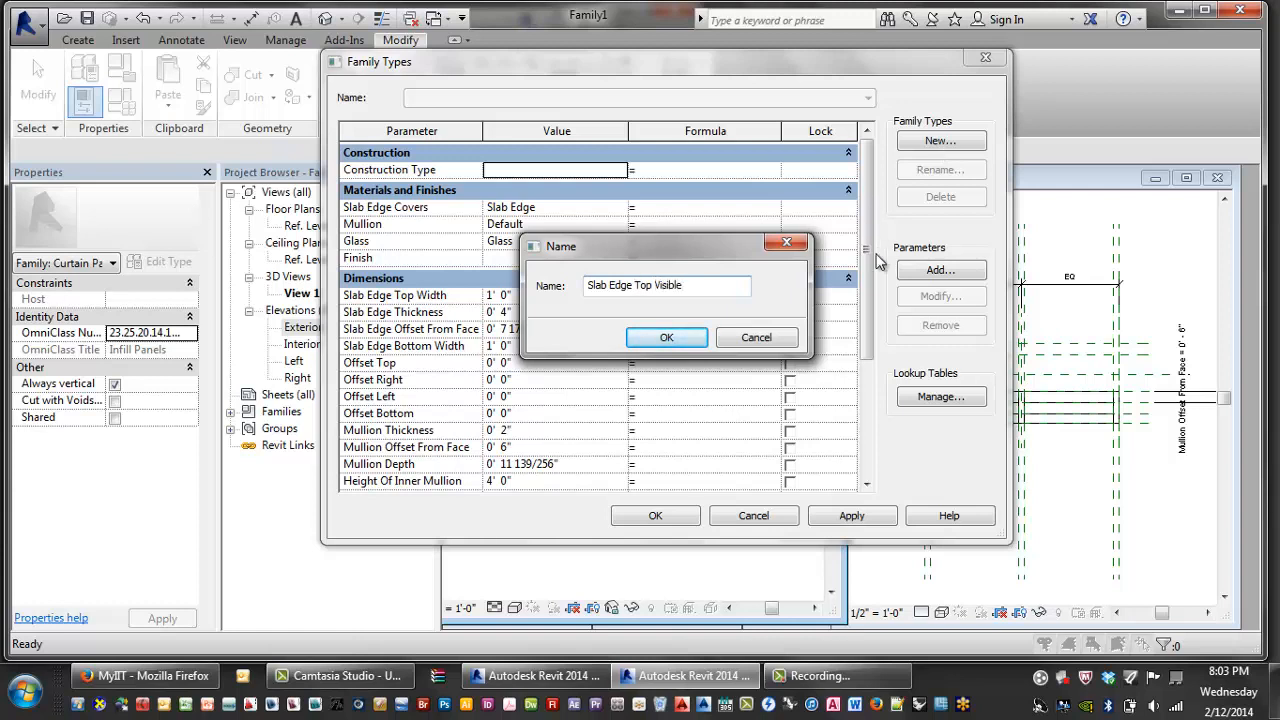
pyautogui.click(667, 337)
# - Add two more family types, Slab Edge Bottom Visible and Full Panel
pyautogui.click(940, 141)
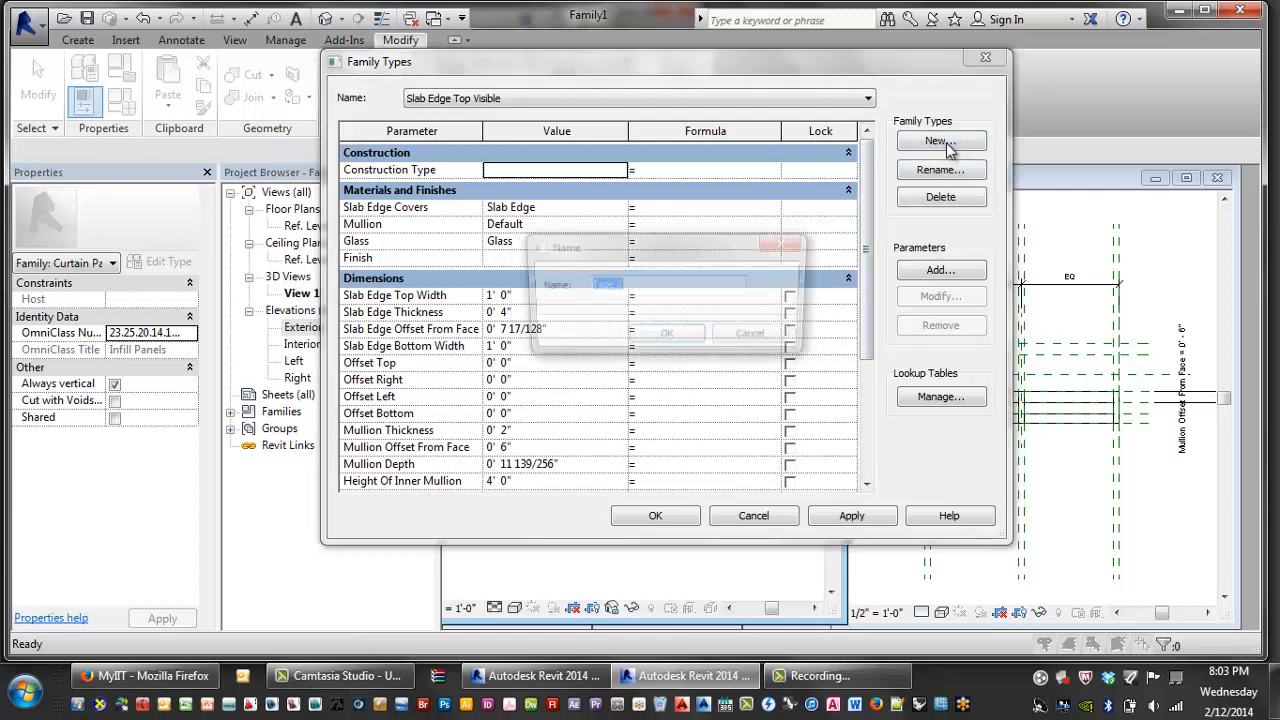
pyautogui.write('Slab Edge')
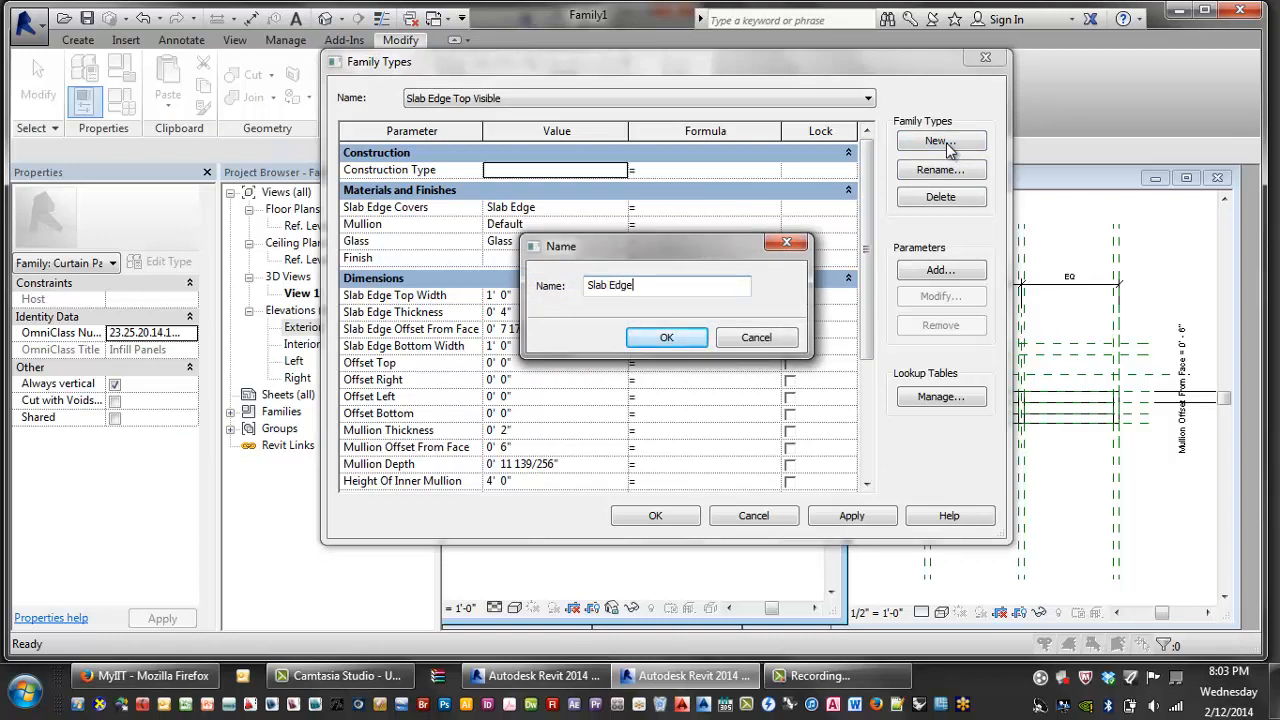
pyautogui.write(' Bottom Visible')
pyautogui.click(665, 338)
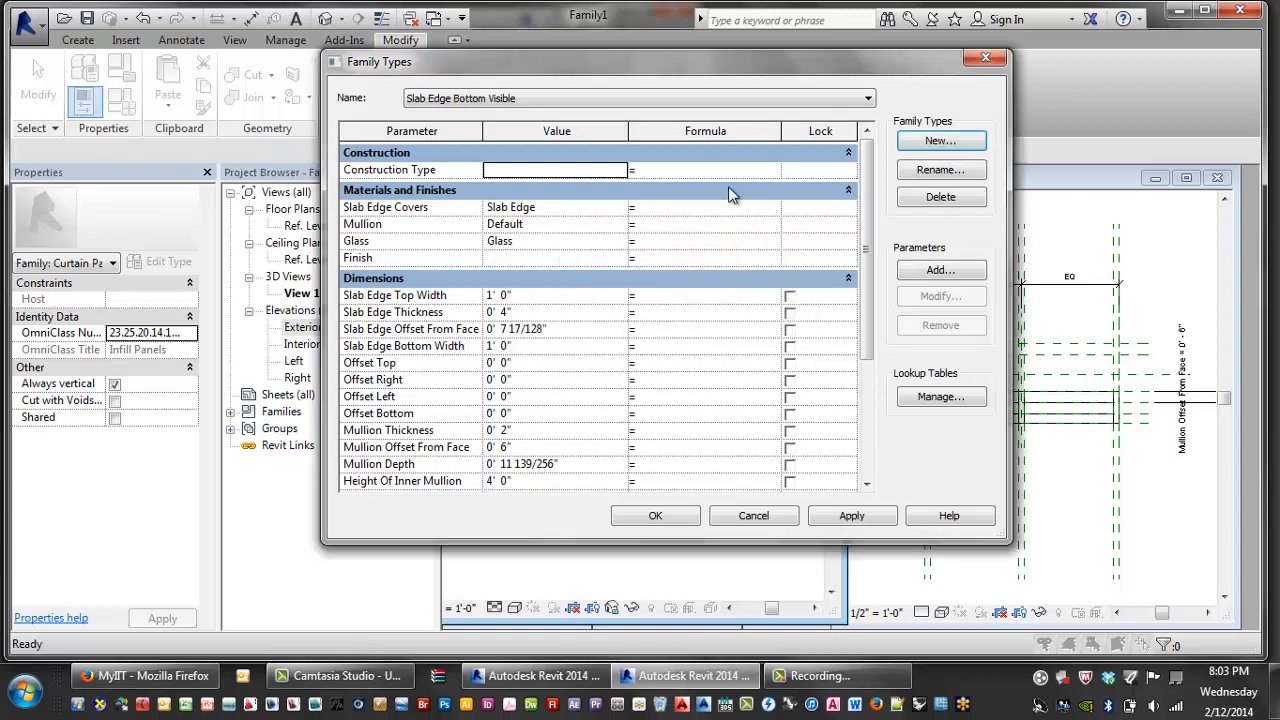
pyautogui.click(937, 141)
pyautogui.press('BackSpace')
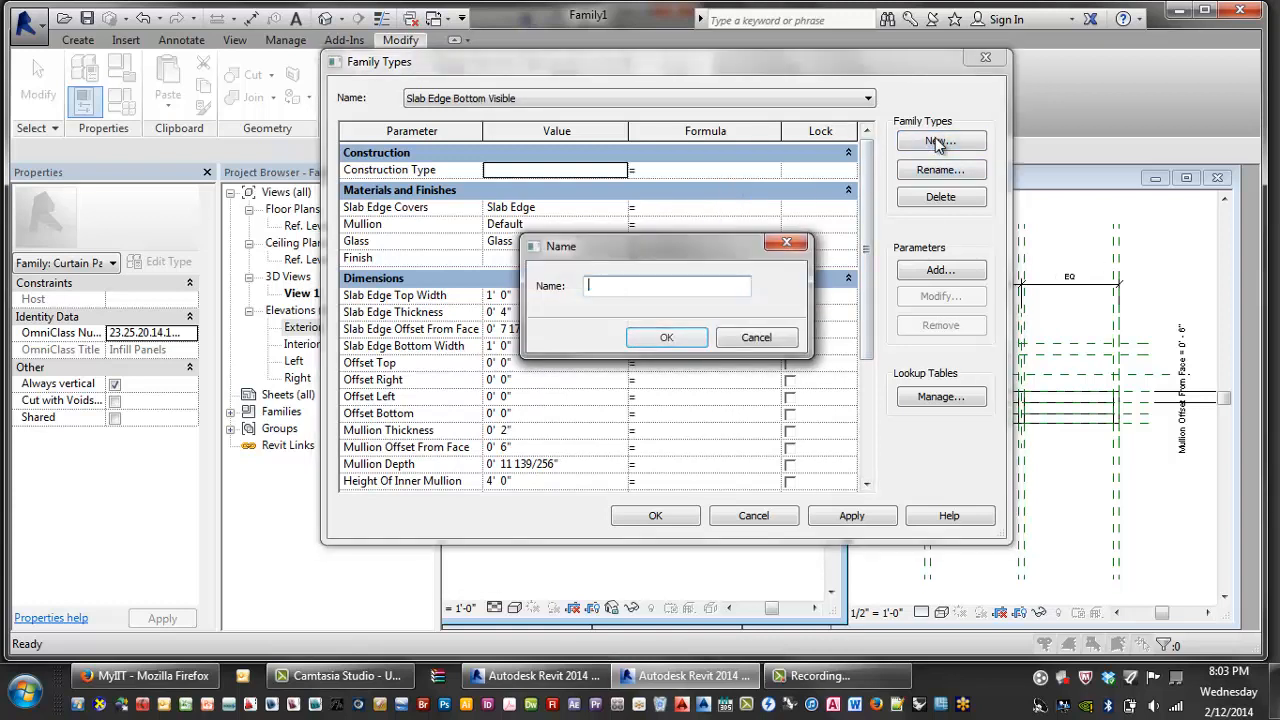
pyautogui.write('Full Pan')
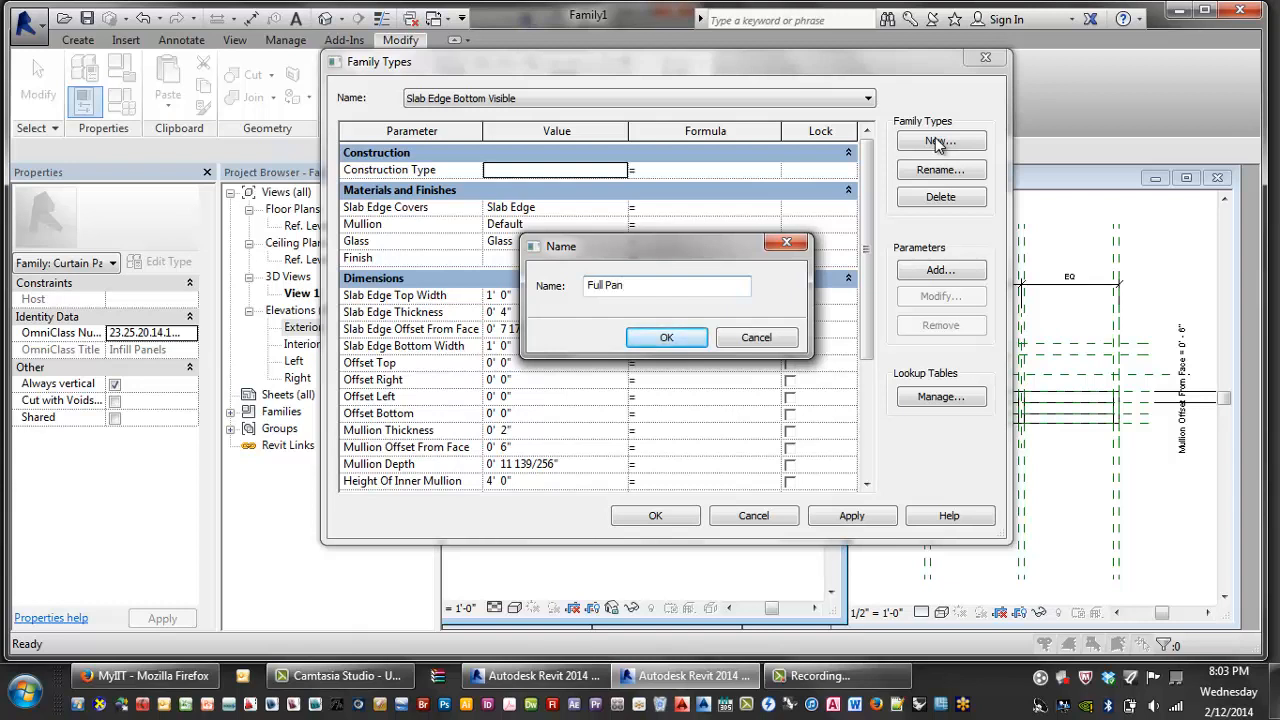
pyautogui.write('el')
pyautogui.click(670, 339)
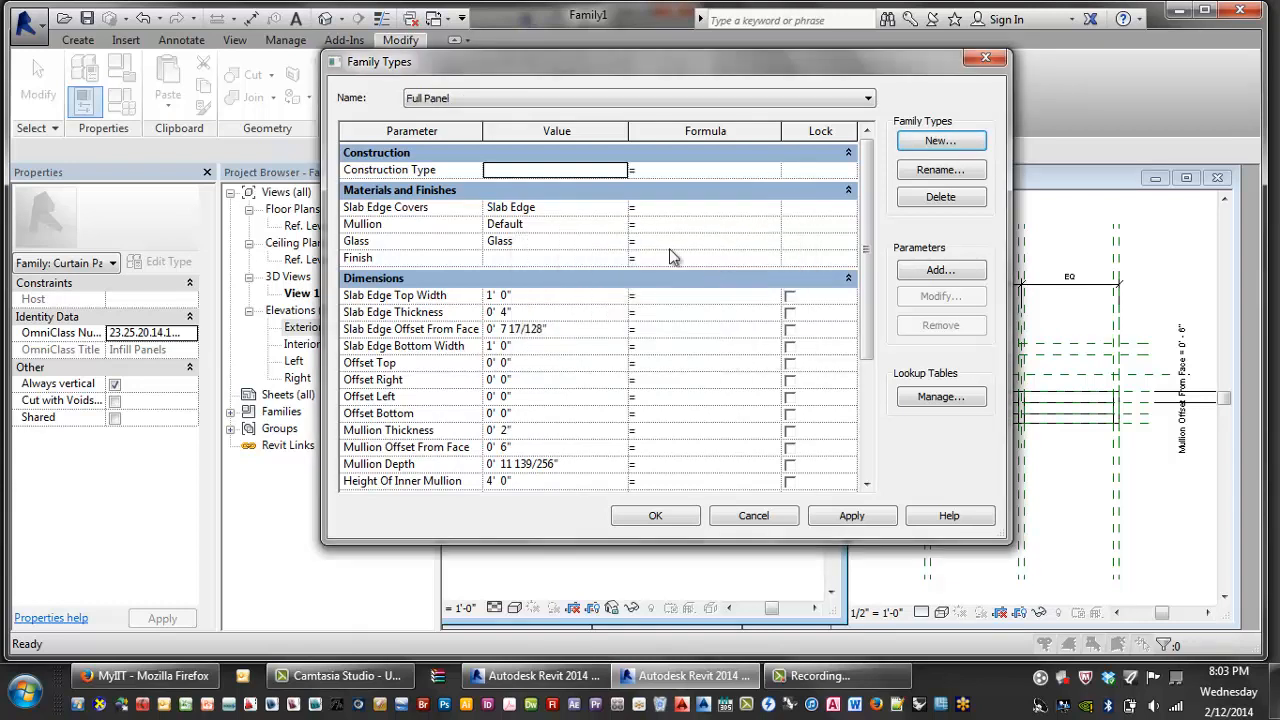
# - Turn off Slab Edge Top for the Slab Edge Bottom Visible type
pyautogui.moveTo(870, 205); pyautogui.dragTo(873, 325)
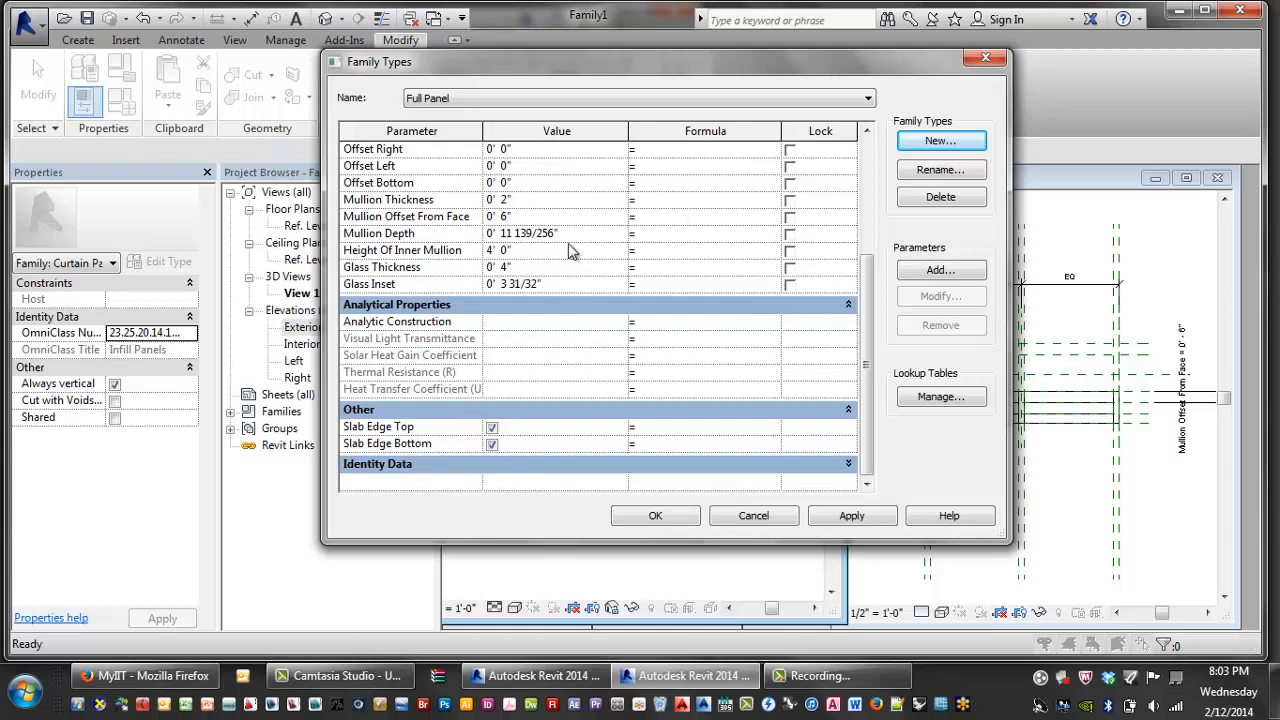
pyautogui.click(484, 99)
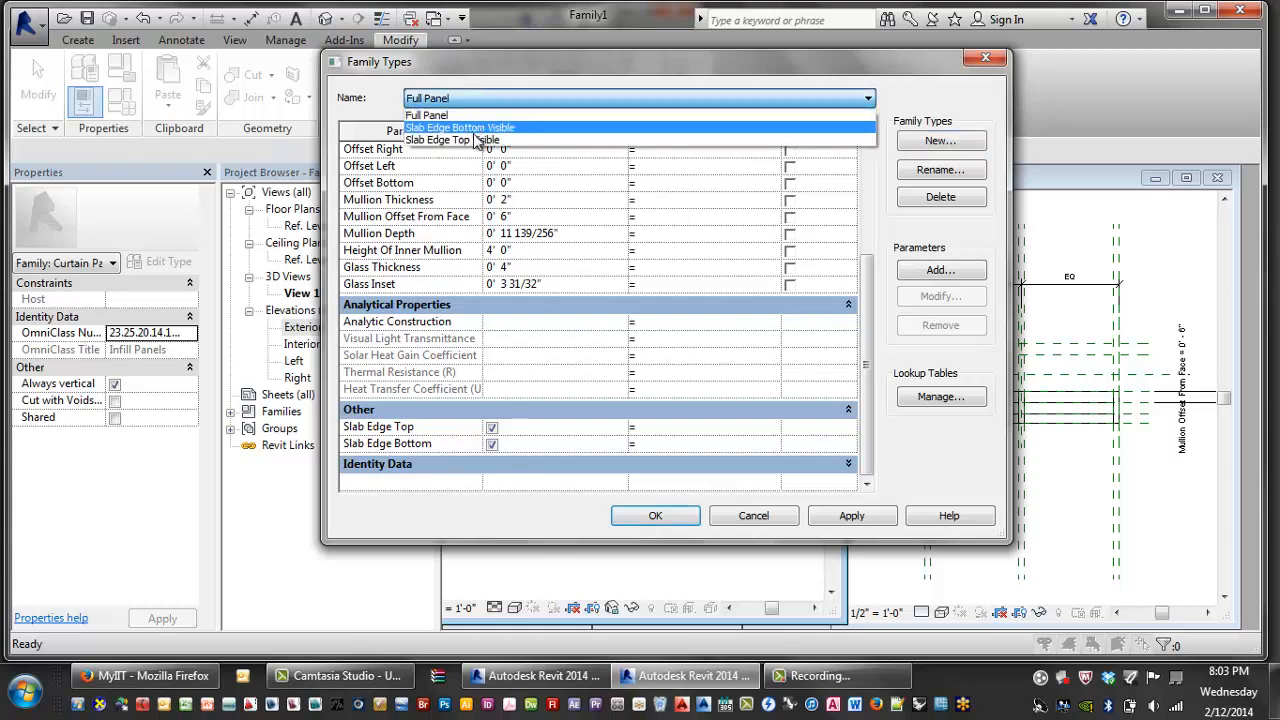
pyautogui.click(478, 129)
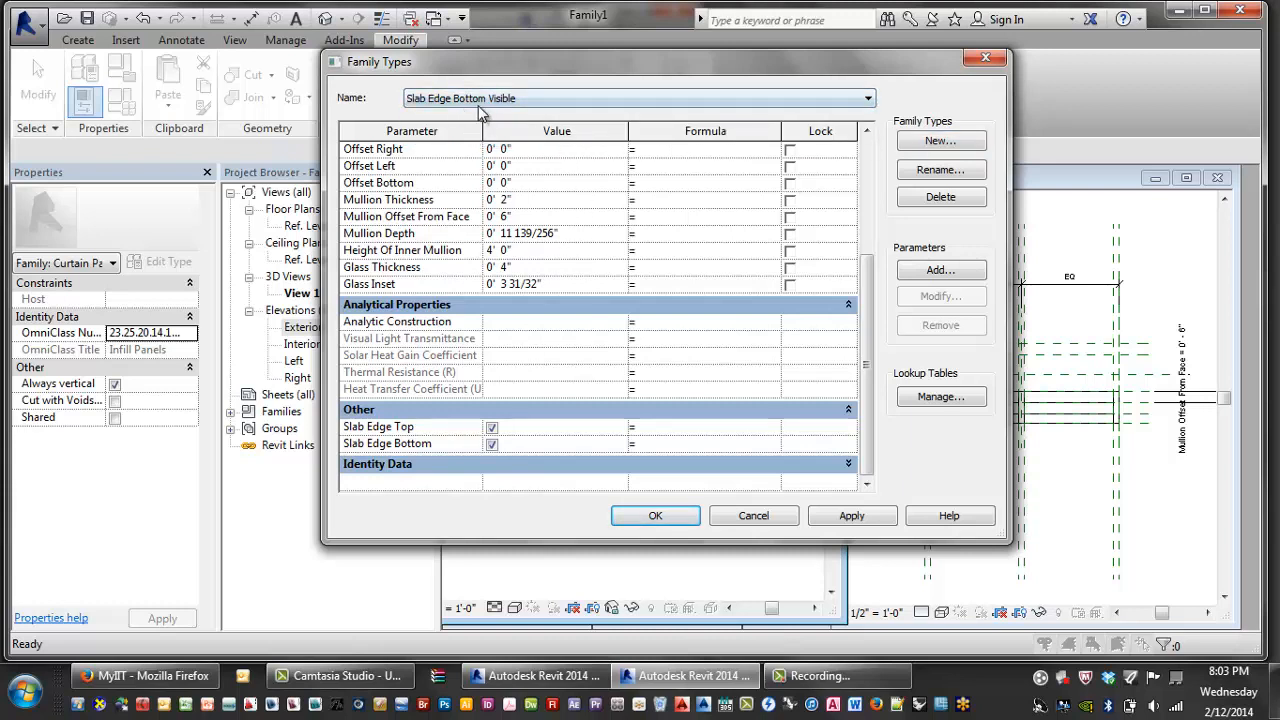
pyautogui.click(491, 427)
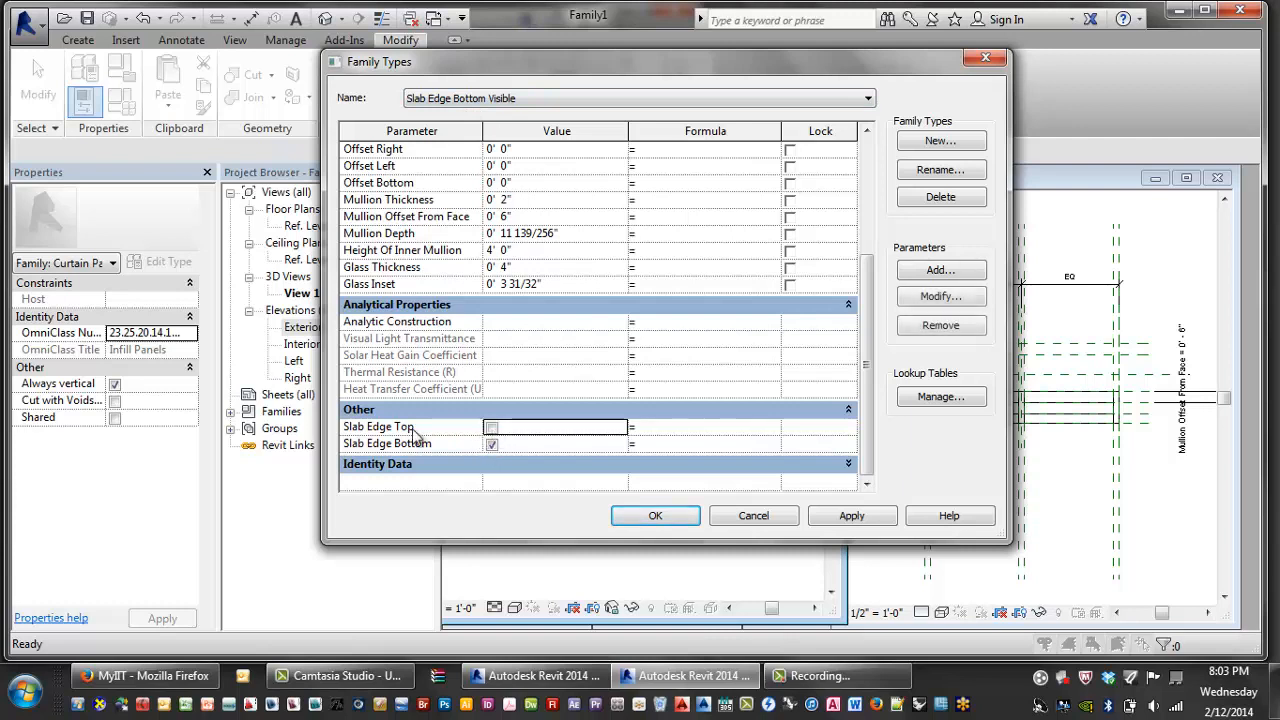
# - Turn off Slab Edge Bottom for the Slab Edge Top Visible type, then apply and close
pyautogui.click(478, 110)
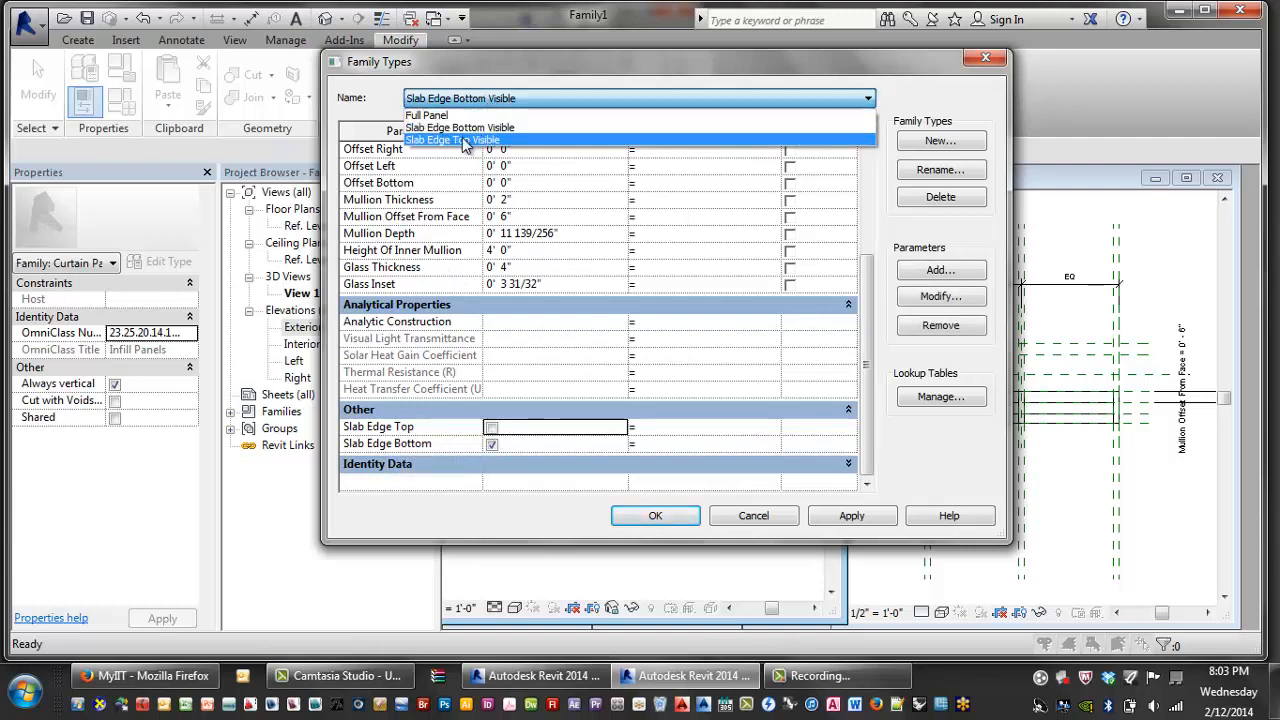
pyautogui.click(468, 147)
pyautogui.click(491, 444)
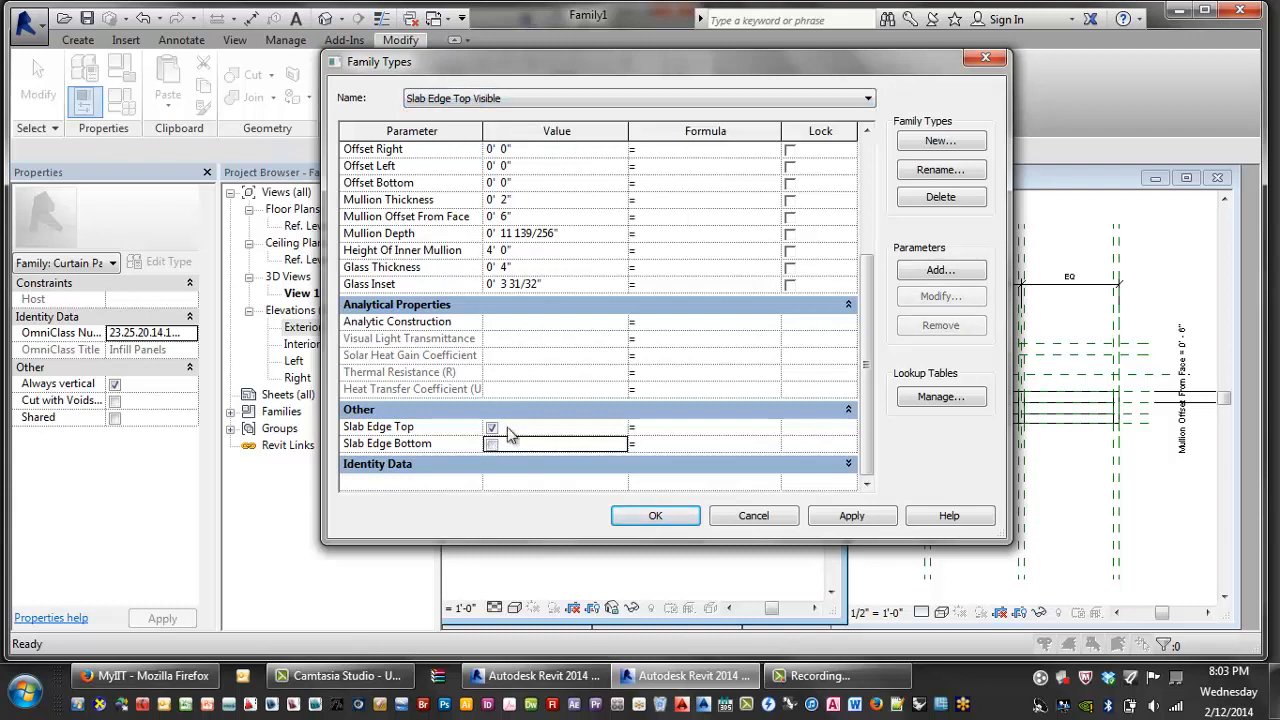
pyautogui.click(850, 515)
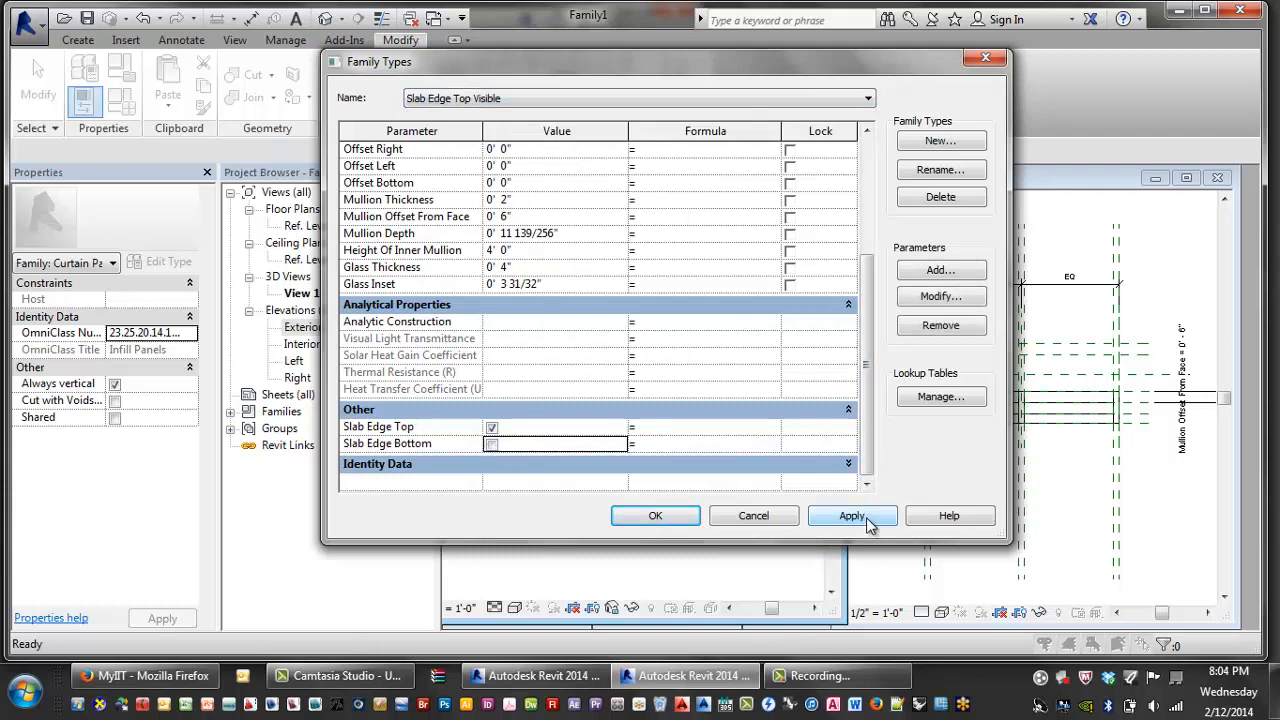
pyautogui.click(652, 517)
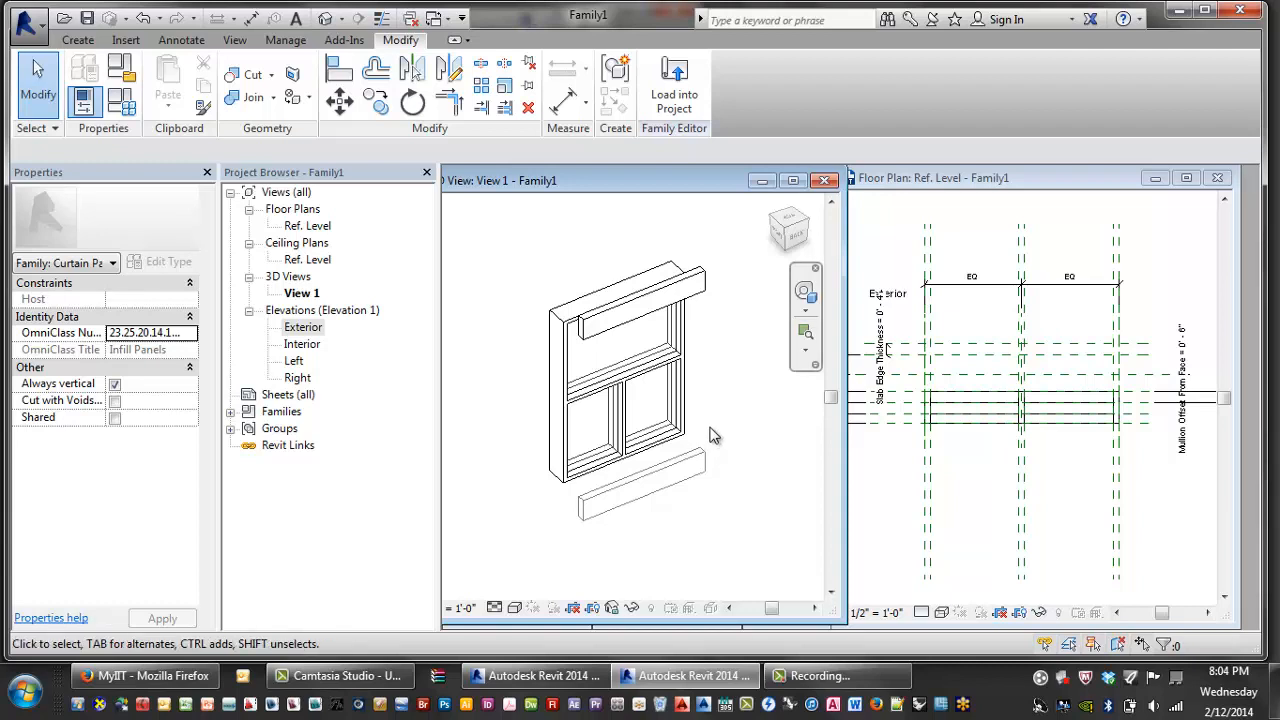
pyautogui.scroll(-2, 728, 394)
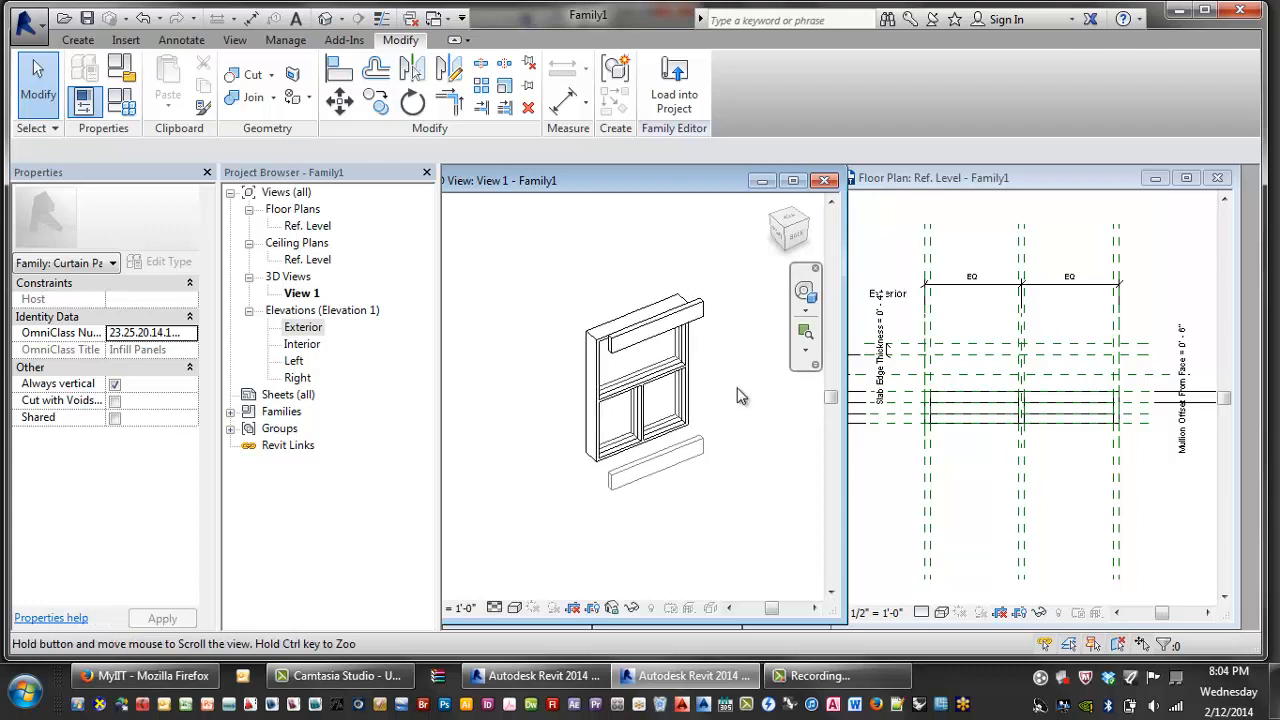
pyautogui.moveTo(721, 388)
pyautogui.mouseDown(button='middle')
pyautogui.moveTo(783, 402)
pyautogui.moveTo(723, 389)
pyautogui.mouseUp(button='middle')
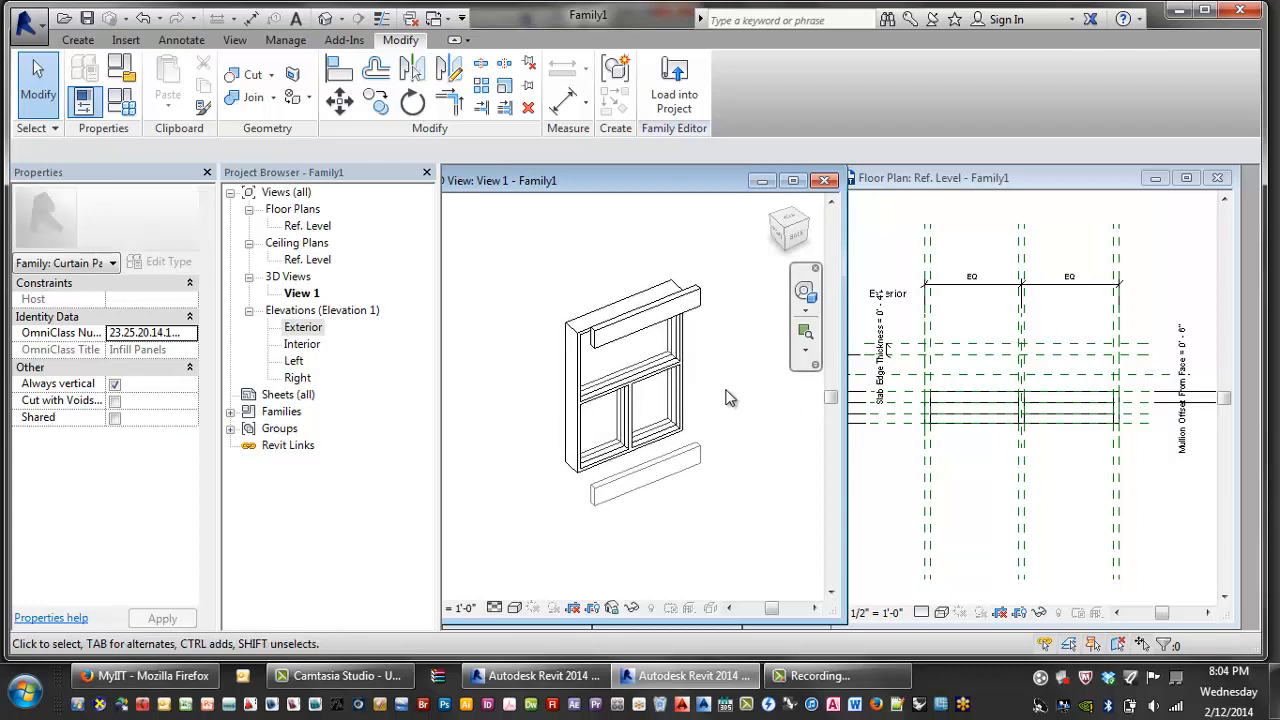
# - Save the family as Tutorial Custom Curtain Panel.rfa in Class 04 Start Files
pyautogui.click(28, 24)
pyautogui.moveTo(78, 246)
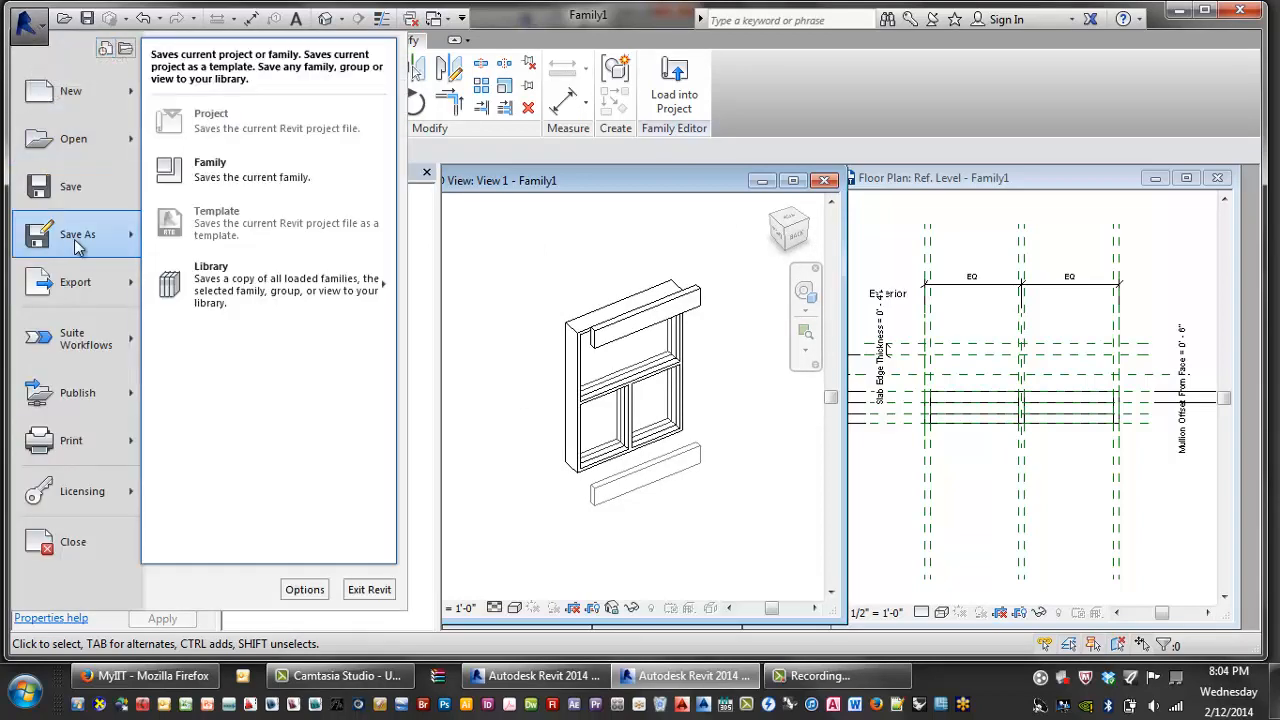
pyautogui.click(215, 175)
pyautogui.press('BackSpace')
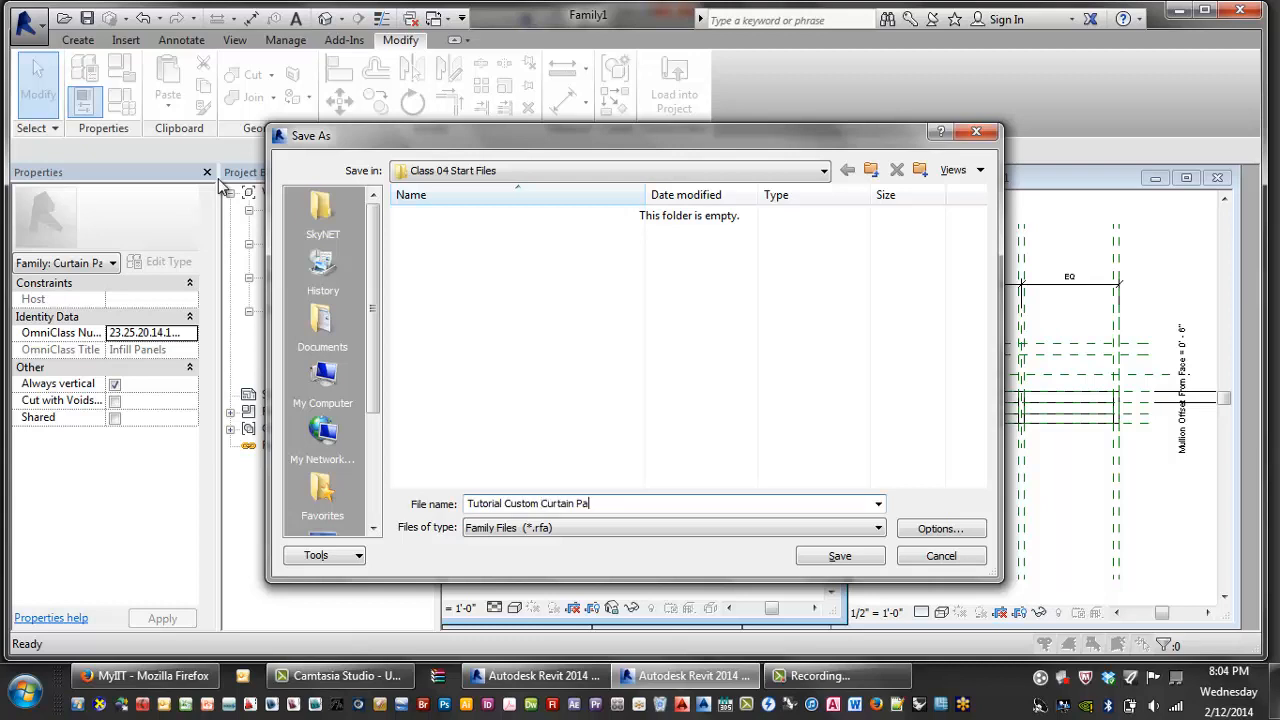
pyautogui.click(840, 556)
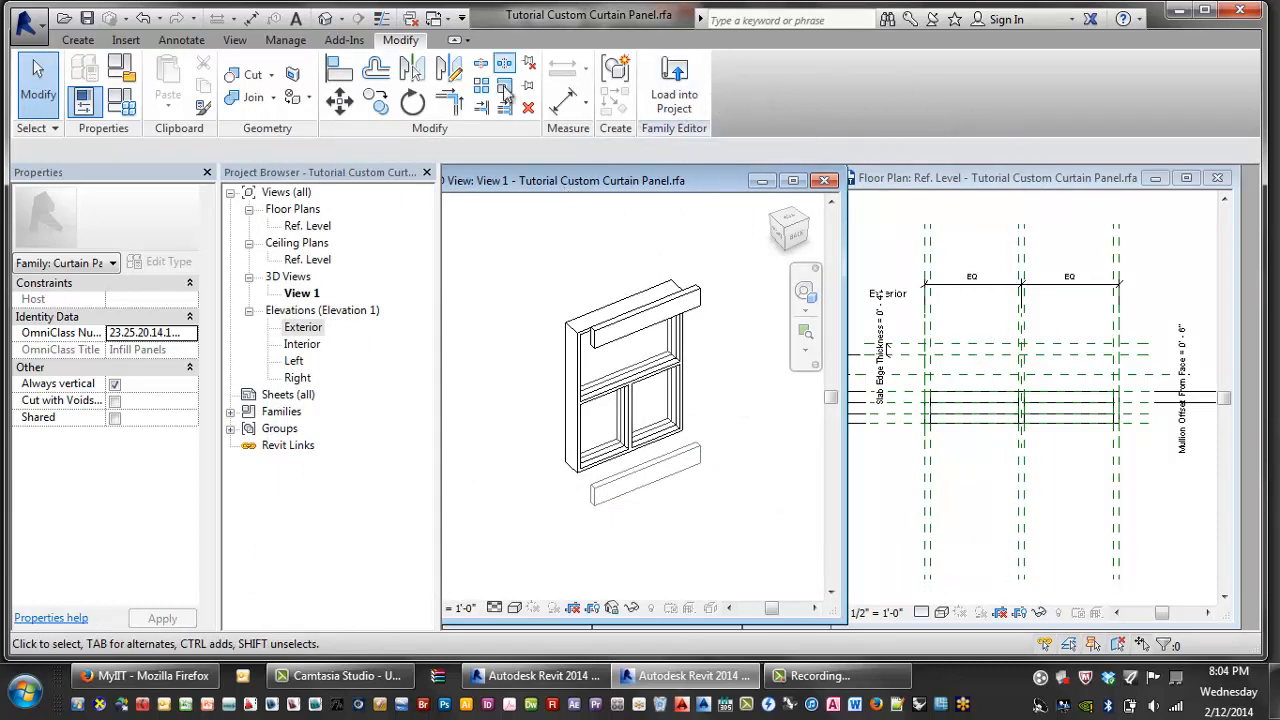
# - Load the panel family into the Class 04 project
pyautogui.click(664, 90)
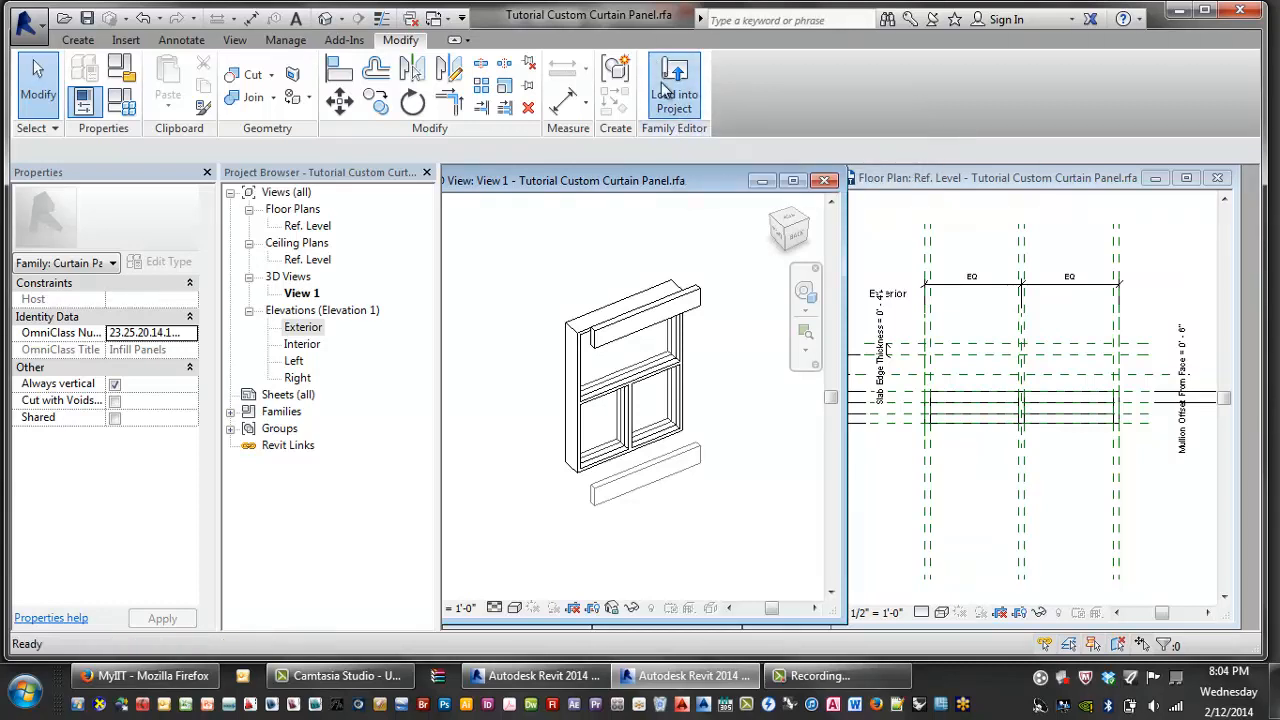
pyautogui.moveTo(1082, 191); pyautogui.dragTo(663, 183)
pyautogui.click(786, 182)
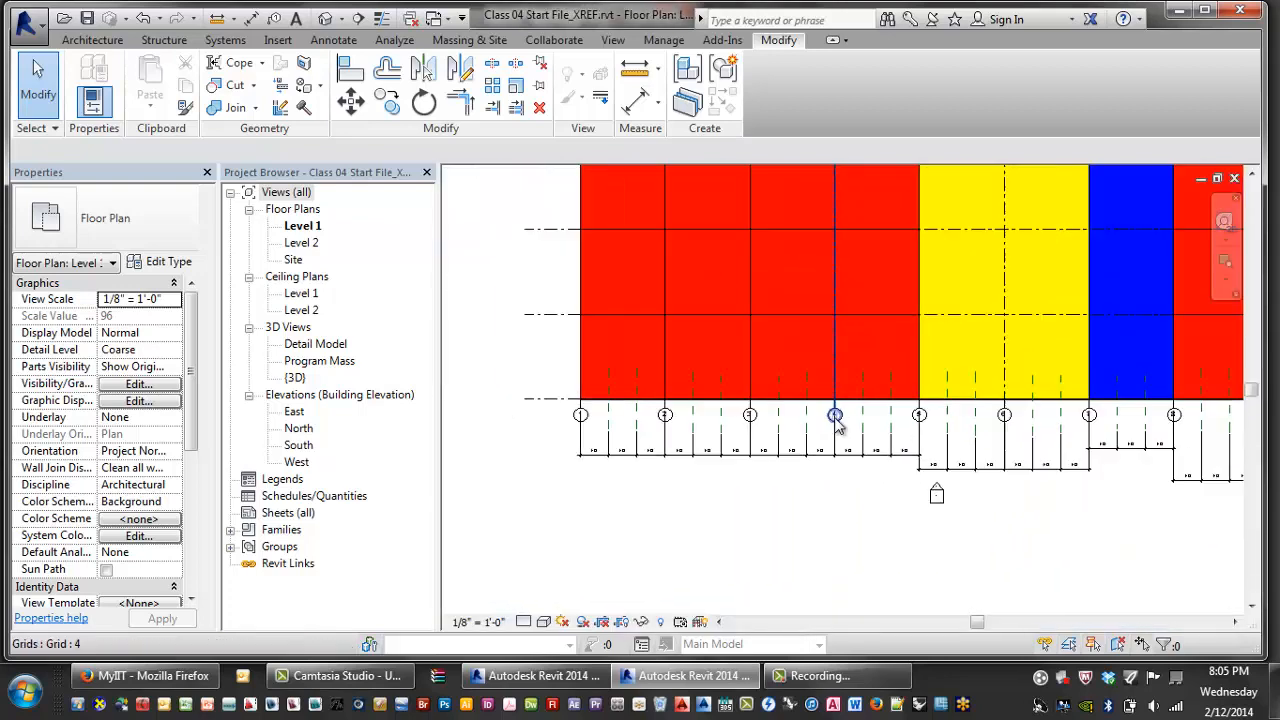
# - Open the project's {3D} view and select the curtain wall
pyautogui.doubleClick(298, 379)
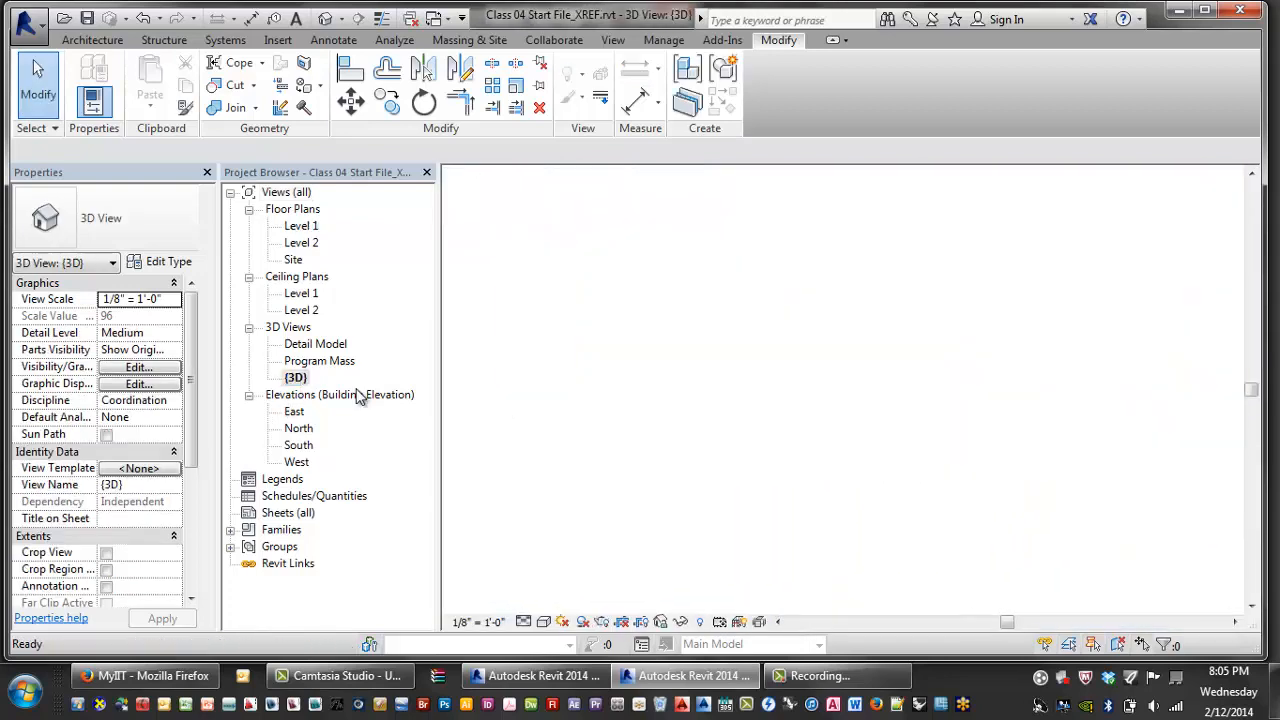
pyautogui.moveTo(774, 443); pyautogui.dragTo(771, 415, button='middle')
pyautogui.scroll(-1, 771, 414)
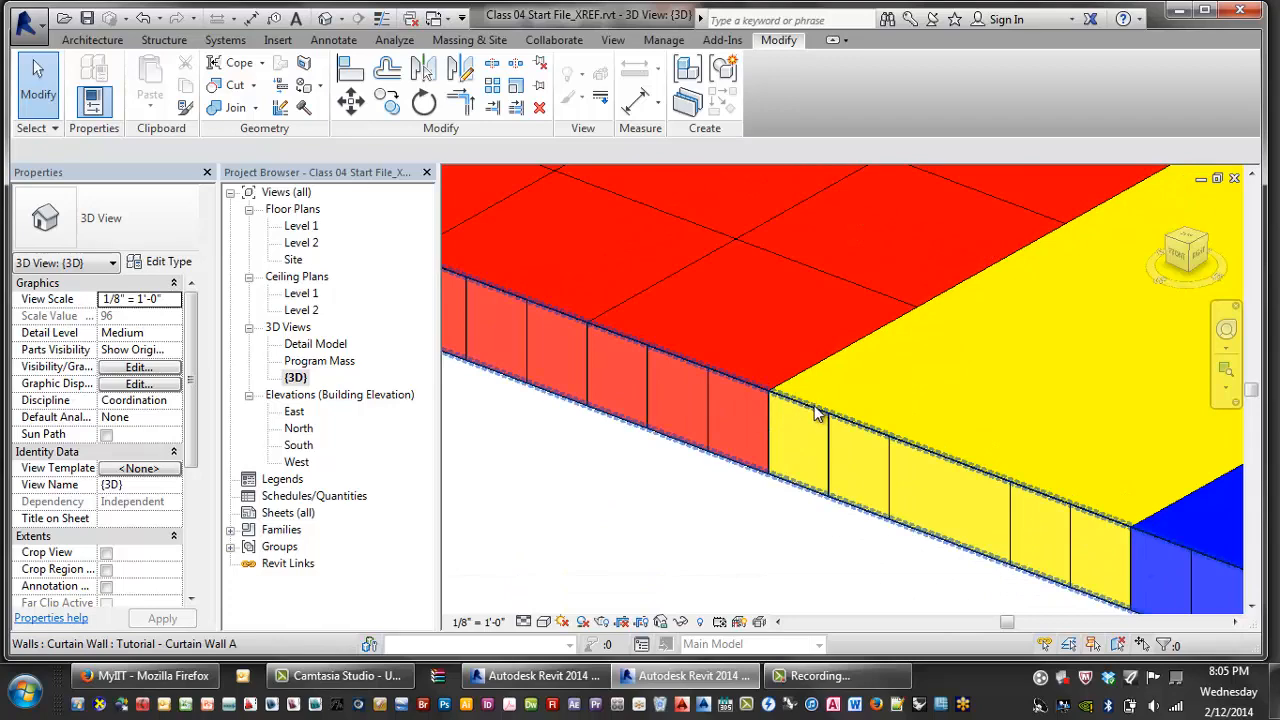
pyautogui.click(815, 413)
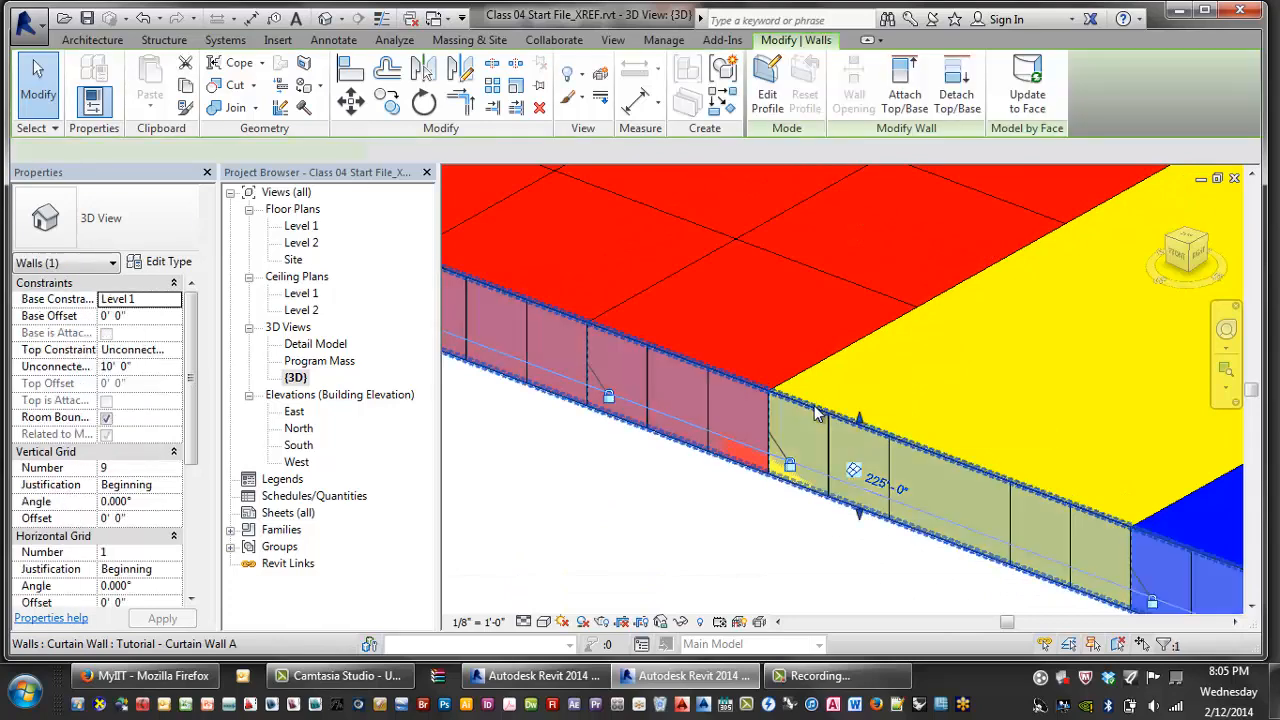
# - Set the wall type's Curtain Panel to Tutorial Custom Curtain Panel : Slab Edge Top Visible
pyautogui.click(155, 266)
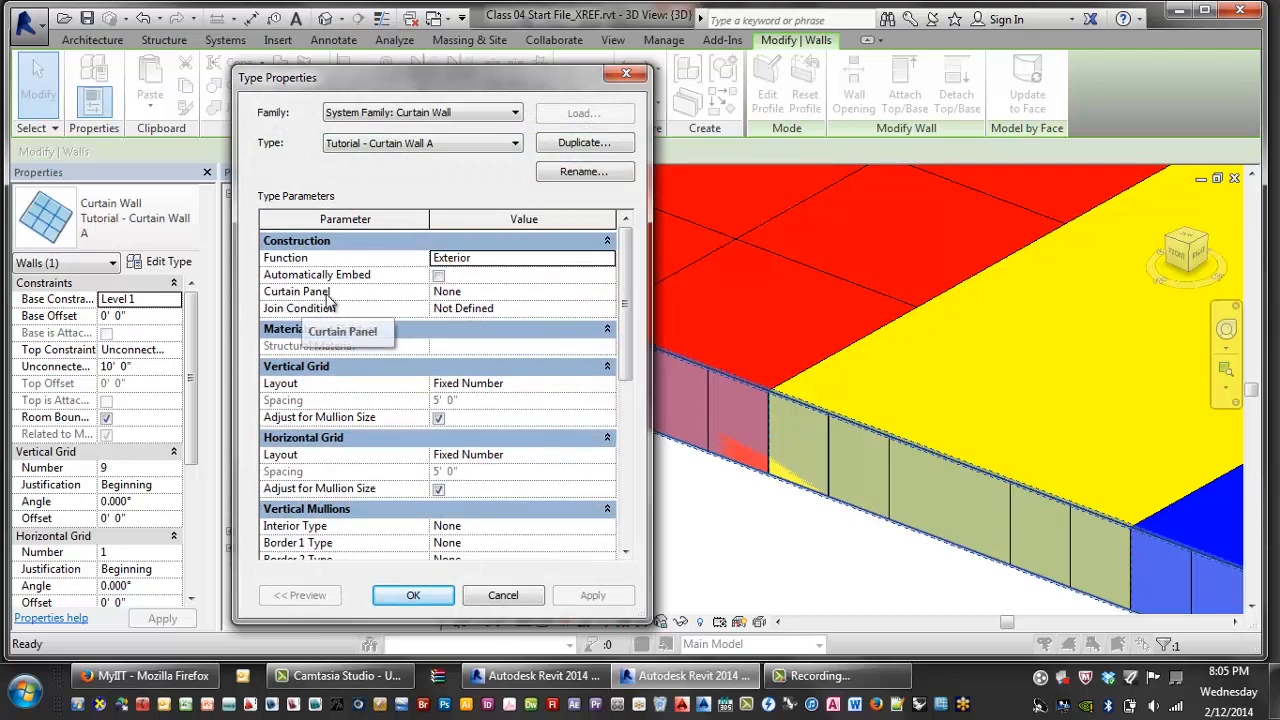
pyautogui.click(465, 293)
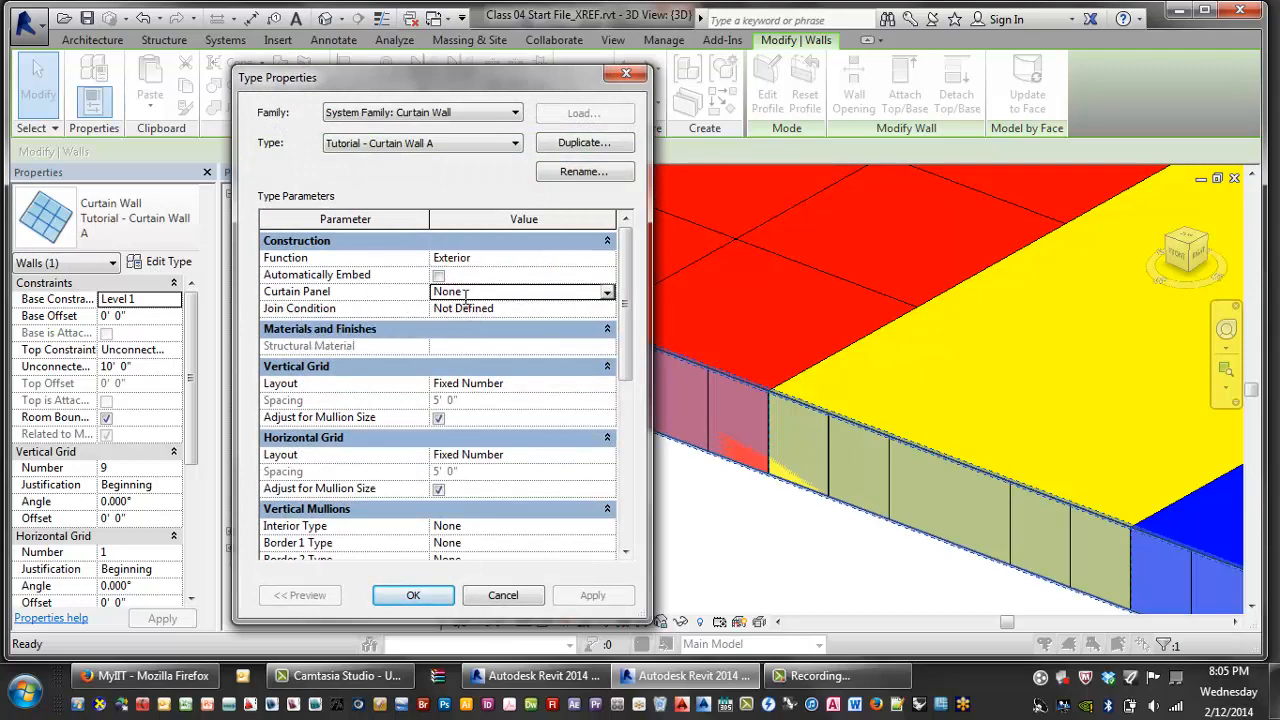
pyautogui.click(607, 293)
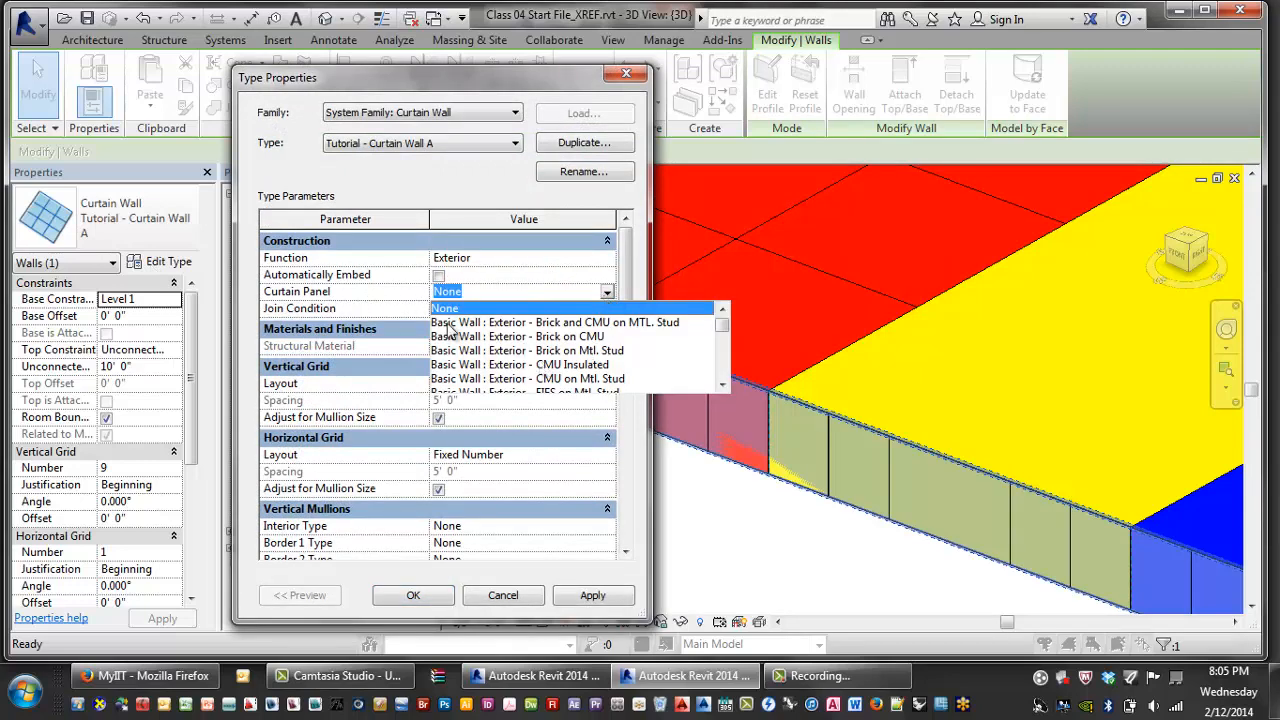
pyautogui.scroll(-10, 488, 348)
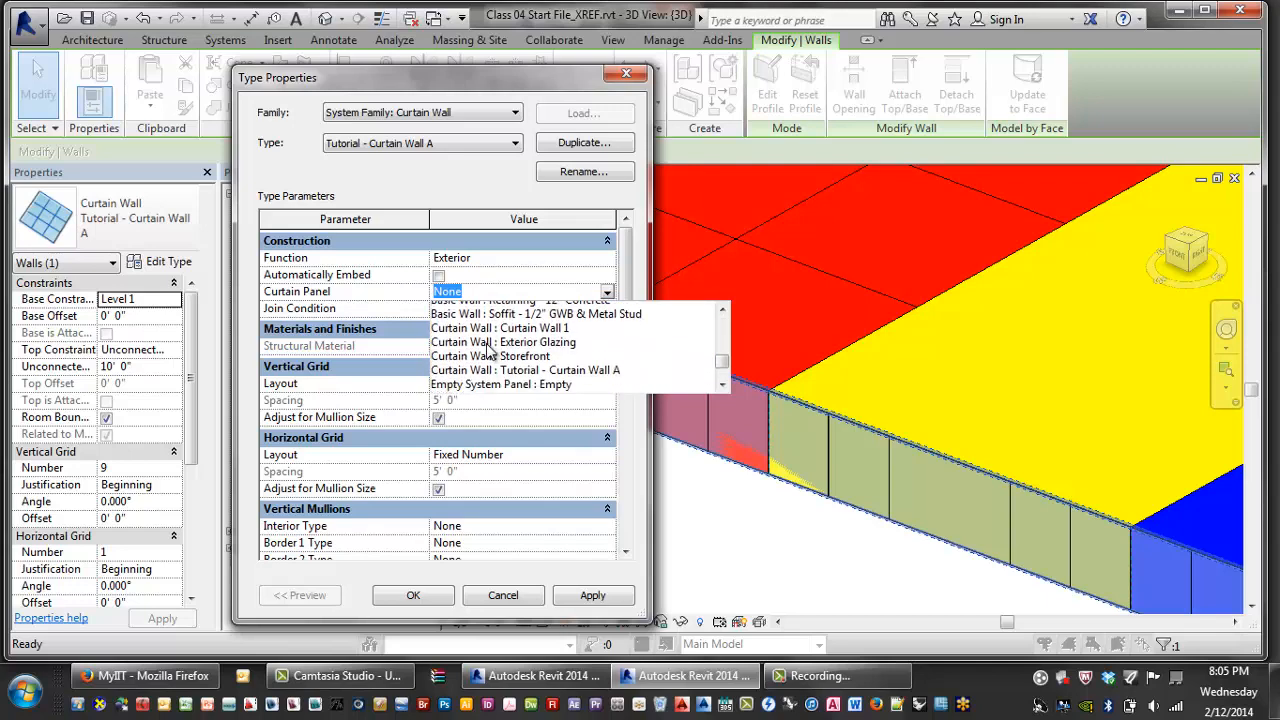
pyautogui.scroll(-3, 490, 350)
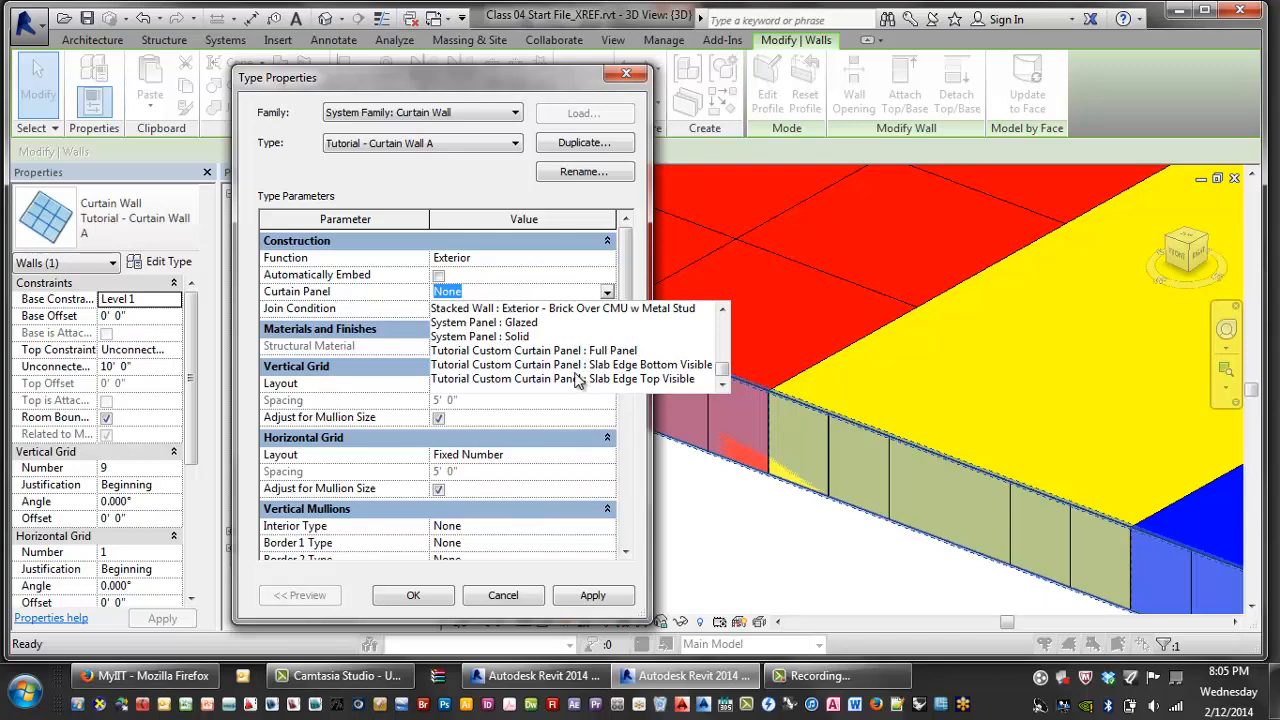
pyautogui.click(583, 378)
pyautogui.click(593, 597)
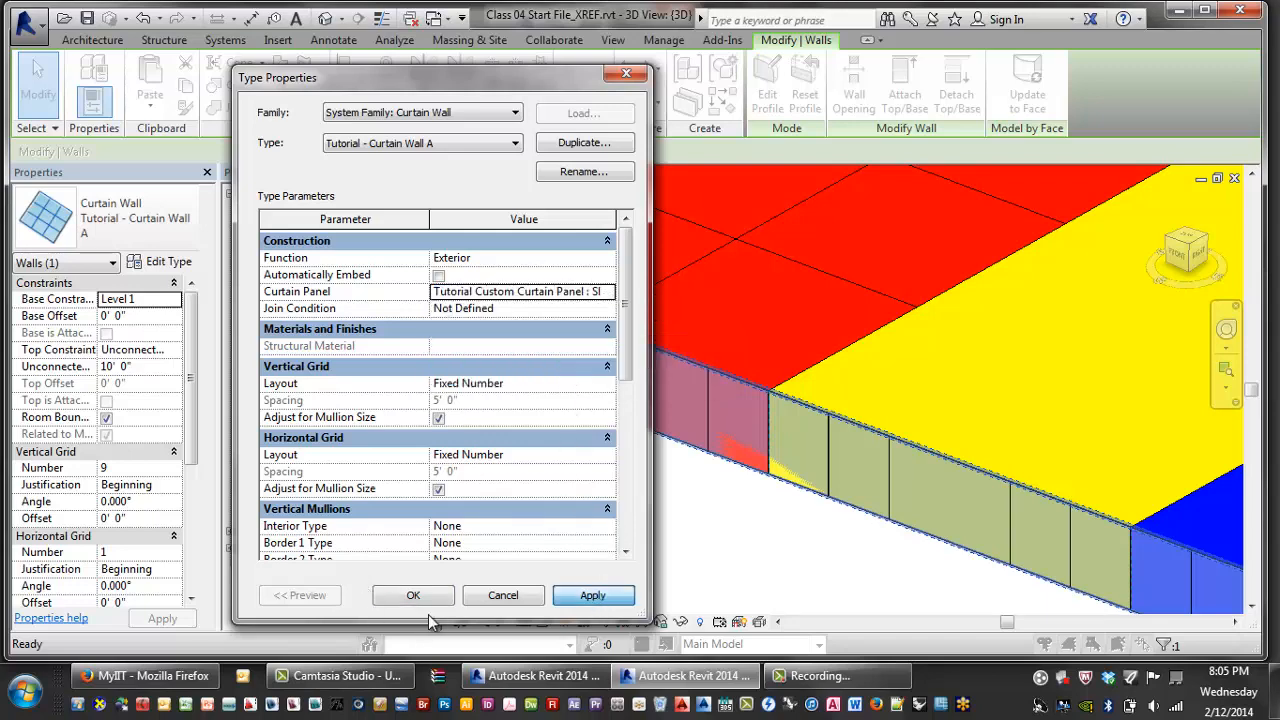
pyautogui.click(416, 595)
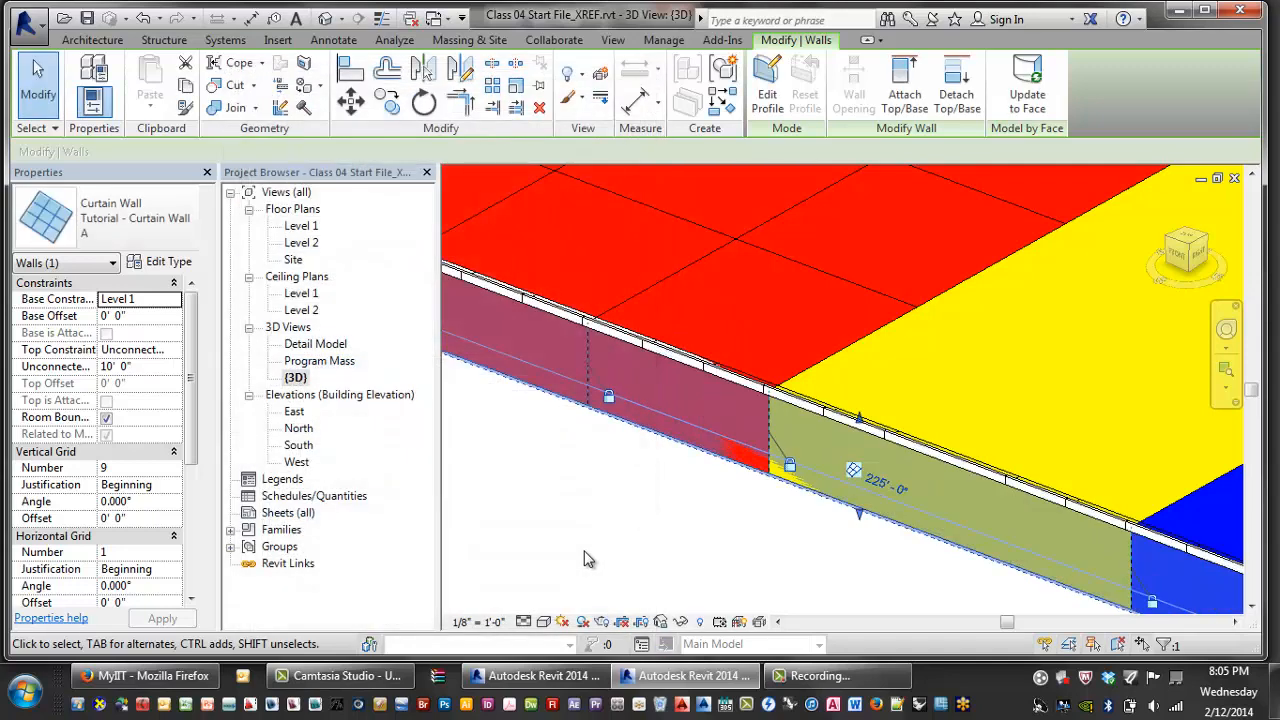
# - Deselect the wall, open the Detail Model 3D view and orbit along the curtain wall
pyautogui.click(682, 508)
pyautogui.scroll(2, 779, 401)
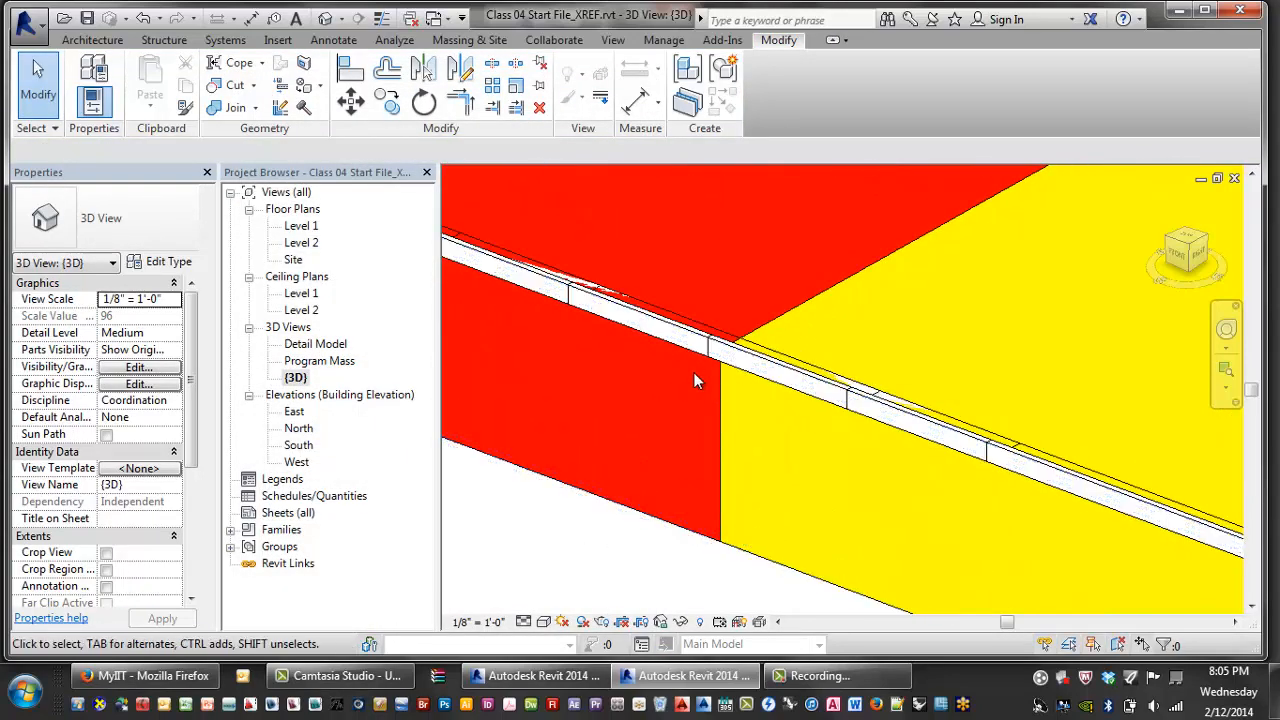
pyautogui.doubleClick(316, 344)
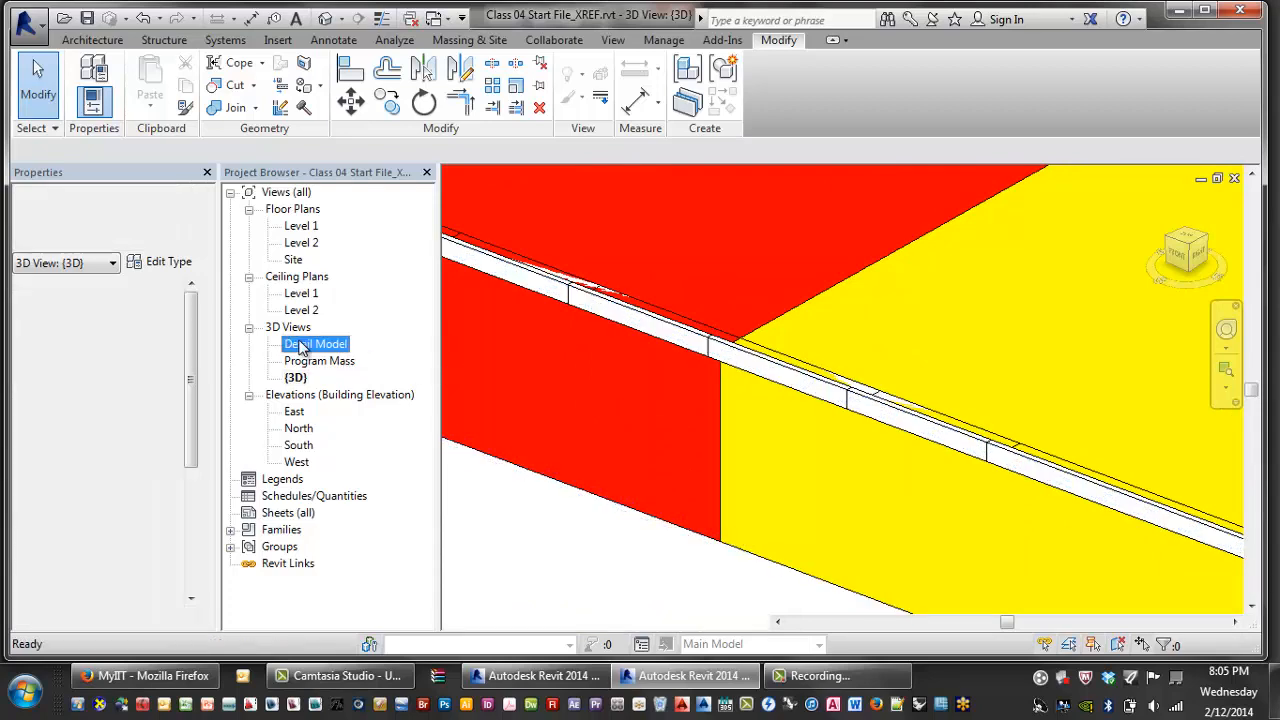
pyautogui.scroll(5, 724, 434)
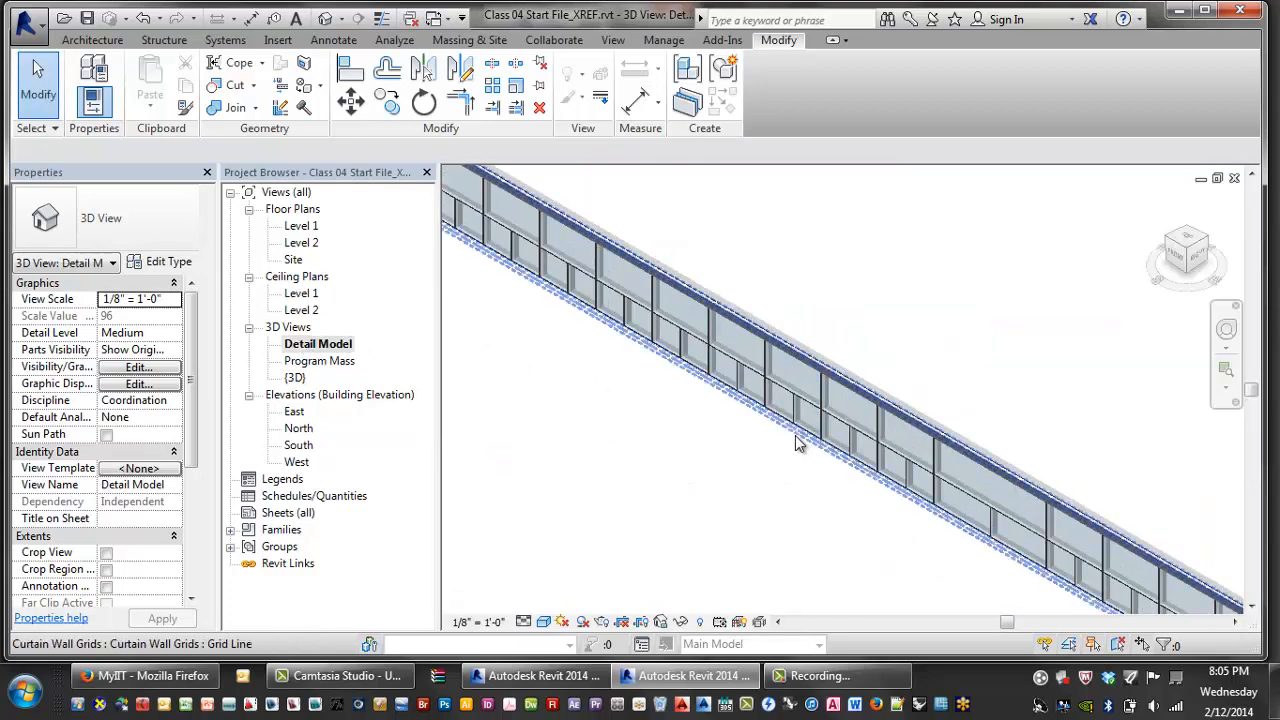
pyautogui.keyDown('shift'); pyautogui.moveTo(806, 443); pyautogui.dragTo(742, 484, button='middle'); pyautogui.keyUp('shift')
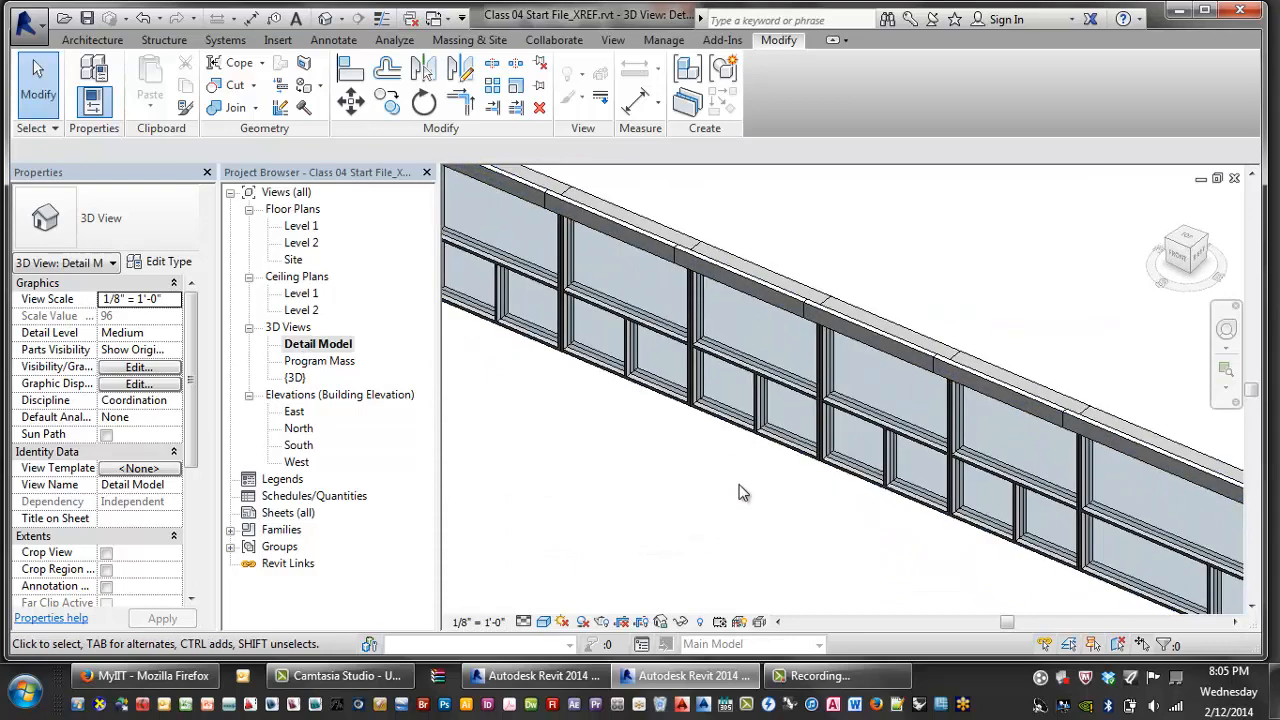
pyautogui.scroll(-3, 760, 475)
pyautogui.scroll(-2, 644, 455)
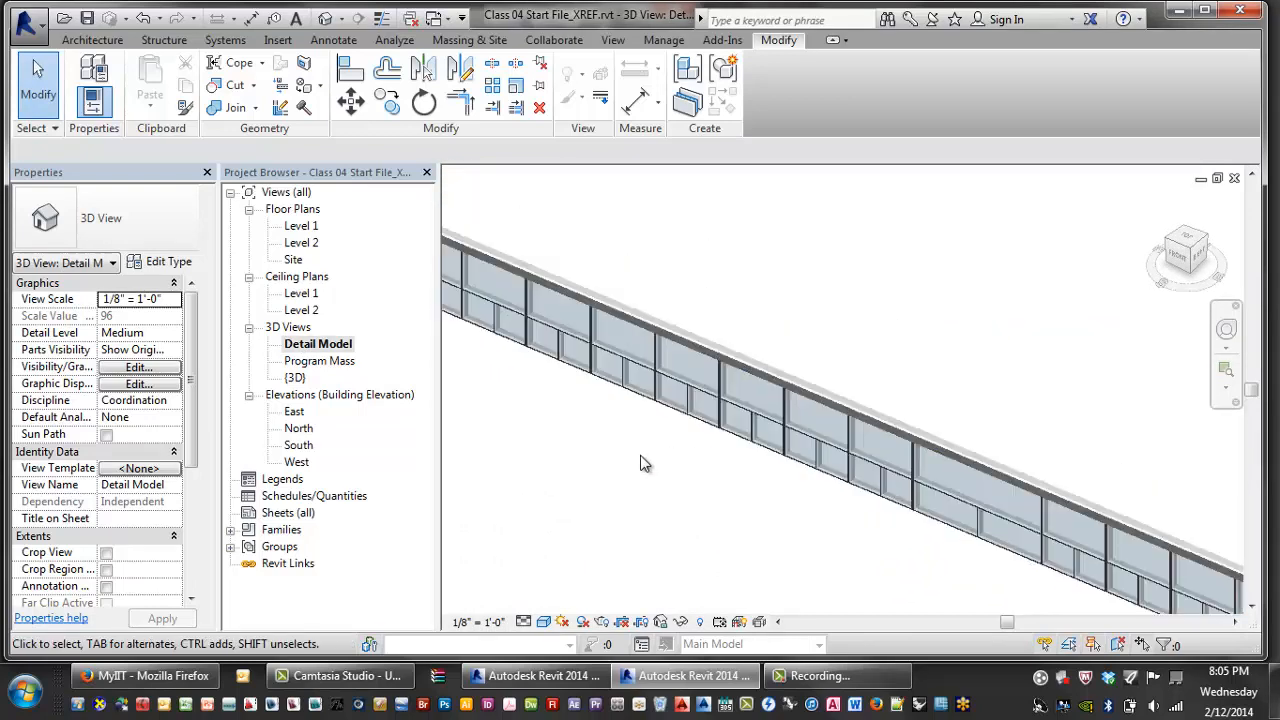
pyautogui.moveTo(644, 455); pyautogui.dragTo(849, 440, button='middle')
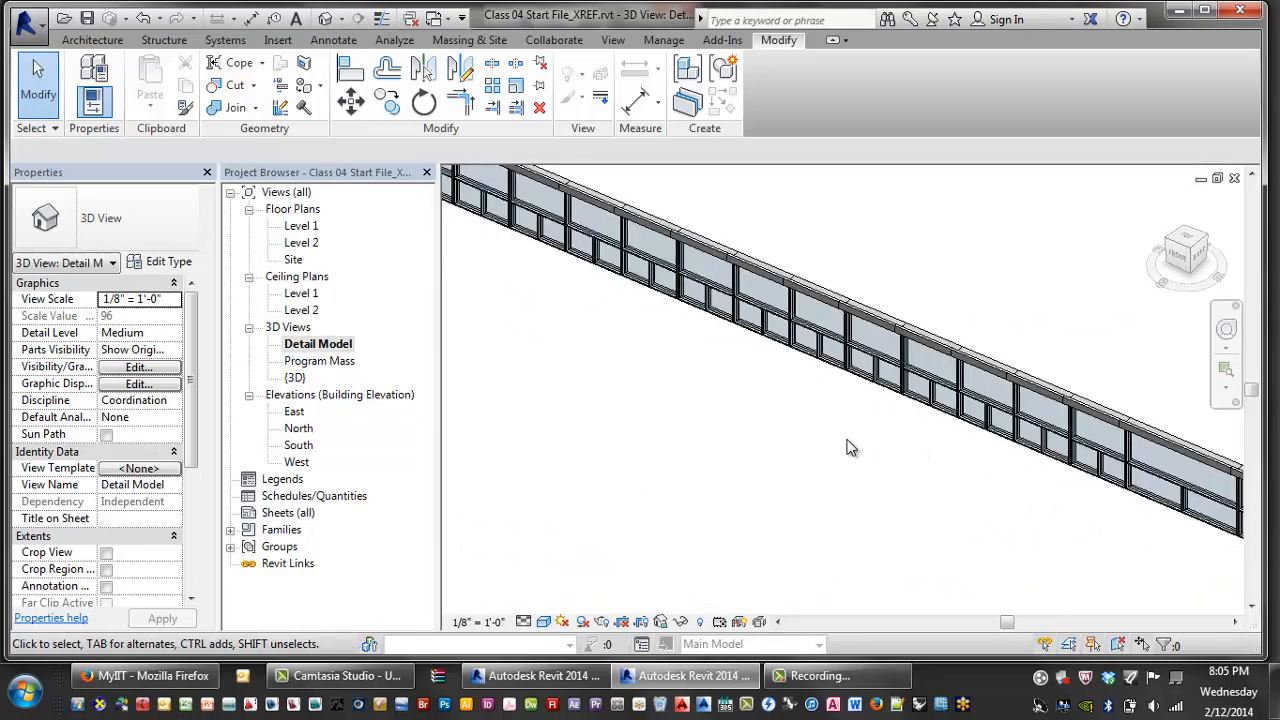